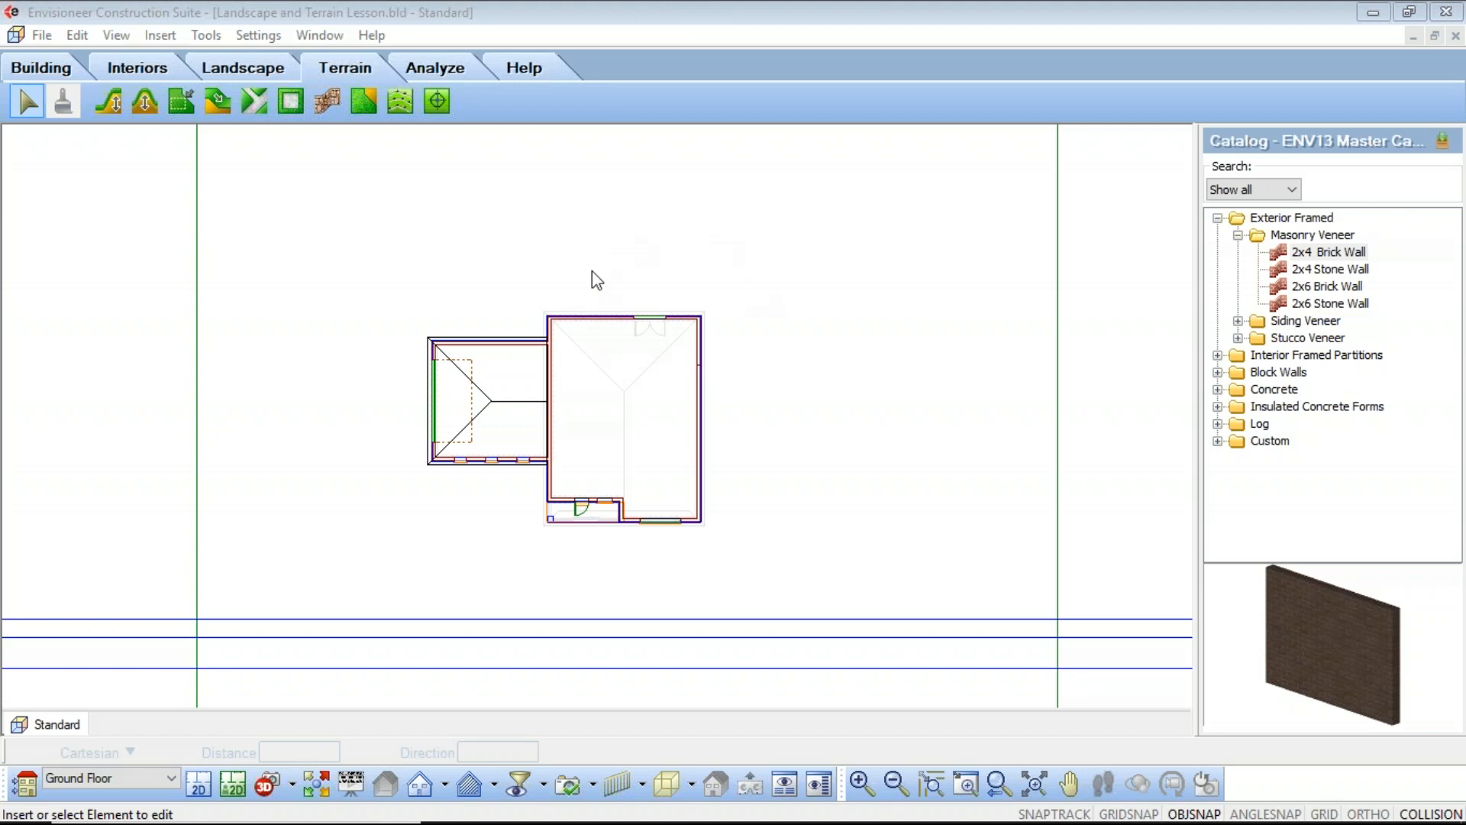
Review the document's terrain settings and the building locations available for auto-cutting the terrain, leaving them unsaved
{"action": "left_click", "coordinate": [258, 35]}
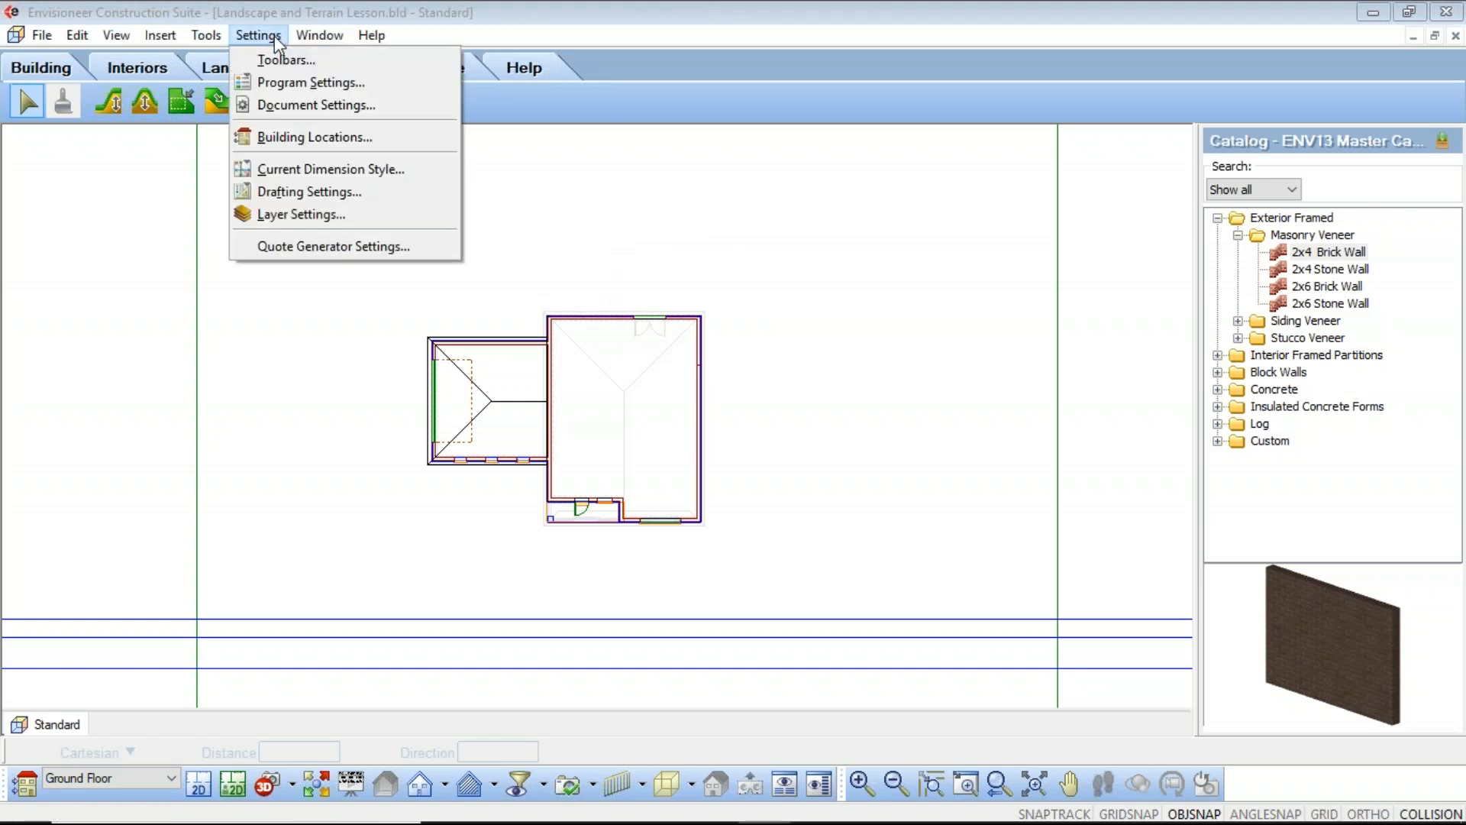
{"action": "left_click", "coordinate": [290, 107]}
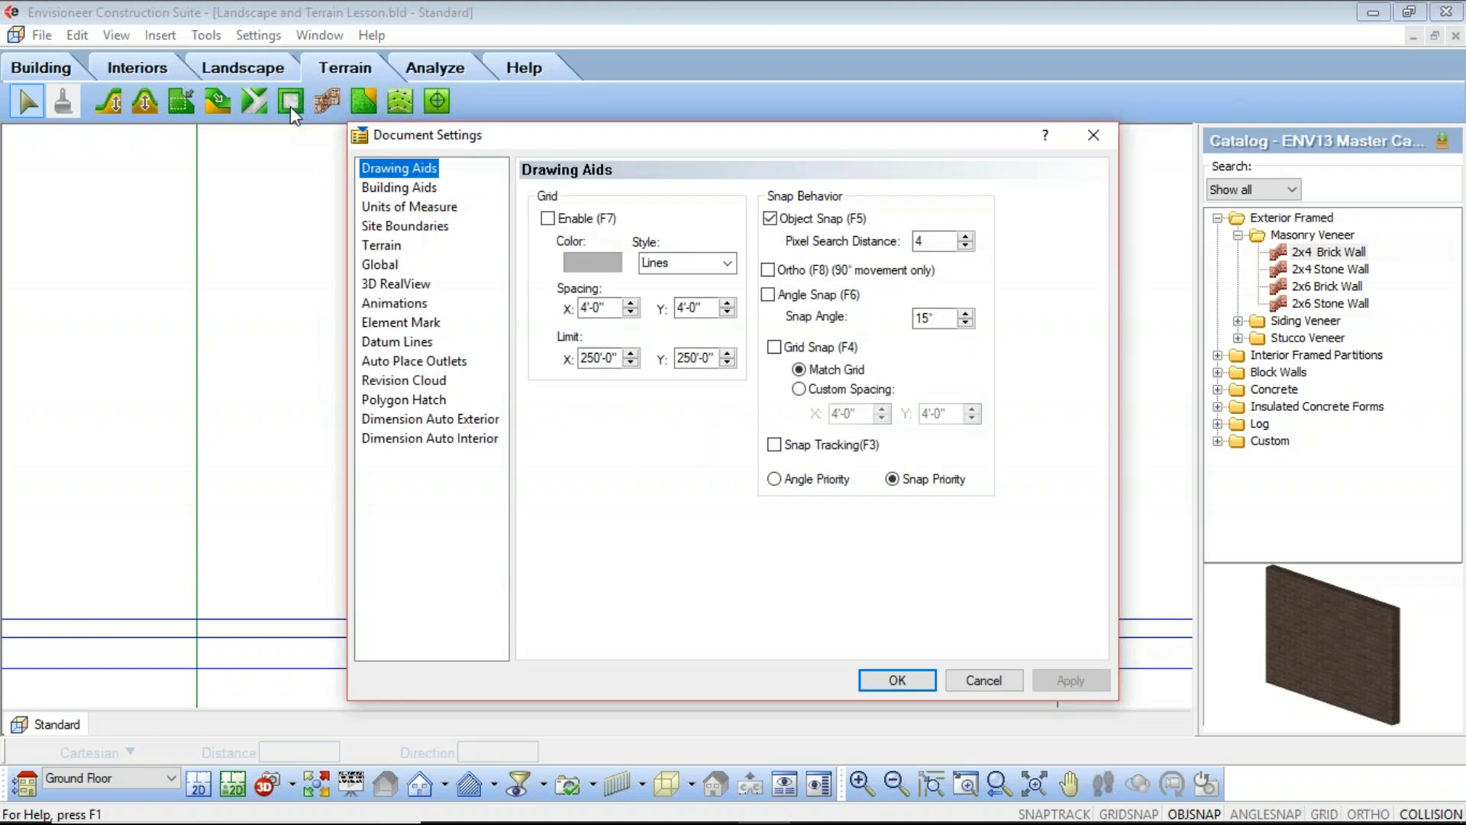
{"action": "left_click", "coordinate": [381, 245]}
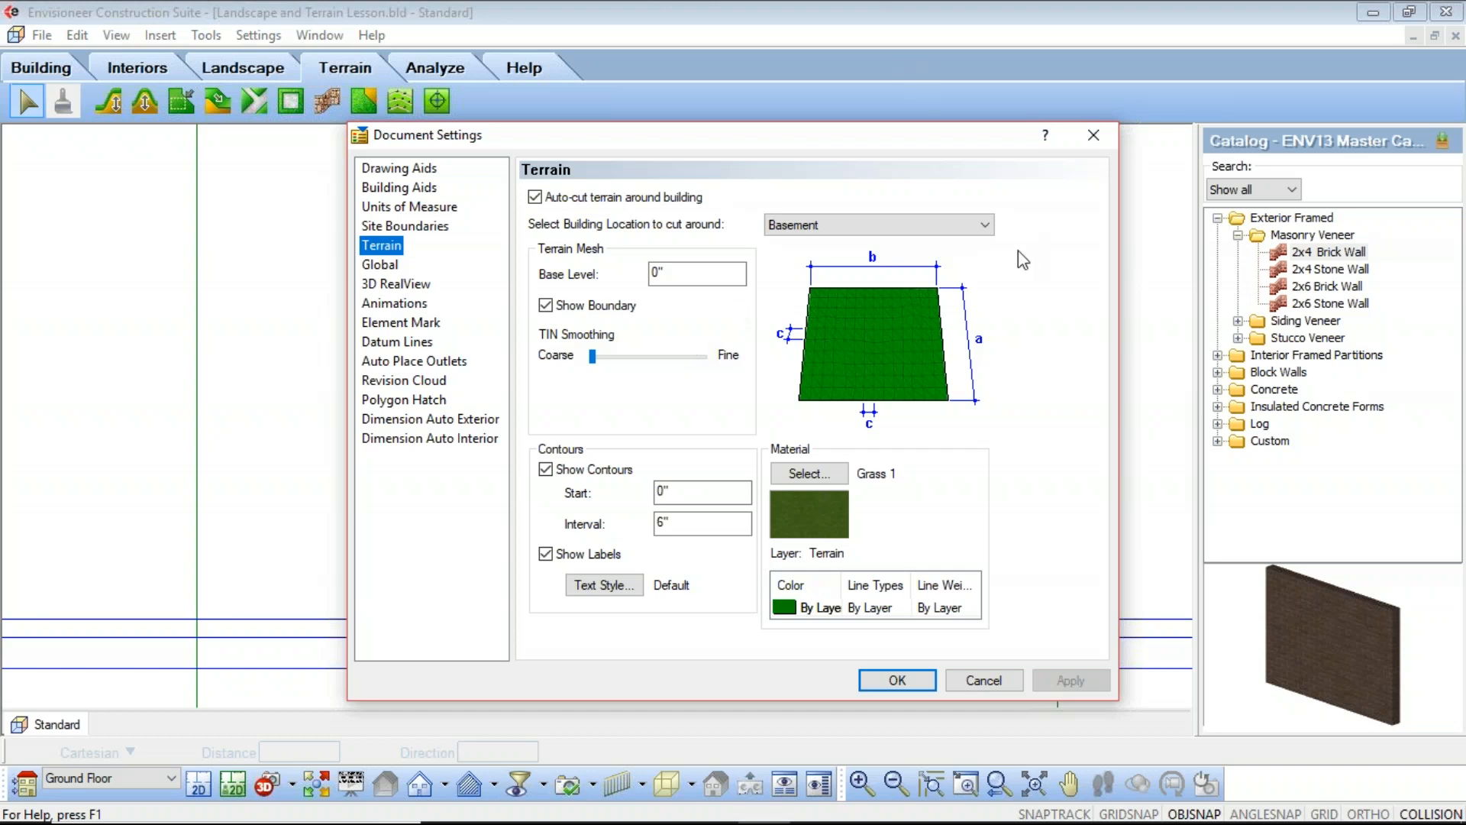
{"action": "left_click", "coordinate": [985, 229]}
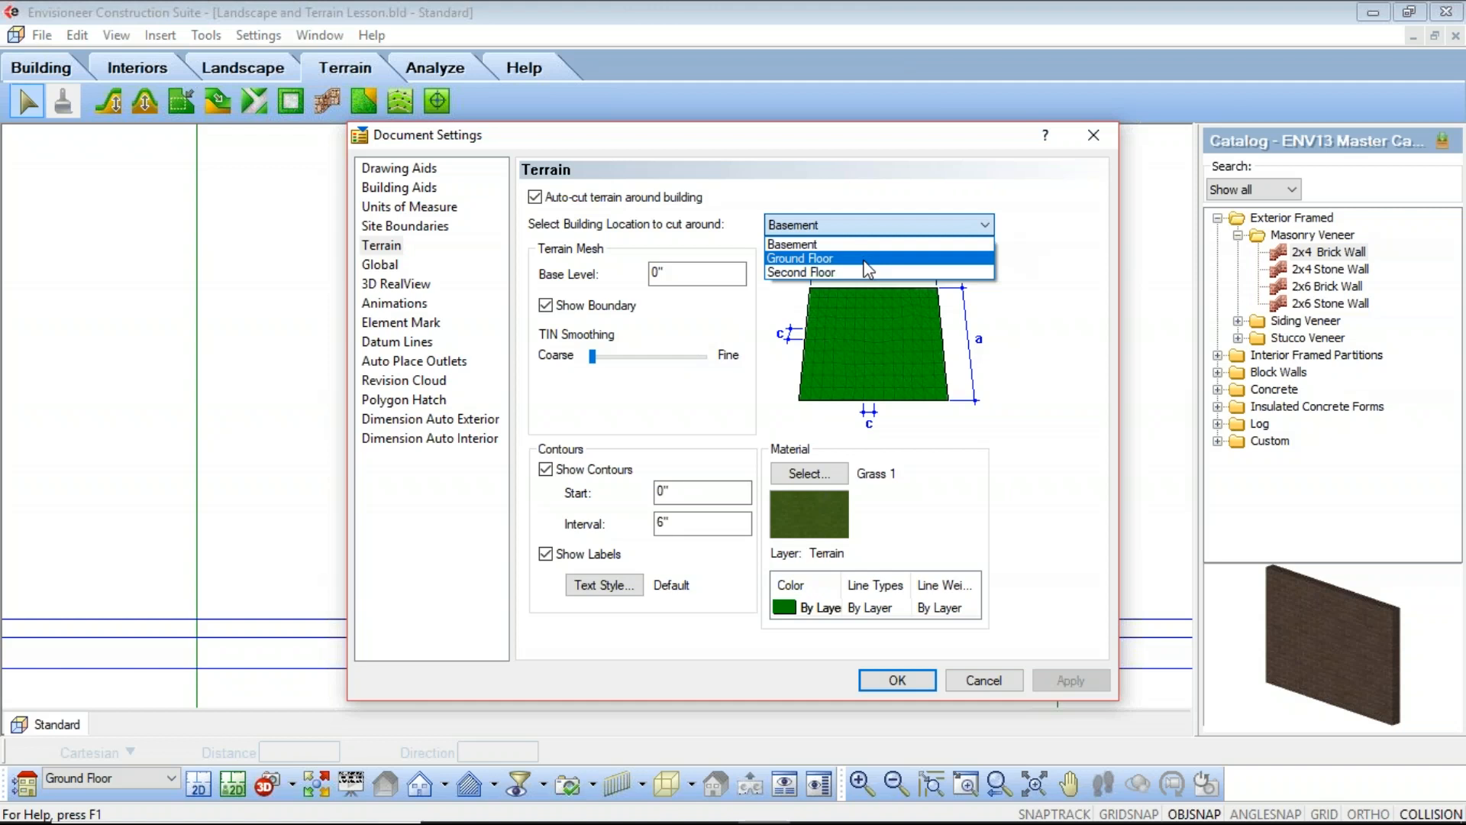
{"action": "left_click", "coordinate": [983, 221]}
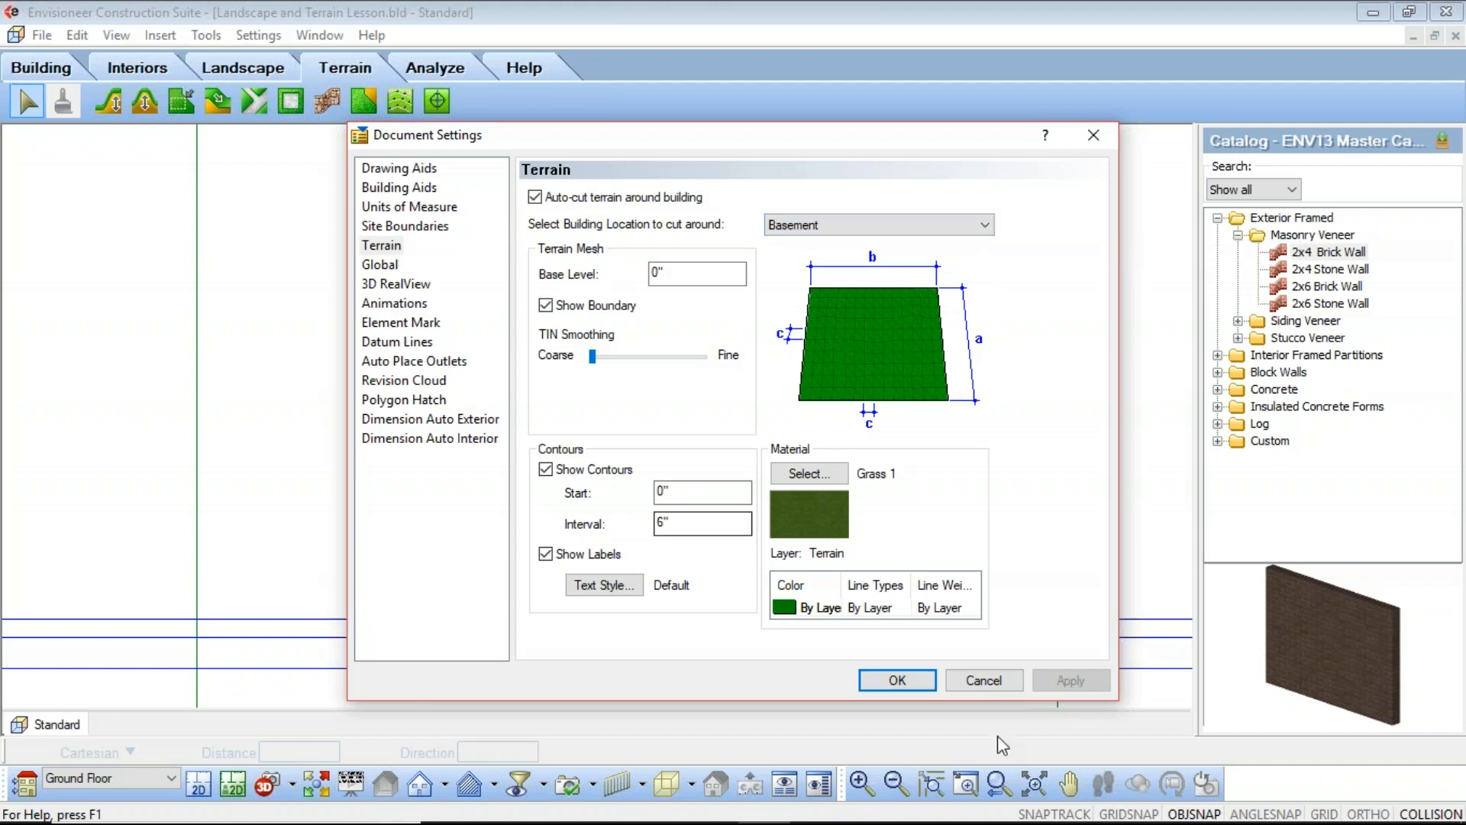
{"action": "left_click", "coordinate": [985, 680]}
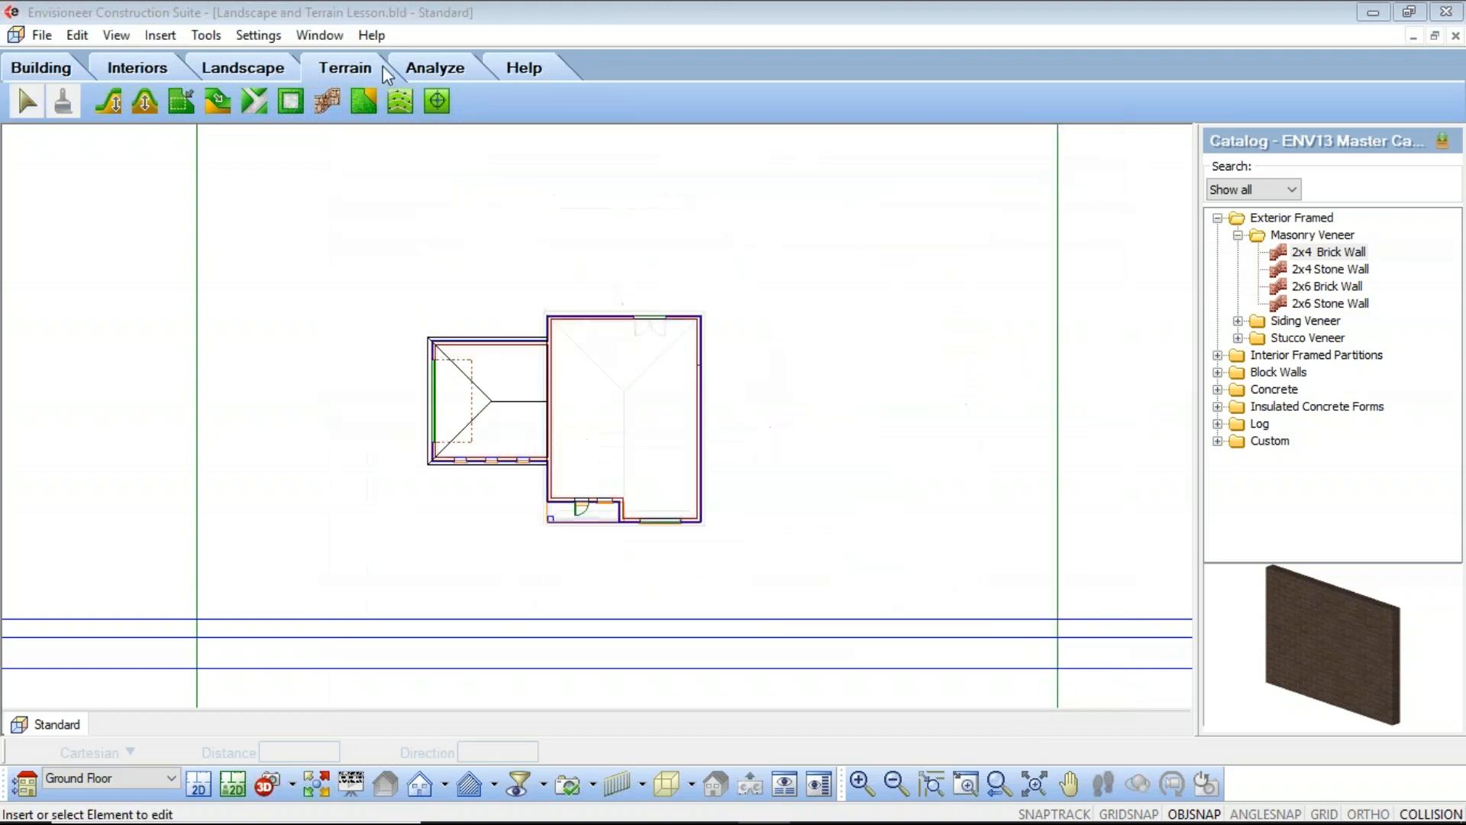
Reset the site's terrain
{"action": "left_click", "coordinate": [157, 34]}
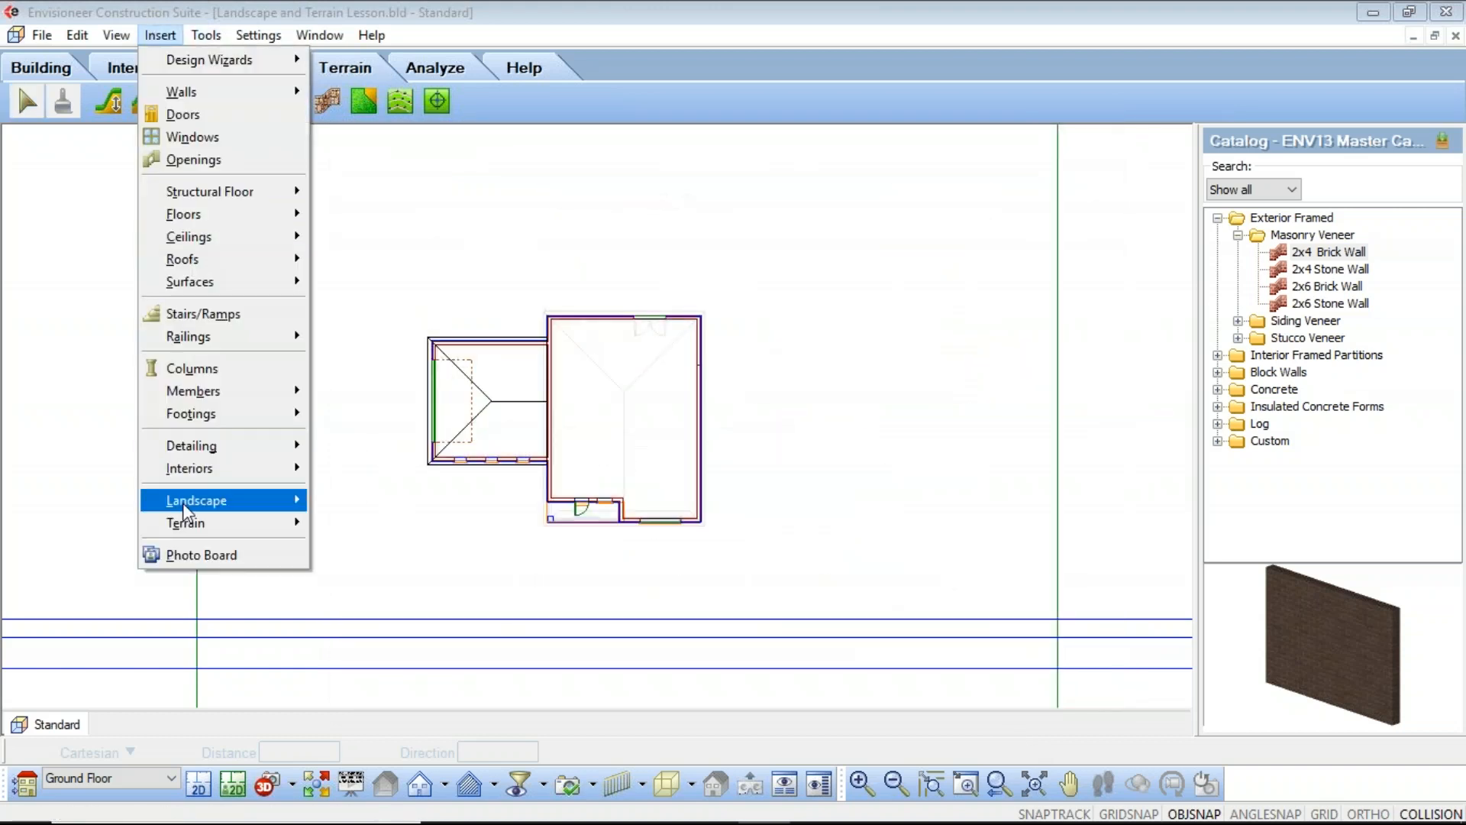
{"action": "mouse_move", "coordinate": [229, 522]}
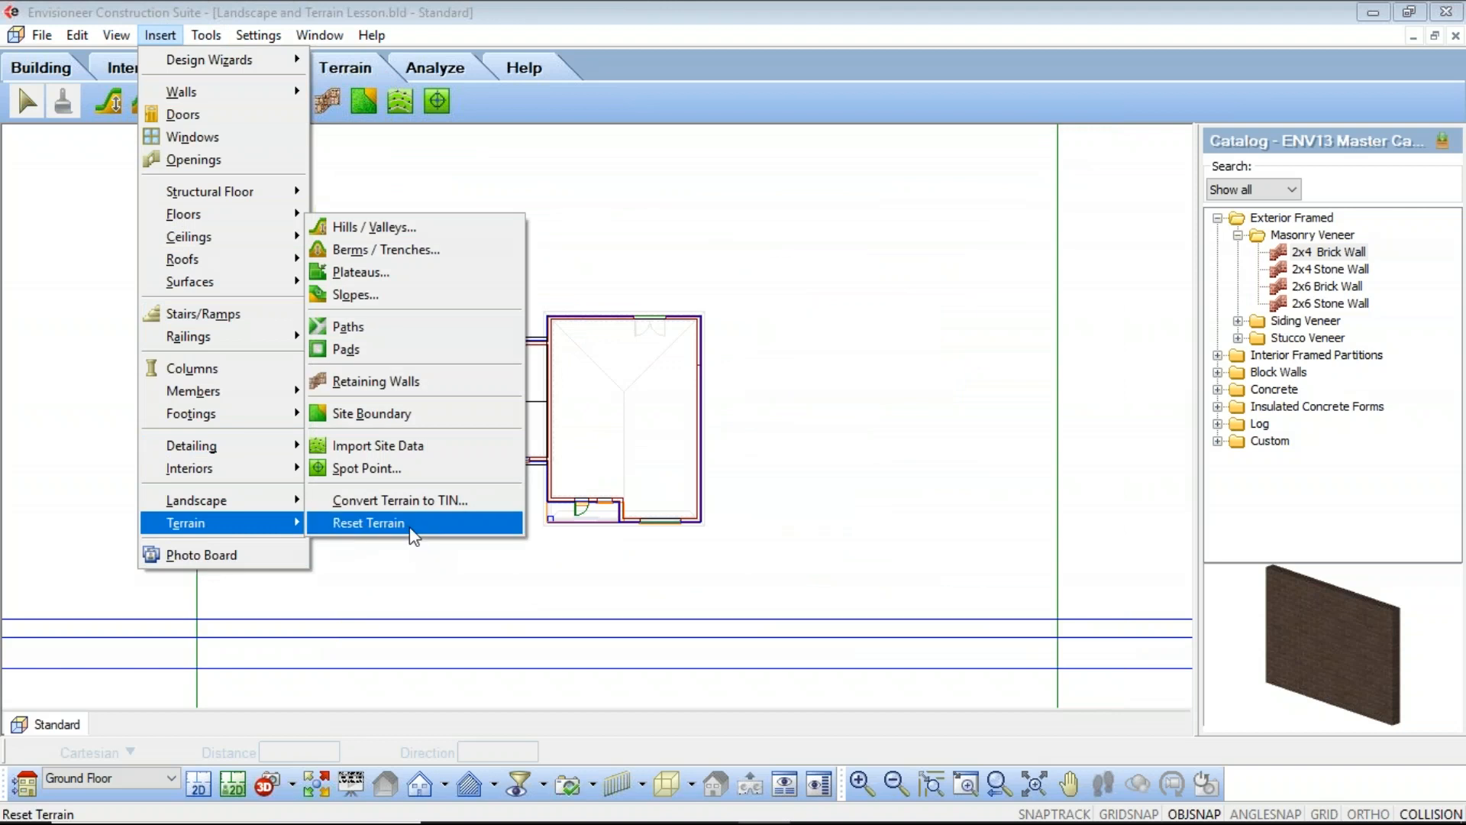
{"action": "left_click", "coordinate": [417, 524]}
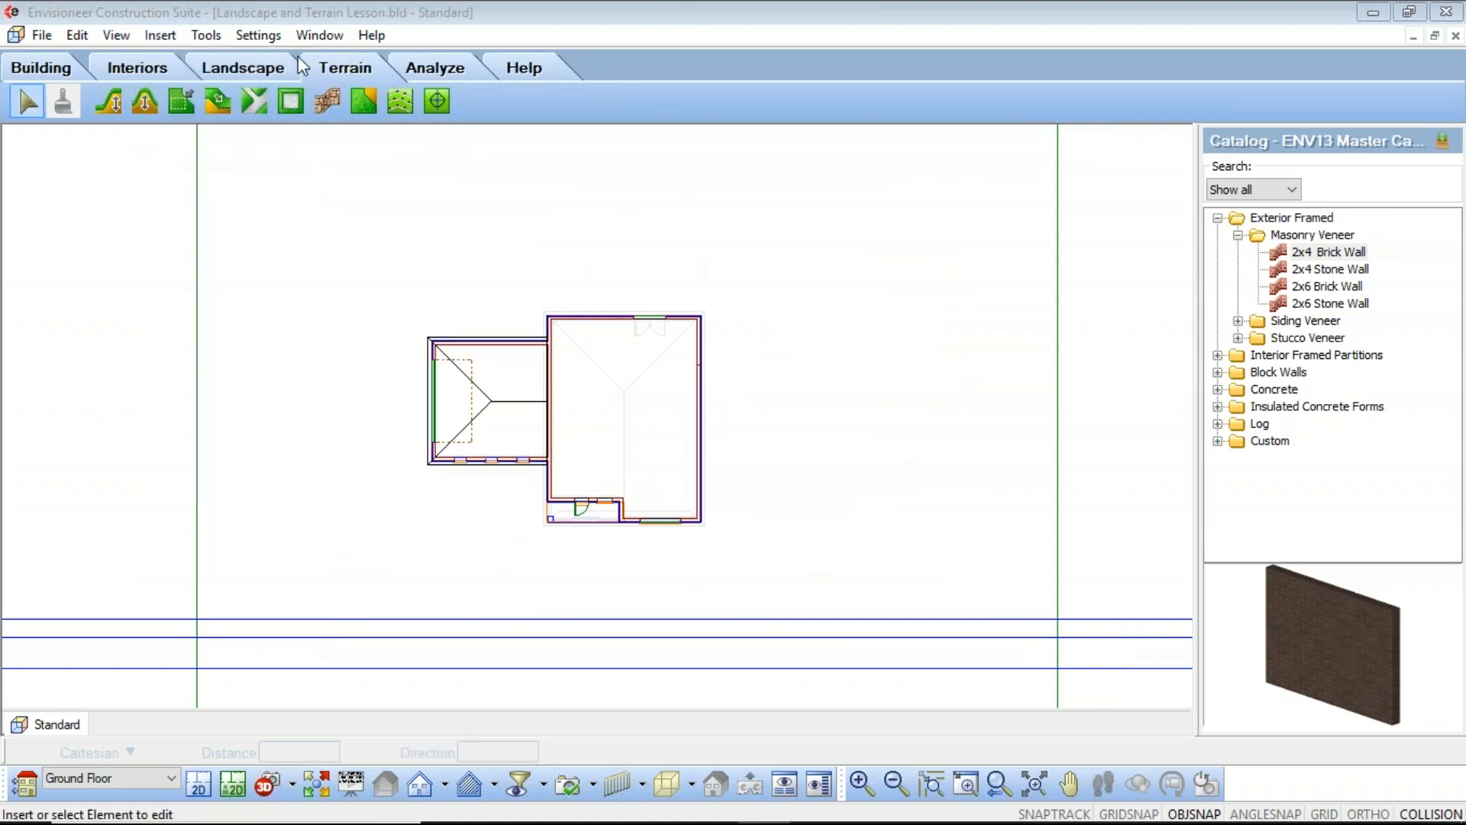
Review the terrain mesh length, width, spacing and contour options in the document settings, closing them without changes
{"action": "left_click", "coordinate": [258, 35]}
{"action": "left_click", "coordinate": [314, 104]}
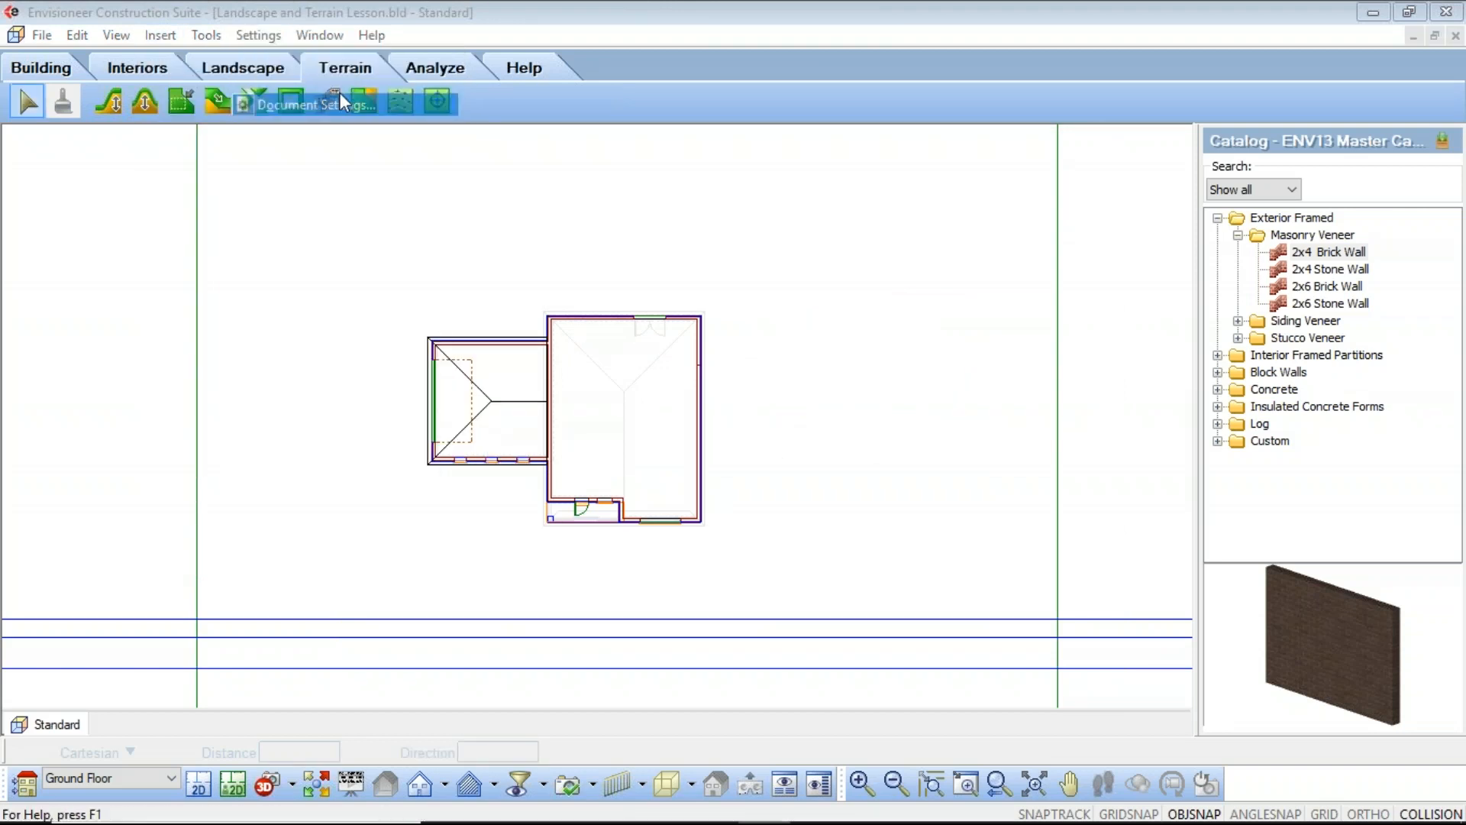
{"action": "left_click", "coordinate": [380, 265]}
{"action": "left_click", "coordinate": [381, 245]}
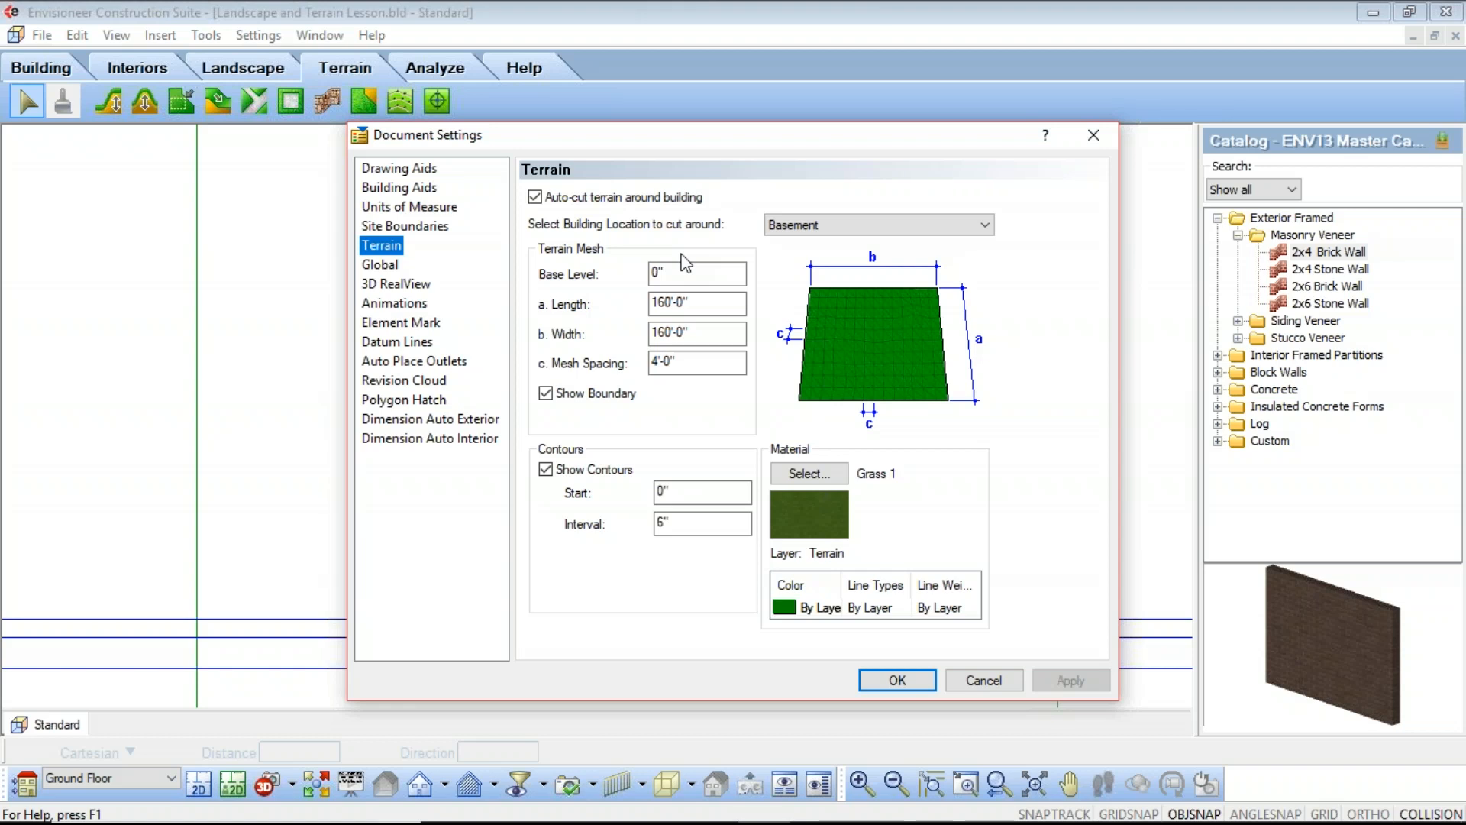
{"action": "left_click", "coordinate": [985, 681]}
Set the terrain contour interval to 1'-0" in the document settings
{"action": "scroll", "coordinate": [639, 333], "scroll_direction": "down", "scroll_amount": 3}
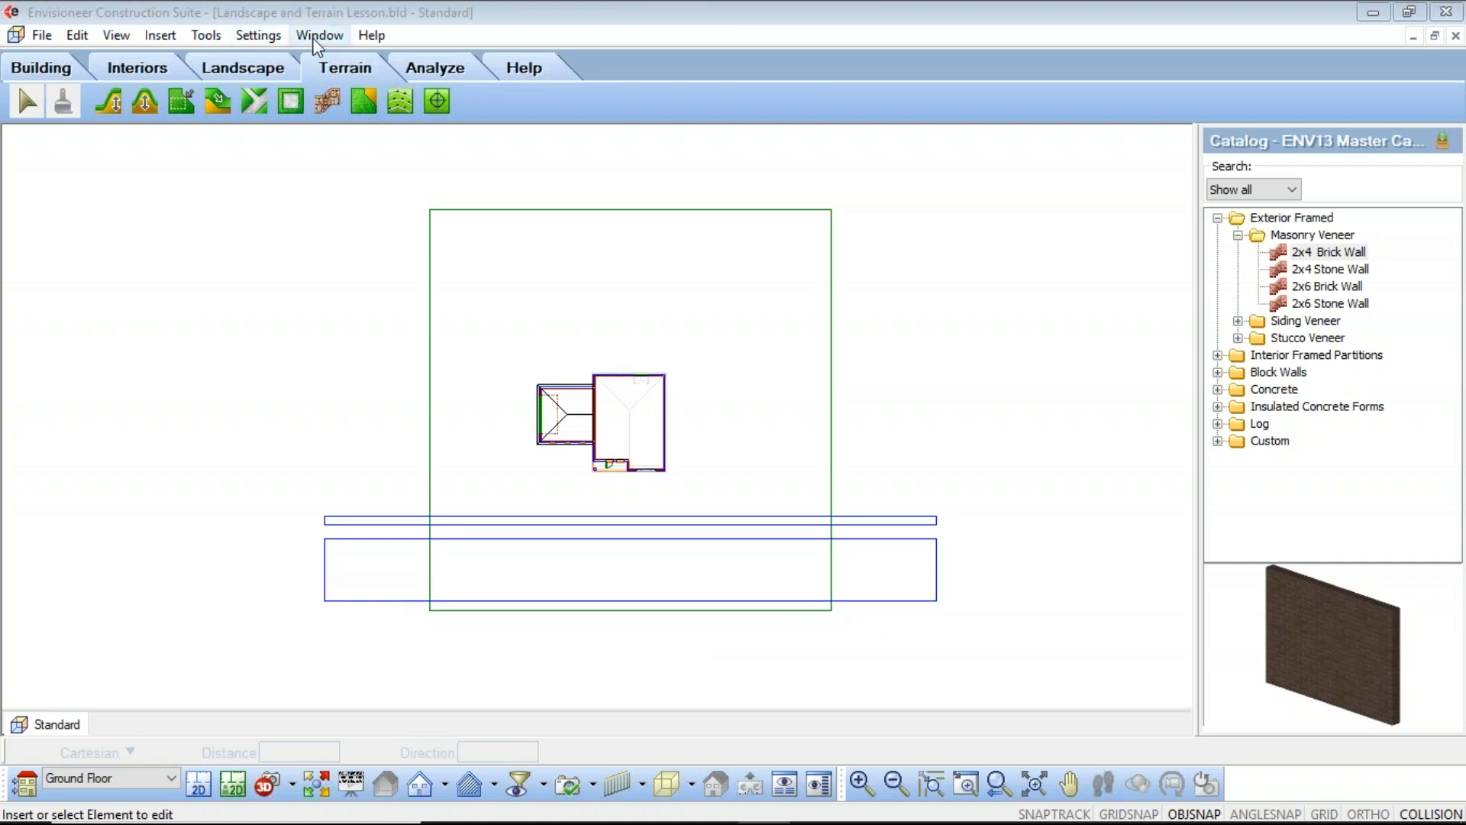
{"action": "left_click", "coordinate": [260, 36]}
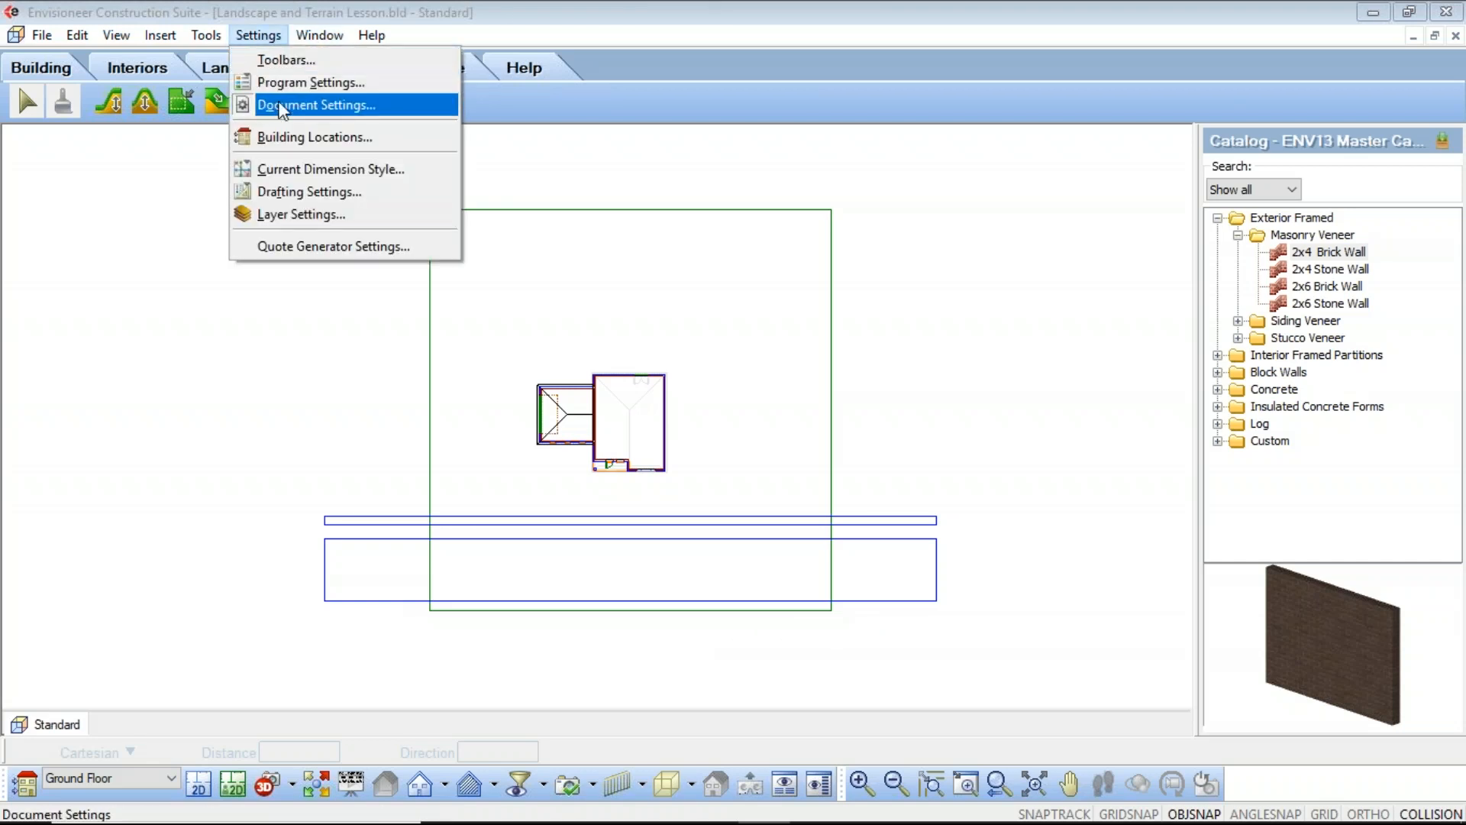
{"action": "left_click", "coordinate": [279, 102]}
{"action": "left_click", "coordinate": [382, 245]}
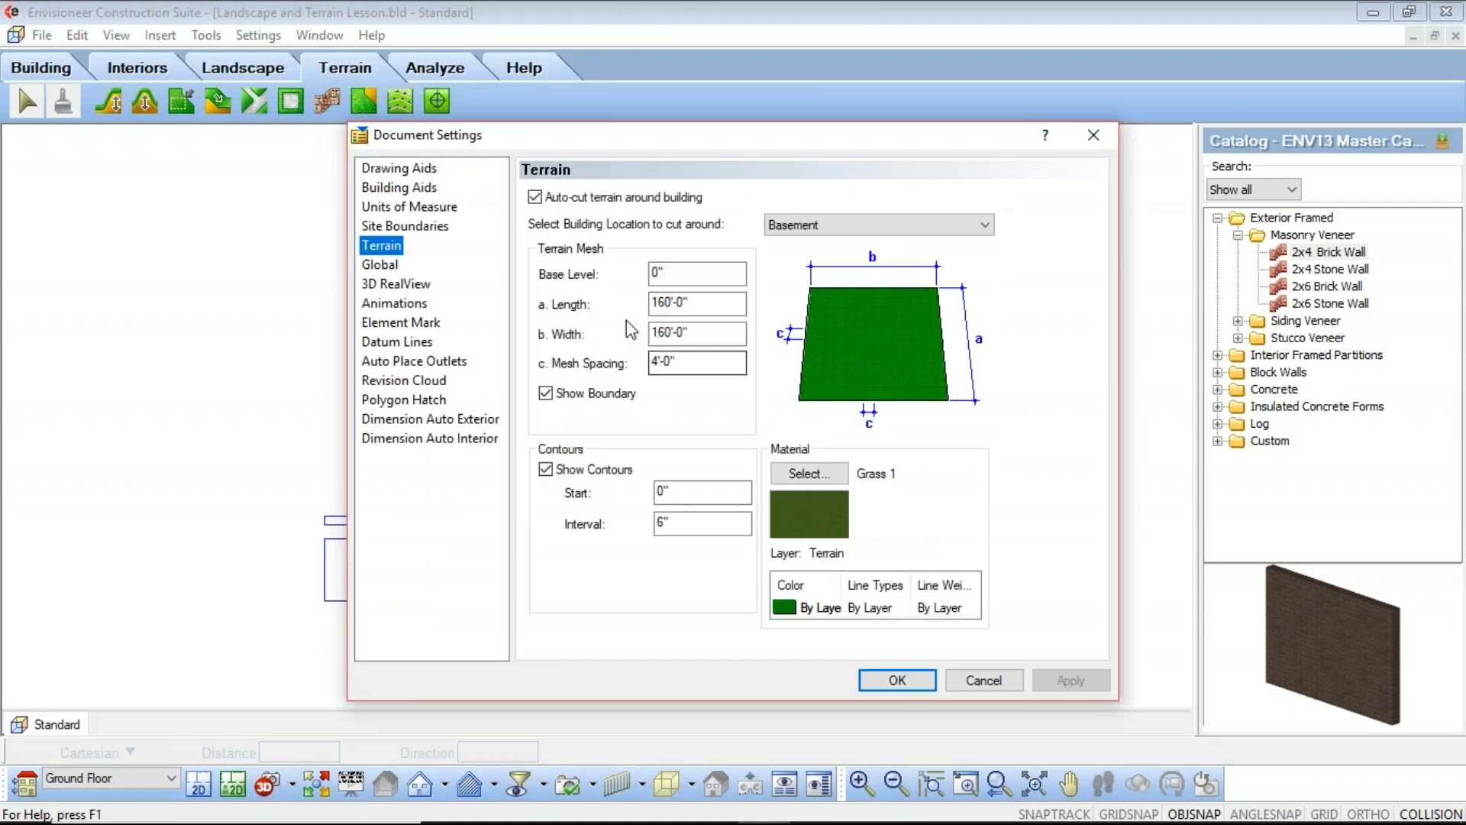
{"action": "left_click", "coordinate": [685, 309]}
{"action": "key", "text": "Tab"}
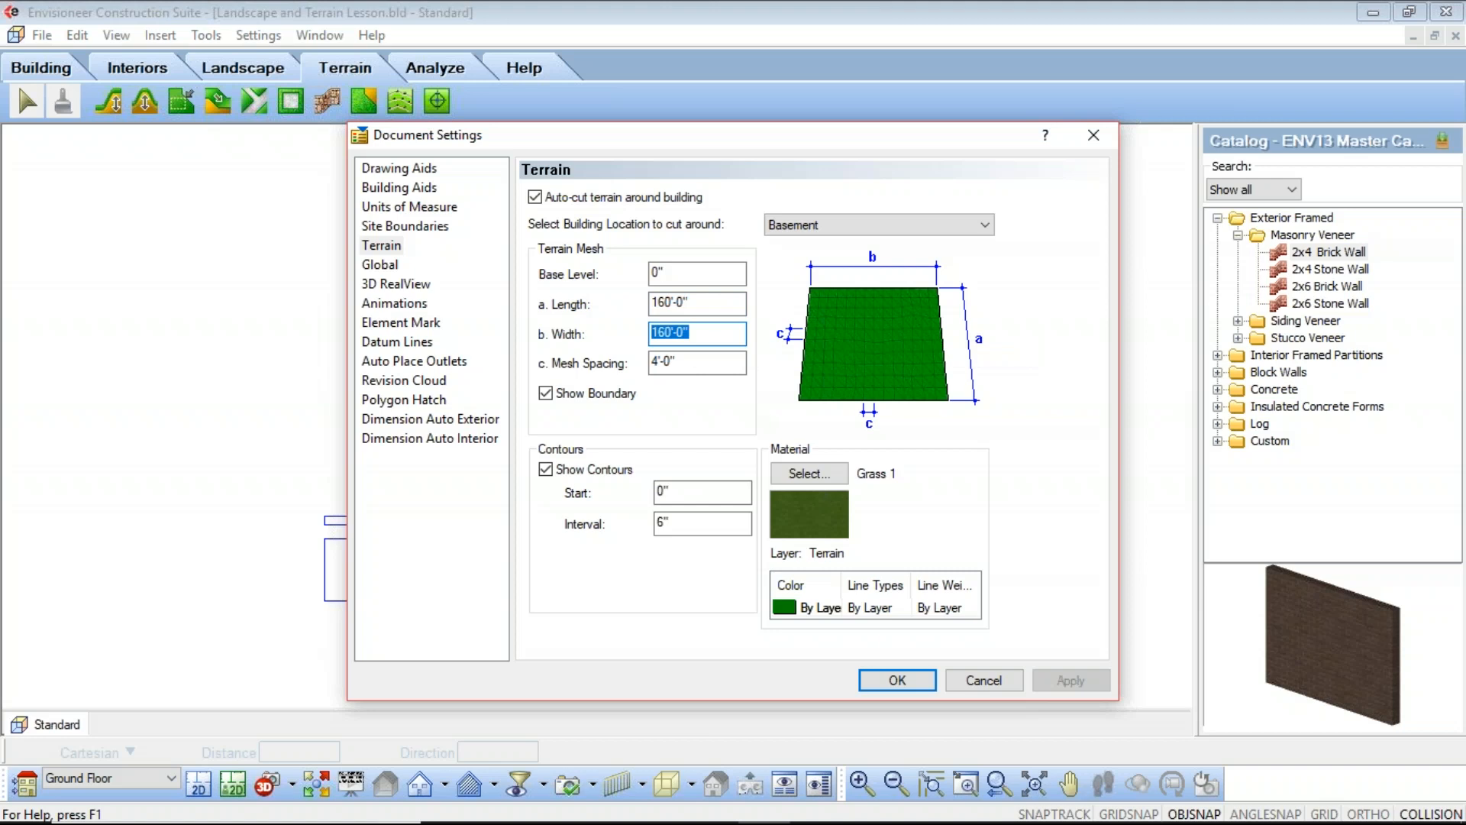
{"action": "left_click", "coordinate": [657, 365]}
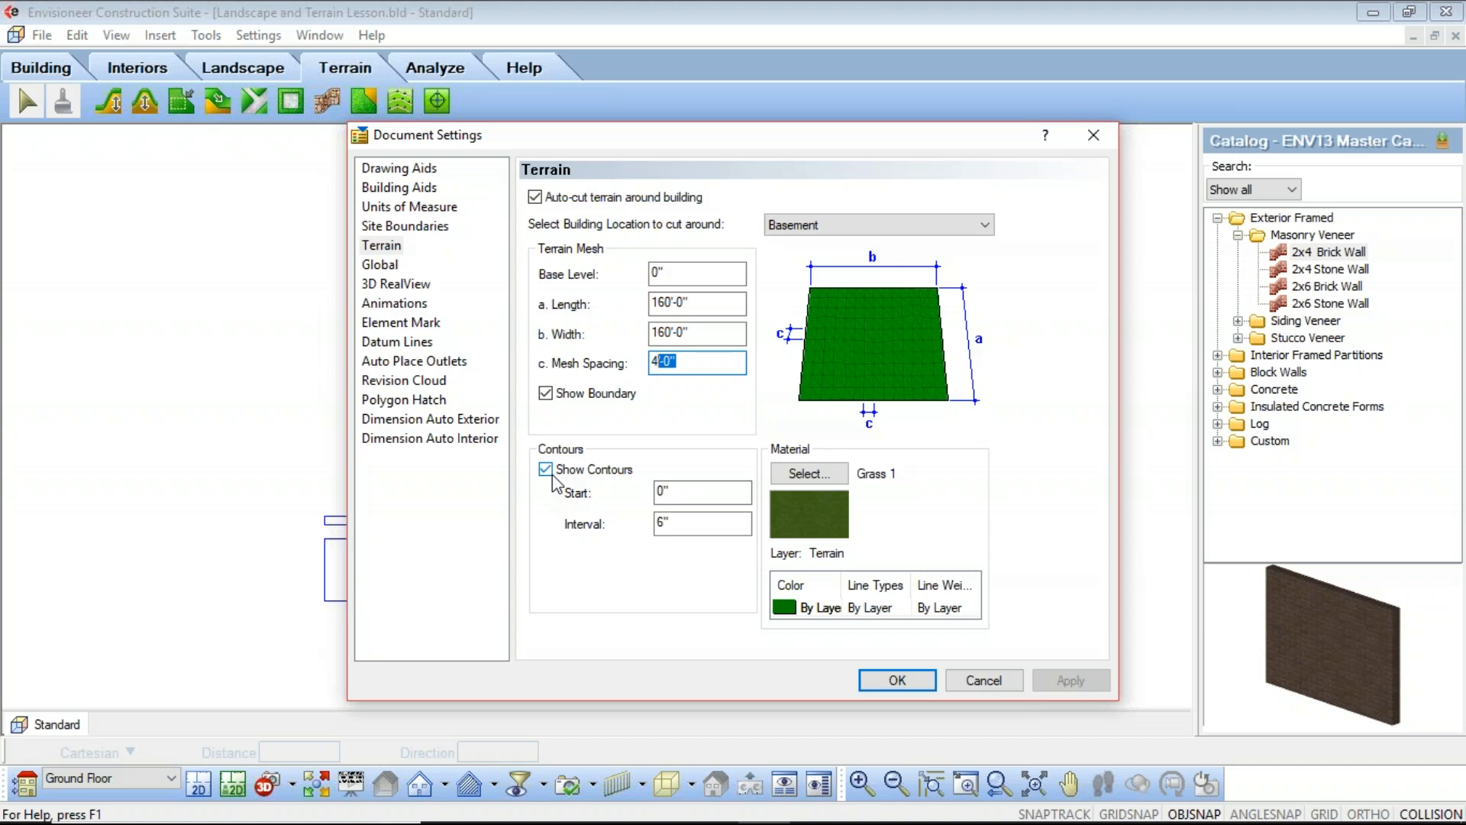
{"action": "left_click", "coordinate": [683, 523]}
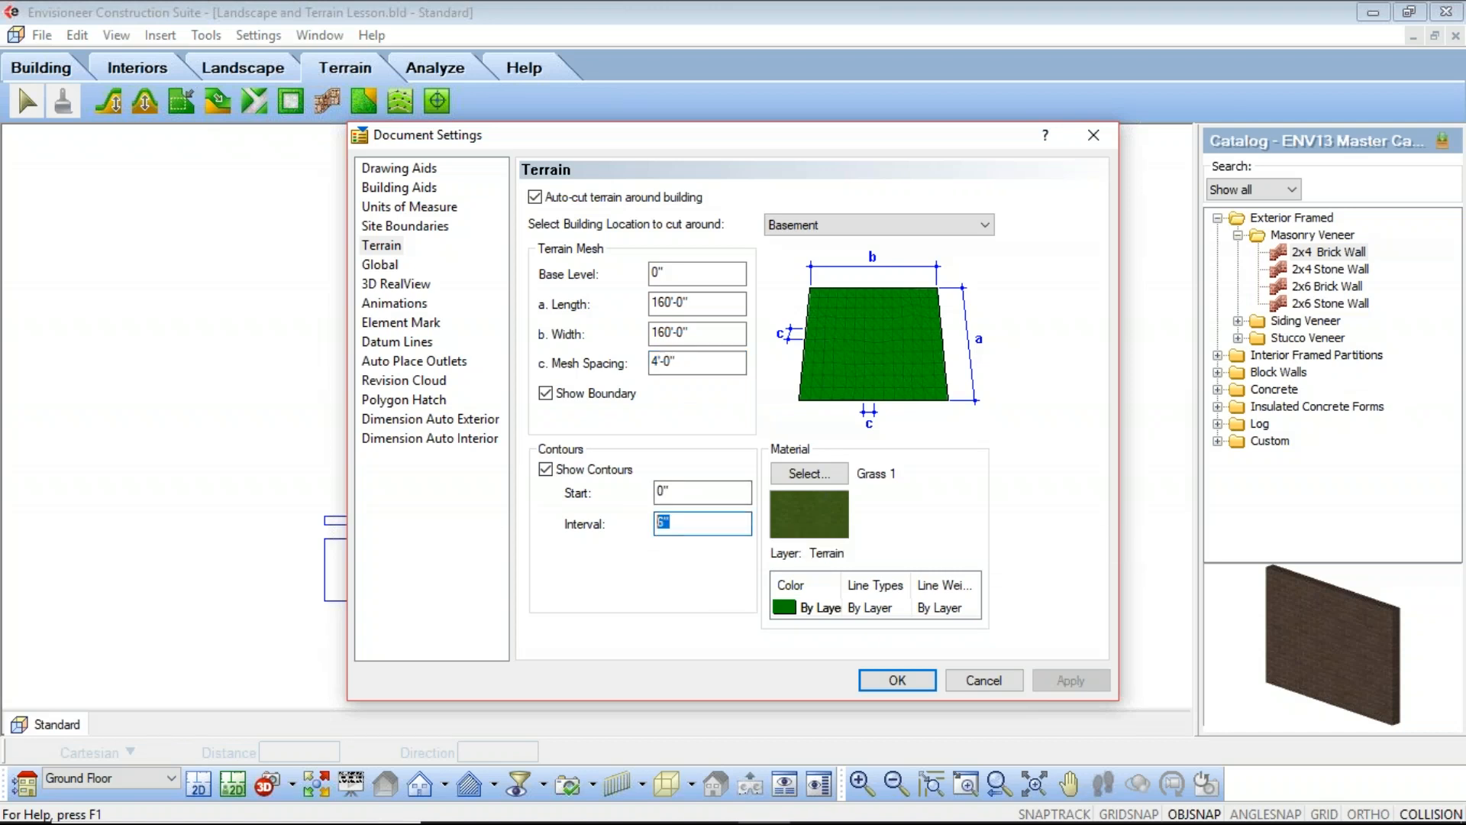
{"action": "type", "text": "1"}
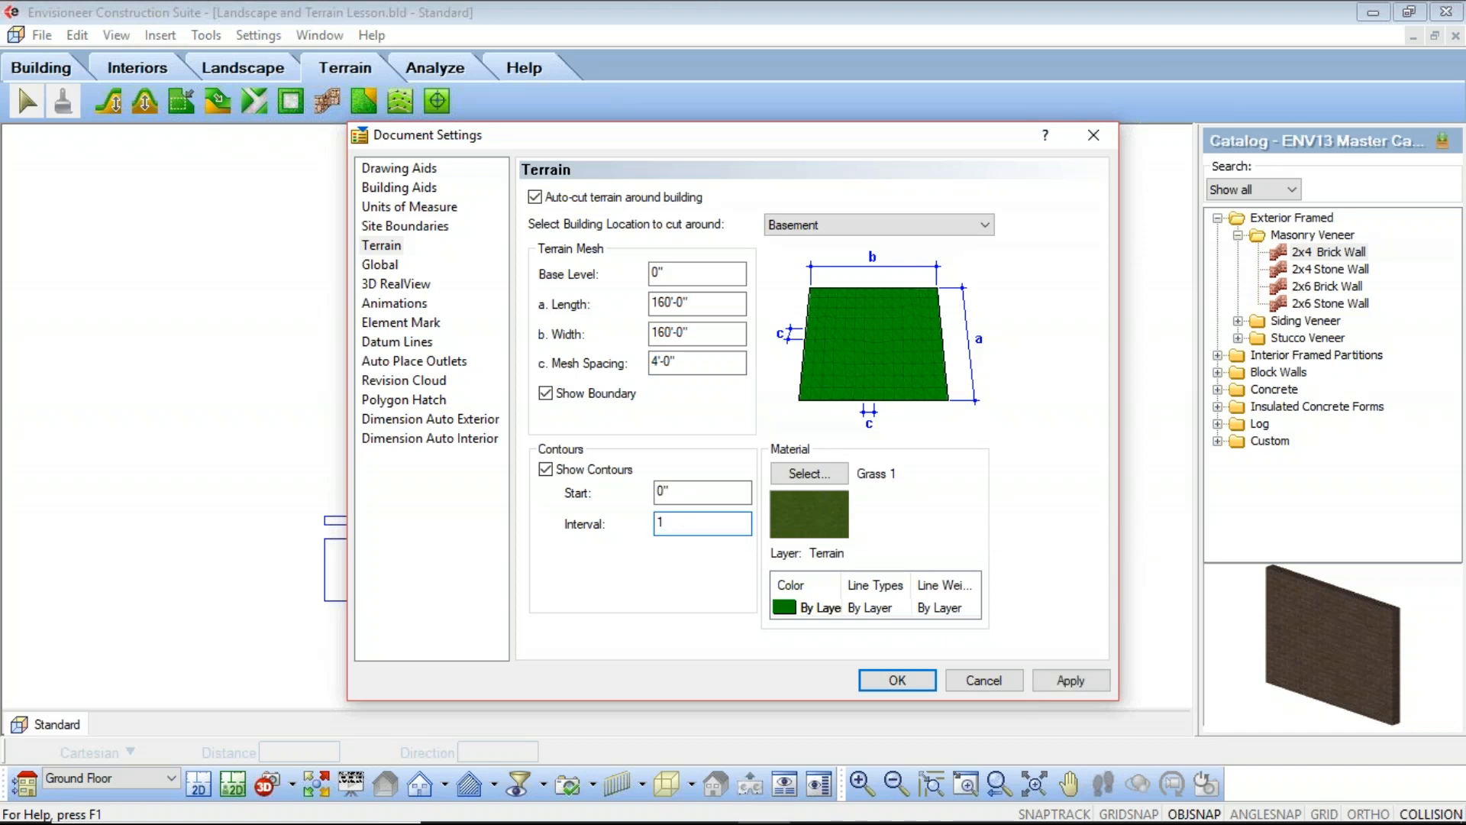
{"action": "type", "text": "1"}
{"action": "left_click", "coordinate": [663, 491]}
{"action": "left_click", "coordinate": [713, 527]}
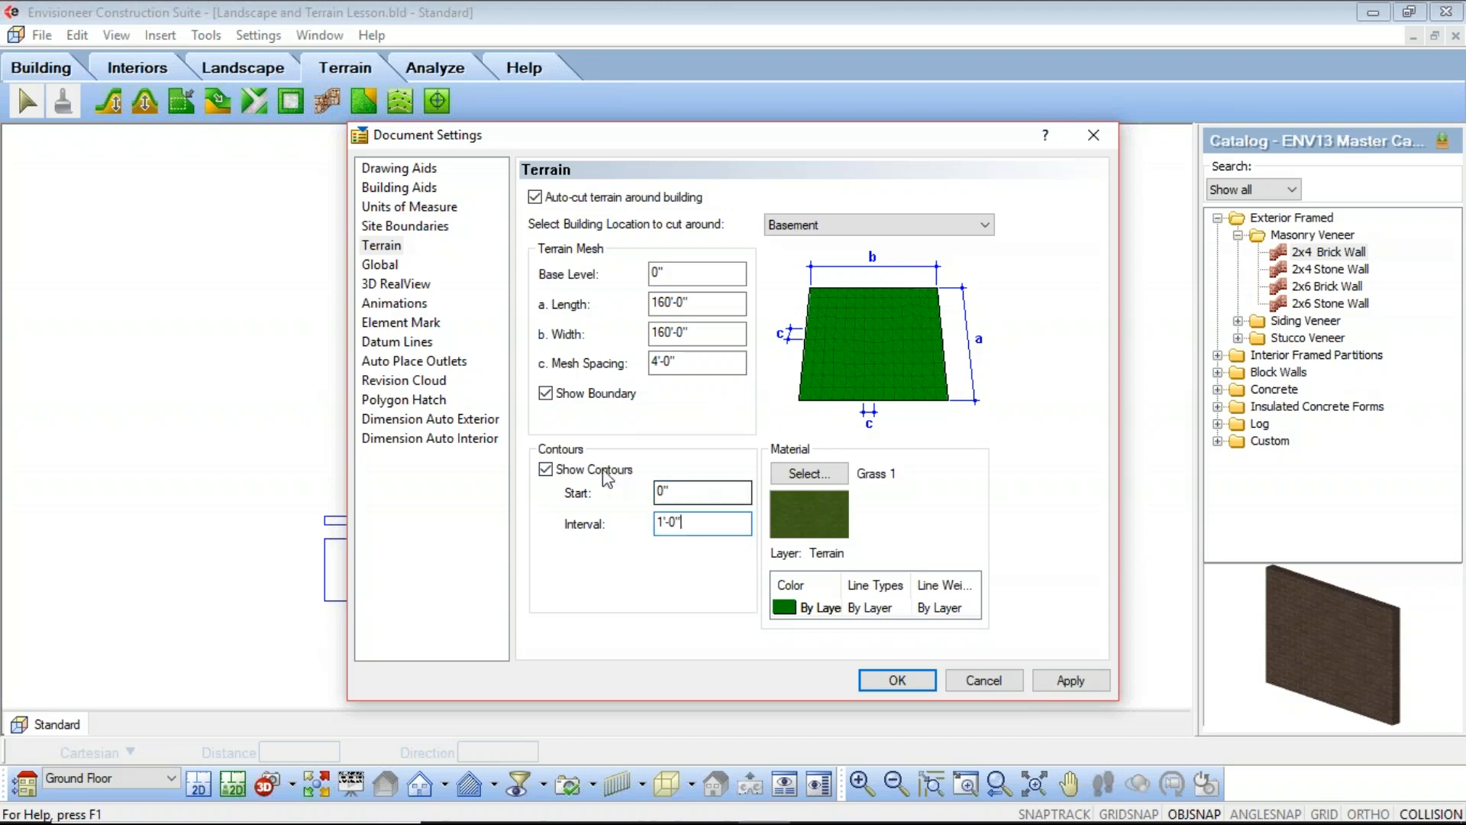
Enable the drawing grid and grid snap in the drawing aids, and apply the document settings
{"action": "left_click", "coordinate": [388, 170]}
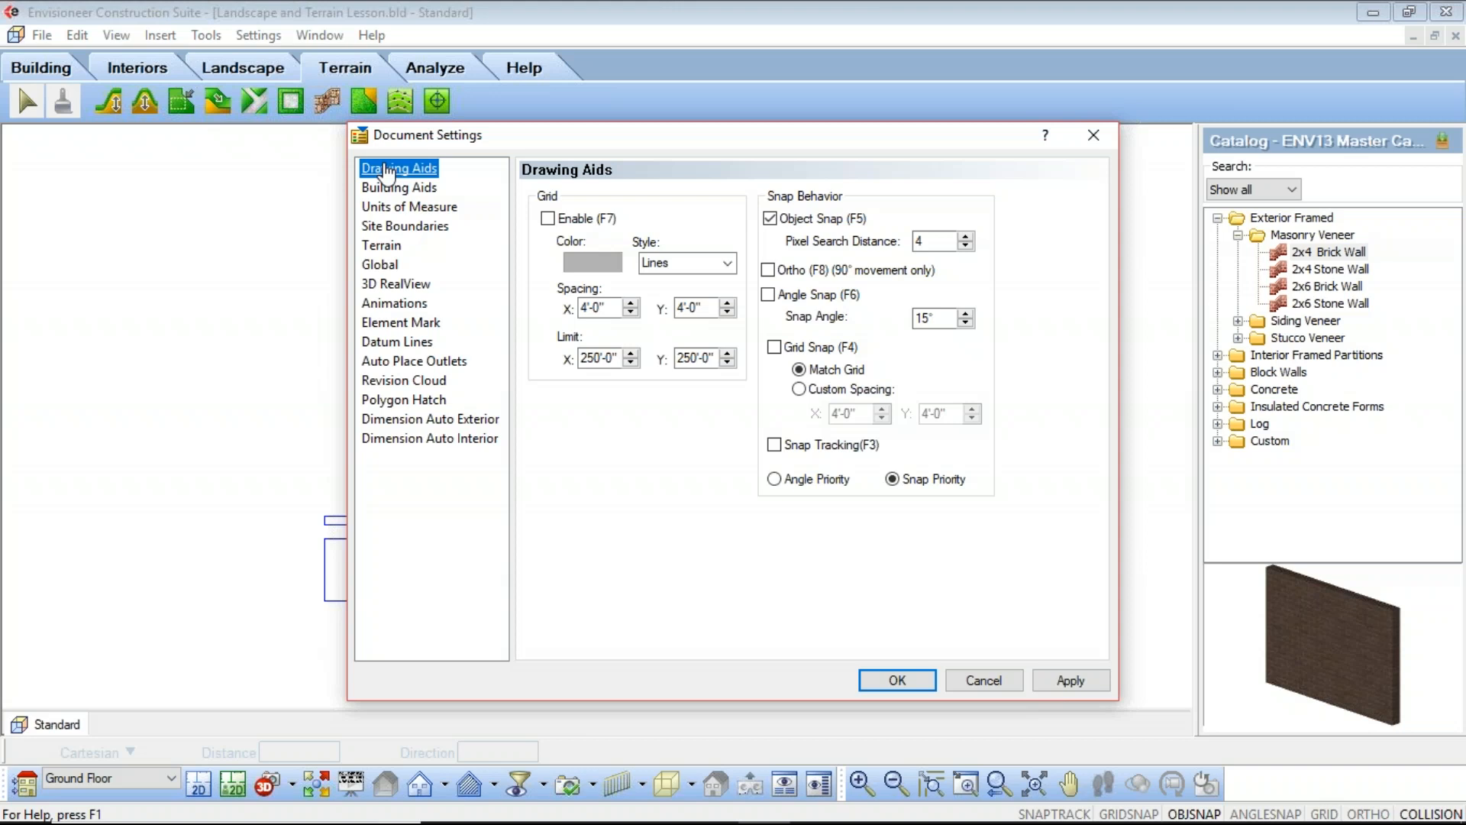
{"action": "left_click", "coordinate": [552, 221]}
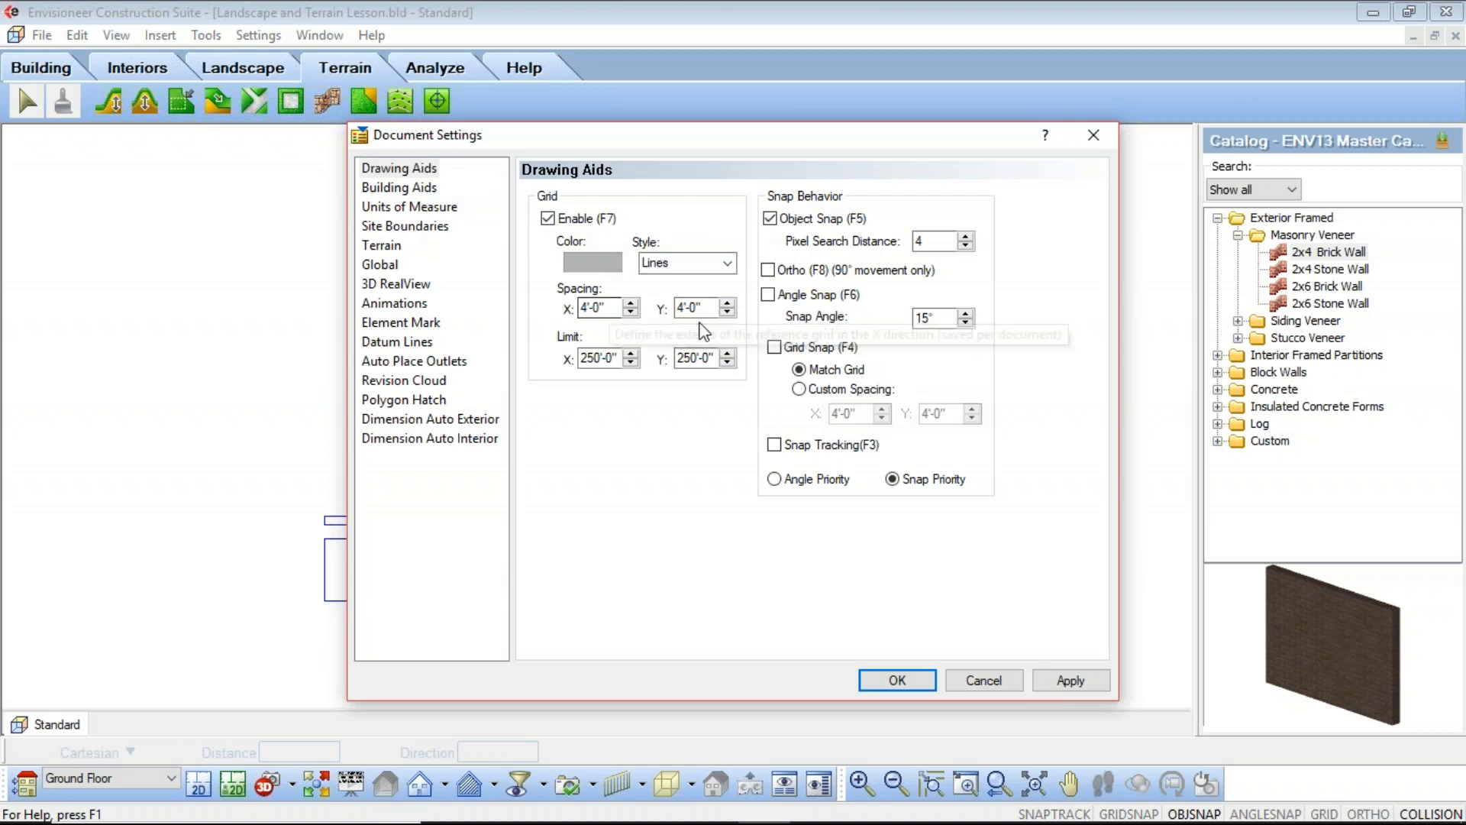
{"action": "left_click", "coordinate": [775, 348]}
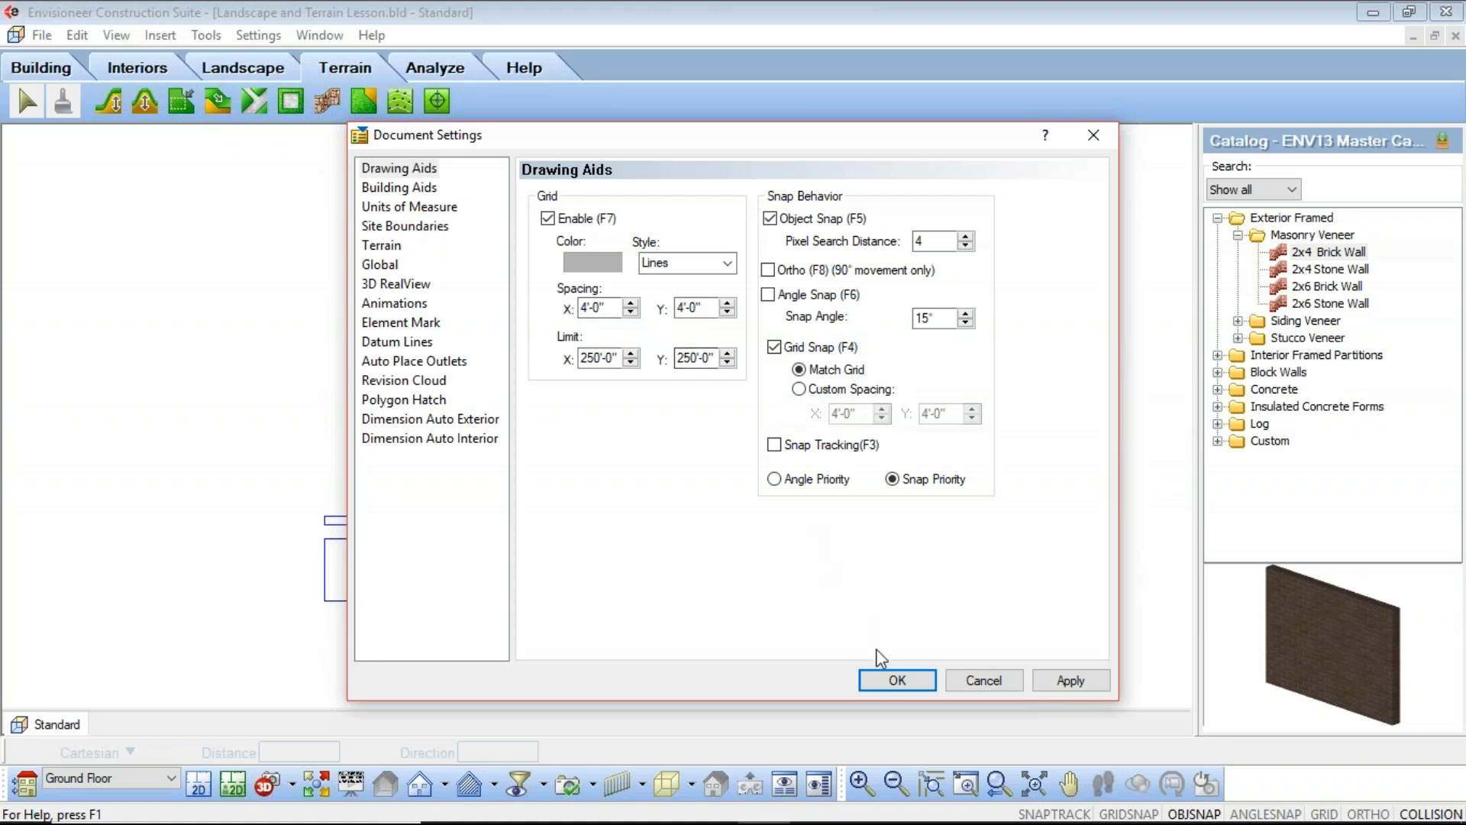
{"action": "left_click", "coordinate": [898, 680]}
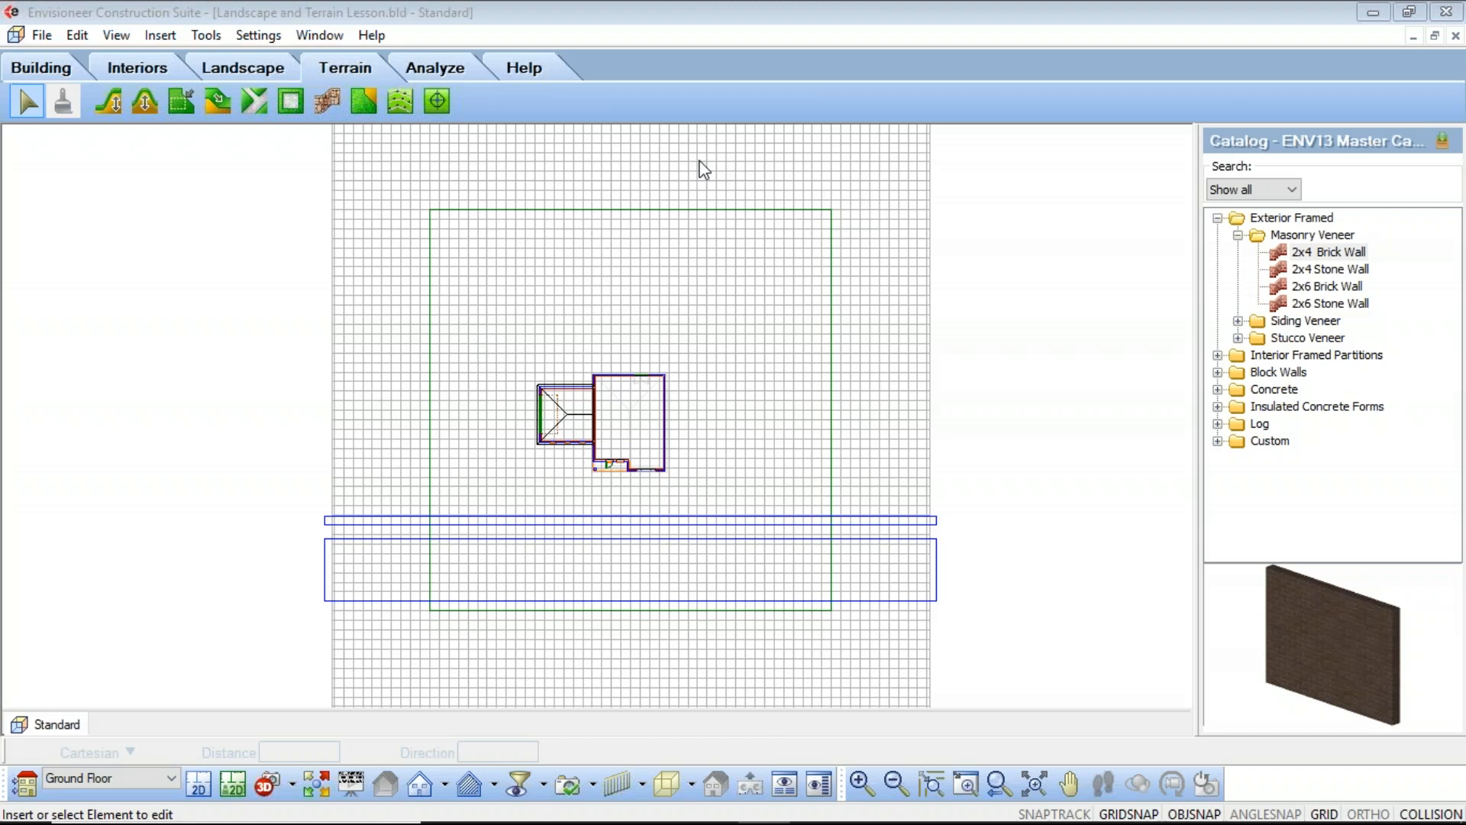
Start a terrain slope with its height set to 1'
{"action": "left_click", "coordinate": [160, 35]}
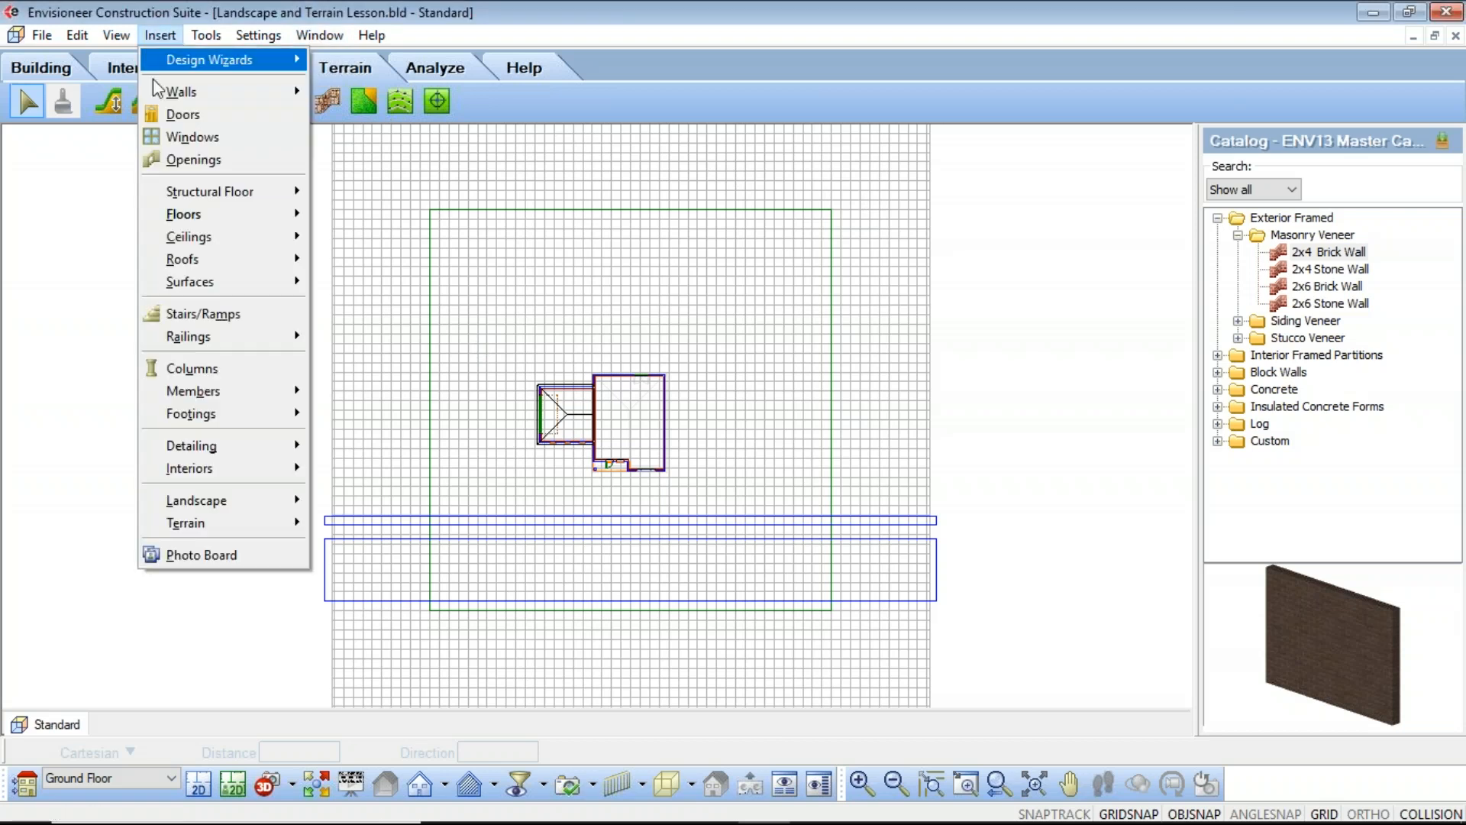
{"action": "mouse_move", "coordinate": [191, 524]}
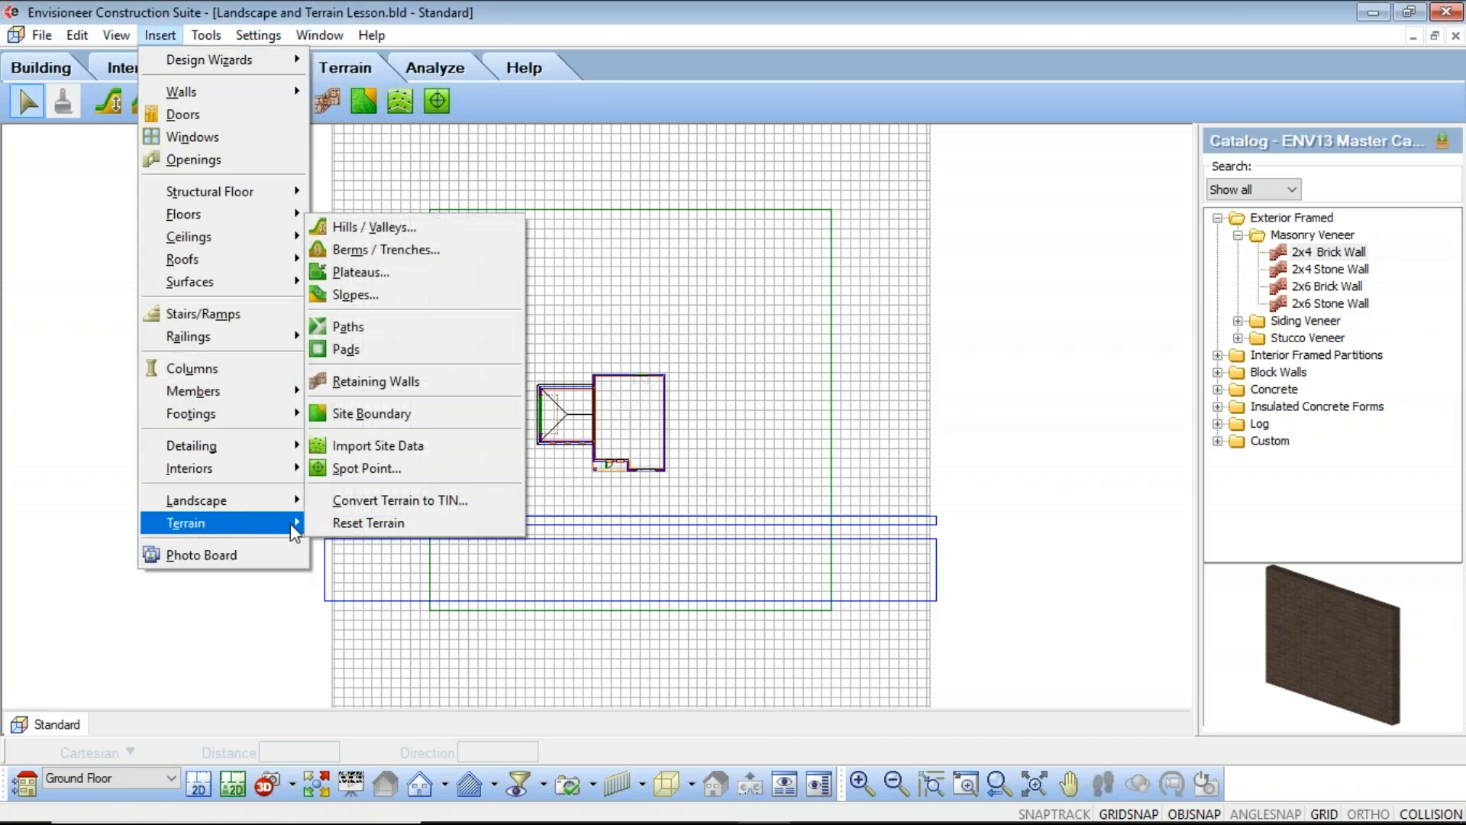
{"action": "left_click", "coordinate": [375, 296]}
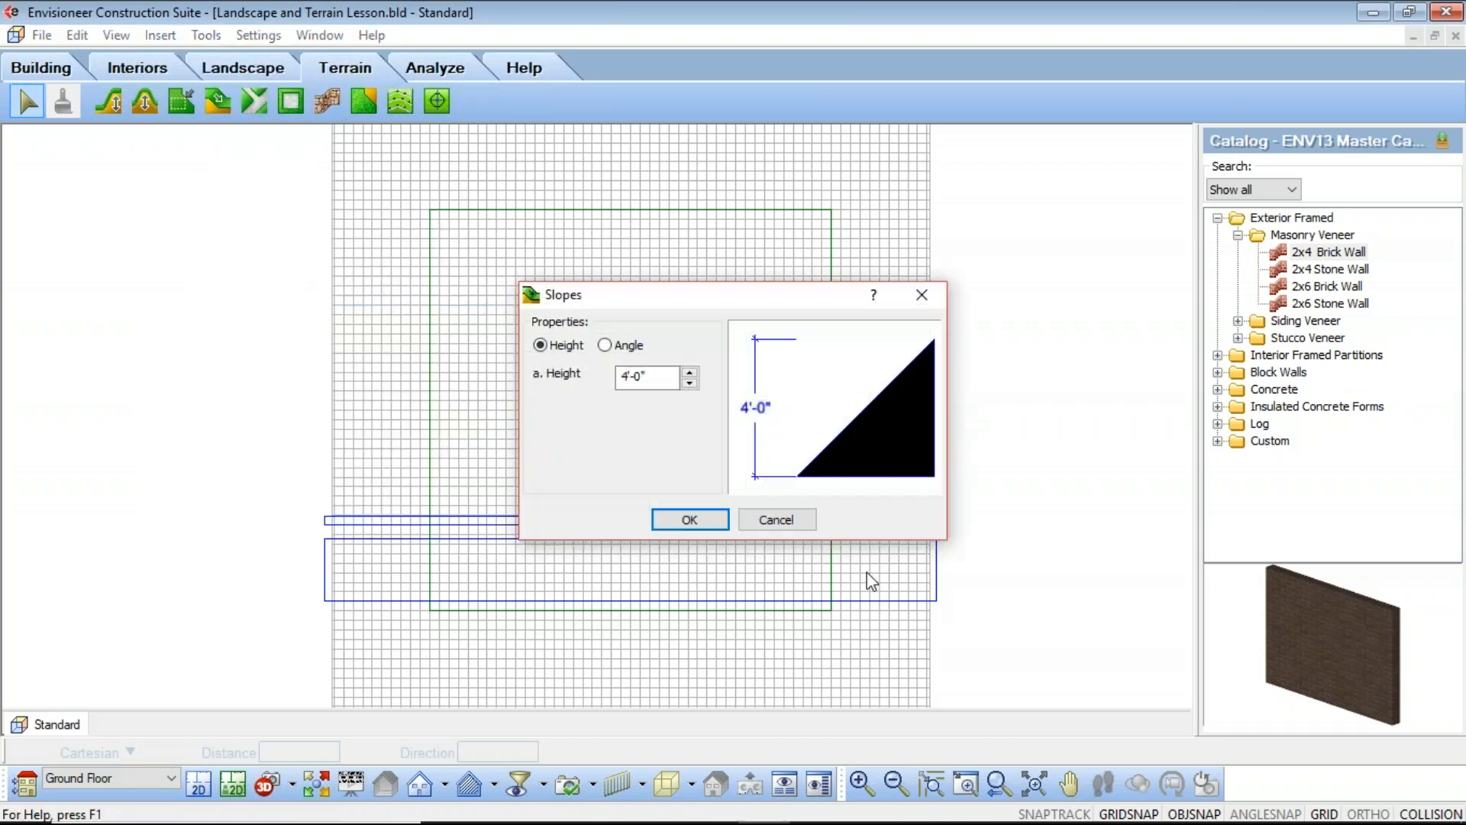
{"action": "left_click_drag", "start_coordinate": [680, 294], "coordinate": [673, 283]}
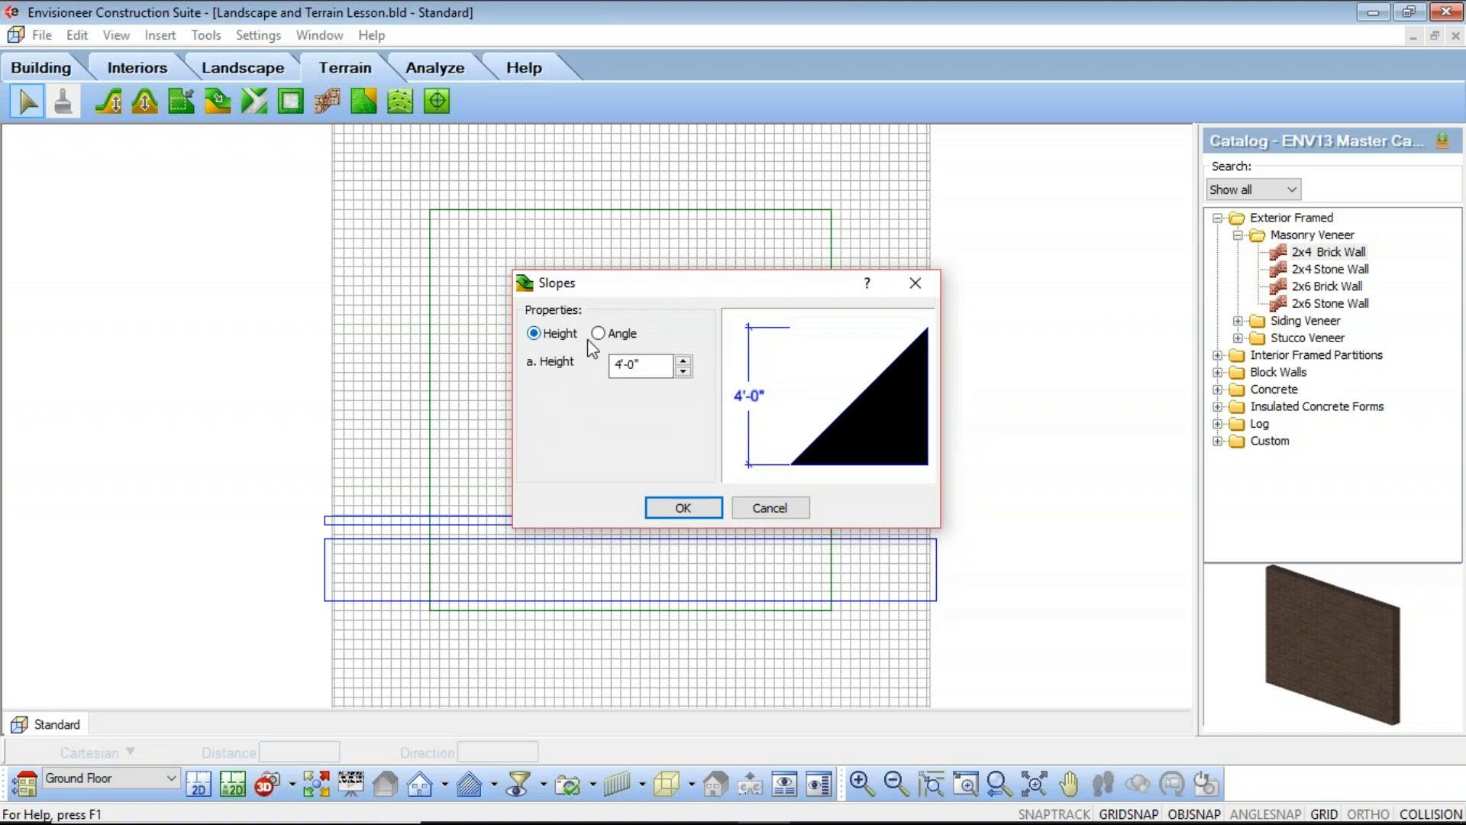
{"action": "key", "text": "Tab"}
{"action": "type", "text": "1'"}
{"action": "left_click", "coordinate": [682, 508]}
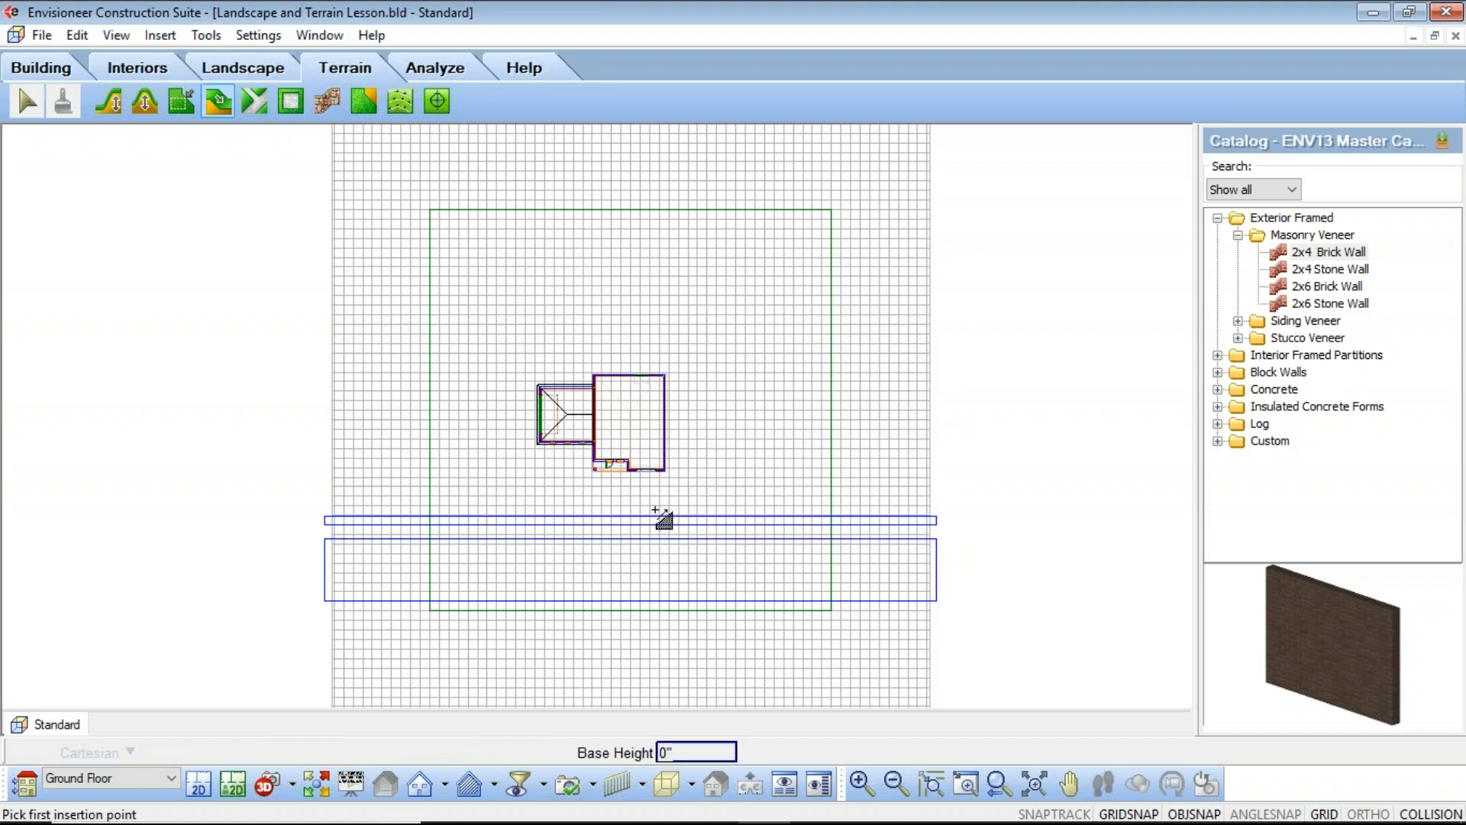
Place the slope from the sidewalk's house-side edge, running 12'-0" at 90° toward the house, and finish the Slopes command
{"action": "scroll", "coordinate": [661, 512], "scroll_direction": "up", "scroll_amount": 5}
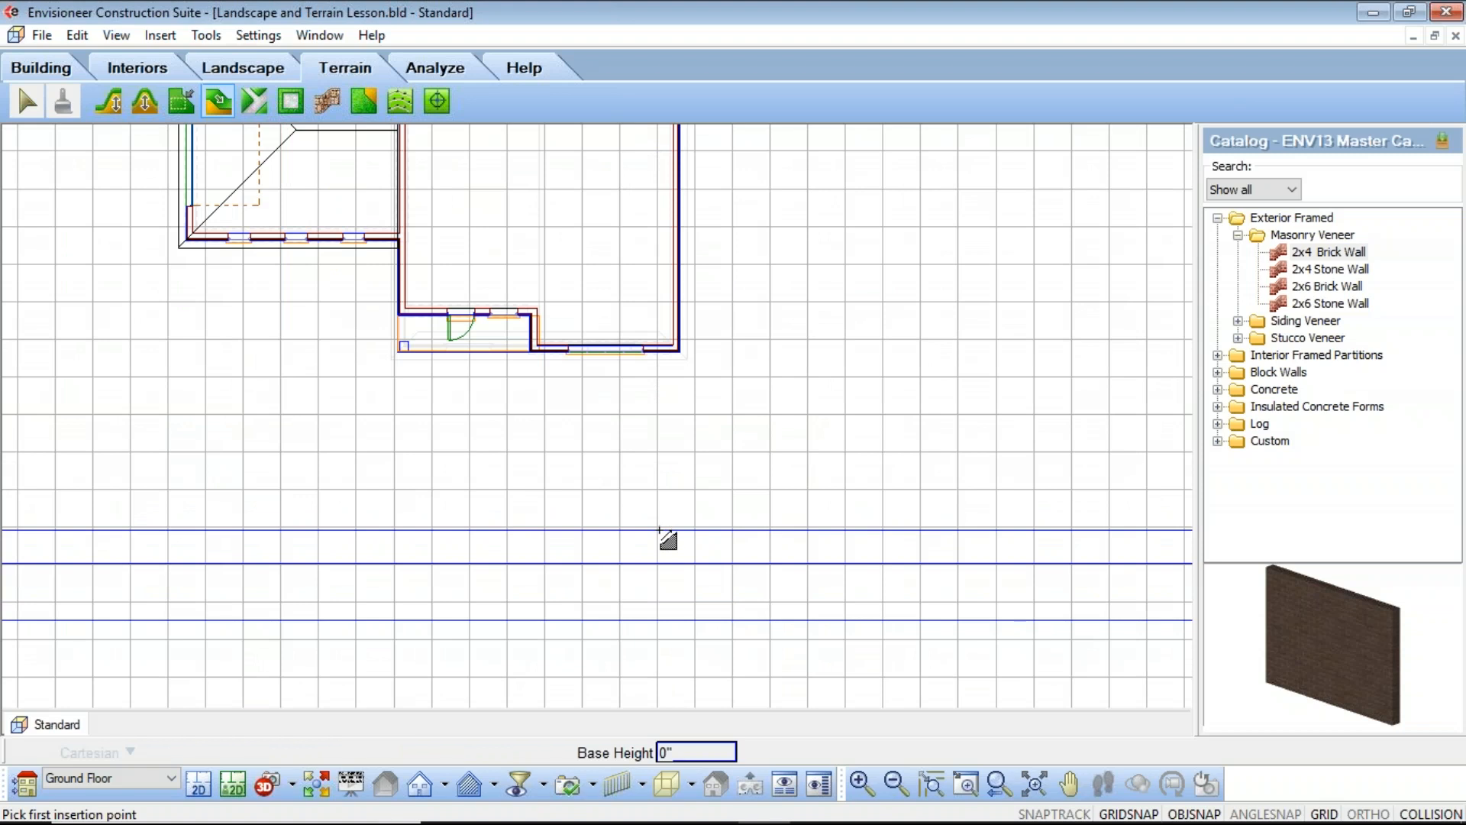
{"action": "left_click", "coordinate": [659, 529]}
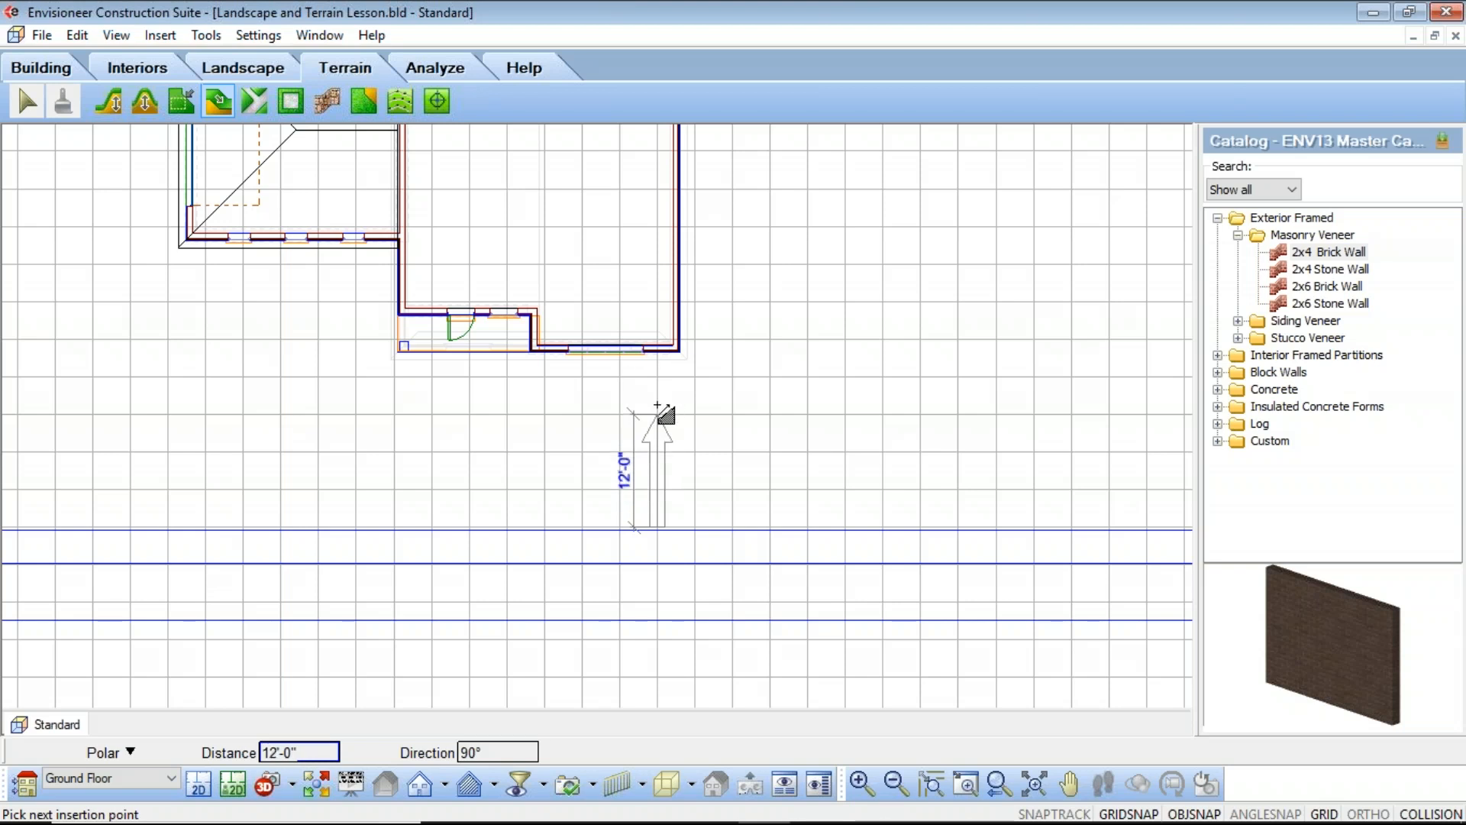
{"action": "key", "text": "Escape"}
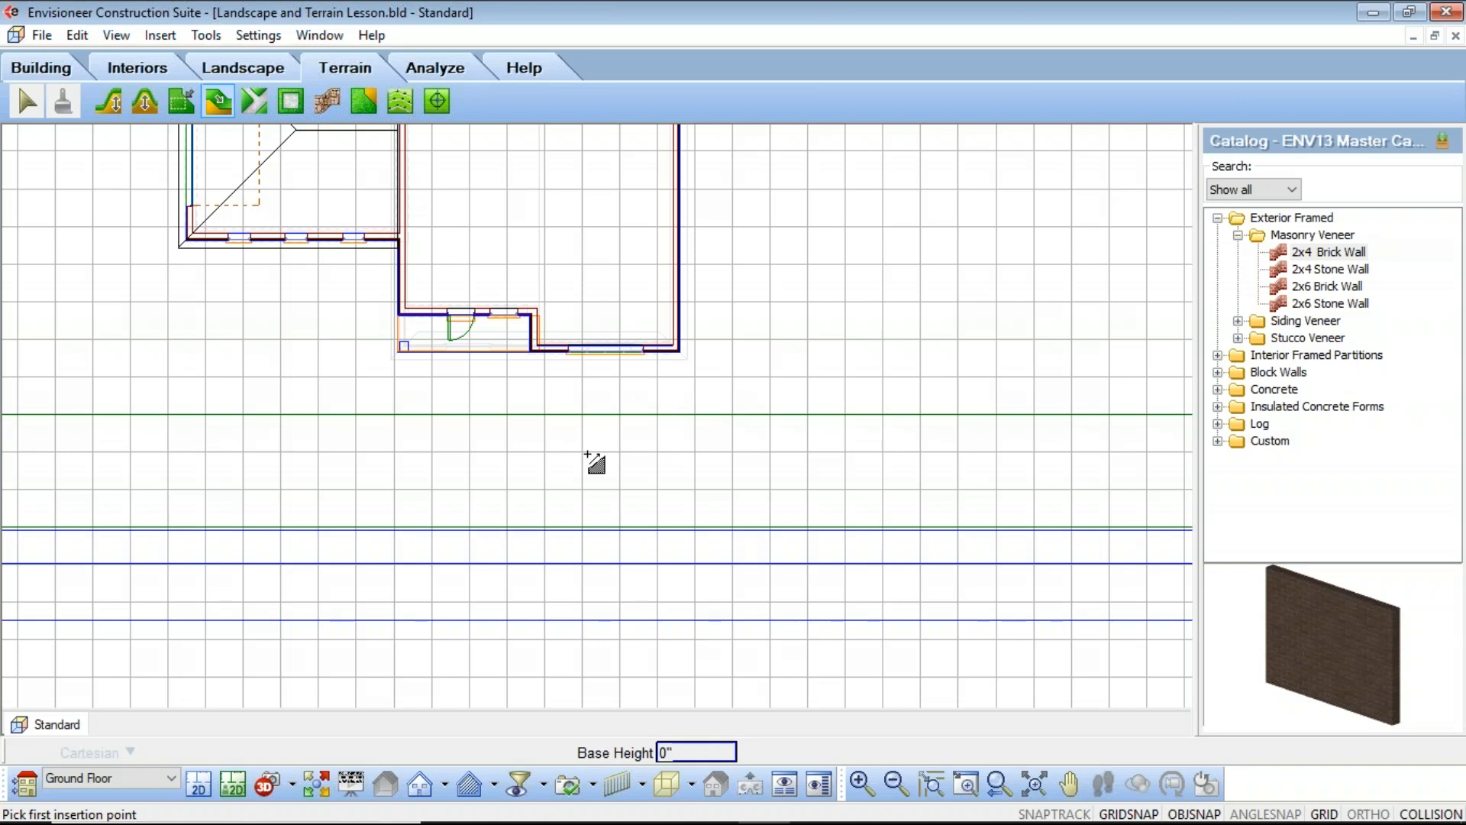
{"action": "scroll", "coordinate": [710, 466], "scroll_direction": "down", "scroll_amount": 2}
{"action": "scroll", "coordinate": [101, 412], "scroll_direction": "down", "scroll_amount": 1}
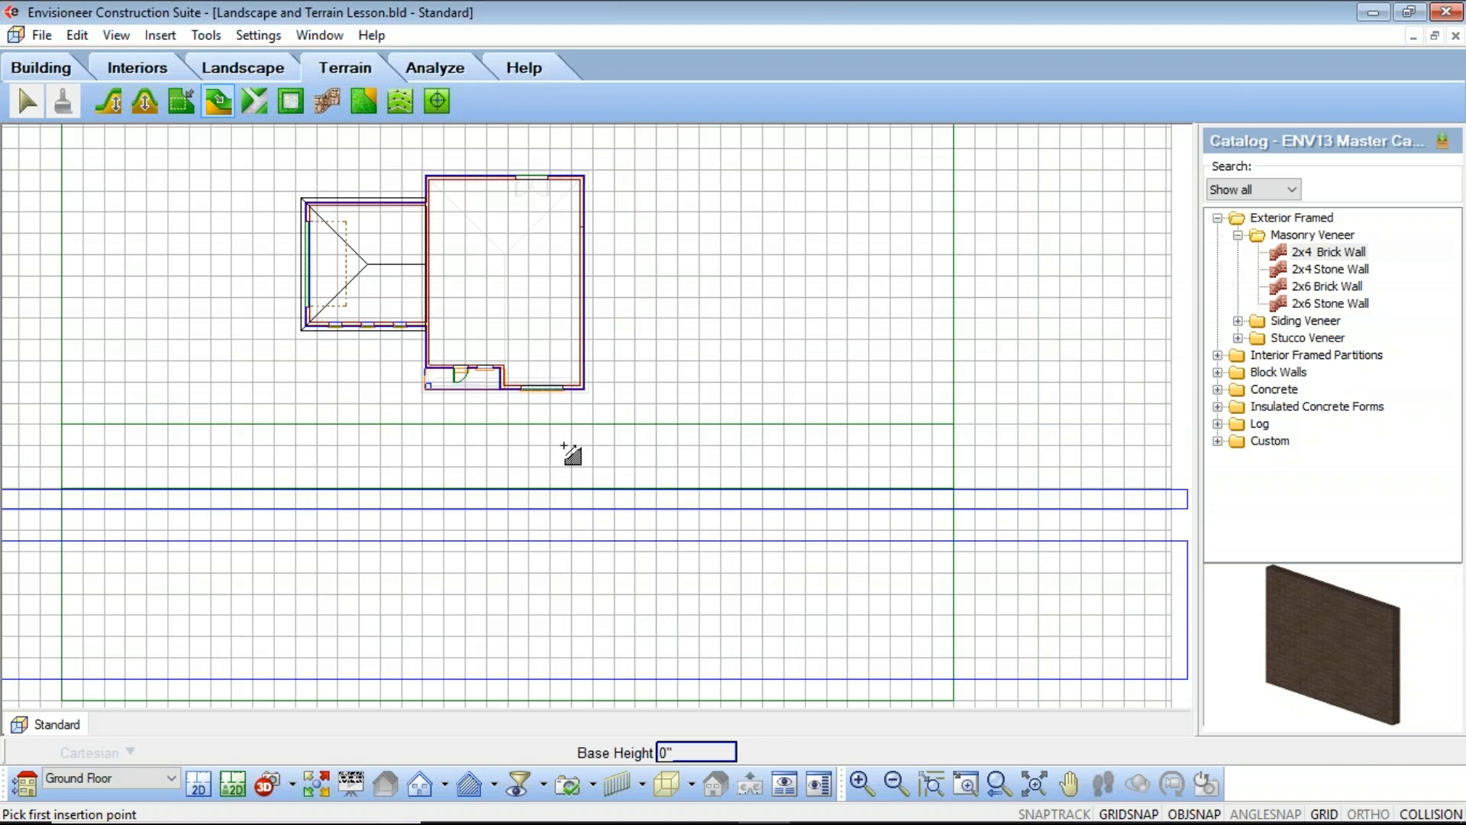
{"action": "scroll", "coordinate": [577, 482], "scroll_direction": "down", "scroll_amount": 3}
{"action": "scroll", "coordinate": [597, 254], "scroll_direction": "up", "scroll_amount": 1}
{"action": "scroll", "coordinate": [597, 254], "scroll_direction": "up", "scroll_amount": 1}
{"action": "right_click", "coordinate": [571, 322]}
{"action": "left_click", "coordinate": [614, 335]}
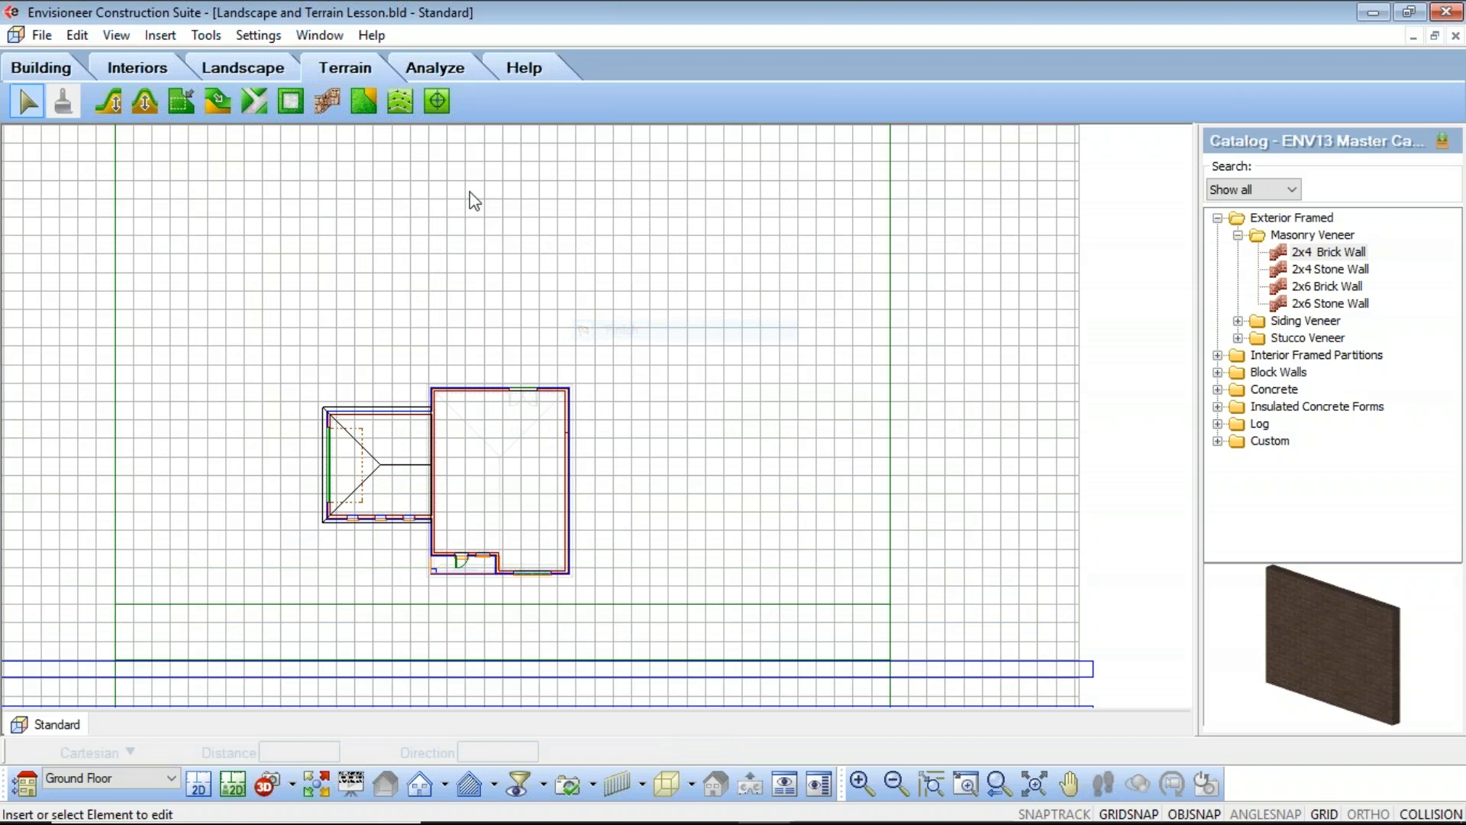
Add a terrain slope with a height of -6' behind the house, running at 90° away from it, and finish the Slopes command
{"action": "left_click", "coordinate": [221, 102]}
{"action": "left_click", "coordinate": [655, 382]}
{"action": "left_click_drag", "start_coordinate": [655, 382], "coordinate": [539, 401]}
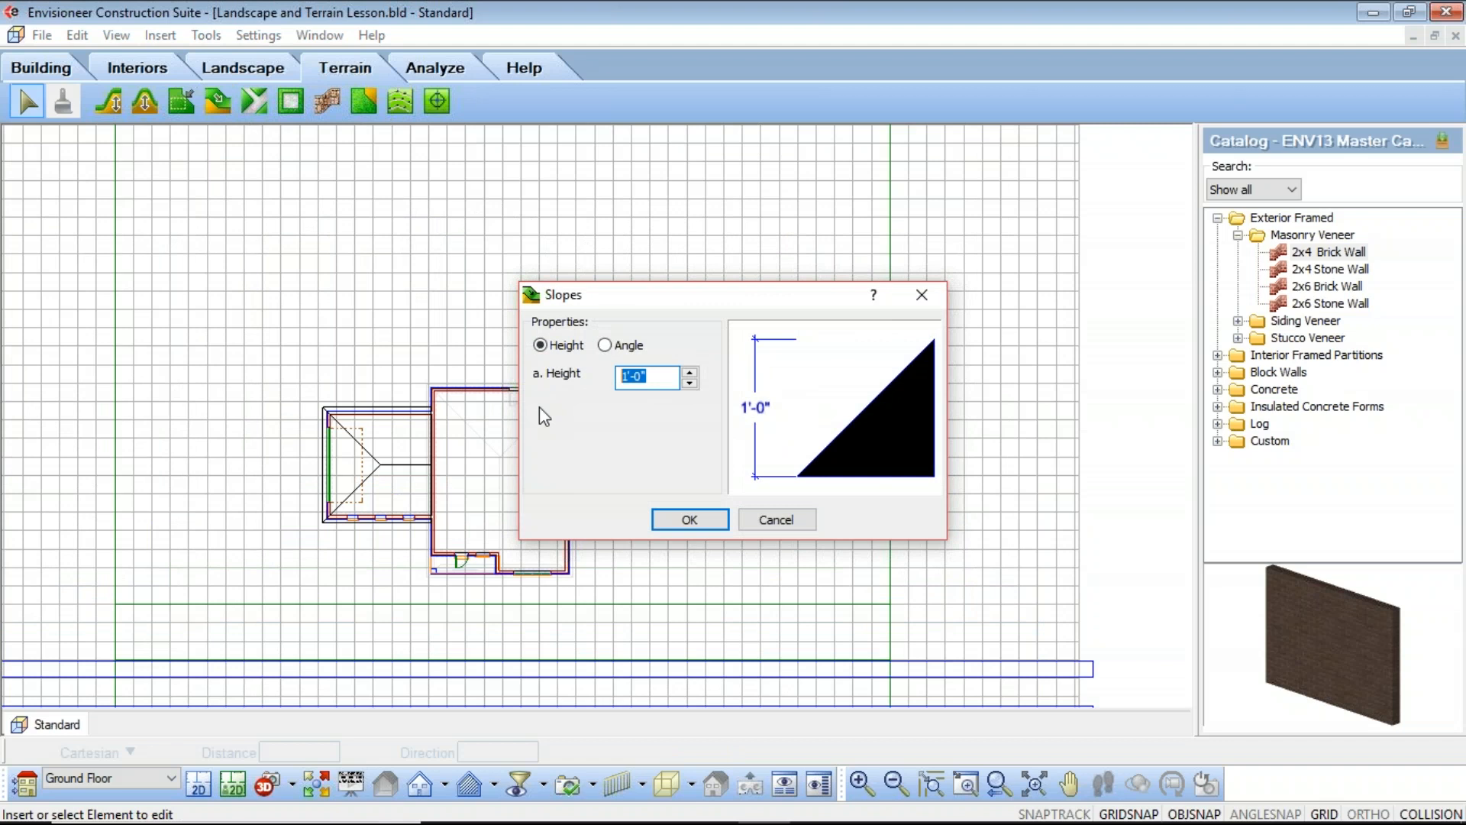
{"action": "type", "text": "6'"}
{"action": "left_click", "coordinate": [621, 381]}
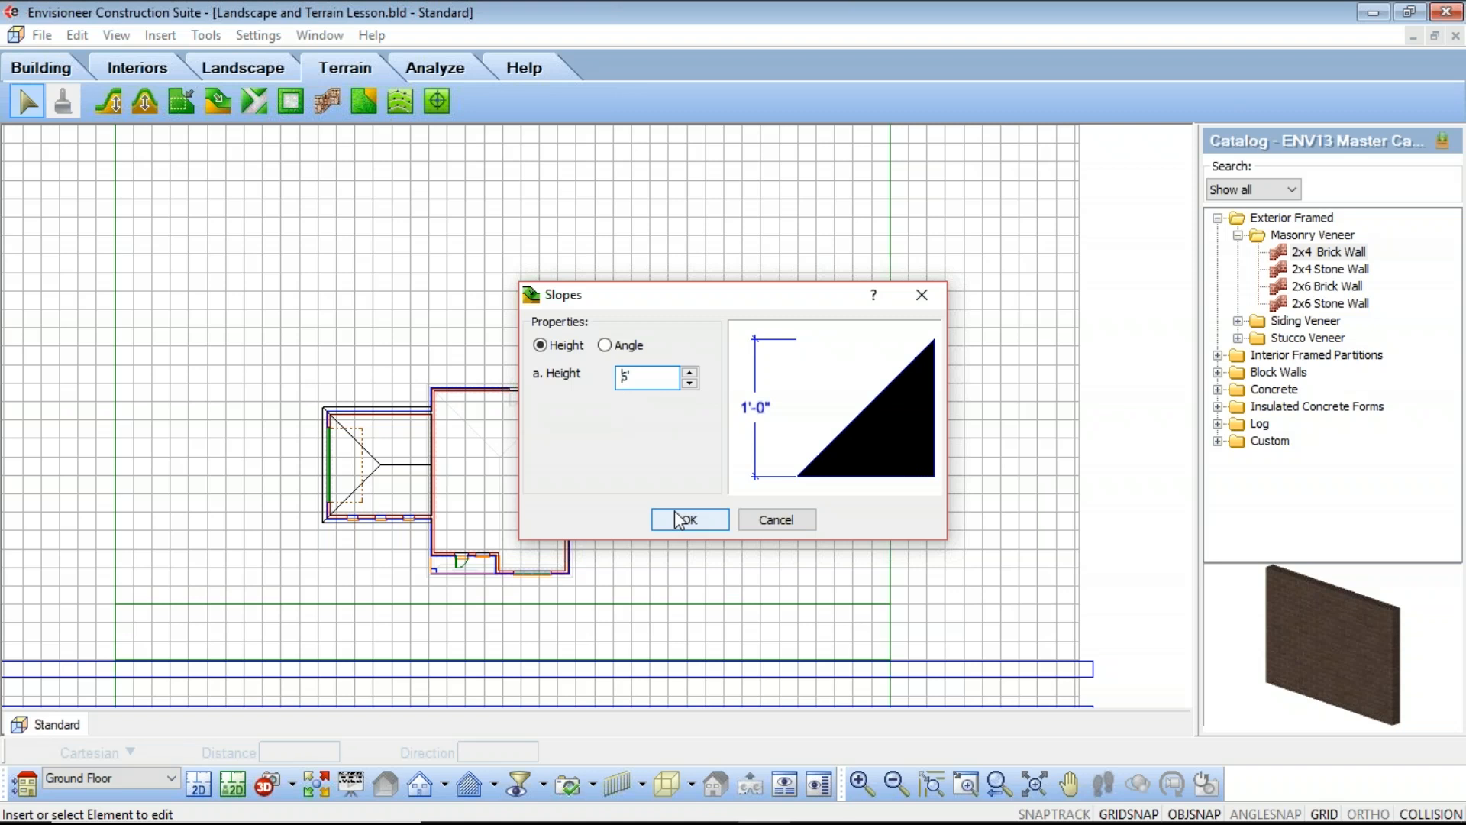
{"action": "type", "text": "-6"}
{"action": "left_click", "coordinate": [688, 518]}
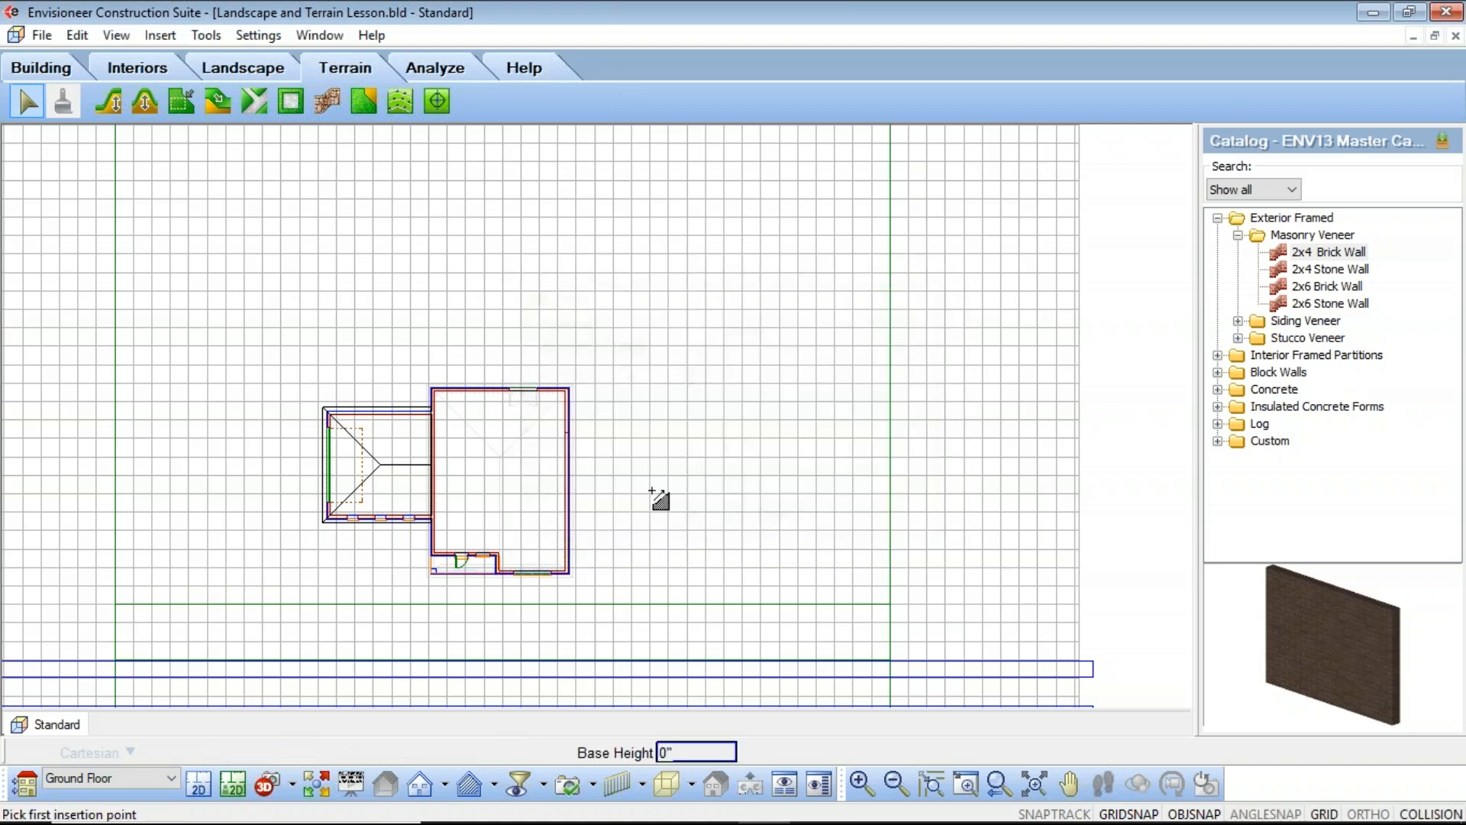
{"action": "left_click", "coordinate": [558, 305]}
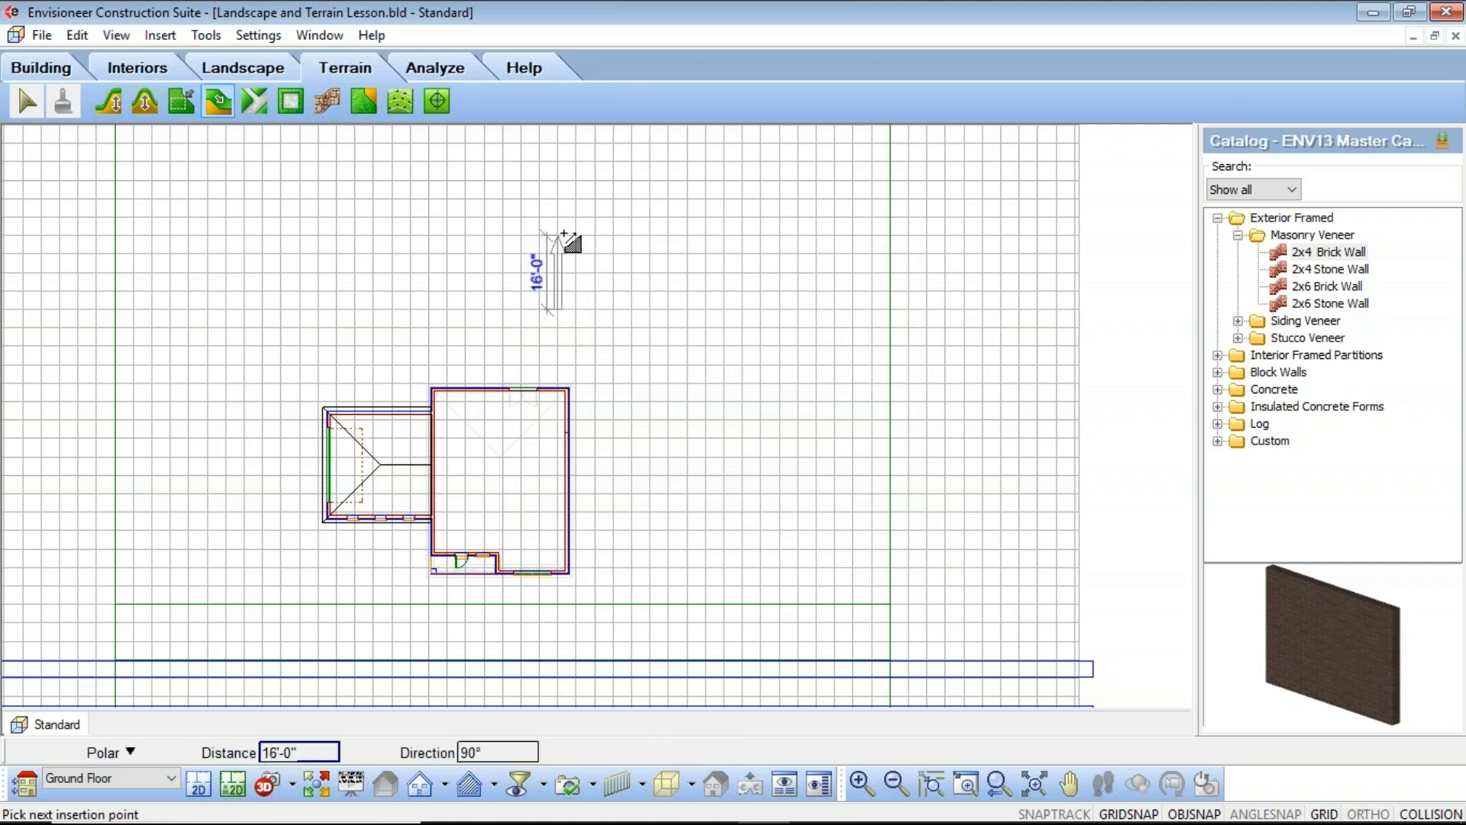
{"action": "left_click", "coordinate": [566, 162]}
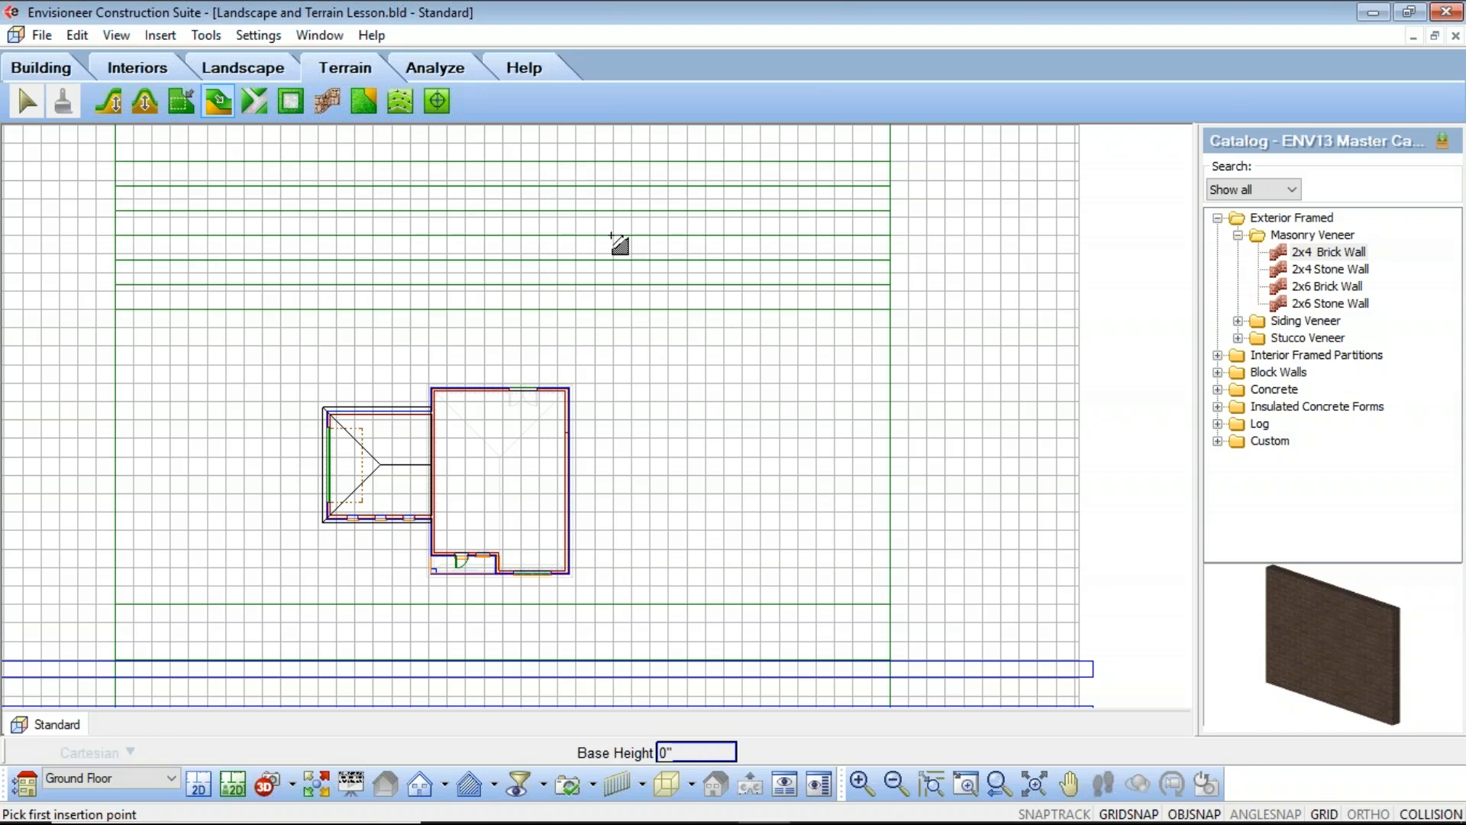
{"action": "right_click", "coordinate": [603, 171]}
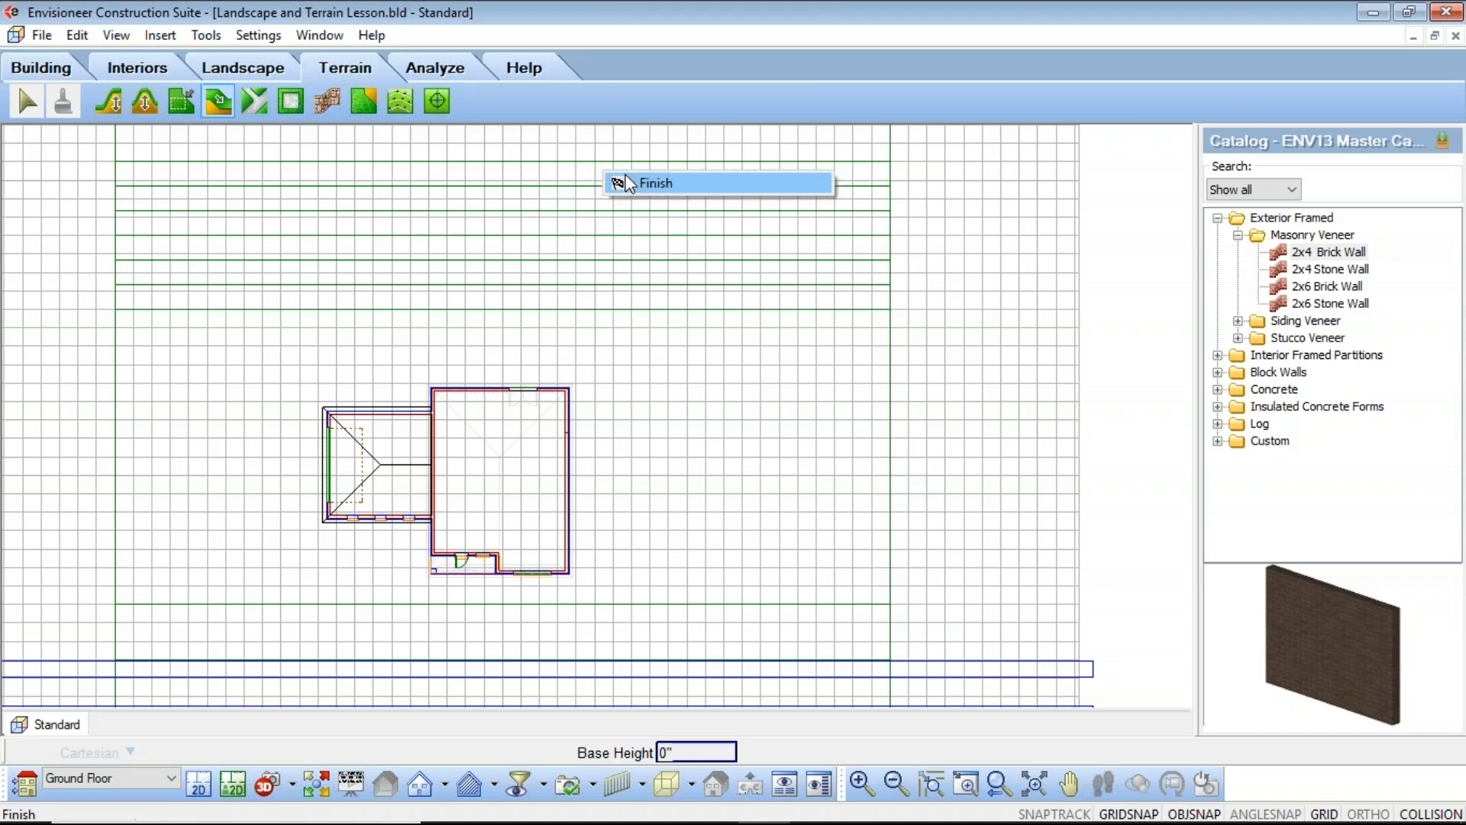
{"action": "left_click", "coordinate": [625, 182]}
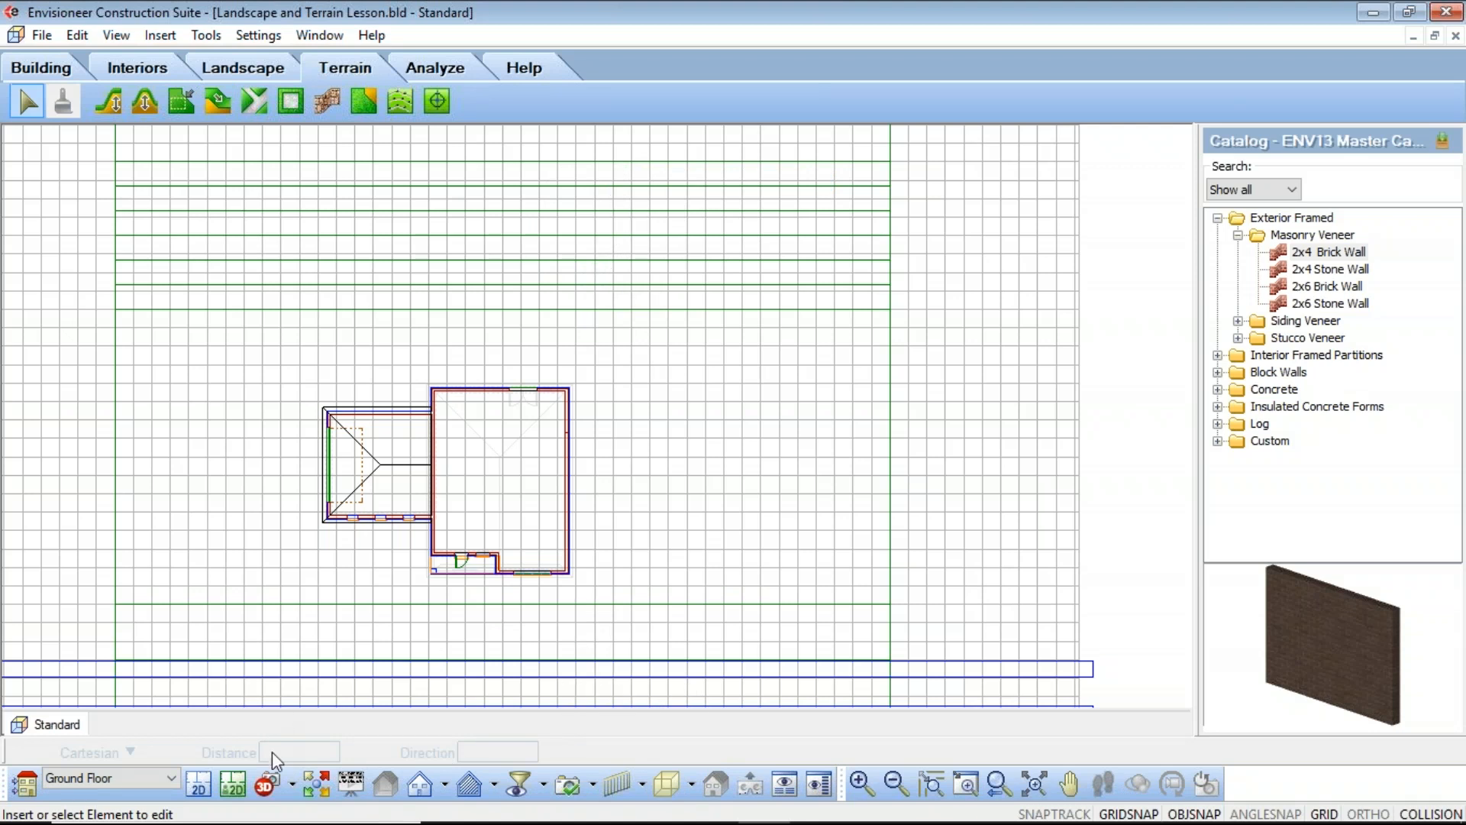
Inspect the sloped backyard from the garage side in the 3D Perspective view, and return to the 2D plan
{"action": "left_click", "coordinate": [269, 785]}
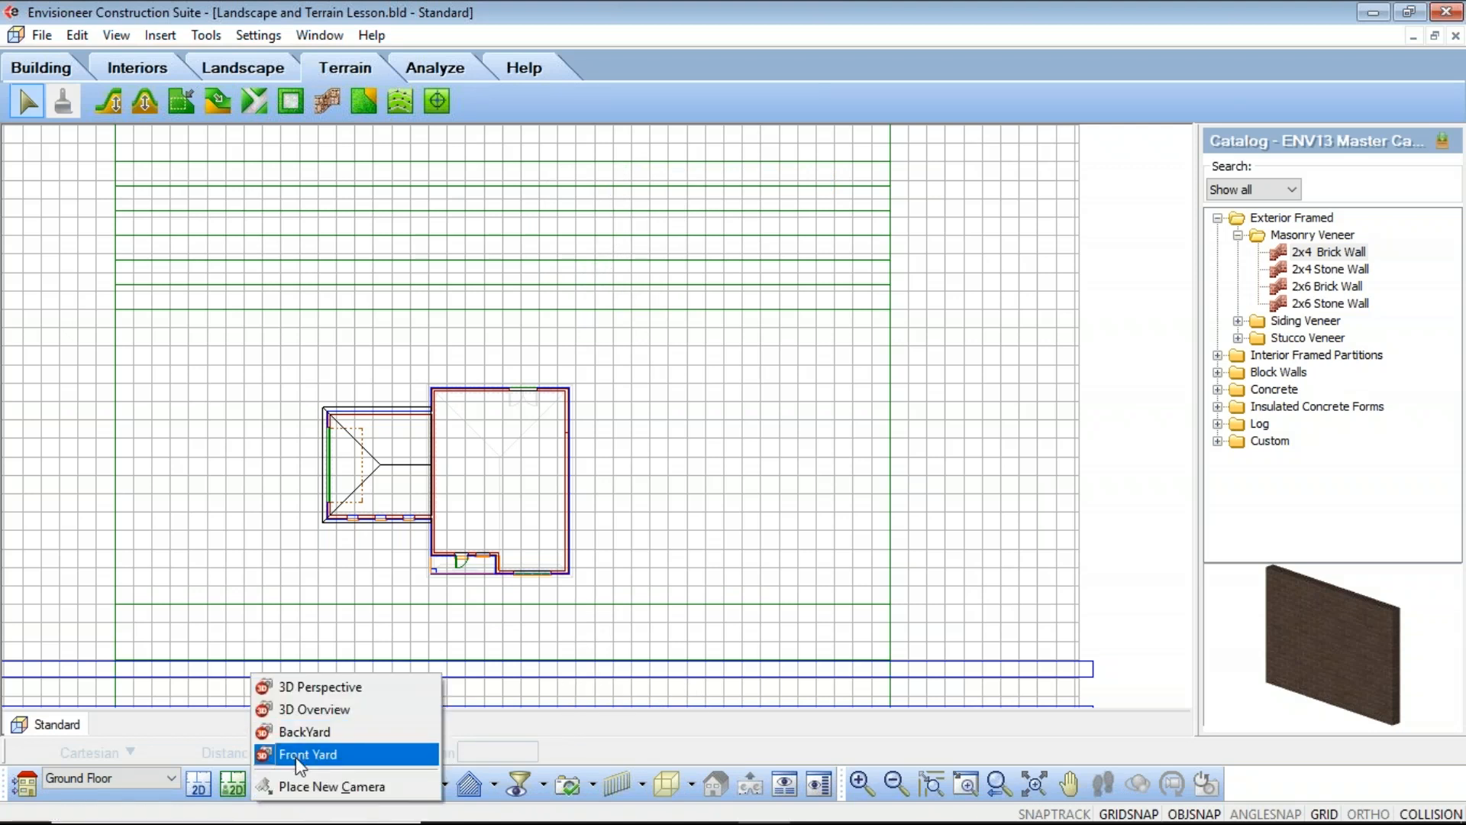
{"action": "left_click", "coordinate": [321, 687]}
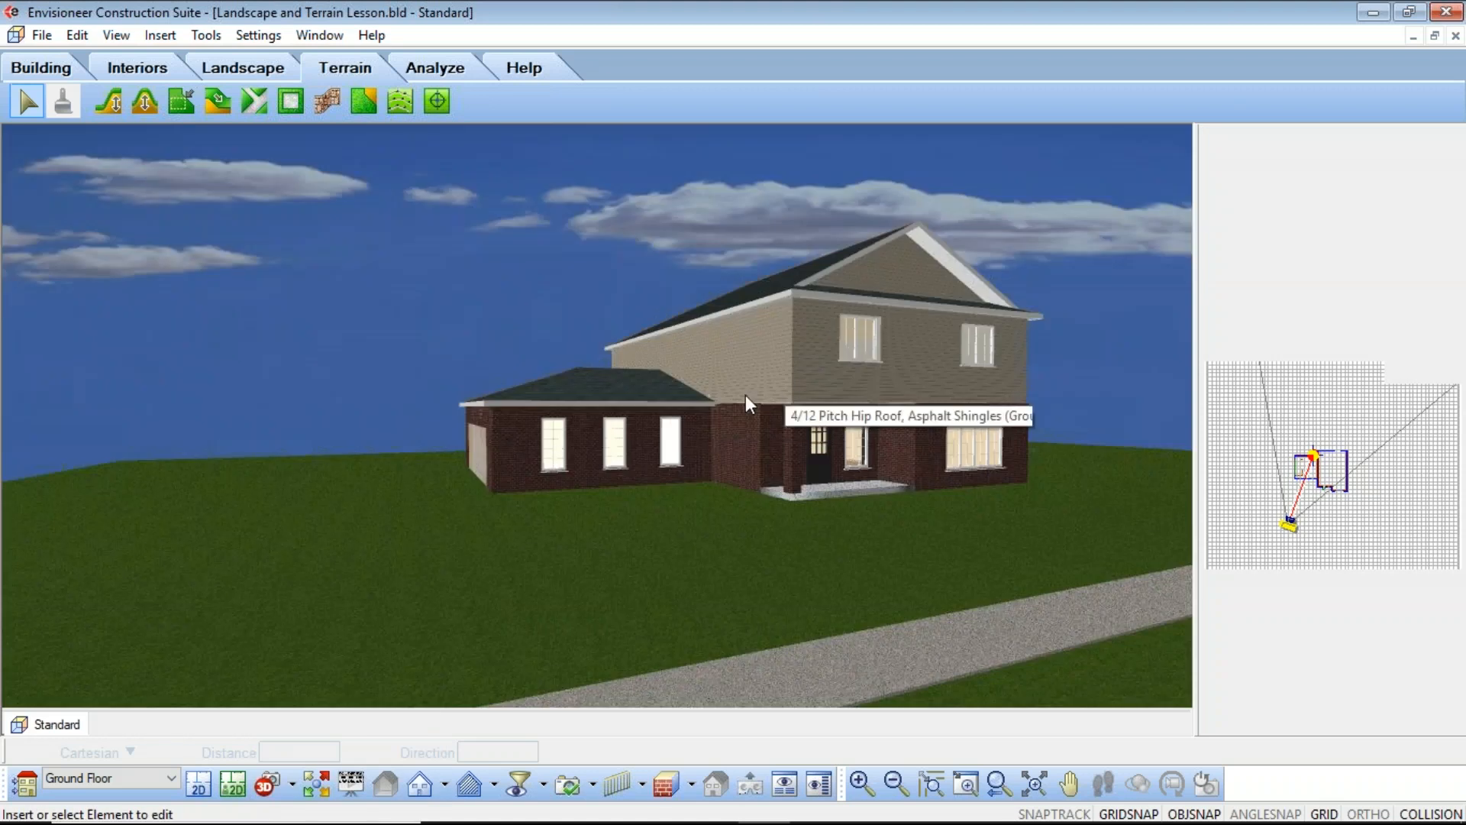
{"action": "left_click", "coordinate": [1104, 783]}
{"action": "left_click_drag", "start_coordinate": [785, 605], "coordinate": [493, 361]}
{"action": "right_click", "coordinate": [492, 361]}
{"action": "left_click", "coordinate": [524, 367]}
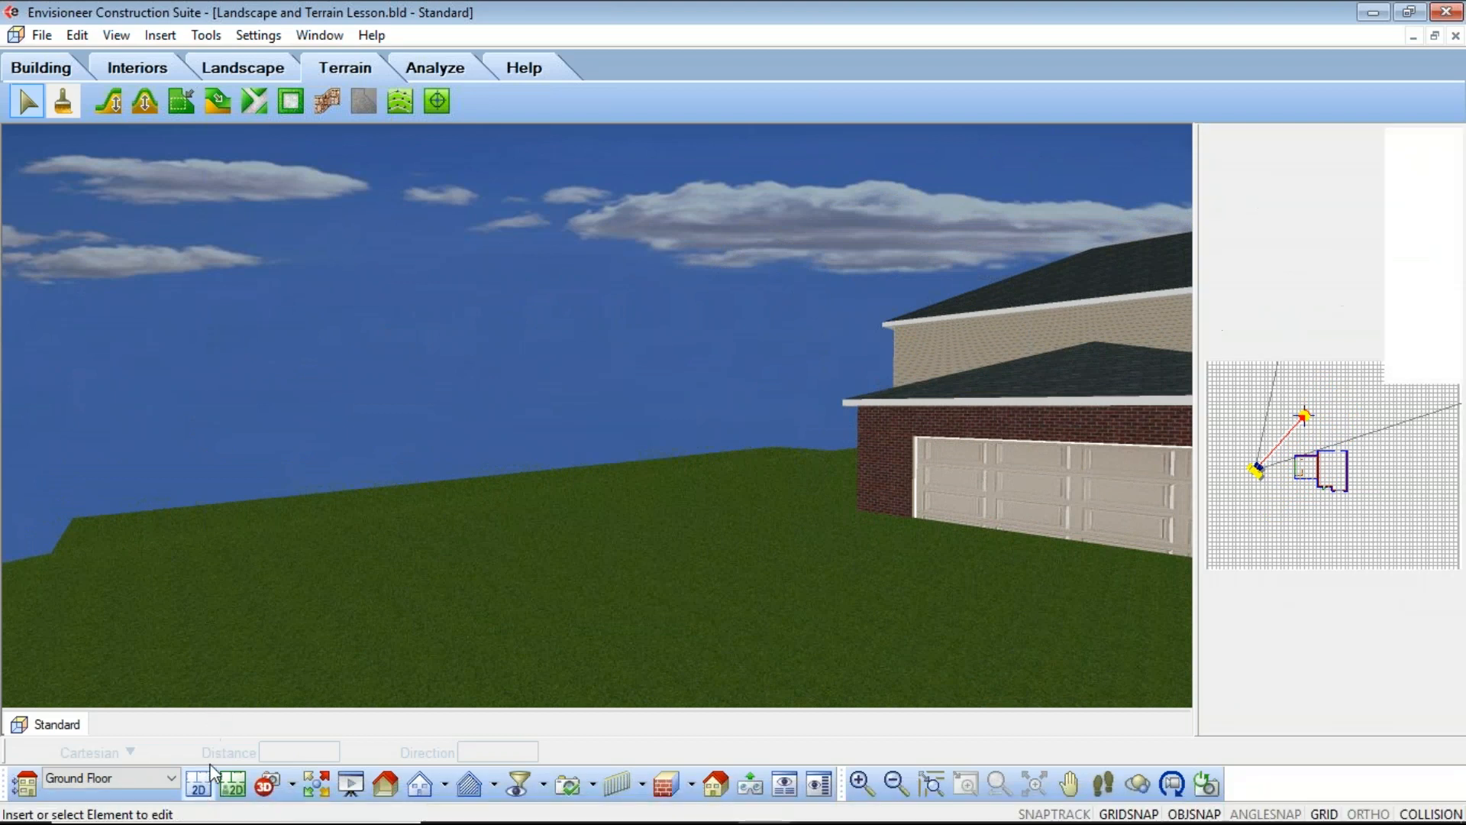
{"action": "left_click", "coordinate": [199, 784]}
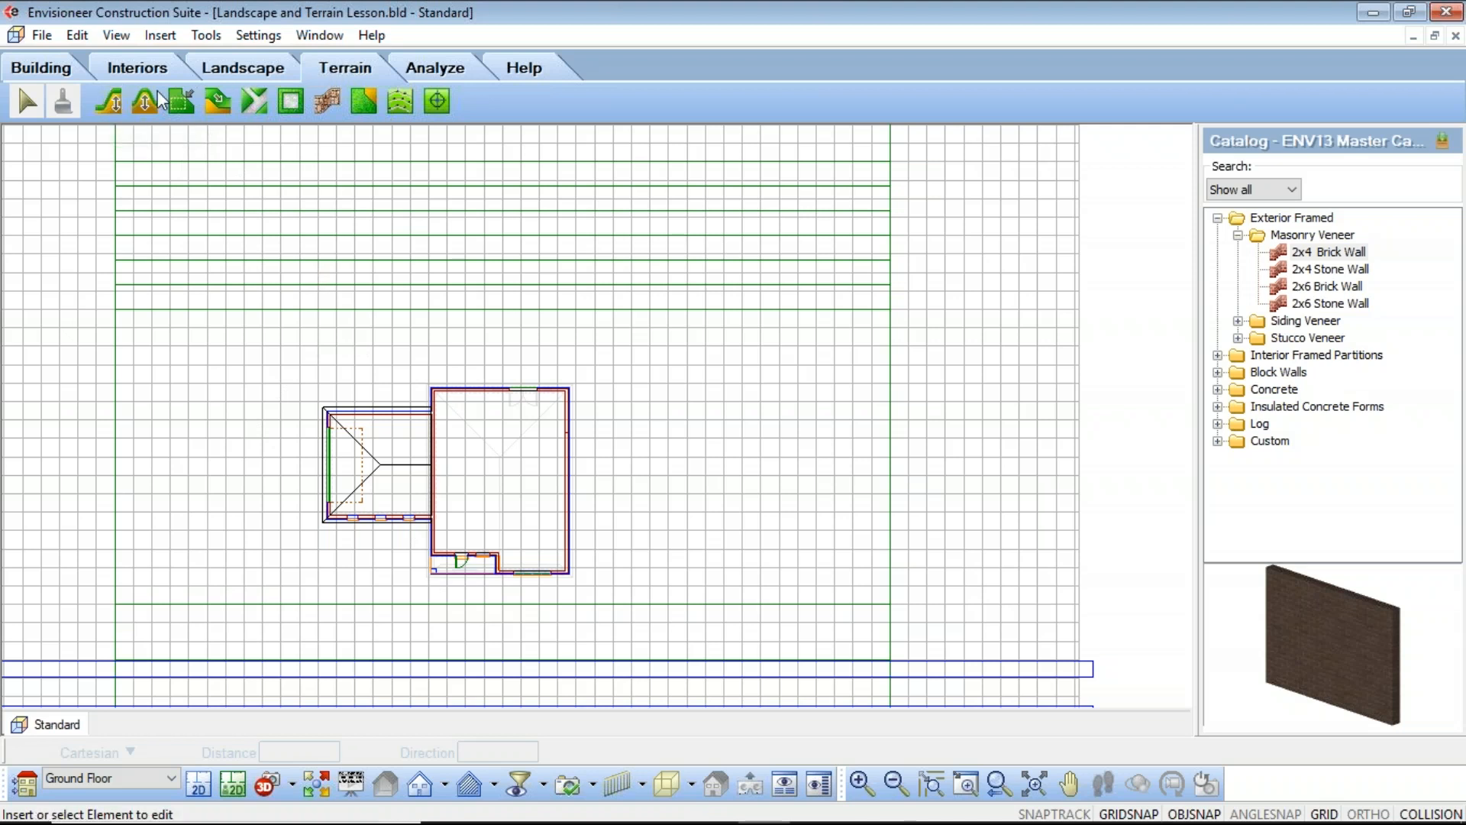
Add a 3' high hill with a nearly full rounded zenith in the yard on the side of the house opposite the garage
{"action": "left_click", "coordinate": [116, 104]}
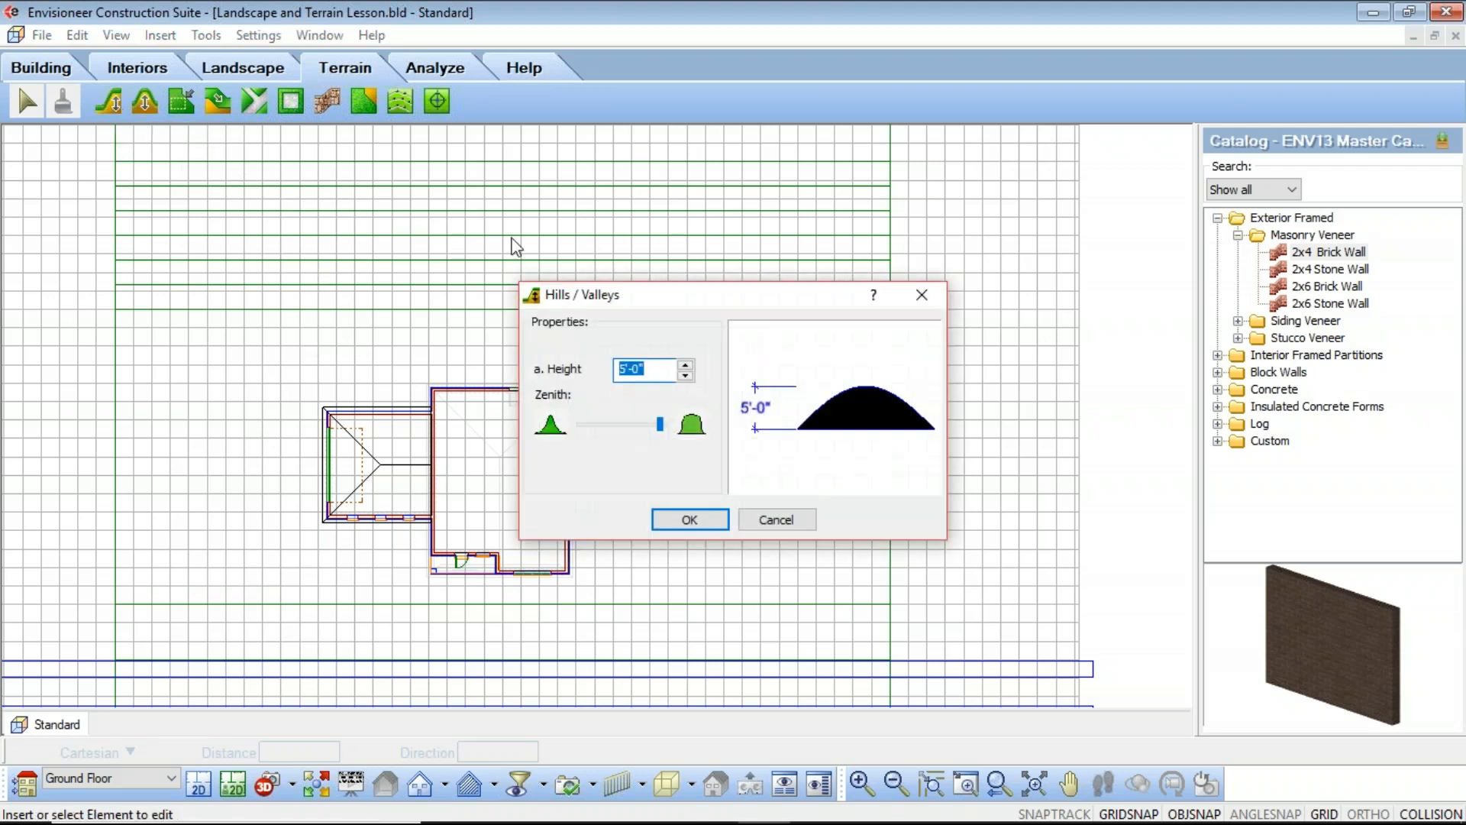
{"action": "left_click_drag", "start_coordinate": [630, 300], "coordinate": [603, 263]}
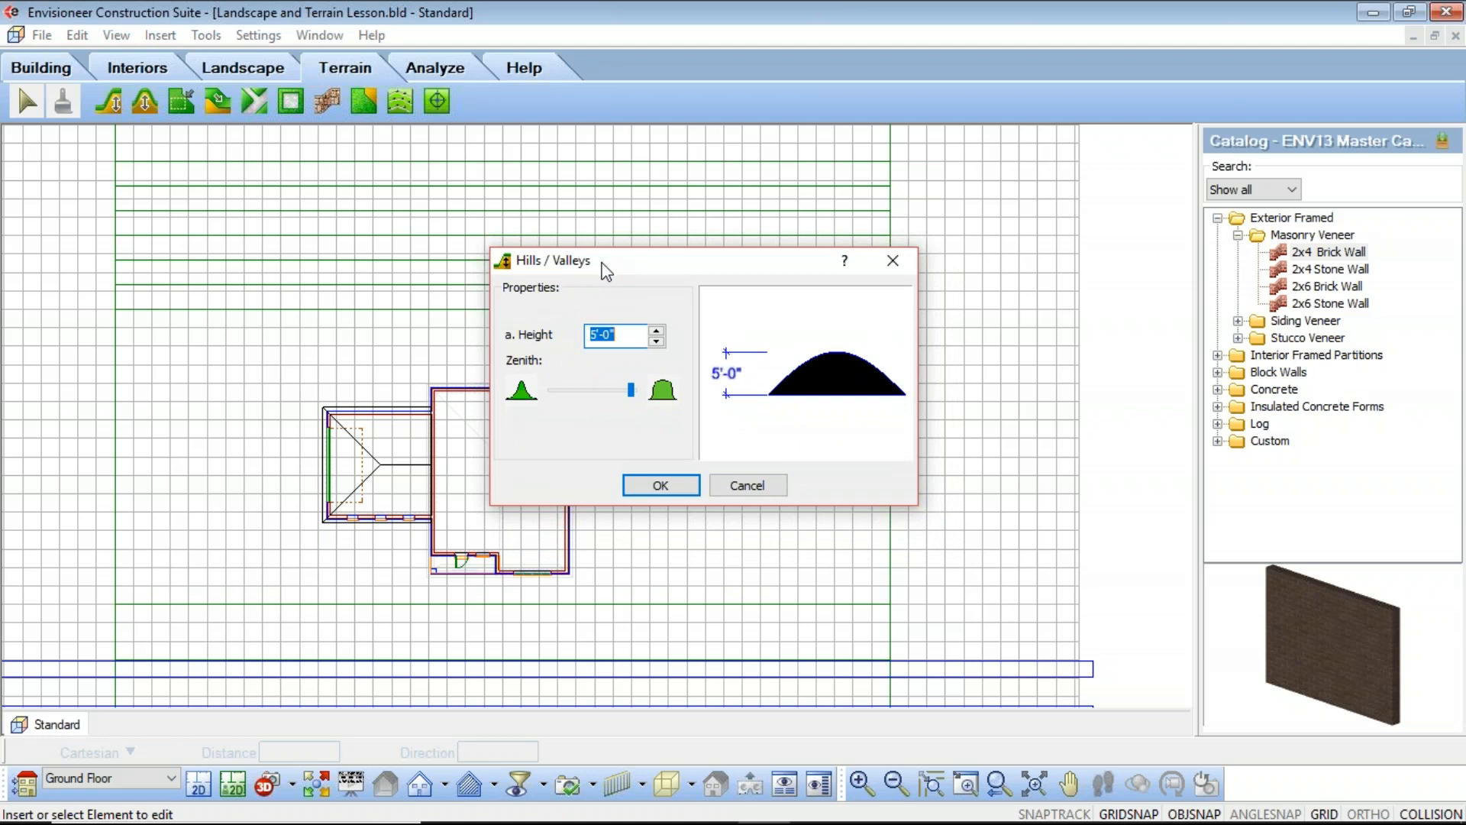
{"action": "type", "text": "3'"}
{"action": "mouse_move", "coordinate": [631, 390]}
{"action": "left_mouse_down"}
{"action": "mouse_move", "coordinate": [595, 399]}
{"action": "mouse_move", "coordinate": [631, 395]}
{"action": "left_mouse_up"}
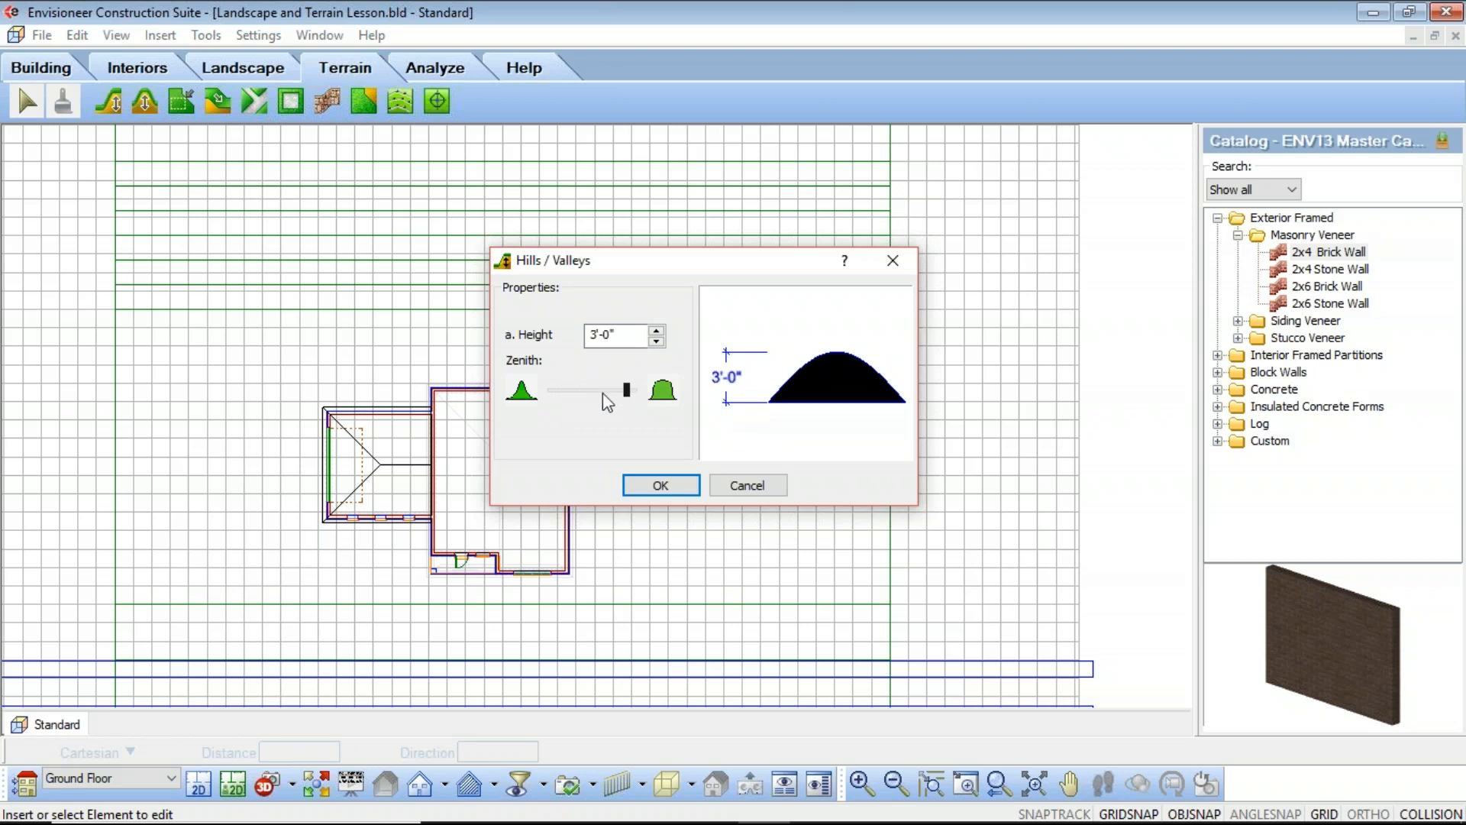
{"action": "left_click_drag", "start_coordinate": [632, 390], "coordinate": [609, 402]}
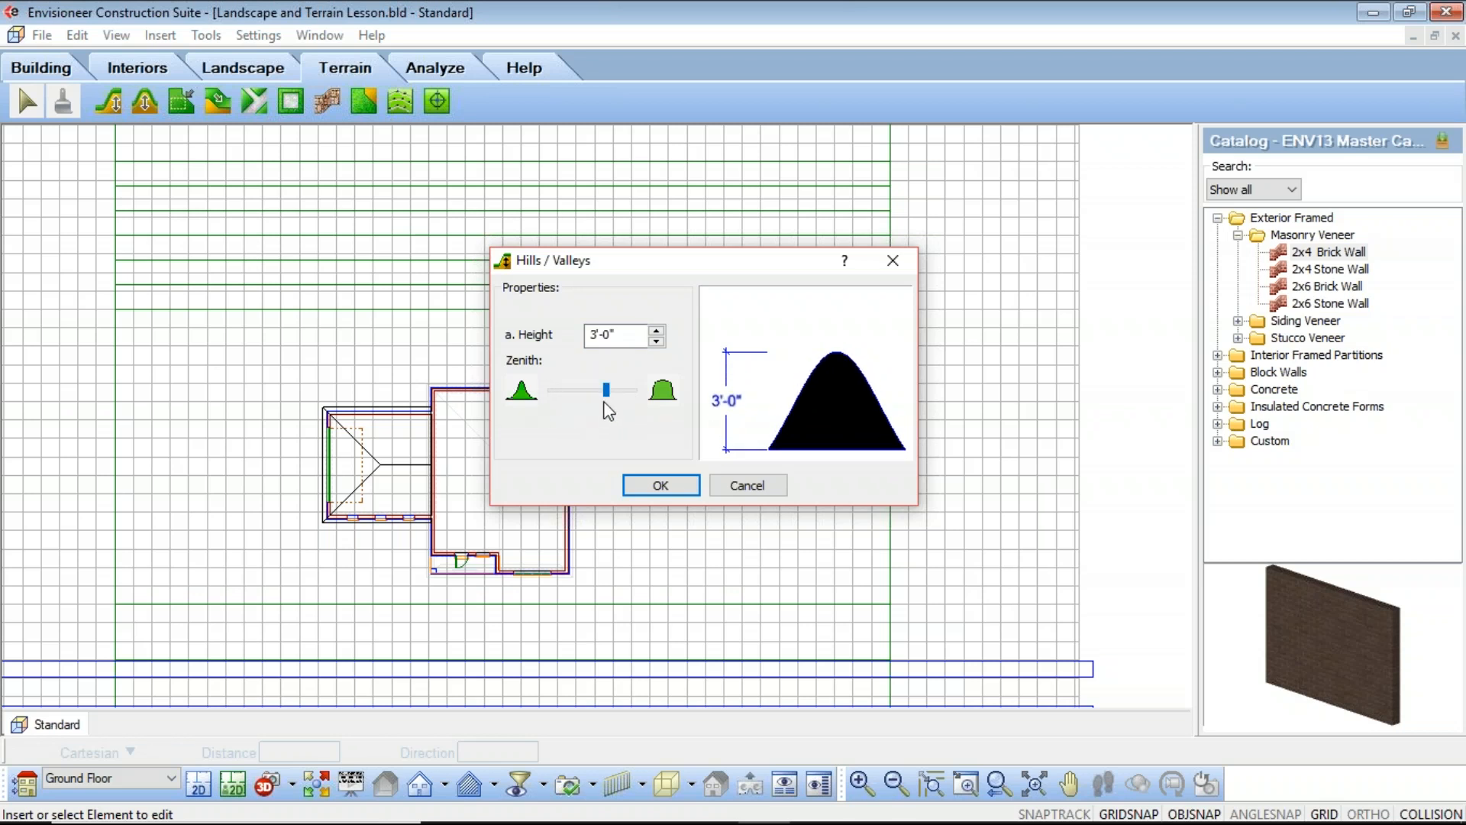
{"action": "left_click_drag", "start_coordinate": [611, 397], "coordinate": [631, 396]}
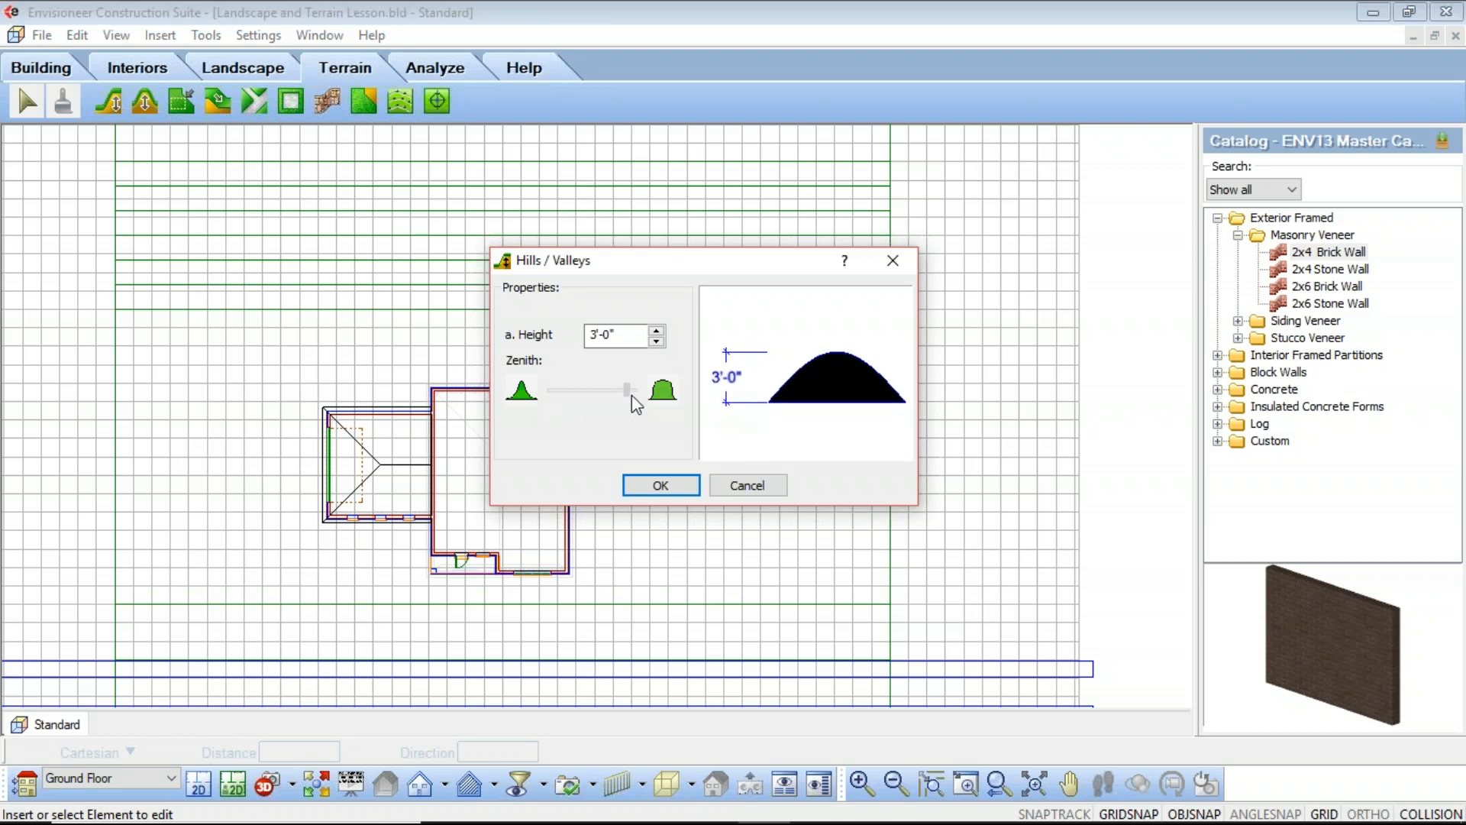
{"action": "left_click", "coordinate": [669, 482]}
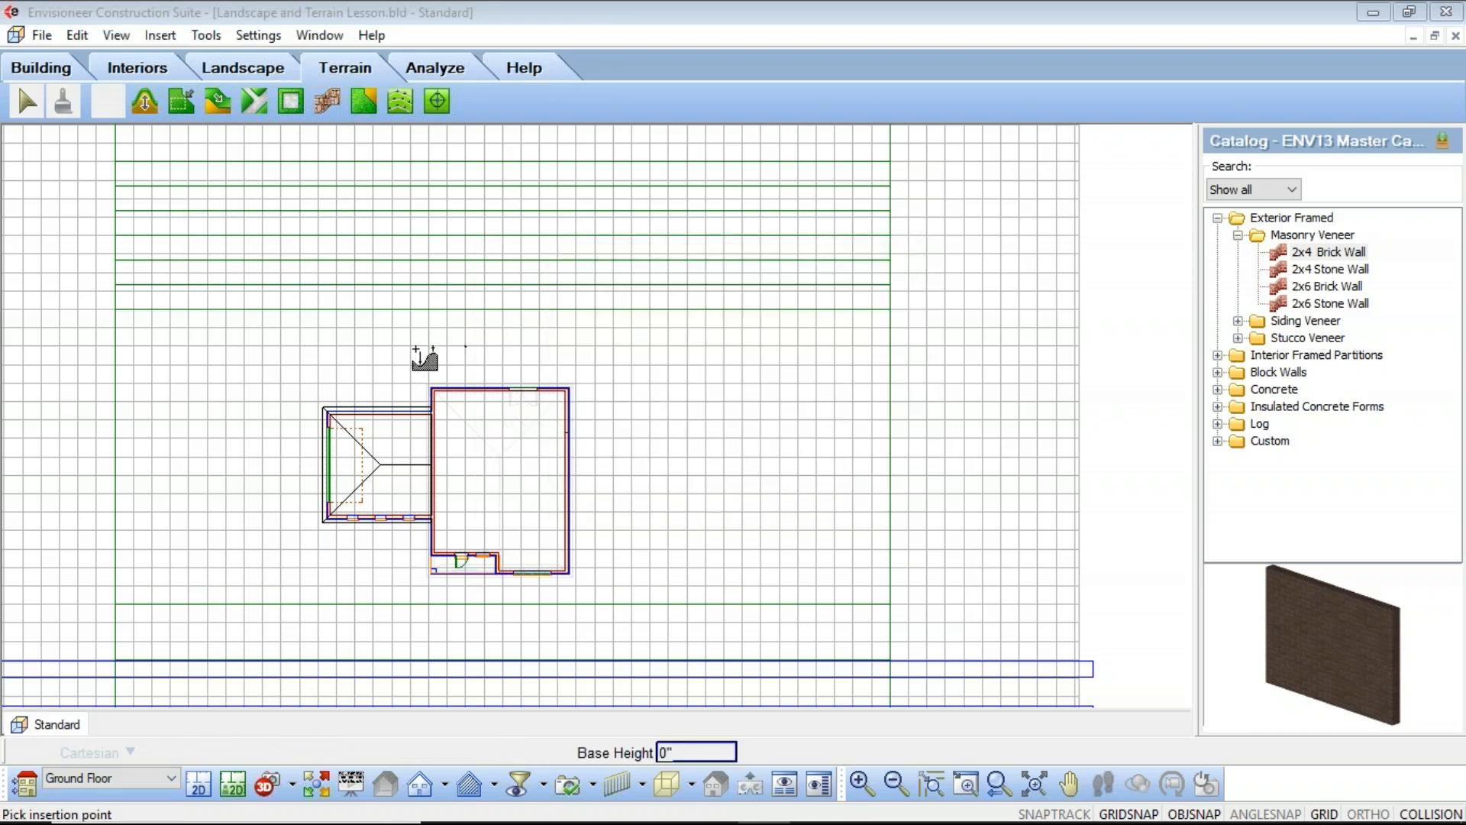
{"action": "left_click", "coordinate": [761, 384]}
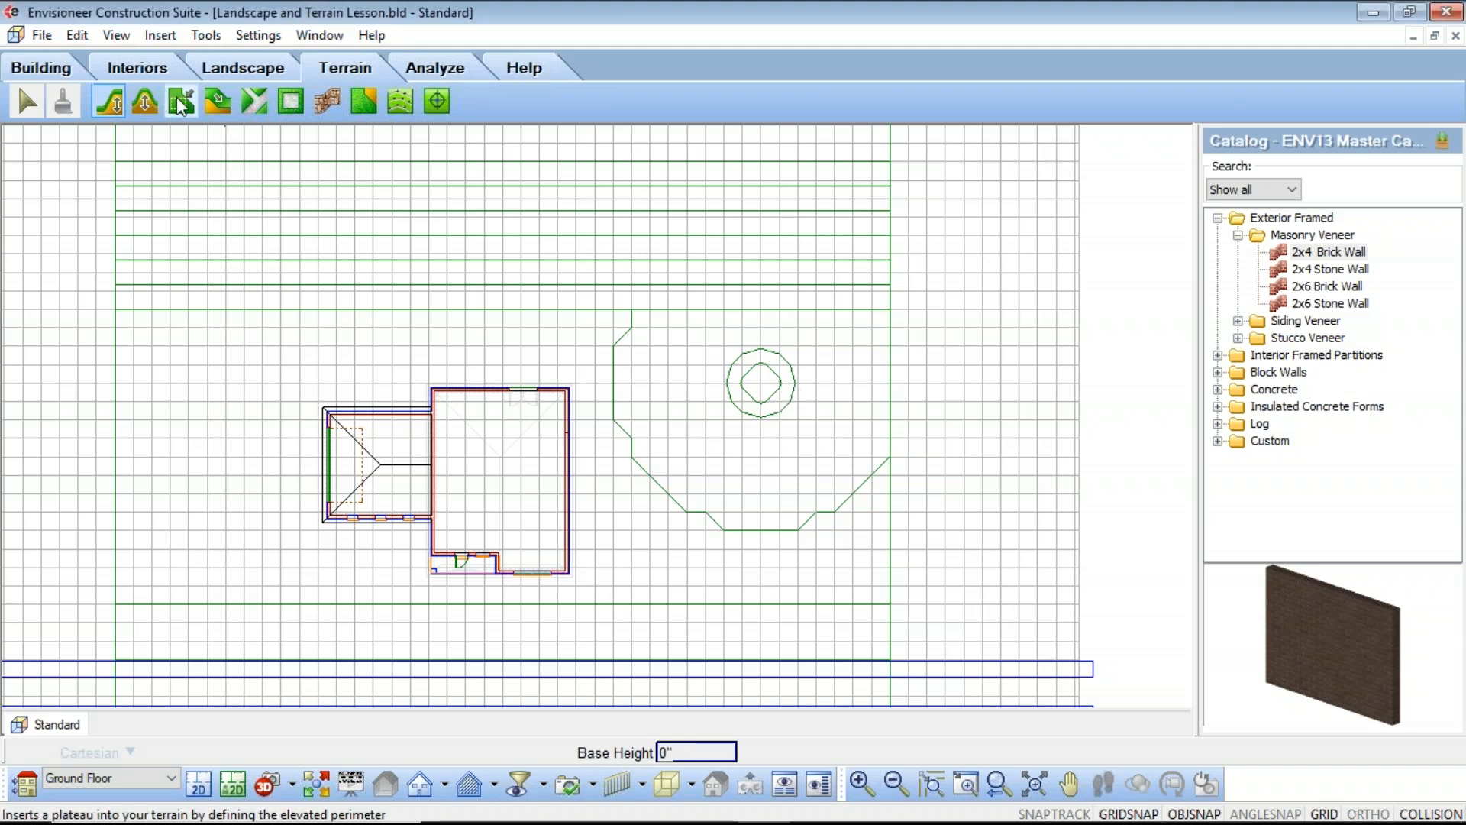
Add a trench with a height of -3' along the rear of the lot, beyond the backyard slope
{"action": "left_click", "coordinate": [148, 100]}
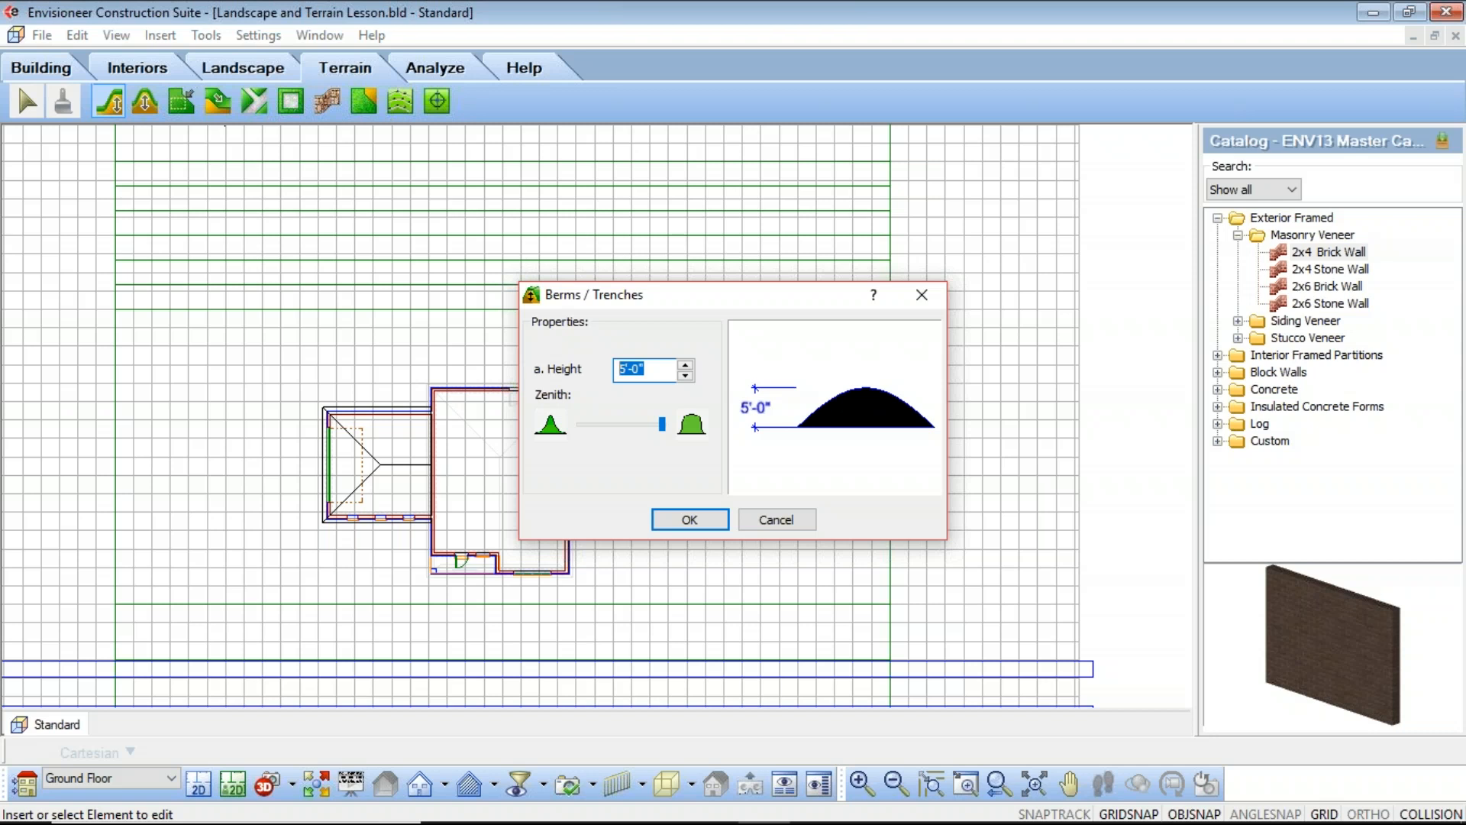
{"action": "type", "text": "-3'"}
{"action": "left_click", "coordinate": [675, 520]}
{"action": "scroll", "coordinate": [673, 484], "scroll_direction": "down", "scroll_amount": 5}
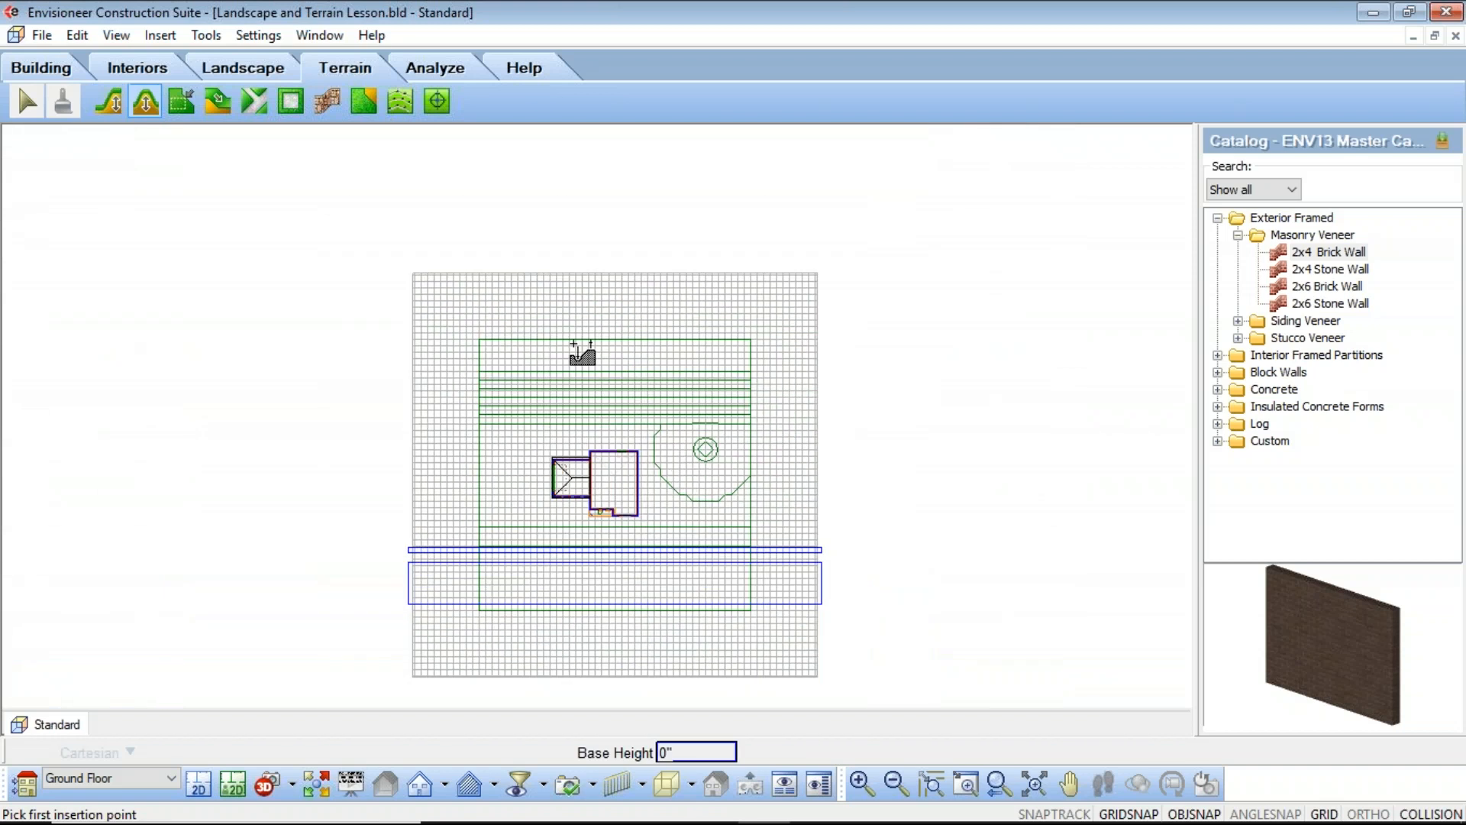
{"action": "left_click", "coordinate": [524, 351]}
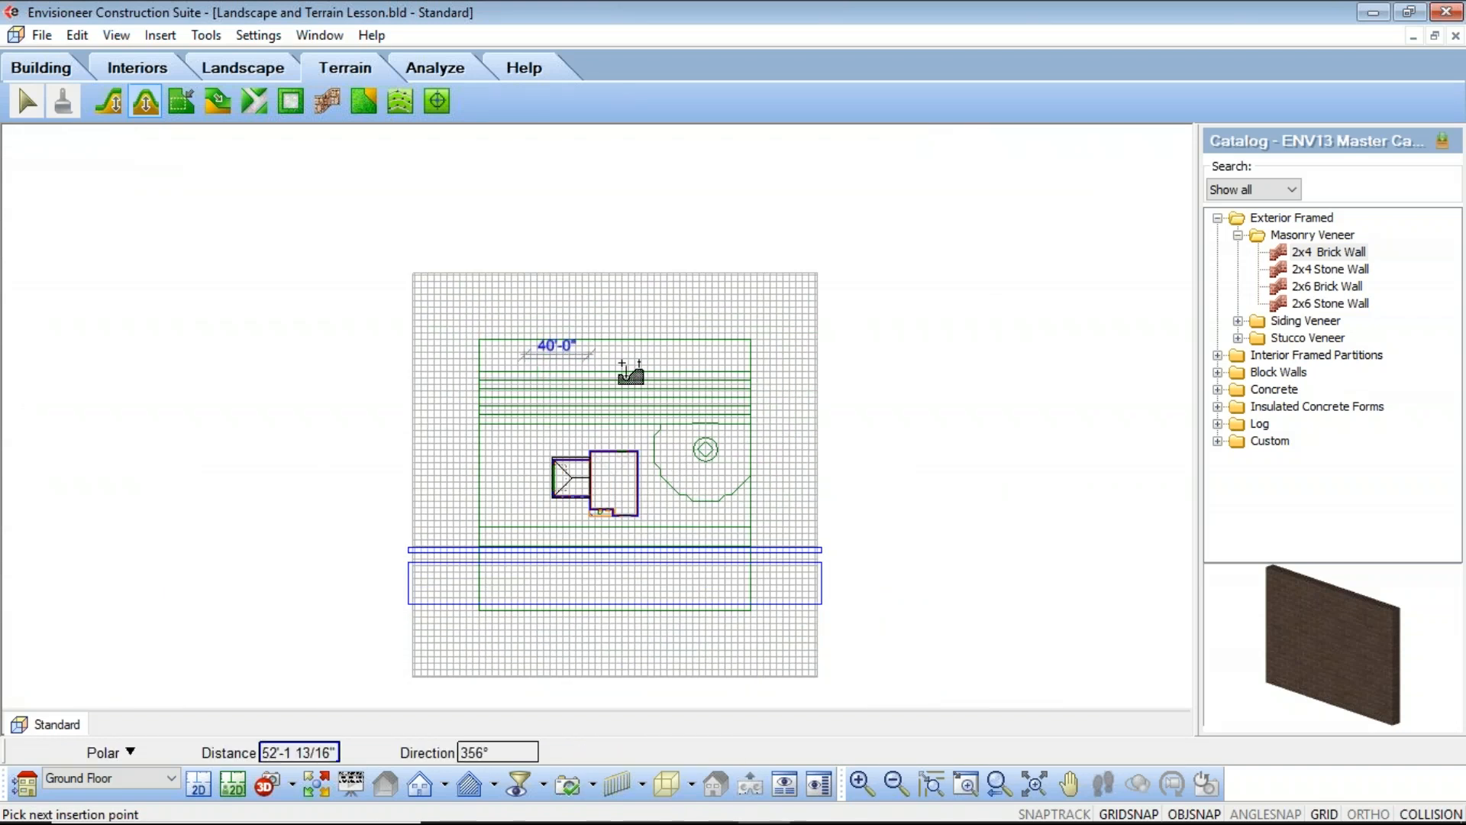
{"action": "left_click", "coordinate": [679, 360]}
{"action": "scroll", "coordinate": [618, 370], "scroll_direction": "up", "scroll_amount": 4}
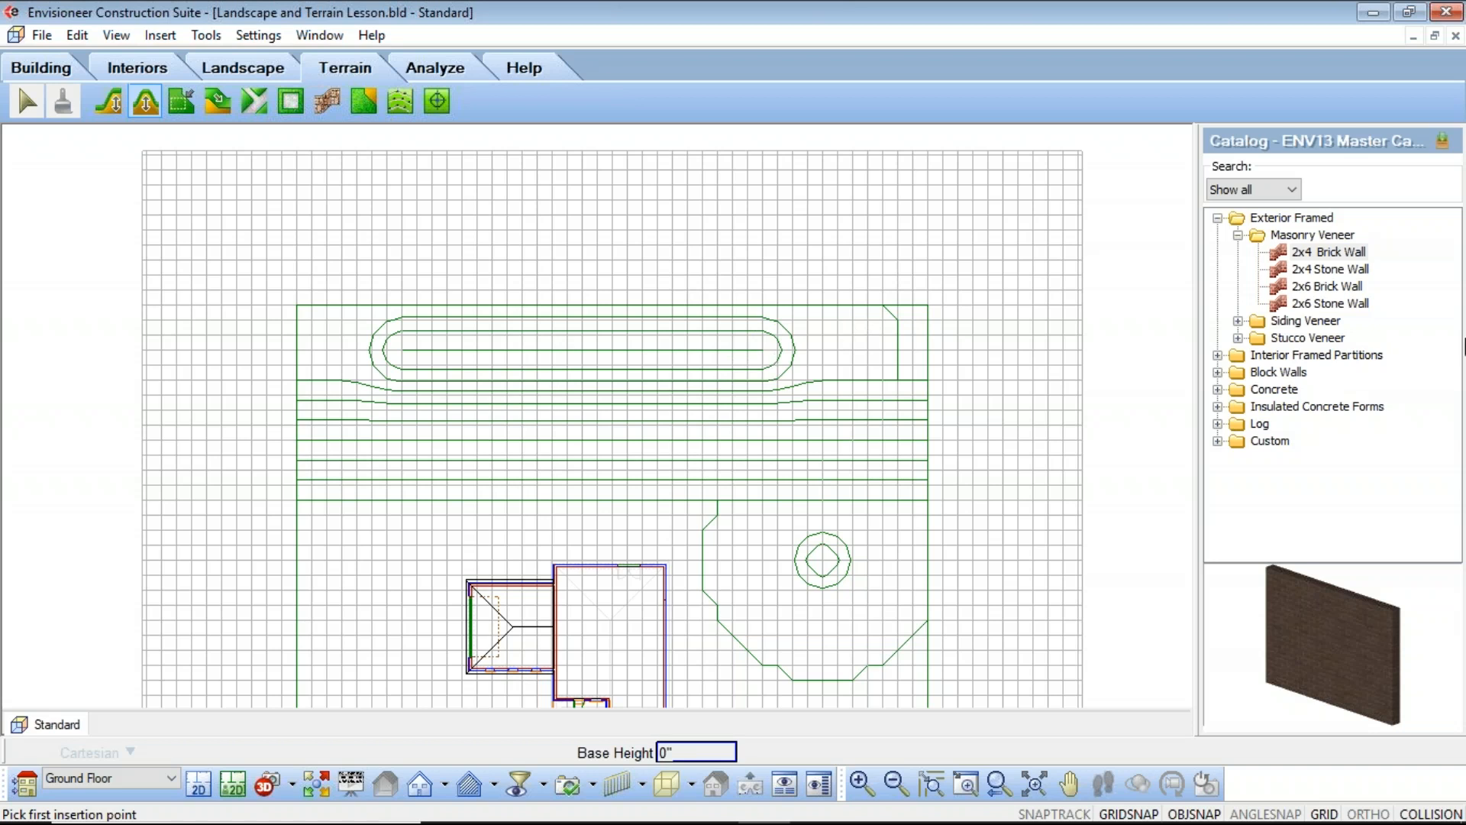
{"action": "left_click", "coordinate": [1444, 356]}
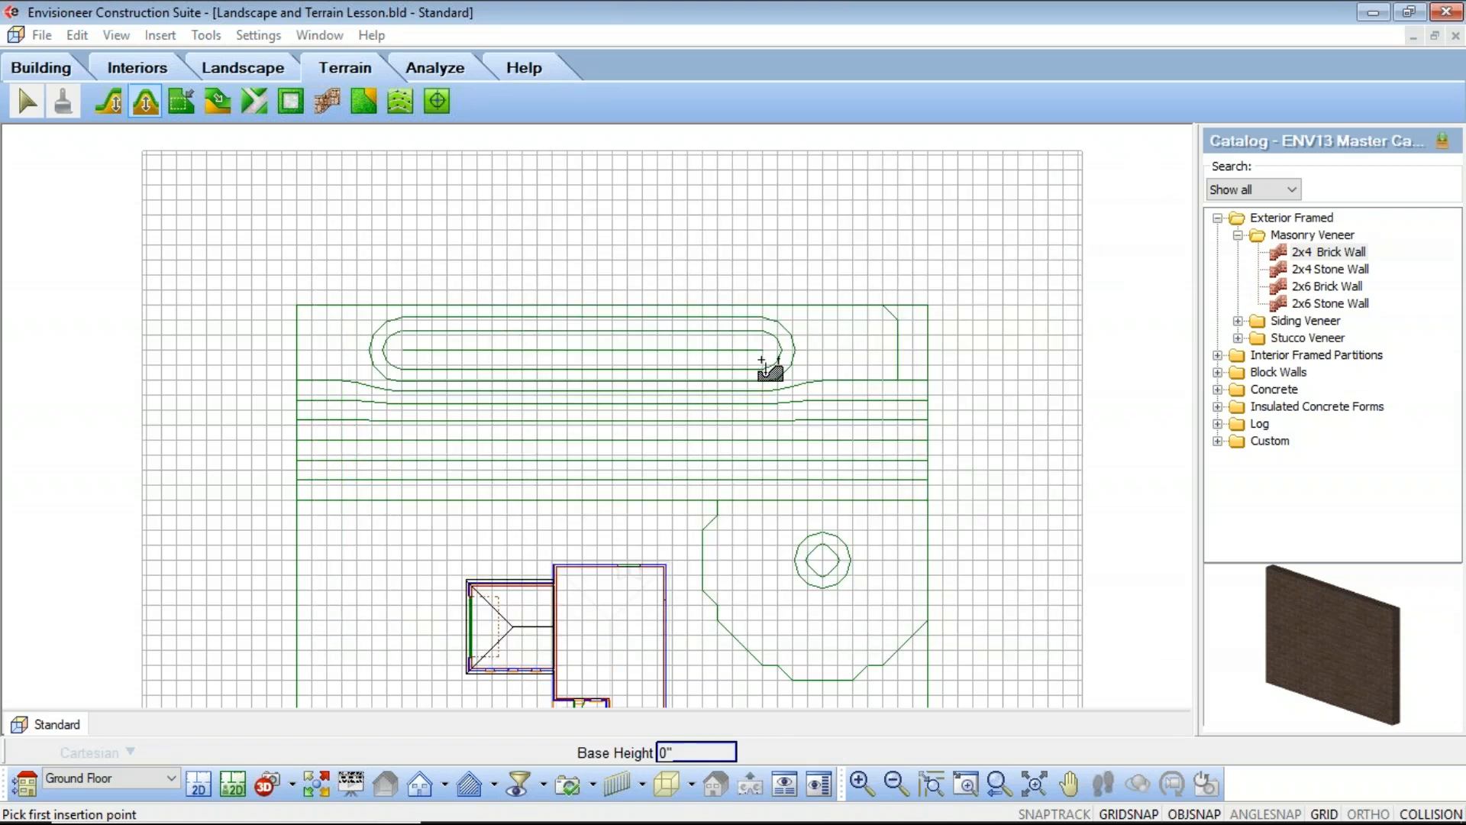
Outline a 6' high plateau in the yard beside the garage and finish the Plateaus command
{"action": "left_click", "coordinate": [190, 104]}
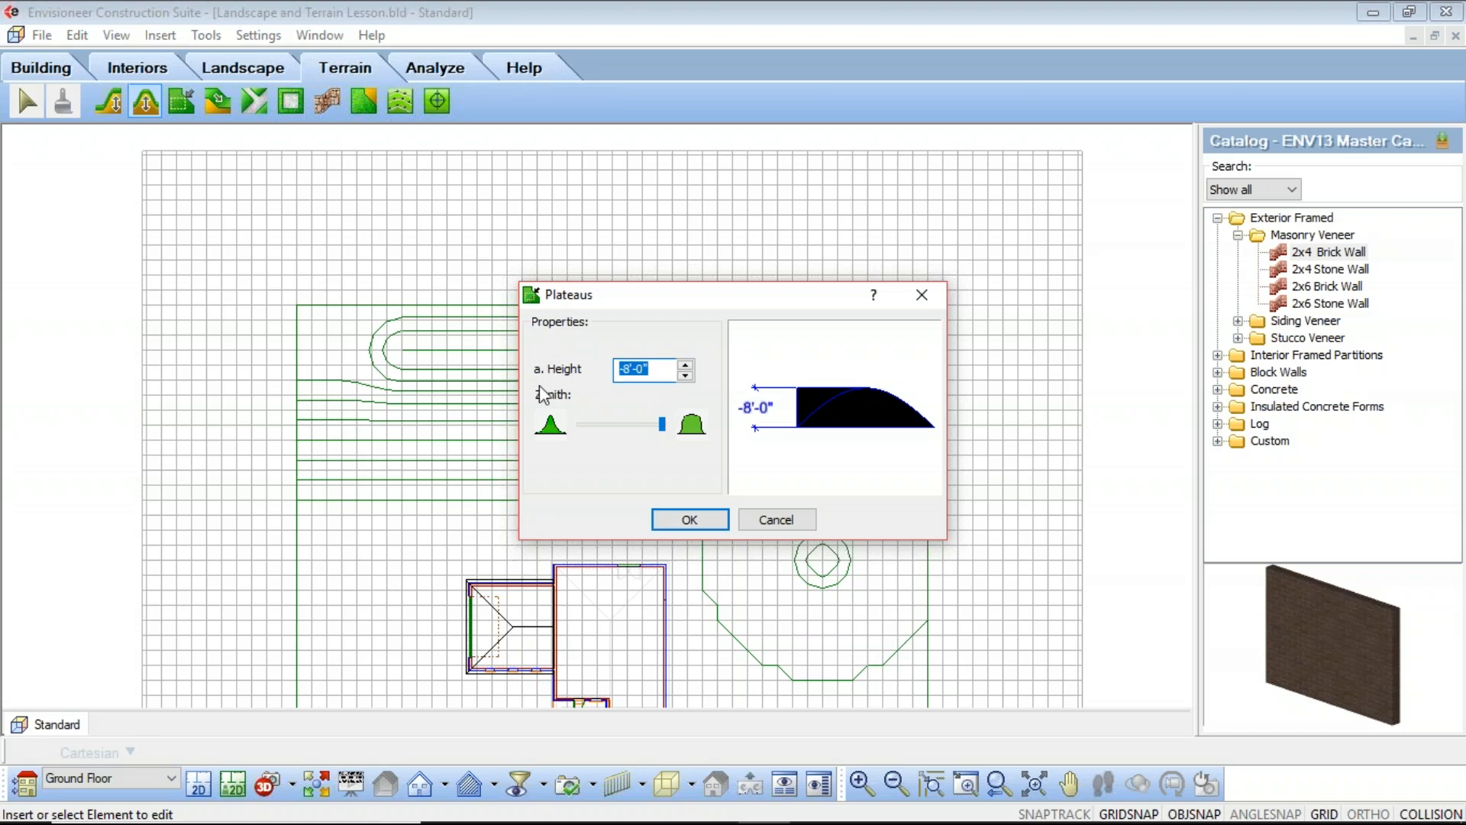
{"action": "type", "text": "6"}
{"action": "left_click", "coordinate": [695, 518]}
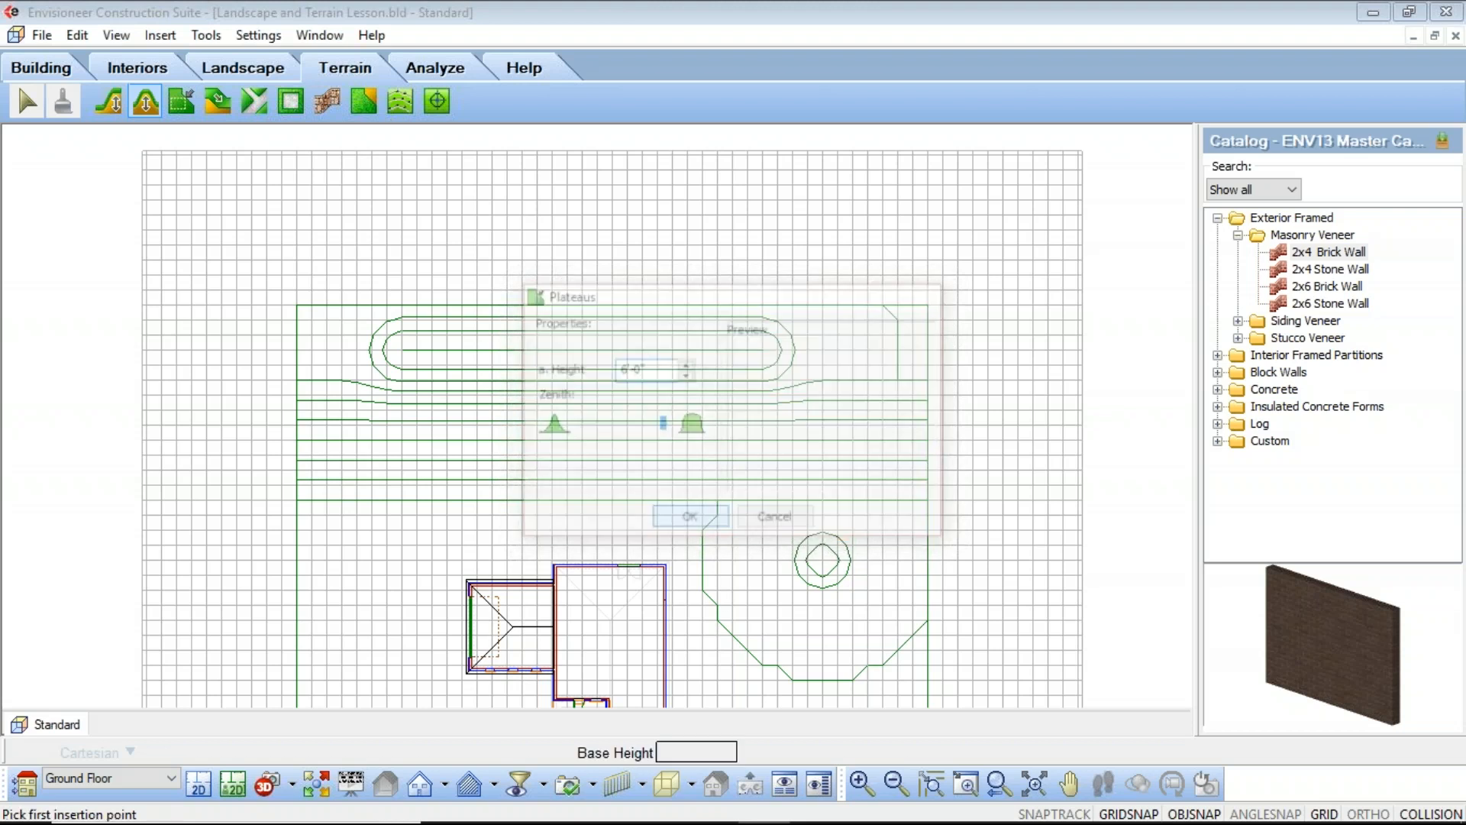
{"action": "scroll", "coordinate": [670, 481], "scroll_direction": "up", "scroll_amount": 5}
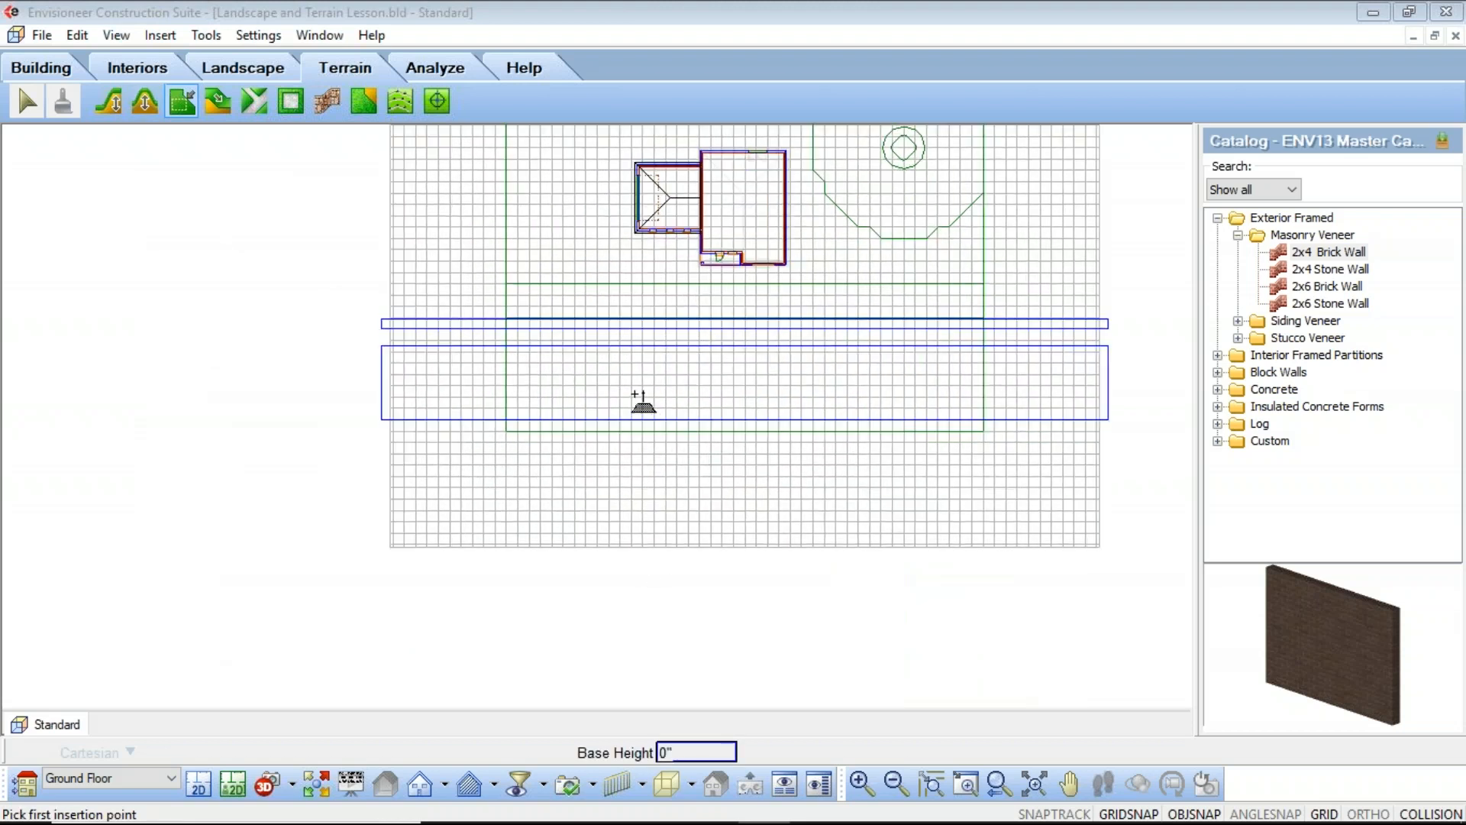
{"action": "scroll", "coordinate": [580, 426], "scroll_direction": "down", "scroll_amount": 3}
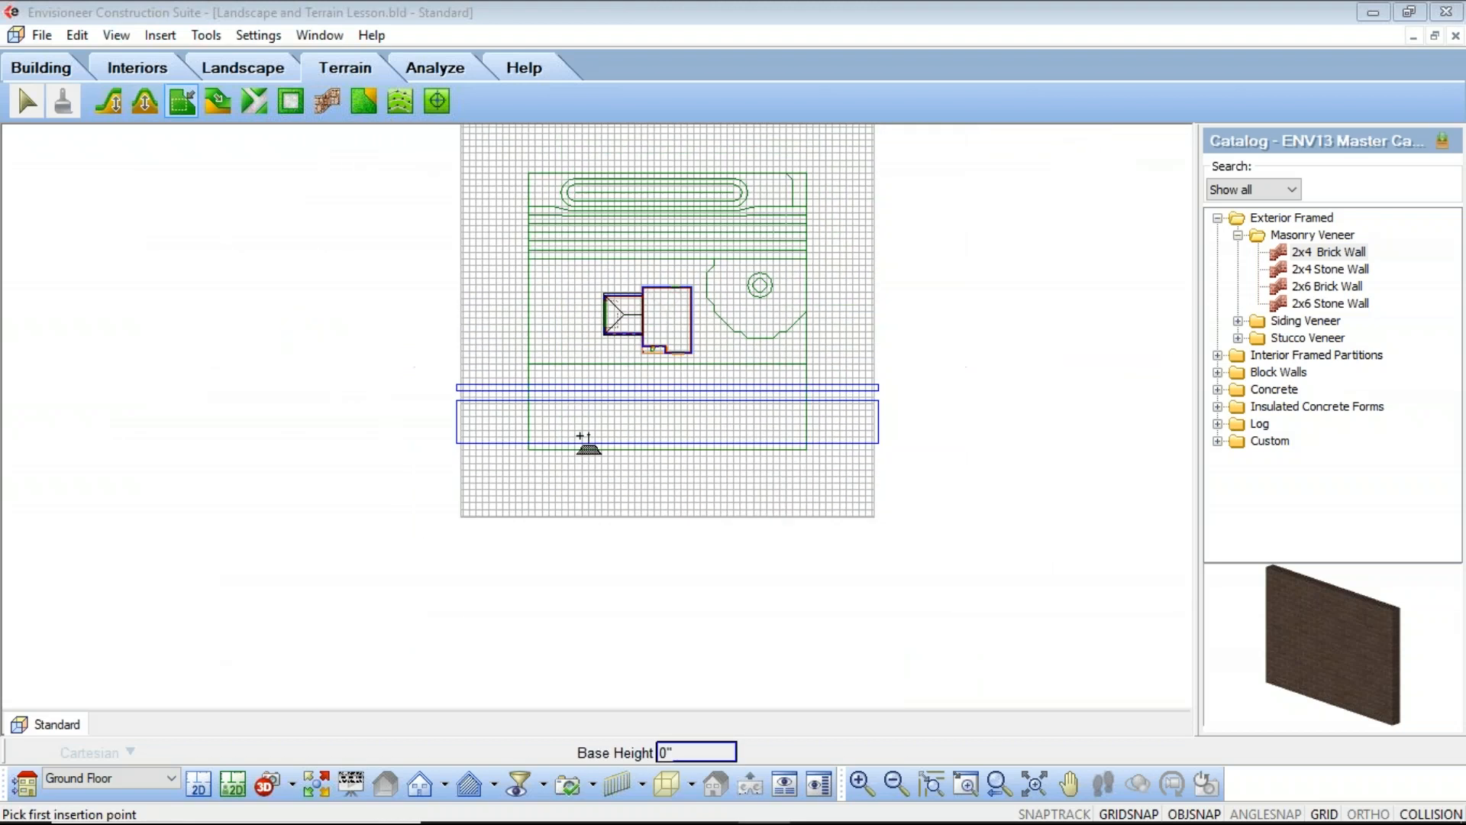
{"action": "scroll", "coordinate": [547, 279], "scroll_direction": "up", "scroll_amount": 3}
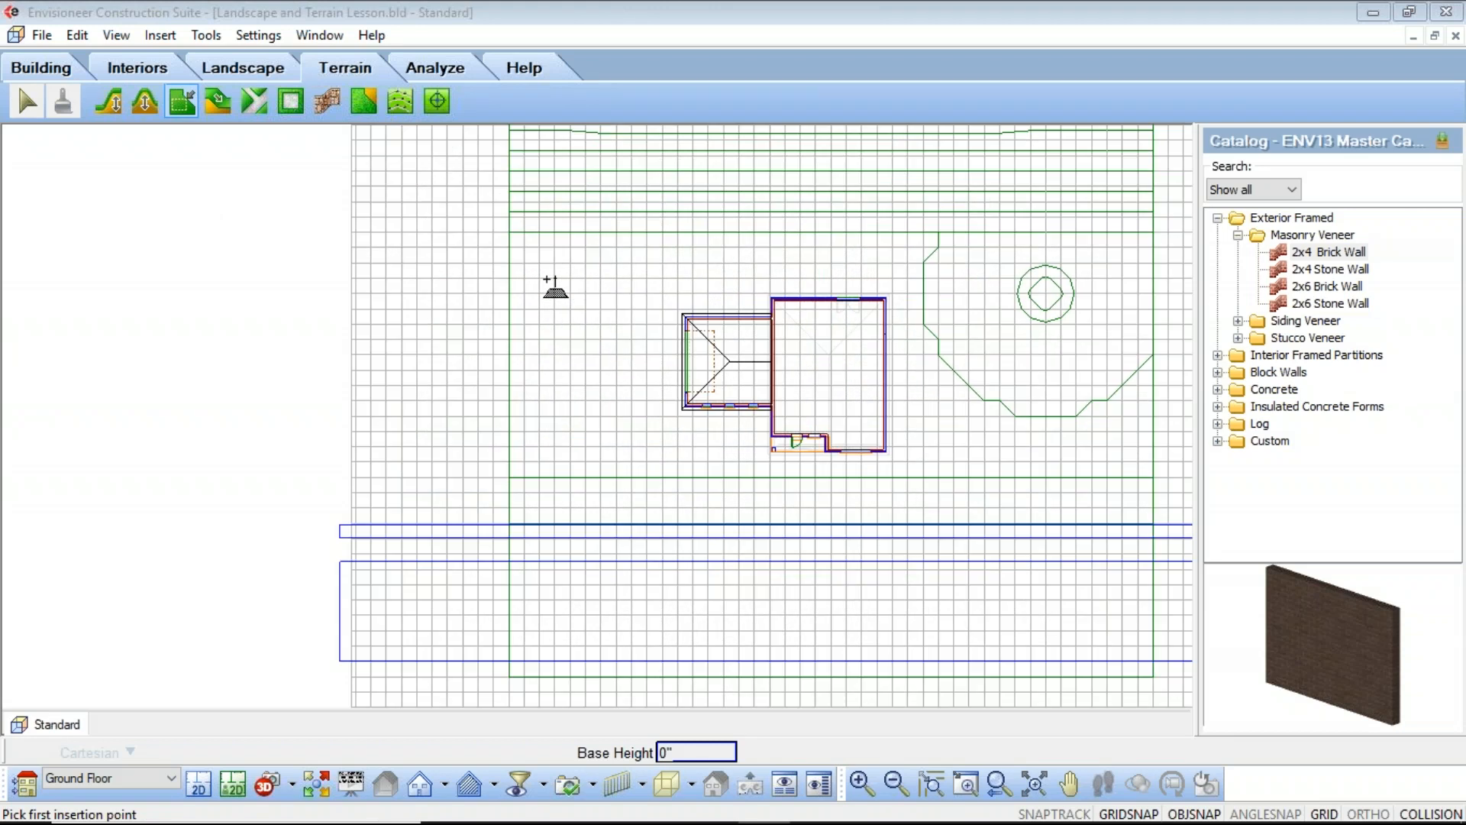
{"action": "left_click", "coordinate": [543, 280]}
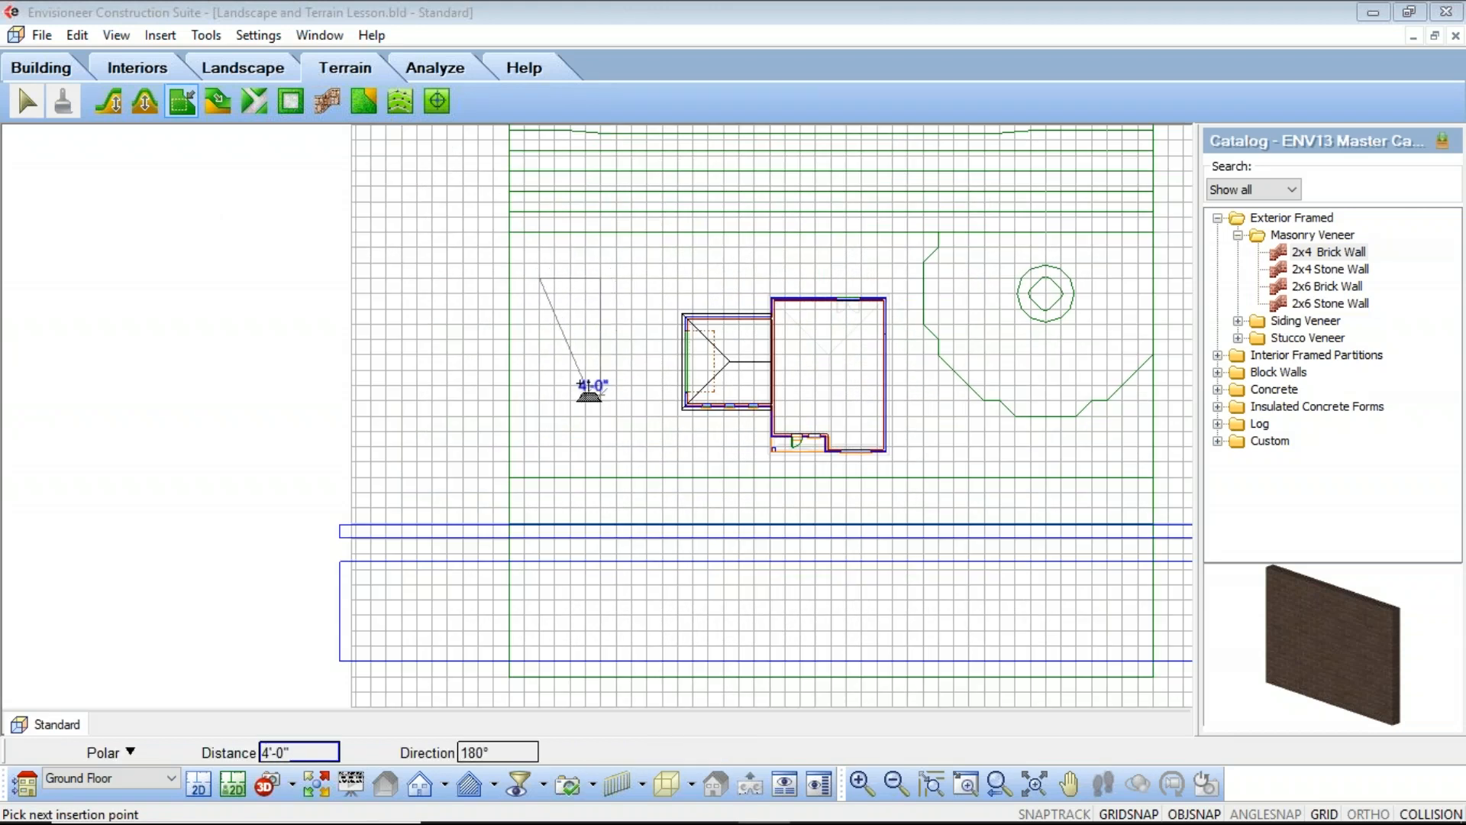
{"action": "left_click", "coordinate": [549, 385]}
{"action": "right_click", "coordinate": [564, 407]}
{"action": "left_click", "coordinate": [584, 422]}
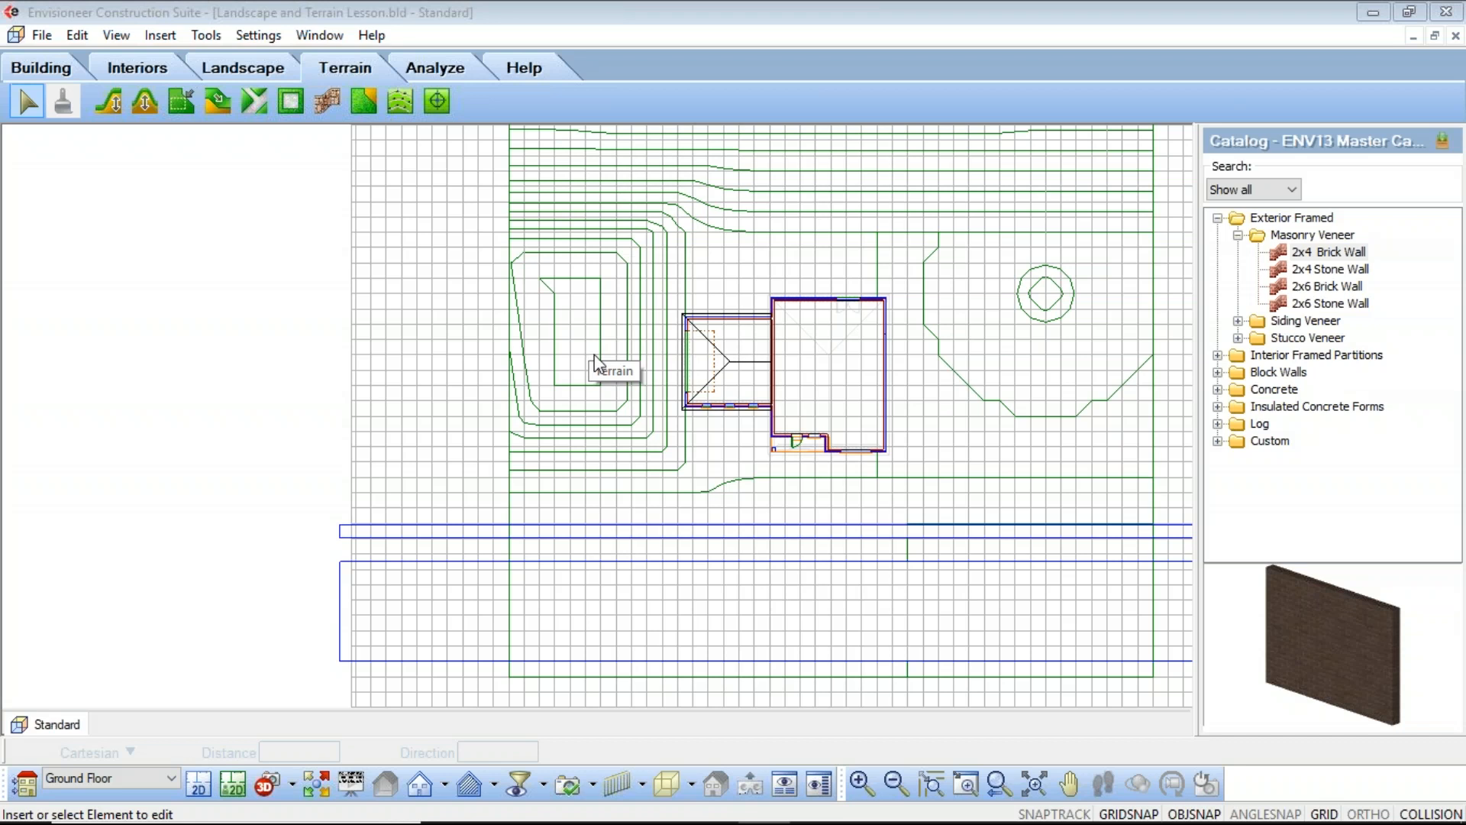
Delete the plateau beside the garage
{"action": "left_click", "coordinate": [593, 406]}
{"action": "key", "text": "Delete"}
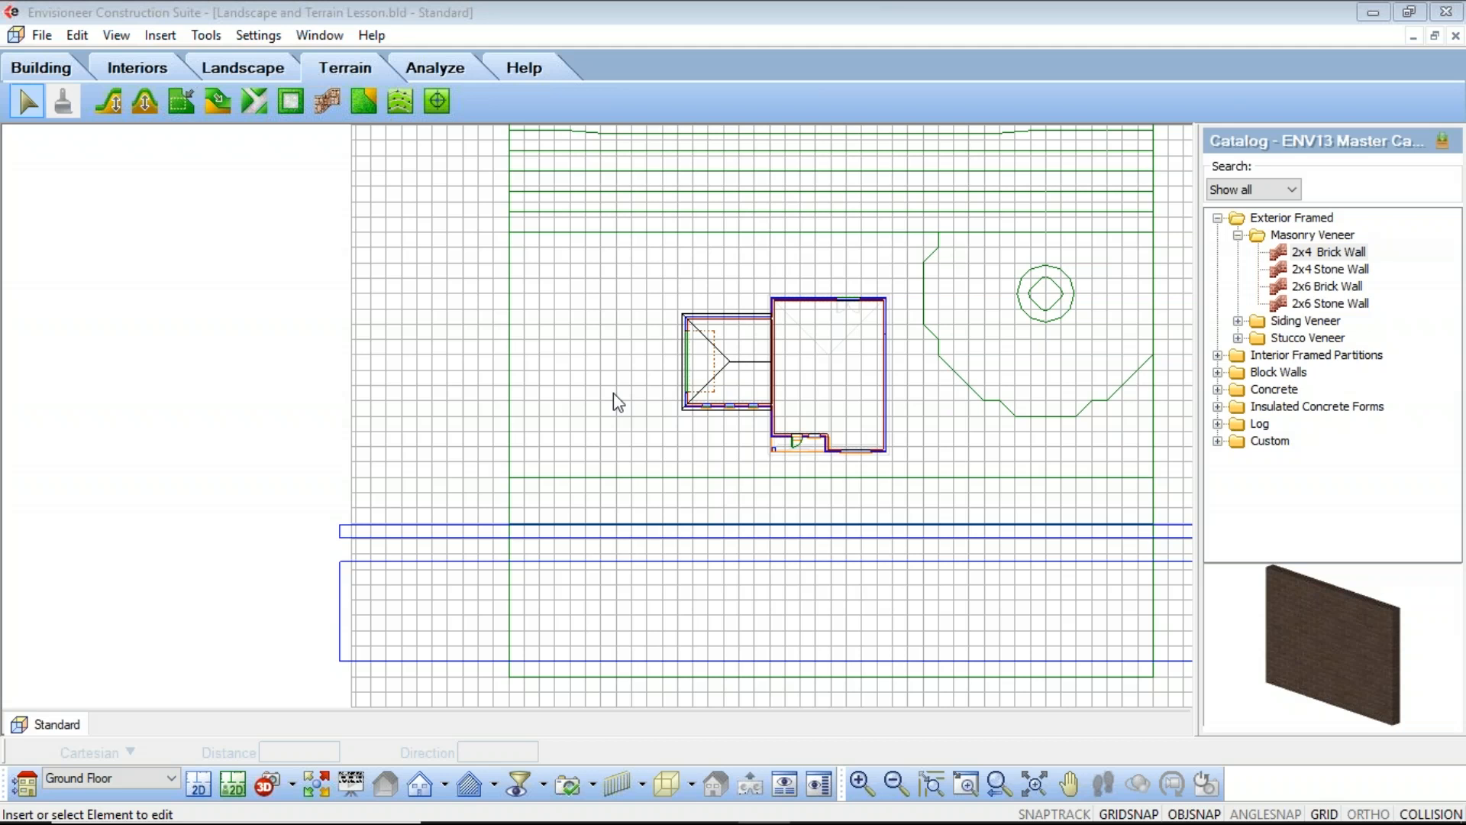
Examine the house and terrain in the 3D Perspective view with the camera reset to its default position and moved farther back
{"action": "left_click", "coordinate": [269, 782]}
{"action": "left_click", "coordinate": [321, 687]}
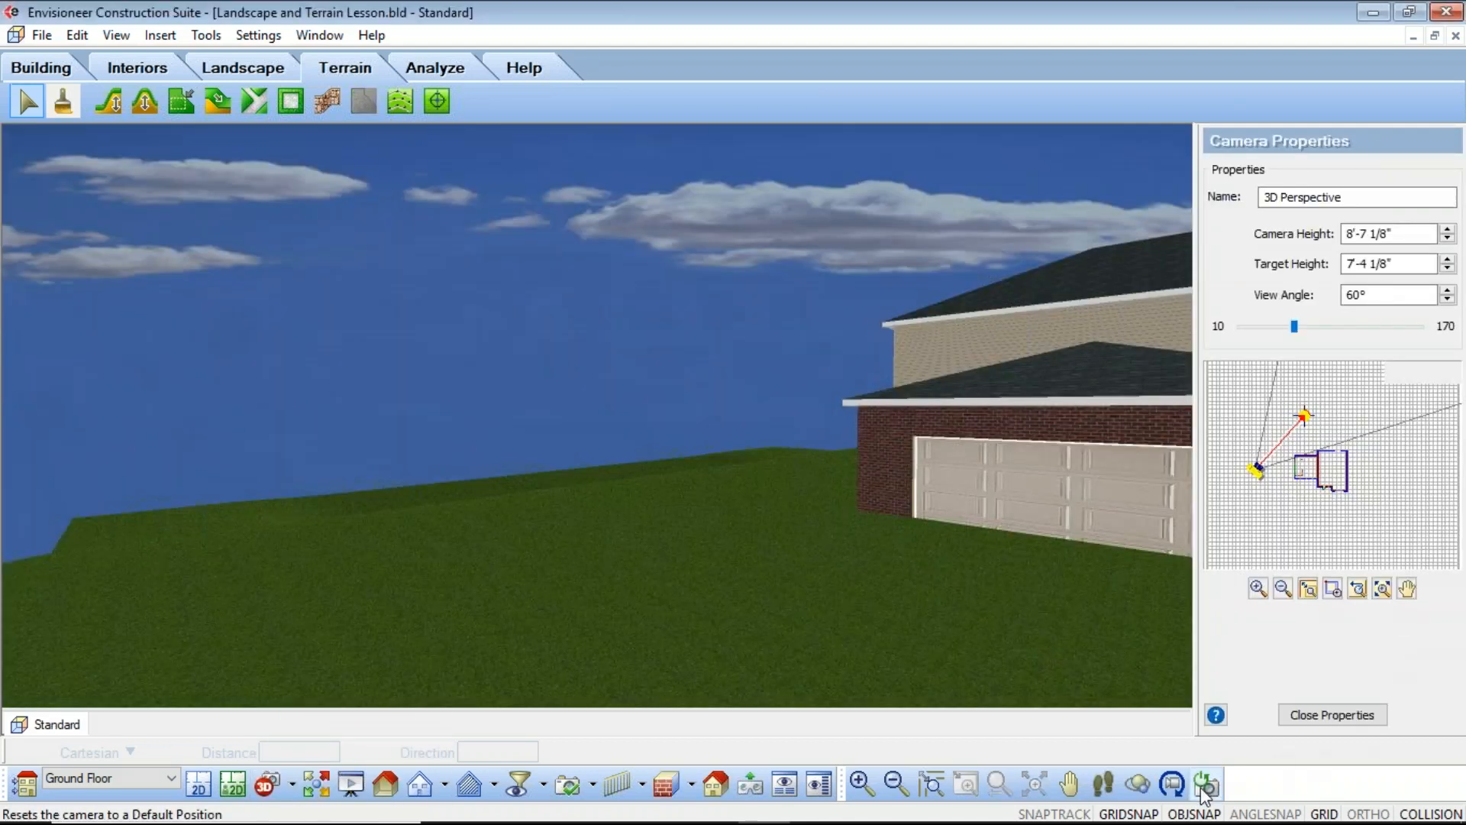
{"action": "left_click", "coordinate": [1206, 783]}
{"action": "scroll", "coordinate": [785, 611], "scroll_direction": "down", "scroll_amount": 8}
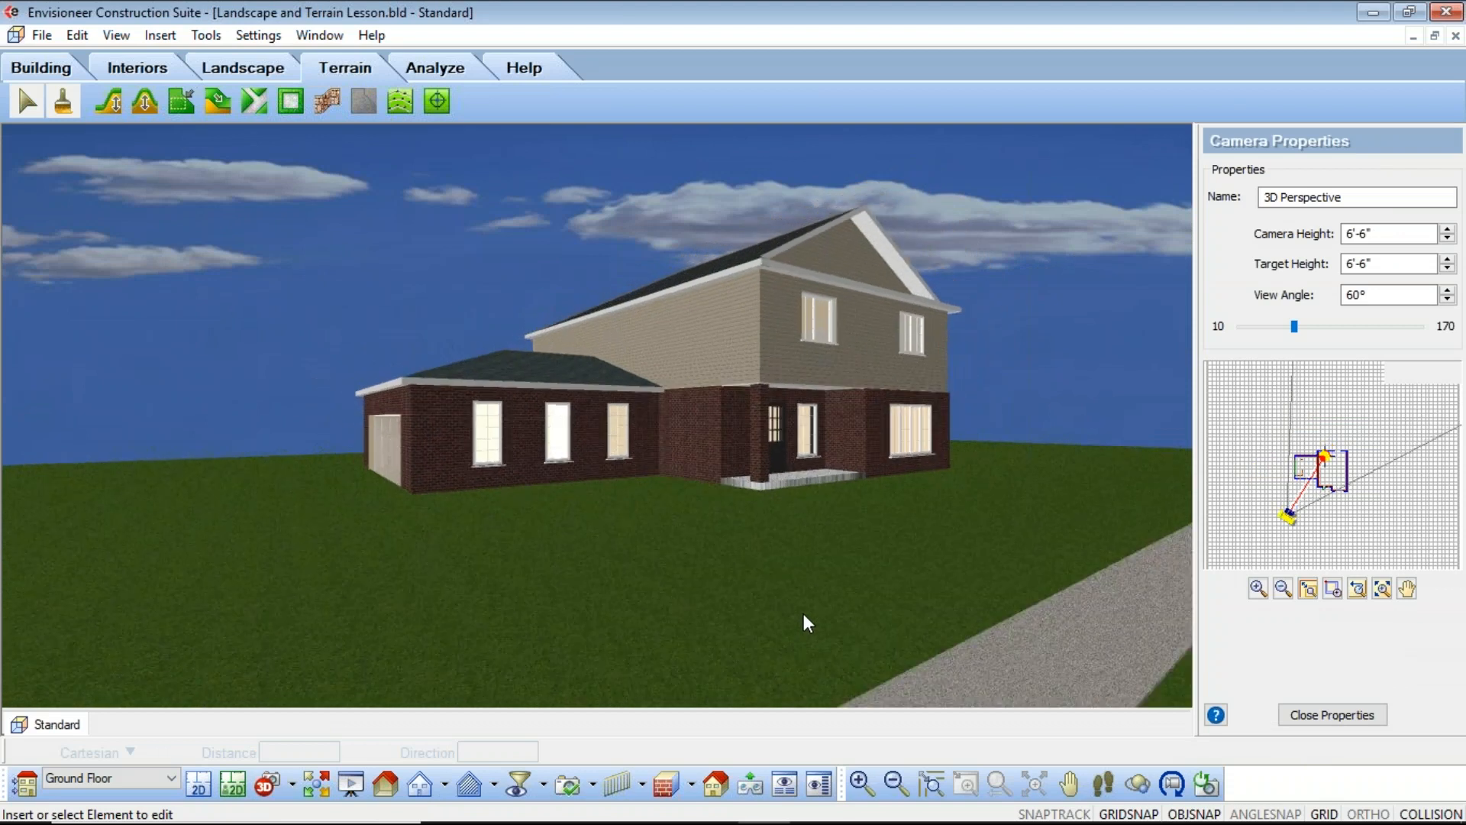
{"action": "scroll", "coordinate": [753, 601], "scroll_direction": "up", "scroll_amount": 2}
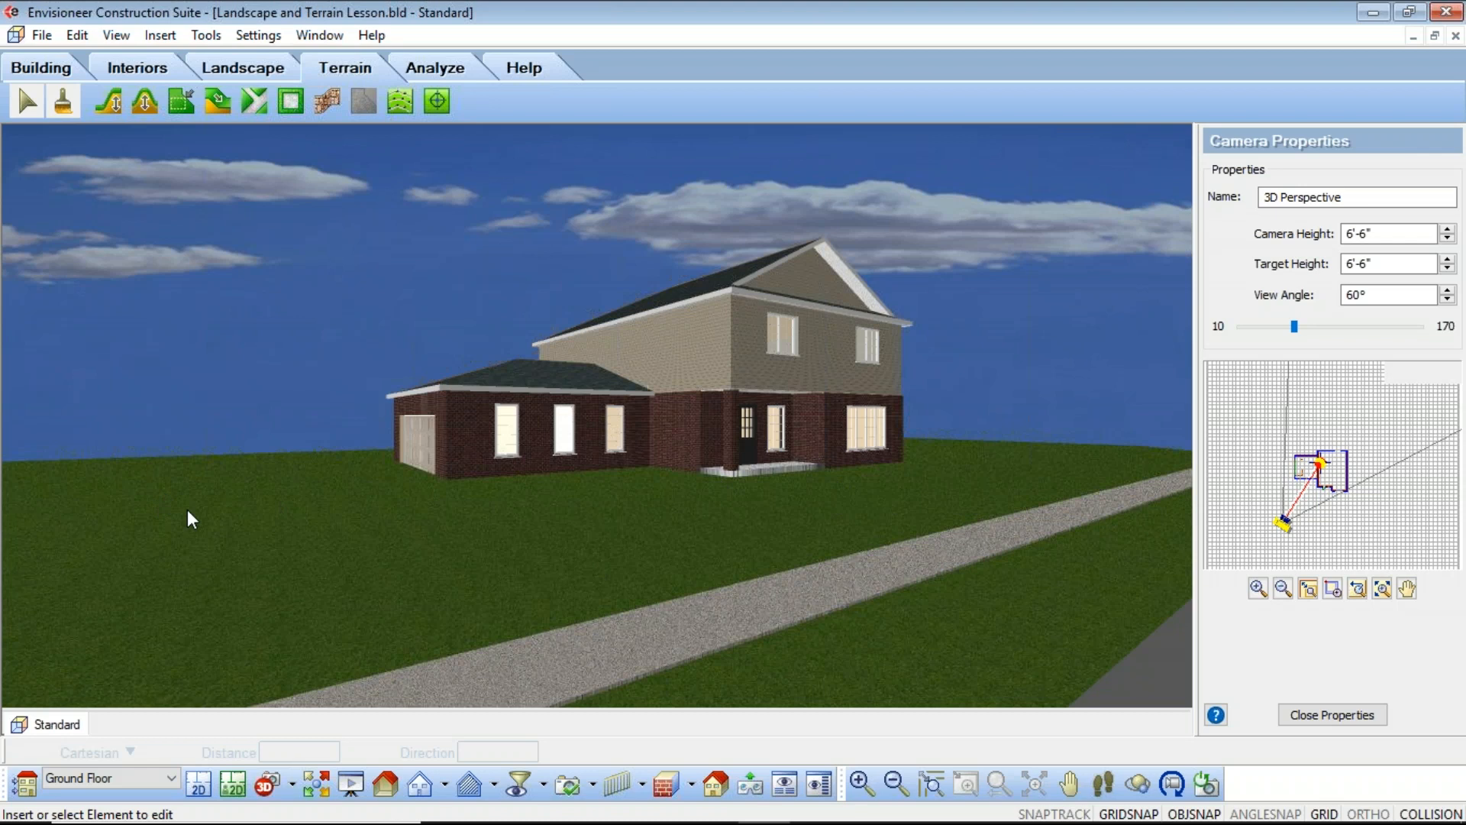
Set the terrain mesh base level to -1'-0" in the document settings and apply it
{"action": "left_click", "coordinate": [260, 35]}
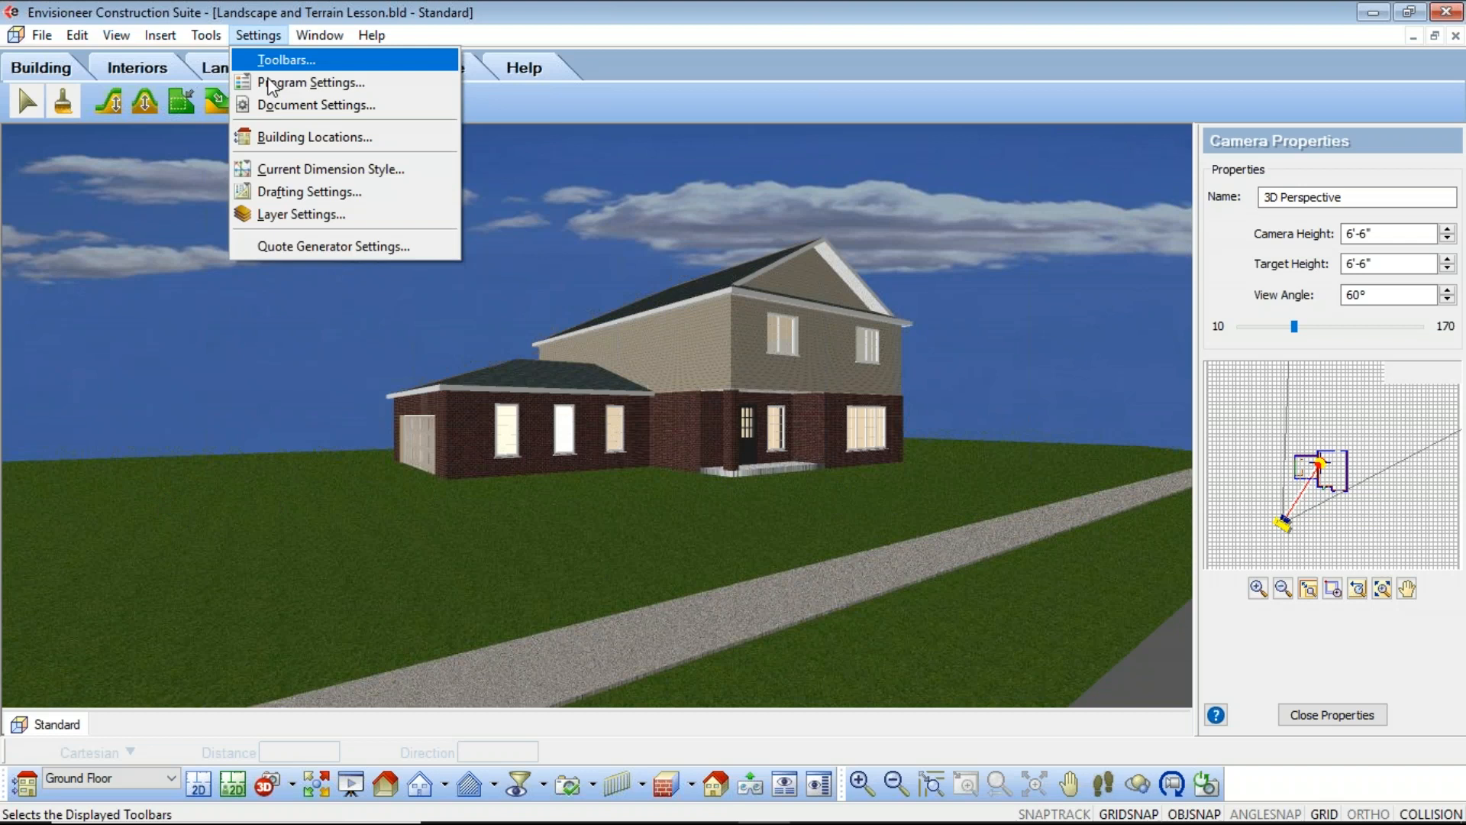
{"action": "left_click", "coordinate": [276, 106]}
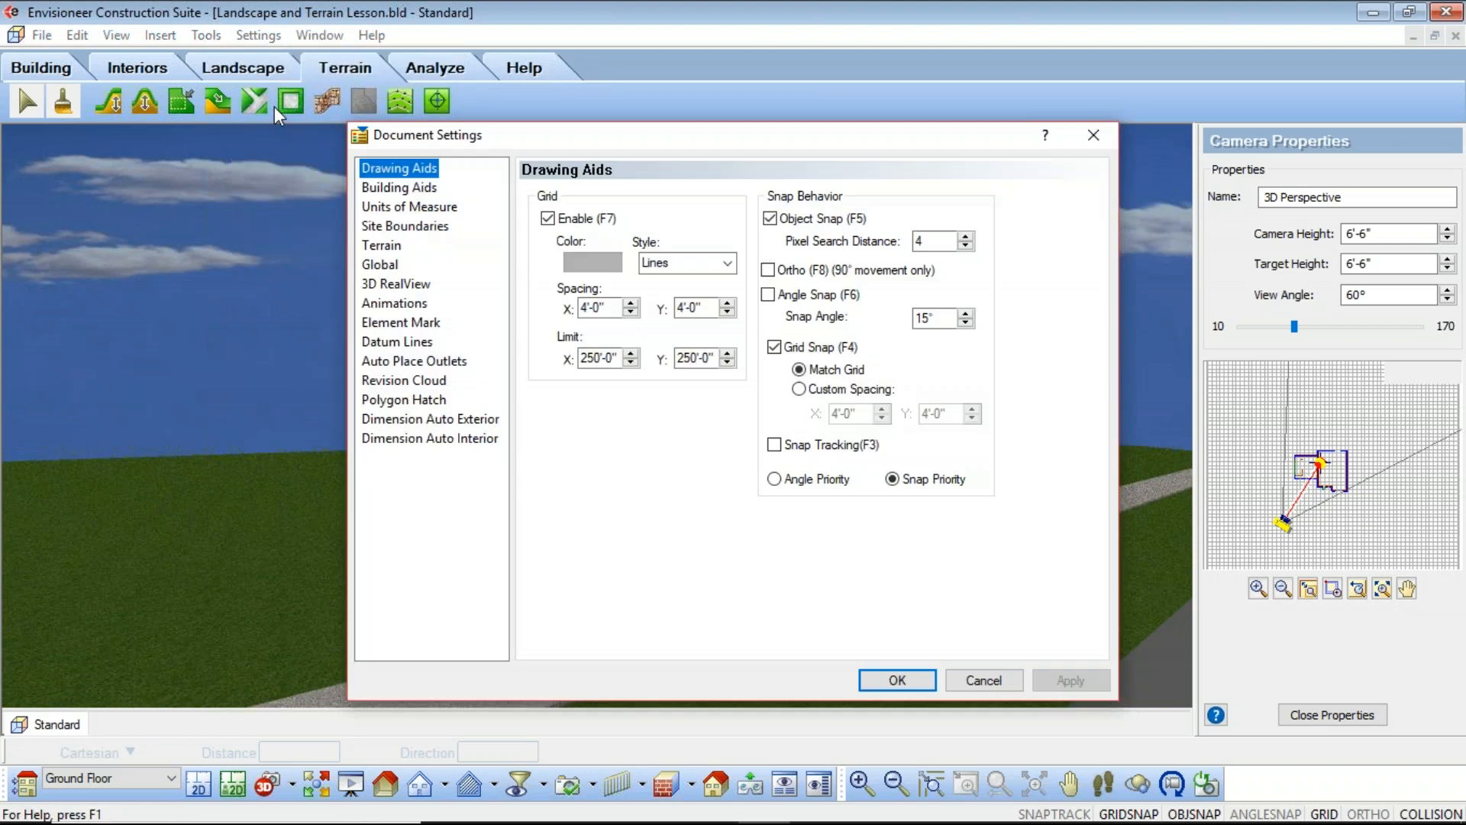
{"action": "left_click", "coordinate": [385, 246]}
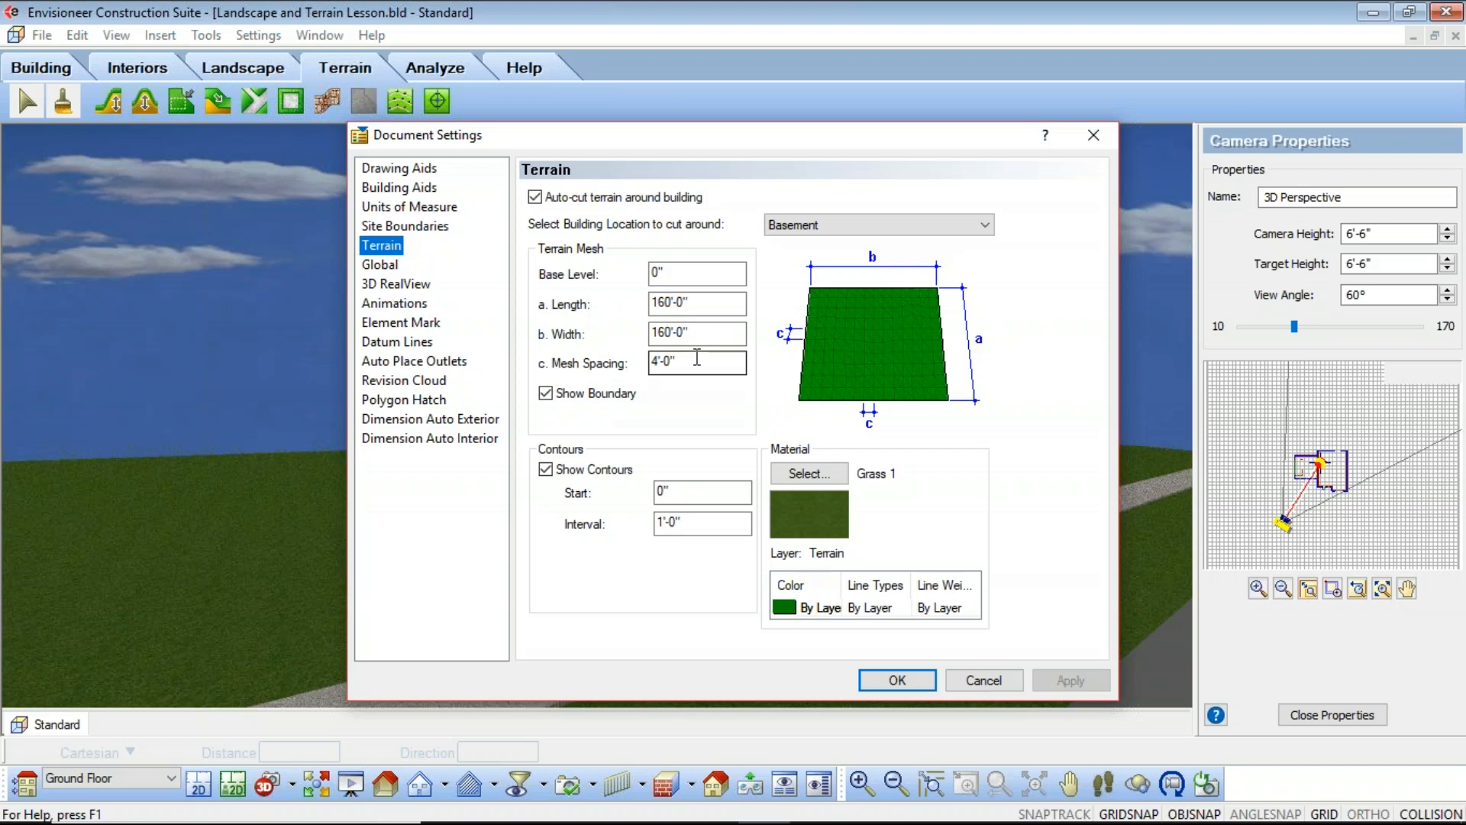
{"action": "left_click_drag", "start_coordinate": [679, 274], "coordinate": [570, 282]}
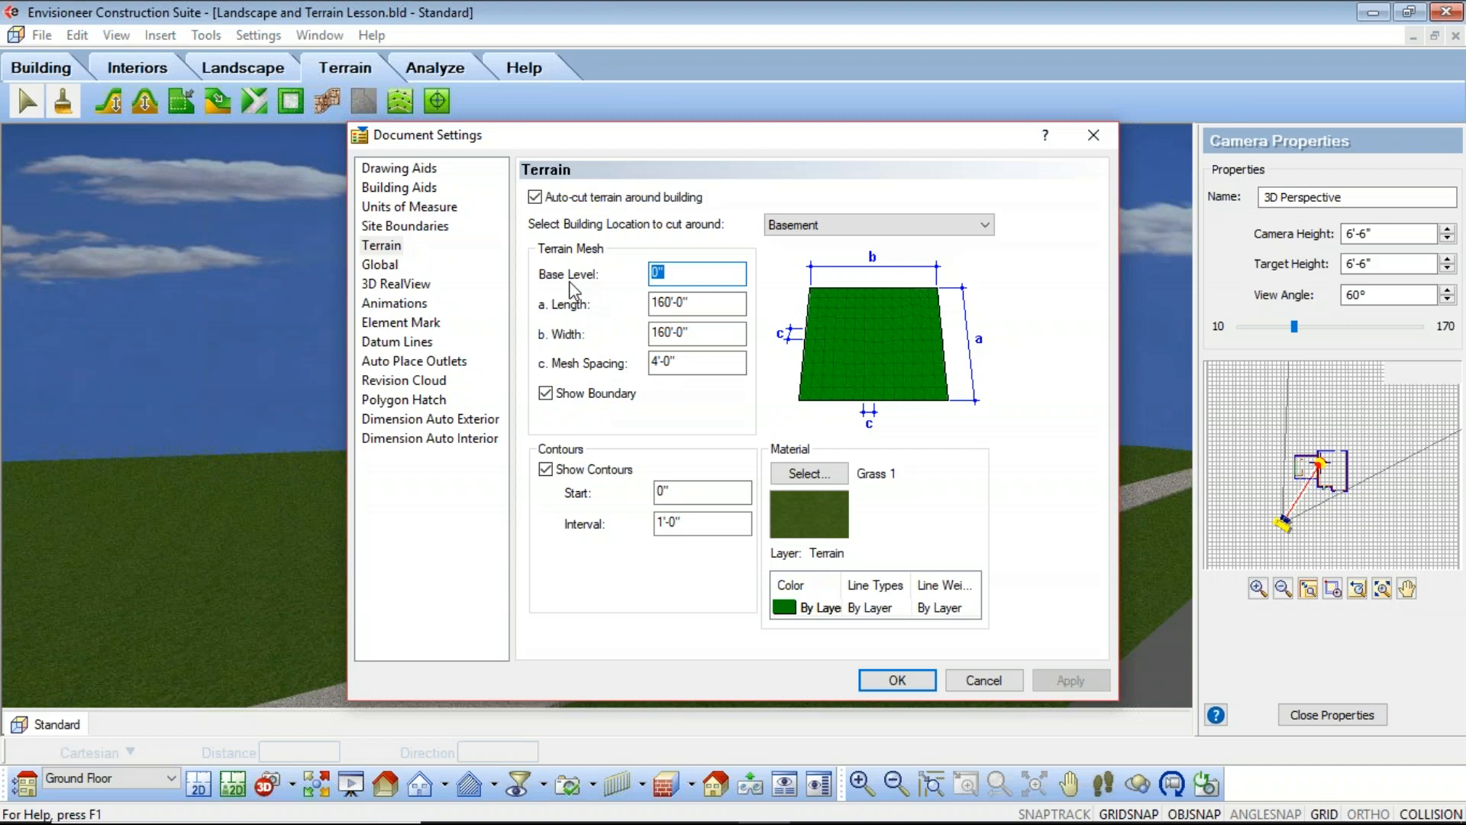
{"action": "left_click_drag", "start_coordinate": [763, 146], "coordinate": [234, 356]}
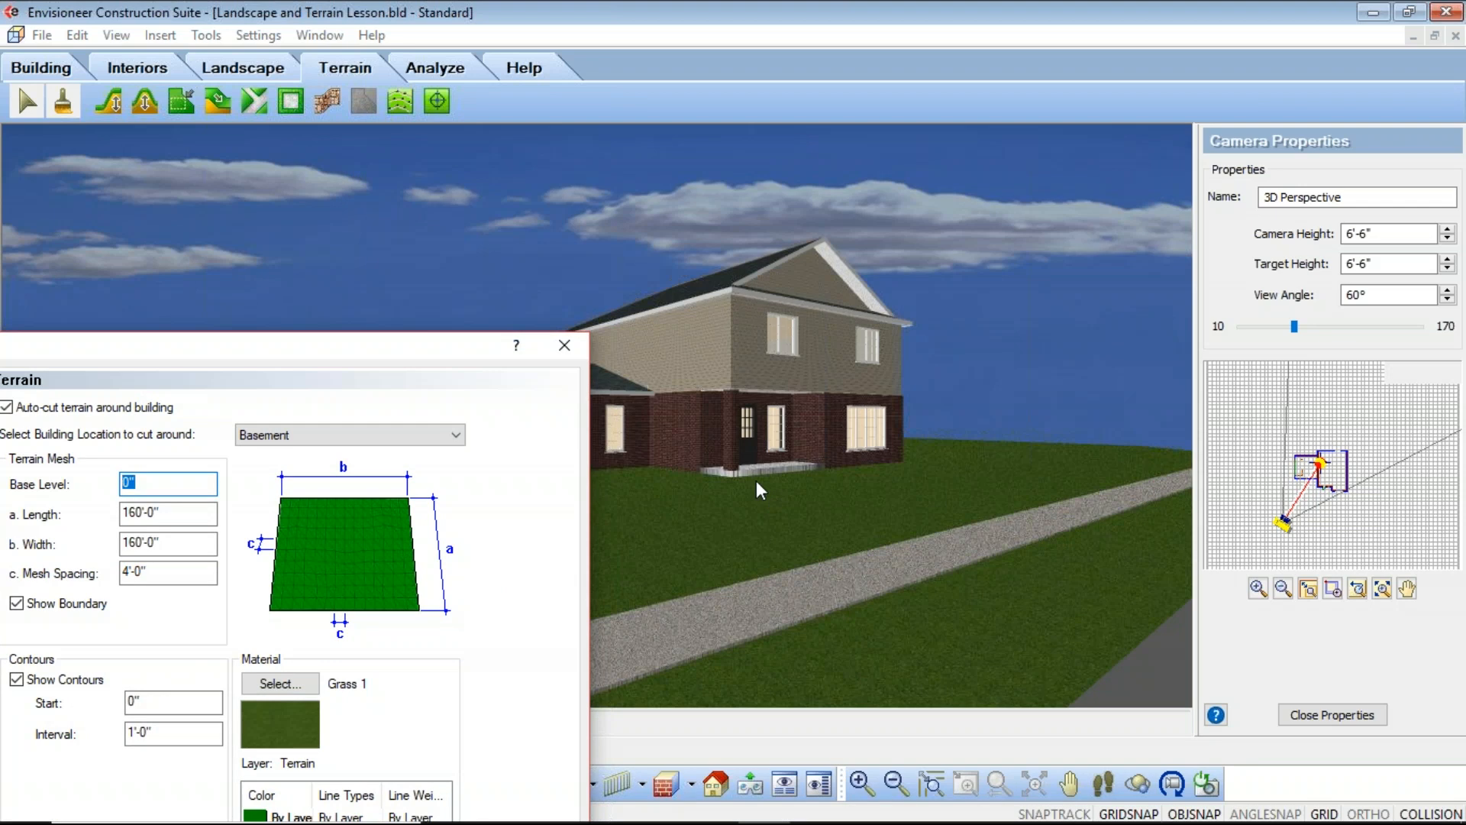
{"action": "left_click_drag", "start_coordinate": [332, 341], "coordinate": [678, 155]}
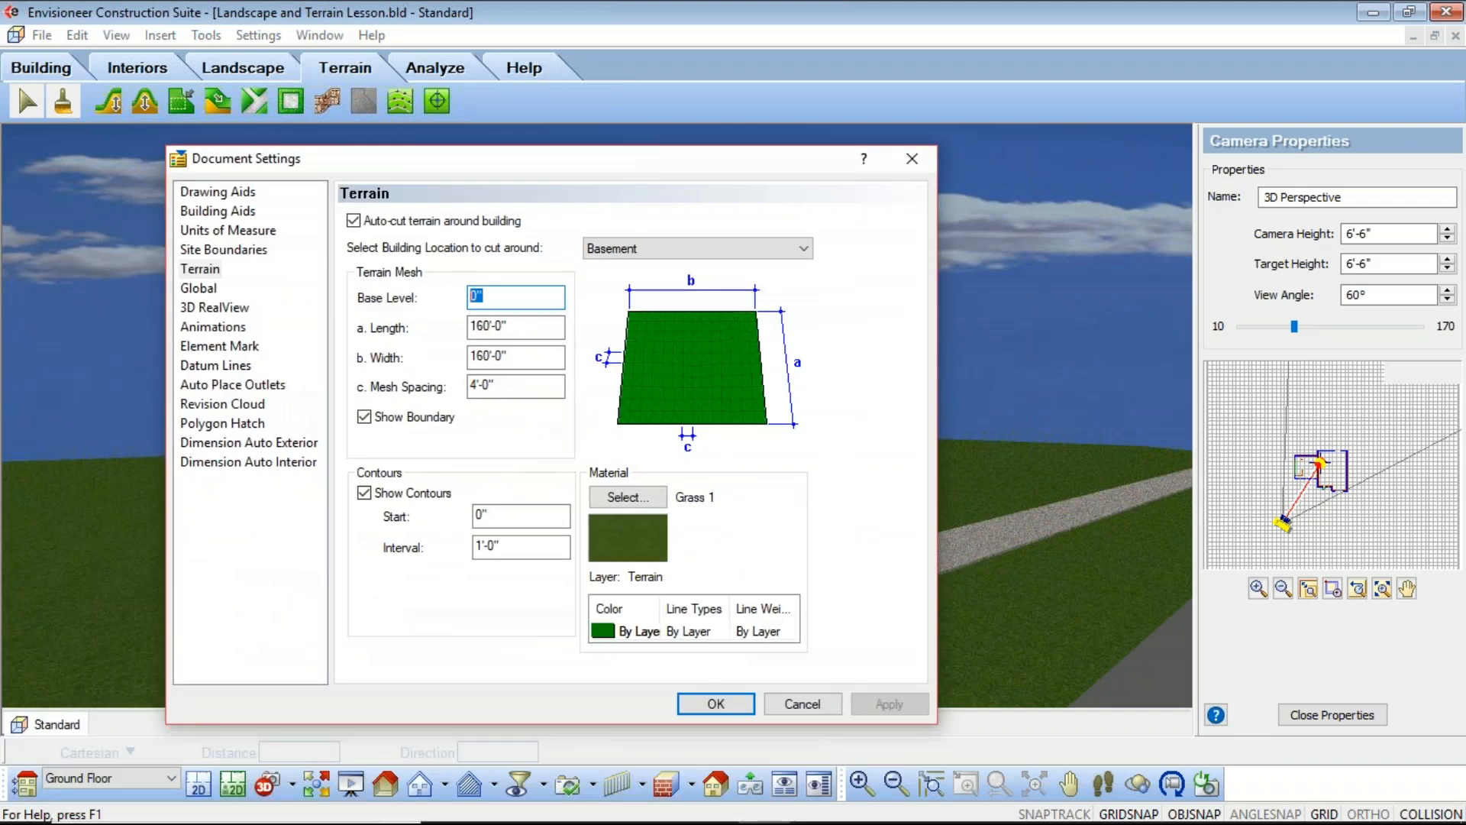
{"action": "type", "text": "-1"}
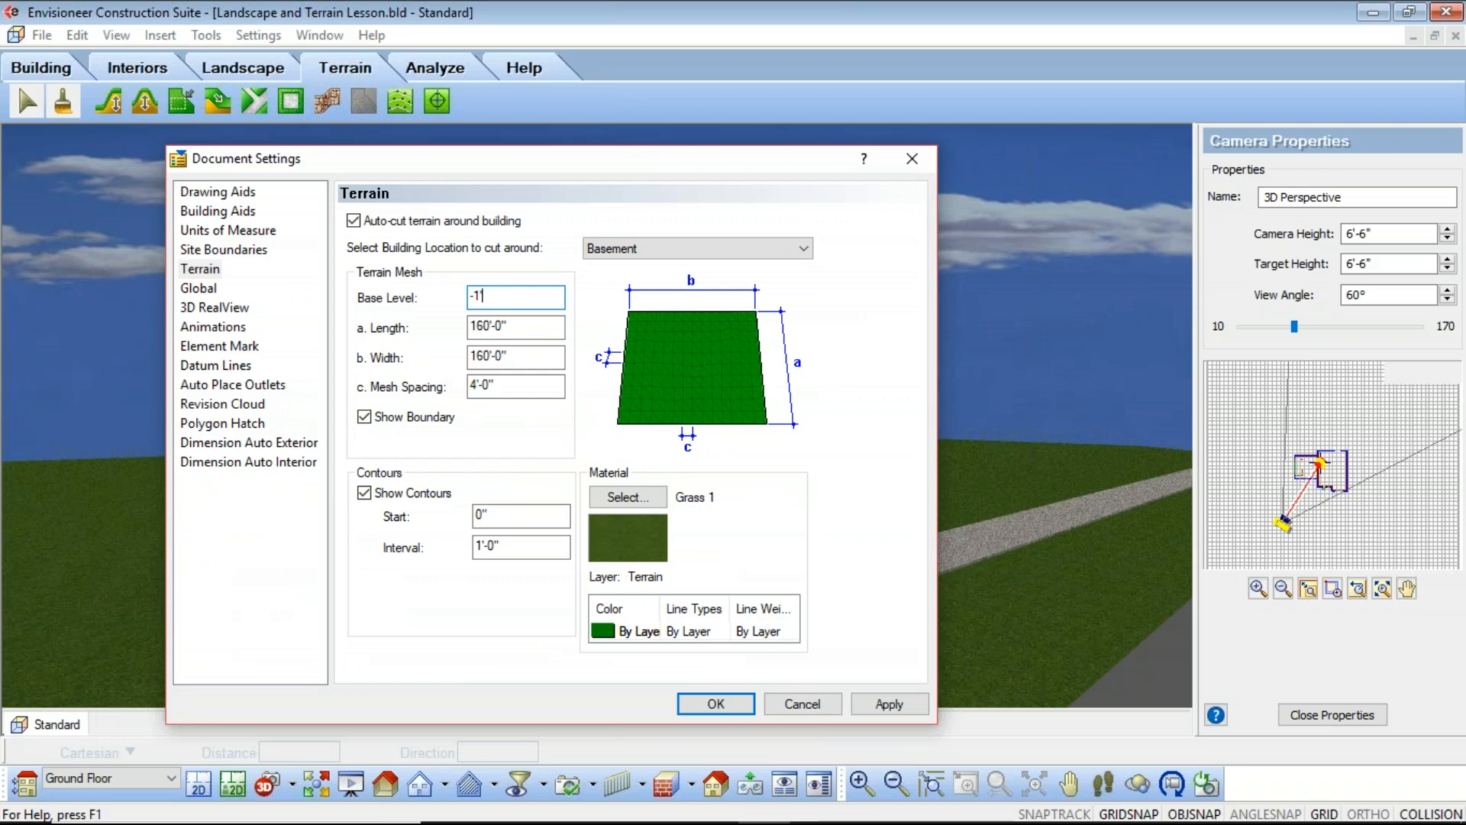
{"action": "left_click", "coordinate": [889, 703]}
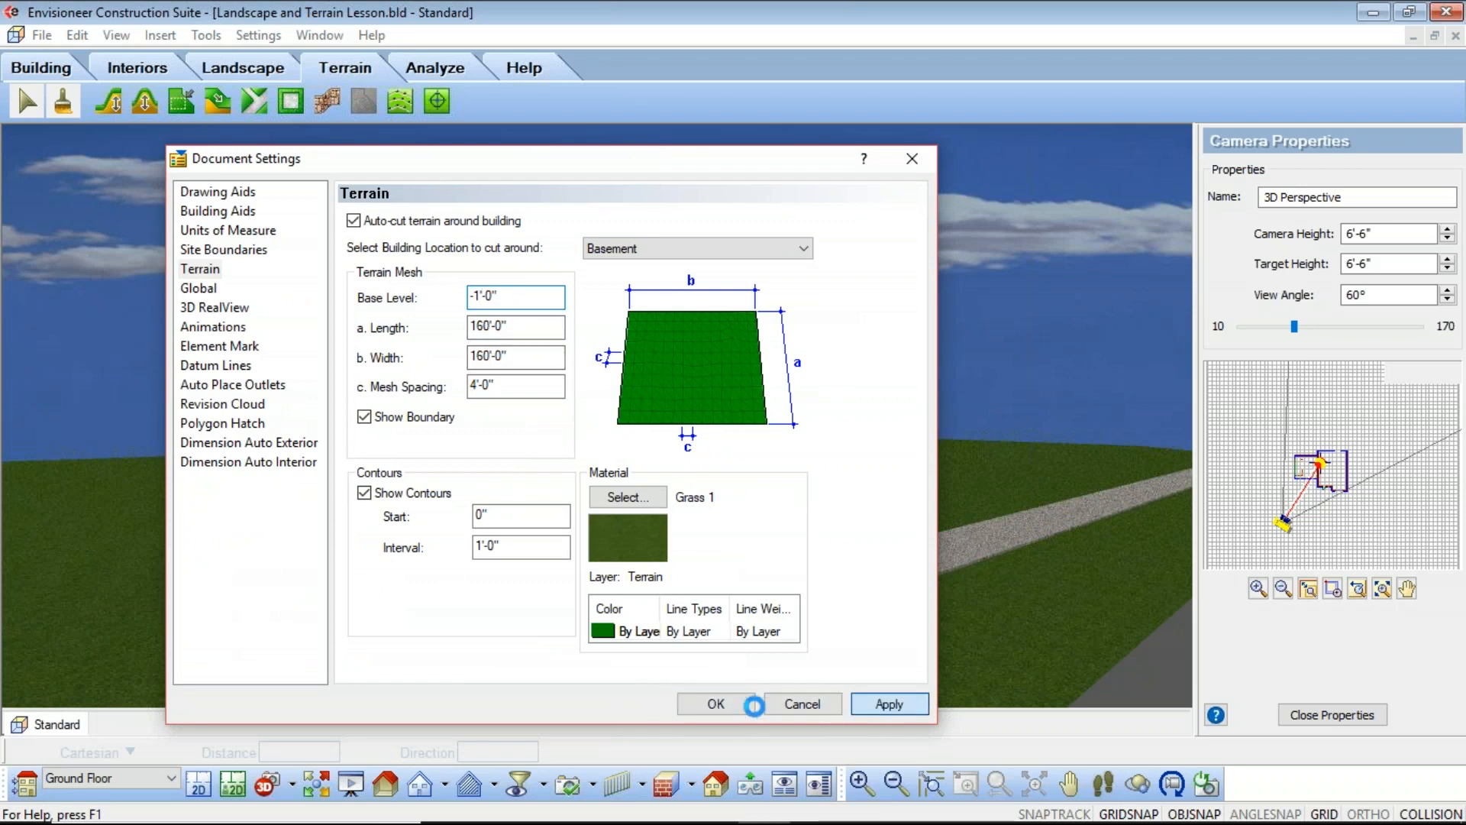
{"action": "key", "text": "Return"}
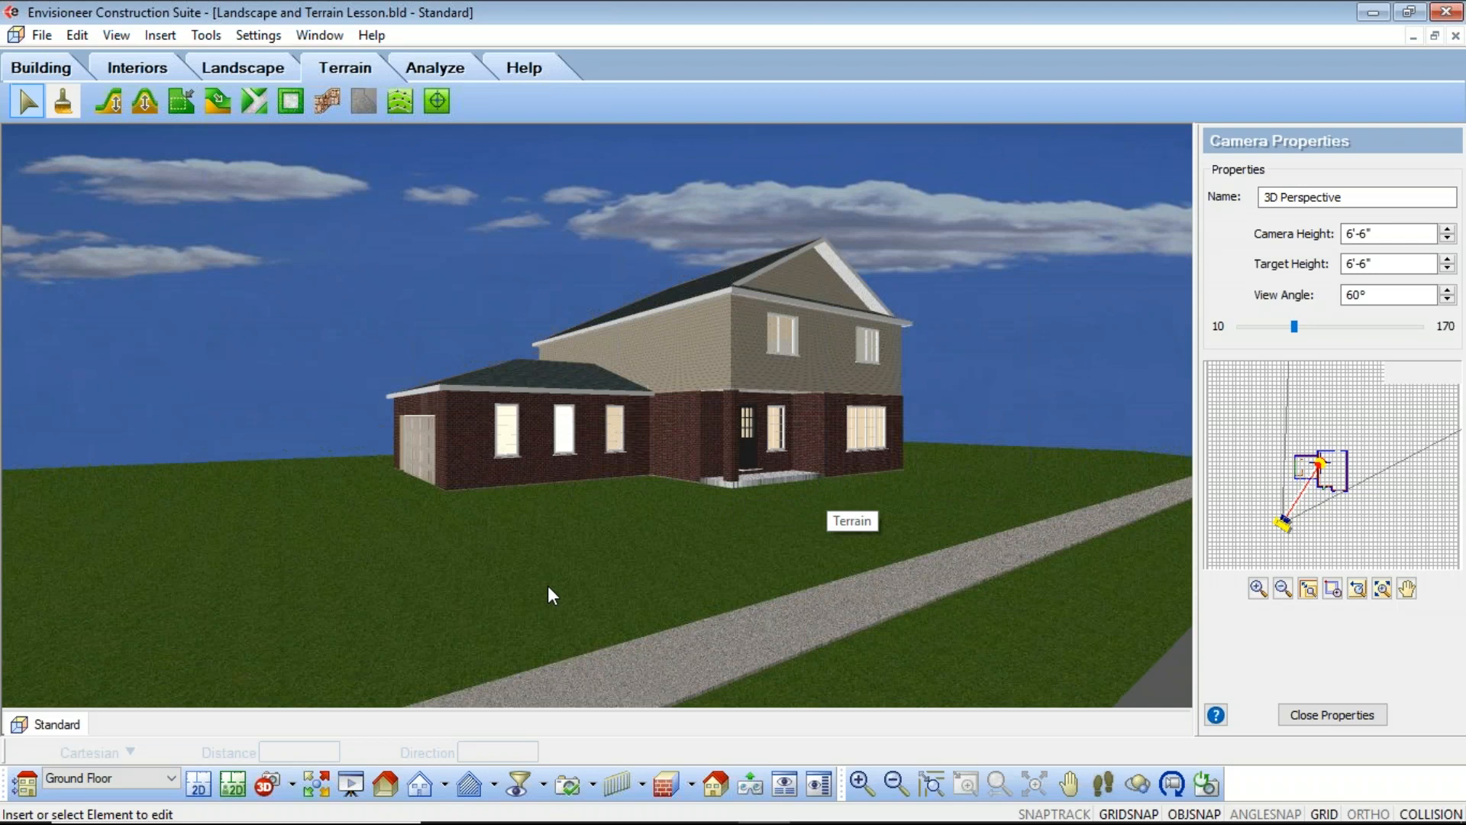
Return to the 2D plan view and review the driveway and path types available for a terrain path
{"action": "left_click", "coordinate": [198, 784]}
{"action": "scroll", "coordinate": [560, 435], "scroll_direction": "down", "scroll_amount": 4}
{"action": "scroll", "coordinate": [726, 415], "scroll_direction": "up", "scroll_amount": 3}
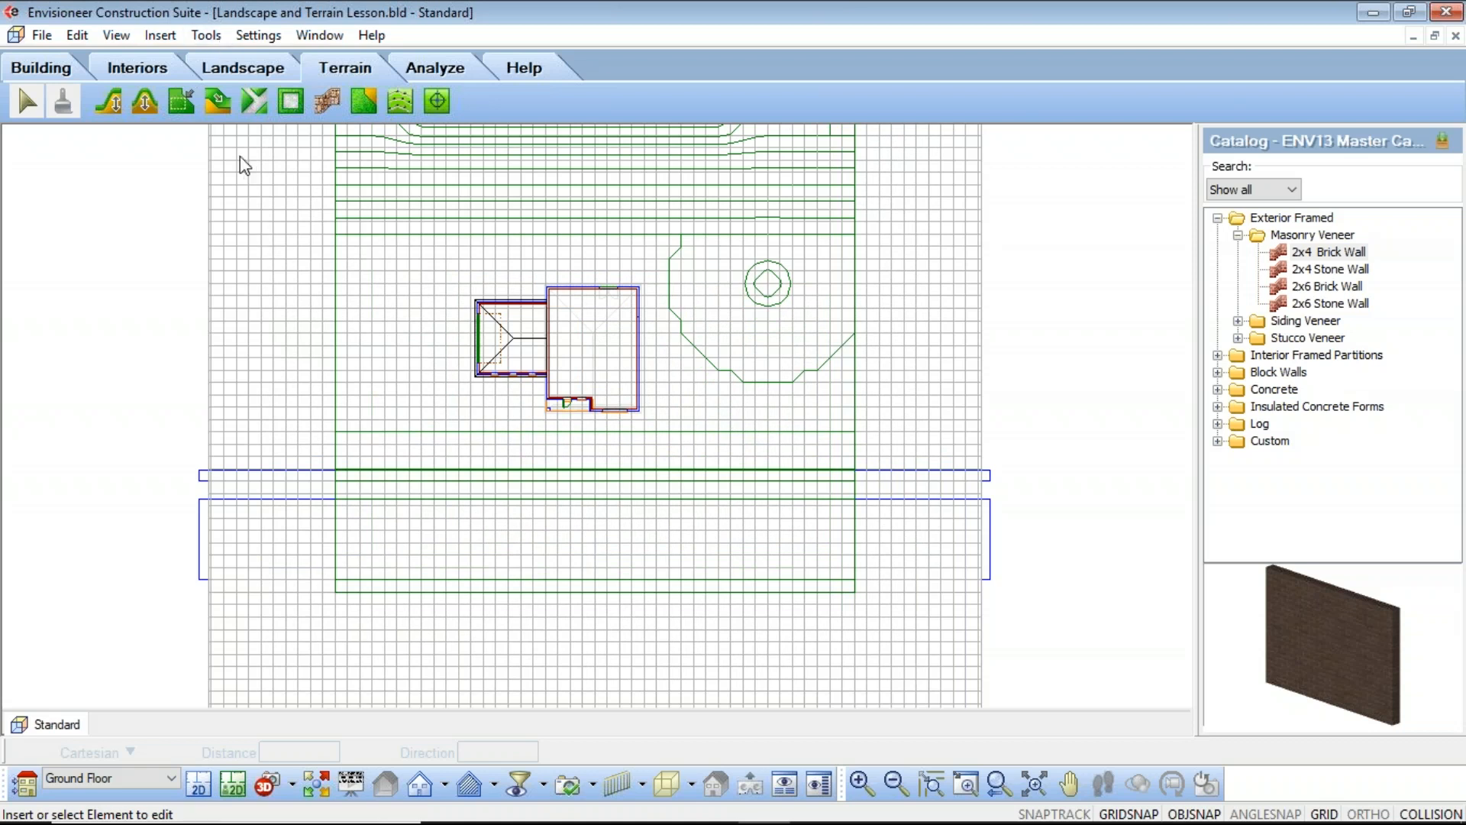
{"action": "left_click", "coordinate": [257, 100]}
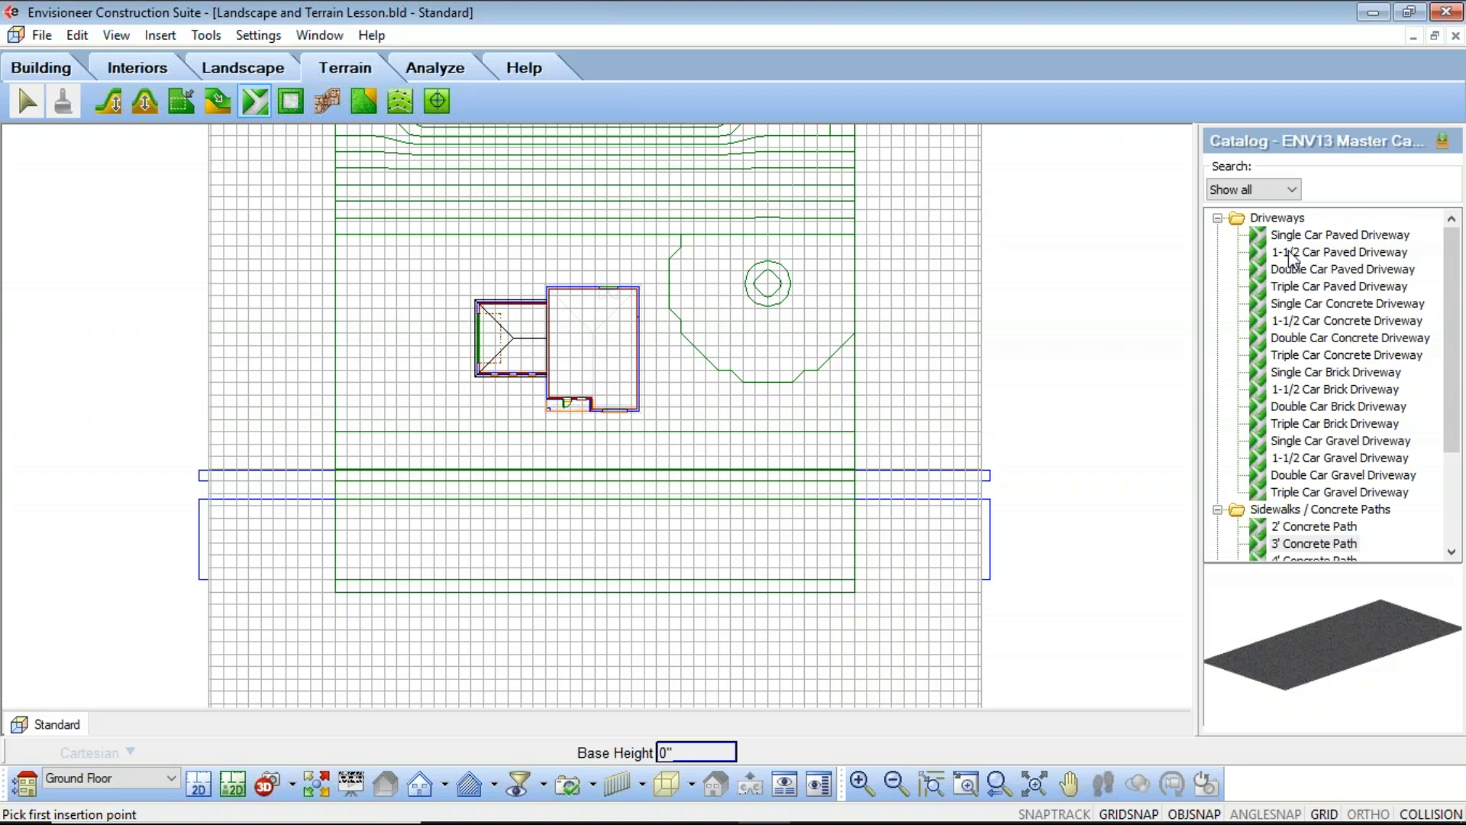
{"action": "scroll", "coordinate": [1336, 488], "scroll_direction": "down", "scroll_amount": 3}
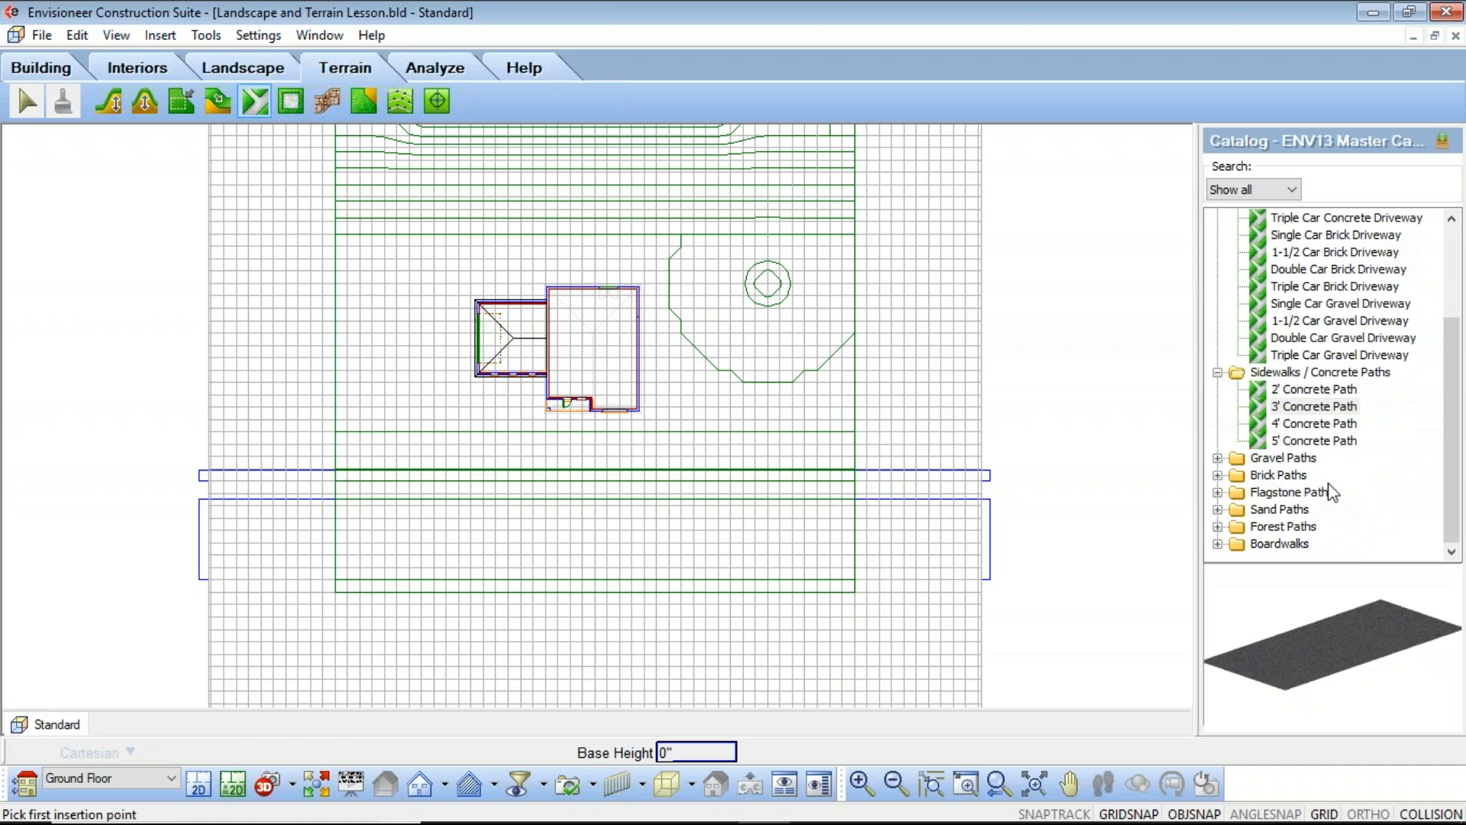
{"action": "scroll", "coordinate": [1329, 496], "scroll_direction": "up", "scroll_amount": 3}
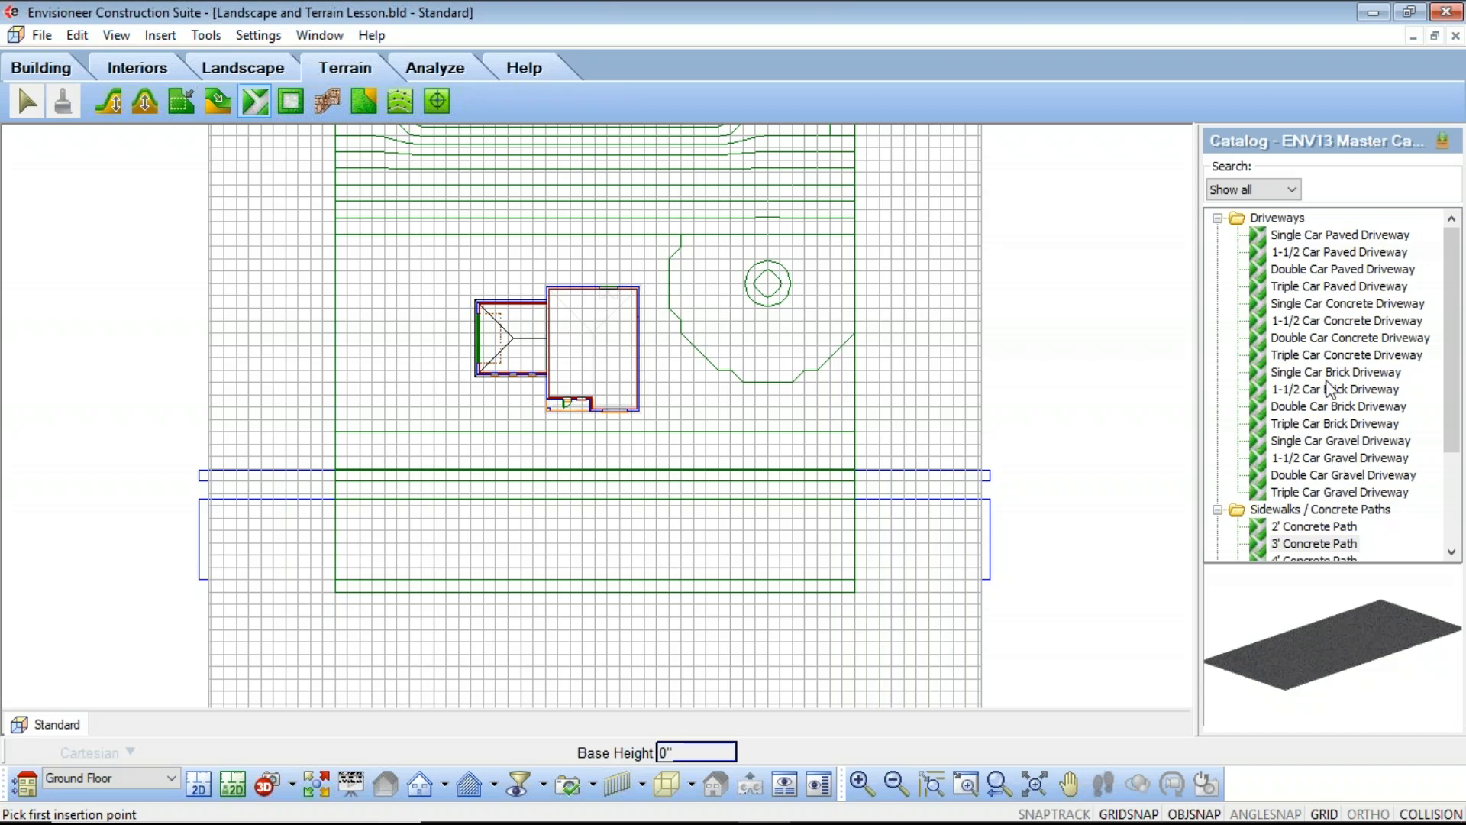
Draw a Double Car Concrete Driveway from the garage door's centre outward, turning toward the road for about 52'
{"action": "left_click", "coordinate": [1316, 344]}
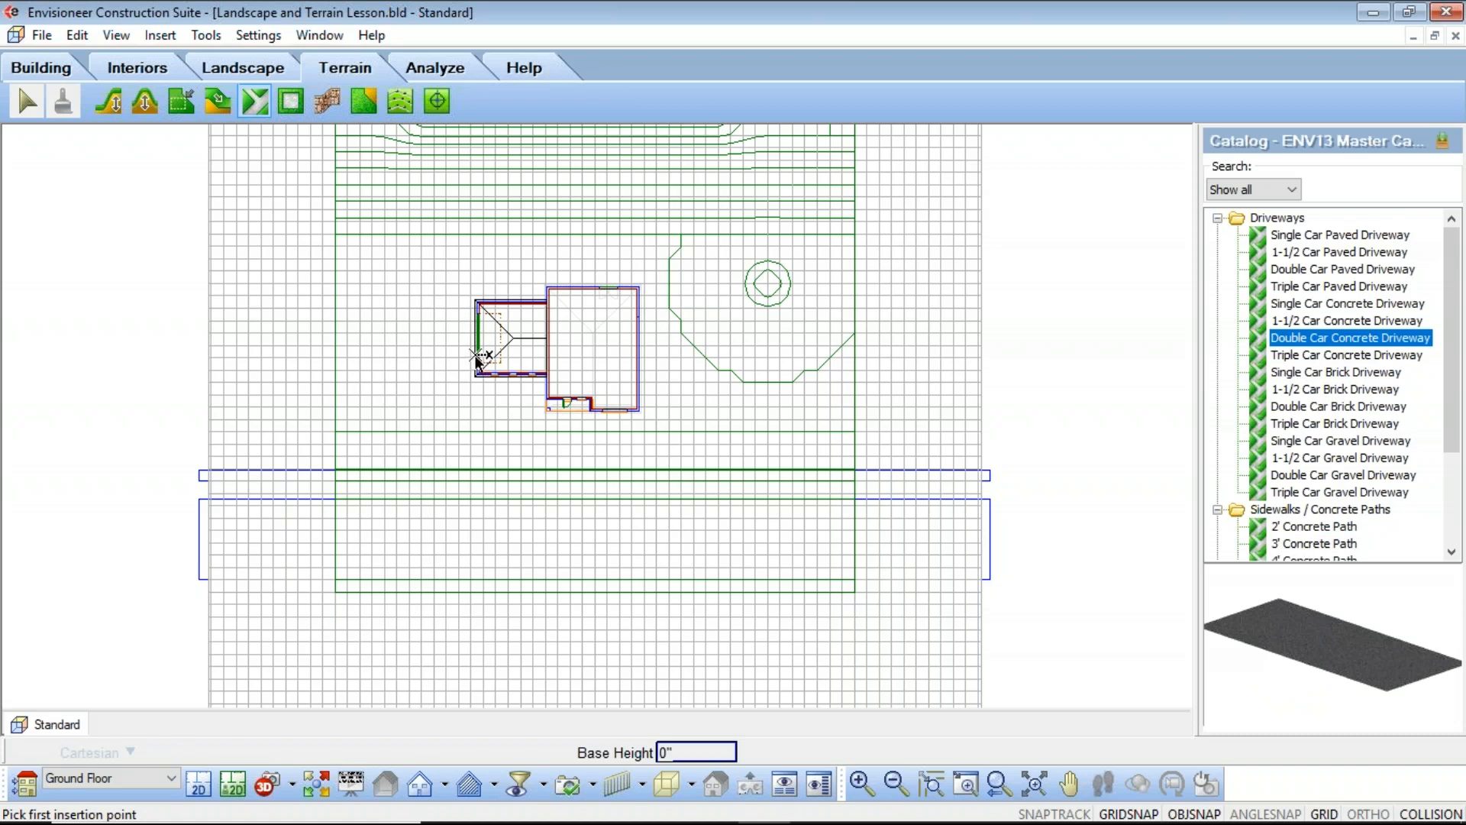
{"action": "scroll", "coordinate": [479, 361], "scroll_direction": "up", "scroll_amount": 3}
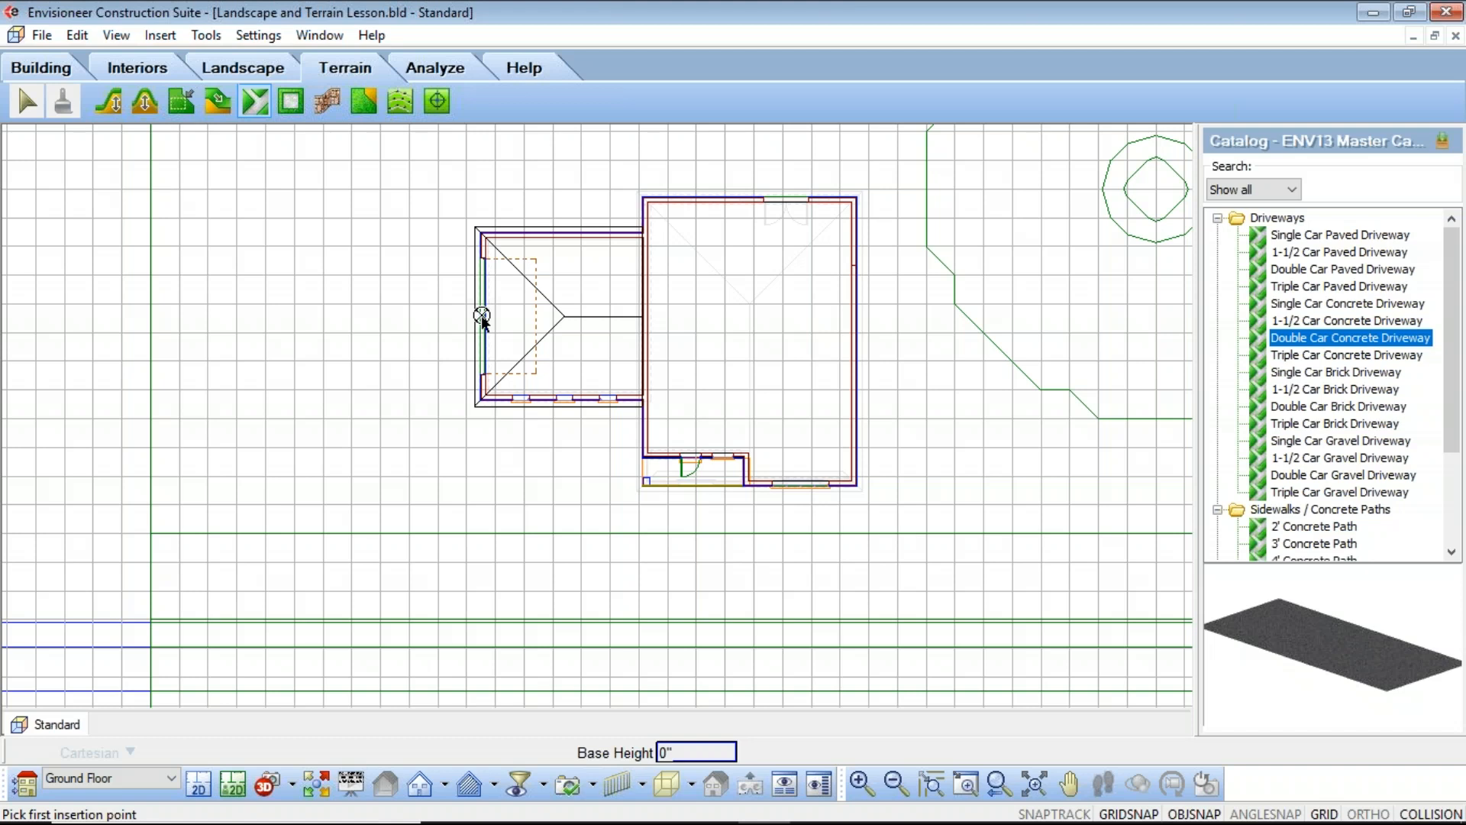
{"action": "left_click", "coordinate": [482, 317]}
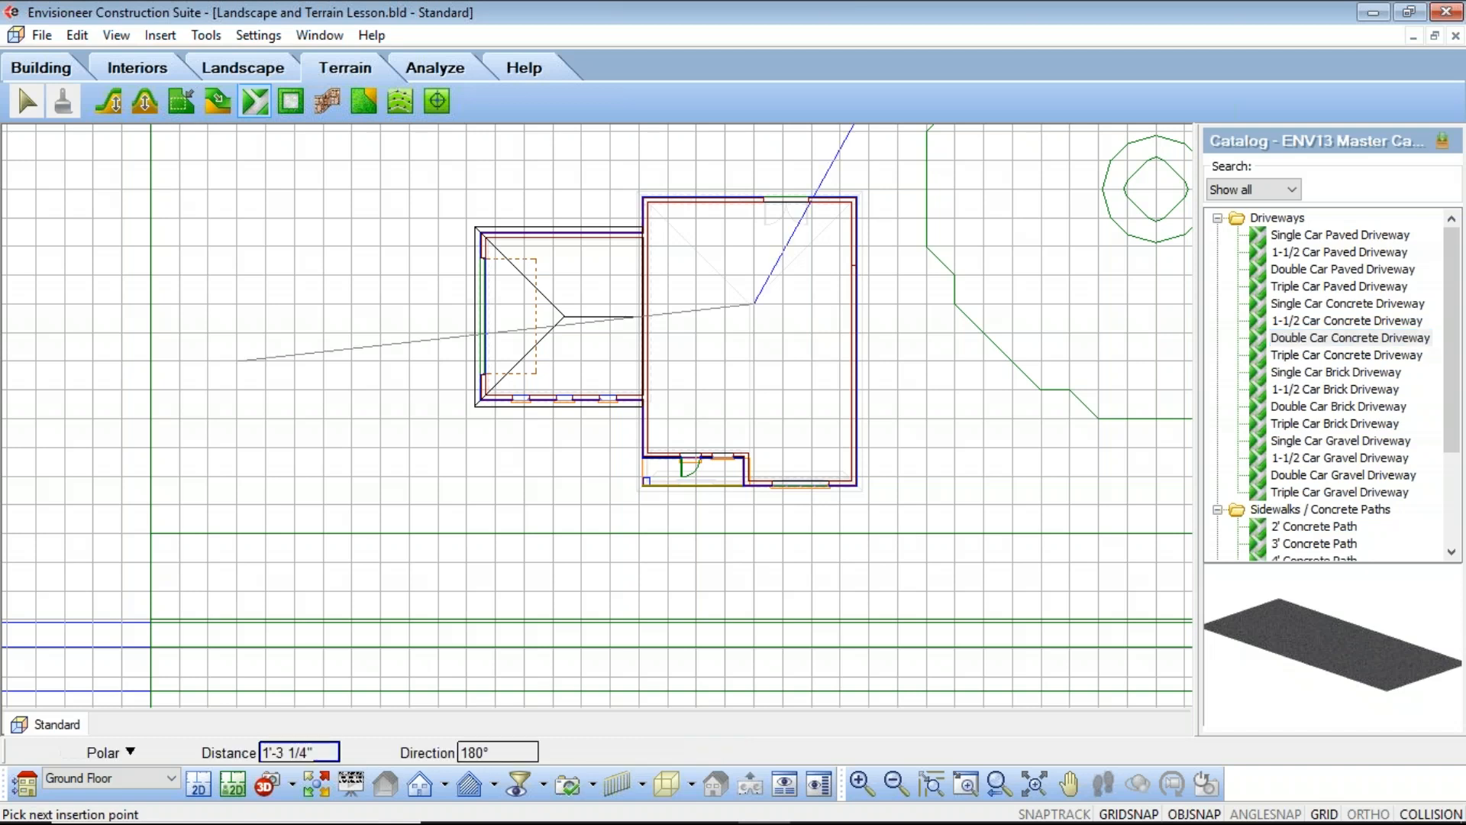
{"action": "left_click", "coordinate": [384, 315]}
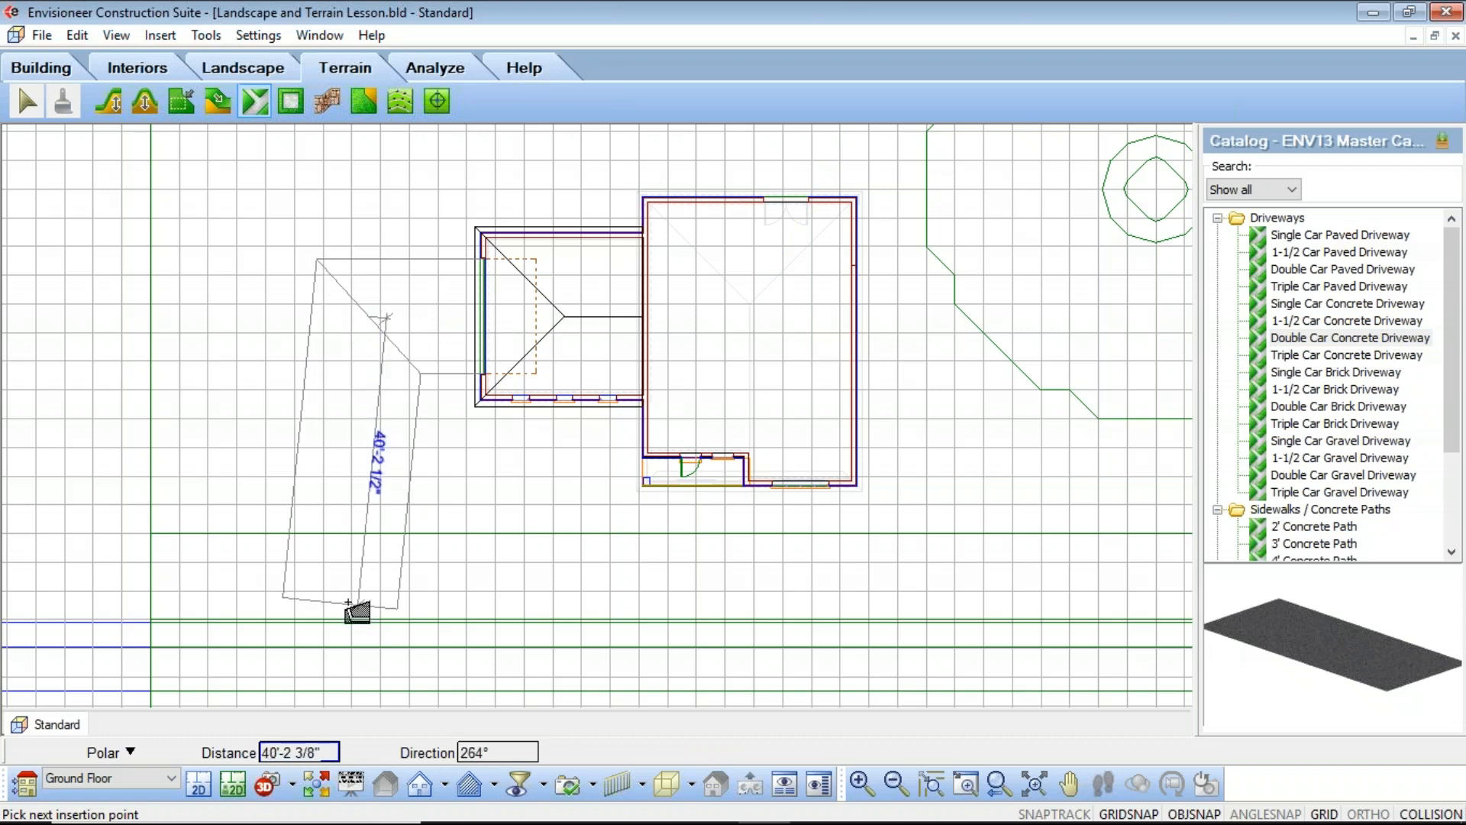
{"action": "scroll", "coordinate": [374, 641], "scroll_direction": "down", "scroll_amount": 4}
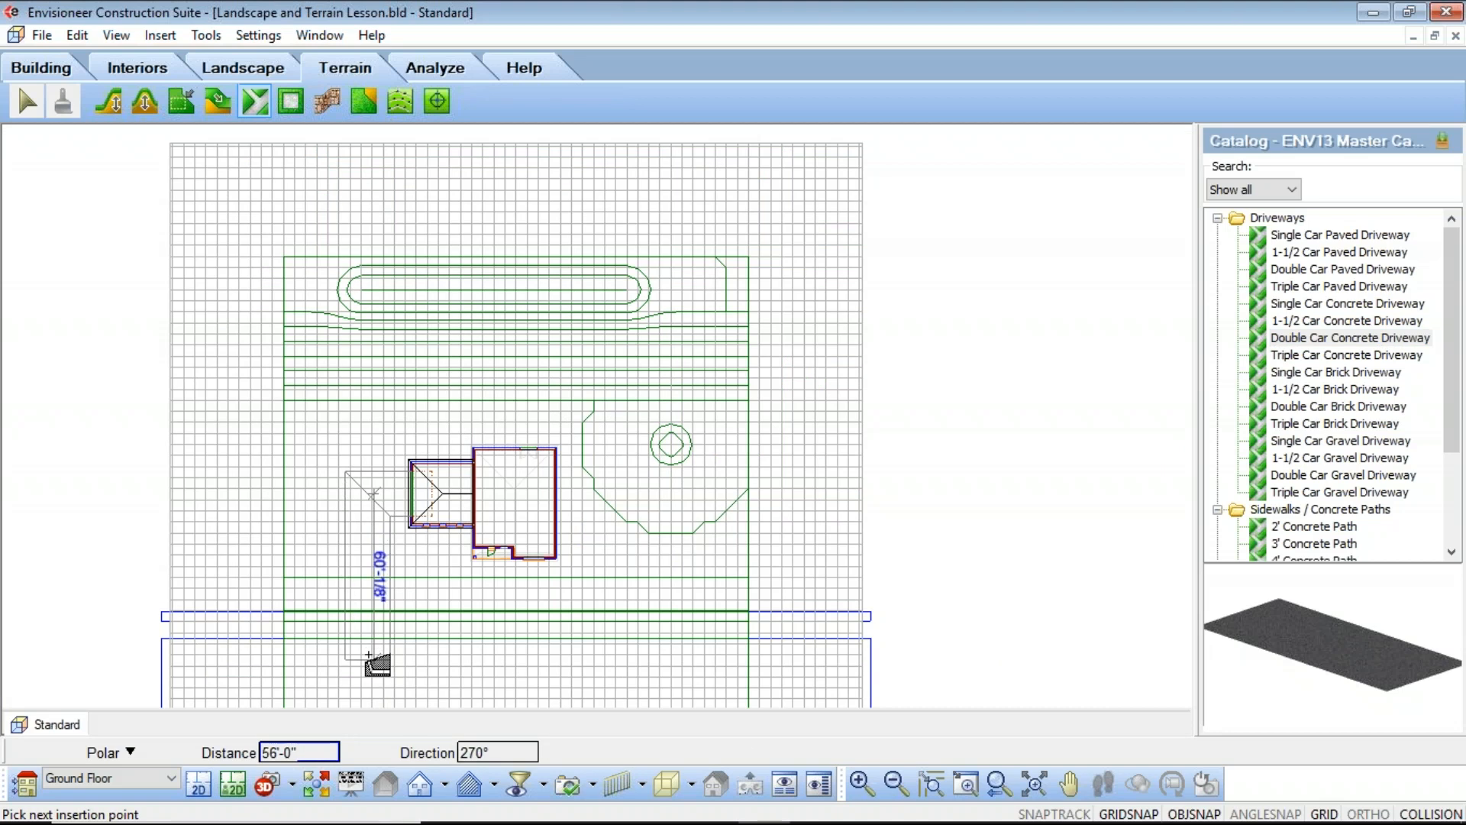
{"action": "scroll", "coordinate": [368, 655], "scroll_direction": "up", "scroll_amount": 3}
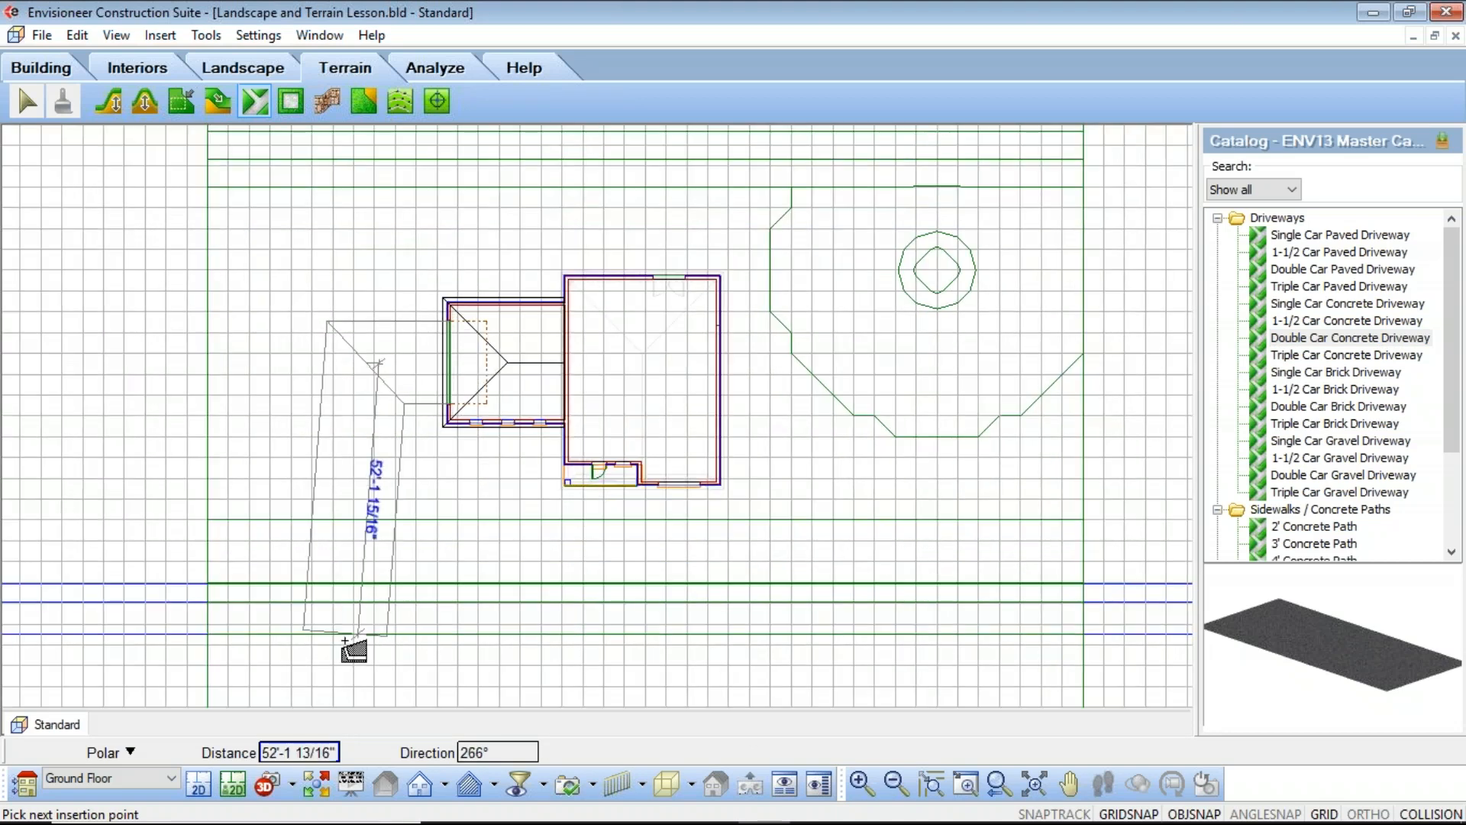
{"action": "left_click", "coordinate": [384, 646]}
{"action": "right_click", "coordinate": [422, 573]}
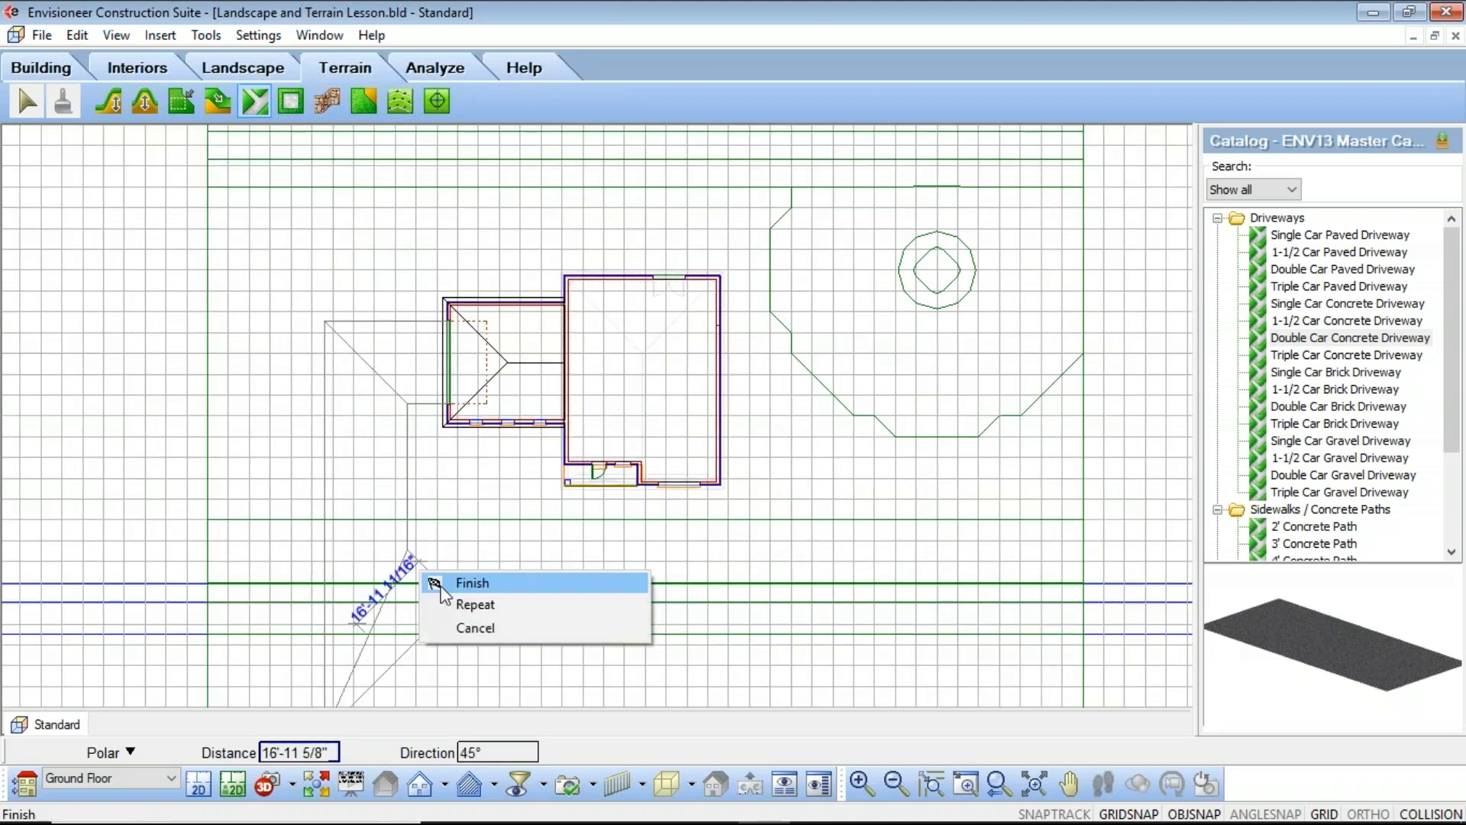
{"action": "left_click", "coordinate": [458, 584]}
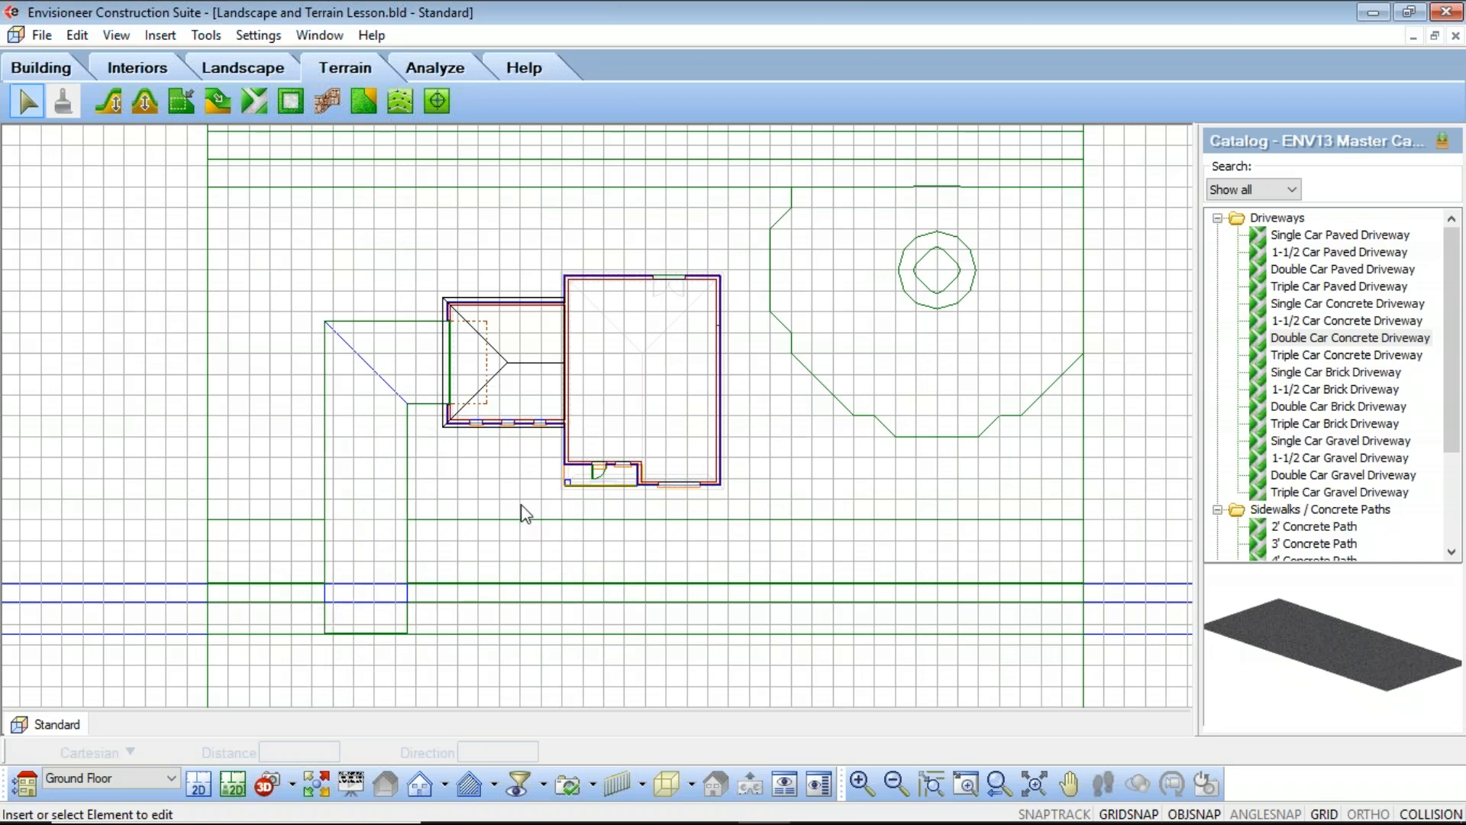
Hide the grid, replace grid snapping with Ortho mode, and delete the driveway in front of the garage
{"action": "left_click", "coordinate": [1326, 814]}
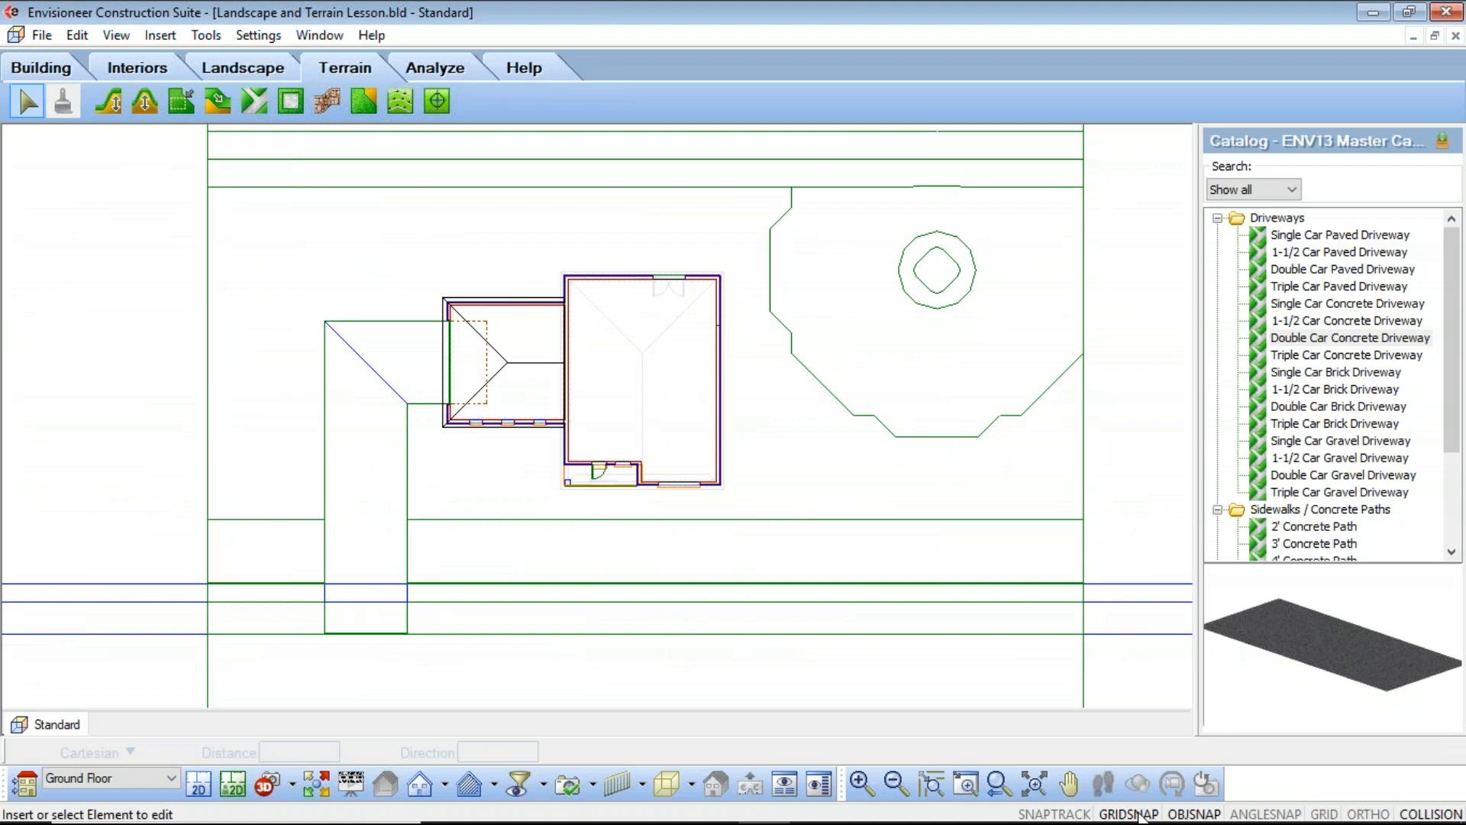
{"action": "left_click", "coordinate": [373, 338]}
{"action": "key", "text": "Delete"}
Draw a Double Car Concrete Driveway straight out from the garage door's centre, then about 52' at a right angle to the road edge
{"action": "left_click", "coordinate": [1358, 338]}
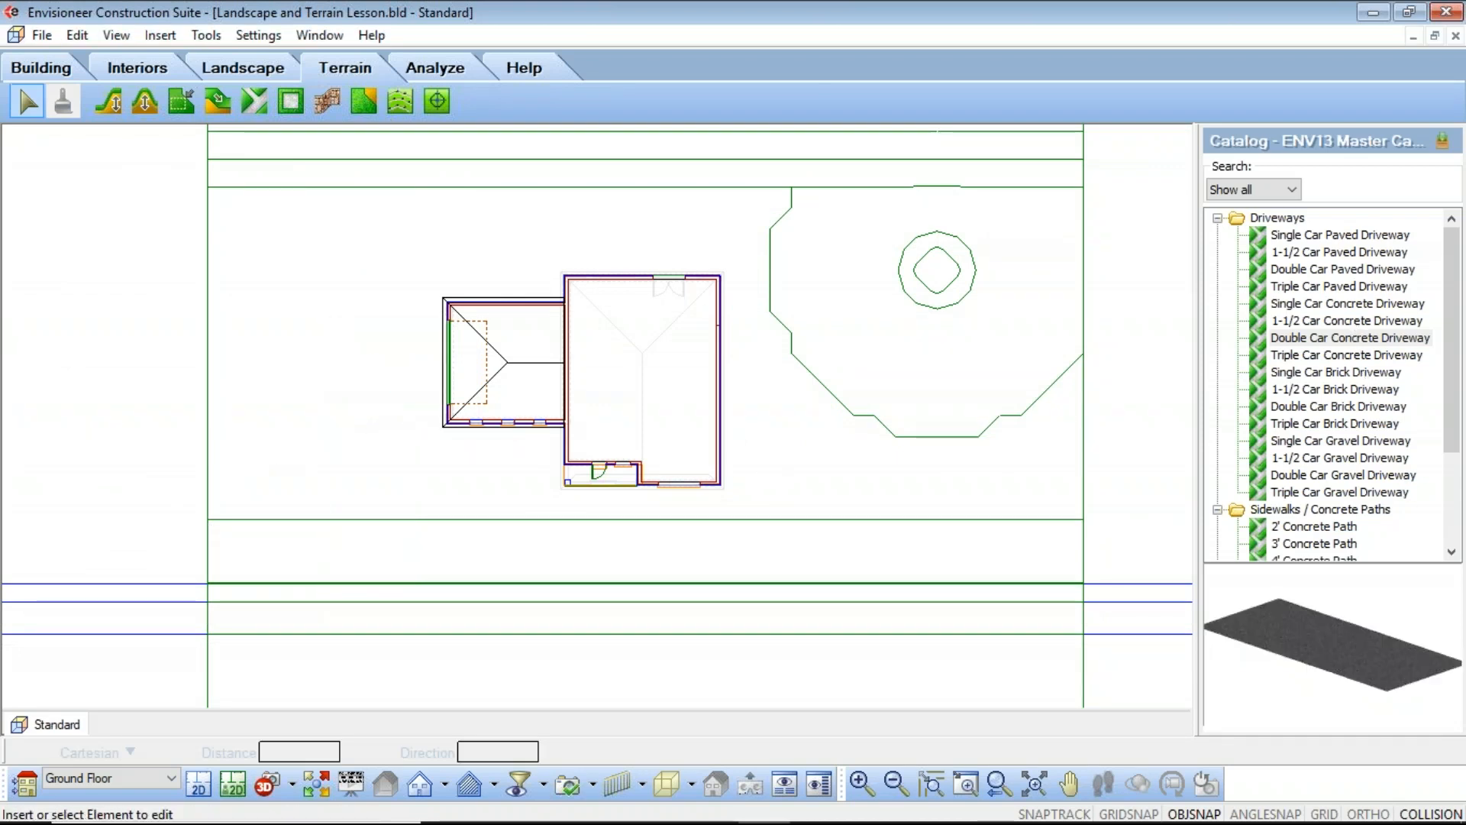
{"action": "left_click", "coordinate": [449, 367]}
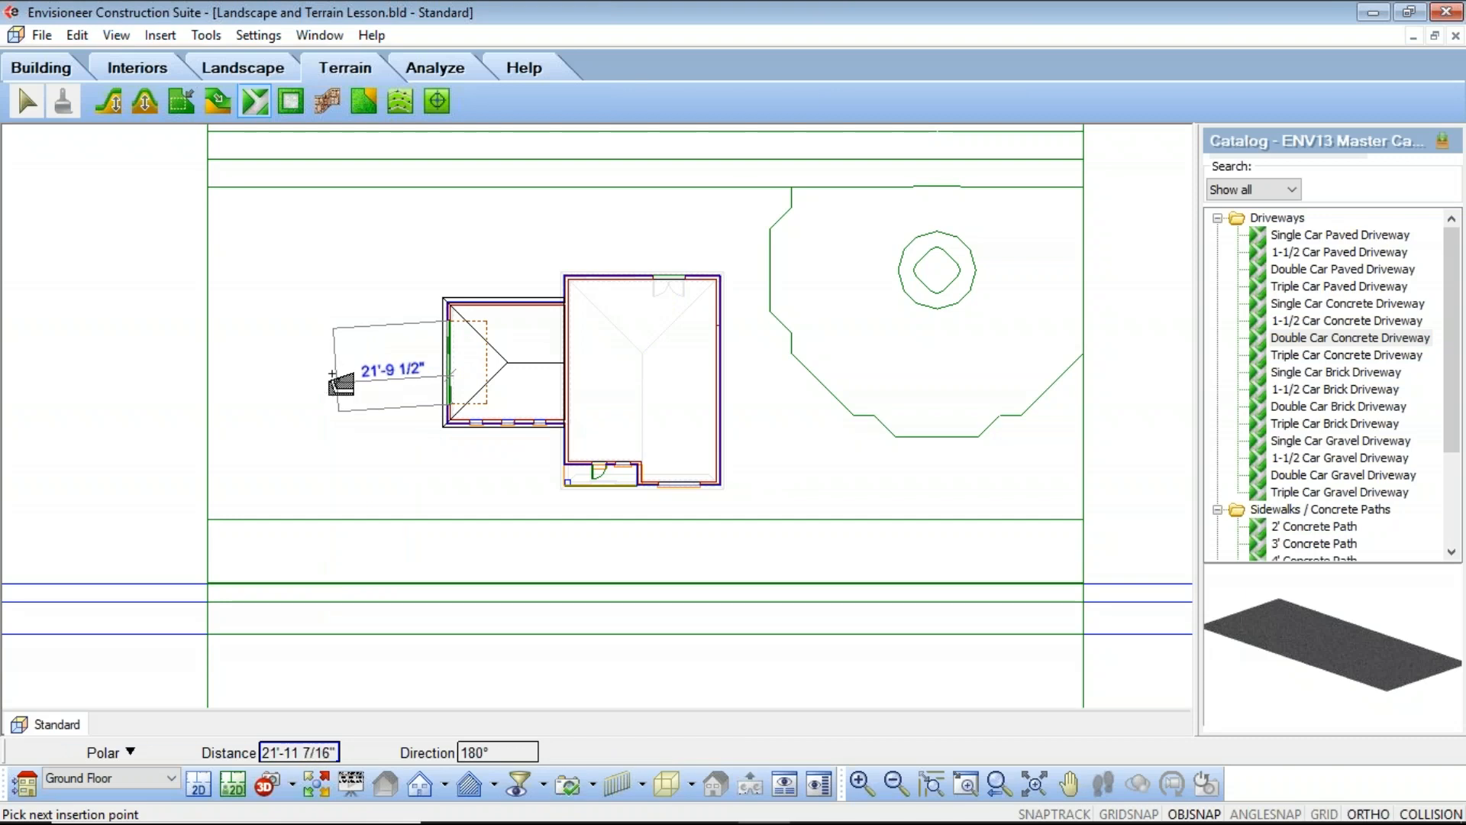
{"action": "left_click", "coordinate": [384, 365]}
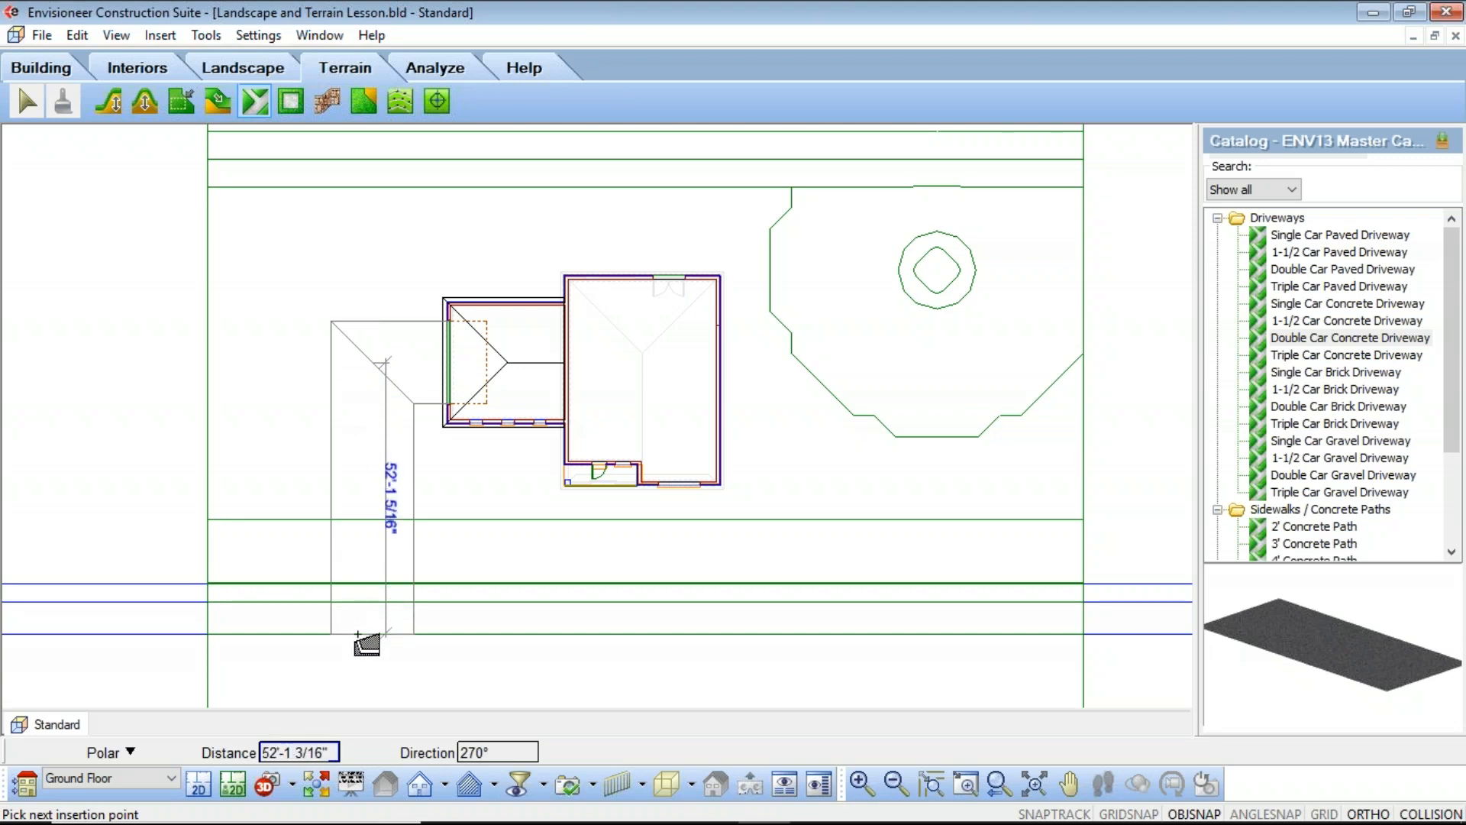
{"action": "left_click", "coordinate": [358, 633]}
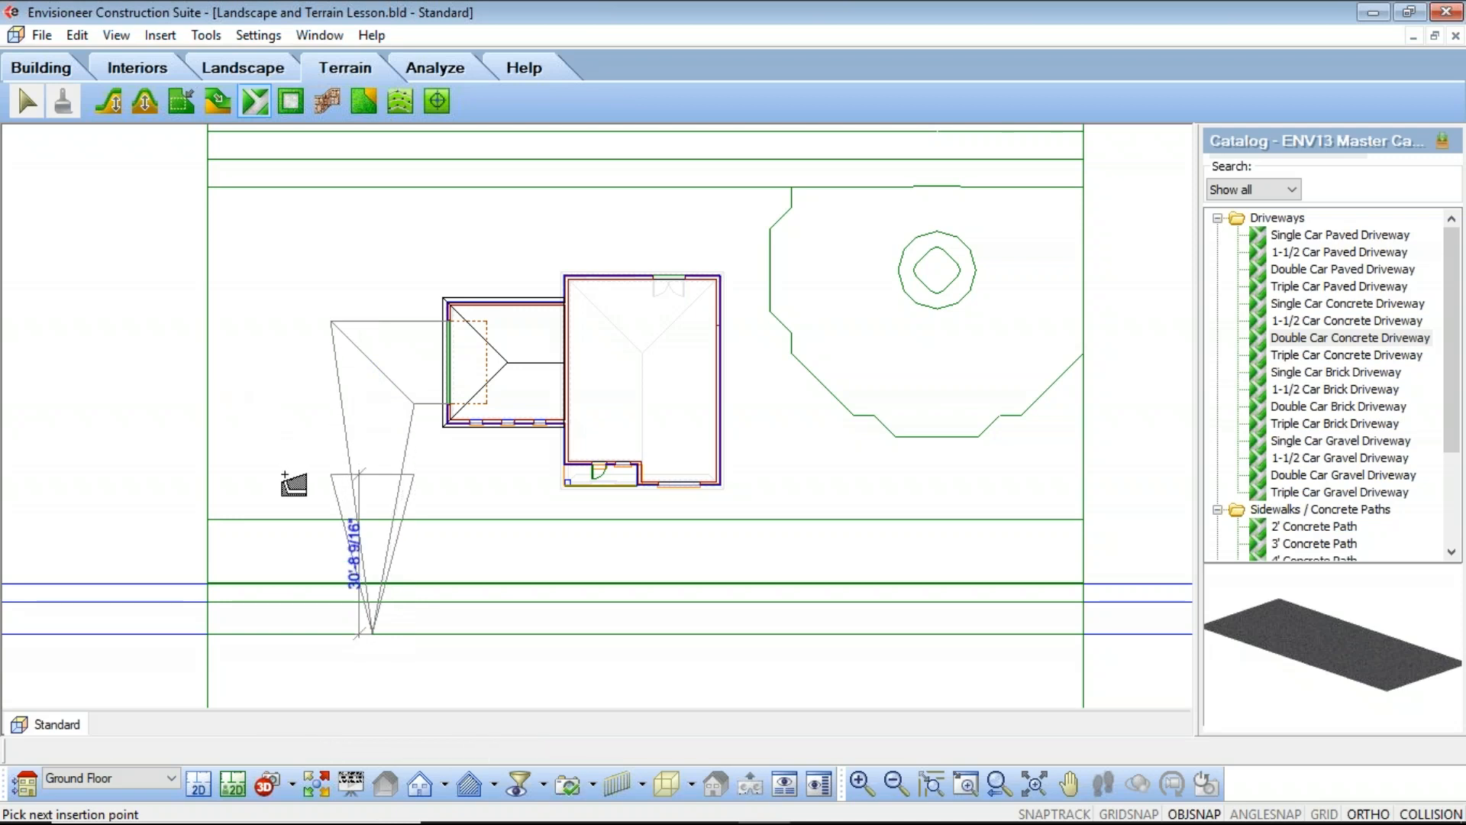
{"action": "right_click", "coordinate": [336, 489]}
{"action": "left_click", "coordinate": [359, 501]}
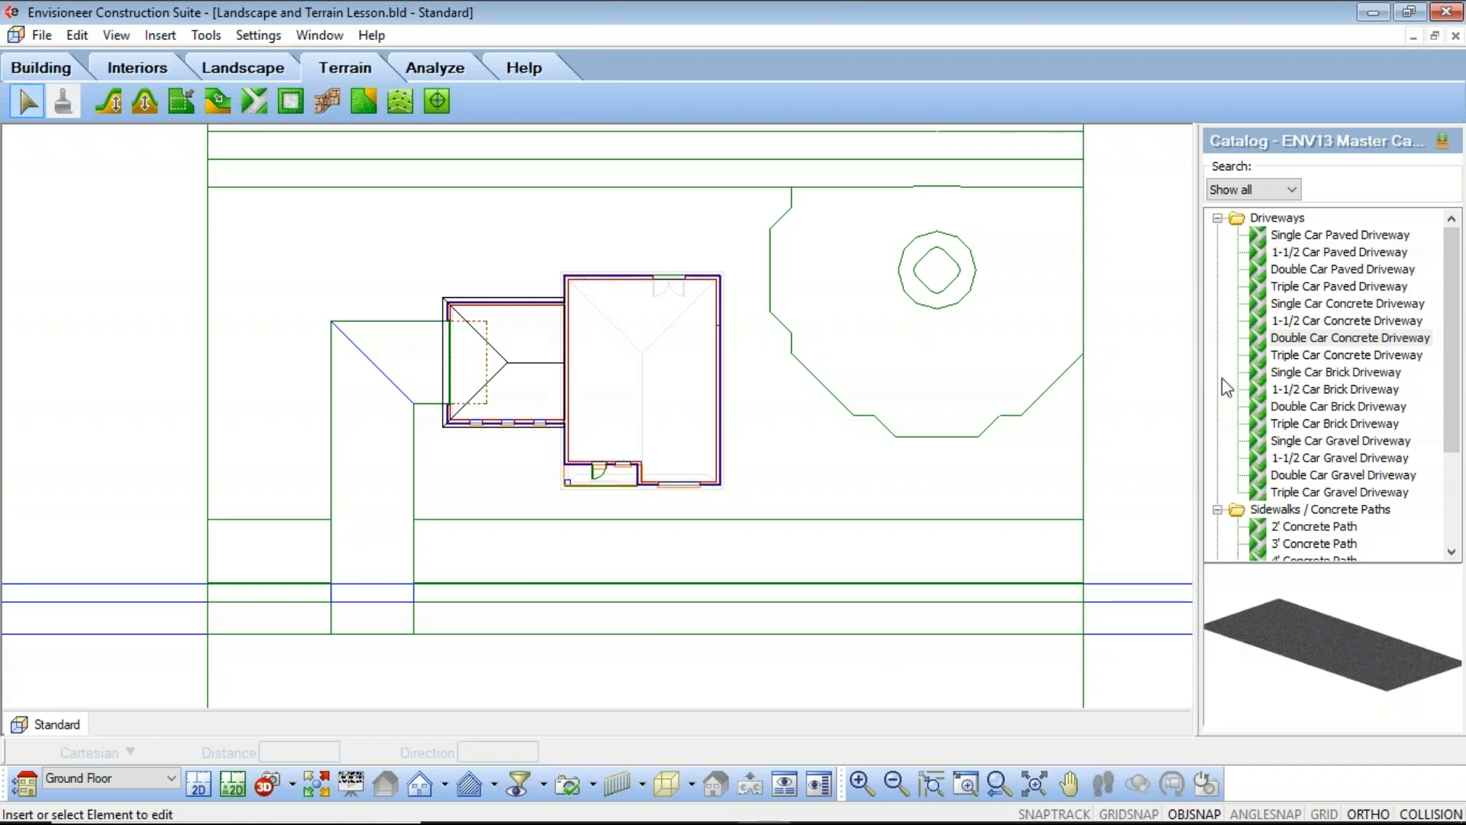
Add a 3' Concrete Path about 19' long, running straight from the front porch edge to the sidewalk
{"action": "scroll", "coordinate": [1336, 428], "scroll_direction": "down", "scroll_amount": 1}
{"action": "scroll", "coordinate": [1315, 485], "scroll_direction": "down", "scroll_amount": 1}
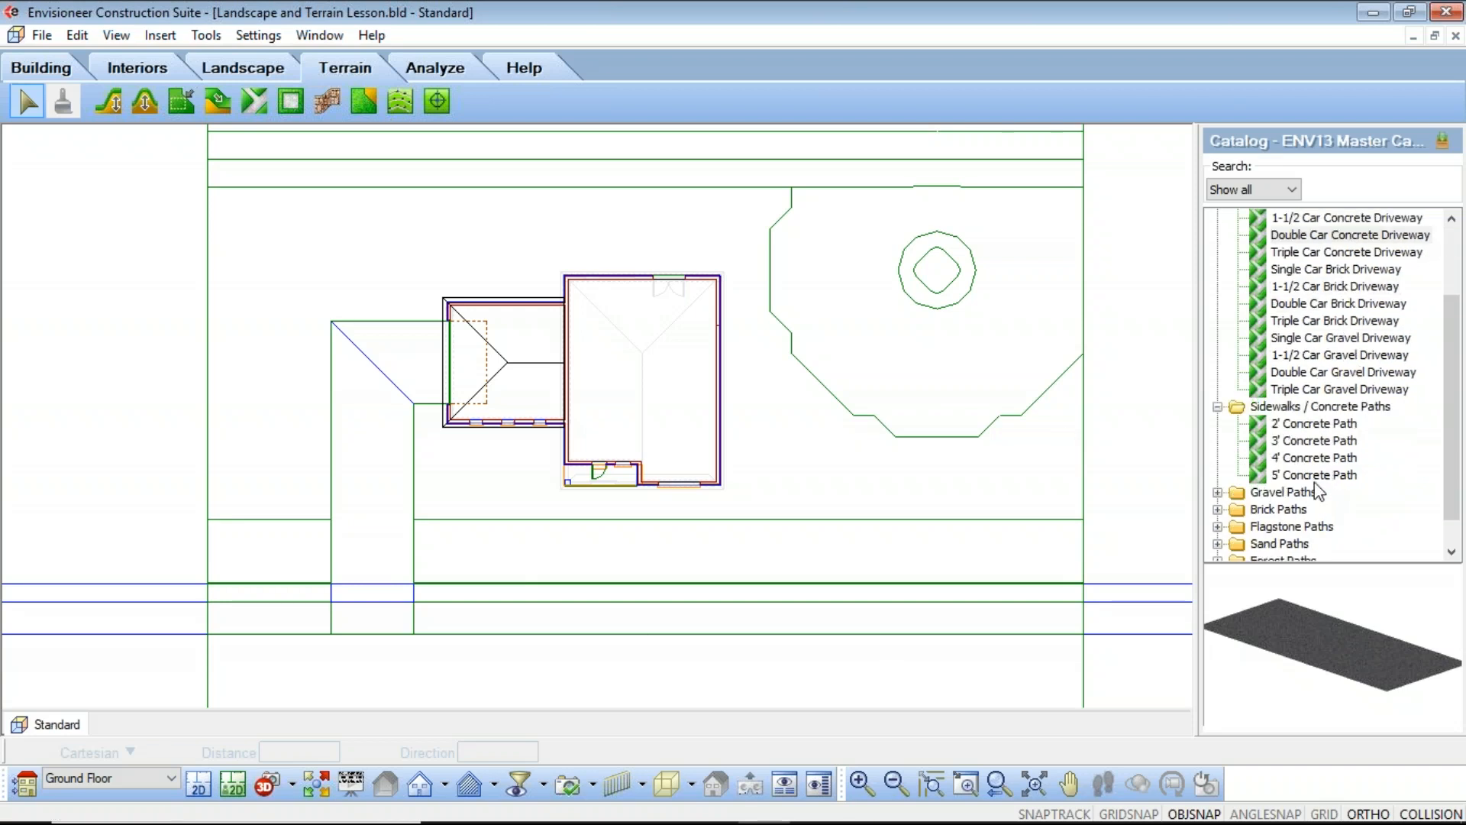
{"action": "left_click", "coordinate": [1317, 441]}
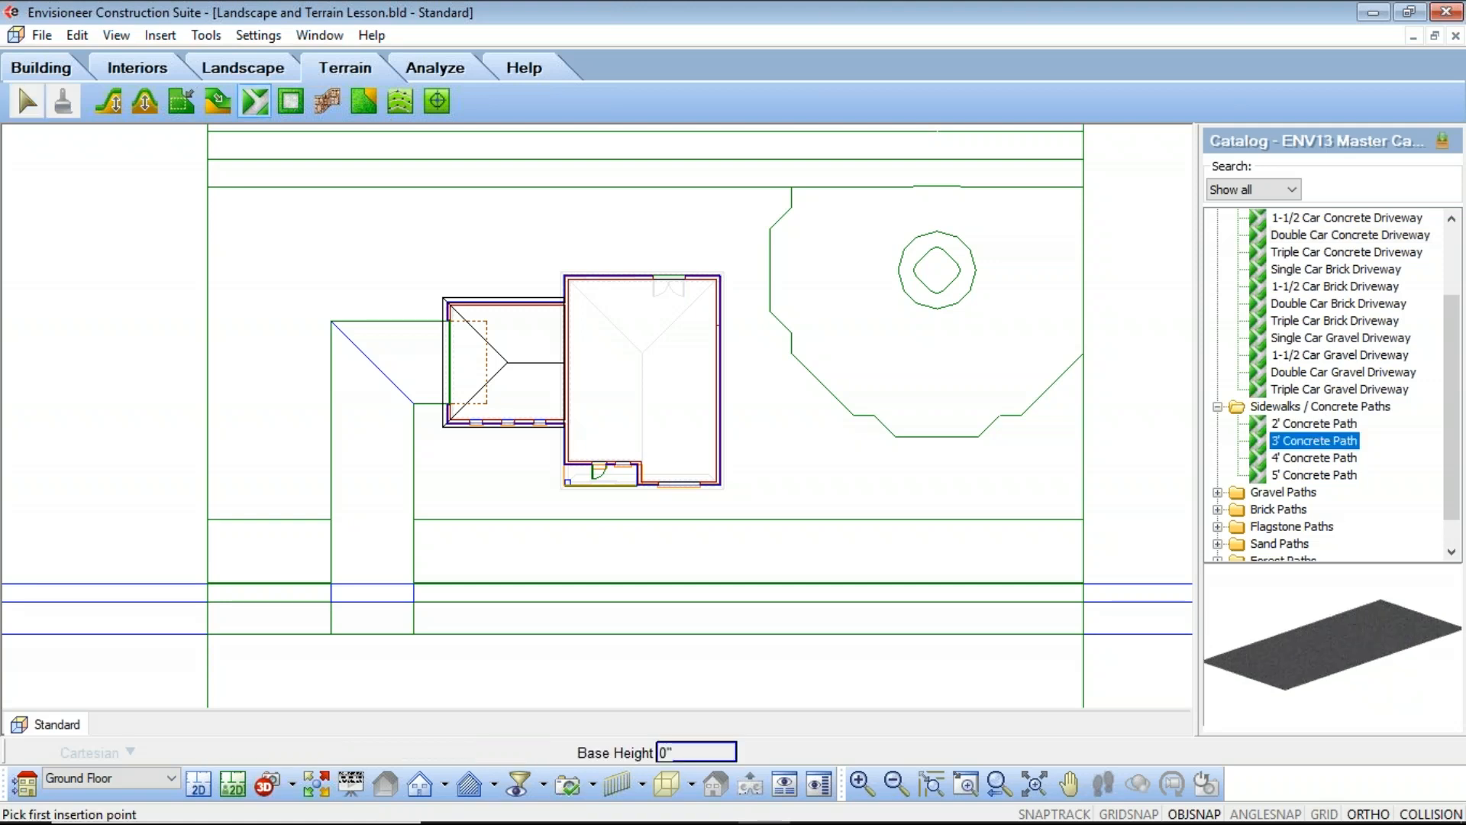
{"action": "scroll", "coordinate": [630, 520], "scroll_direction": "up", "scroll_amount": 3}
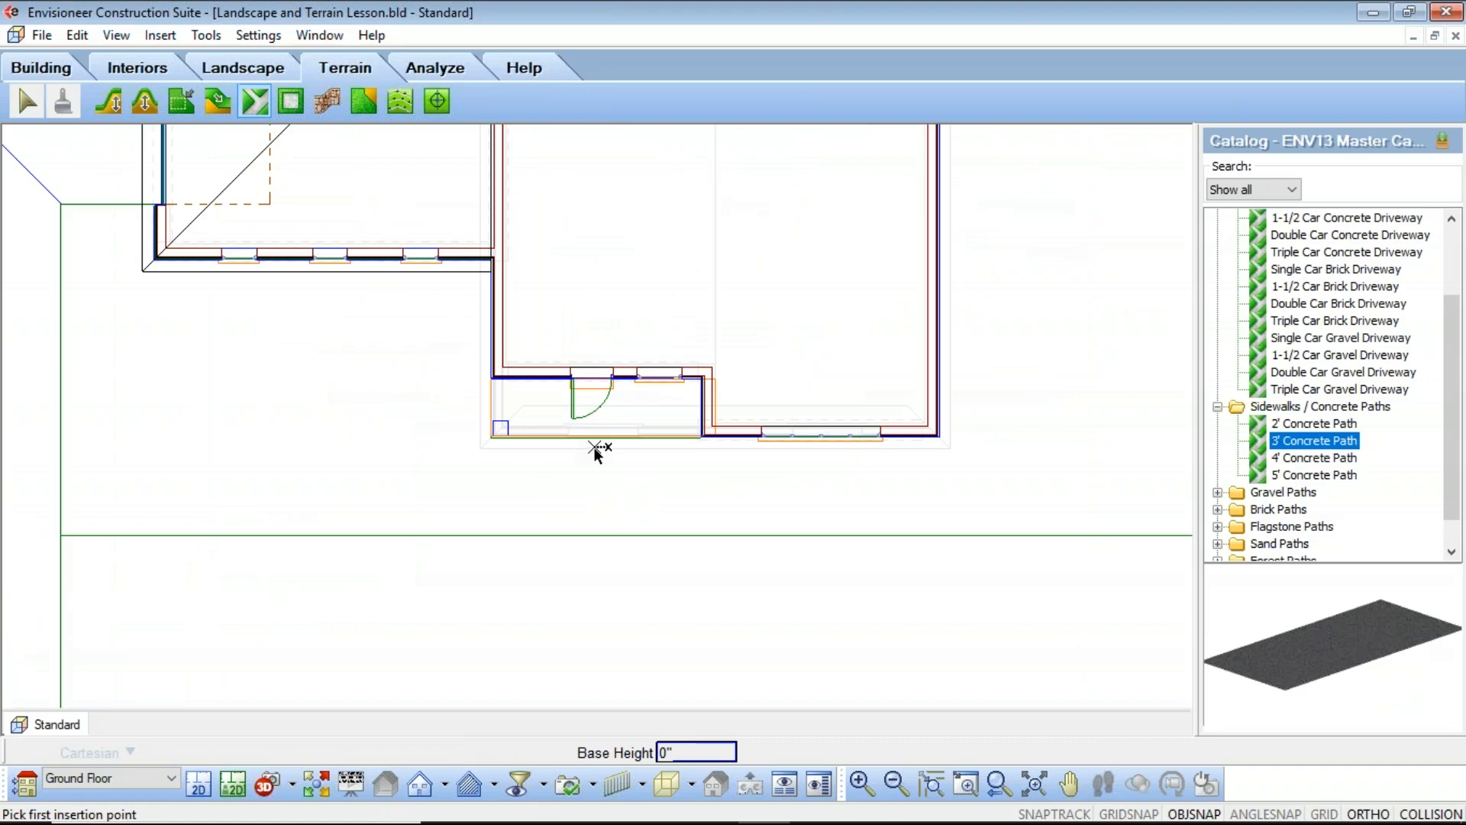
{"action": "left_click", "coordinate": [596, 441]}
{"action": "scroll", "coordinate": [599, 458], "scroll_direction": "down", "scroll_amount": 3}
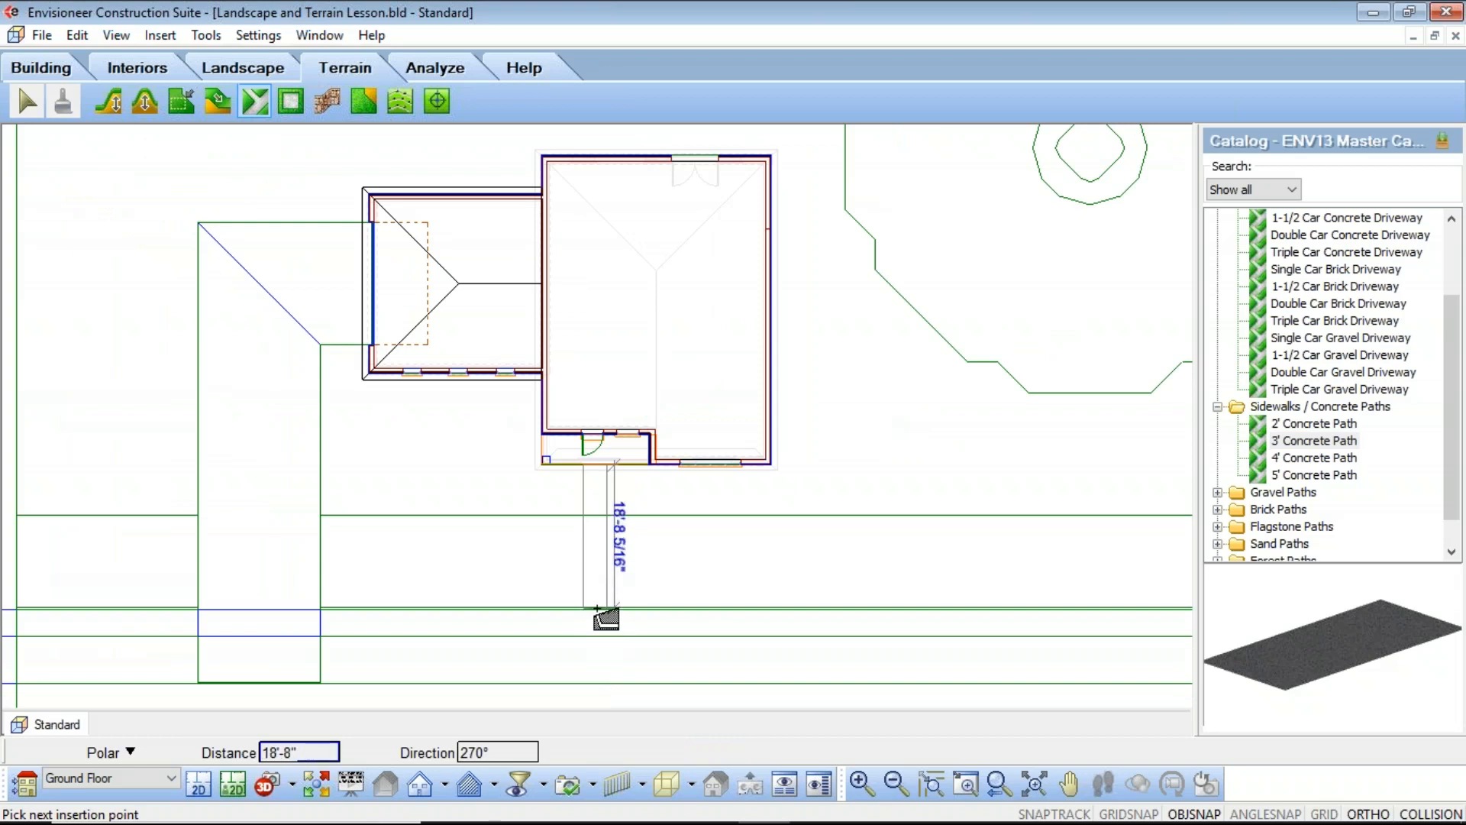
{"action": "scroll", "coordinate": [595, 611], "scroll_direction": "up", "scroll_amount": 3}
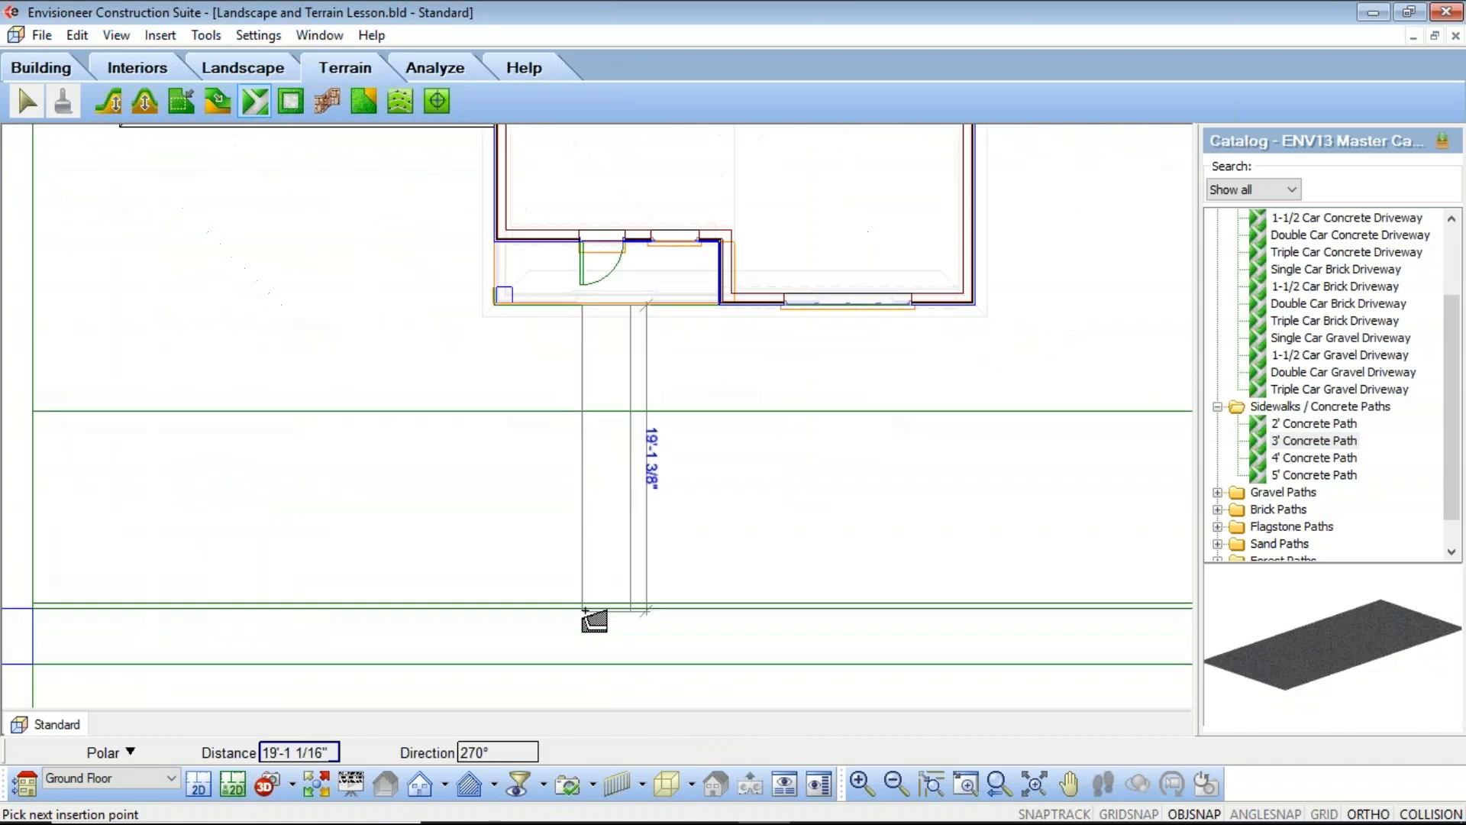
{"action": "left_click", "coordinate": [611, 606]}
{"action": "right_click", "coordinate": [641, 576]}
{"action": "left_click", "coordinate": [709, 593]}
{"action": "scroll", "coordinate": [720, 573], "scroll_direction": "down", "scroll_amount": 4}
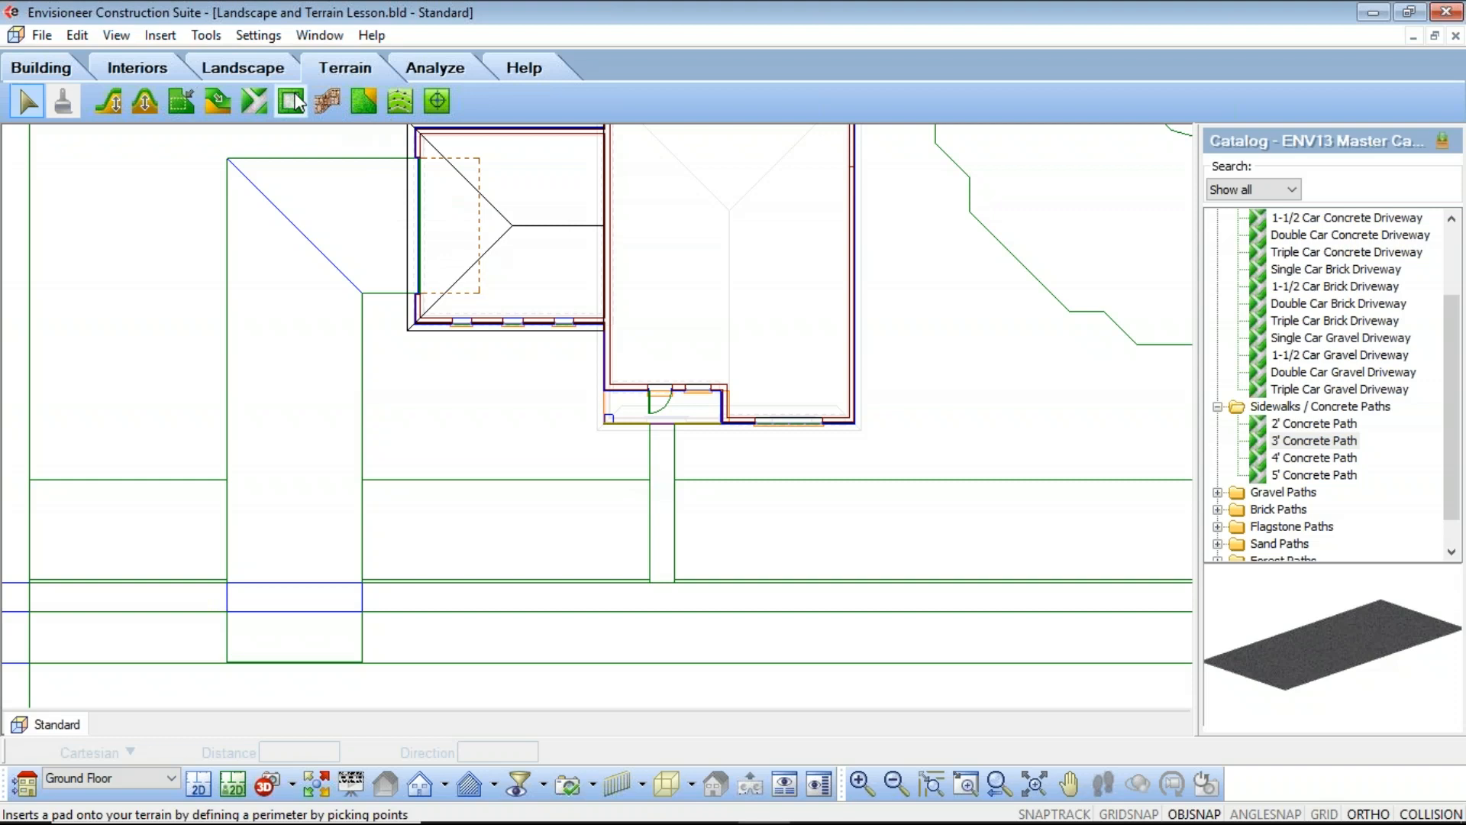
Draw a Soil fill about 4'-8" deep along the garage's front wall, stepping around the porch corner and ending at the front walkway
{"action": "left_click", "coordinate": [262, 73]}
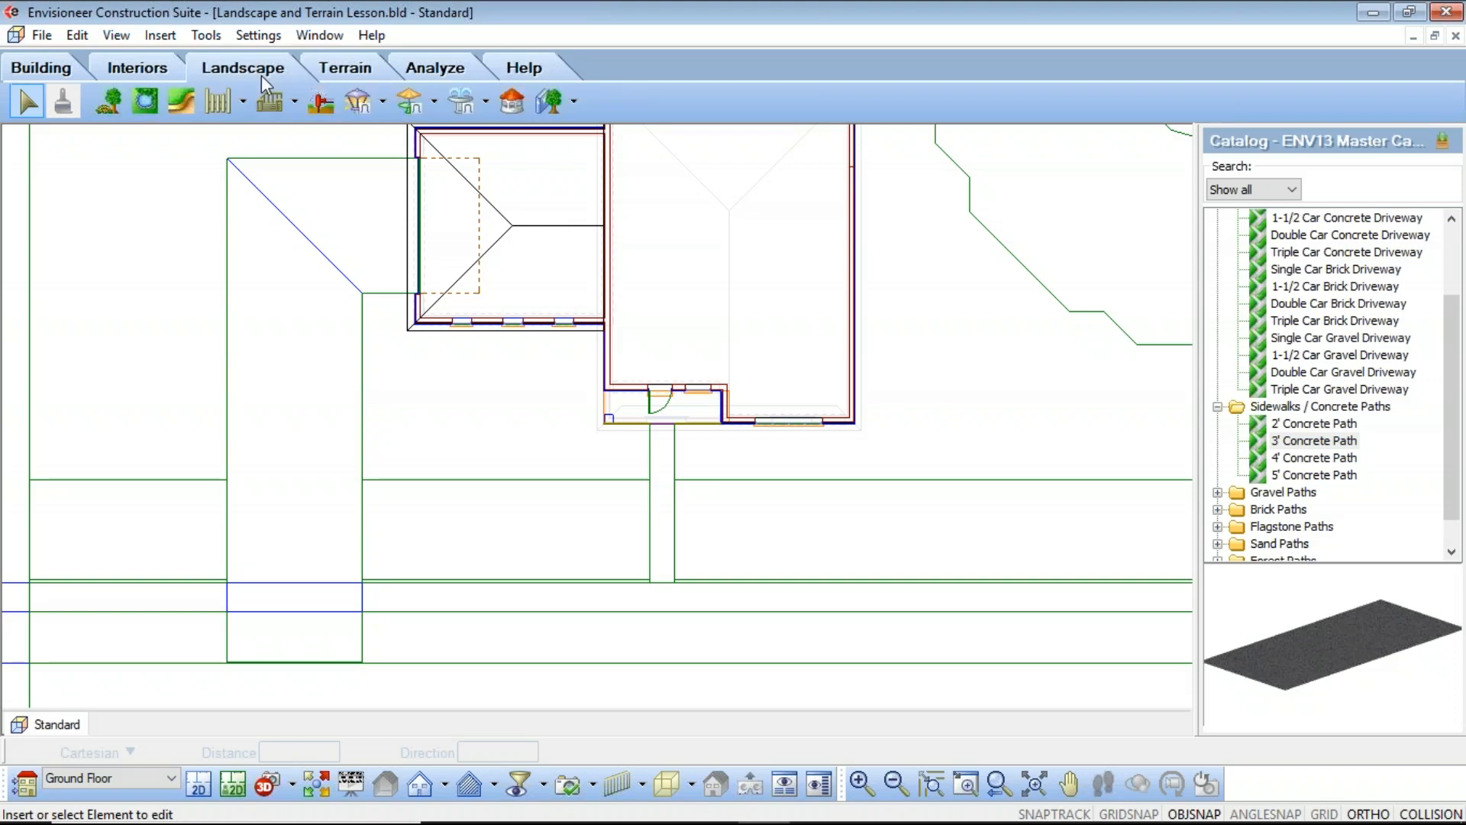
{"action": "left_click", "coordinate": [144, 107]}
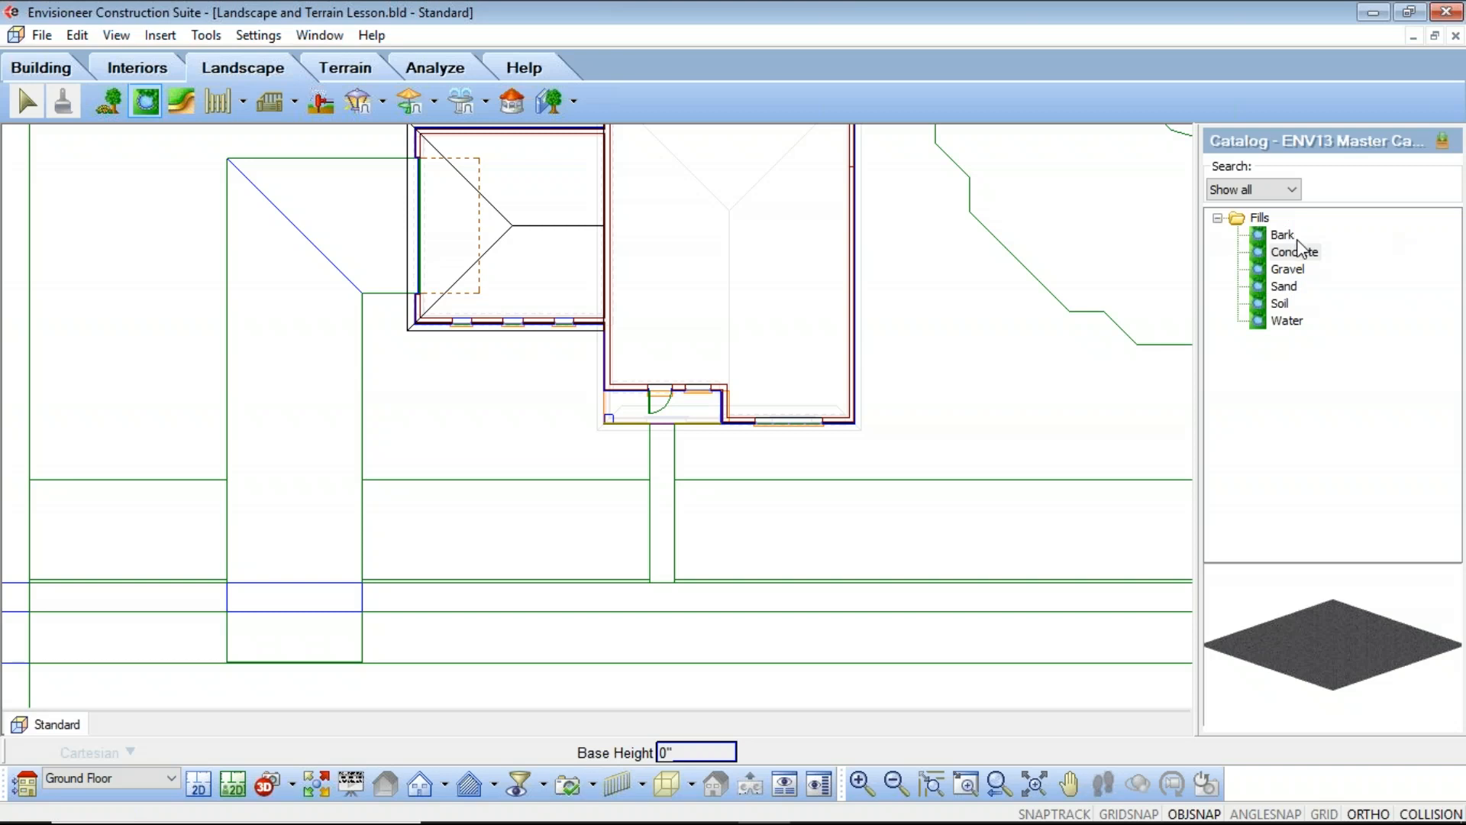
{"action": "left_click", "coordinate": [1280, 303]}
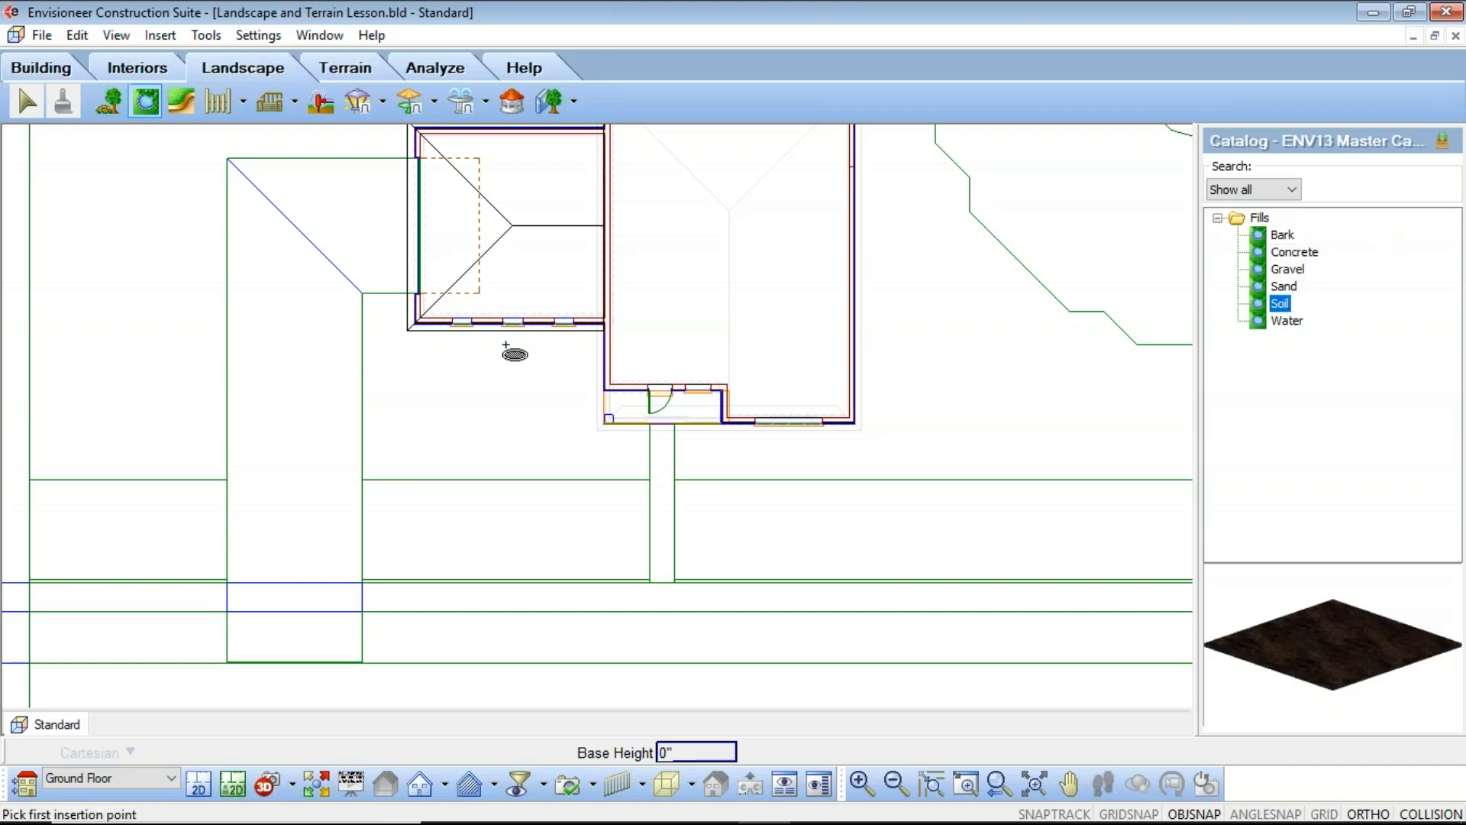
{"action": "left_click", "coordinate": [413, 327]}
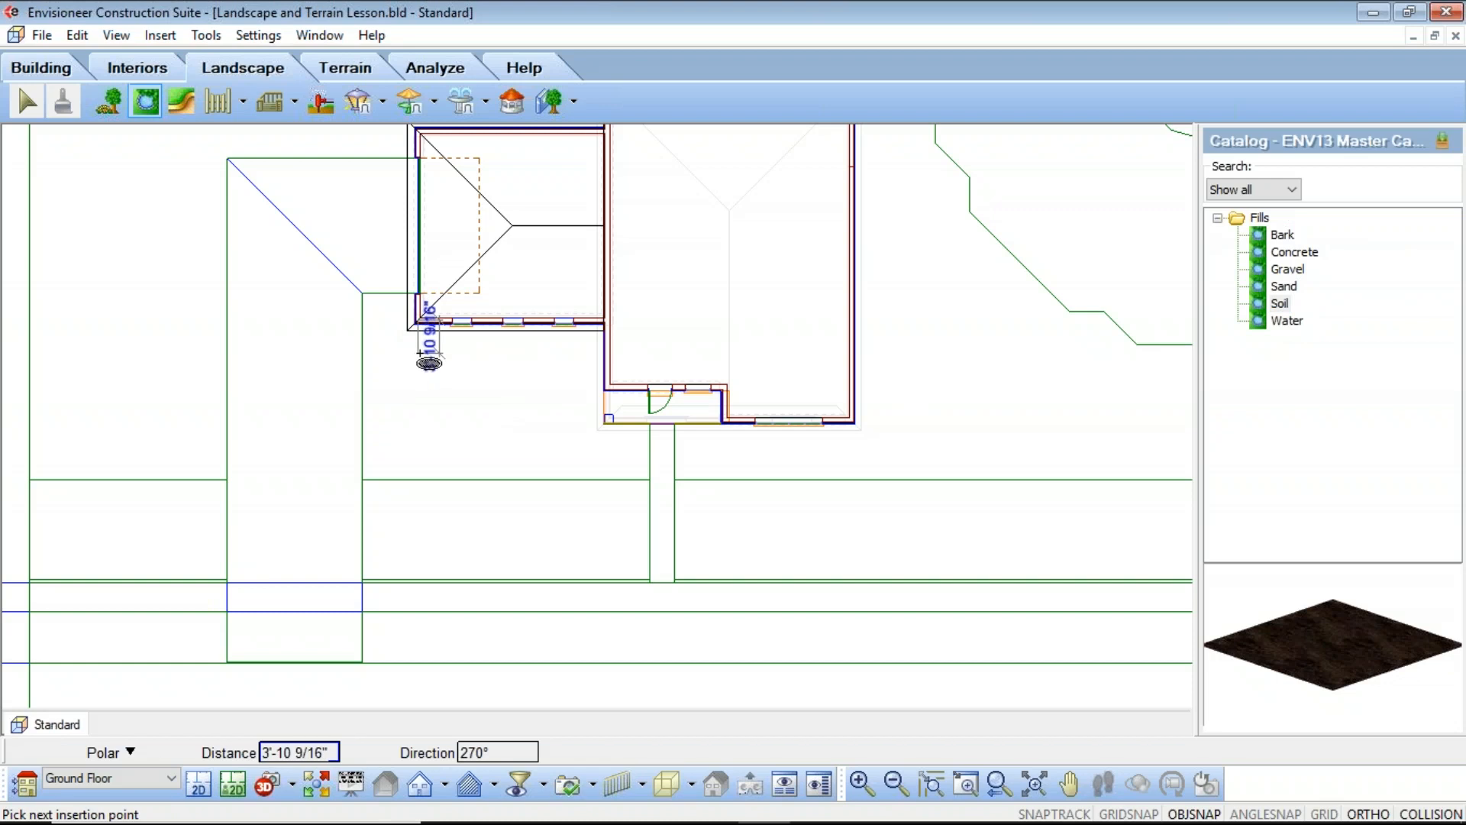
{"action": "left_click", "coordinate": [420, 358]}
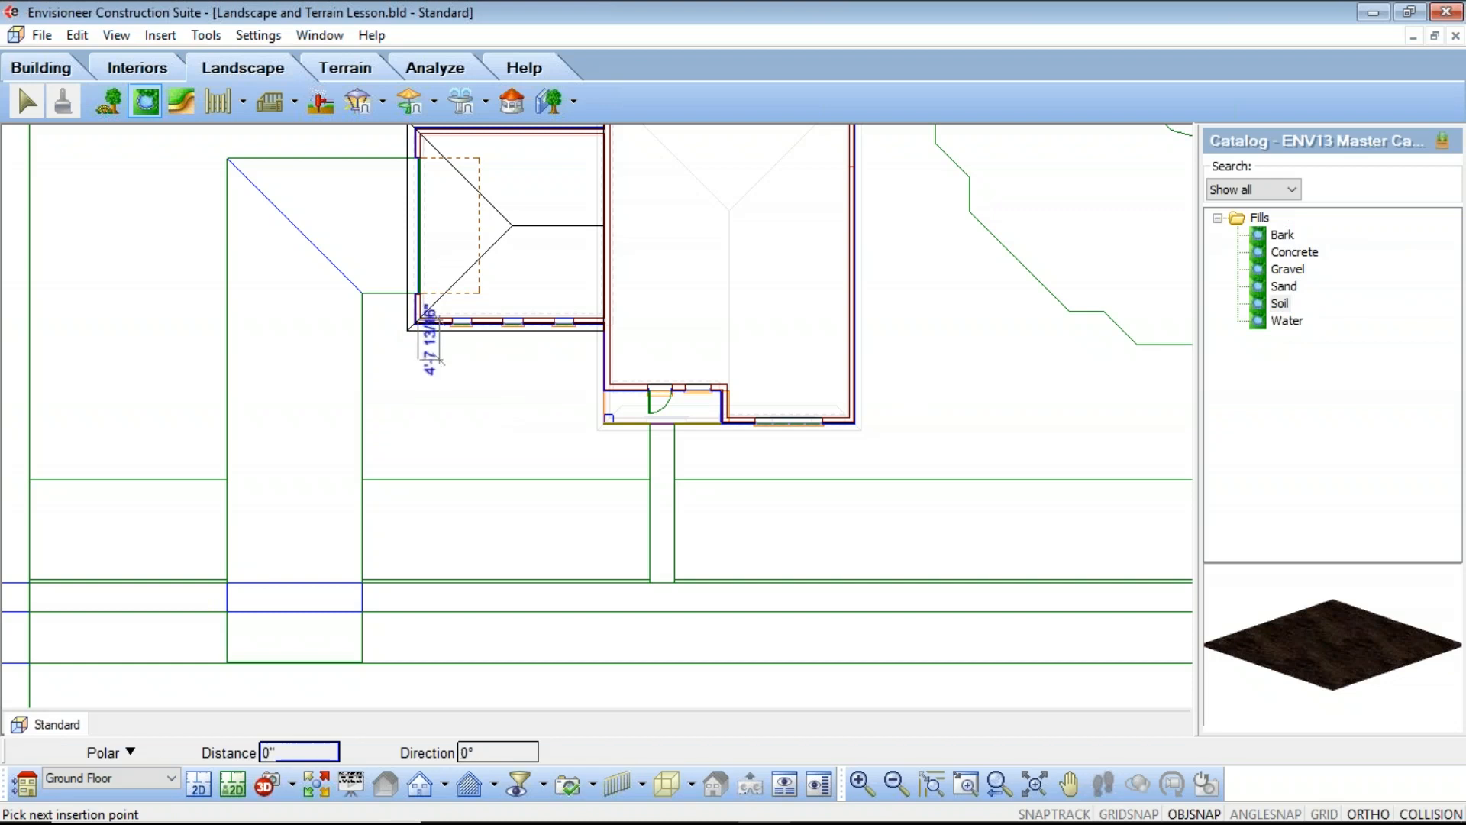
{"action": "left_click", "coordinate": [582, 378]}
{"action": "left_click", "coordinate": [574, 448]}
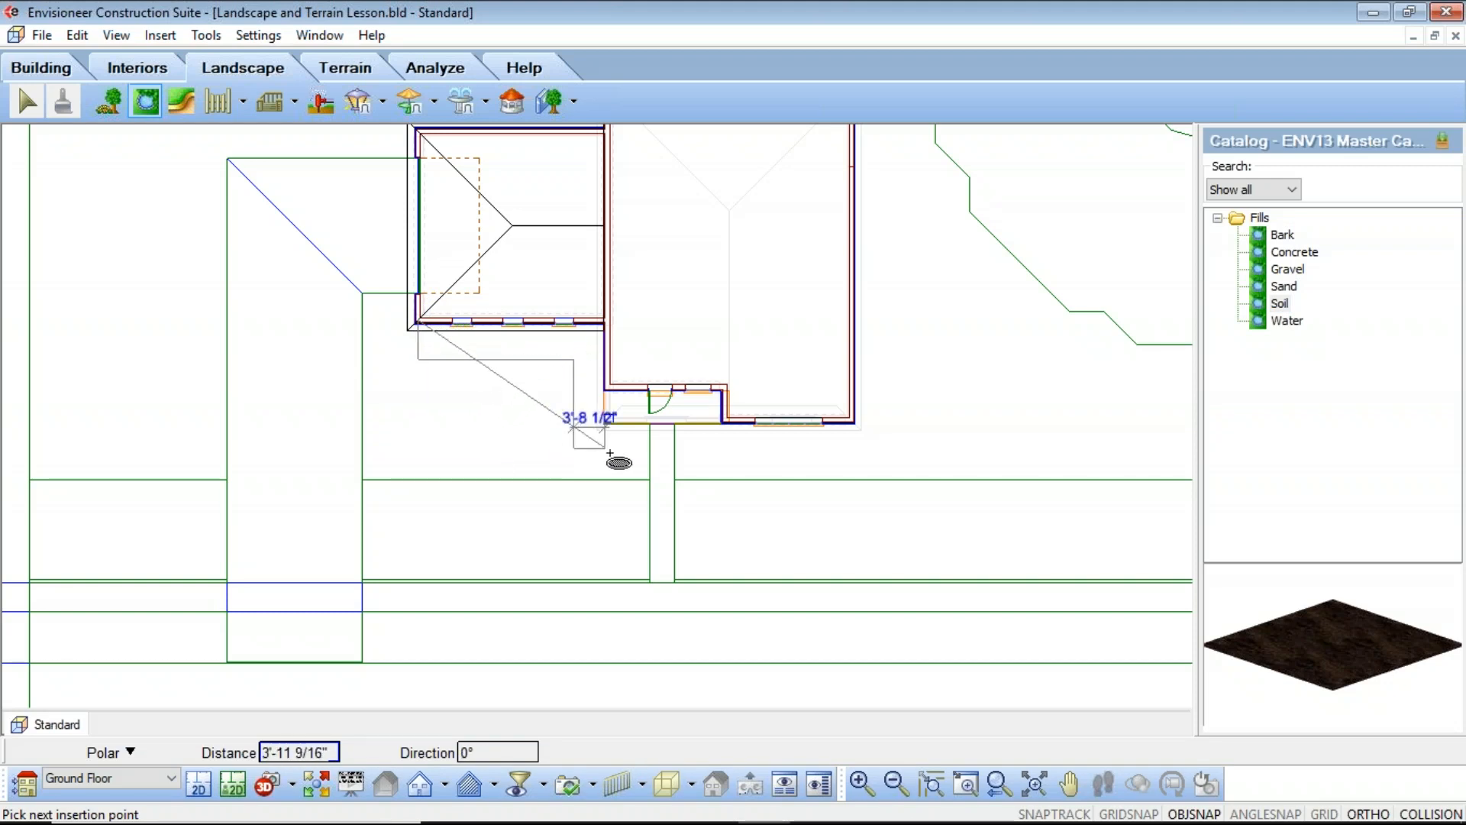
{"action": "left_click", "coordinate": [649, 424]}
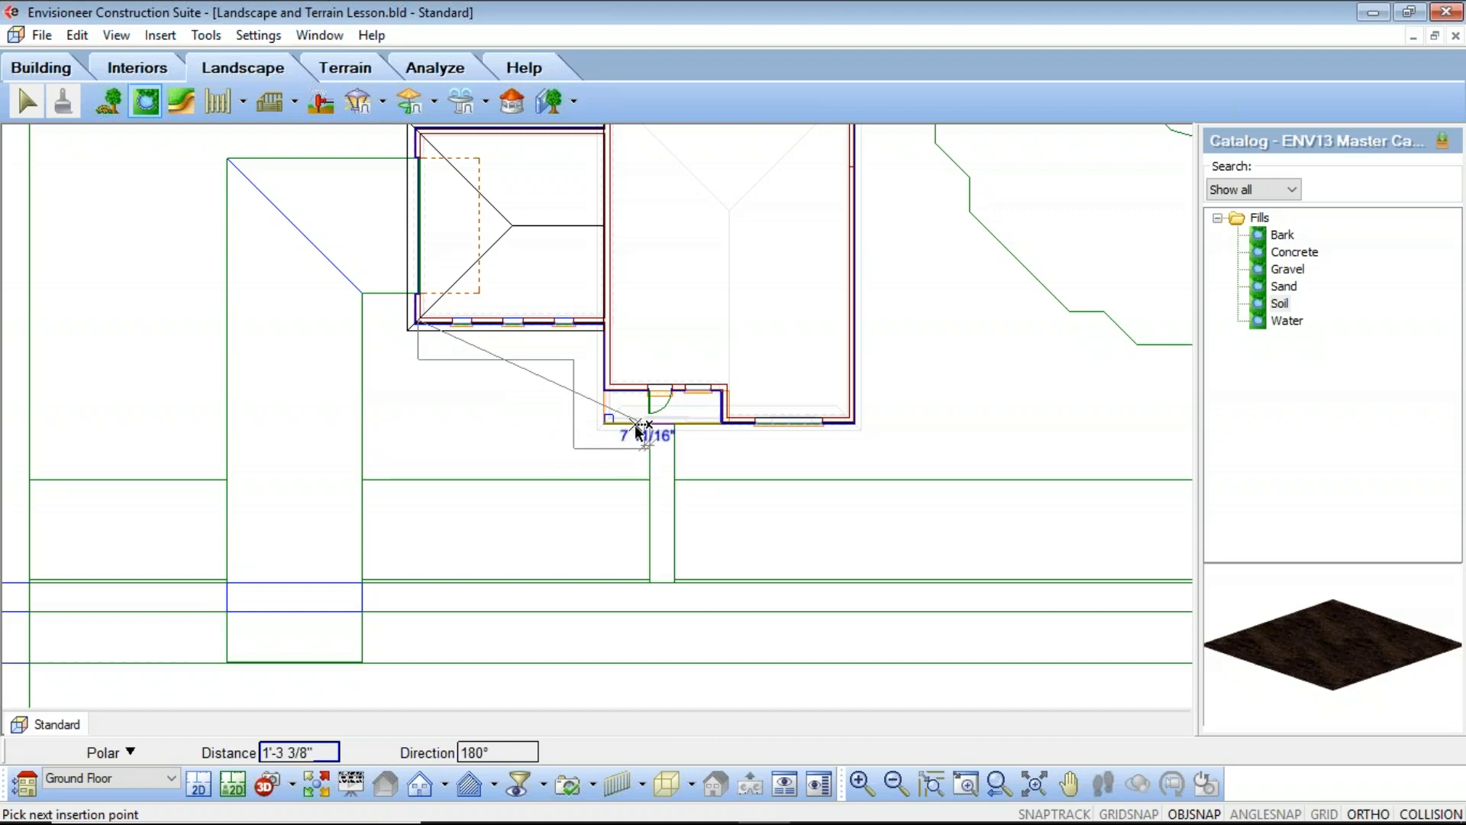
{"action": "left_click", "coordinate": [583, 424]}
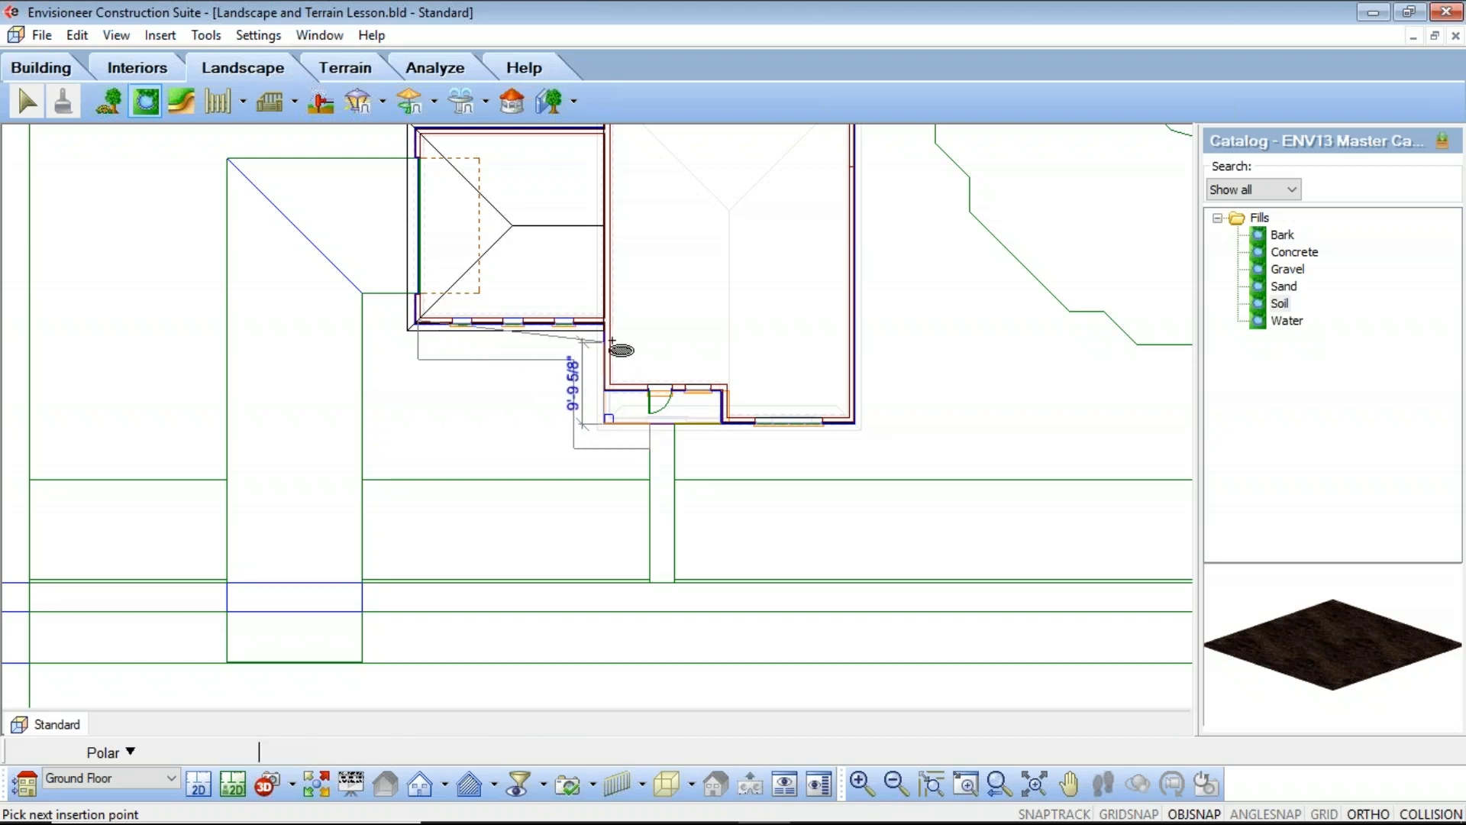
{"action": "left_click", "coordinate": [603, 324]}
{"action": "right_click", "coordinate": [604, 328]}
{"action": "left_click", "coordinate": [634, 359]}
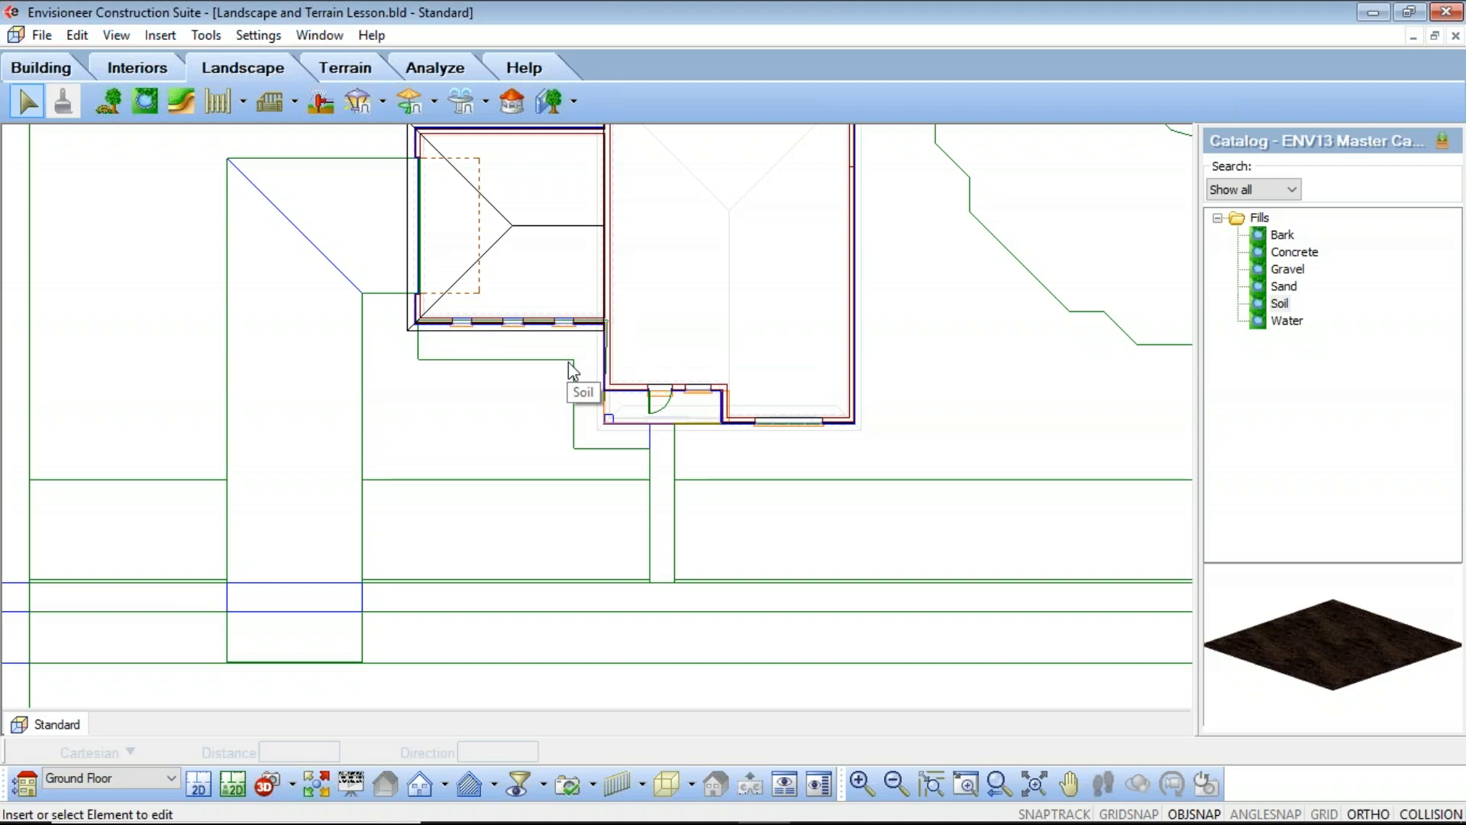
Inspect the soil bed in front of the house in the 3D Perspective view and return to the 2D plan
{"action": "left_click", "coordinate": [293, 784]}
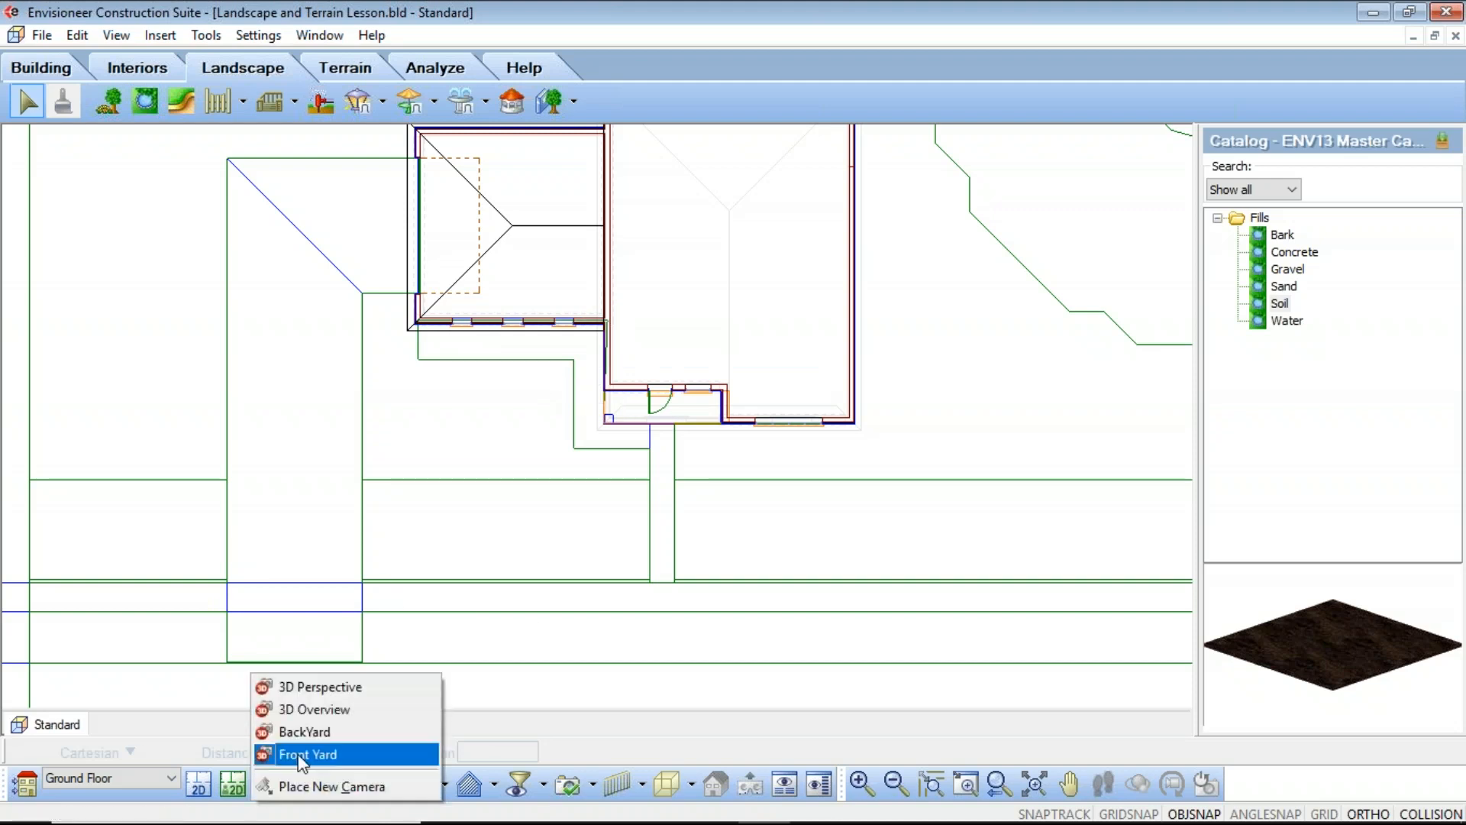
{"action": "left_click", "coordinate": [317, 691]}
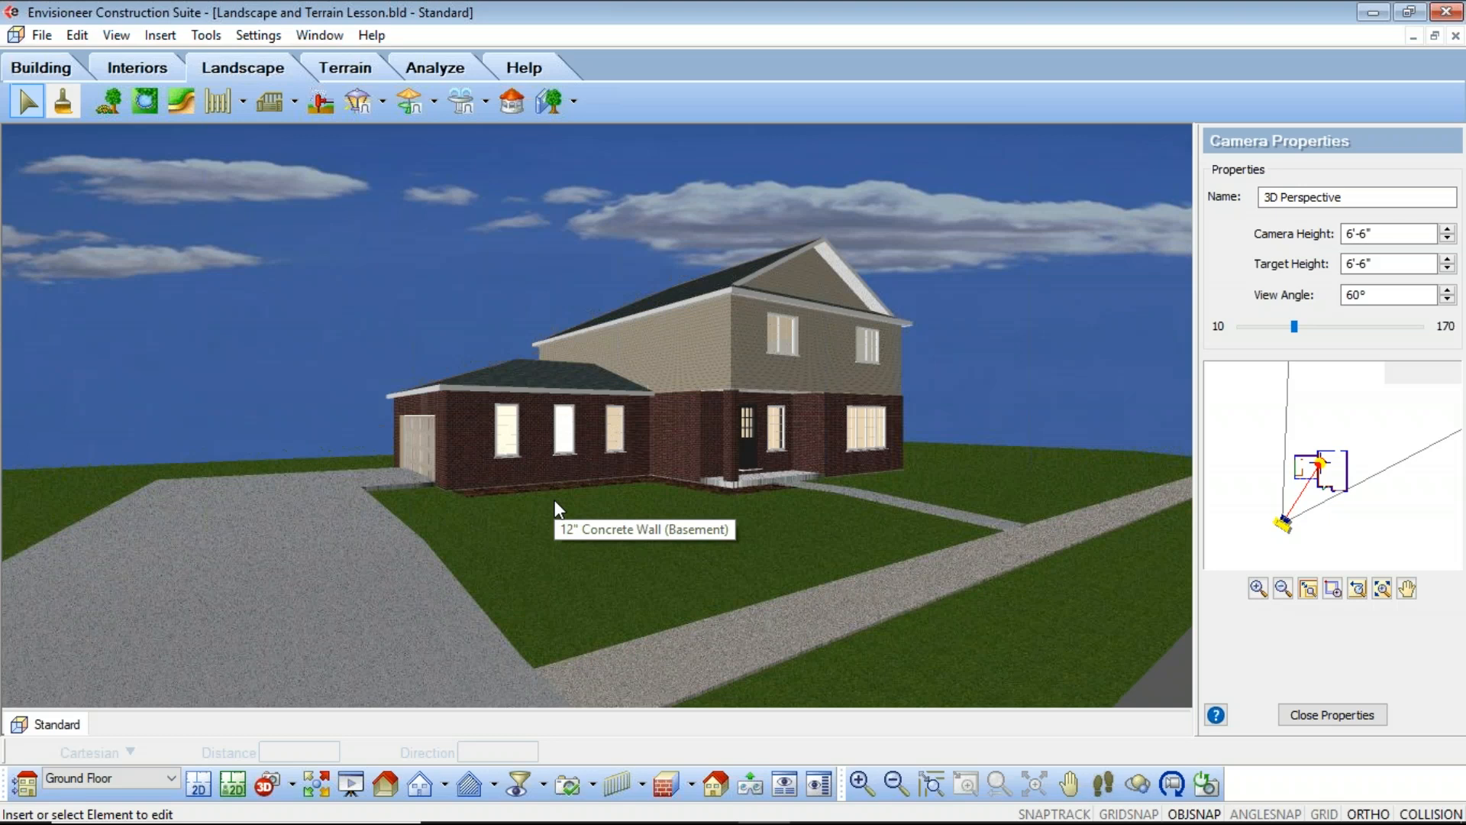
{"action": "left_click", "coordinate": [201, 787]}
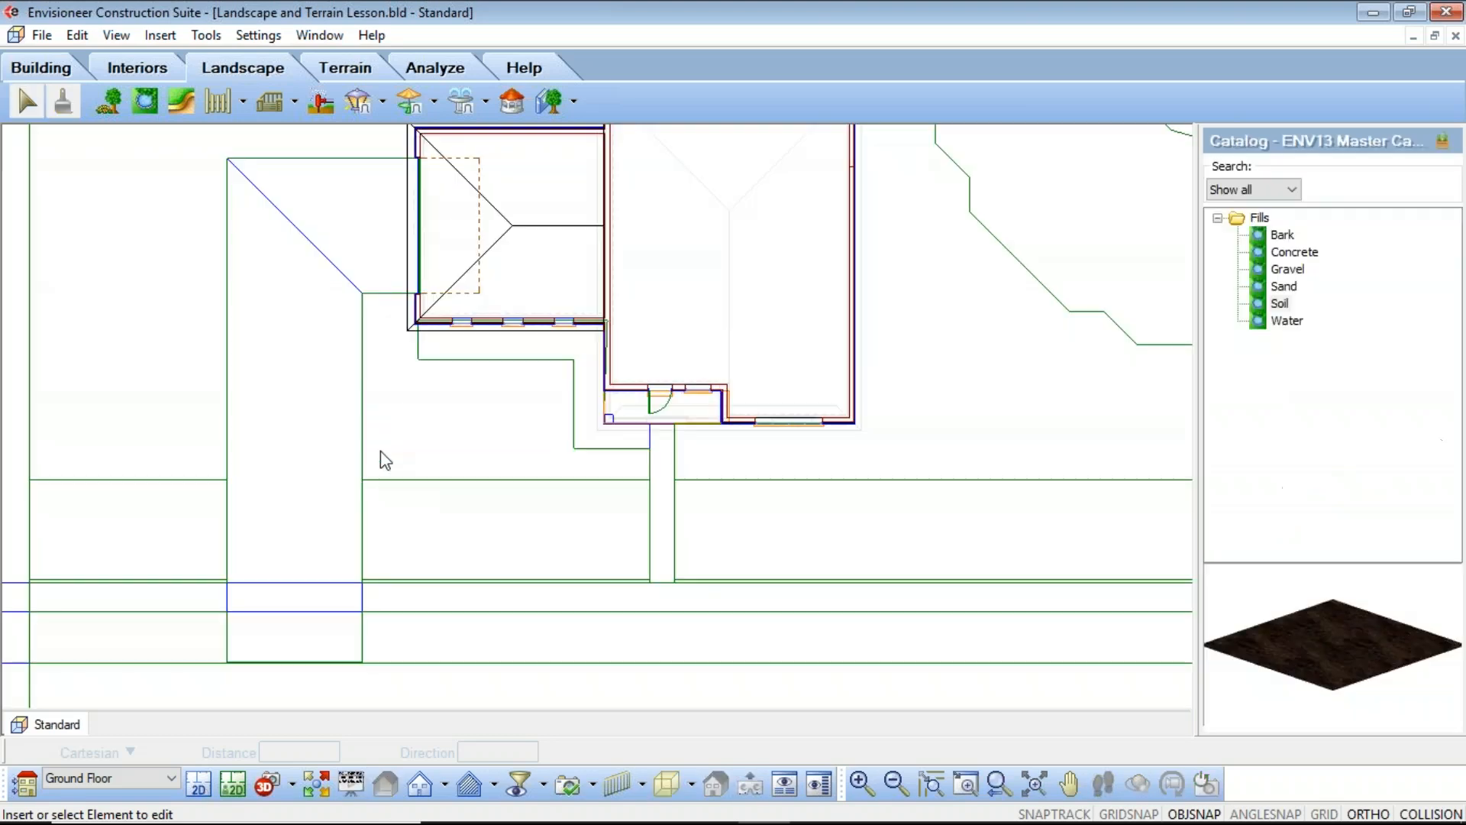
Curve the soil fill's long edge in front of the garage outward, away from the wall
{"action": "left_click", "coordinate": [472, 371]}
{"action": "scroll", "coordinate": [473, 372], "scroll_direction": "up", "scroll_amount": 2}
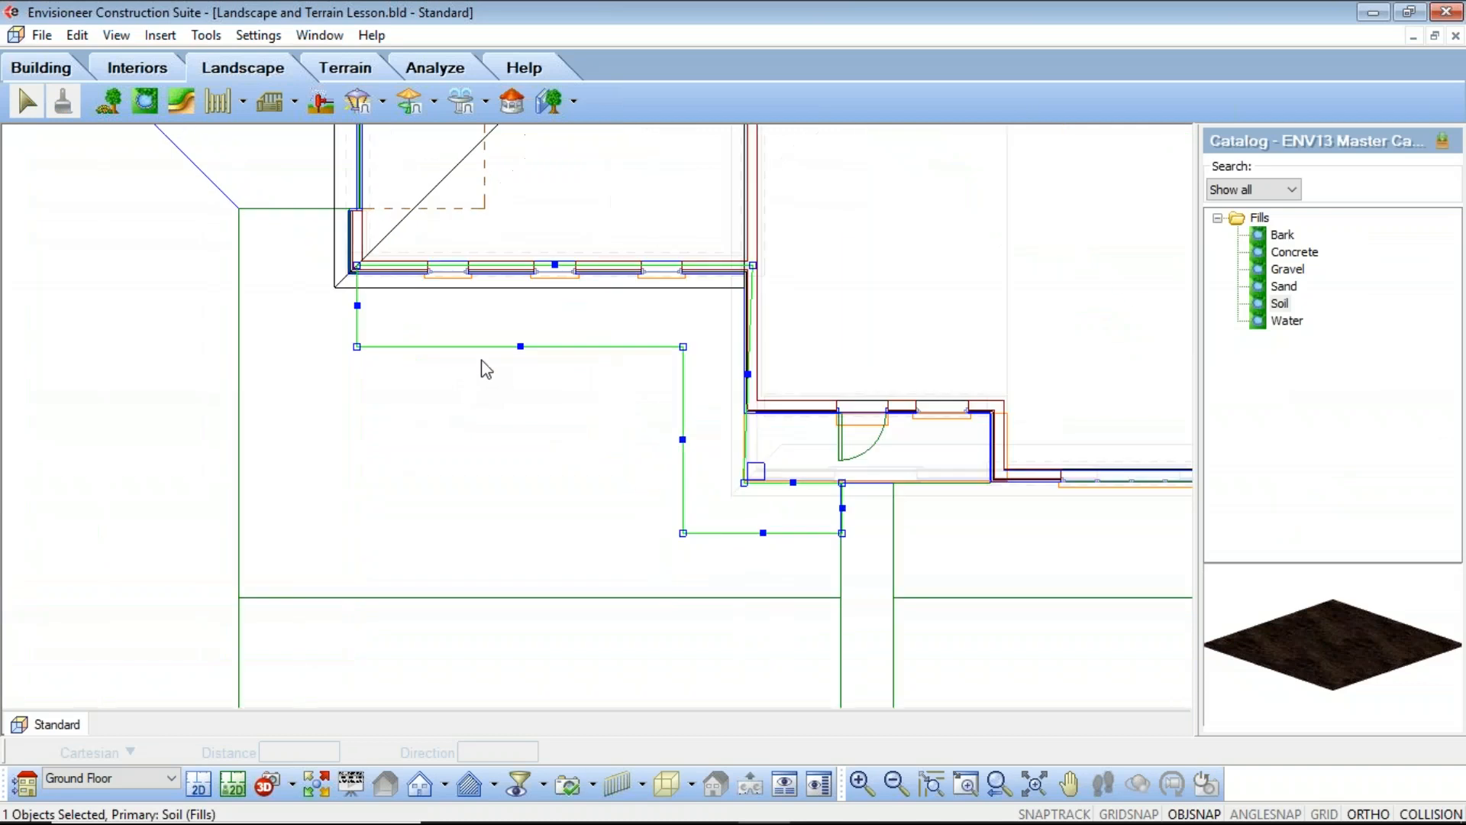
{"action": "right_click", "coordinate": [482, 360]}
{"action": "left_click", "coordinate": [532, 603]}
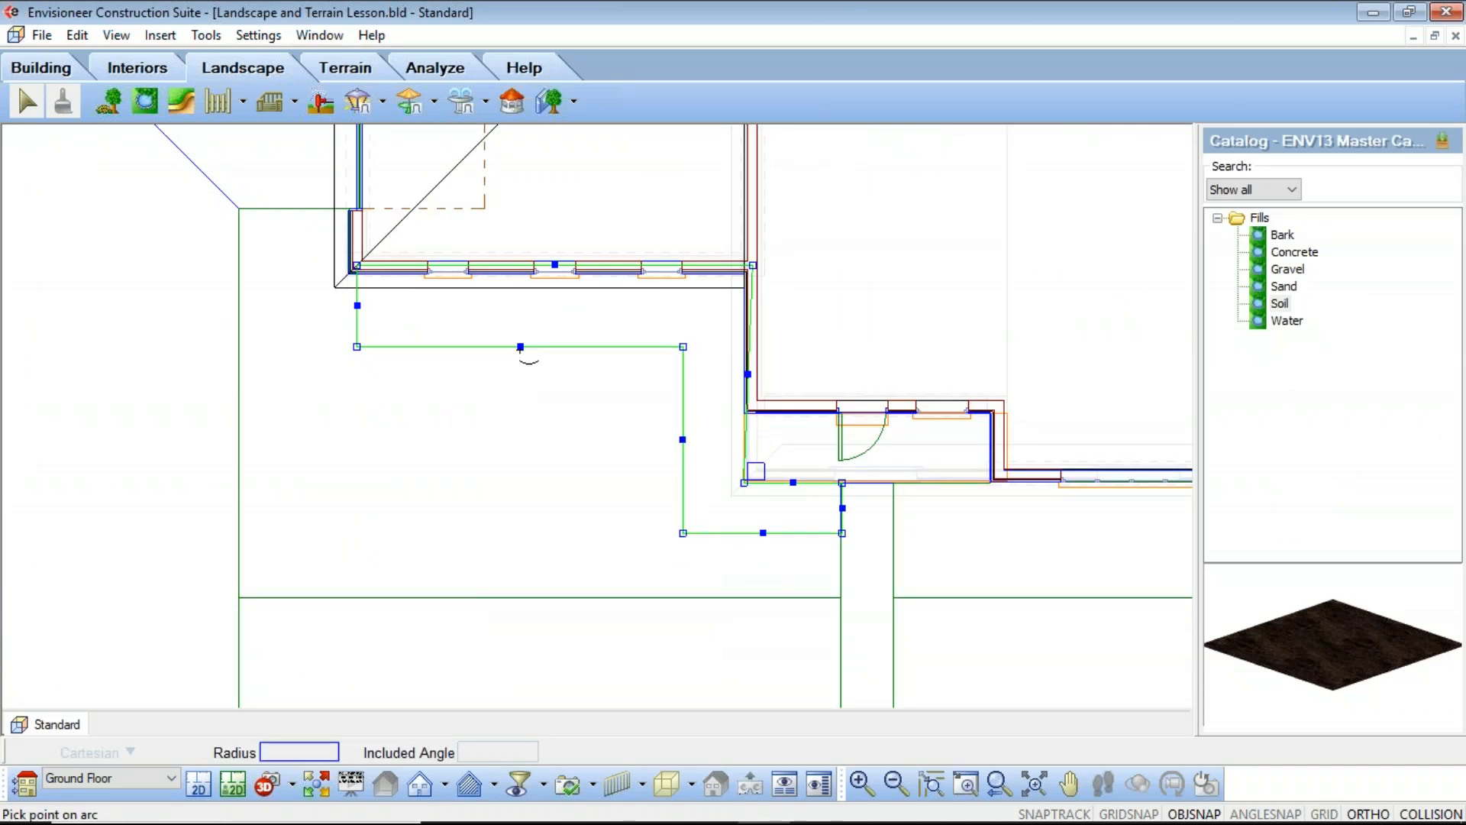
{"action": "left_click", "coordinate": [523, 348]}
{"action": "left_click", "coordinate": [520, 385]}
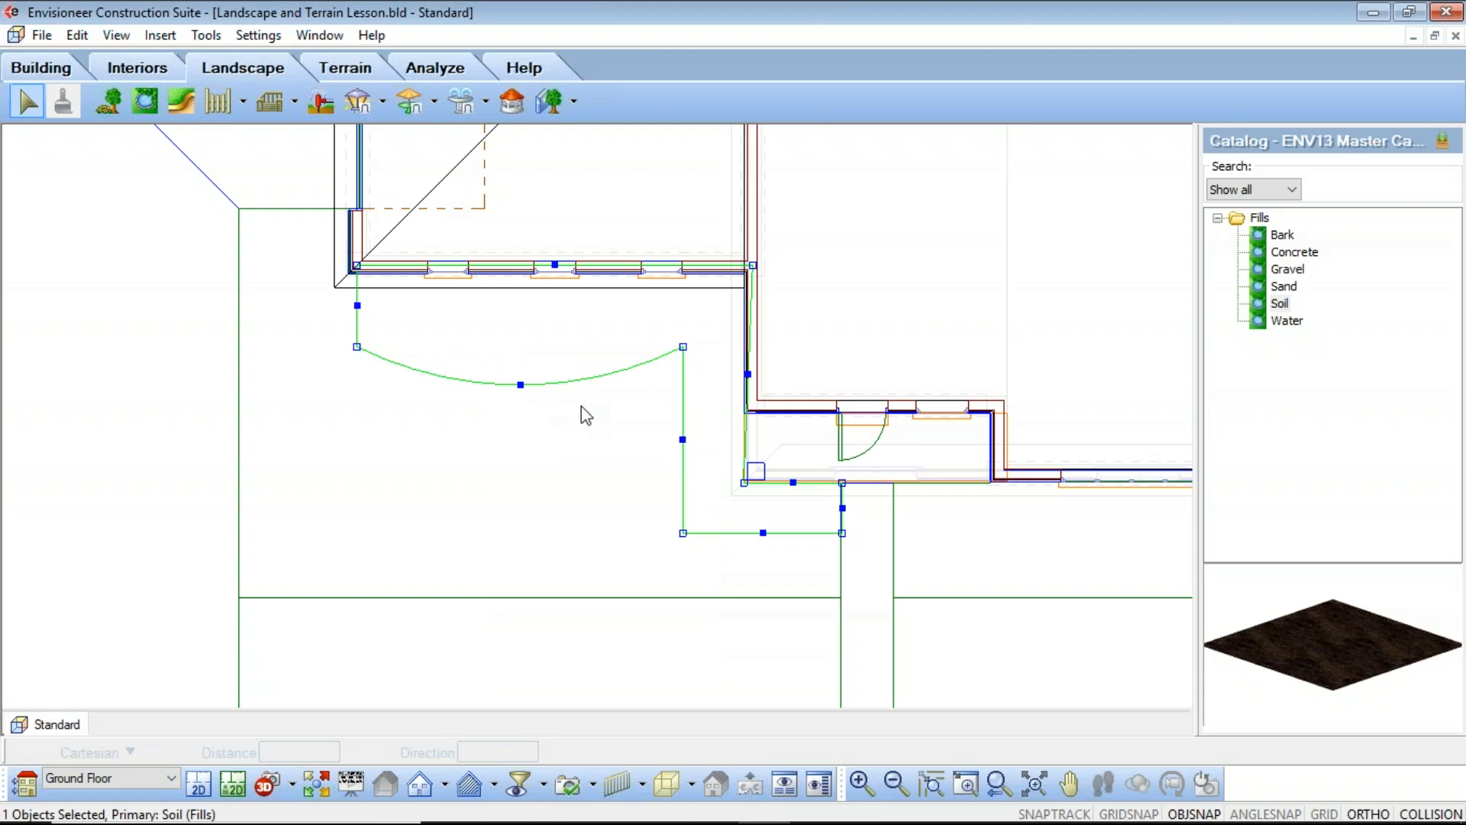
Curve the soil fill's long garage-side edge and the adjoining edge beside the porch inward, toward the house
{"action": "right_click", "coordinate": [524, 402]}
{"action": "left_click", "coordinate": [578, 645]}
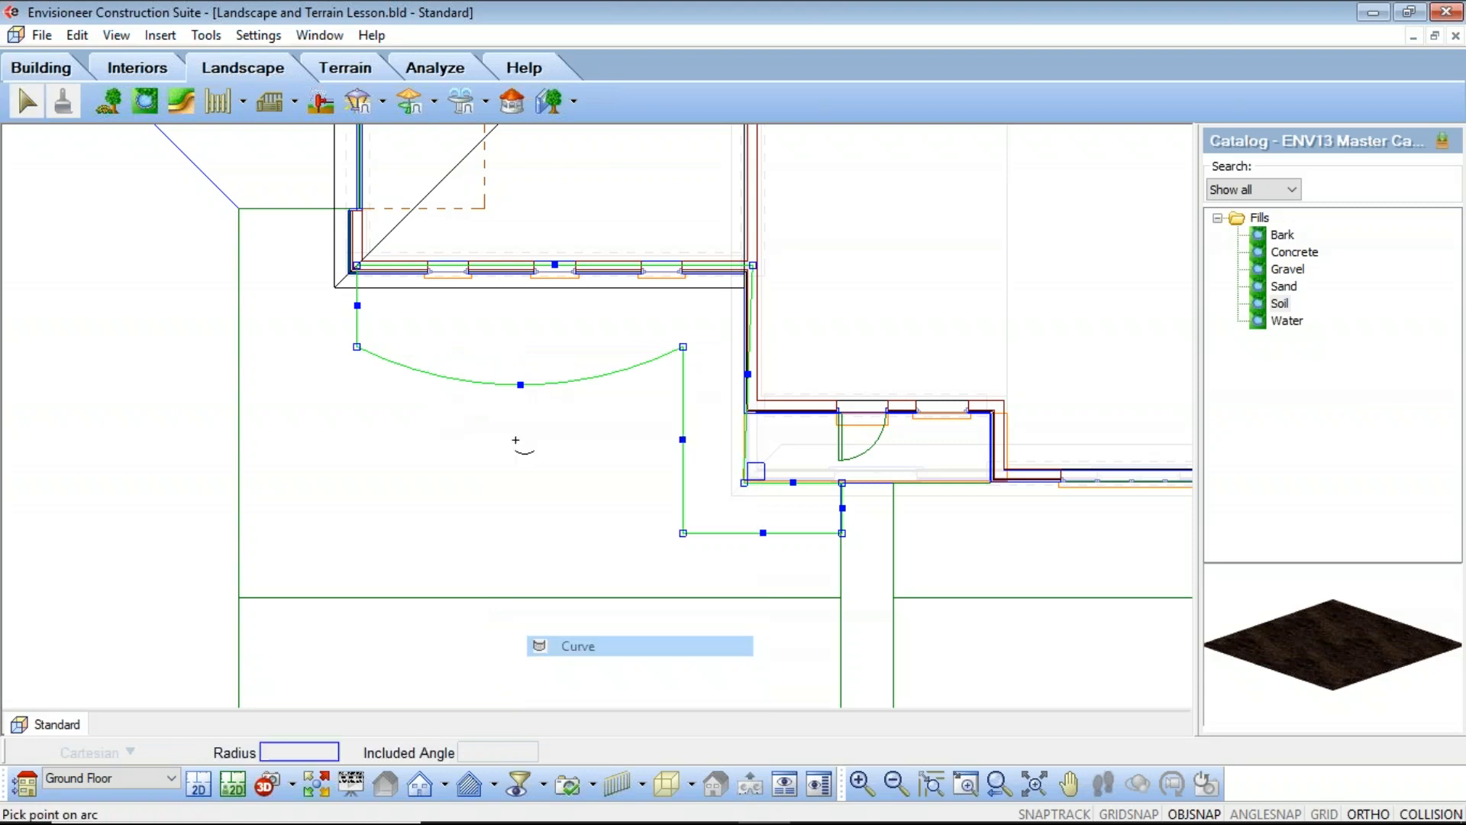
{"action": "left_click", "coordinate": [521, 385]}
{"action": "left_click", "coordinate": [527, 332]}
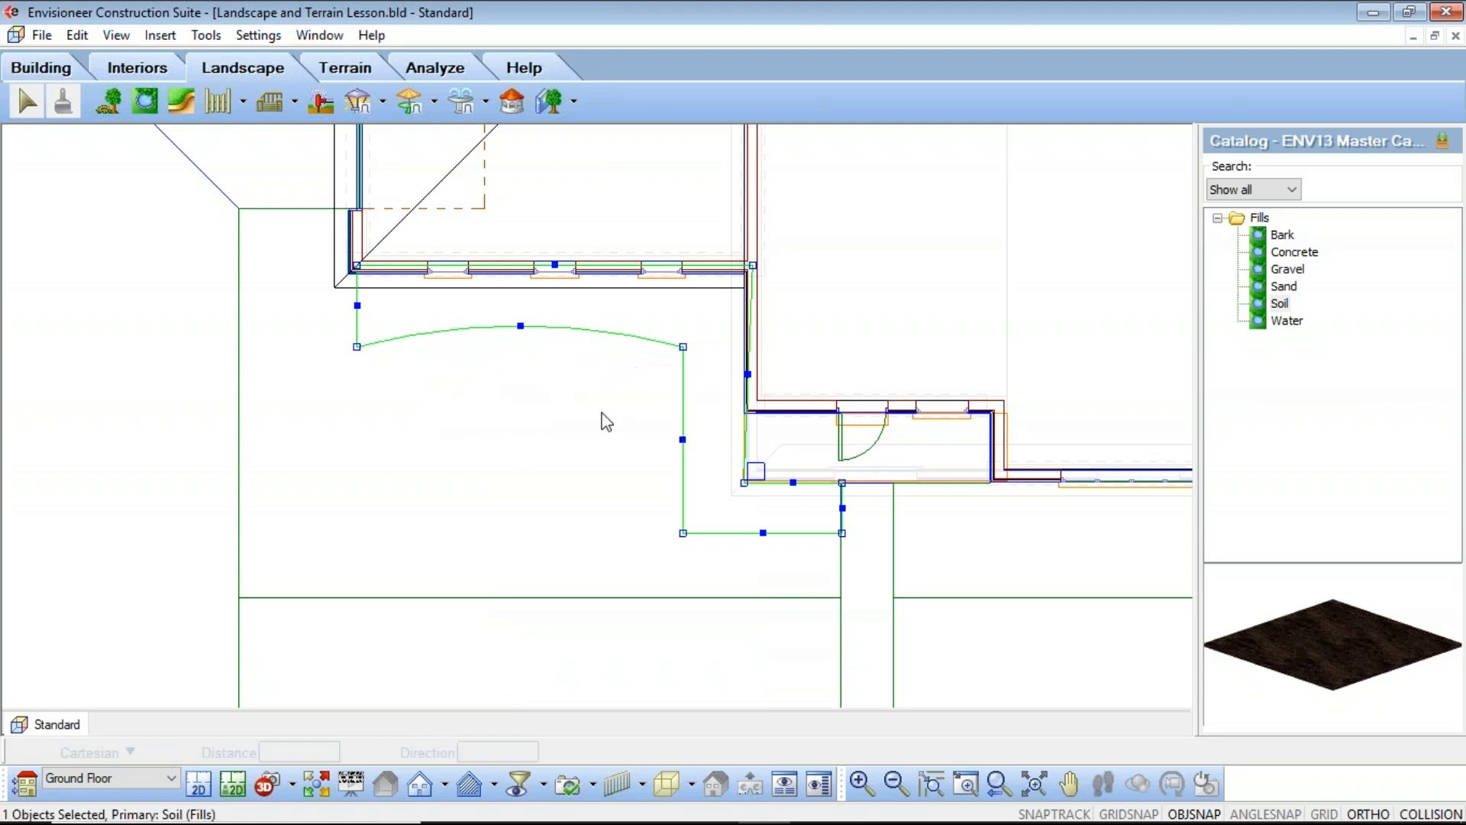
{"action": "right_click", "coordinate": [672, 474]}
{"action": "left_click", "coordinate": [725, 717]}
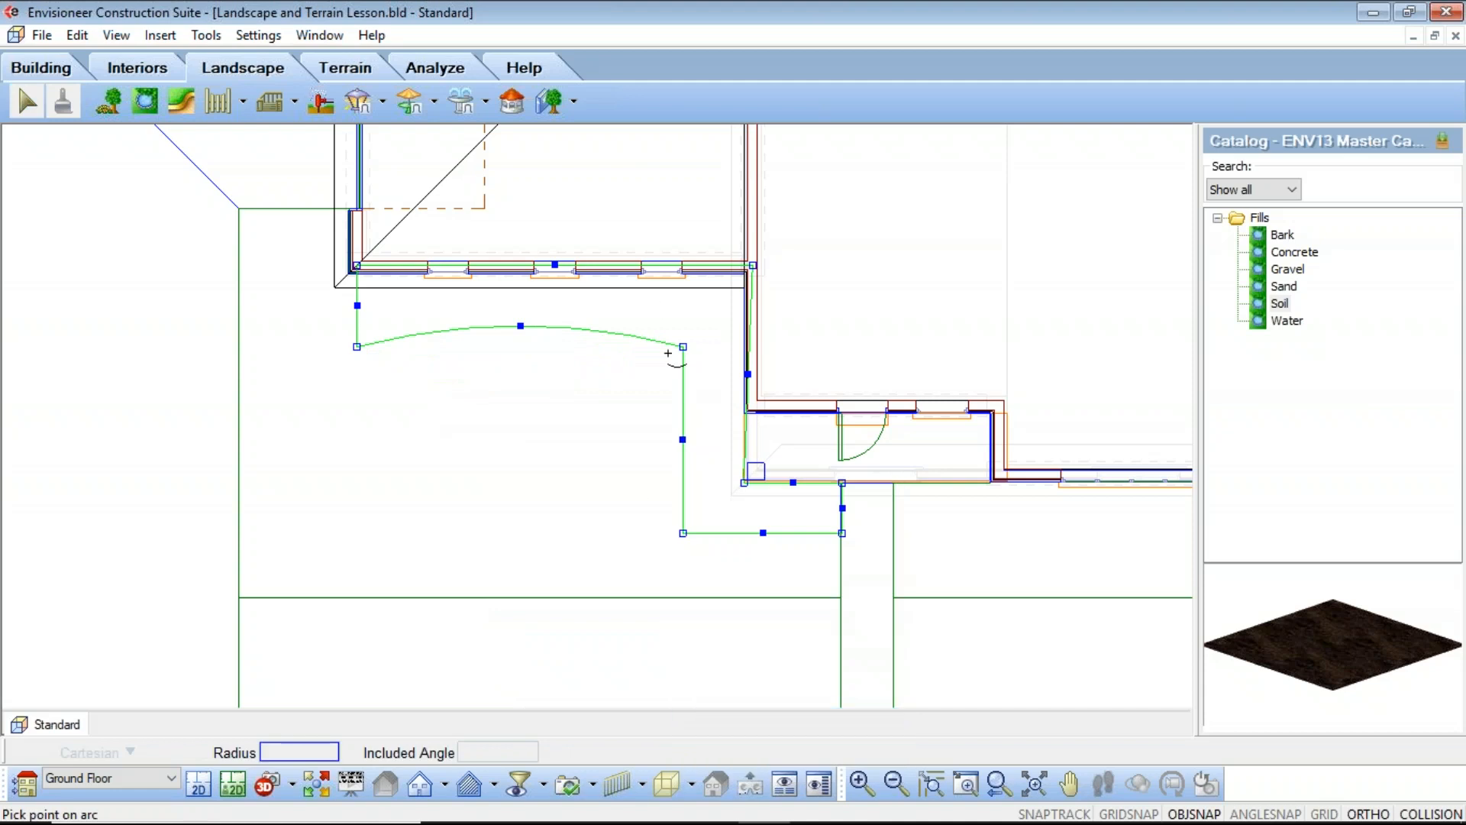
{"action": "left_click", "coordinate": [682, 440]}
{"action": "left_click", "coordinate": [701, 440]}
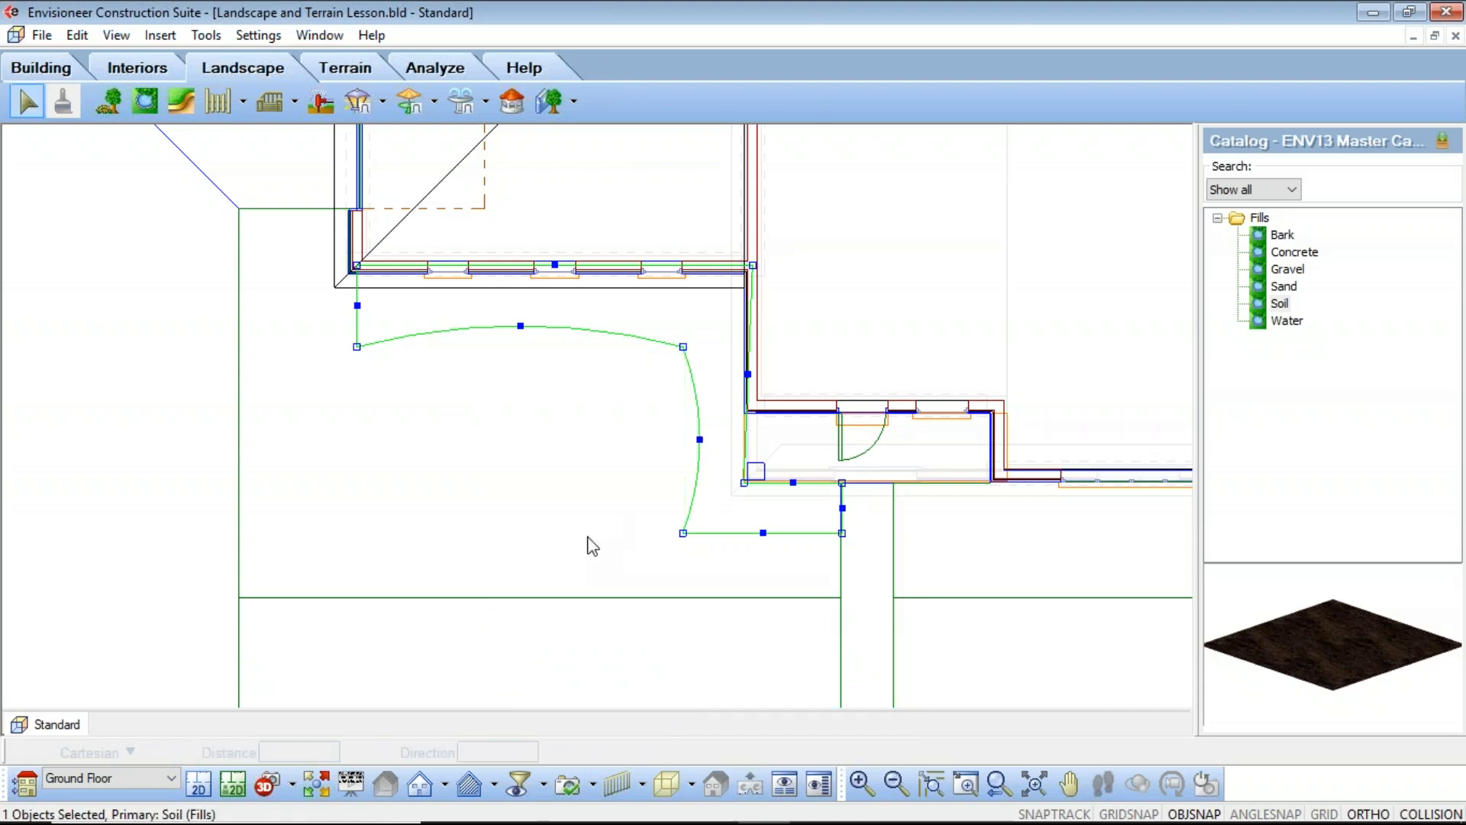
Curve the soil fill's short front edge beside the walkway outward into a deep arc and deselect the fill
{"action": "right_click", "coordinate": [696, 608]}
{"action": "left_click", "coordinate": [755, 533]}
{"action": "left_click", "coordinate": [766, 534]}
{"action": "left_click", "coordinate": [763, 582]}
{"action": "key", "text": "Escape"}
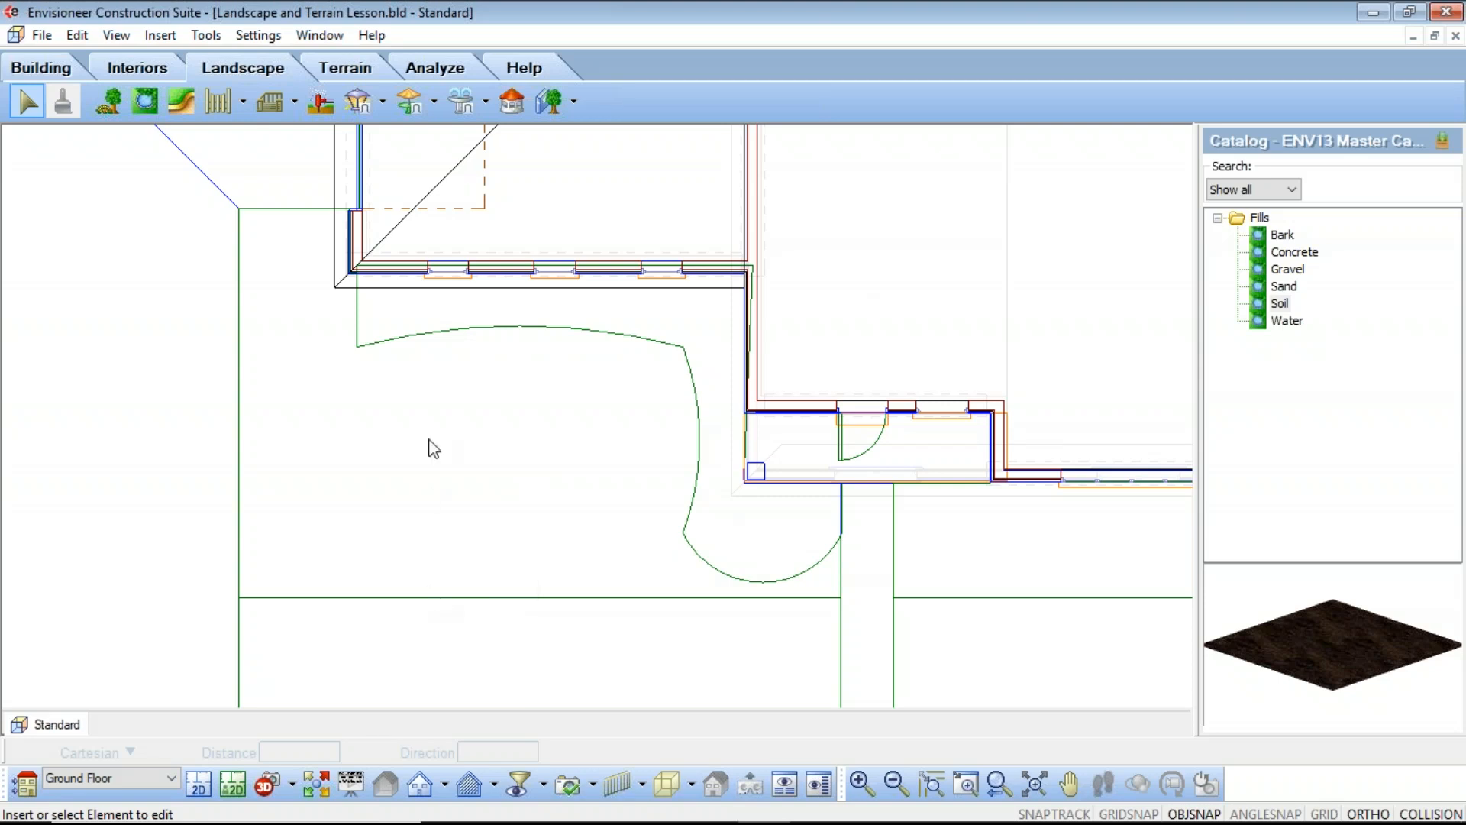
Create a new project from the template 1-New Home Standard Construction (ft & in).bld
{"action": "scroll", "coordinate": [447, 450], "scroll_direction": "down", "scroll_amount": 3}
{"action": "scroll", "coordinate": [446, 449], "scroll_direction": "down", "scroll_amount": 3}
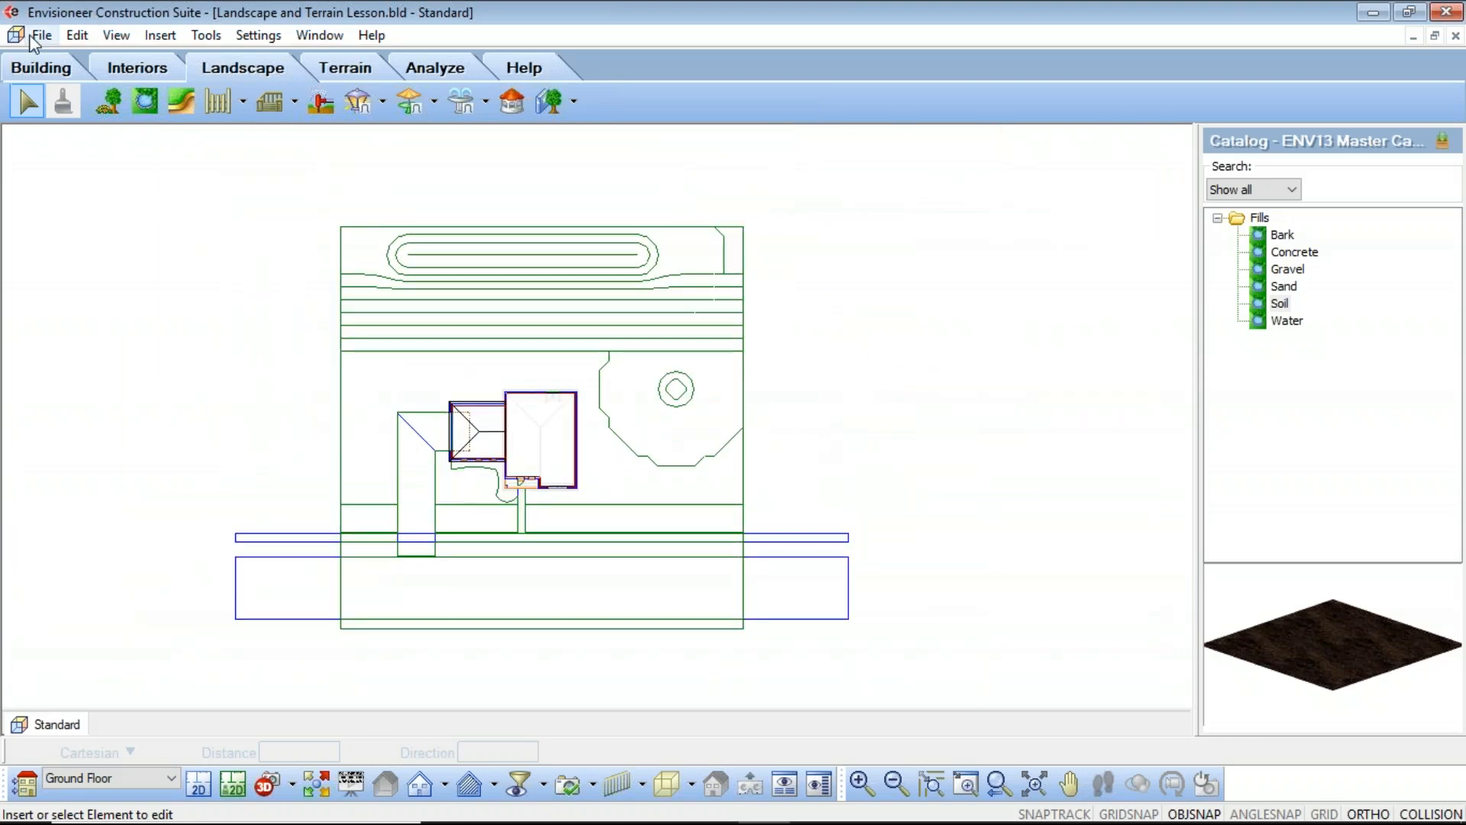
{"action": "left_click", "coordinate": [42, 35]}
{"action": "left_click", "coordinate": [81, 63]}
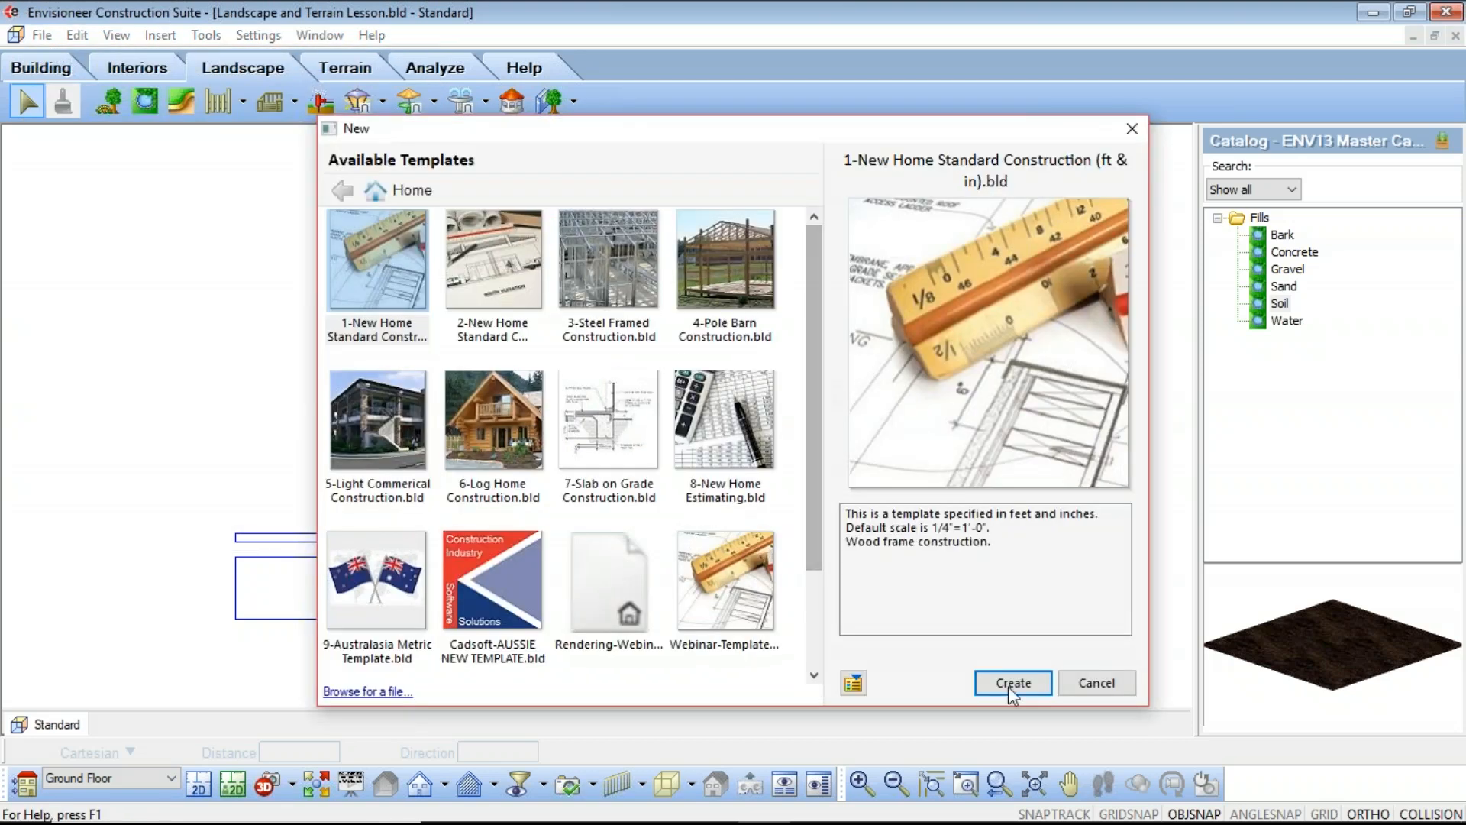
{"action": "left_click", "coordinate": [992, 682]}
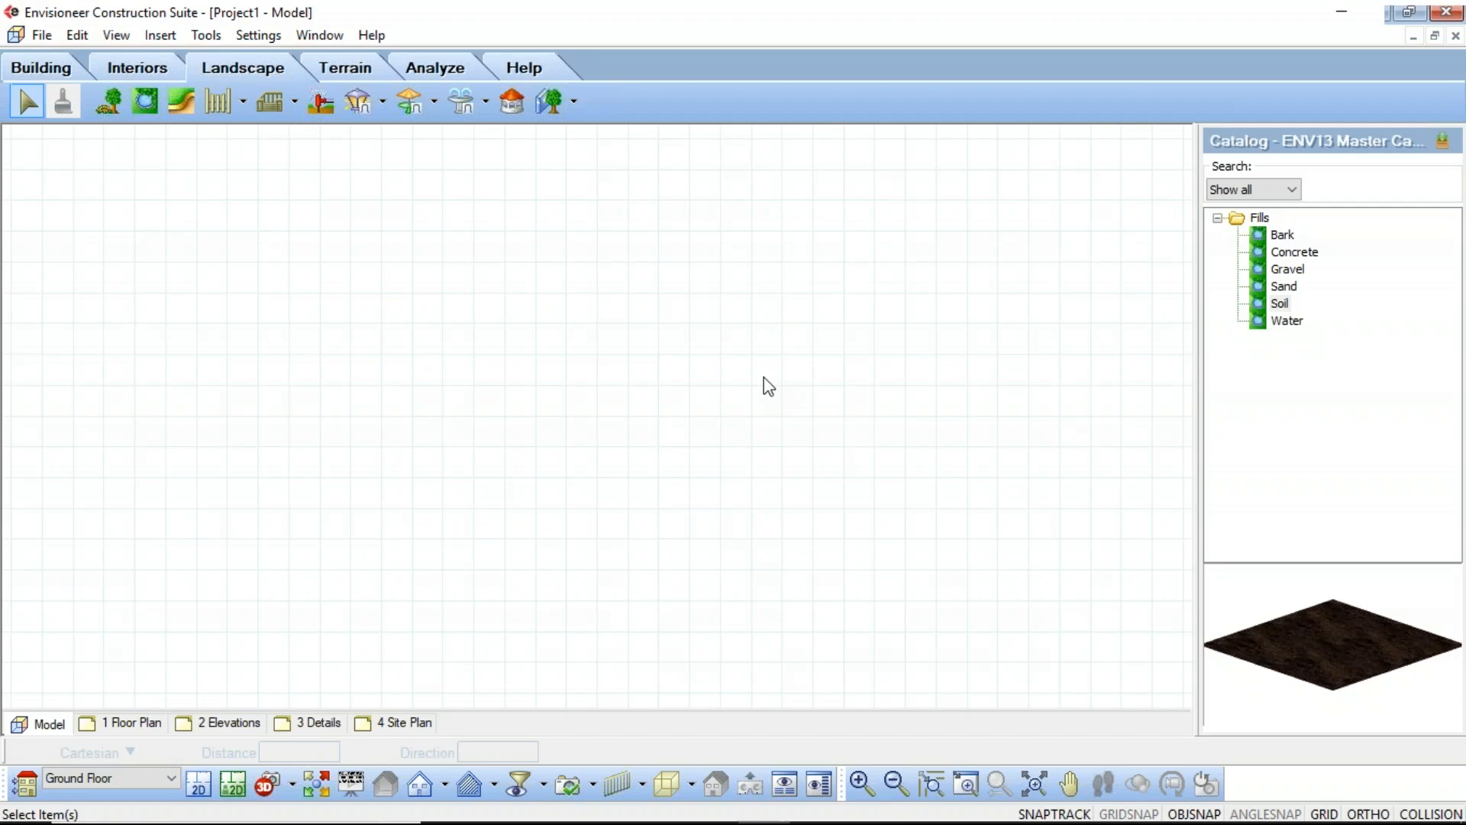
Start a terrain data import and accept converting the current terrain to a Triangulated Irregular Network (TIN) mesh
{"action": "left_click", "coordinate": [344, 69]}
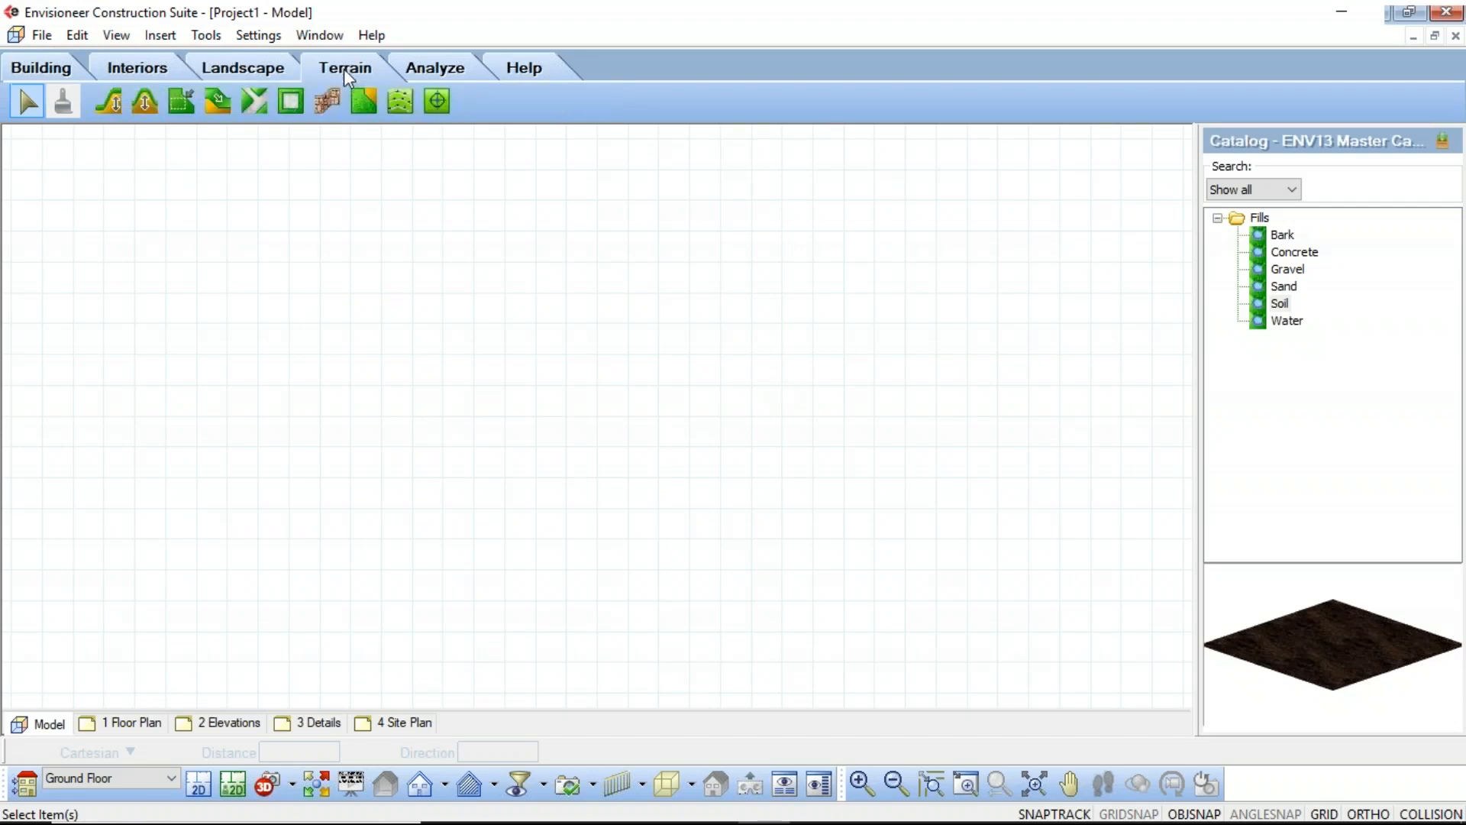
{"action": "left_click", "coordinate": [397, 97]}
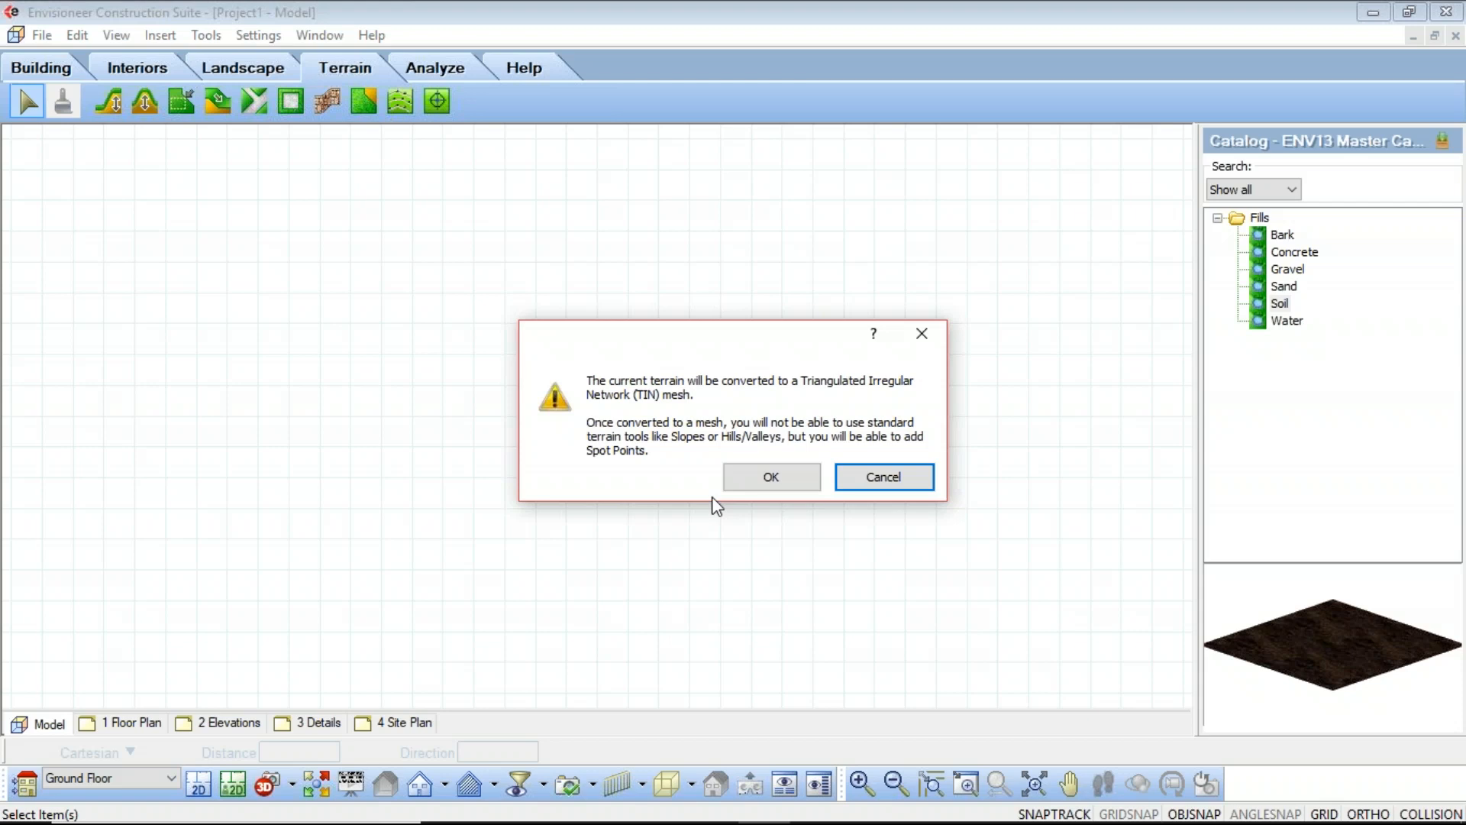
{"action": "left_click", "coordinate": [750, 472]}
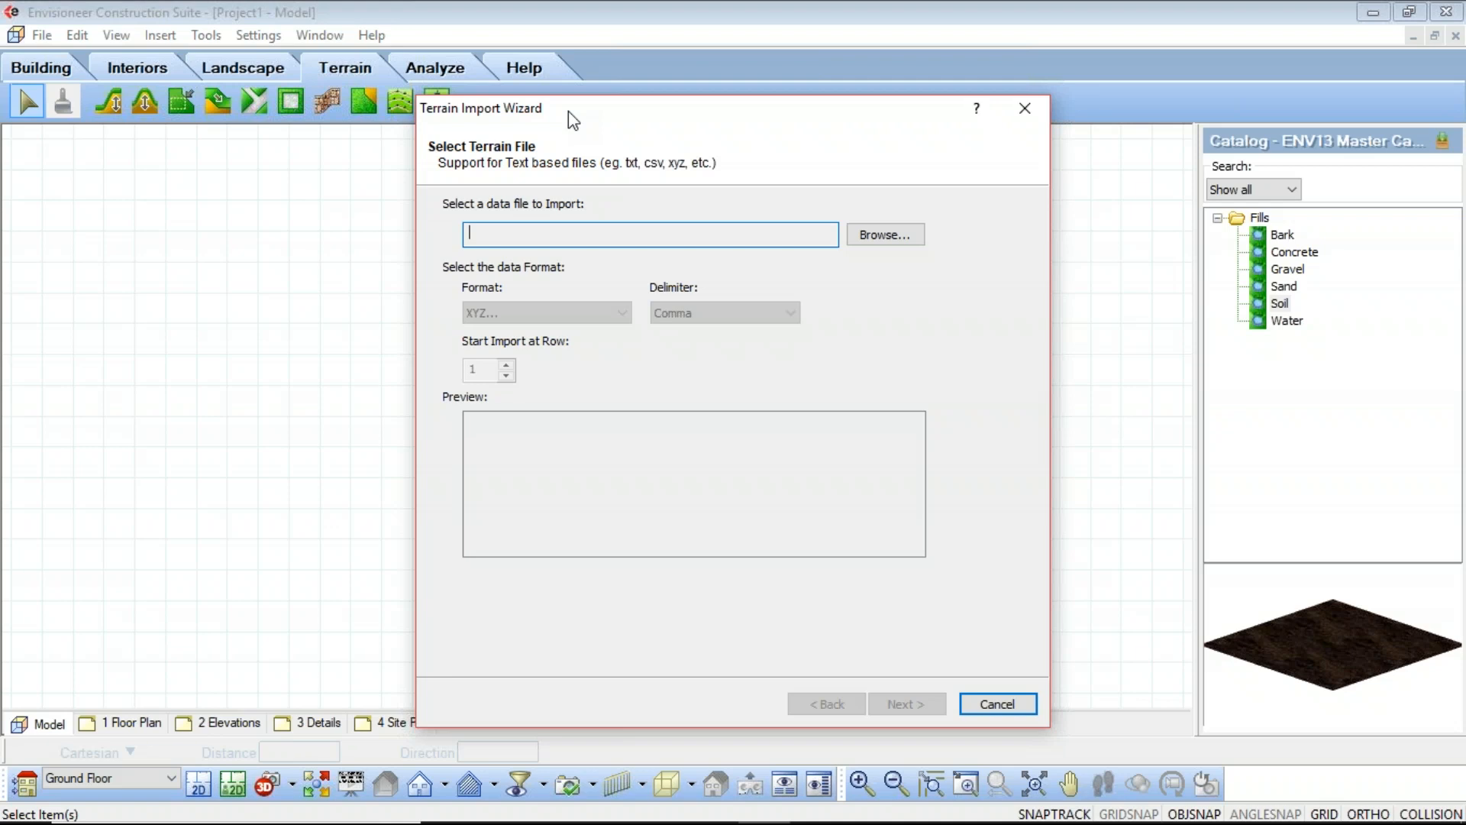
Load the Desktop file grid_contour.xyz as the terrain data, filtering for the Coordinates X, Y, and Z (*.xyz) file type
{"action": "left_click", "coordinate": [885, 239]}
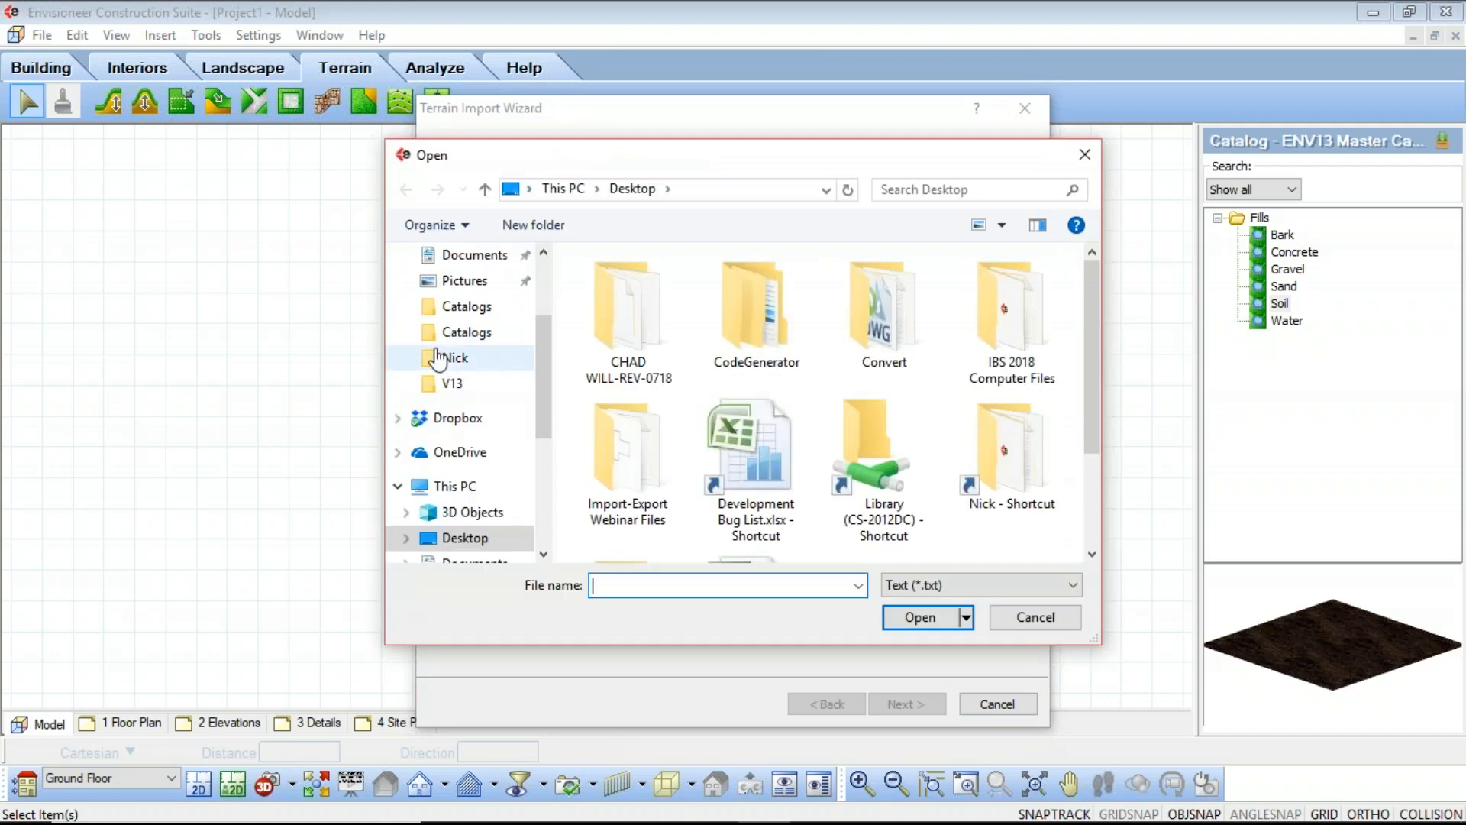
{"action": "left_click", "coordinate": [969, 586]}
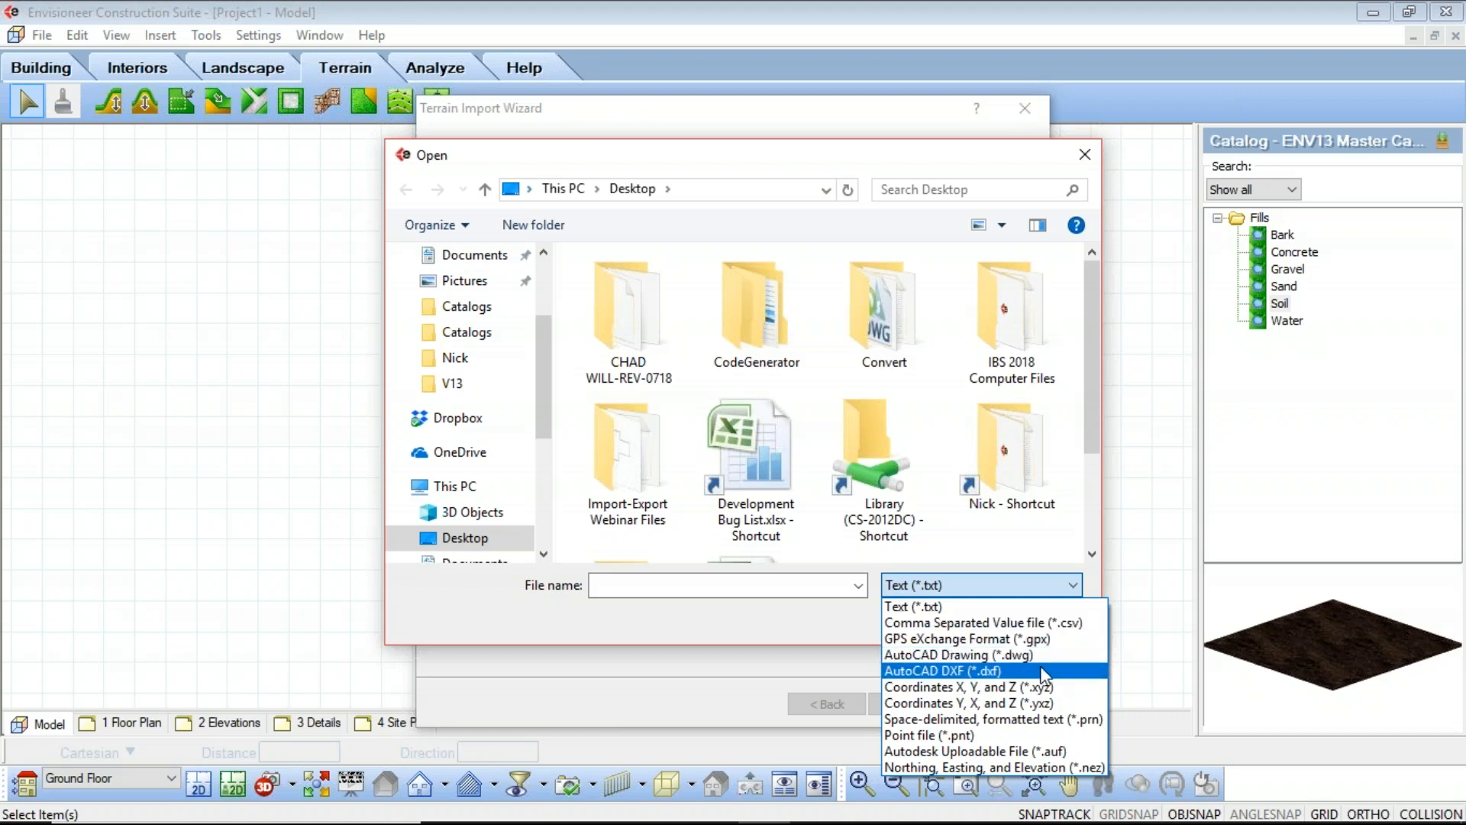
{"action": "left_click", "coordinate": [922, 689]}
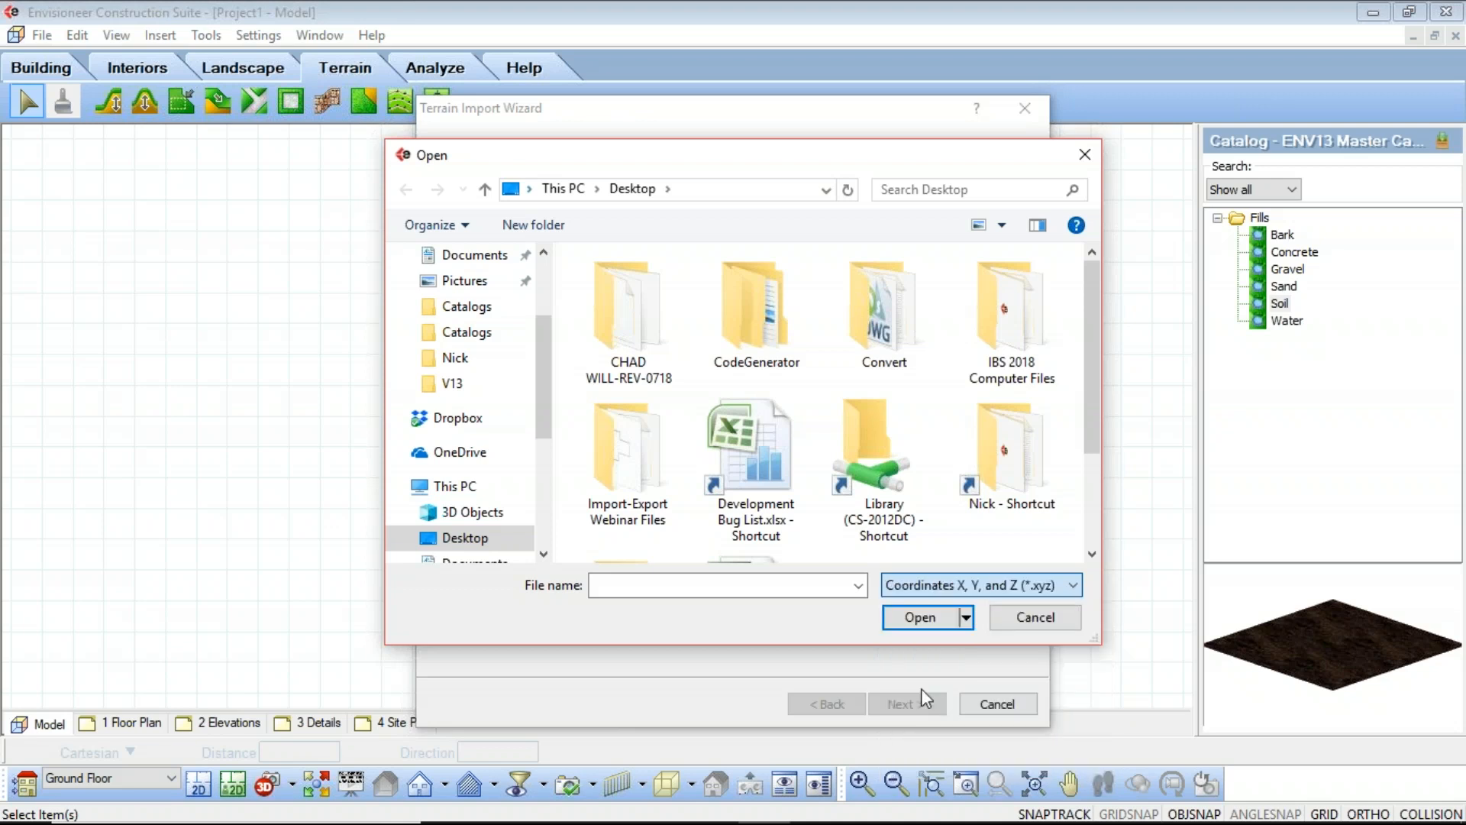
{"action": "left_click", "coordinate": [1062, 590]}
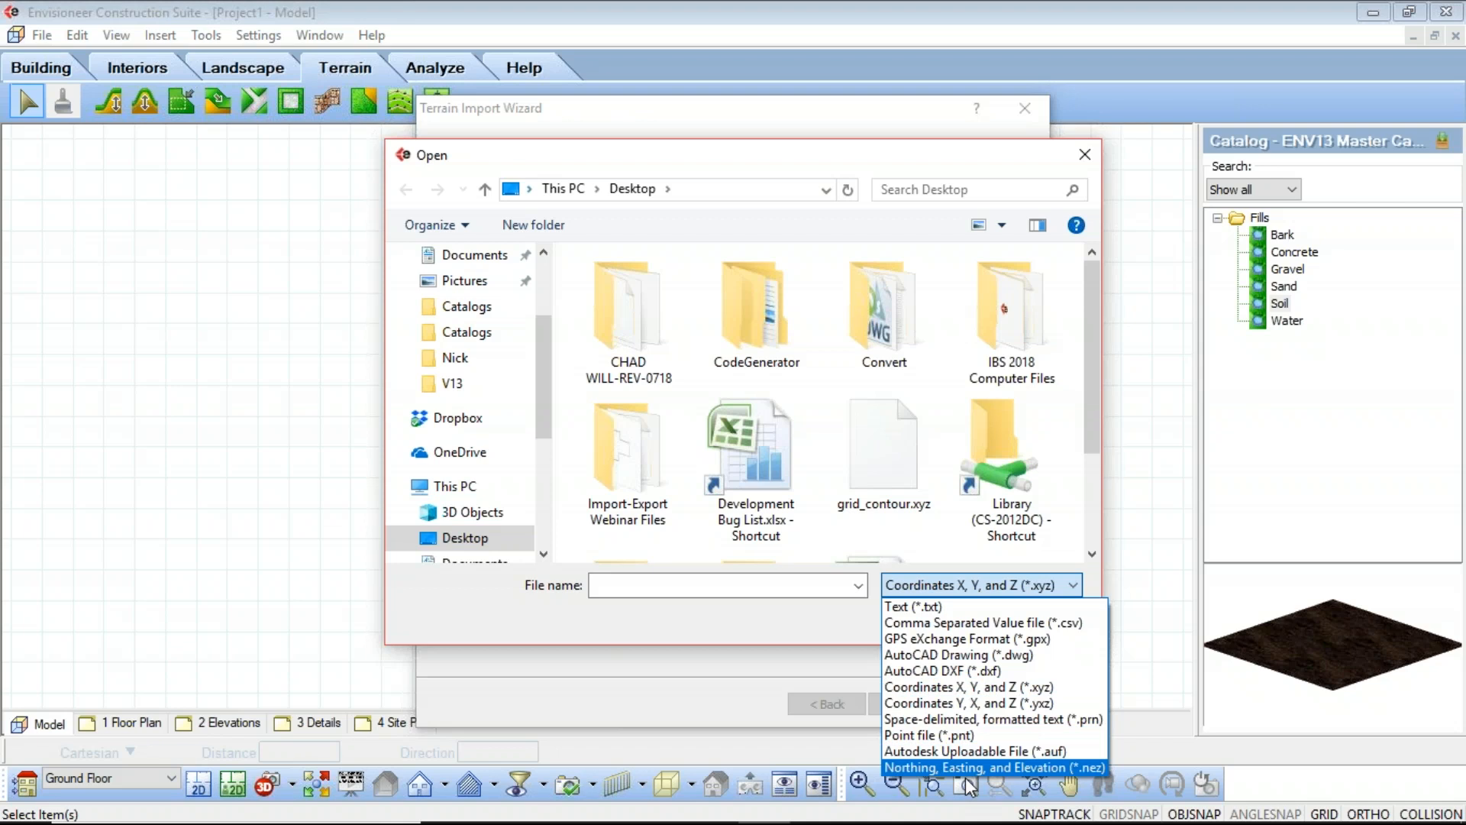
{"action": "left_click", "coordinate": [975, 690]}
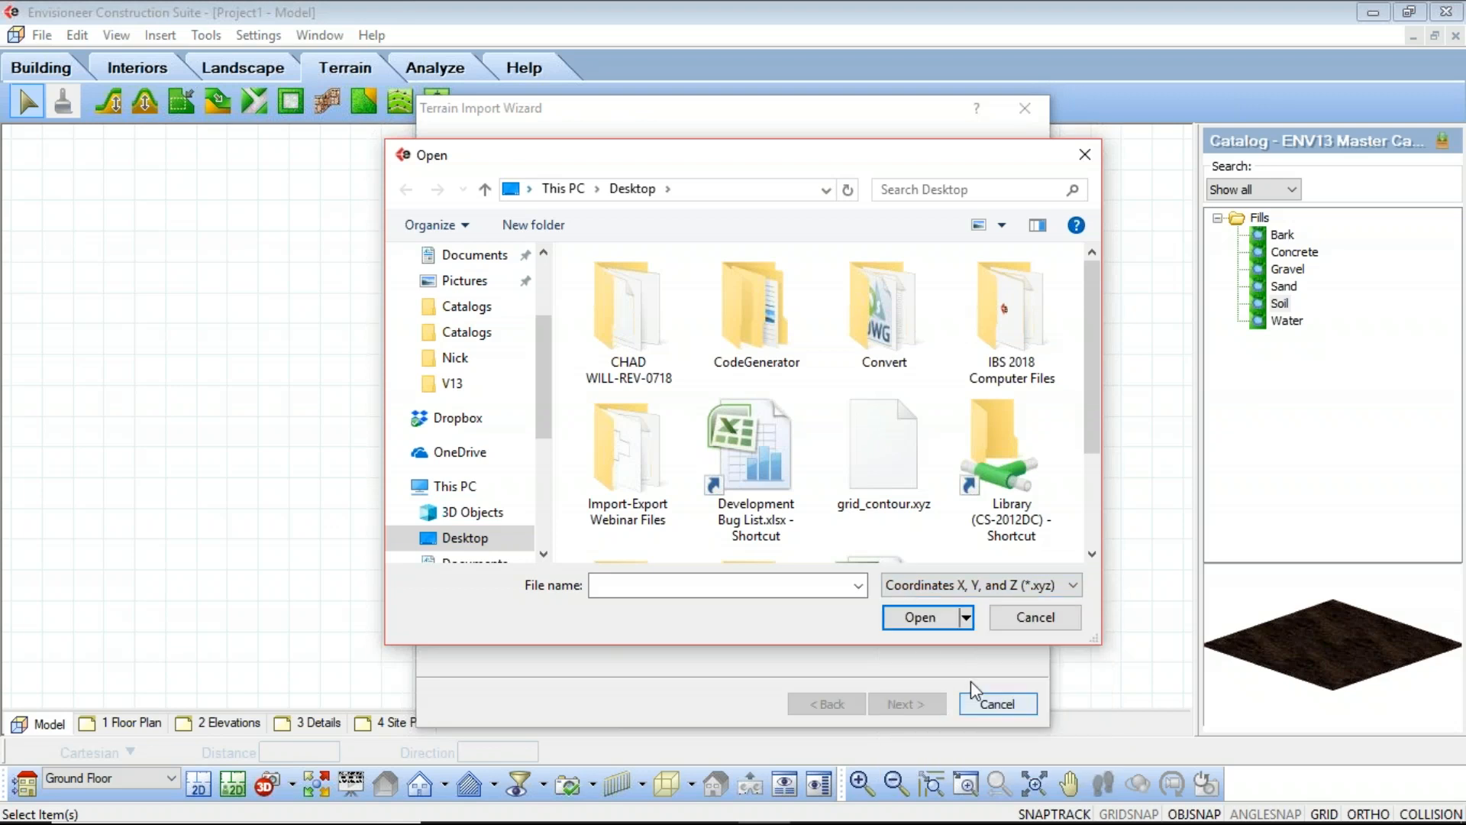
{"action": "left_click", "coordinate": [886, 458]}
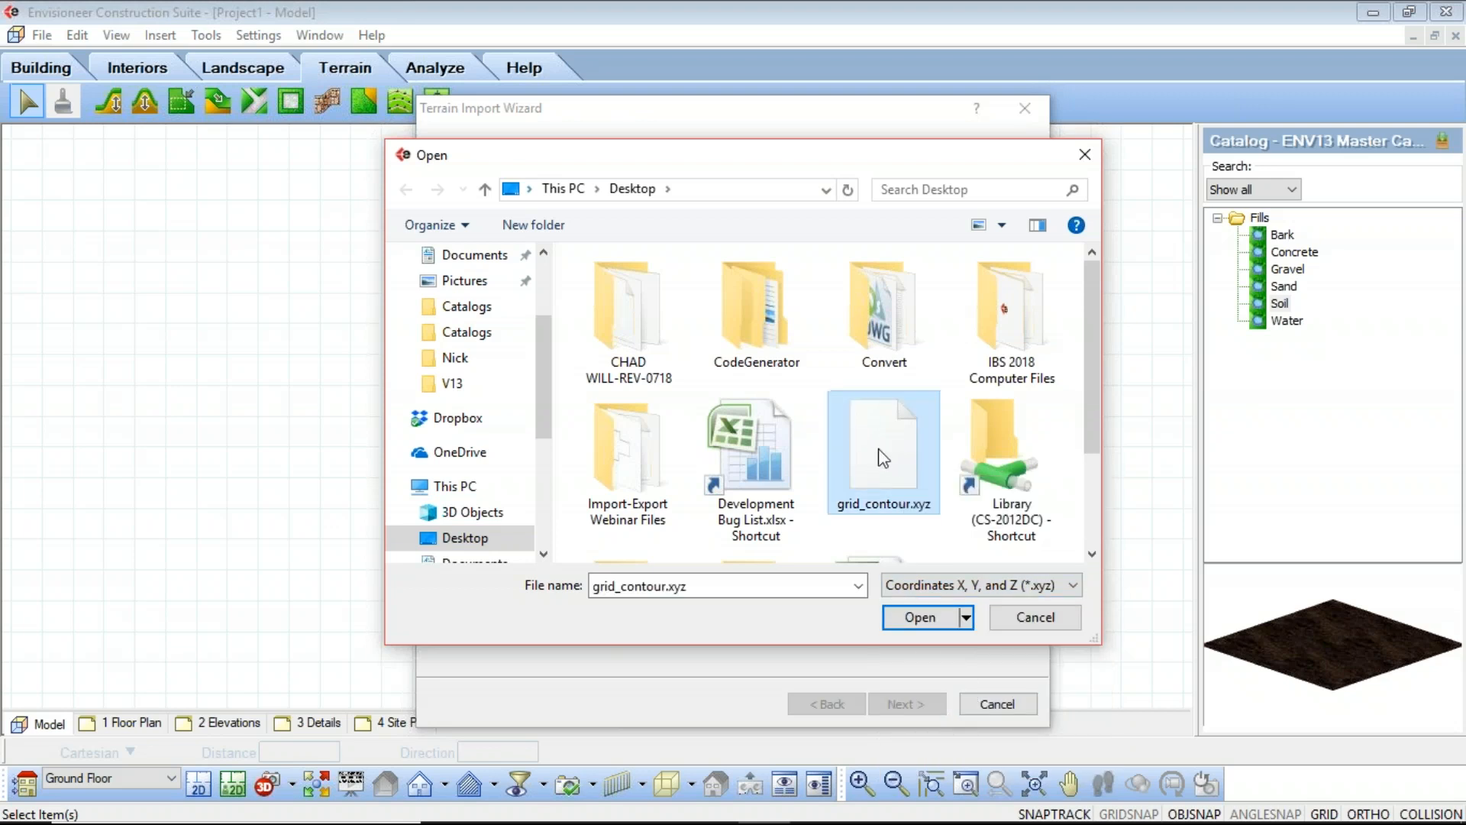
{"action": "left_click", "coordinate": [938, 618]}
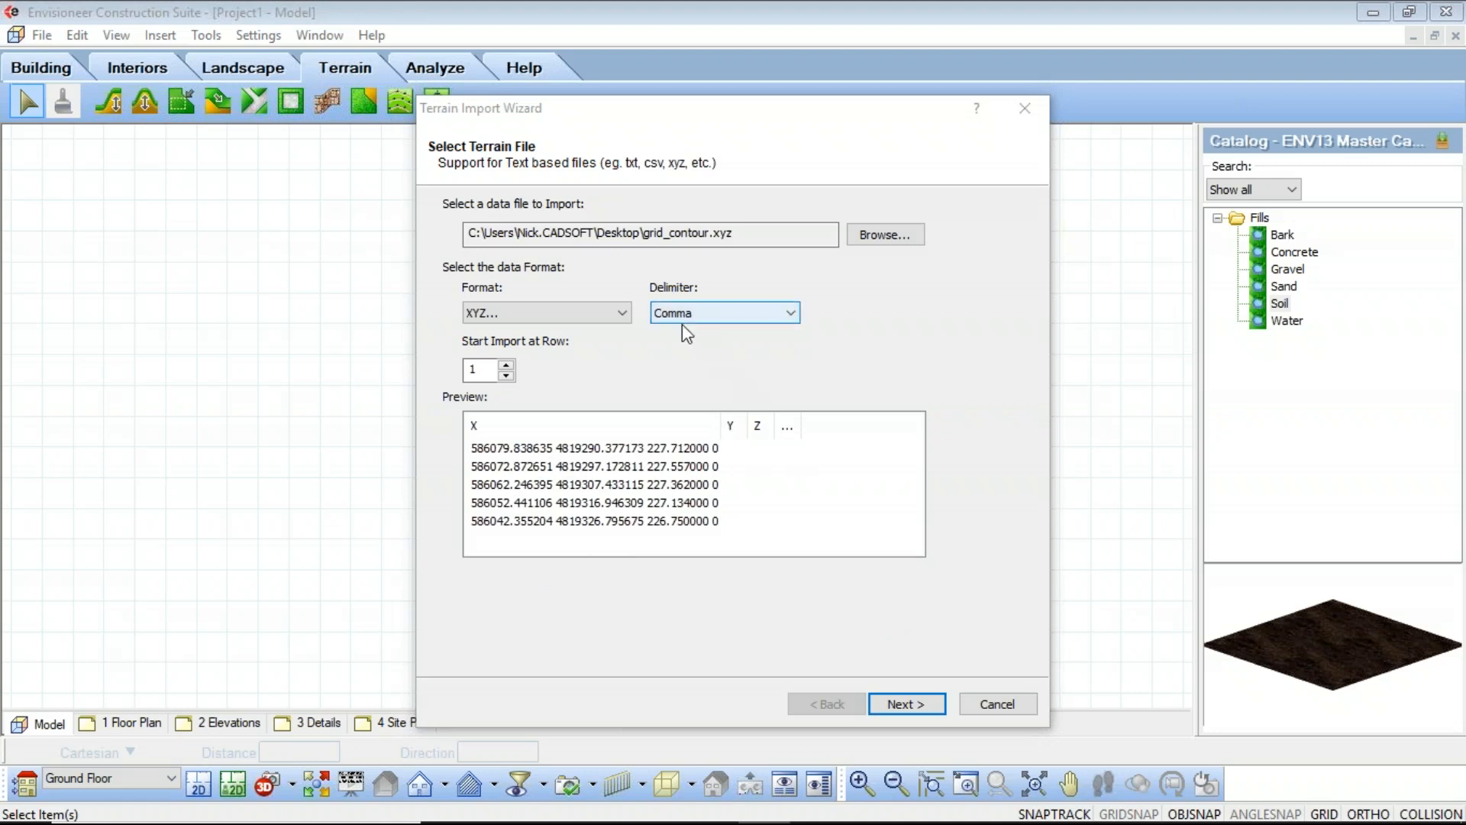
Try the Tab delimiter for the terrain data file, and set the delimiter to Space
{"action": "left_click", "coordinate": [791, 314]}
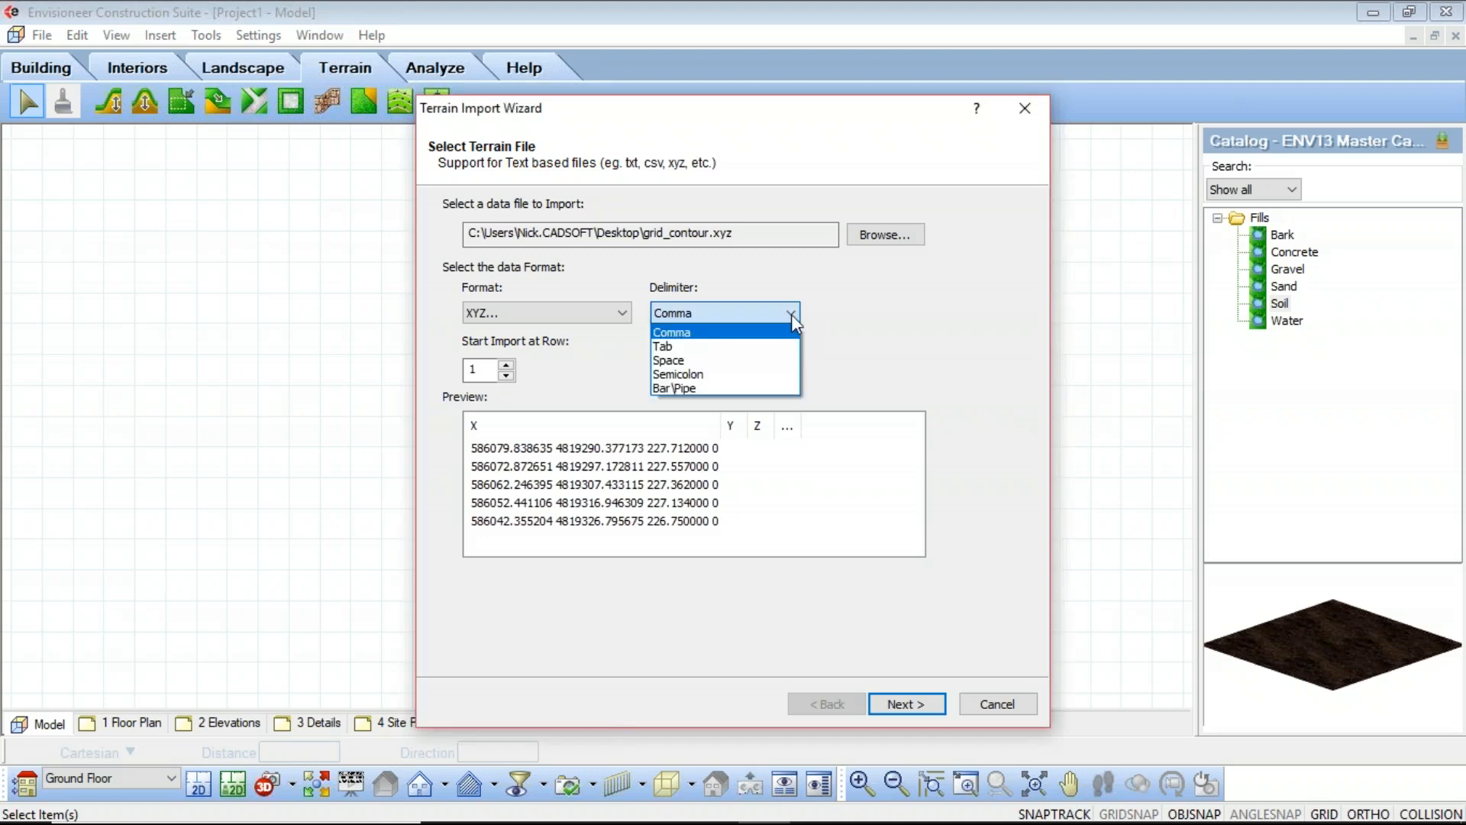
{"action": "left_click", "coordinate": [698, 348]}
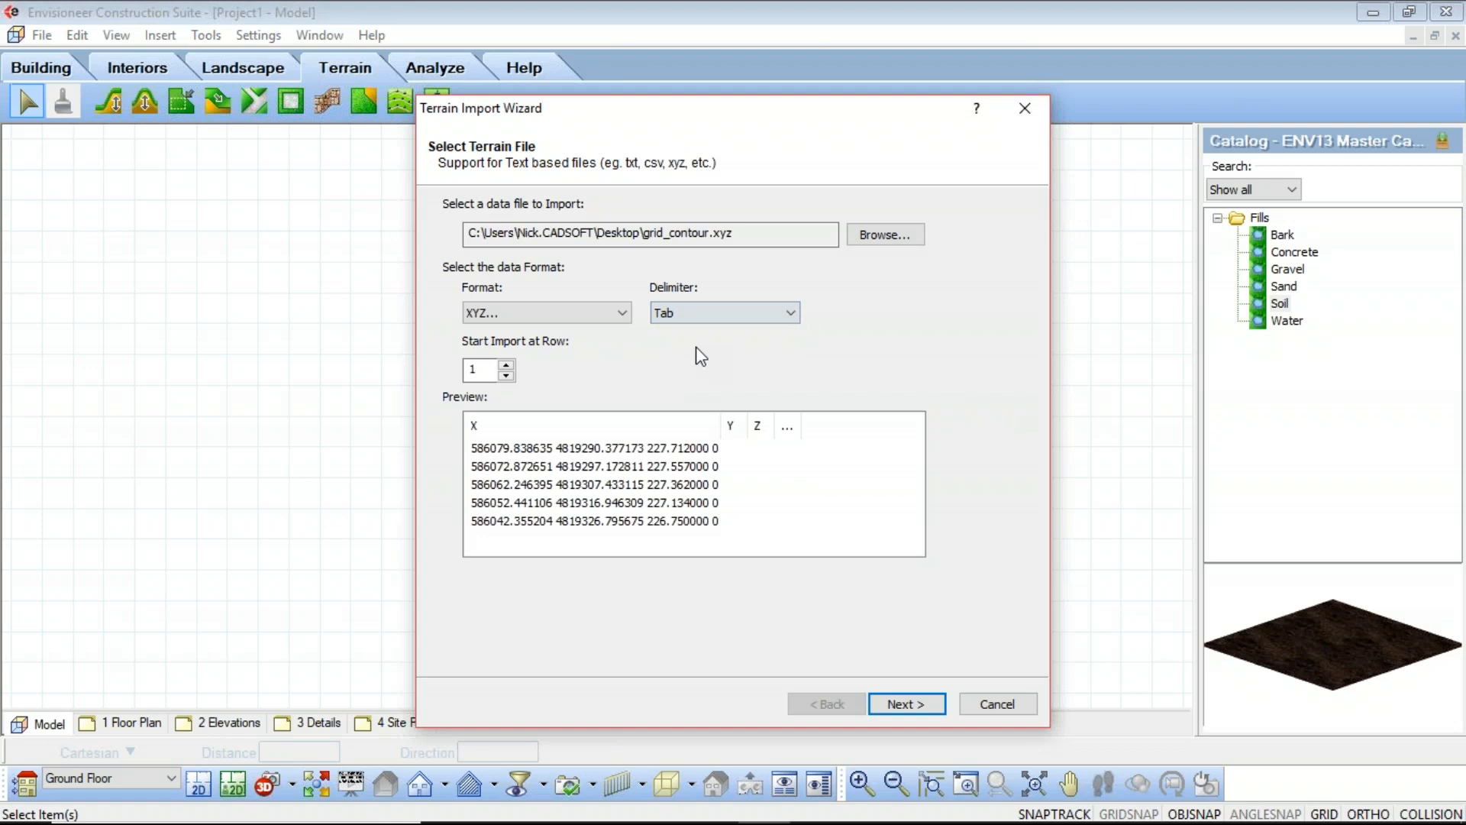
{"action": "left_click", "coordinate": [790, 314]}
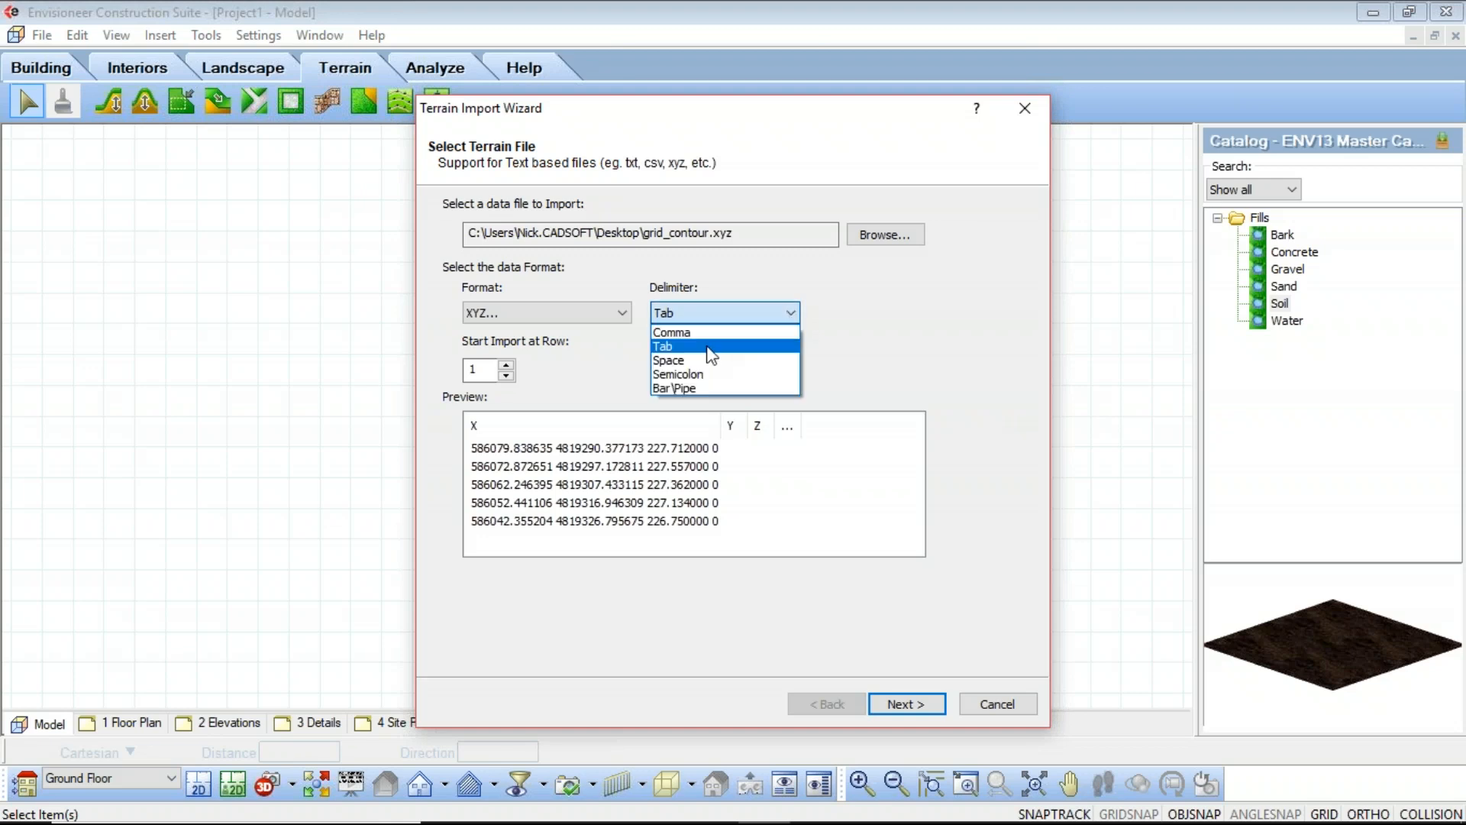
{"action": "left_click", "coordinate": [718, 360]}
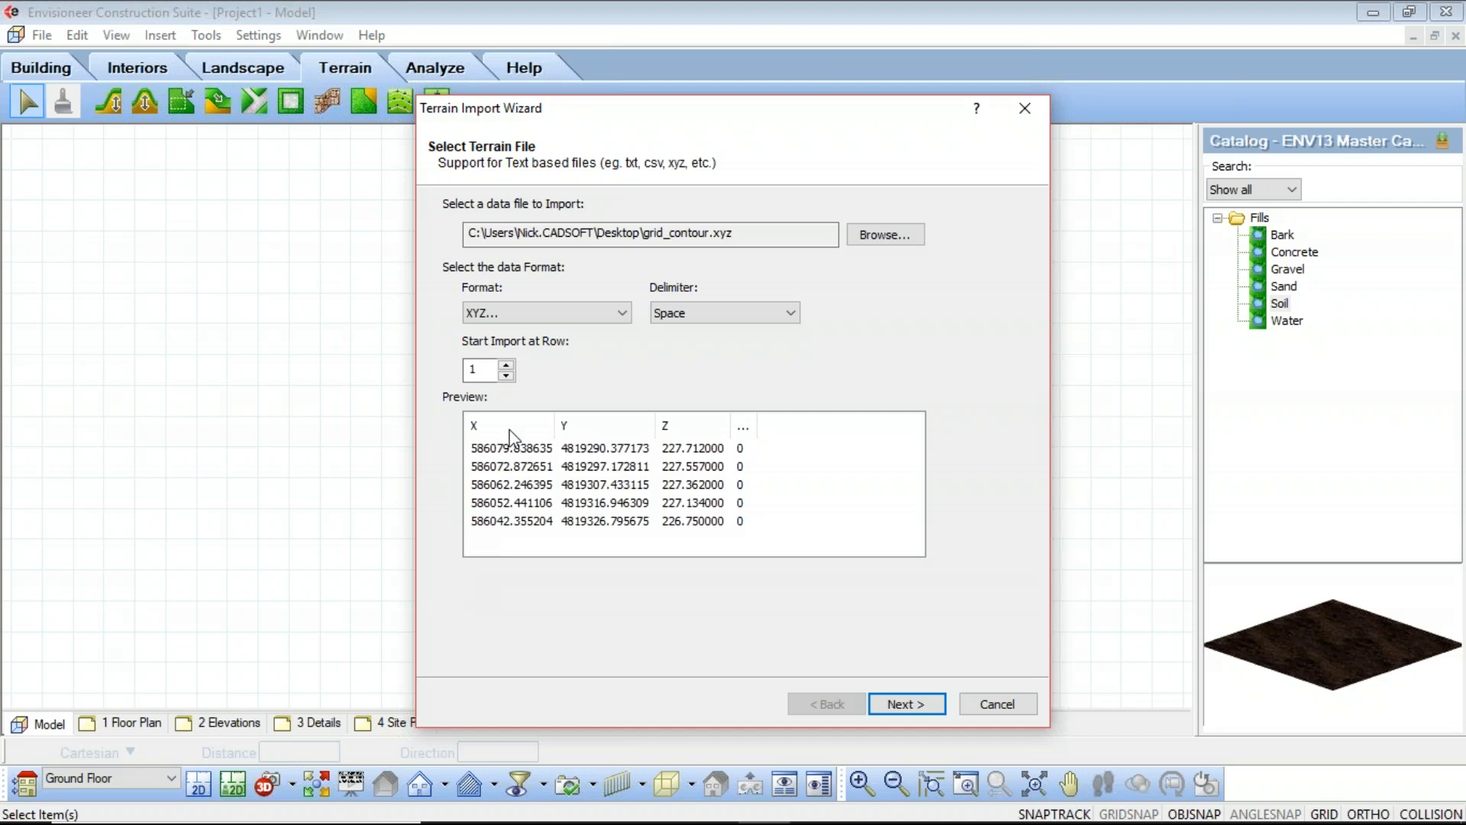
Try the Semicolon and Bar\Pipe delimiters in the data preview, and return the delimiter to Space
{"action": "left_click", "coordinate": [792, 312]}
{"action": "left_click", "coordinate": [663, 377]}
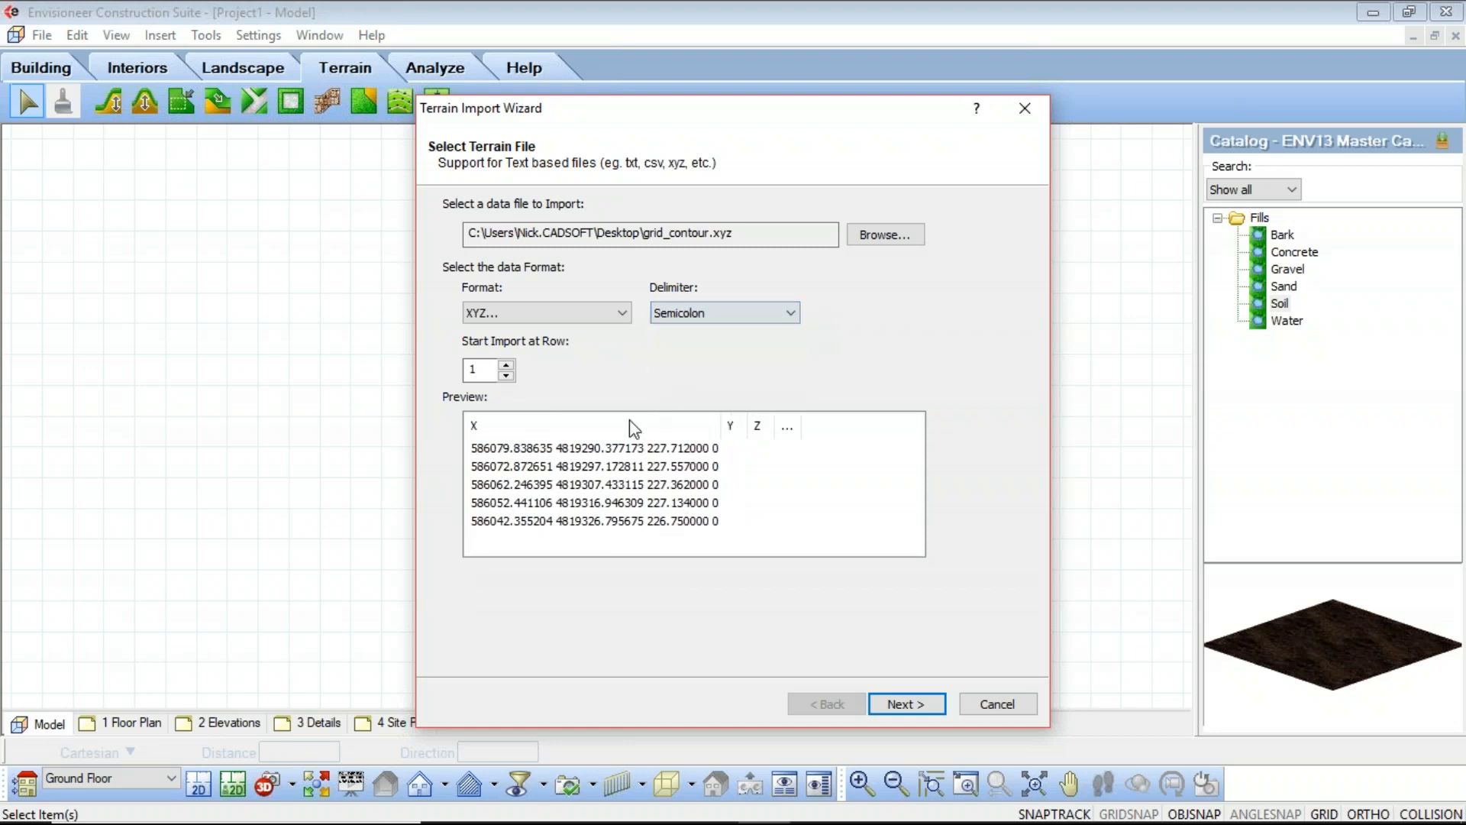
{"action": "left_click", "coordinate": [737, 313]}
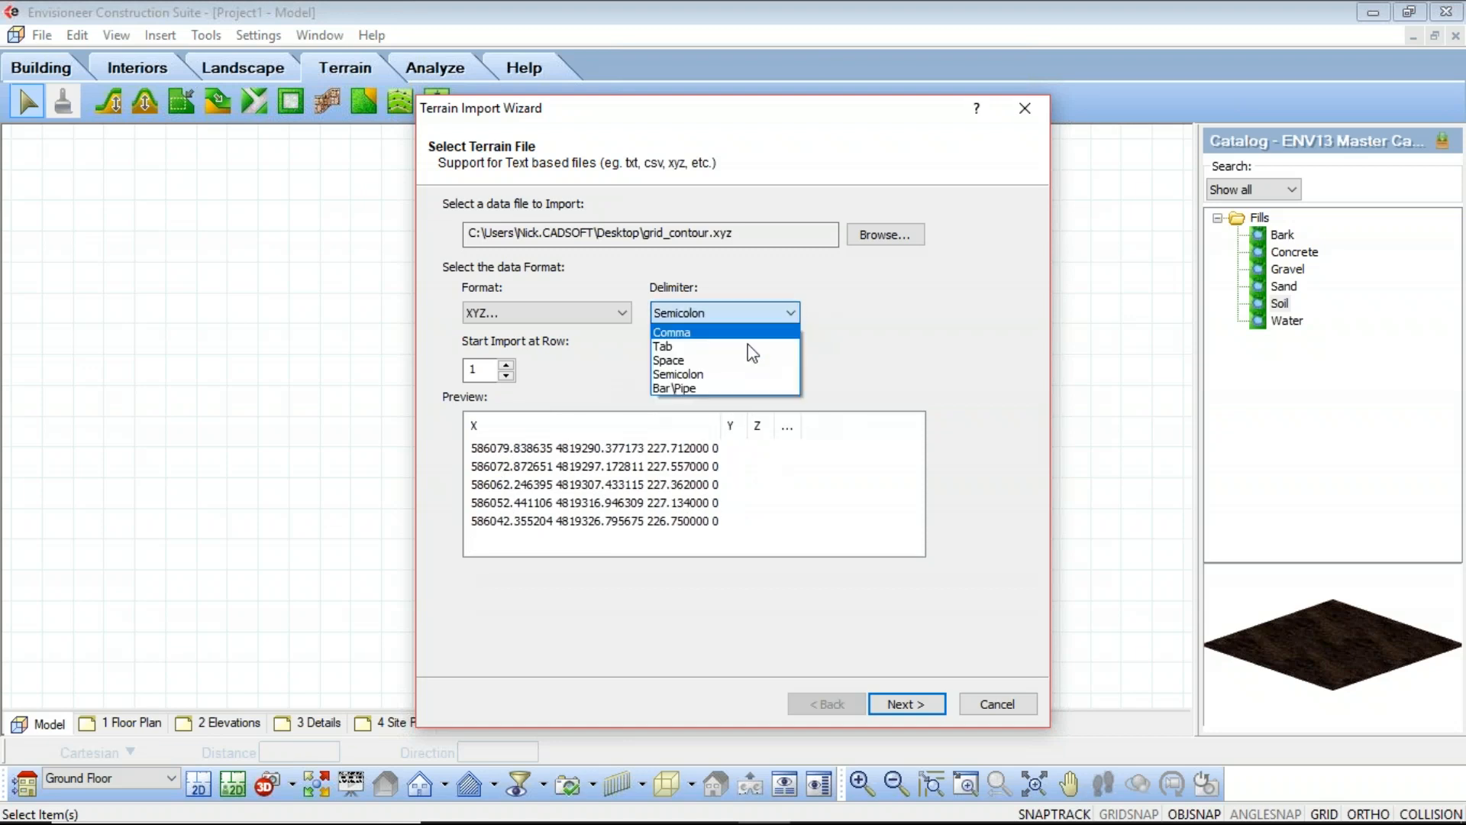
{"action": "left_click", "coordinate": [733, 388]}
{"action": "left_click", "coordinate": [722, 313]}
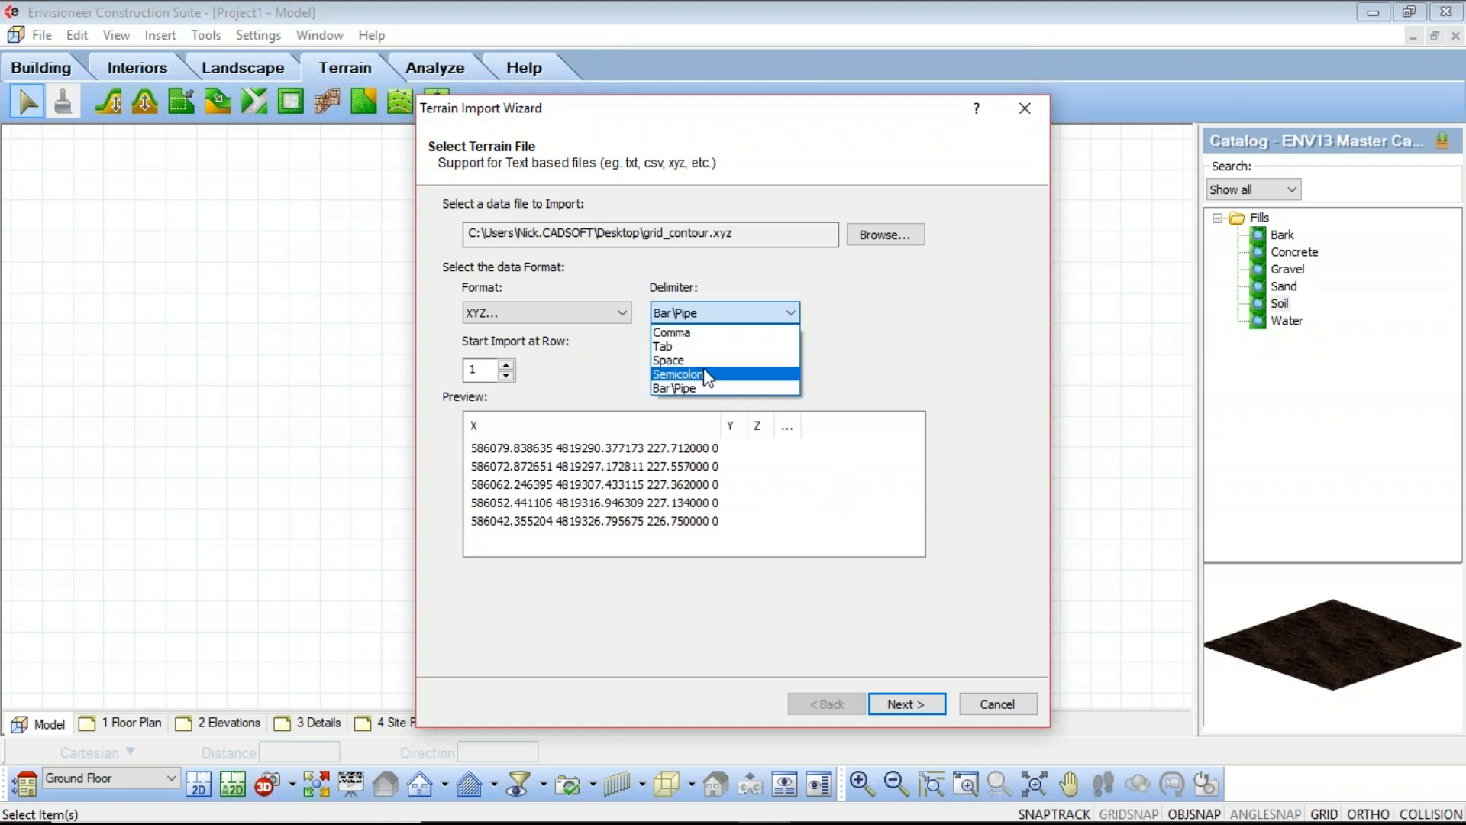
{"action": "left_click", "coordinate": [676, 360]}
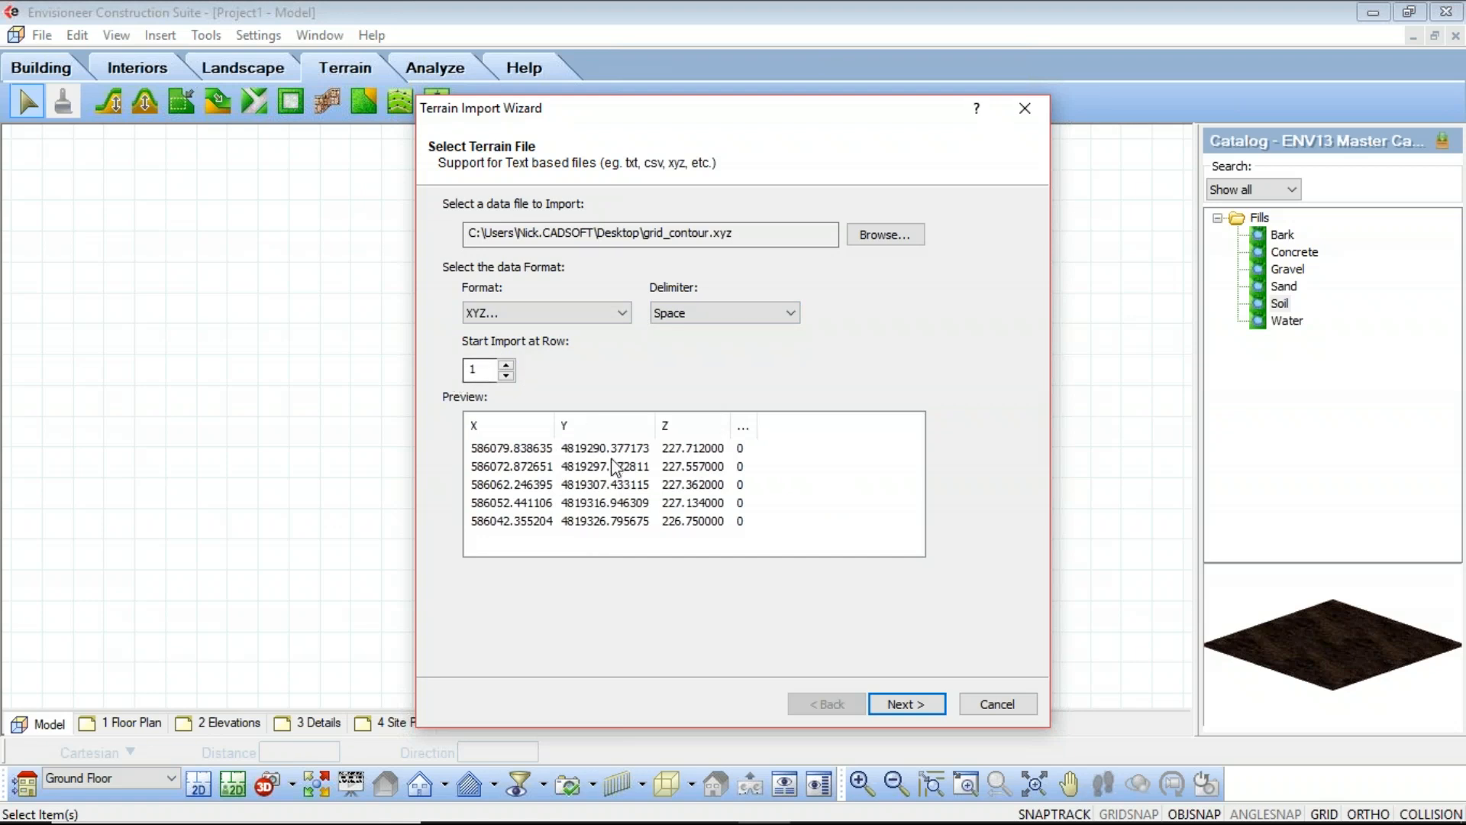
Set the terrain data's units and Z units to Centimeters and proceed to the insertion point and cropping settings
{"action": "left_click", "coordinate": [895, 698]}
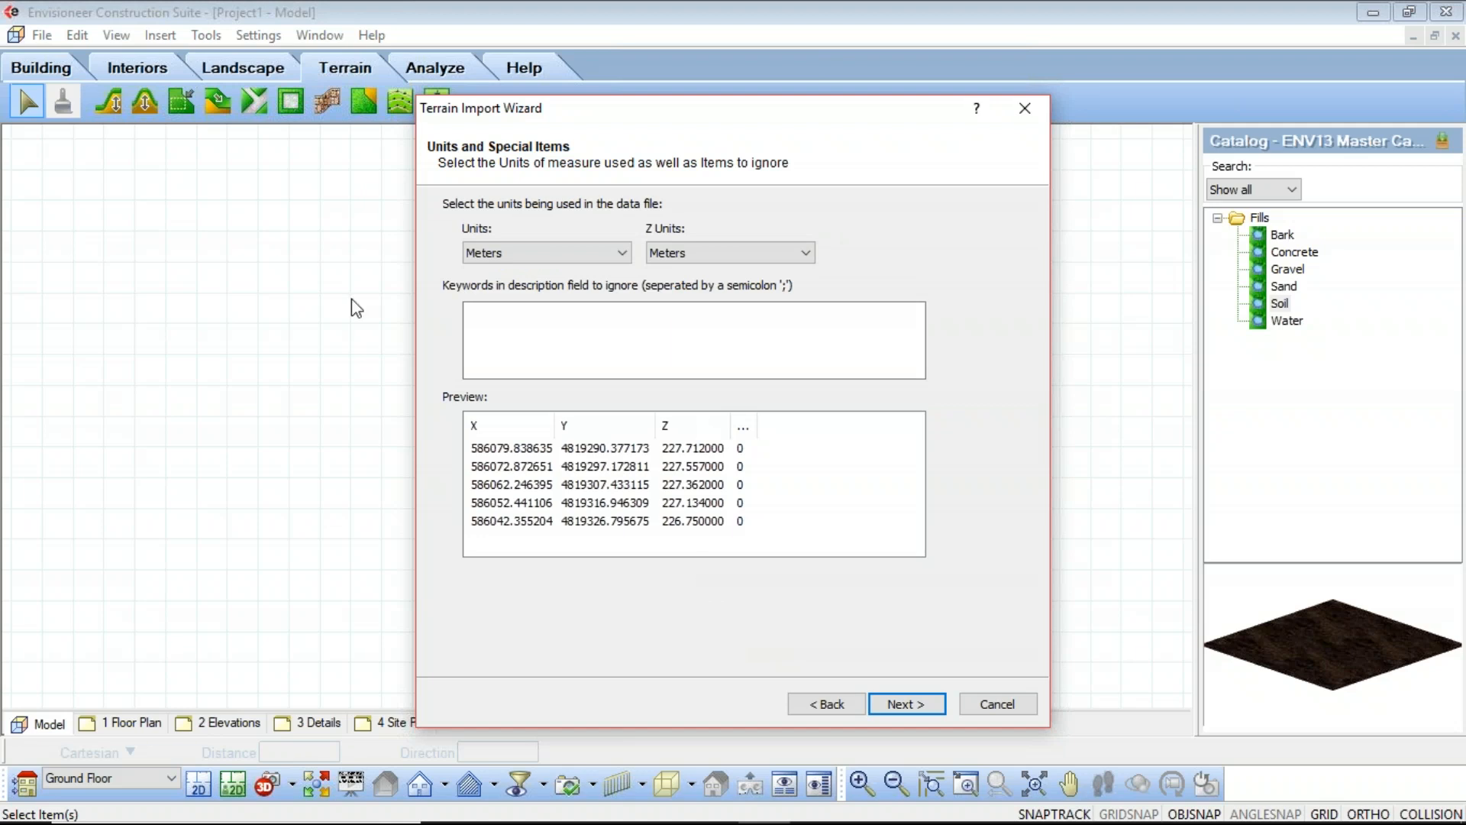
{"action": "left_click", "coordinate": [627, 262]}
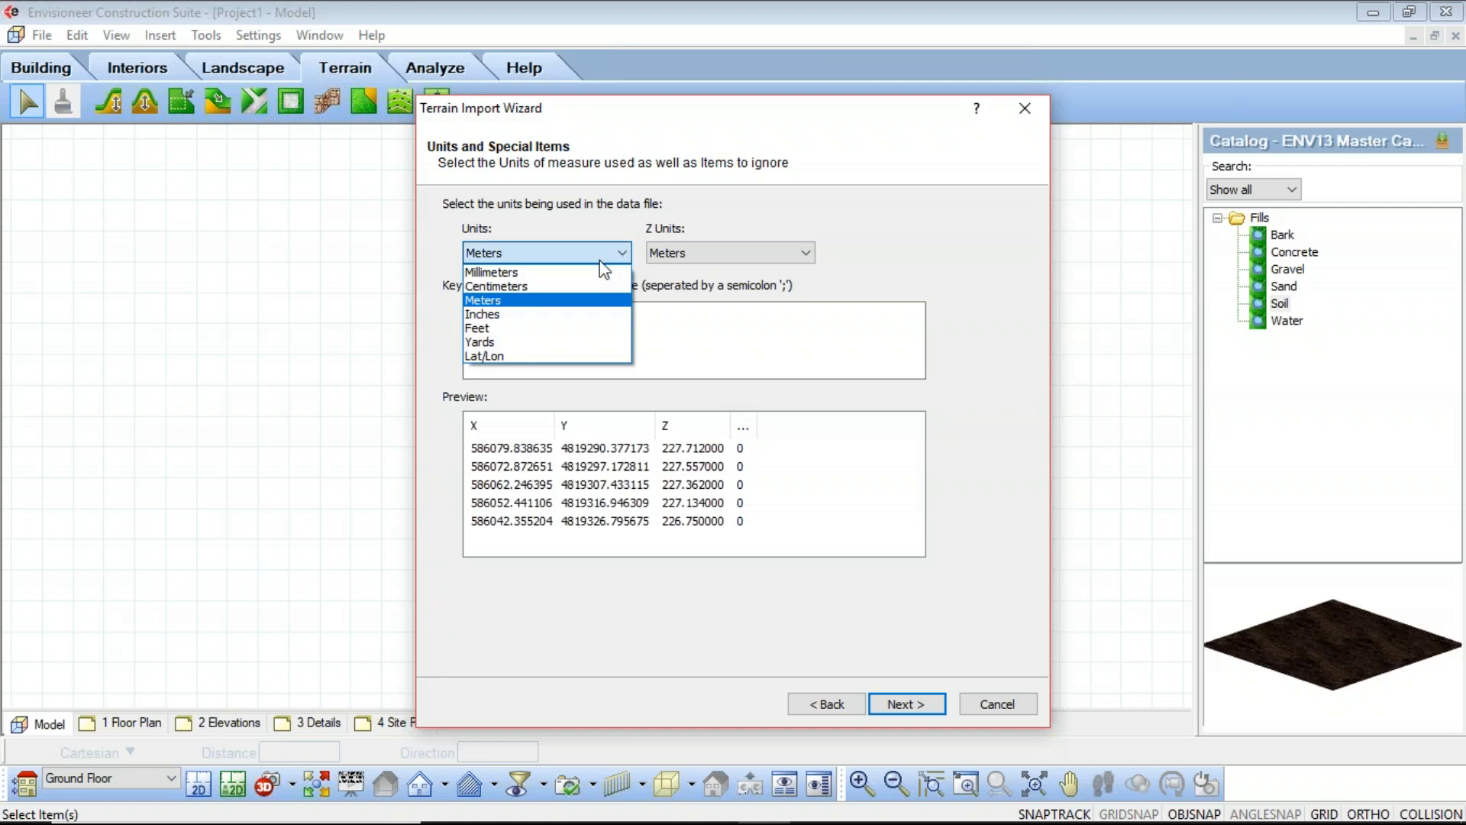
{"action": "left_click", "coordinate": [607, 281]}
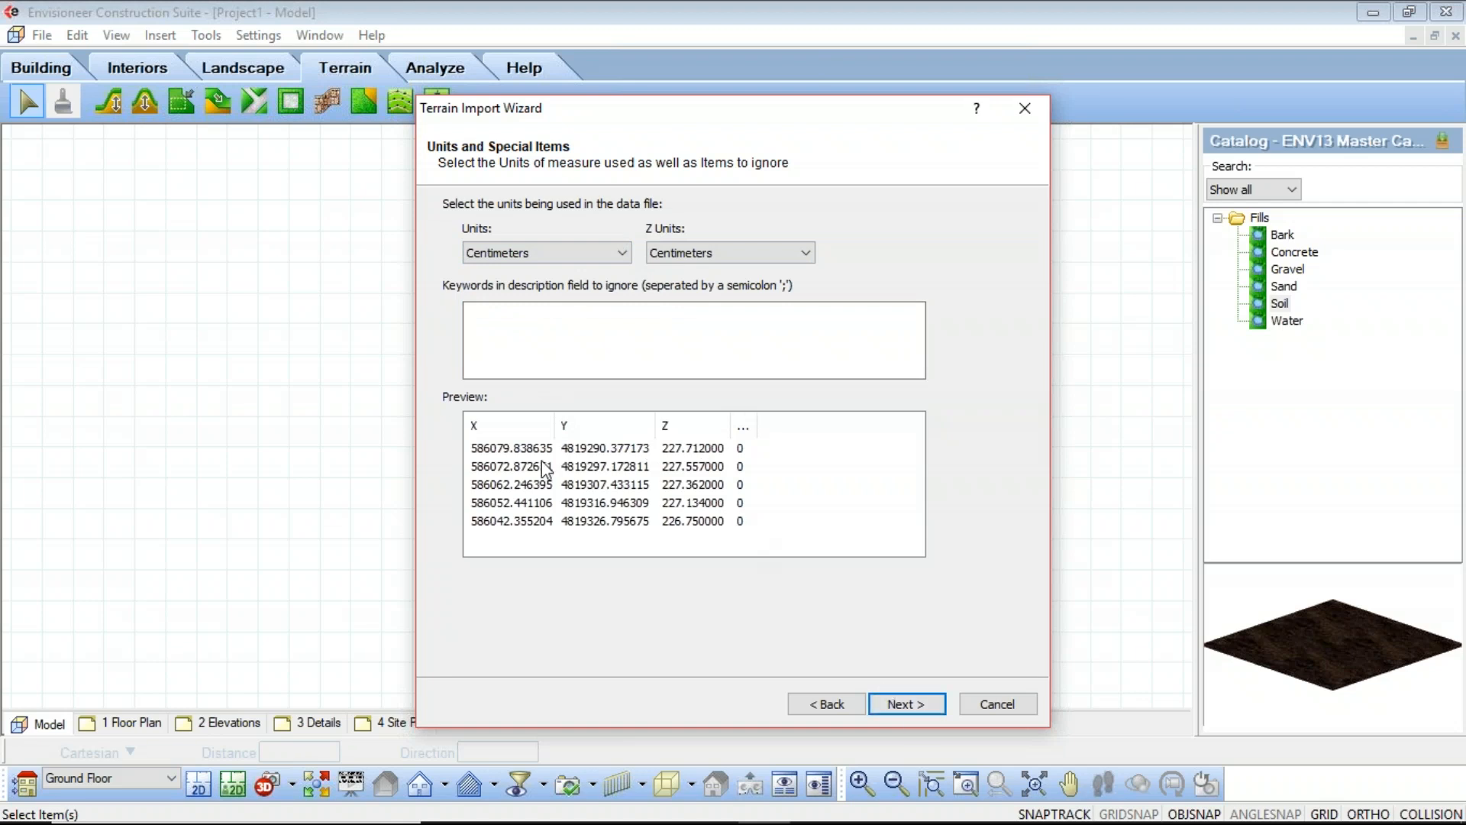
{"action": "left_click", "coordinate": [901, 703]}
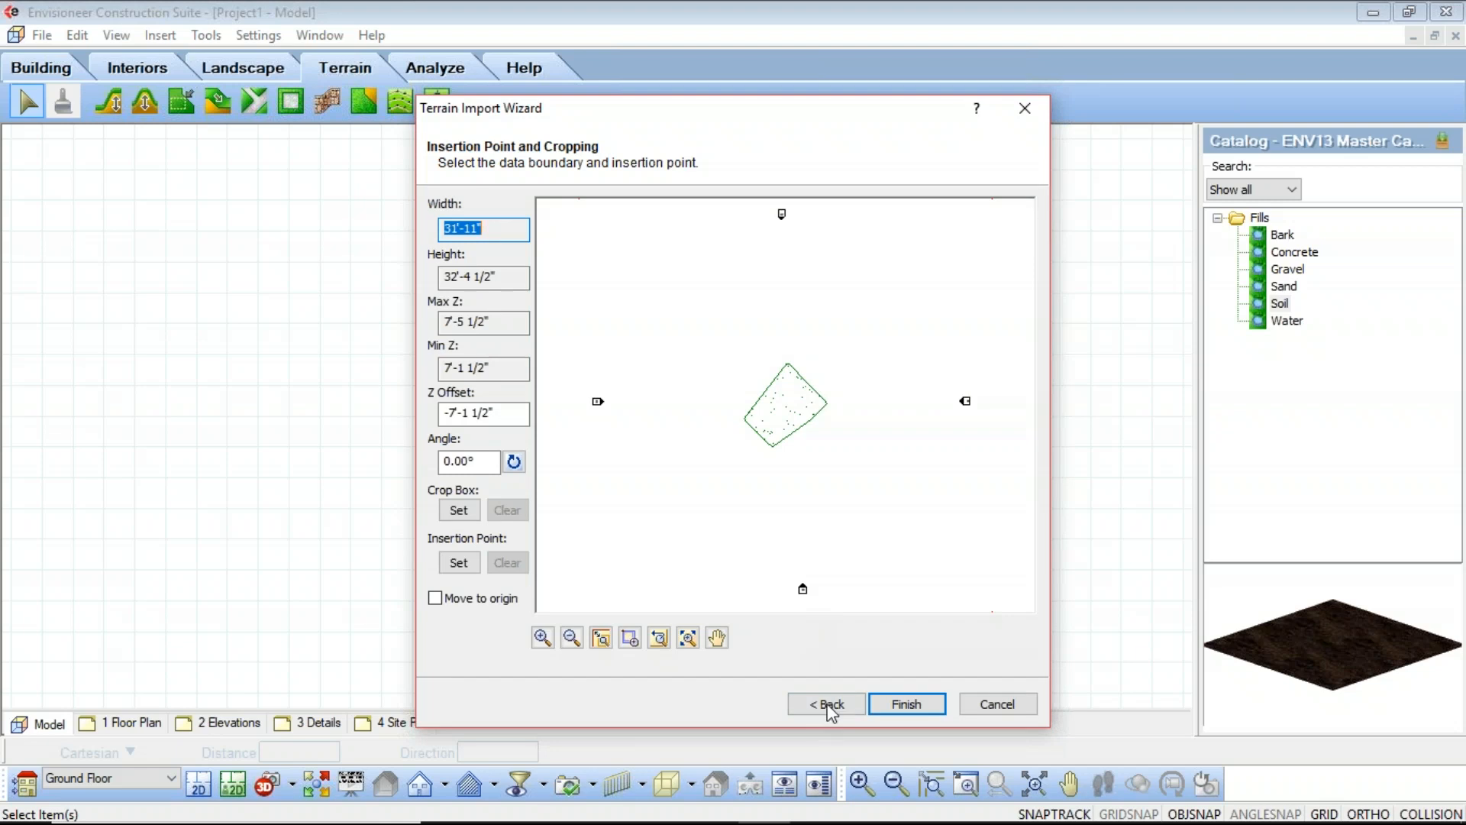
Try Millimeters and Meters as the data file's units, checking the resulting terrain size for each
{"action": "left_click", "coordinate": [822, 706]}
{"action": "left_click", "coordinate": [622, 252]}
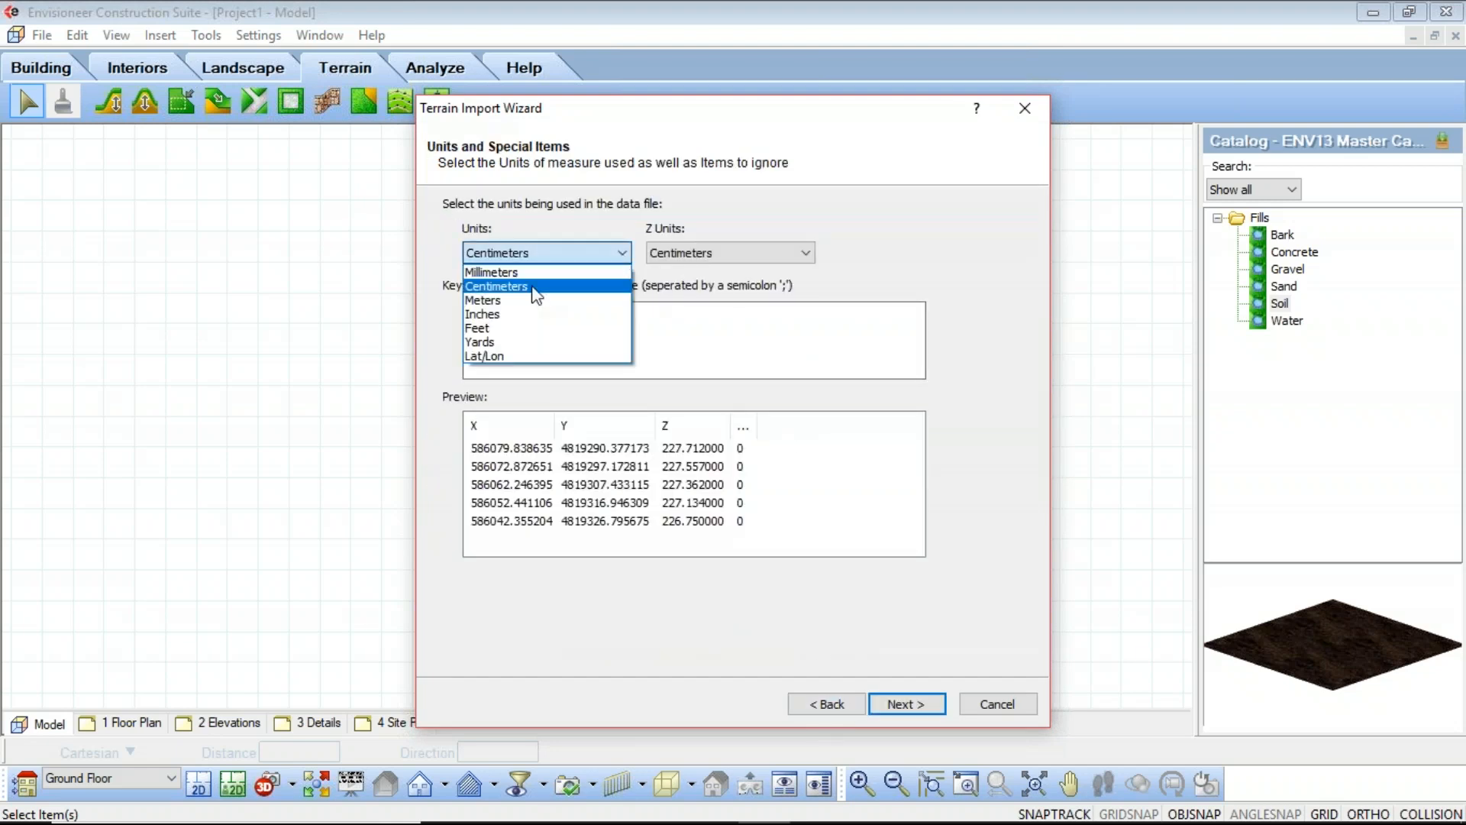
{"action": "left_click", "coordinate": [491, 273]}
{"action": "left_click", "coordinate": [895, 700]}
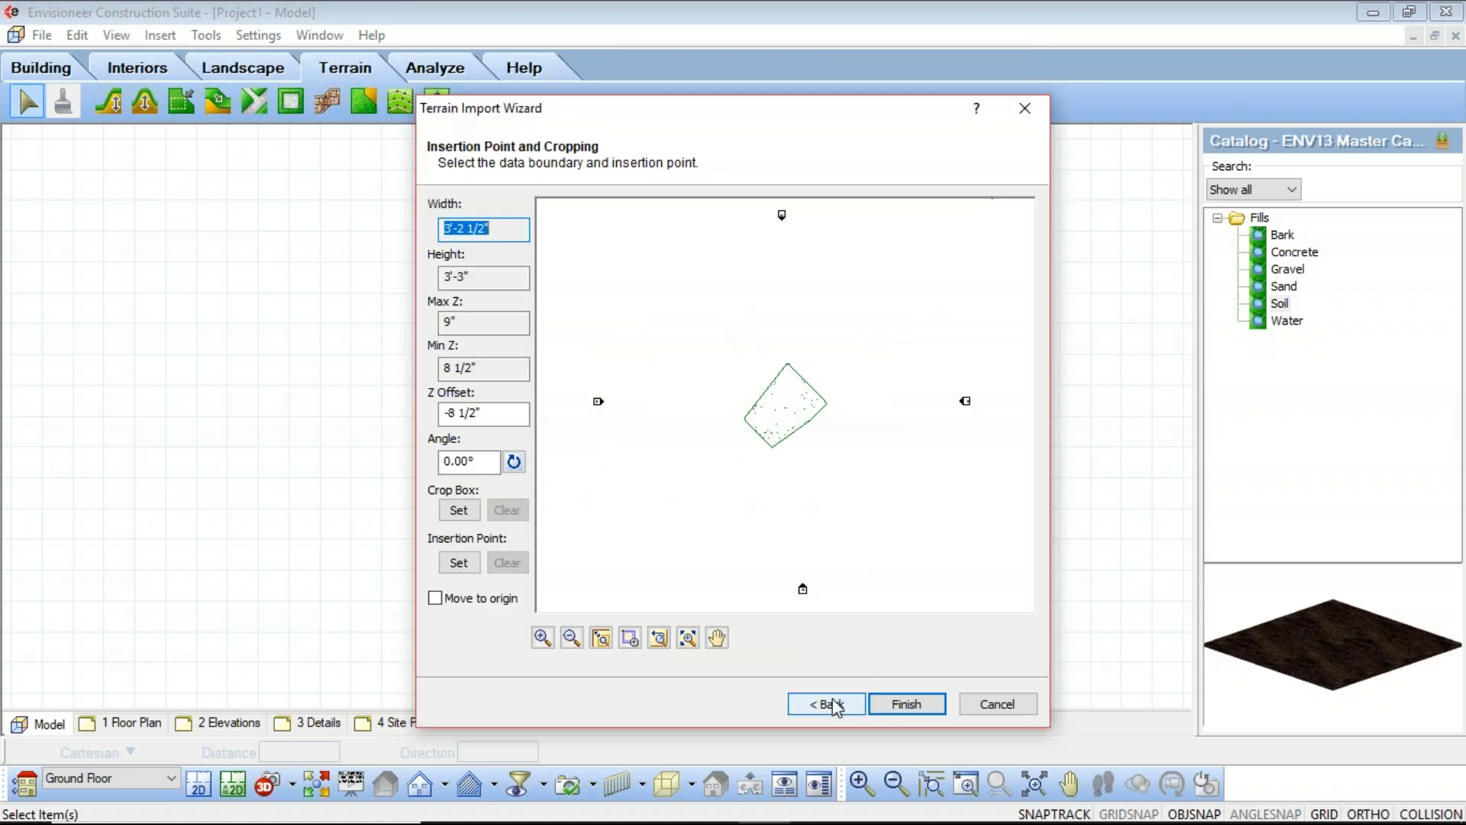
{"action": "left_click", "coordinate": [825, 701]}
{"action": "left_click", "coordinate": [580, 252]}
{"action": "left_click", "coordinate": [496, 301]}
{"action": "left_click", "coordinate": [903, 700]}
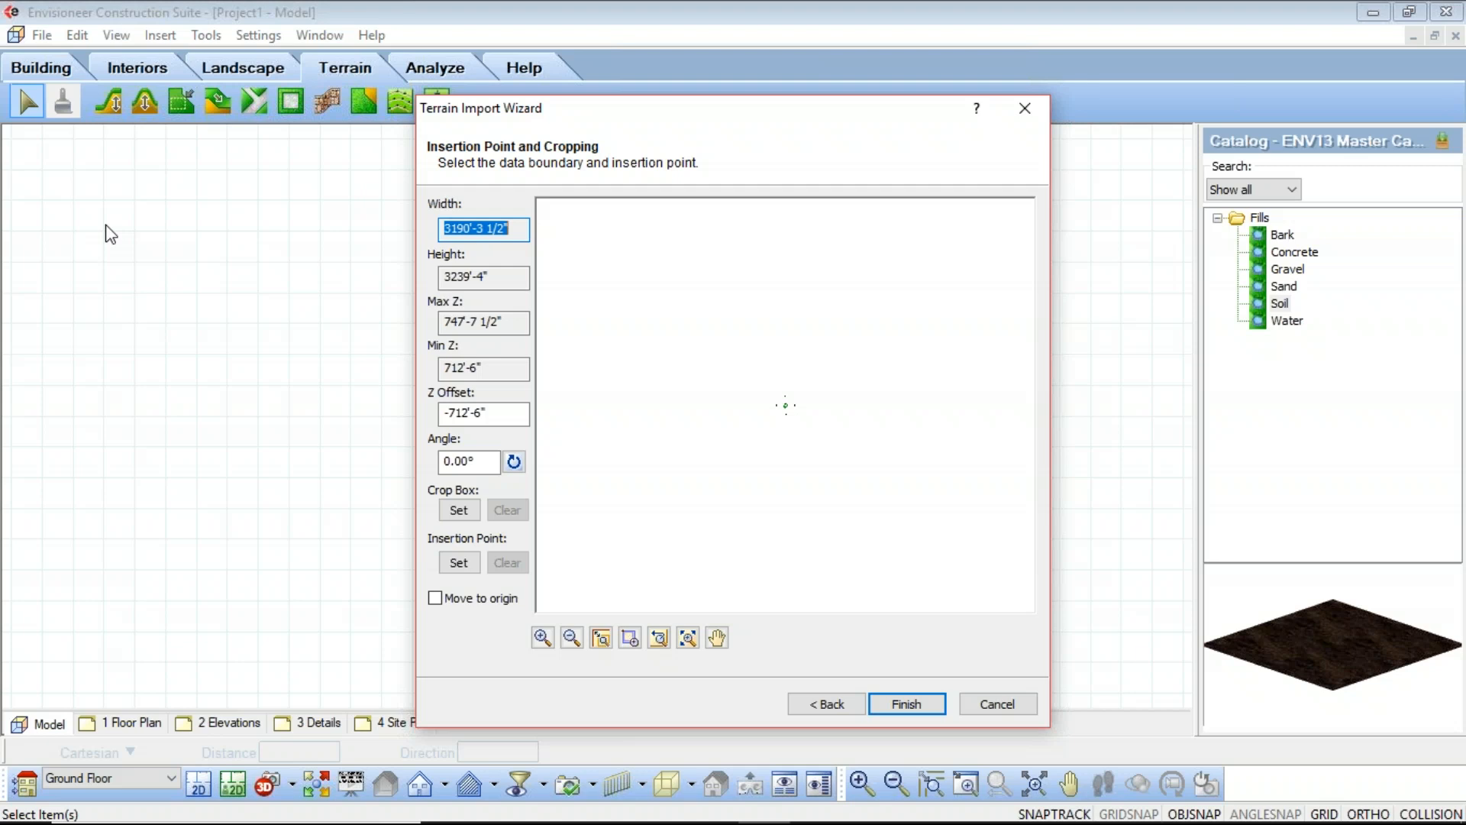
Set the data file's units back to Centimeters and return to the insertion point and cropping settings
{"action": "left_click", "coordinate": [822, 704]}
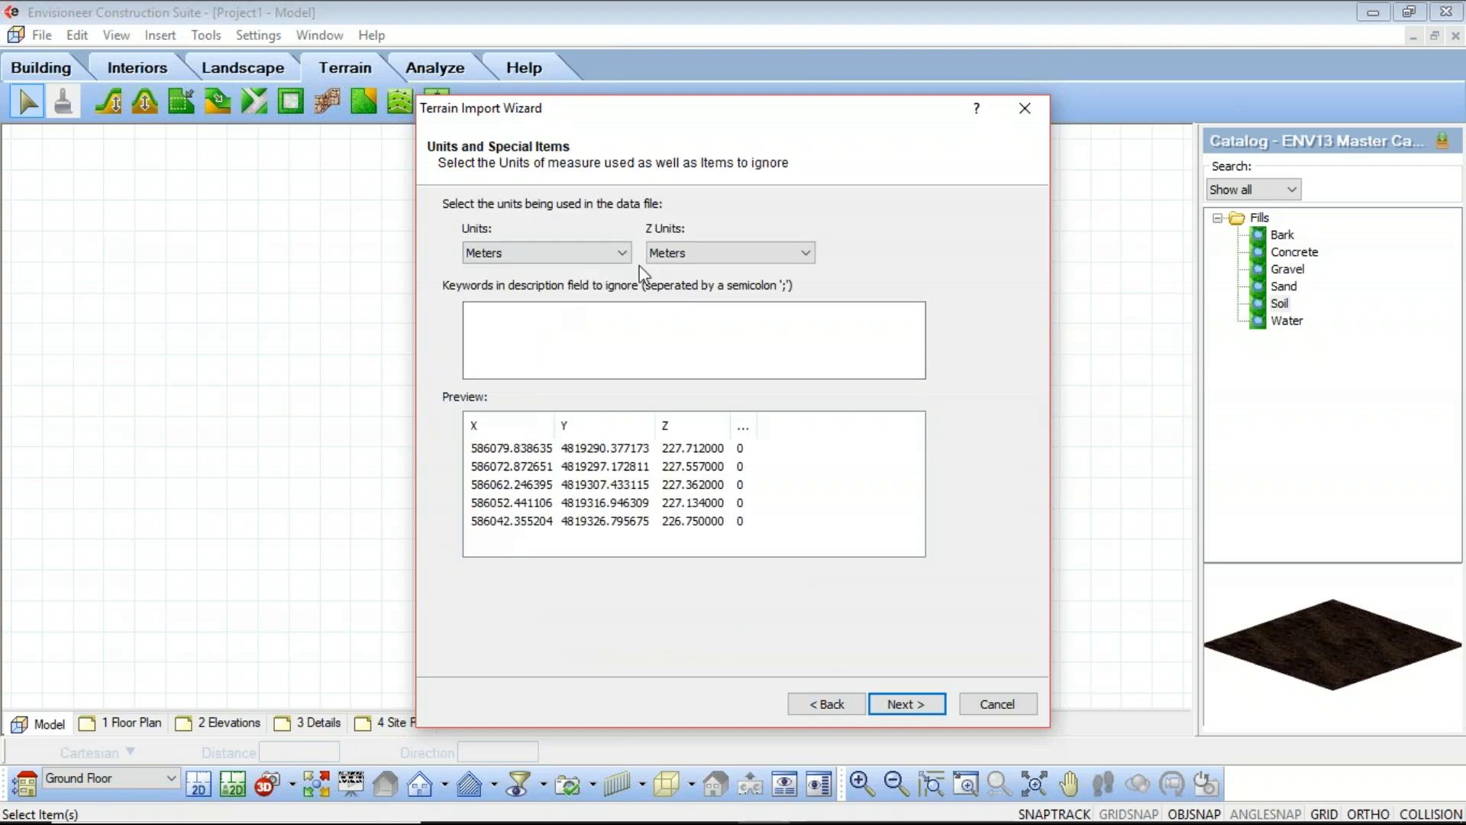
{"action": "left_click", "coordinate": [623, 252]}
{"action": "left_click", "coordinate": [534, 287]}
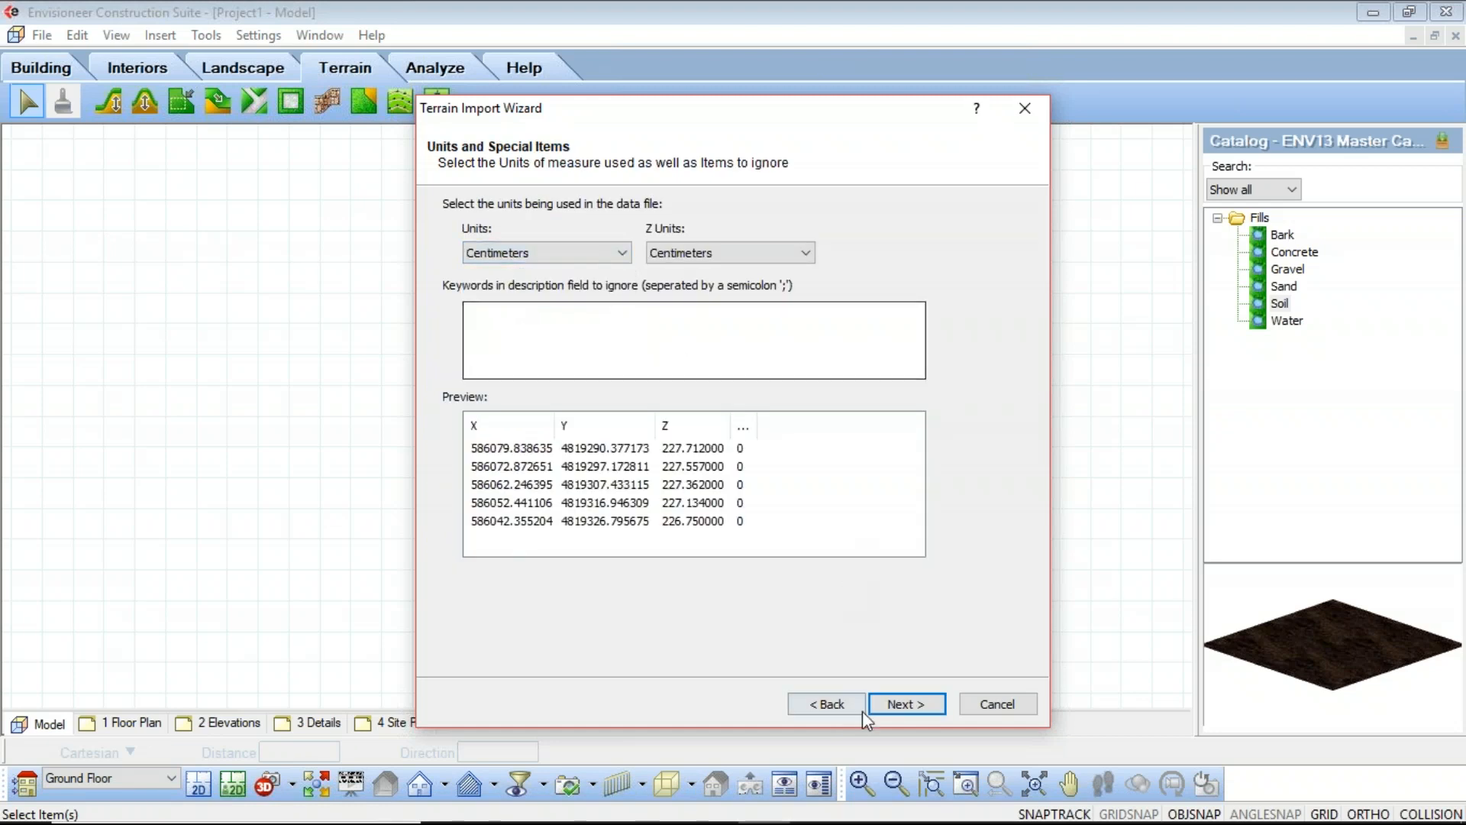
{"action": "left_click", "coordinate": [901, 704]}
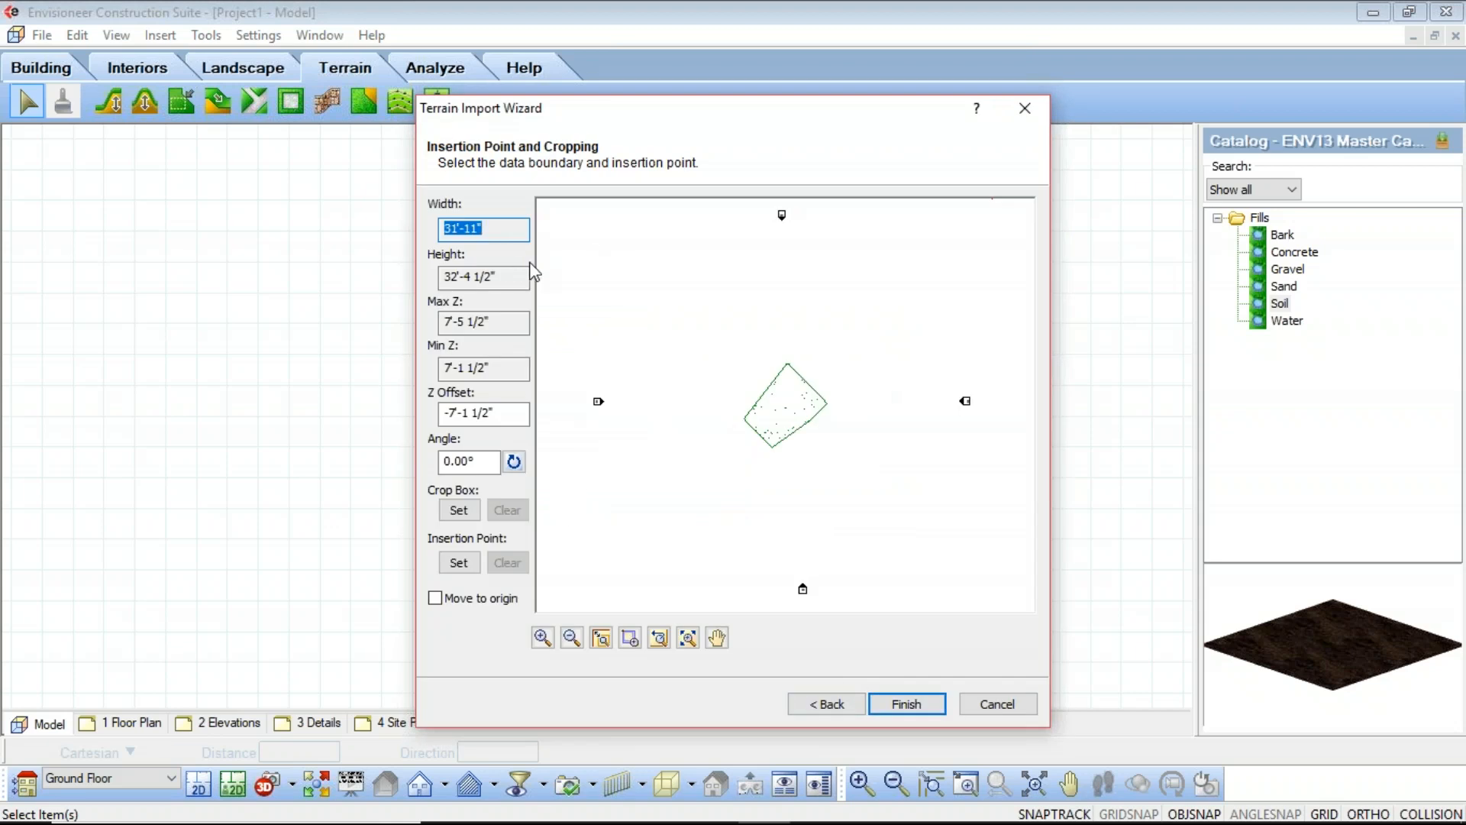
Finish the terrain import with the default Z offset and angle, and place the terrain on the plan
{"action": "left_click", "coordinate": [515, 411]}
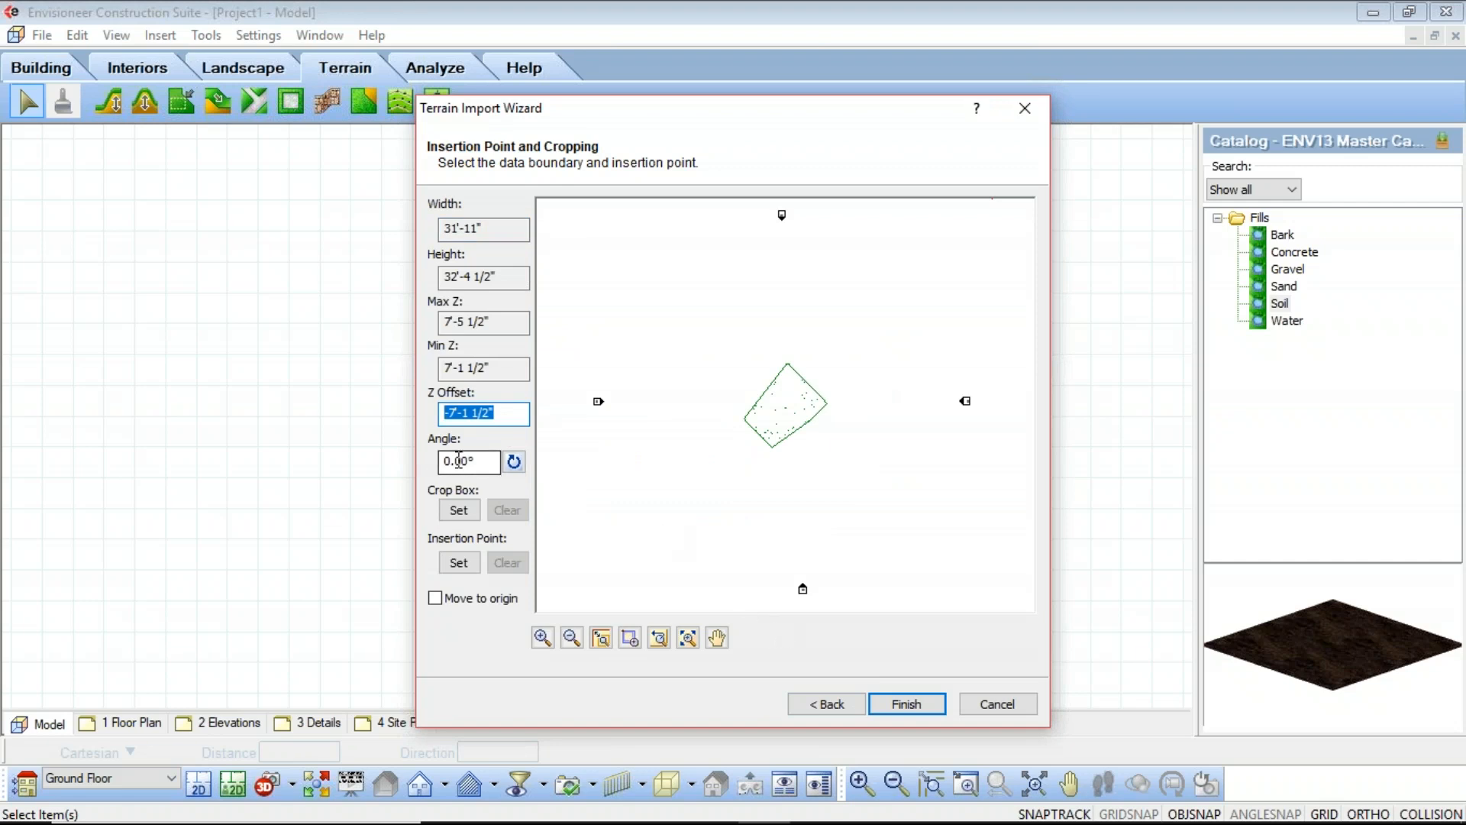
{"action": "left_click", "coordinate": [488, 464]}
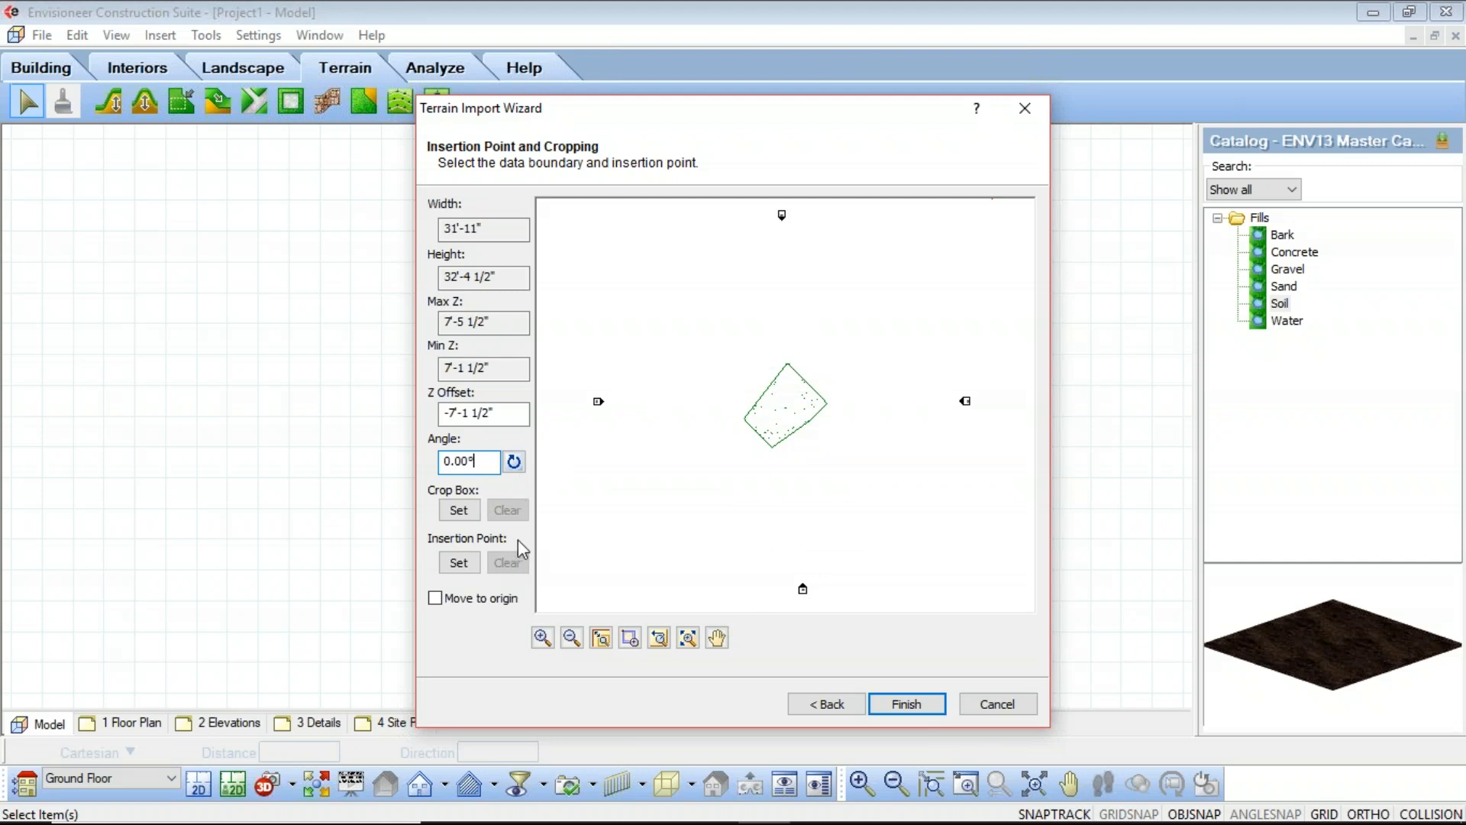
{"action": "left_click", "coordinate": [913, 708]}
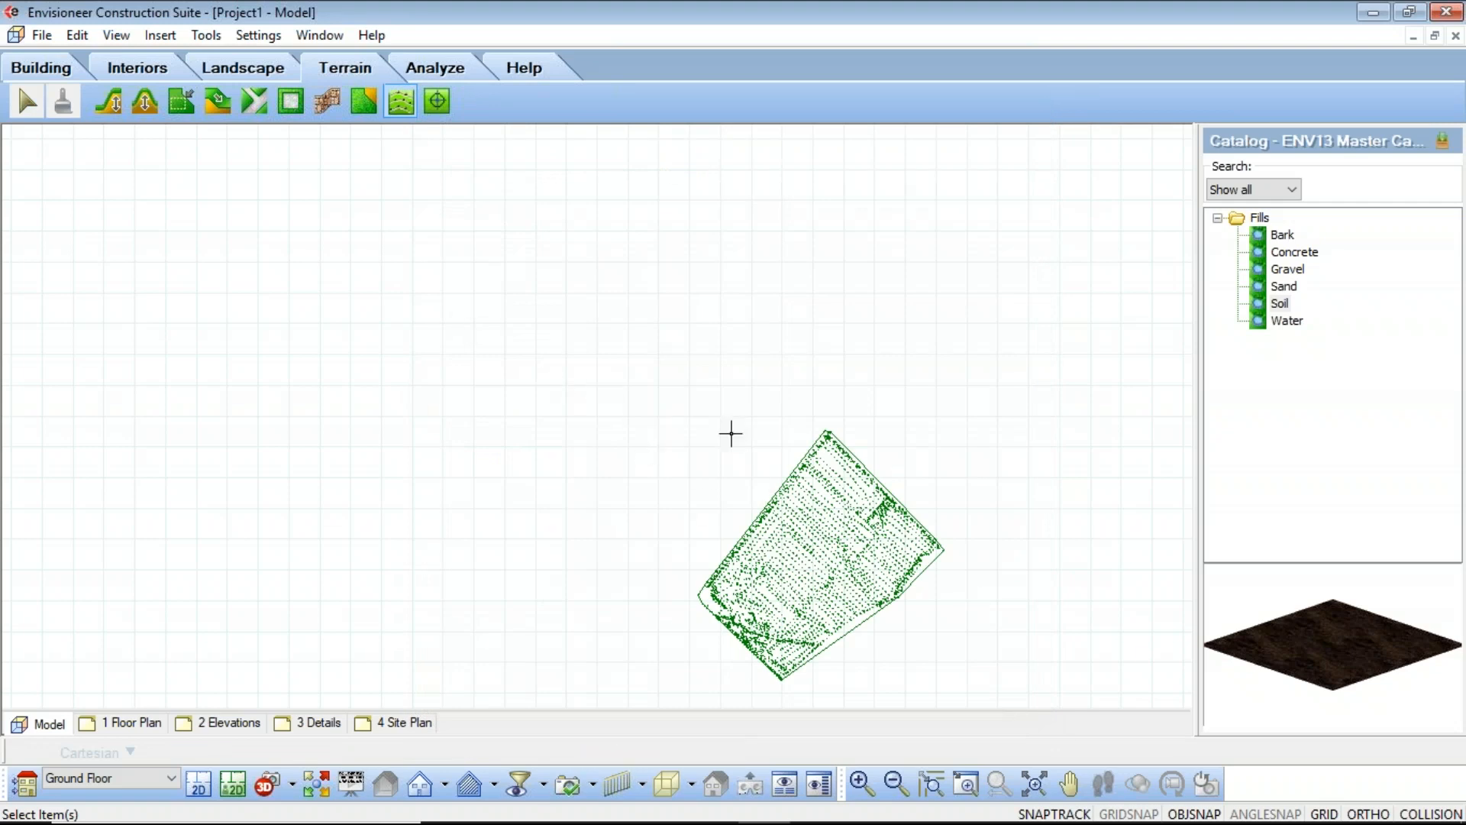
{"action": "left_click", "coordinate": [616, 418]}
Examine the imported terrain's points in plan and its surface up close in the 3D Perspective view
{"action": "scroll", "coordinate": [676, 542], "scroll_direction": "down", "scroll_amount": 3}
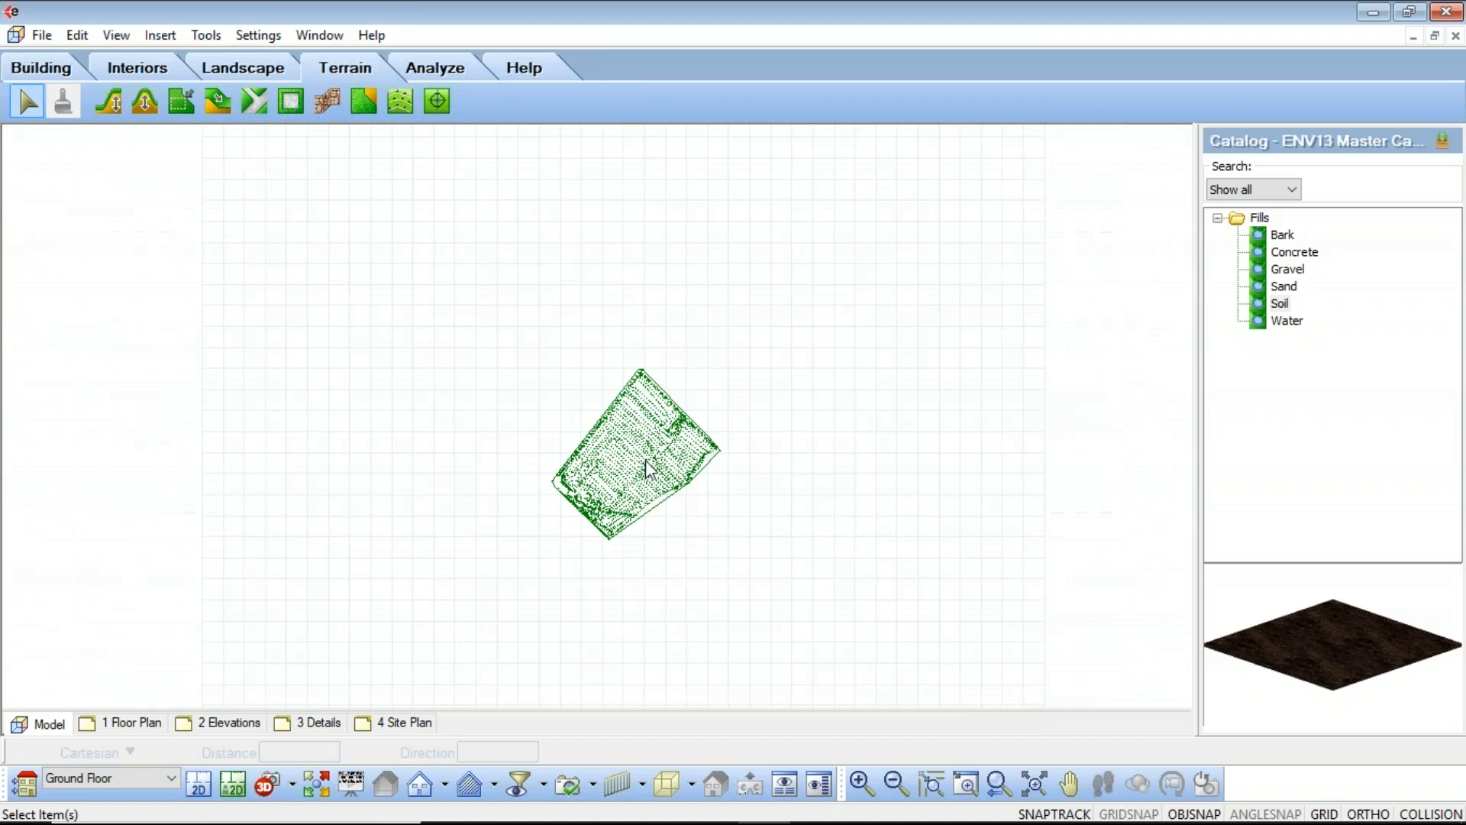
{"action": "scroll", "coordinate": [671, 474], "scroll_direction": "up", "scroll_amount": 4}
{"action": "scroll", "coordinate": [627, 451], "scroll_direction": "up", "scroll_amount": 5}
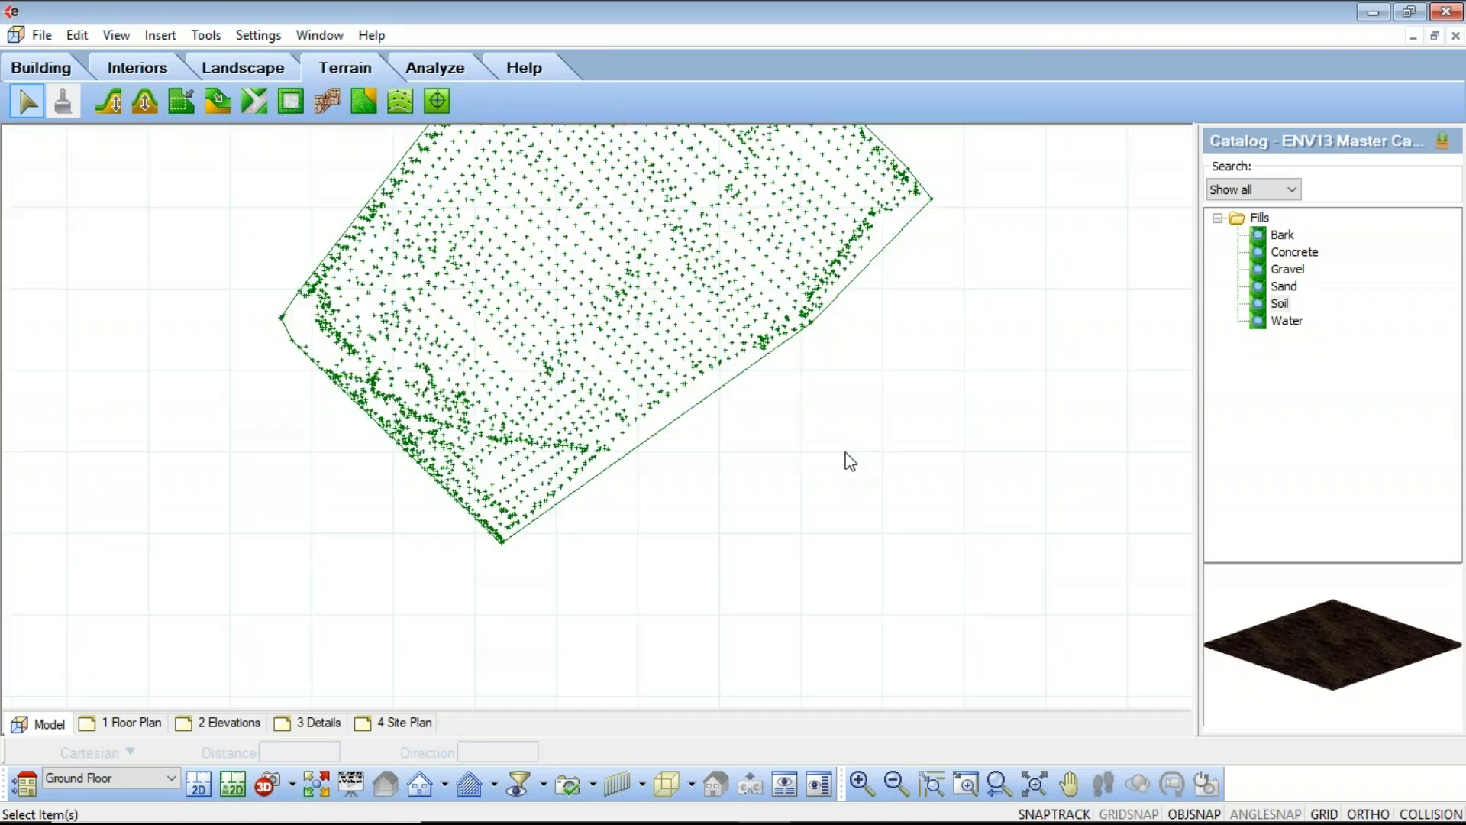
{"action": "middle_click_drag", "start_coordinate": [633, 314], "coordinate": [593, 432]}
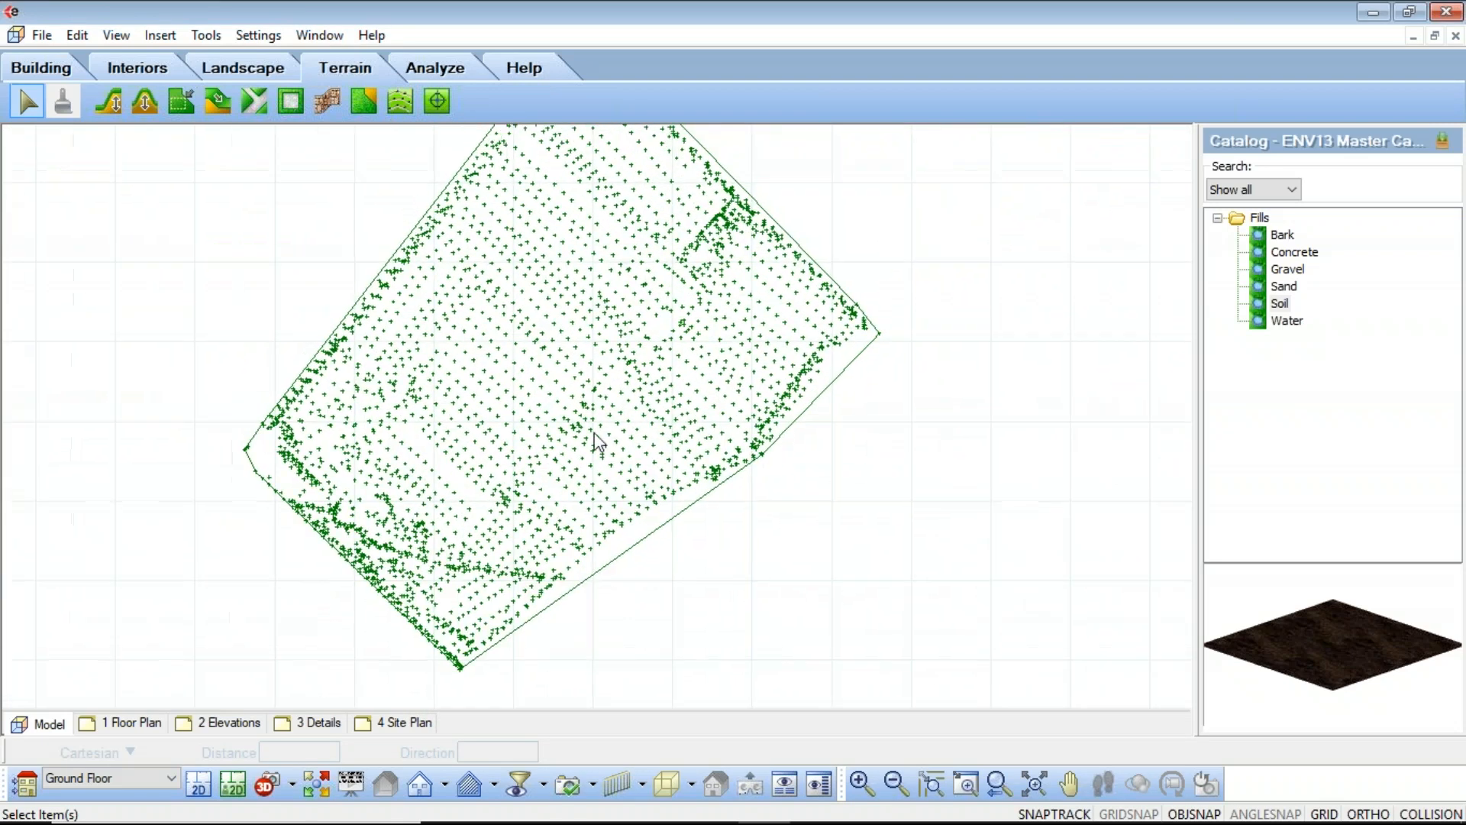
{"action": "left_click", "coordinate": [292, 785]}
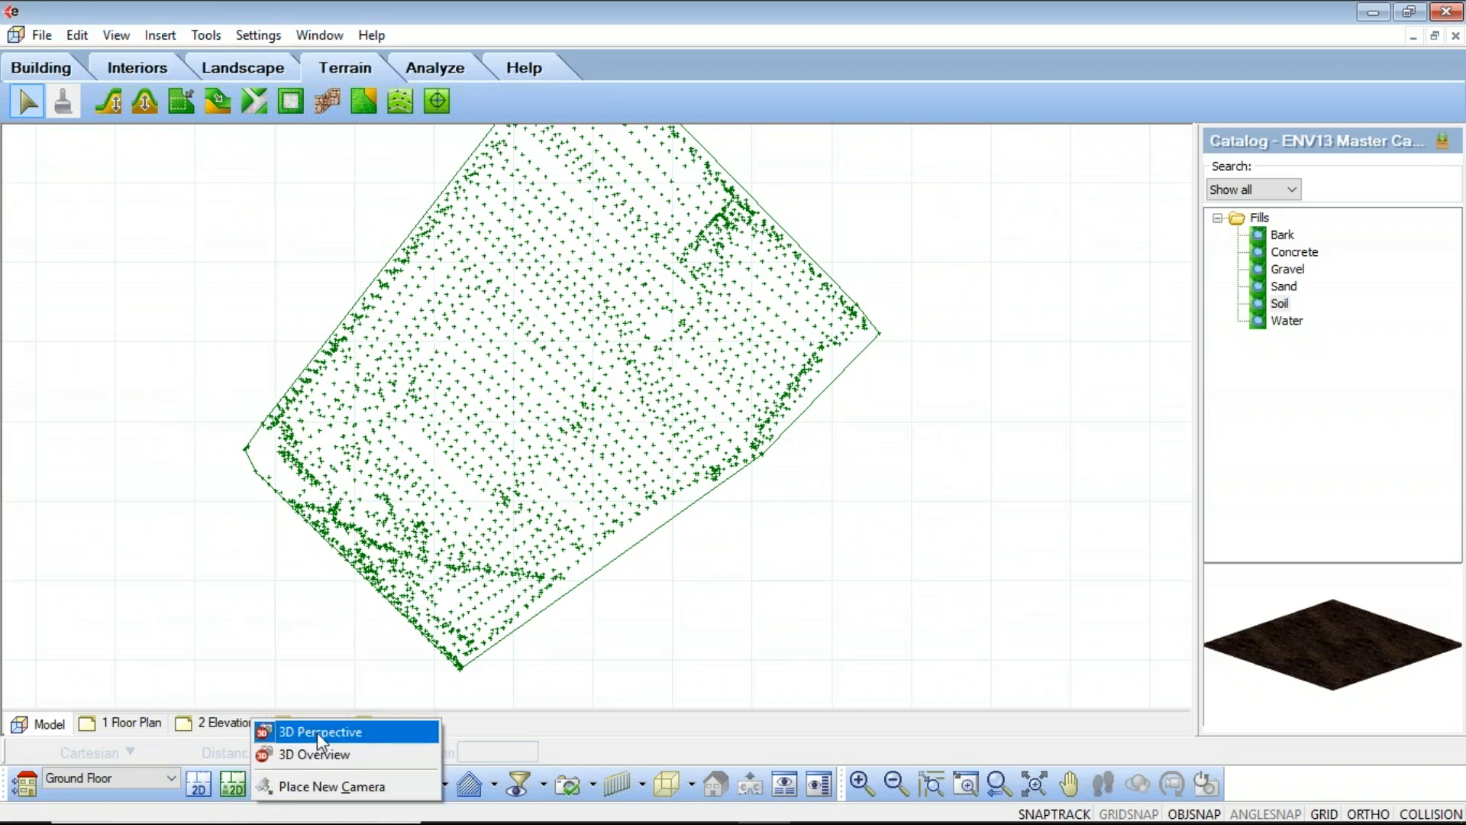
{"action": "left_click", "coordinate": [318, 732]}
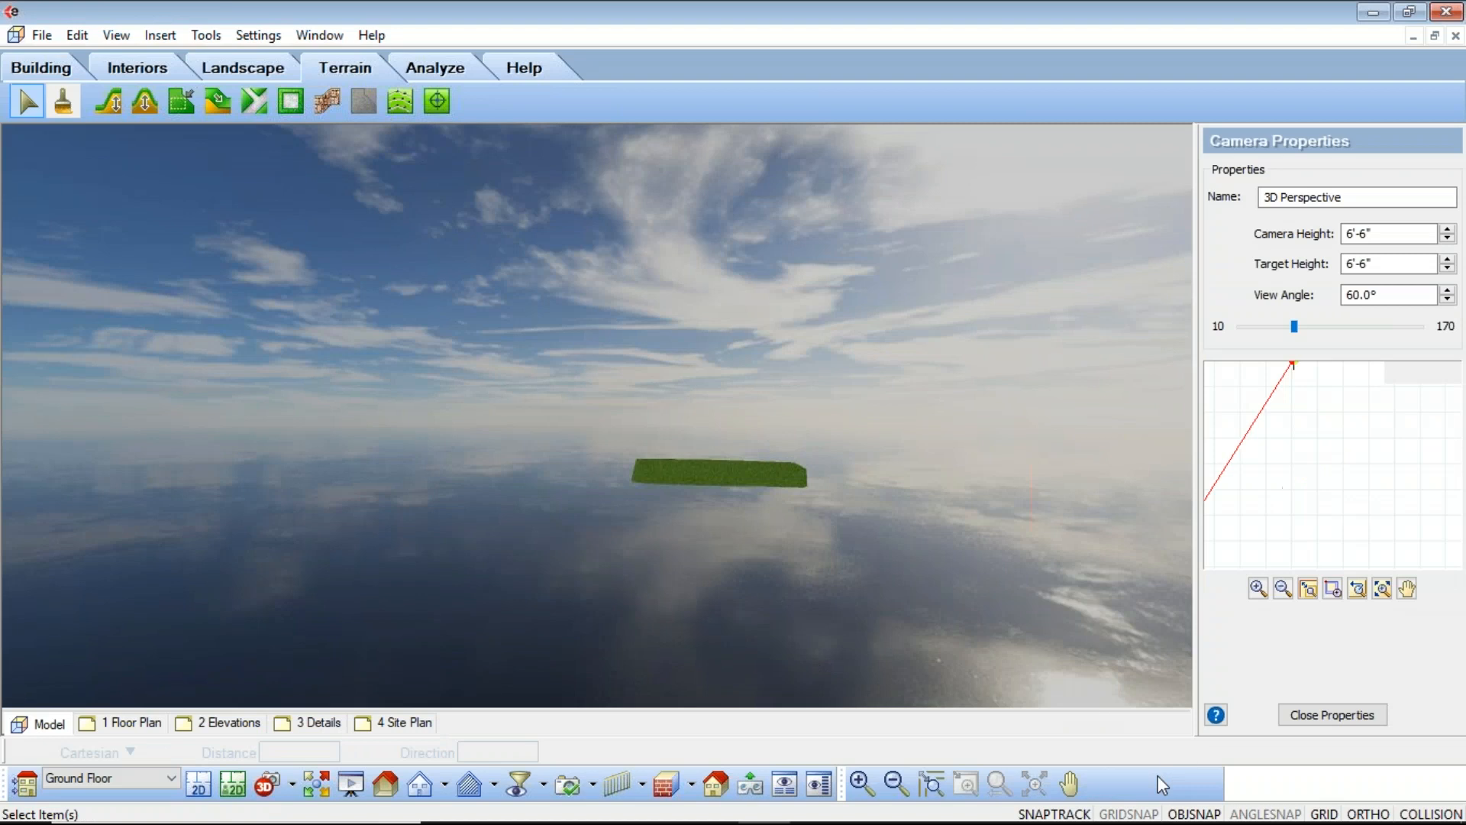
{"action": "left_click", "coordinate": [1102, 784]}
{"action": "left_click_drag", "start_coordinate": [811, 606], "coordinate": [494, 481]}
{"action": "left_click", "coordinate": [1069, 785]}
{"action": "left_click_drag", "start_coordinate": [779, 592], "coordinate": [521, 649]}
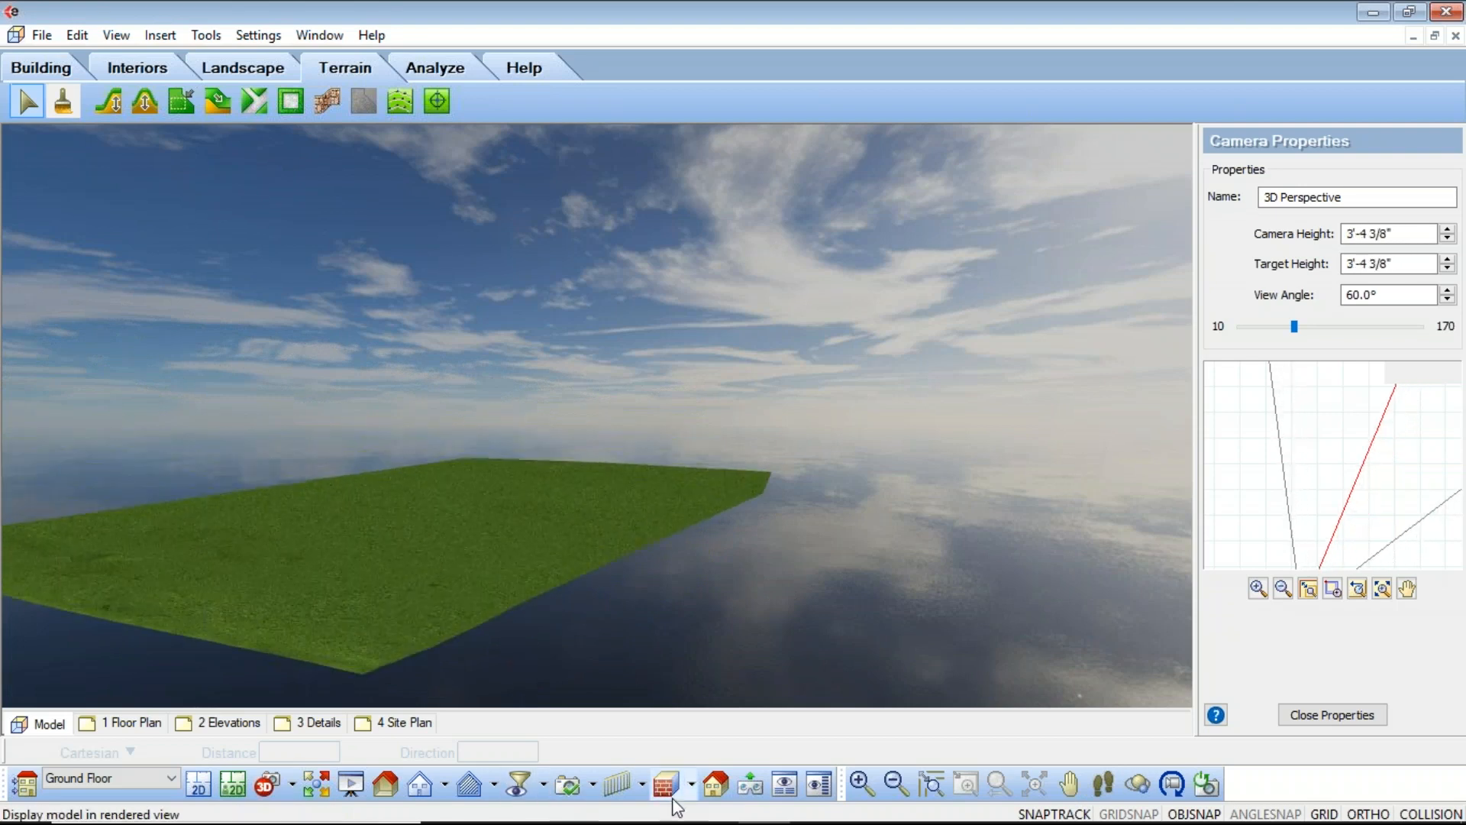
Show the terrain in Rendered Outline display and examine its triangulated mesh from another angle
{"action": "left_click", "coordinate": [691, 785]}
{"action": "left_click", "coordinate": [697, 742]}
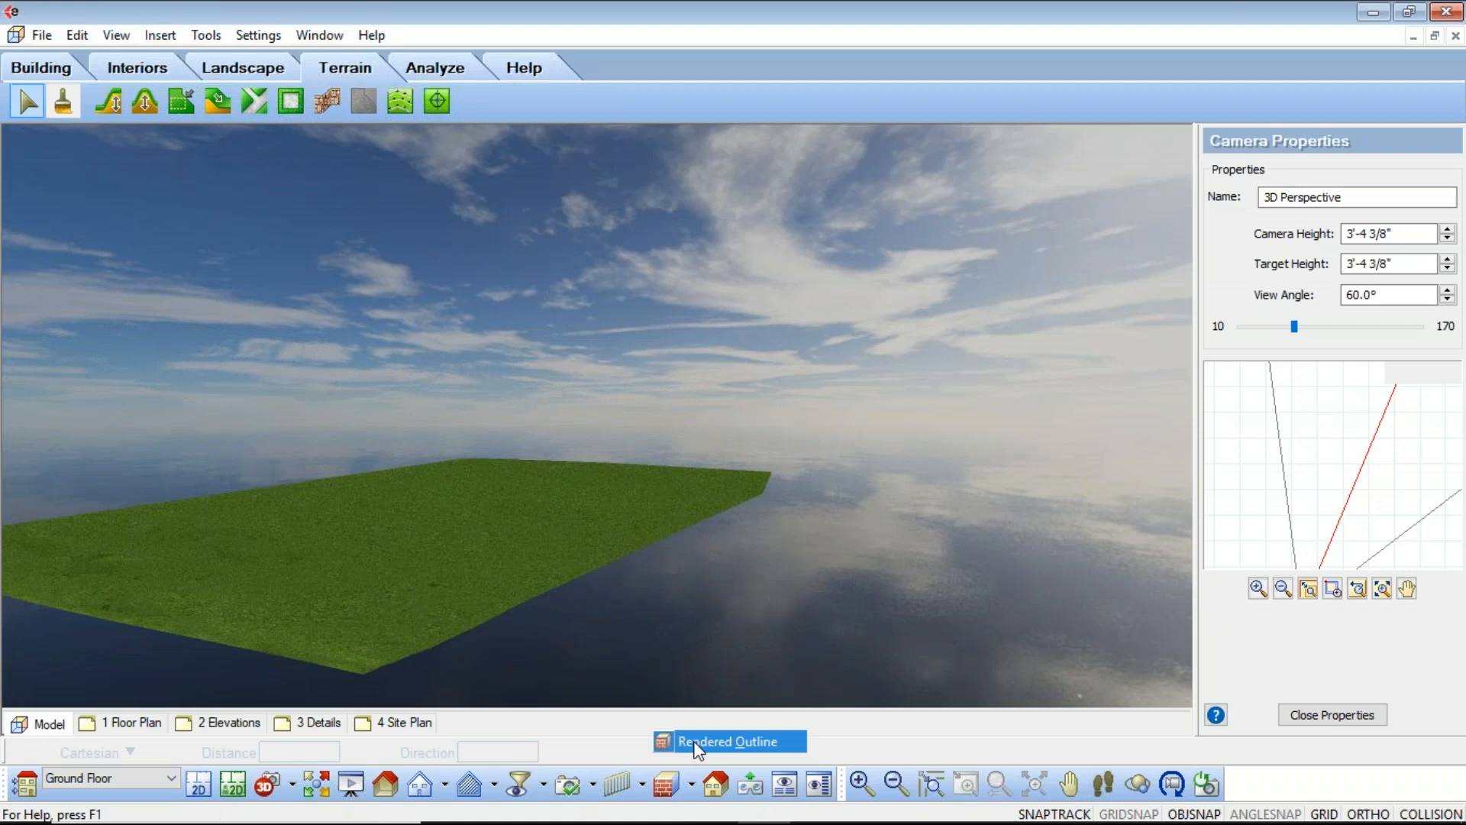
{"action": "left_click", "coordinate": [1103, 783]}
{"action": "mouse_move", "coordinate": [824, 518]}
{"action": "left_mouse_down"}
{"action": "mouse_move", "coordinate": [736, 498]}
{"action": "mouse_move", "coordinate": [737, 428]}
{"action": "mouse_move", "coordinate": [919, 477]}
{"action": "mouse_move", "coordinate": [821, 569]}
{"action": "mouse_move", "coordinate": [749, 606]}
{"action": "mouse_move", "coordinate": [664, 570]}
{"action": "mouse_move", "coordinate": [641, 406]}
{"action": "left_mouse_up"}
{"action": "right_click", "coordinate": [628, 394]}
{"action": "left_click", "coordinate": [672, 400]}
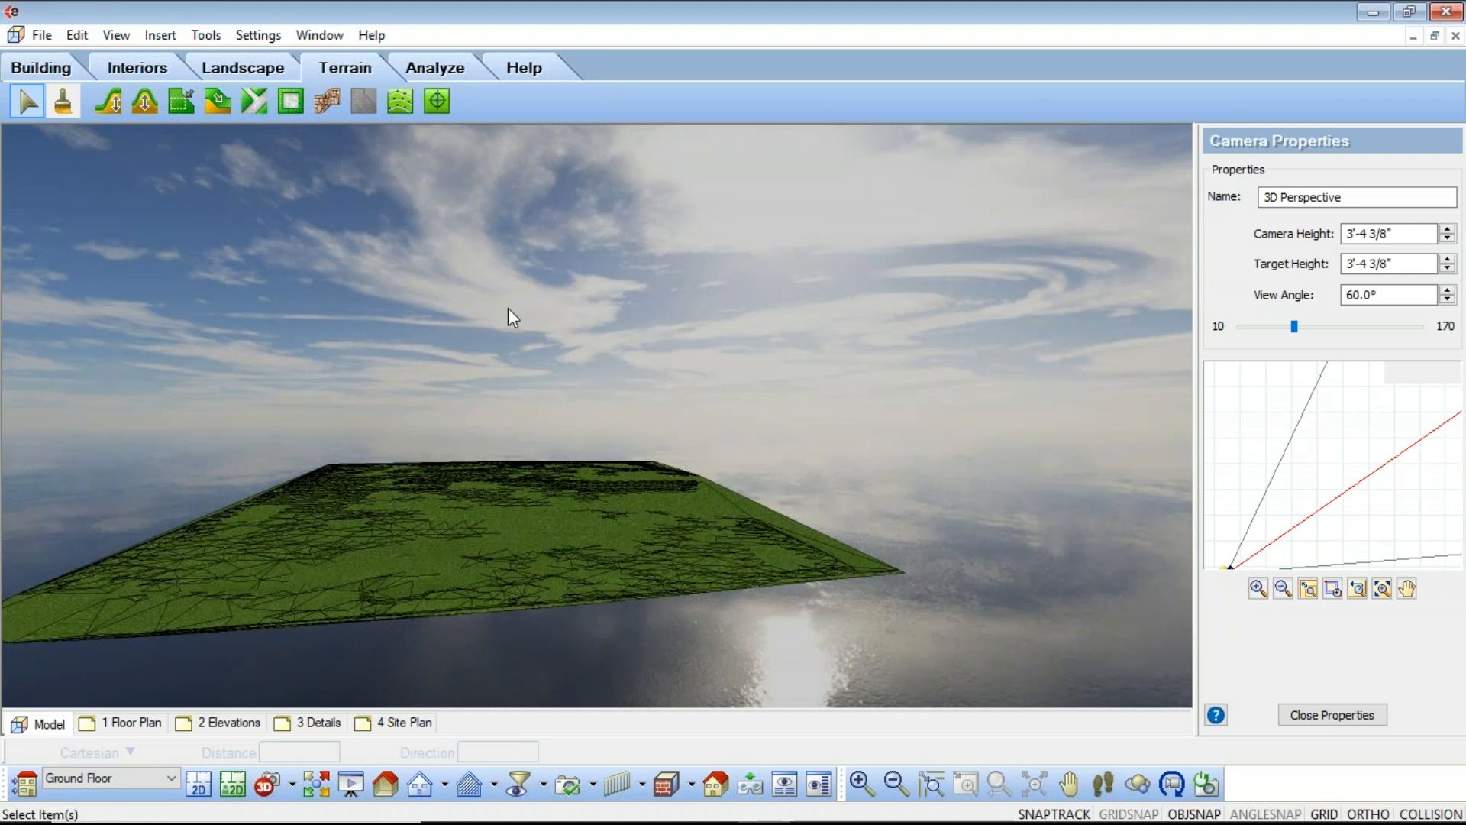
Remove the imported terrain from the model
{"action": "left_click", "coordinate": [169, 38]}
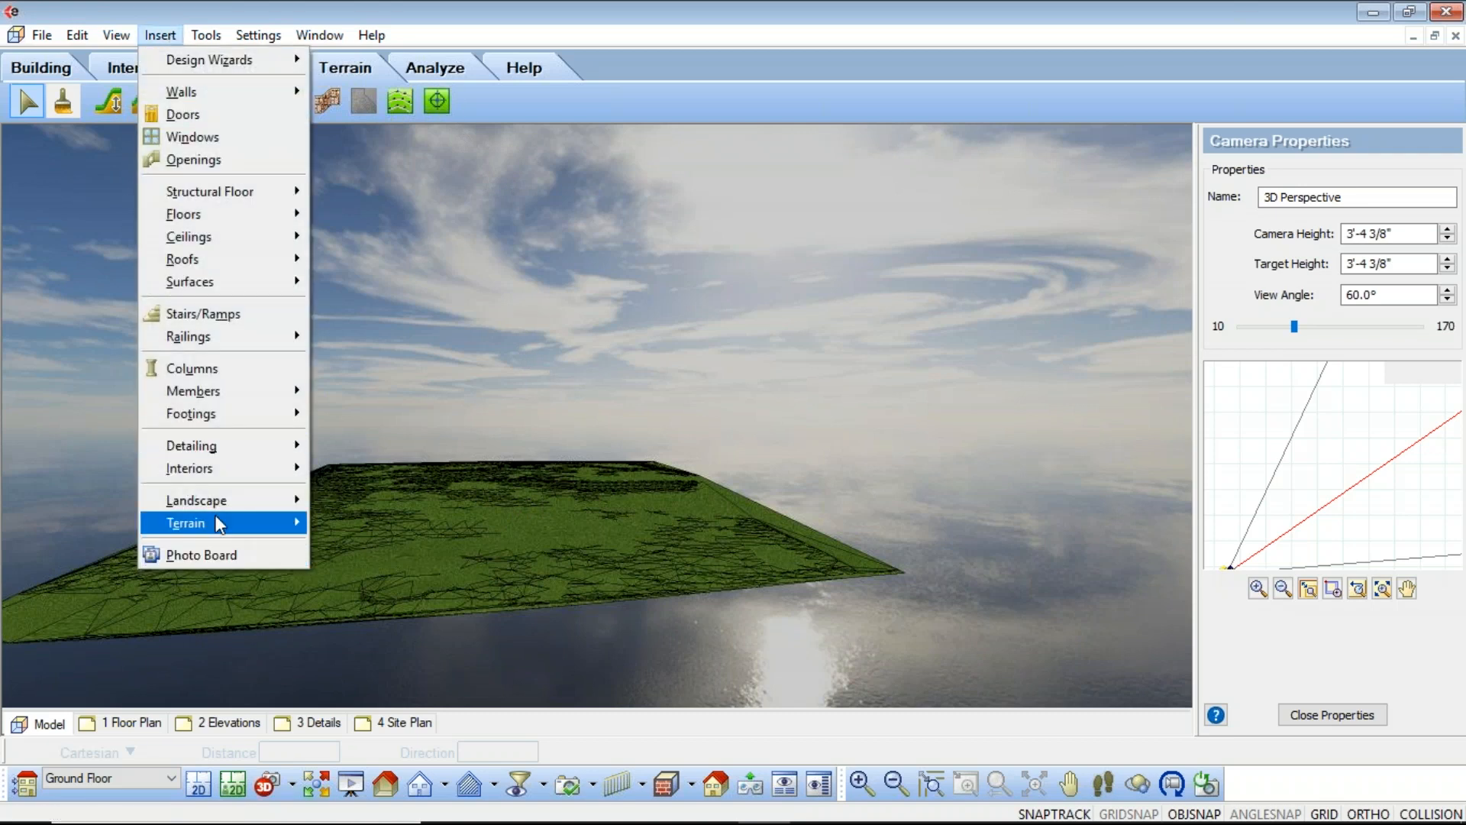
{"action": "mouse_move", "coordinate": [222, 524]}
{"action": "left_click", "coordinate": [359, 522]}
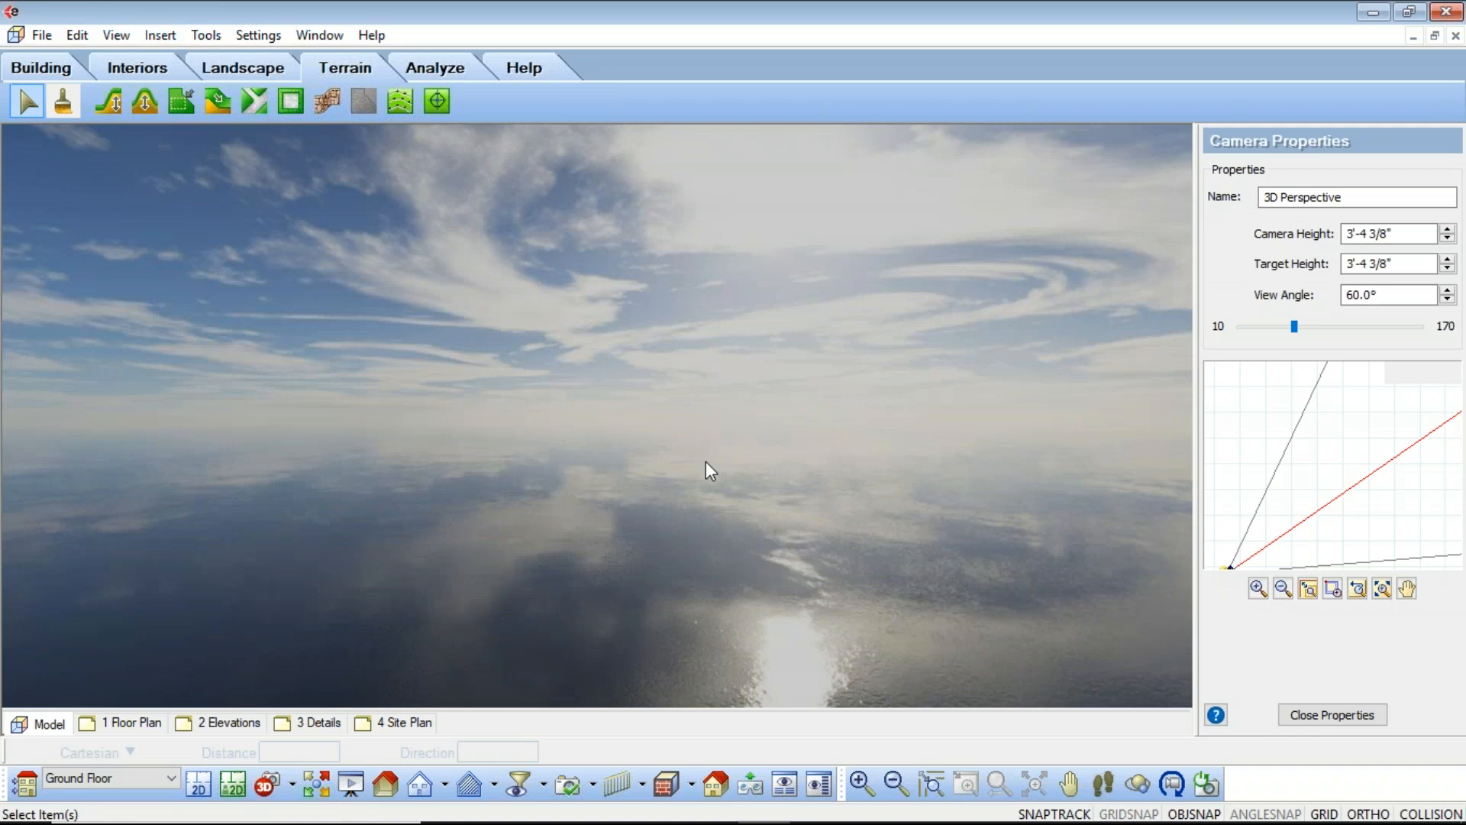
Return to the 2D plan with the whole grid in view and switch to the 2D topographical view
{"action": "left_click", "coordinate": [199, 785]}
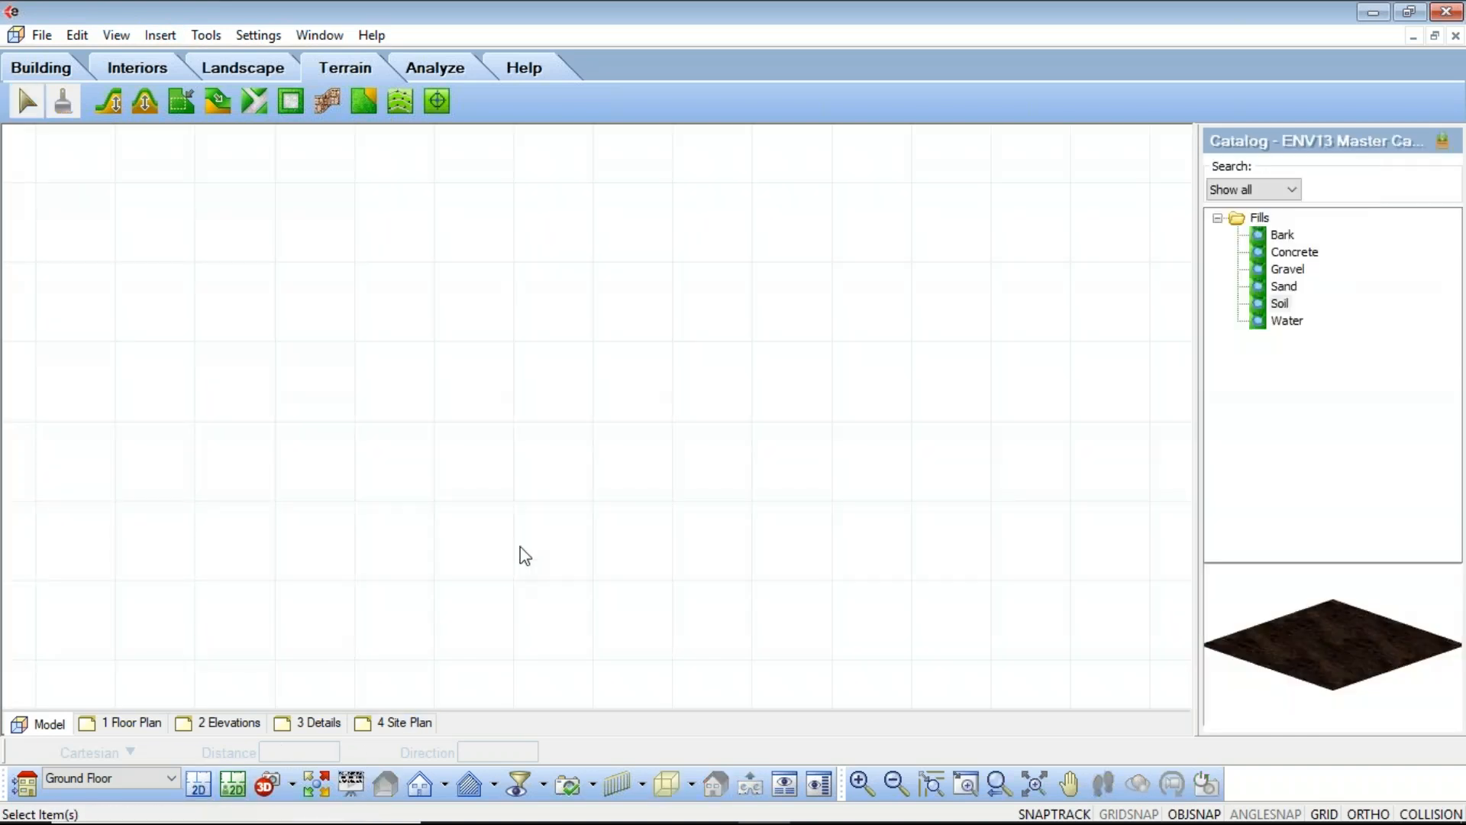
{"action": "scroll", "coordinate": [589, 458], "scroll_direction": "down", "scroll_amount": 5}
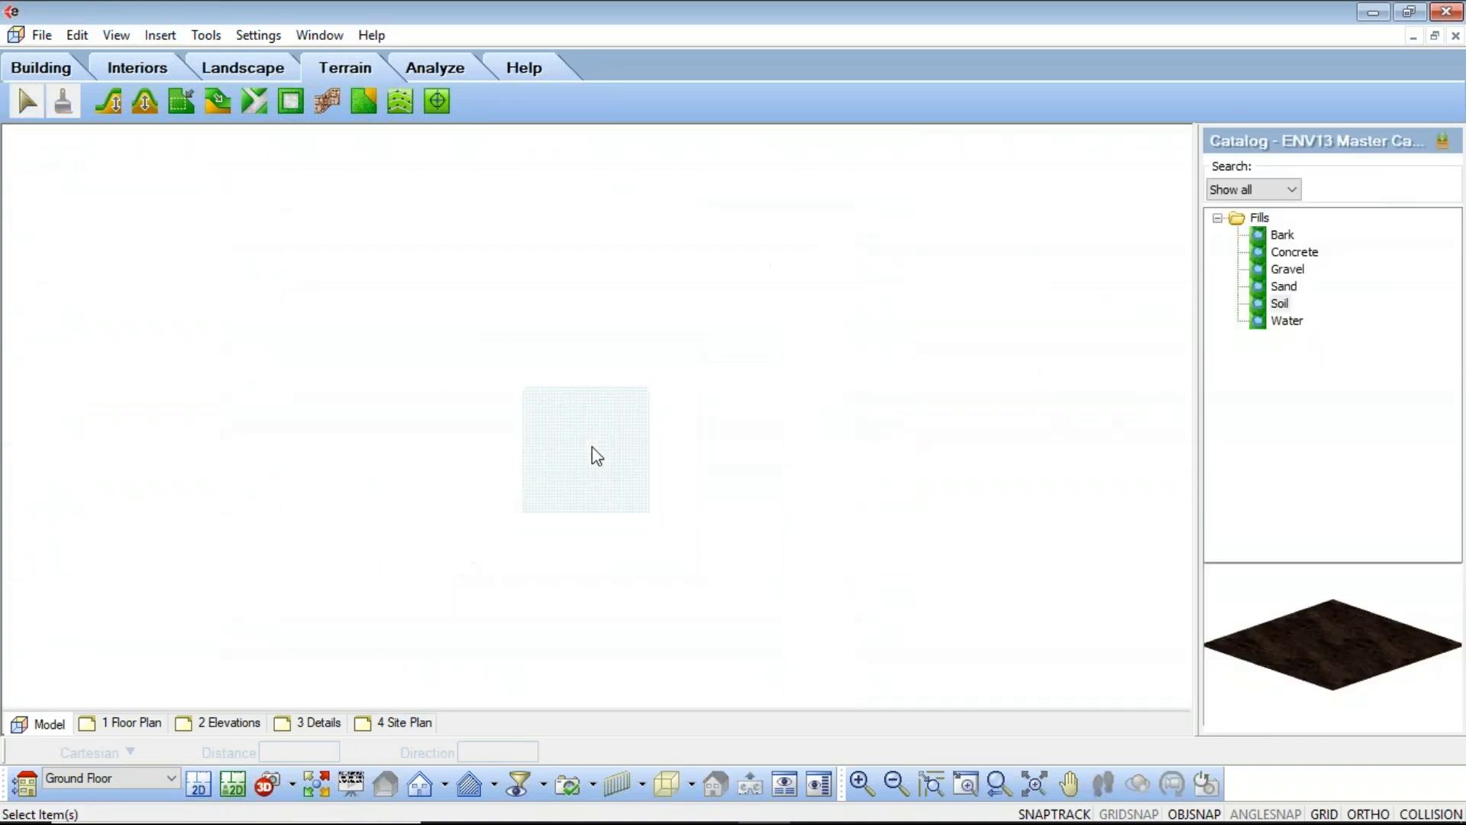
{"action": "scroll", "coordinate": [563, 381], "scroll_direction": "up", "scroll_amount": 5}
{"action": "right_click", "coordinate": [563, 380]}
{"action": "left_click", "coordinate": [594, 391]}
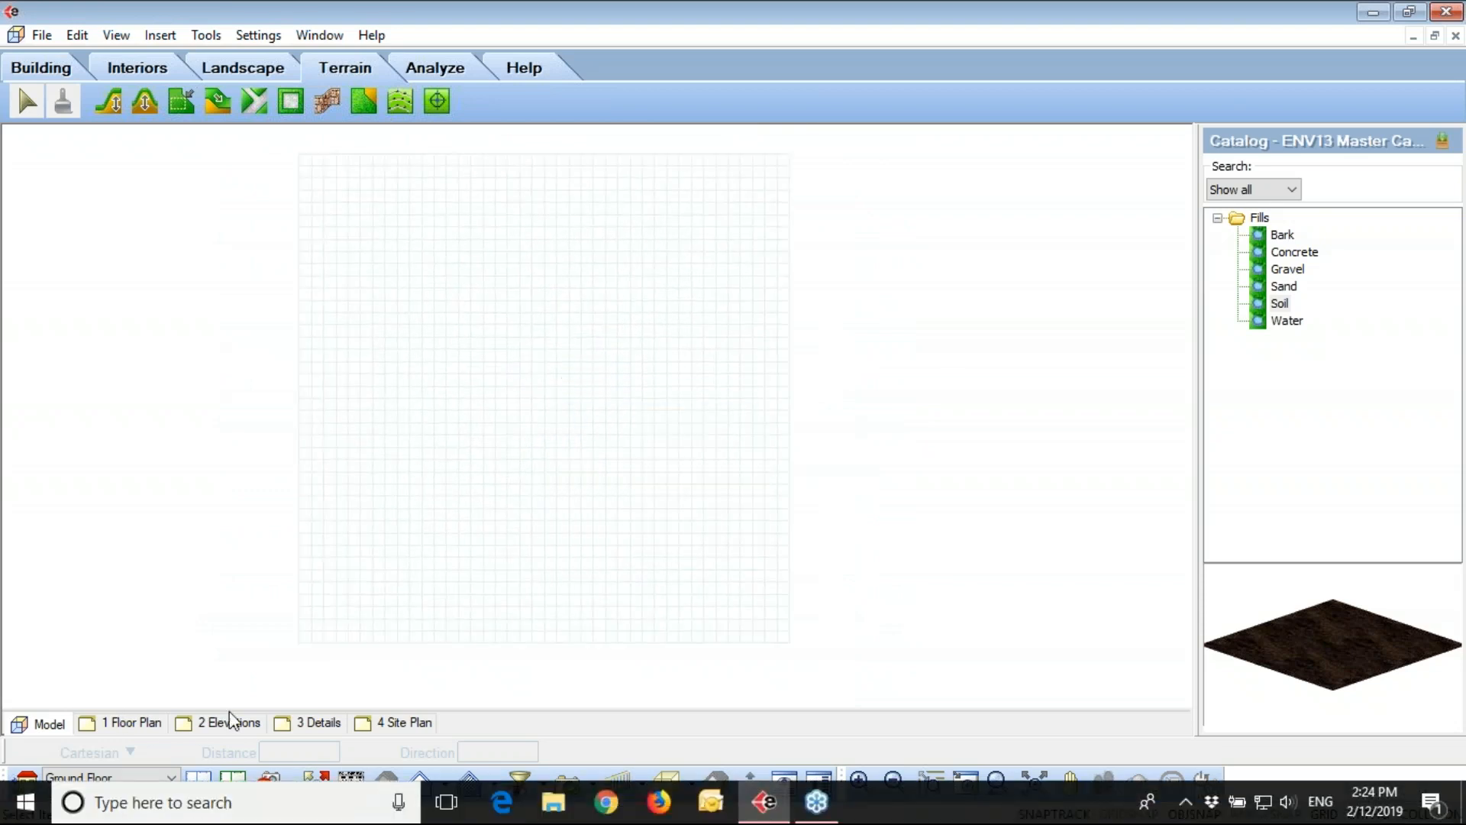
{"action": "left_click", "coordinate": [233, 783]}
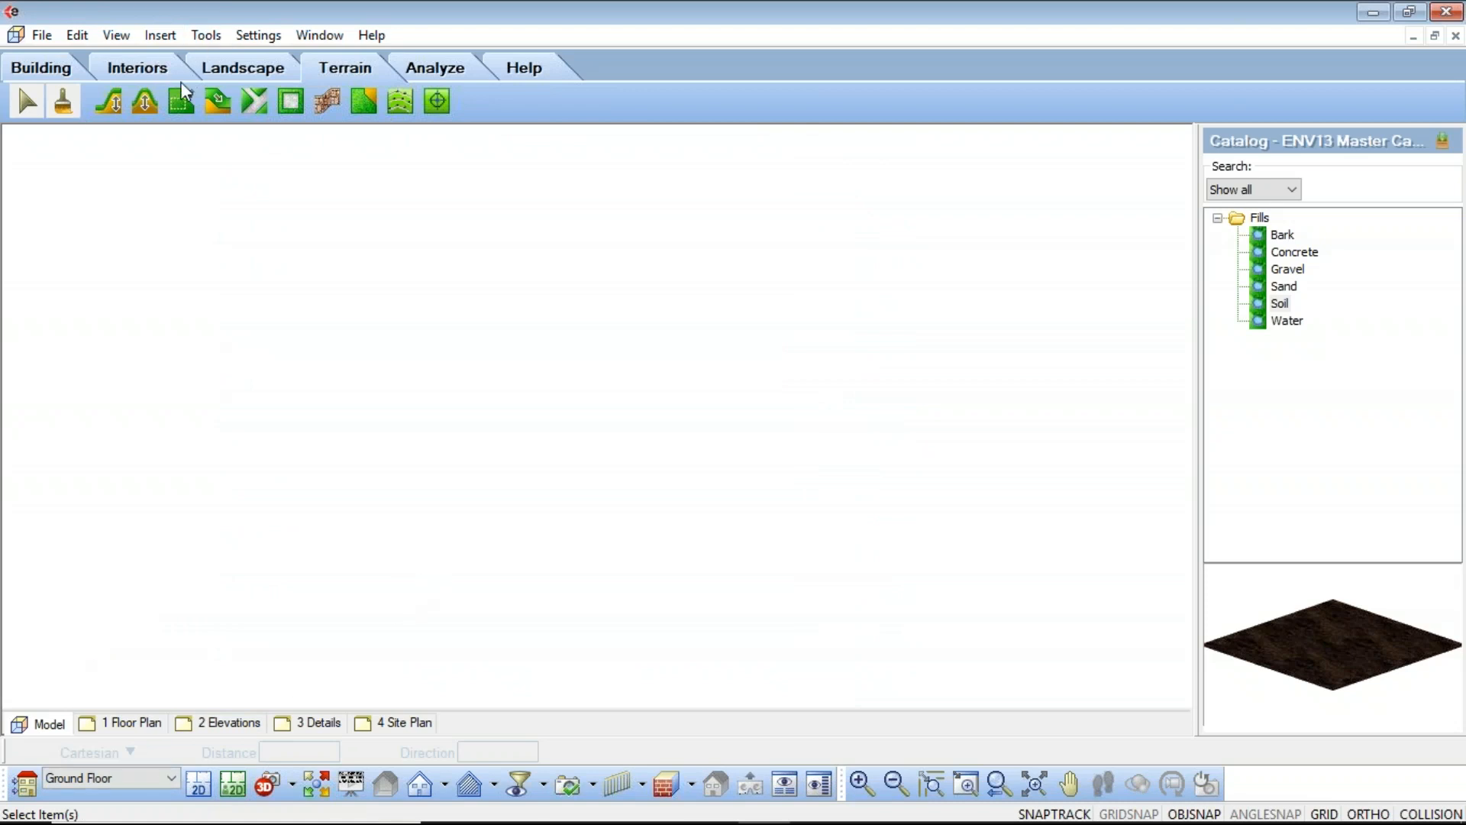
{"action": "left_click", "coordinate": [160, 35]}
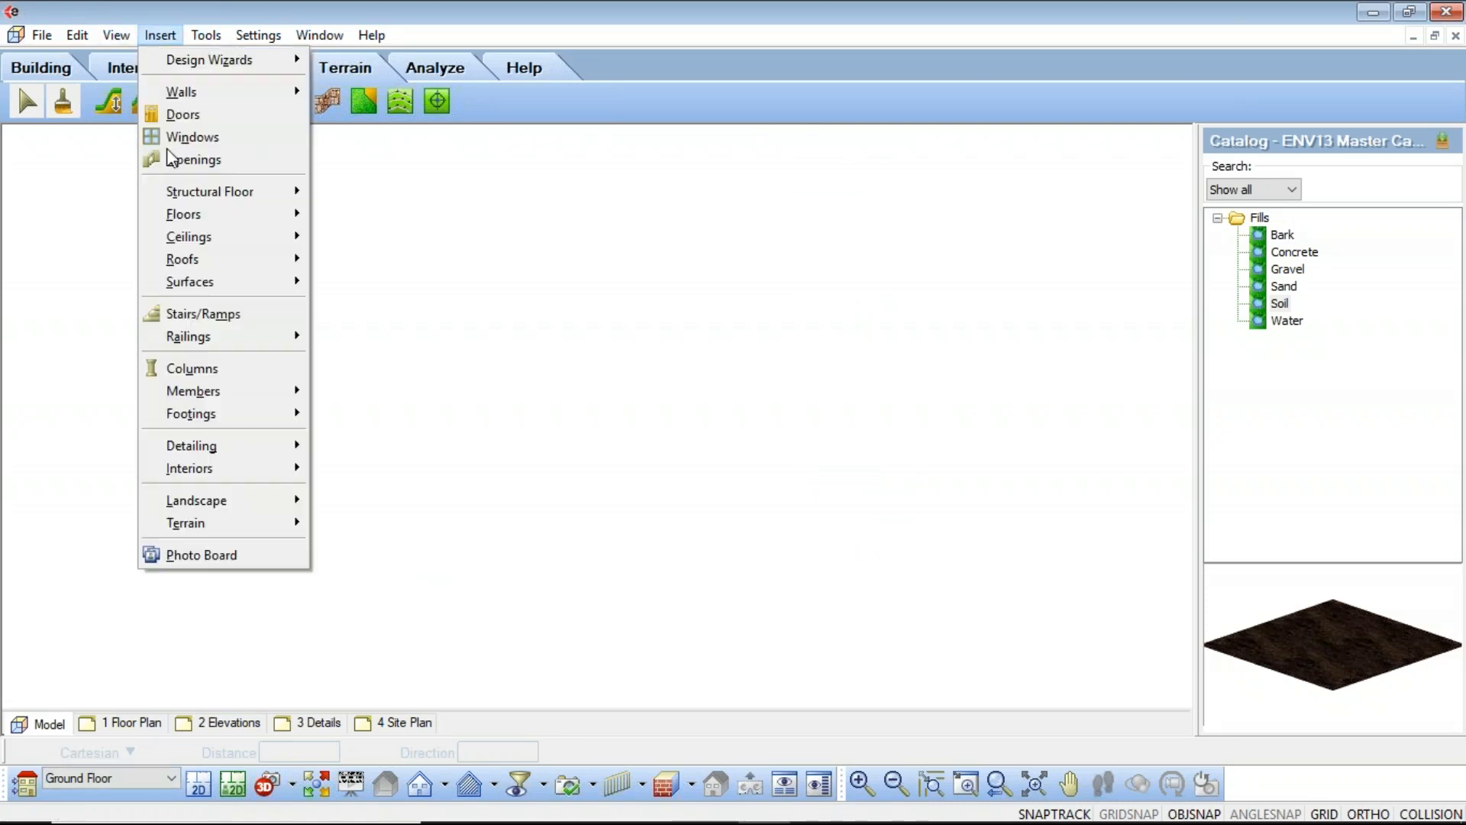
{"action": "mouse_move", "coordinate": [191, 526]}
{"action": "left_click", "coordinate": [386, 522]}
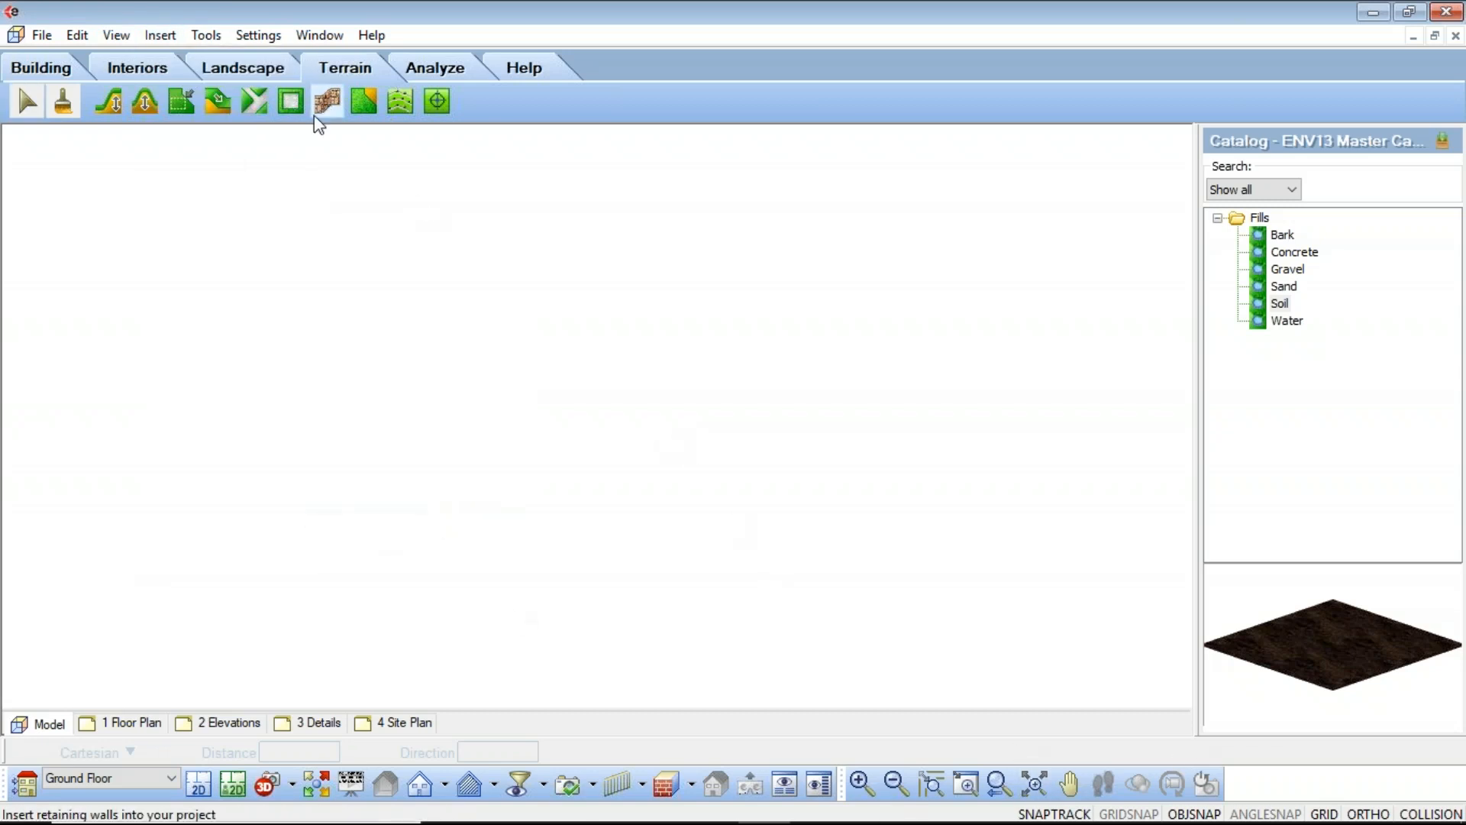
Close the current project without saving and create a new one from the 1-New Home Standard Construction (ft & in) template
{"action": "left_click", "coordinate": [49, 37]}
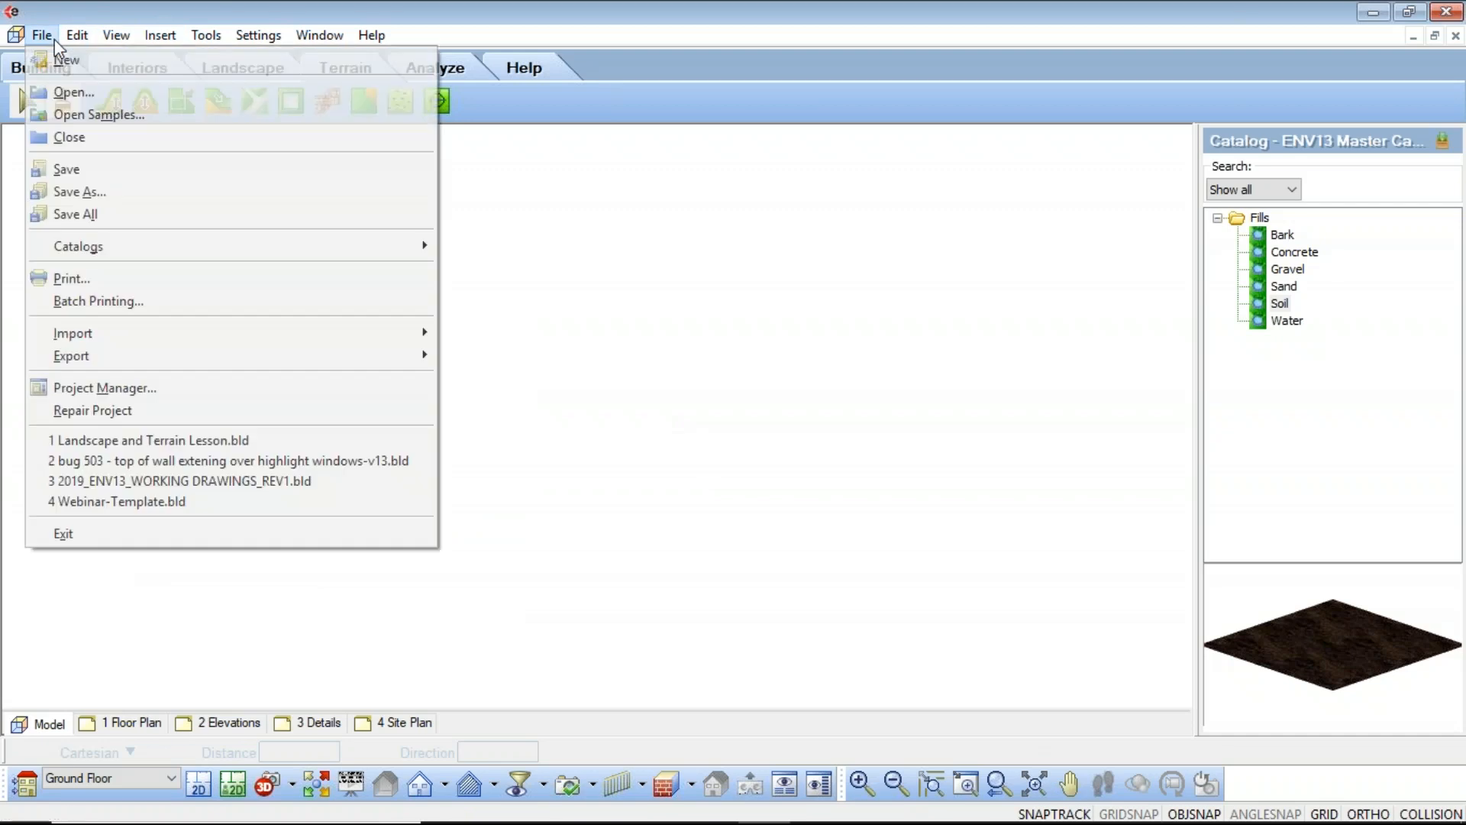
{"action": "left_click", "coordinate": [71, 138]}
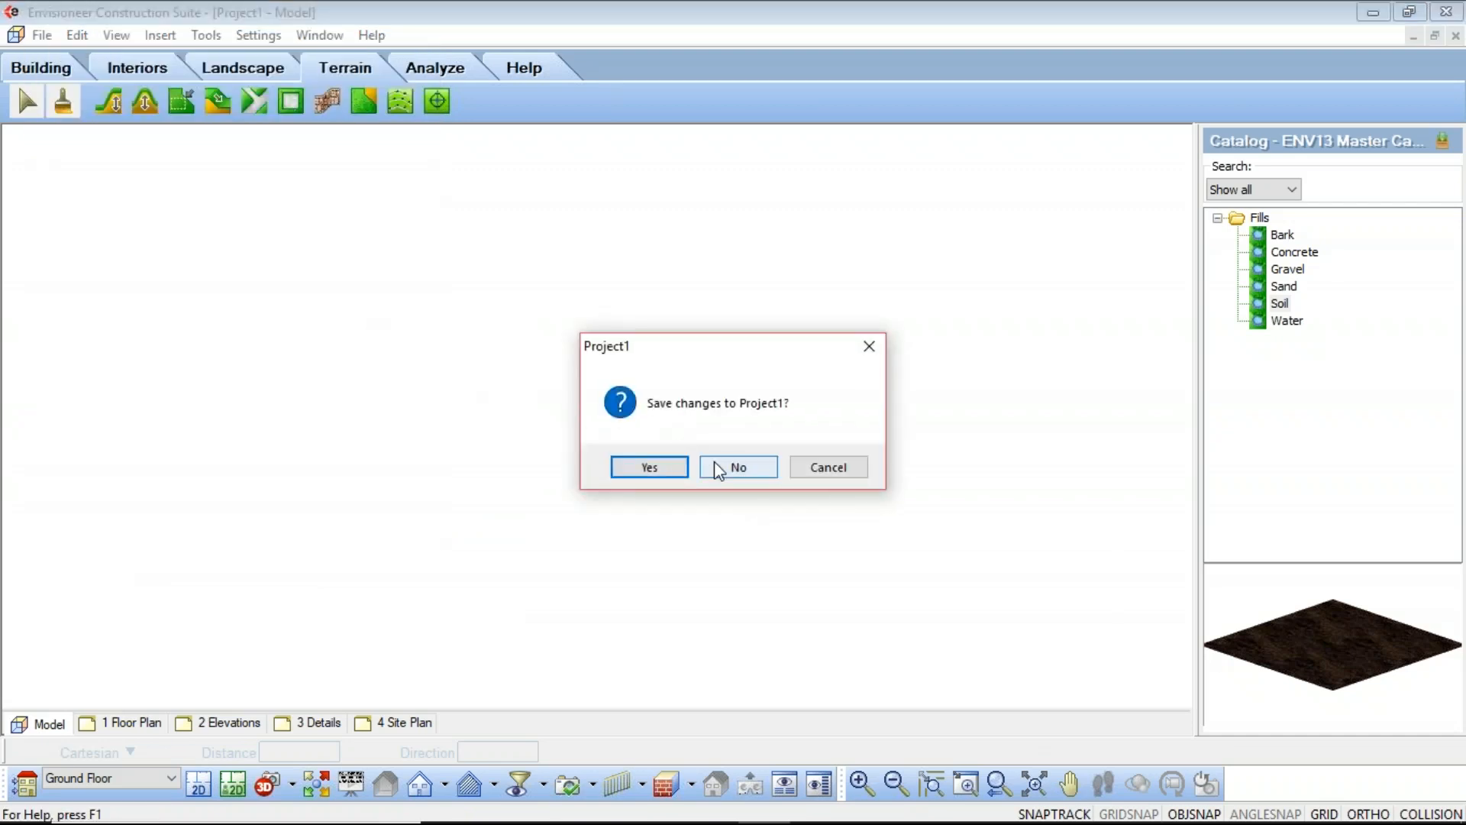
{"action": "left_click", "coordinate": [712, 465]}
{"action": "left_click", "coordinate": [37, 36]}
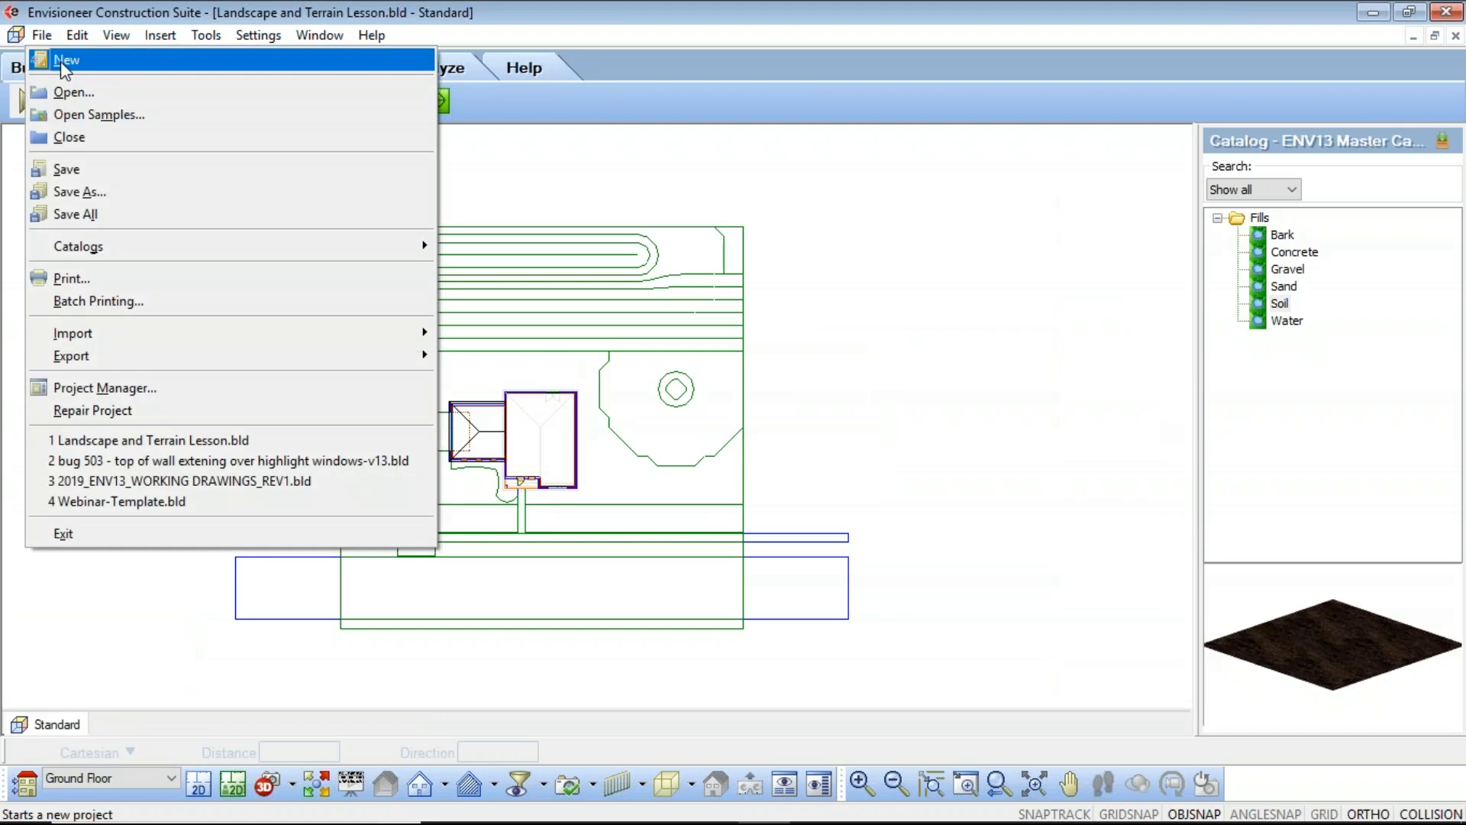
{"action": "left_click", "coordinate": [64, 69]}
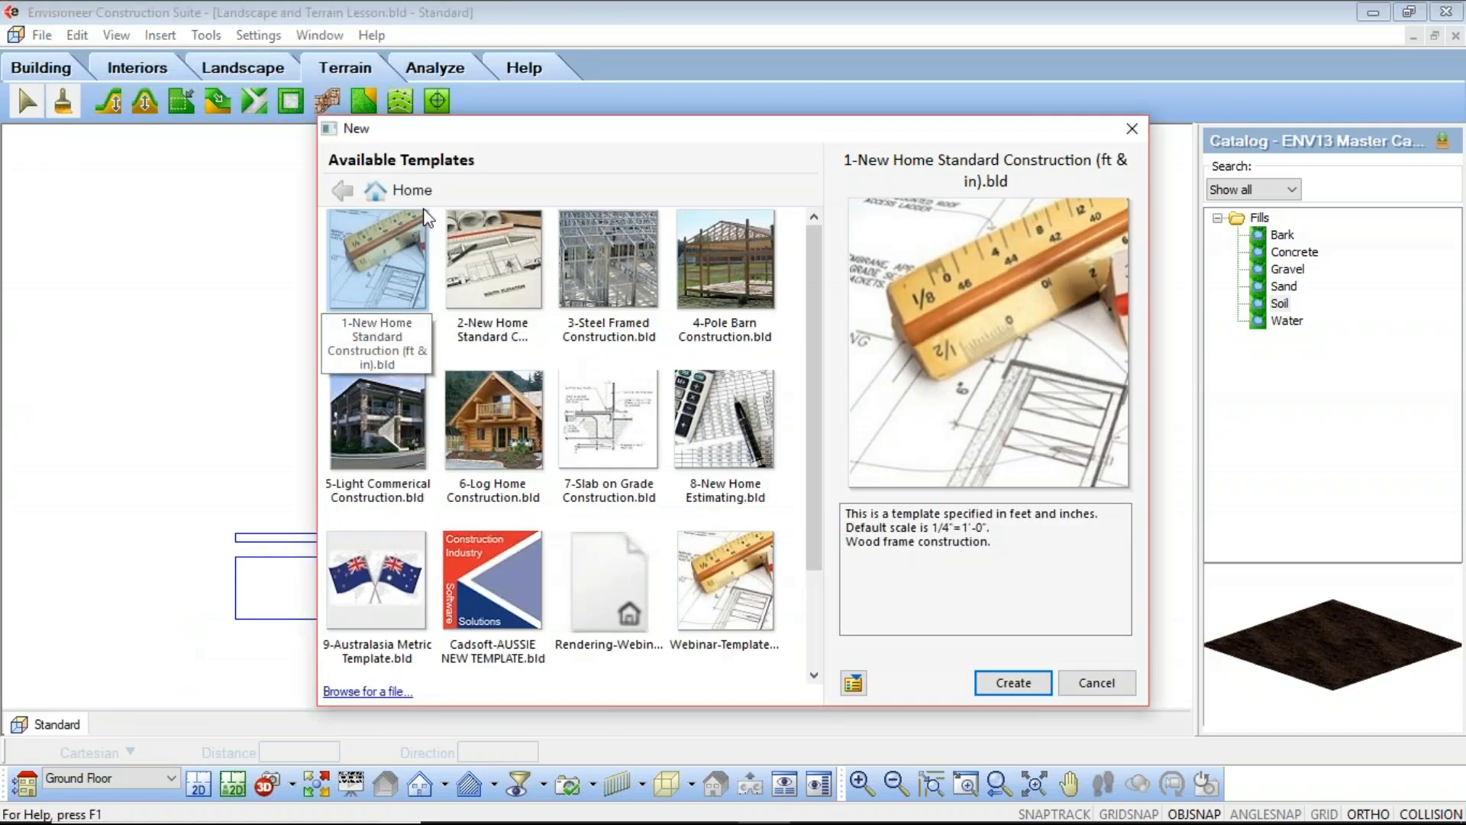
{"action": "left_click", "coordinate": [1012, 683]}
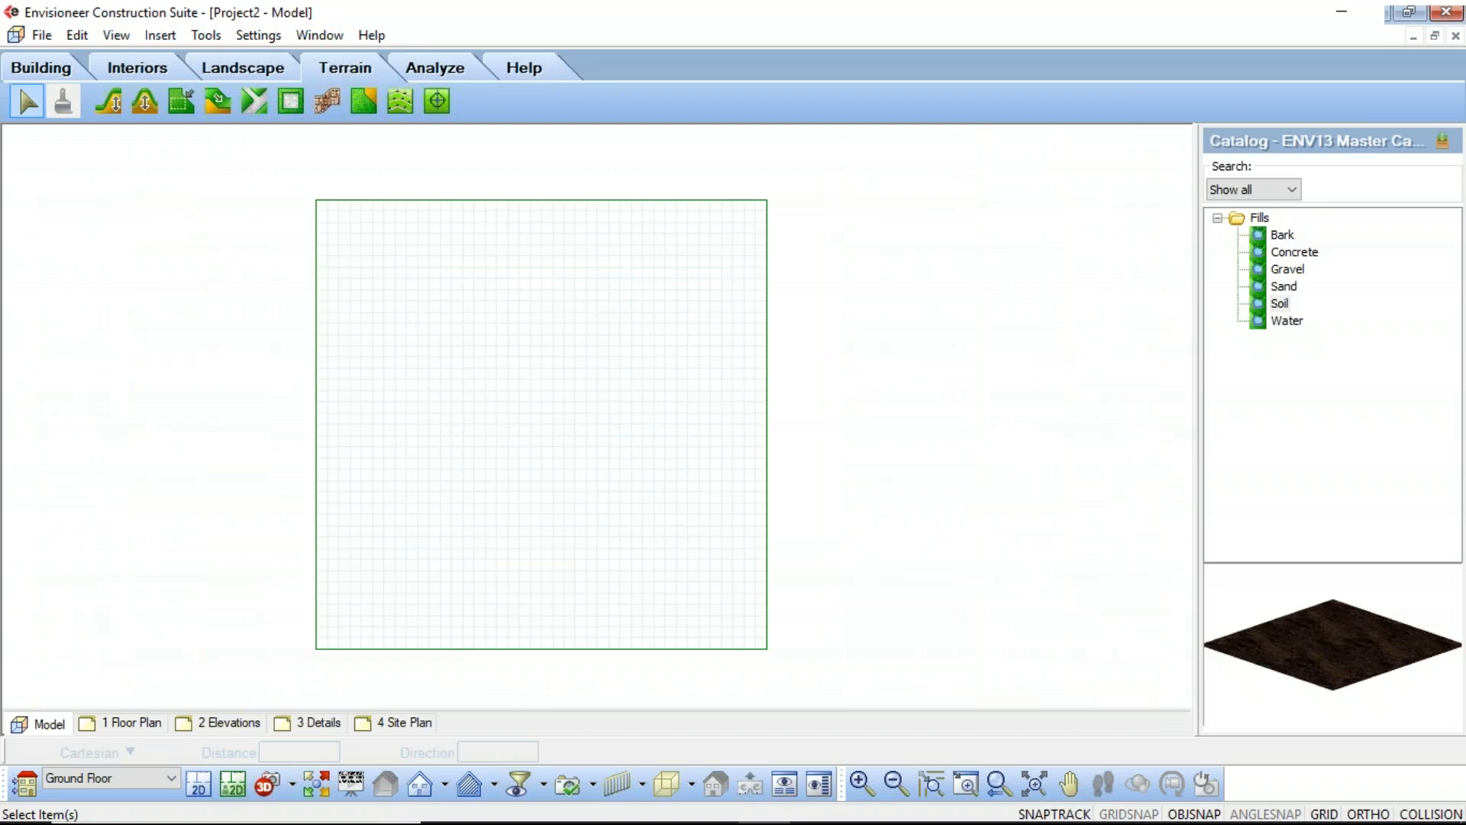
Convert the terrain to a TIN mesh and place an outer ring of six spot points around five inner ones
{"action": "left_click", "coordinate": [437, 101]}
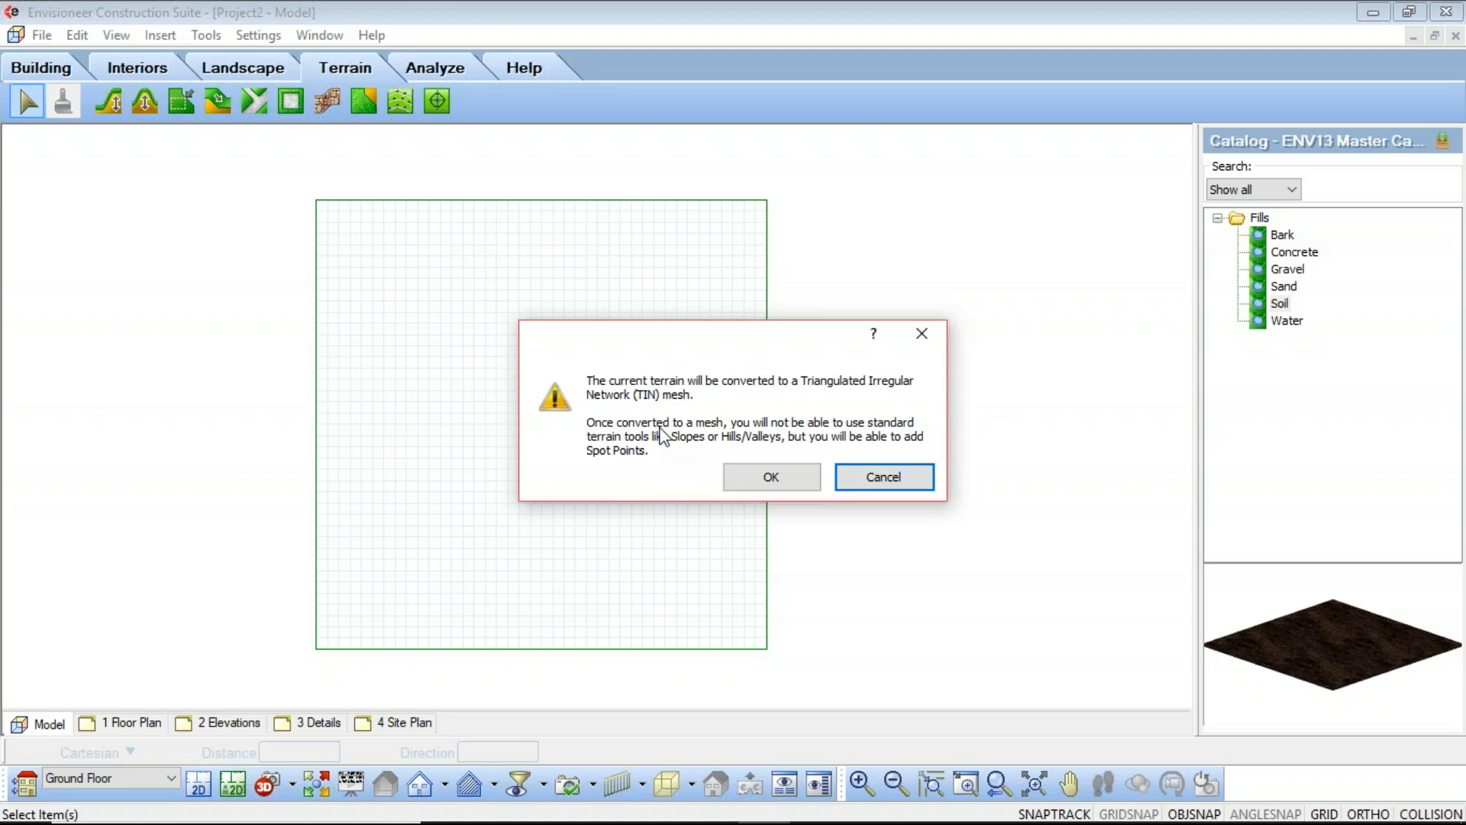
{"action": "left_click", "coordinate": [768, 477]}
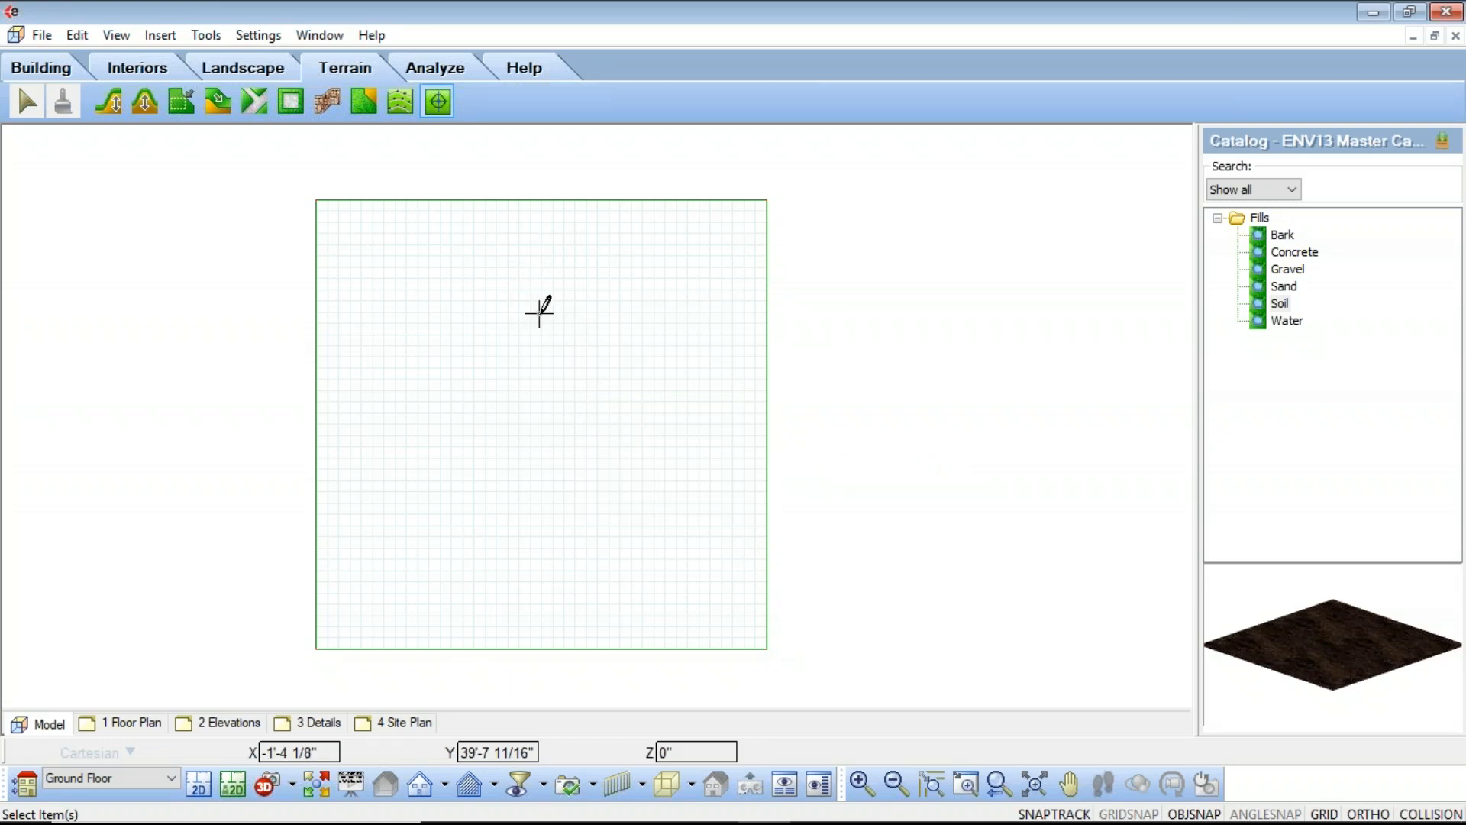
{"action": "right_click", "coordinate": [494, 393]}
{"action": "left_click", "coordinate": [540, 409]}
Set the level of the outer ring's upper-left spot point to 4'
{"action": "scroll", "coordinate": [381, 283], "scroll_direction": "up", "scroll_amount": 2}
{"action": "scroll", "coordinate": [417, 333], "scroll_direction": "up", "scroll_amount": 5}
{"action": "scroll", "coordinate": [498, 339], "scroll_direction": "up", "scroll_amount": 2}
{"action": "scroll", "coordinate": [378, 304], "scroll_direction": "down", "scroll_amount": 4}
{"action": "middle_click_drag", "start_coordinate": [601, 359], "coordinate": [439, 327]}
{"action": "scroll", "coordinate": [295, 301], "scroll_direction": "down", "scroll_amount": 4}
{"action": "scroll", "coordinate": [389, 296], "scroll_direction": "up", "scroll_amount": 3}
{"action": "scroll", "coordinate": [226, 304], "scroll_direction": "up", "scroll_amount": 5}
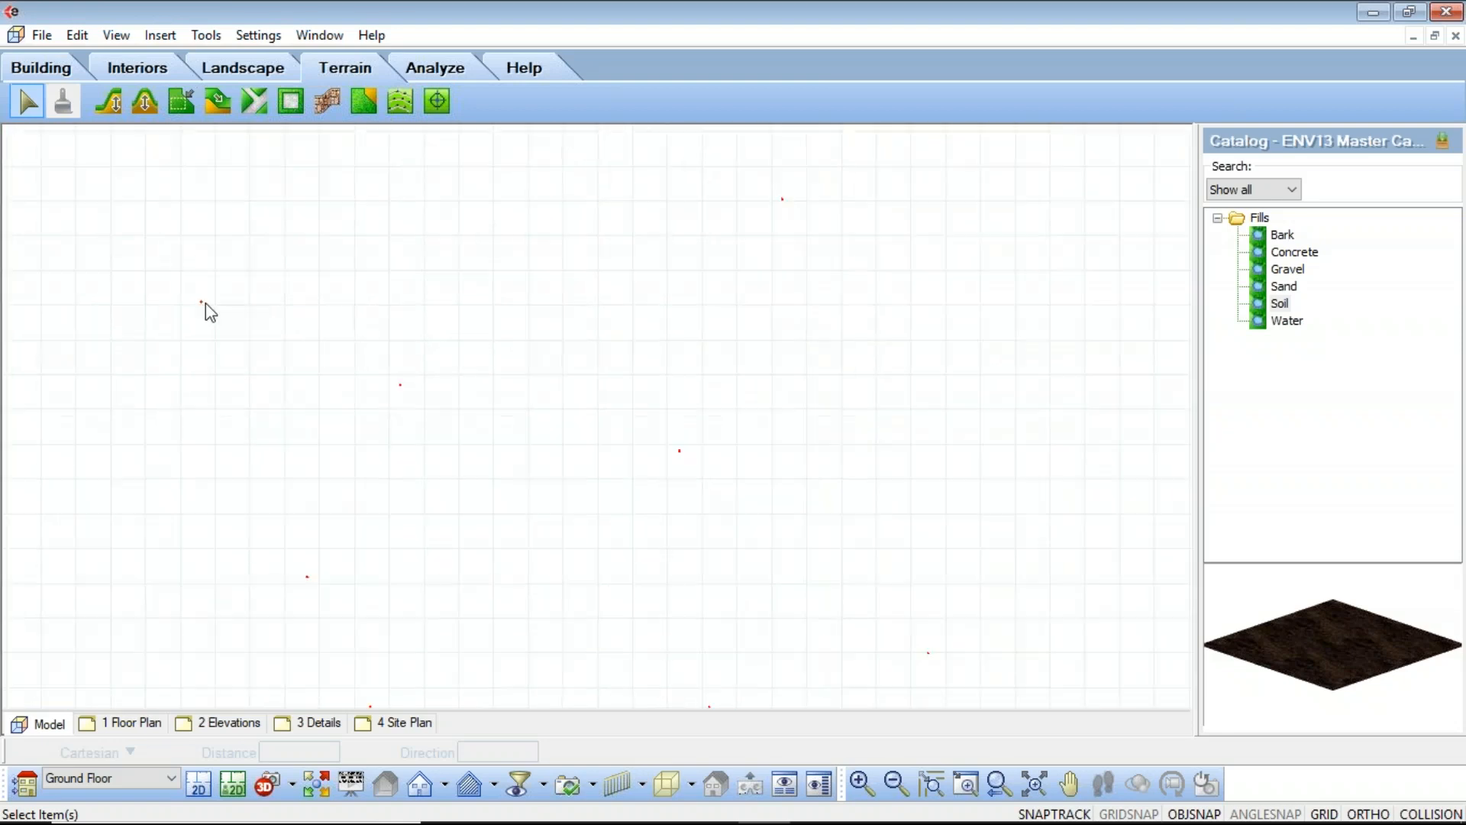
{"action": "double_click", "coordinate": [200, 296]}
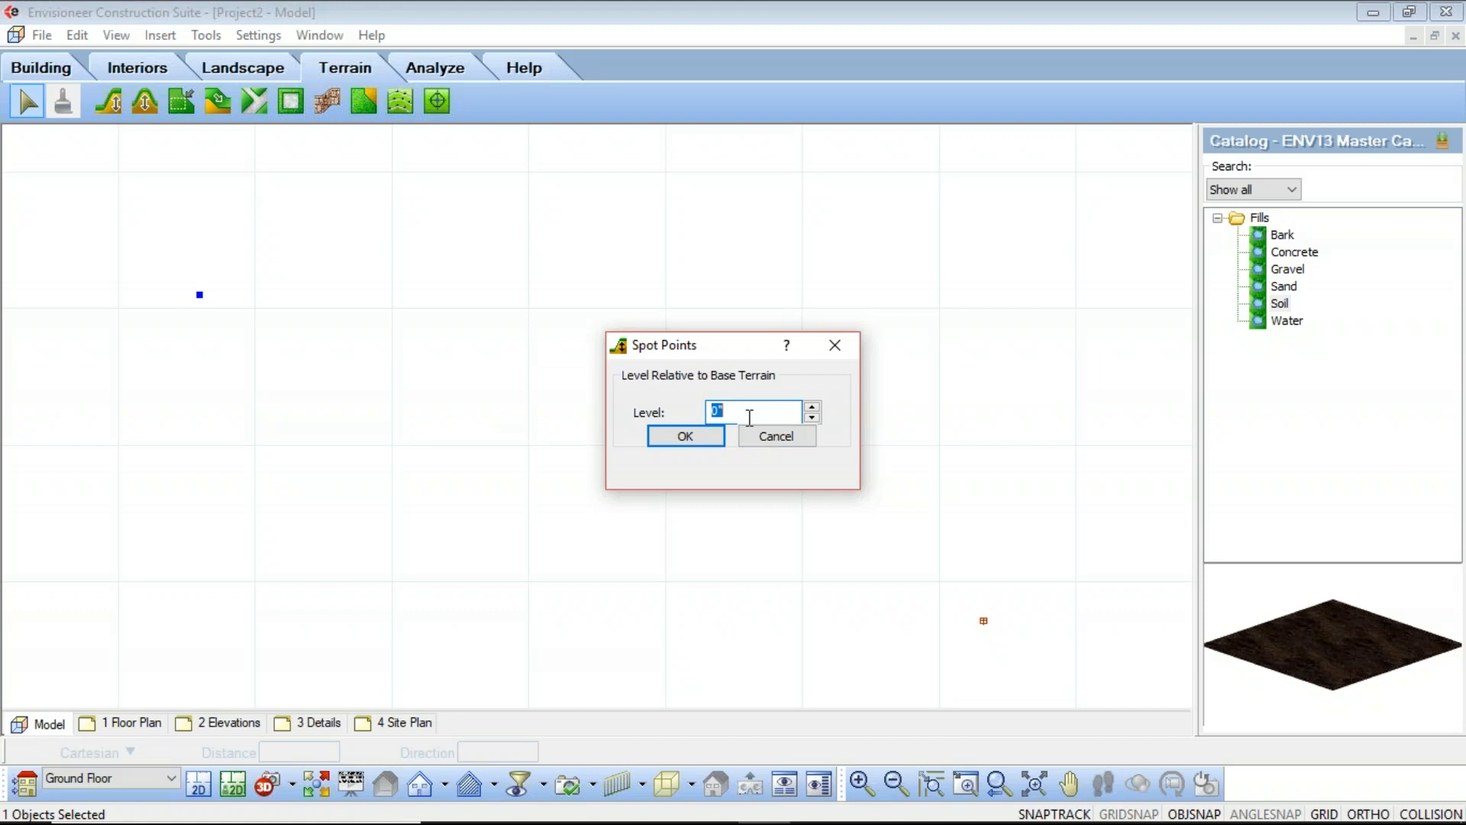
{"action": "type", "text": "4"}
{"action": "left_click", "coordinate": [714, 439]}
Set the outer ring's upper-right and far-right spot points to a level of 4'
{"action": "scroll", "coordinate": [348, 370], "scroll_direction": "down", "scroll_amount": 4}
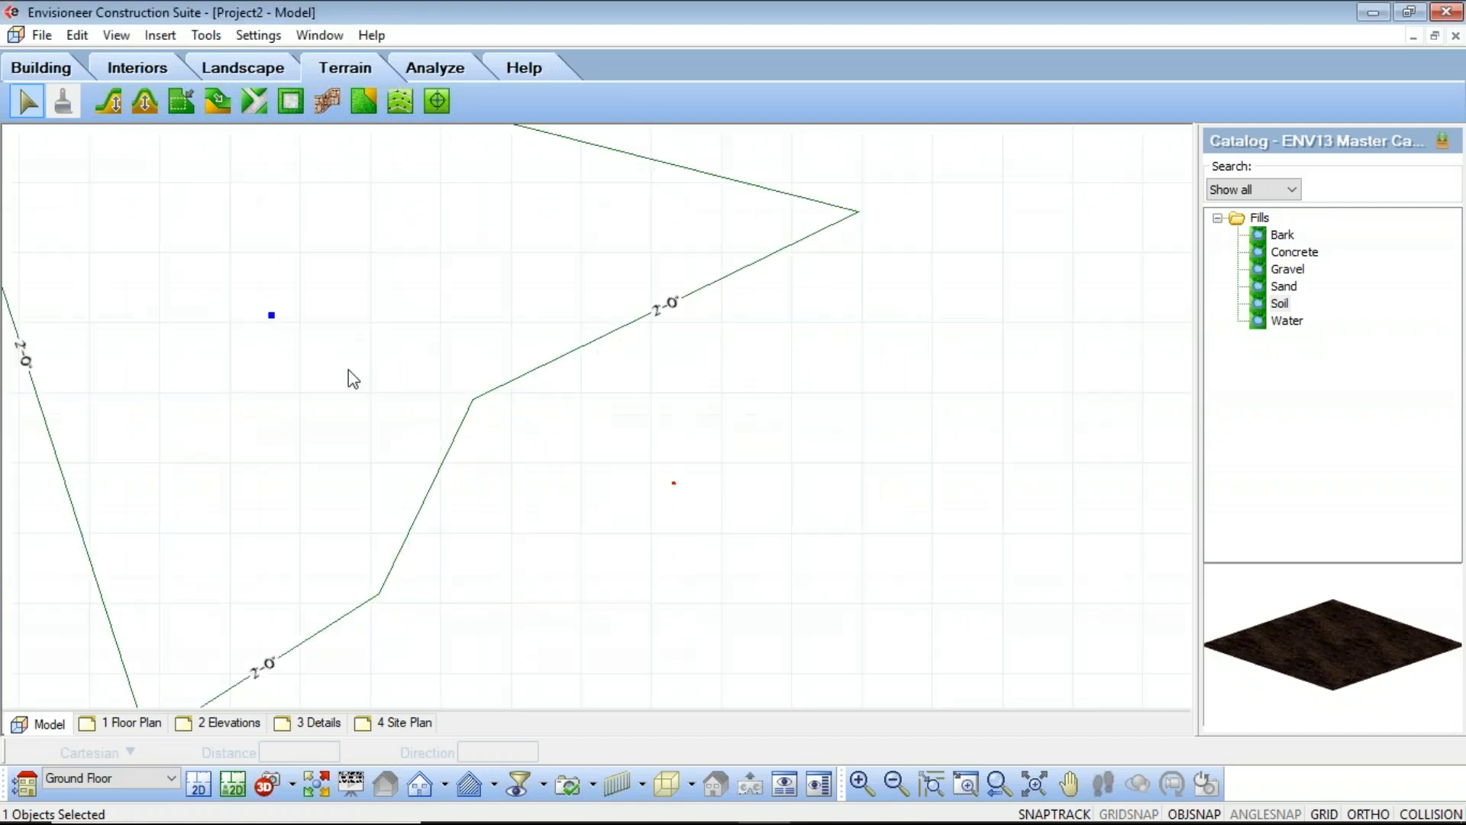
{"action": "scroll", "coordinate": [511, 393], "scroll_direction": "down", "scroll_amount": 1}
{"action": "left_click", "coordinate": [843, 274]}
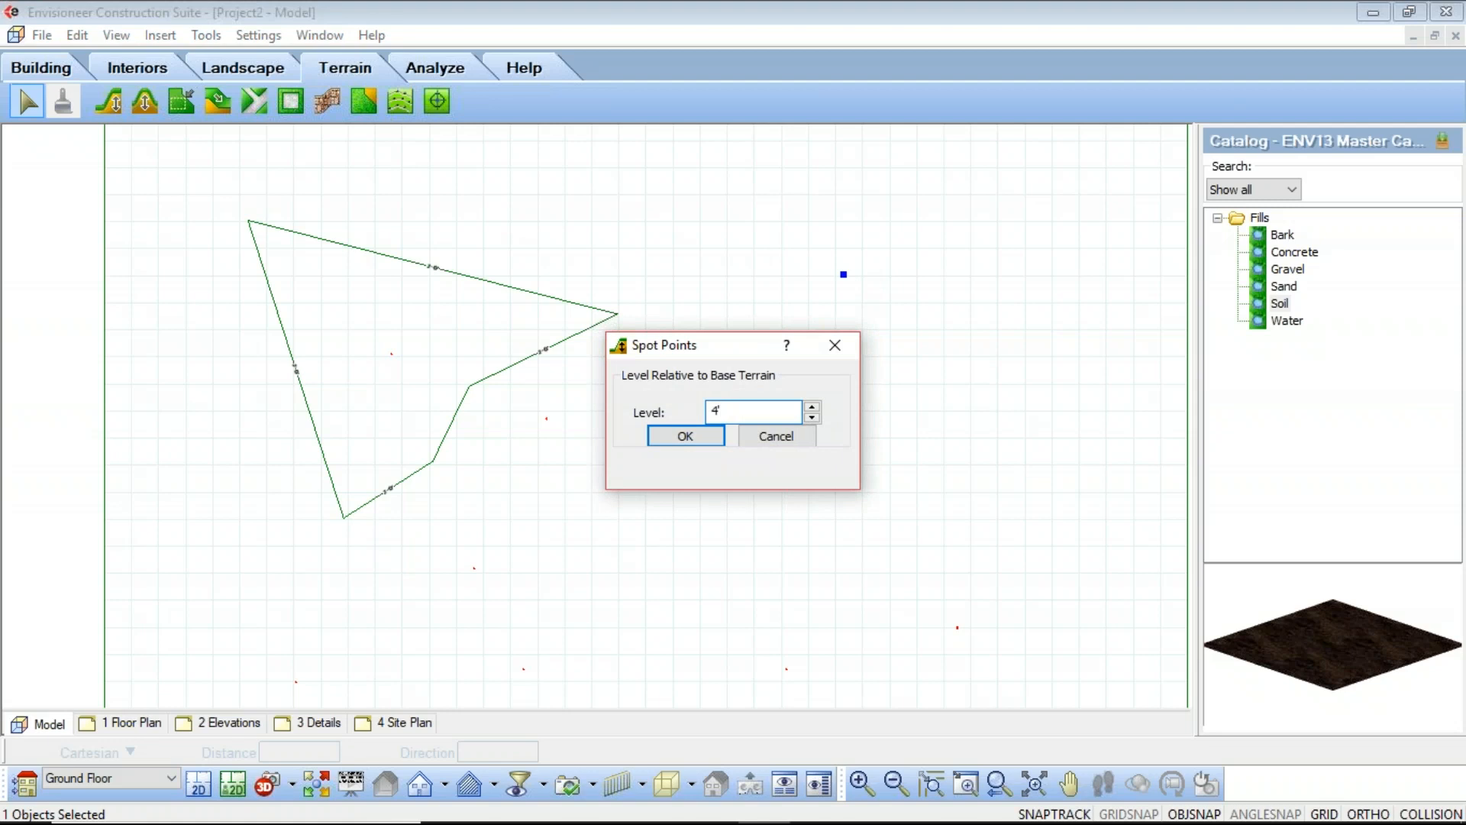
{"action": "left_click", "coordinate": [656, 433]}
{"action": "scroll", "coordinate": [708, 458], "scroll_direction": "down", "scroll_amount": 1}
{"action": "middle_click_drag", "start_coordinate": [870, 586], "coordinate": [712, 383]}
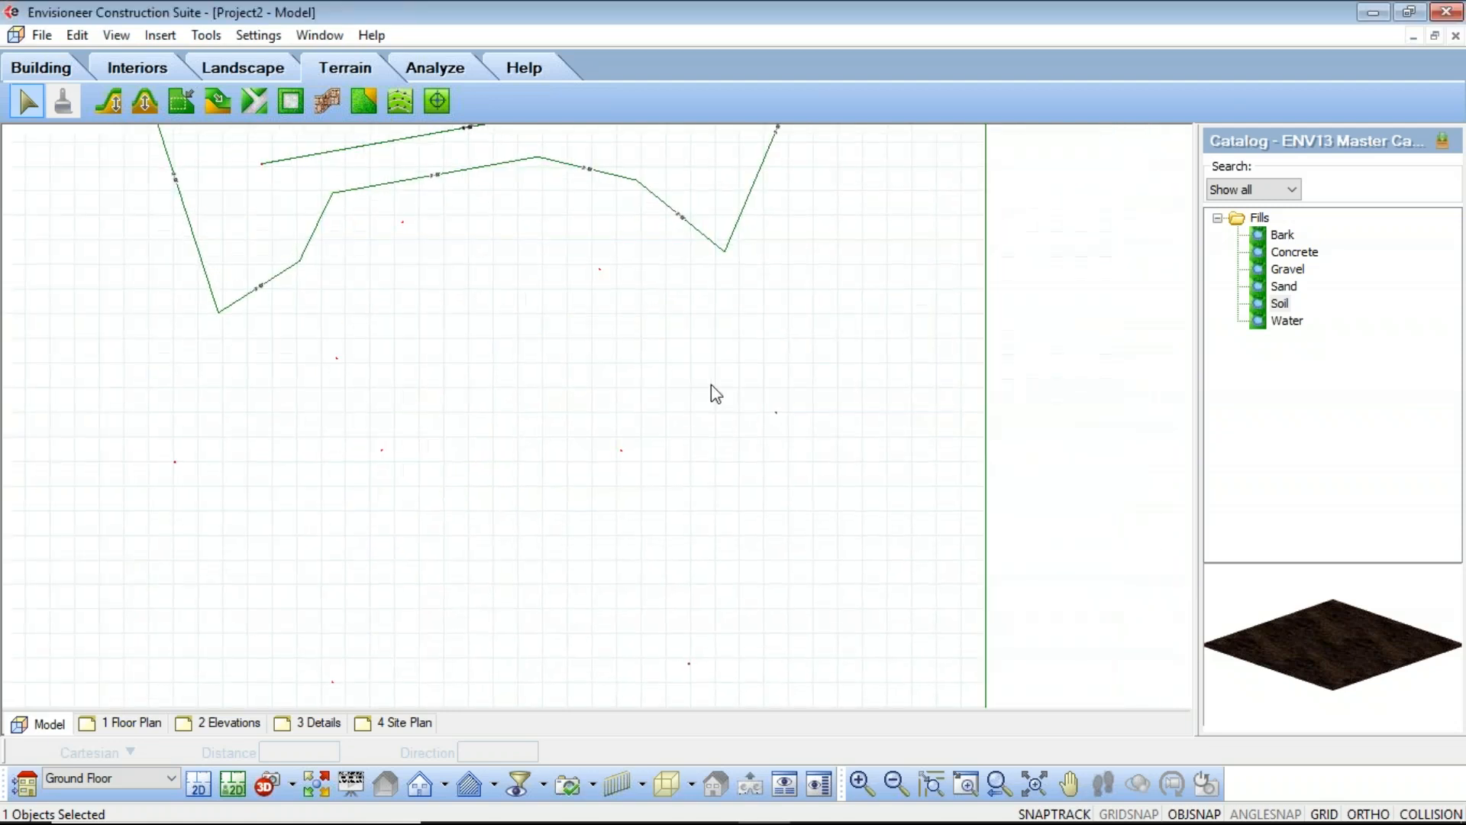
{"action": "left_click", "coordinate": [779, 419]}
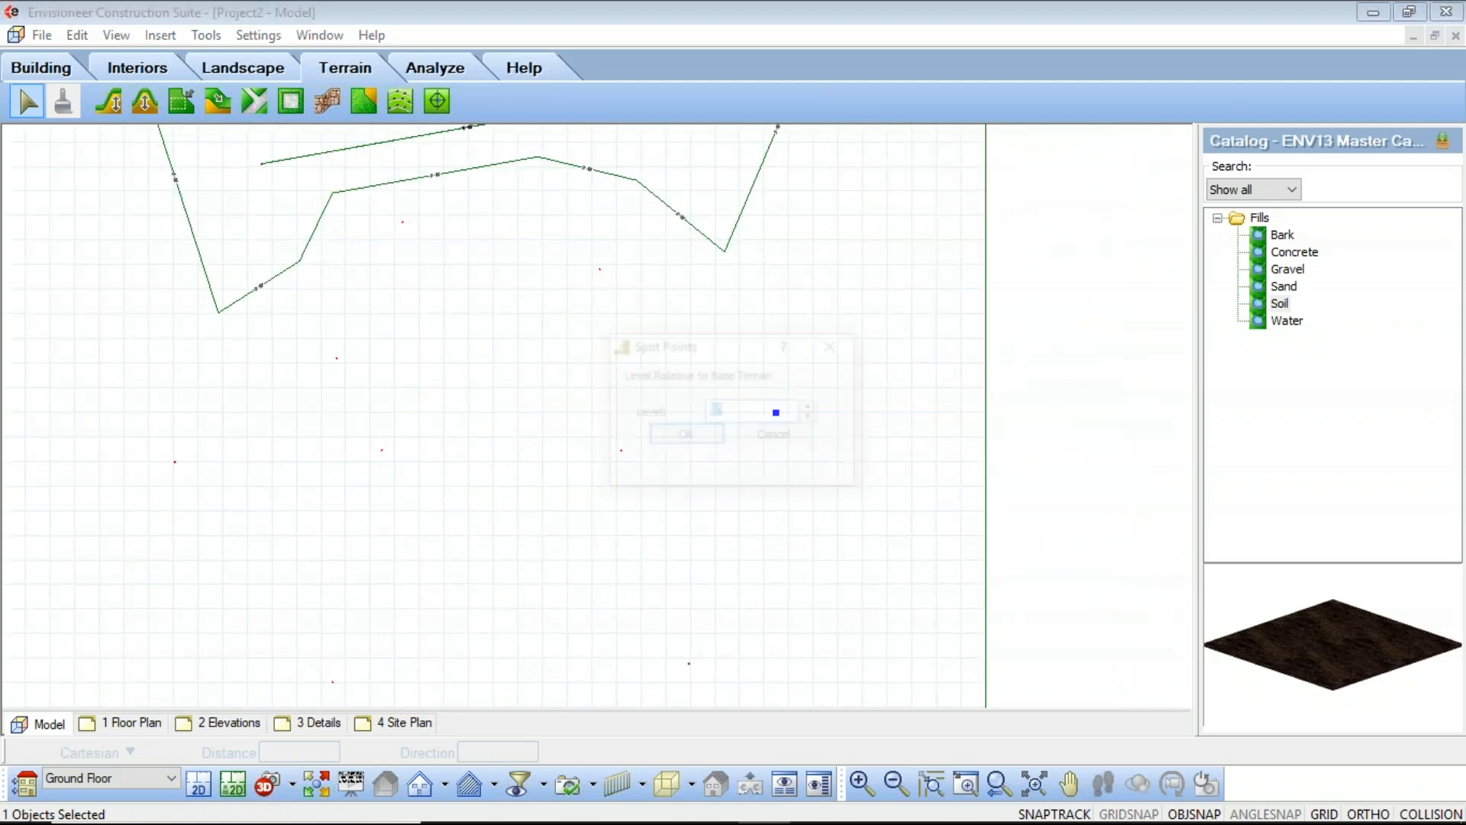
{"action": "left_click", "coordinate": [653, 442]}
Set the outer ring's lower-right, lower-left and far-left spot points to a level of 4'
{"action": "double_click", "coordinate": [689, 664]}
{"action": "type", "text": "4'"}
{"action": "left_click", "coordinate": [691, 438]}
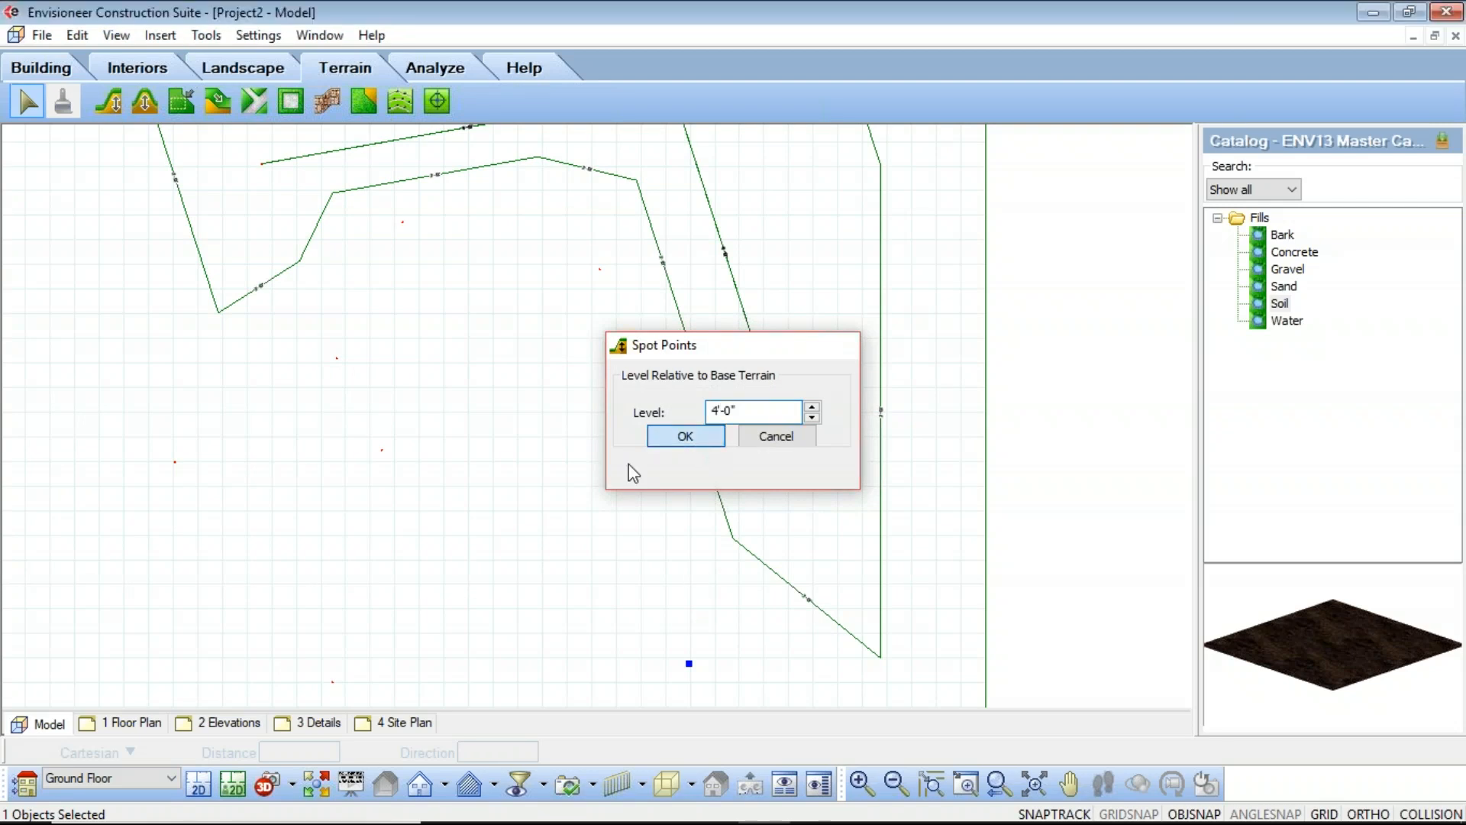
{"action": "double_click", "coordinate": [332, 682]}
{"action": "type", "text": "4"}
{"action": "left_click", "coordinate": [684, 436]}
{"action": "double_click", "coordinate": [175, 461]}
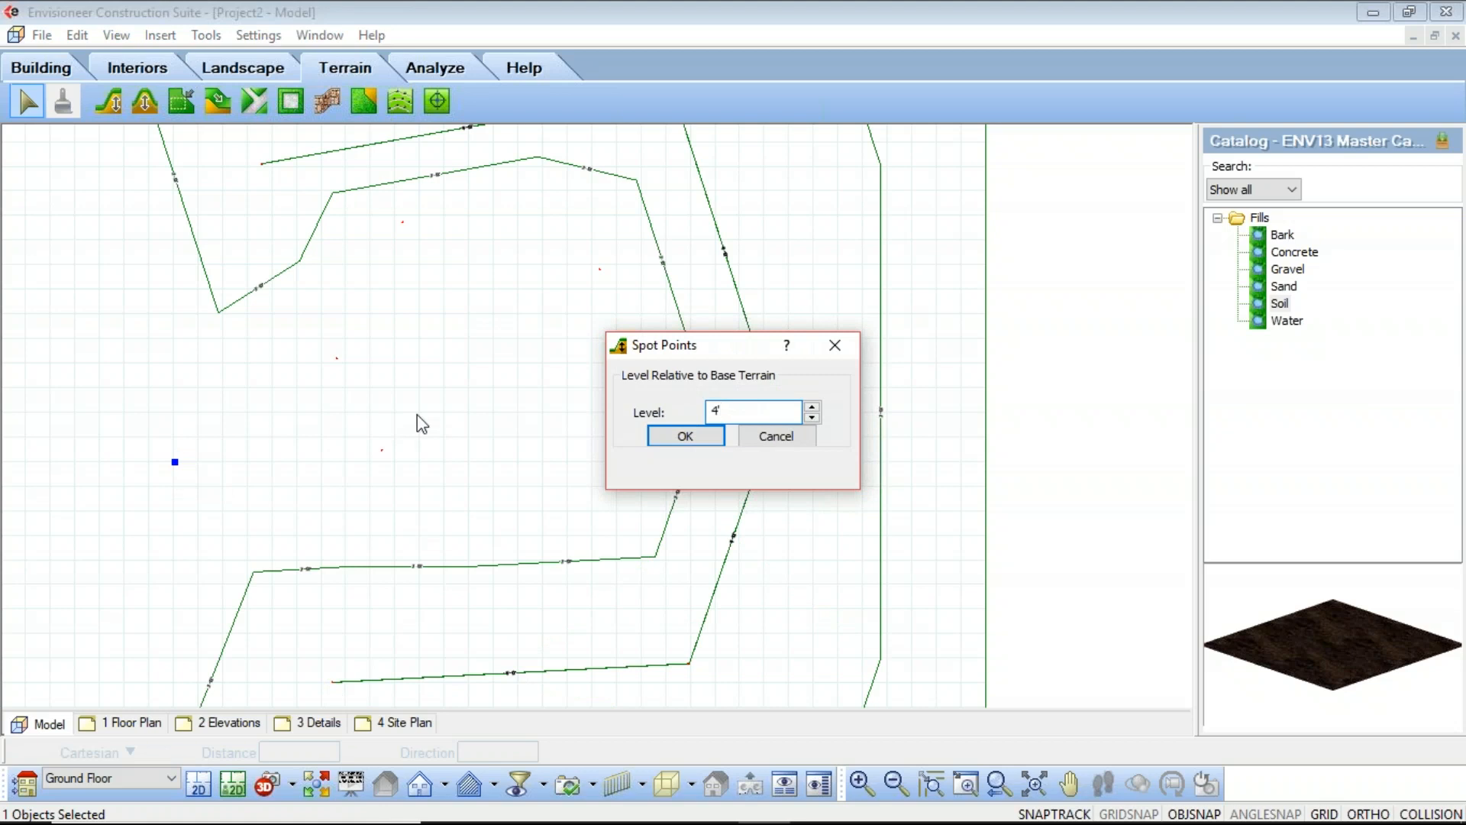
{"action": "left_click", "coordinate": [661, 435]}
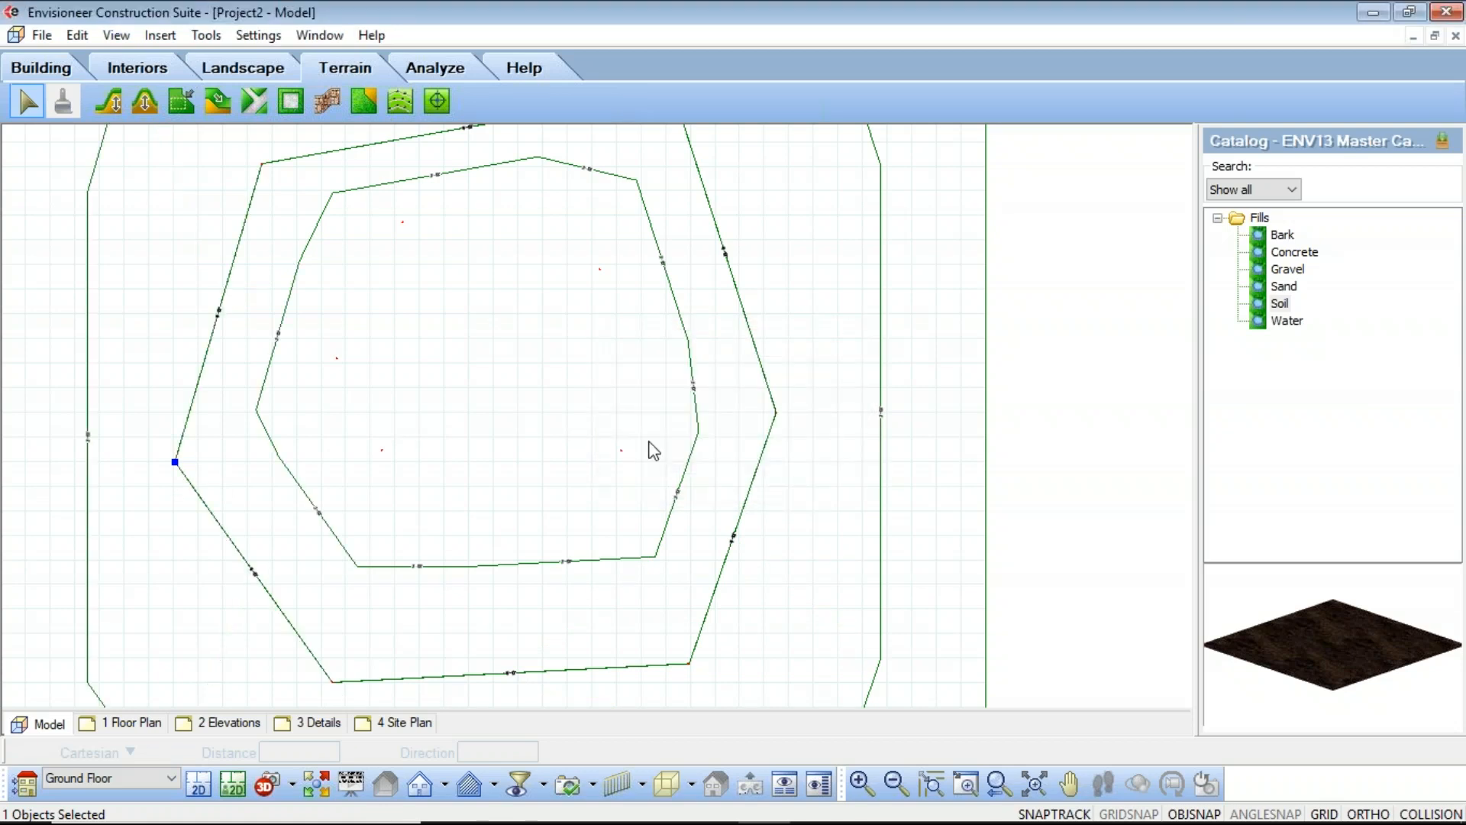
Raise the inner ring's left and upper-left spot points to a level of 6'
{"action": "double_click", "coordinate": [336, 358]}
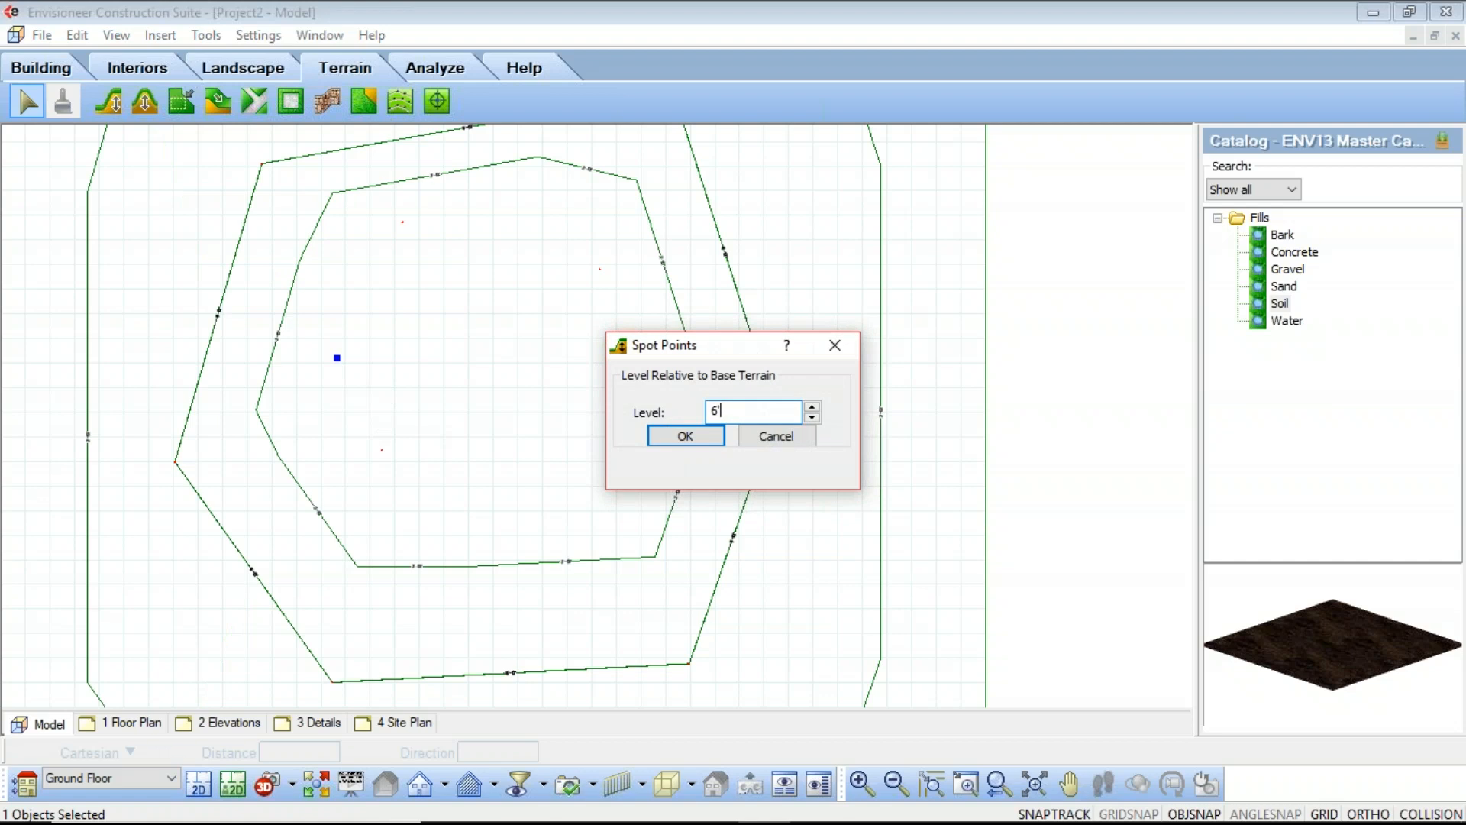
{"action": "type", "text": "6'"}
{"action": "left_click", "coordinate": [662, 433]}
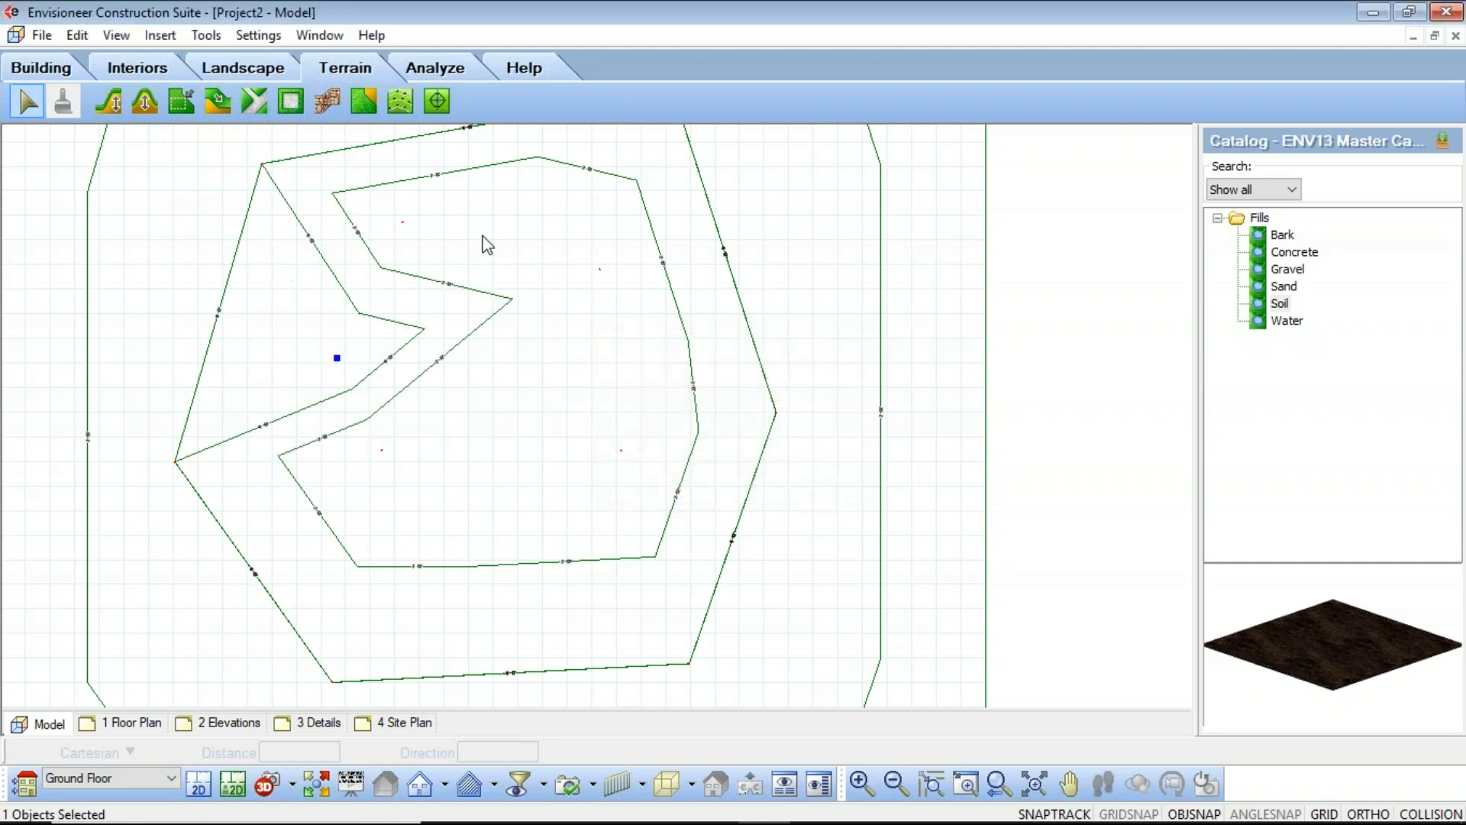
{"action": "left_click", "coordinate": [402, 222]}
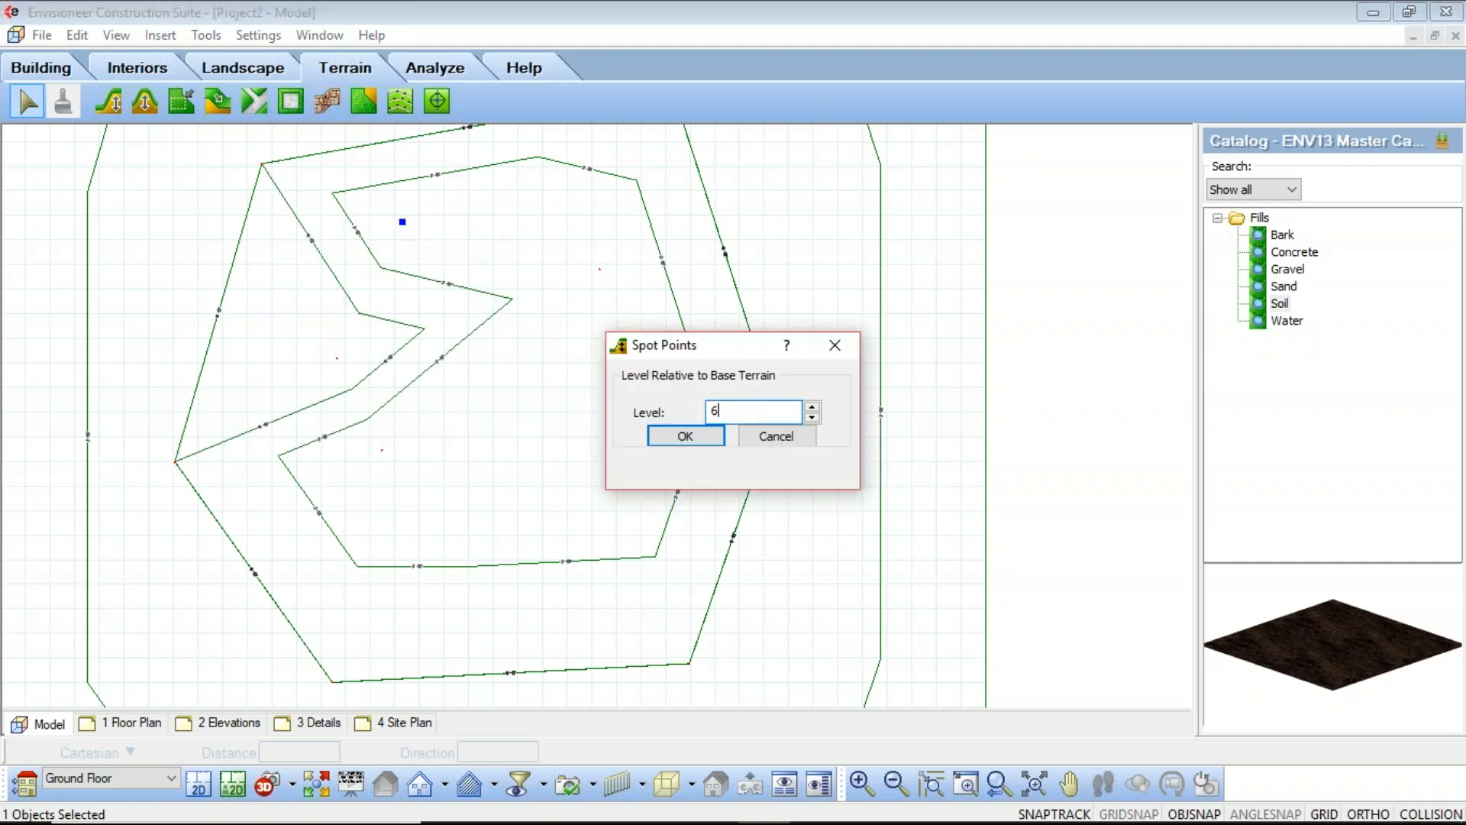
{"action": "left_click", "coordinate": [692, 435]}
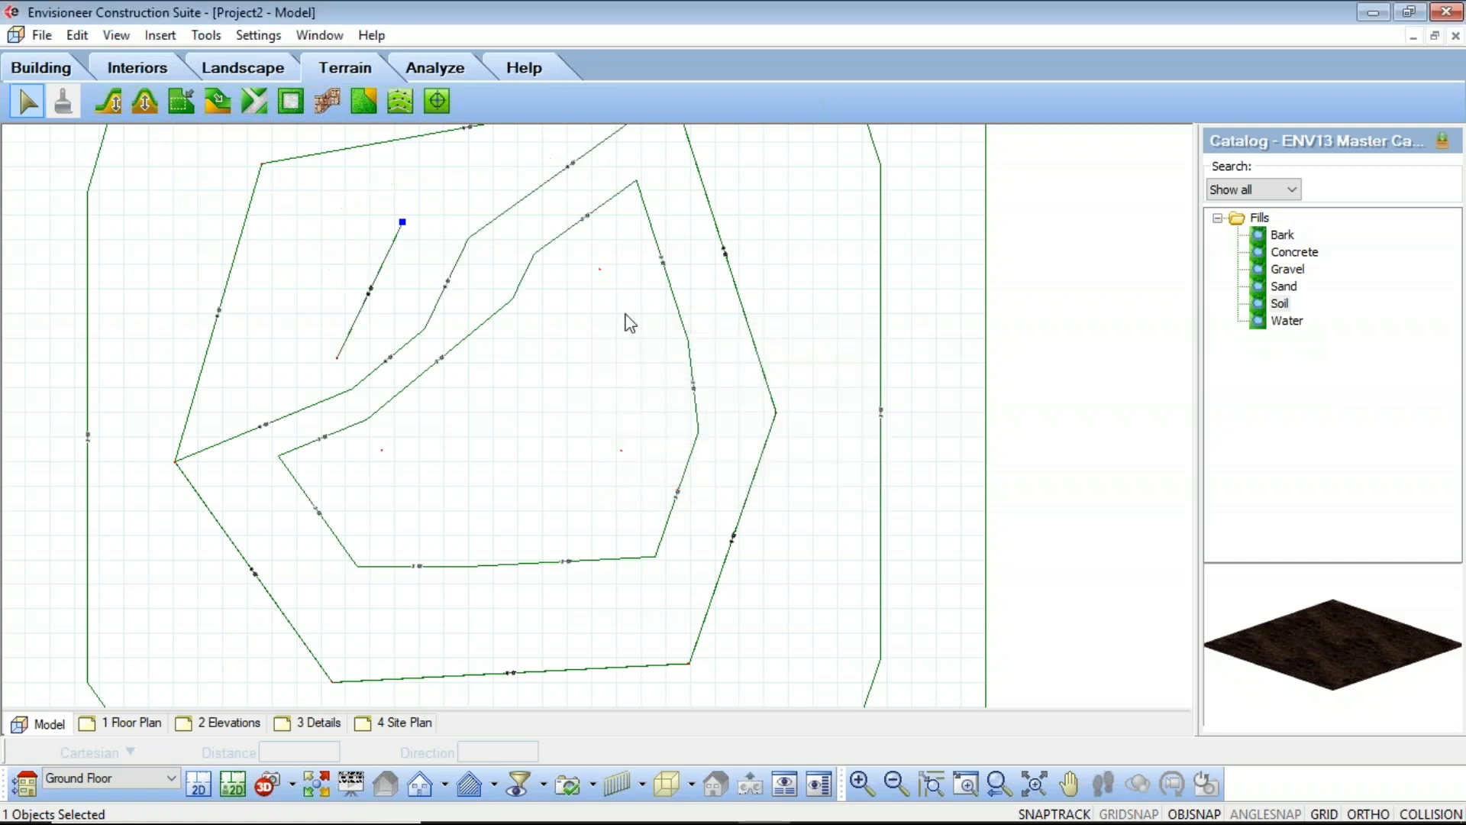
Raise the inner ring's upper-right, lower-right and lower-left spot points to a level of 6'
{"action": "left_click", "coordinate": [601, 269]}
{"action": "type", "text": "6'"}
{"action": "left_click", "coordinate": [683, 436]}
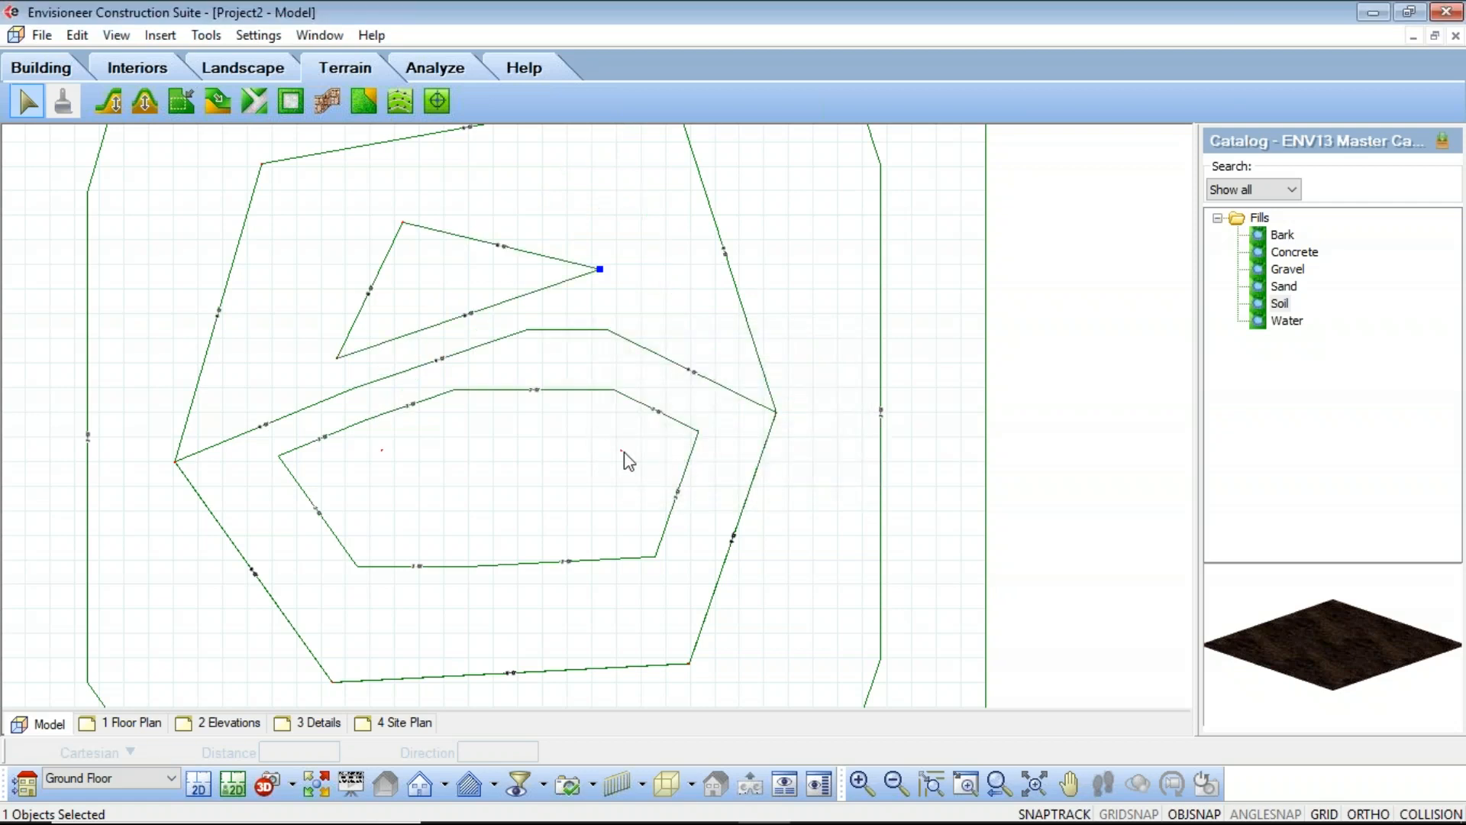
{"action": "left_click", "coordinate": [626, 461]}
{"action": "type", "text": "6"}
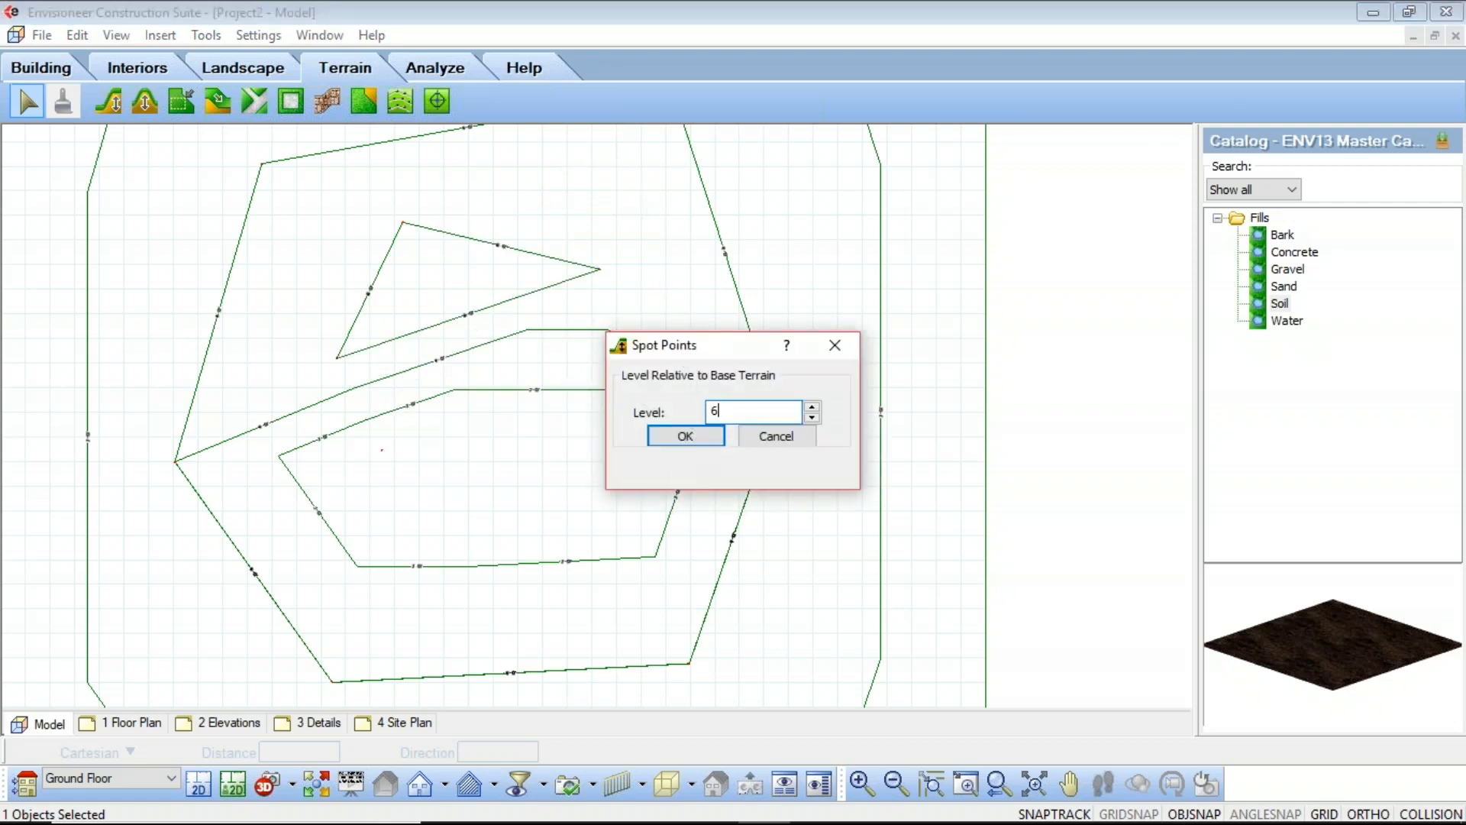
{"action": "type", "text": "'-0\""}
{"action": "left_click", "coordinate": [715, 434]}
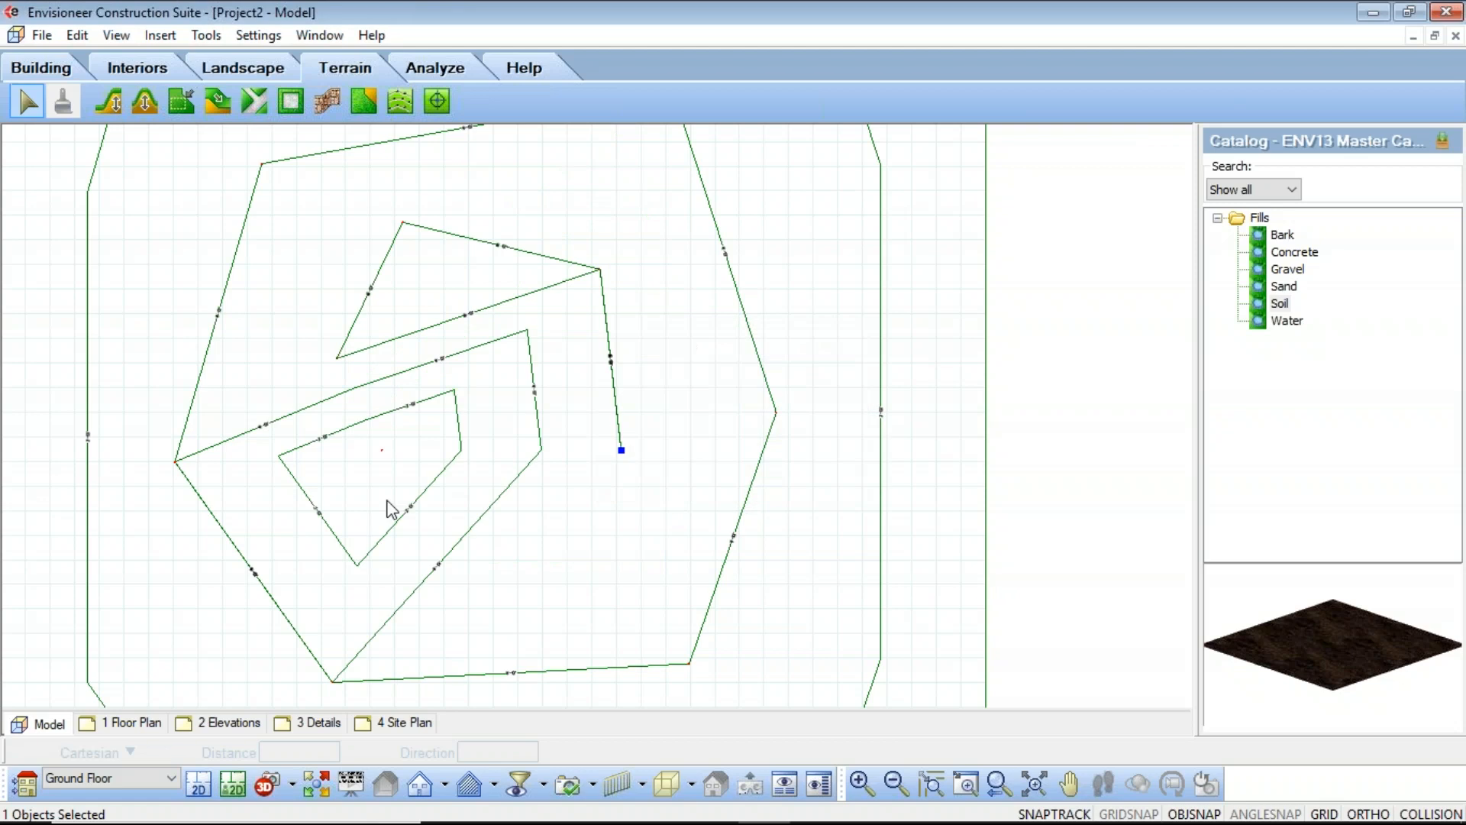
{"action": "left_click", "coordinate": [383, 450]}
{"action": "type", "text": "6'"}
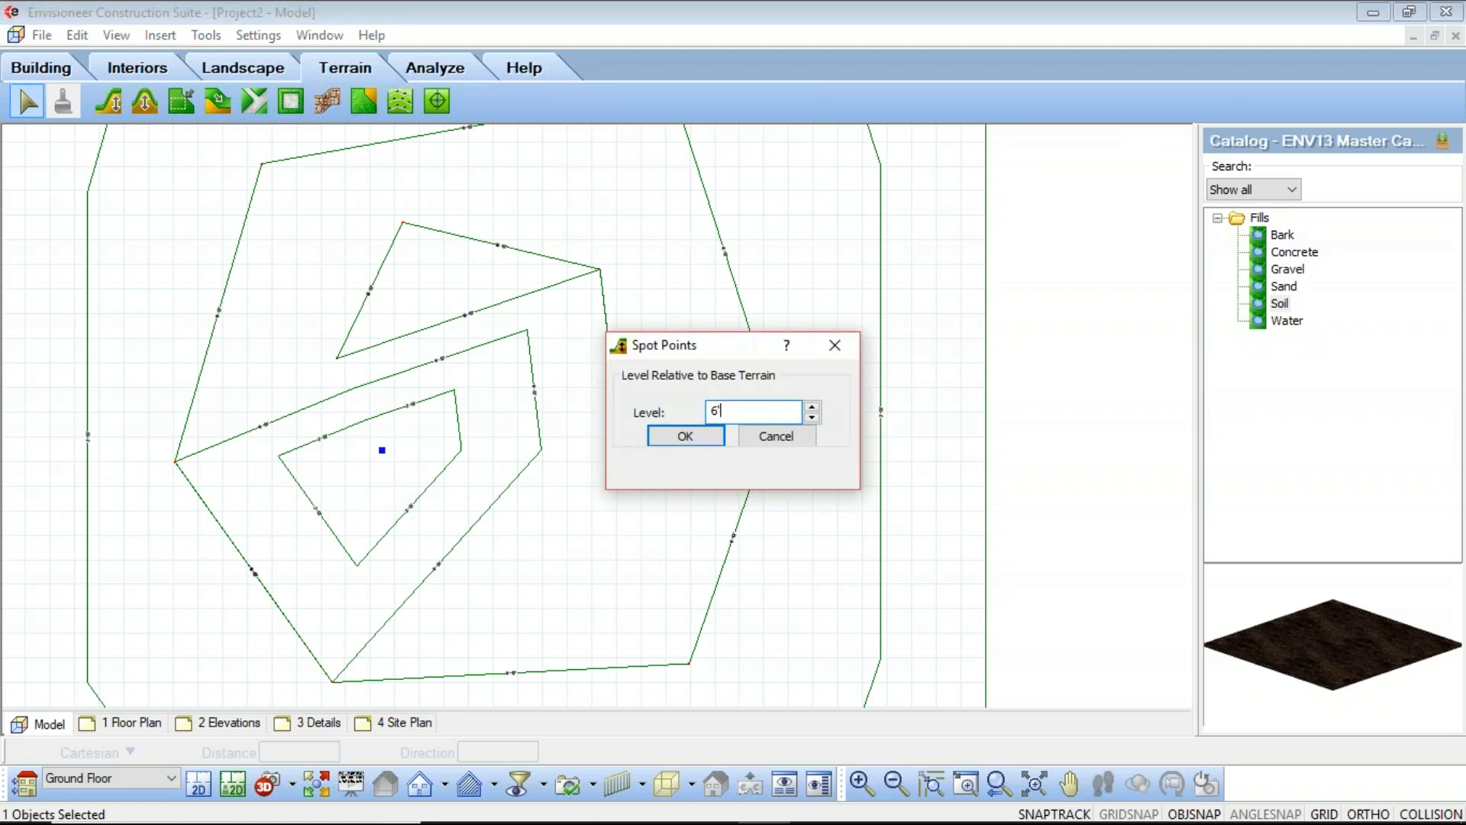
{"action": "left_click", "coordinate": [706, 444]}
Examine the contour lines and their elevation labels from the terrain's center out to its upper-left corner
{"action": "left_click", "coordinate": [613, 430]}
{"action": "scroll", "coordinate": [503, 433], "scroll_direction": "down", "scroll_amount": 4}
{"action": "scroll", "coordinate": [500, 290], "scroll_direction": "up", "scroll_amount": 3}
{"action": "scroll", "coordinate": [529, 322], "scroll_direction": "up", "scroll_amount": 2}
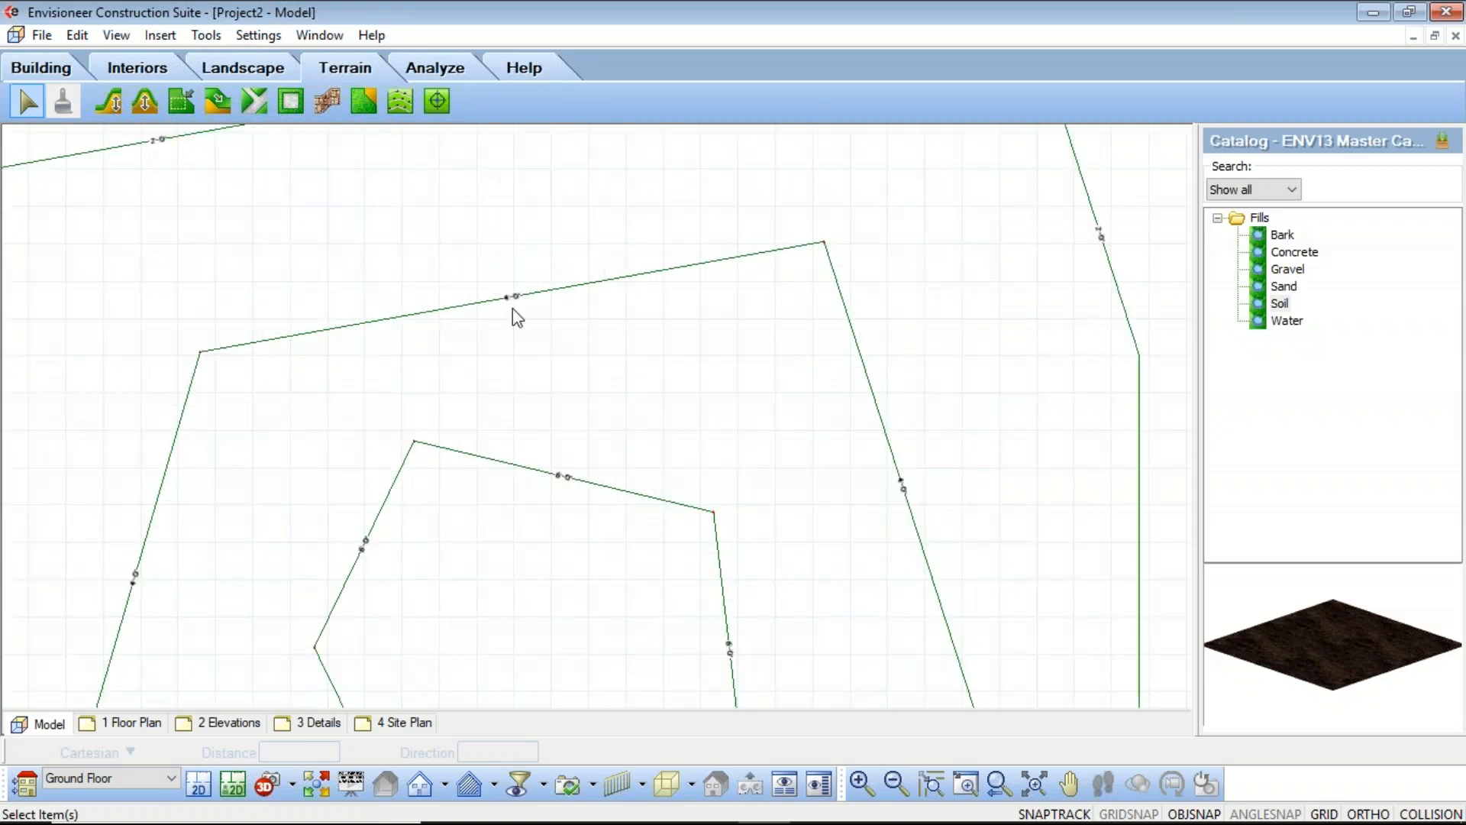
{"action": "scroll", "coordinate": [534, 353], "scroll_direction": "down", "scroll_amount": 3}
{"action": "scroll", "coordinate": [600, 458], "scroll_direction": "down", "scroll_amount": 2}
{"action": "scroll", "coordinate": [428, 344], "scroll_direction": "up", "scroll_amount": 5}
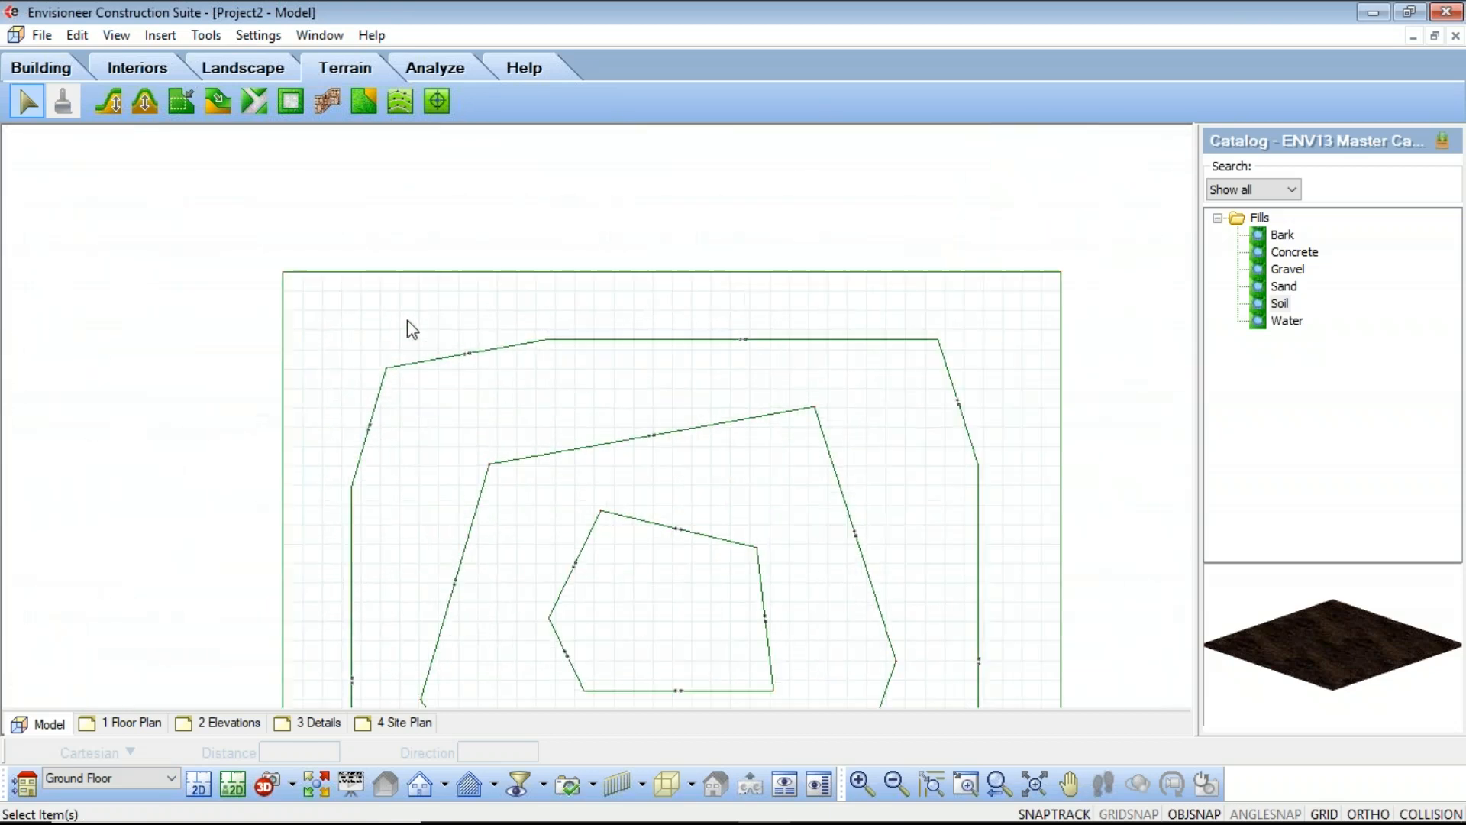
{"action": "scroll", "coordinate": [502, 379], "scroll_direction": "down", "scroll_amount": 3}
{"action": "scroll", "coordinate": [383, 267], "scroll_direction": "up", "scroll_amount": 4}
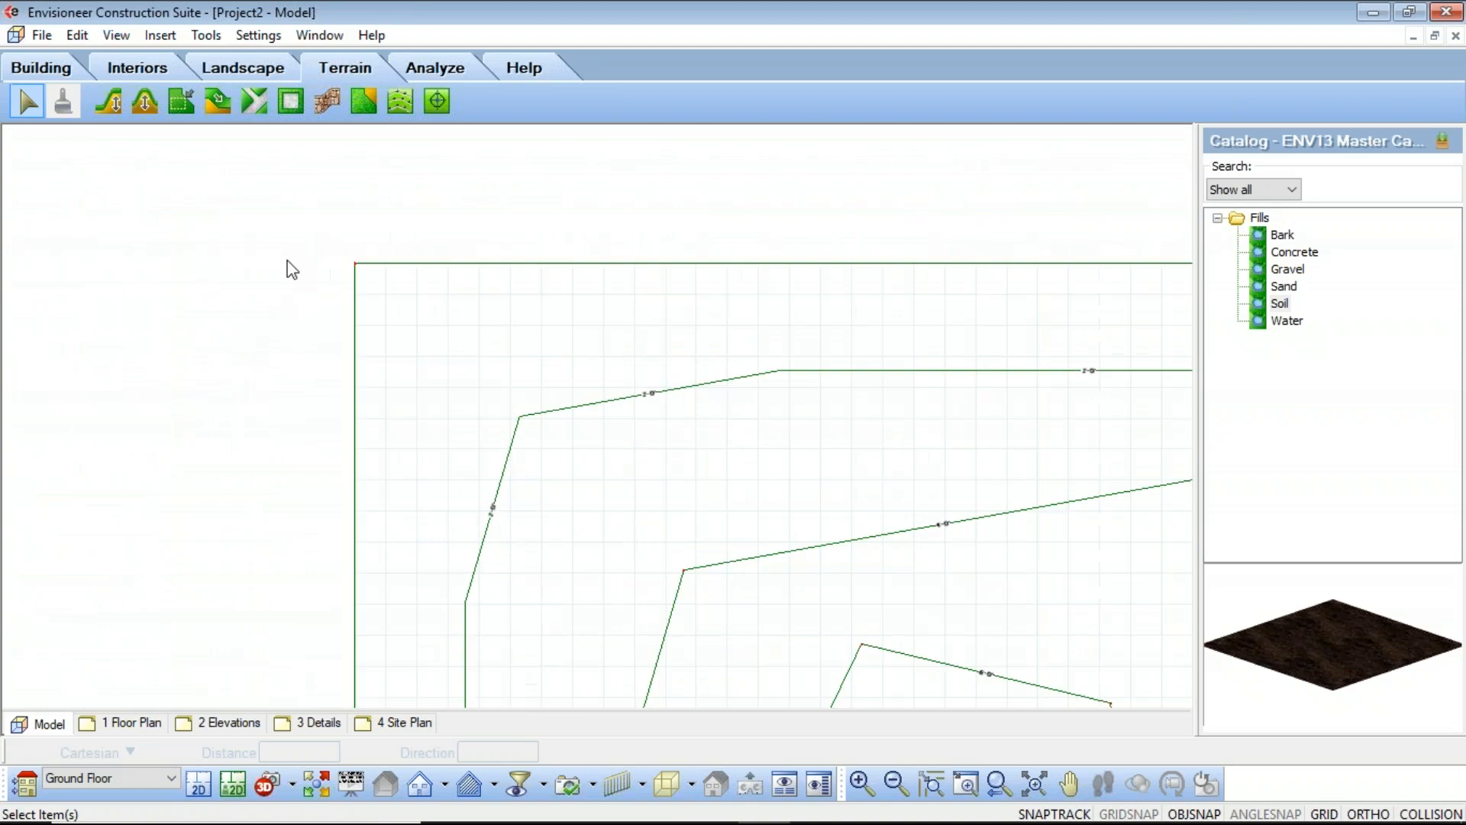
Check the level of the spot point at the terrain's upper-left corner and review the contours across the whole lot
{"action": "double_click", "coordinate": [385, 285]}
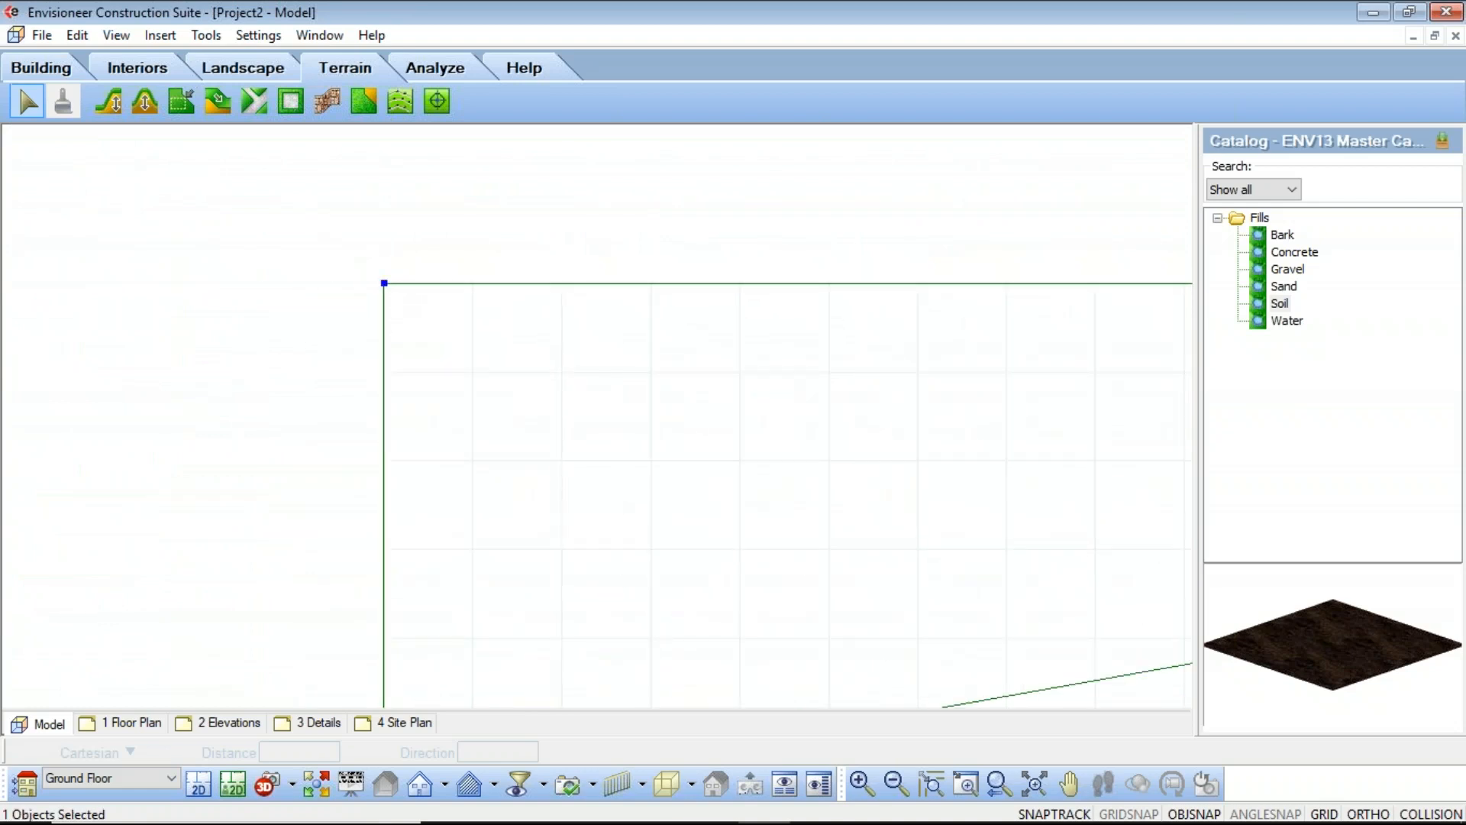
{"action": "left_click", "coordinate": [772, 438]}
{"action": "scroll", "coordinate": [604, 413], "scroll_direction": "down", "scroll_amount": 2}
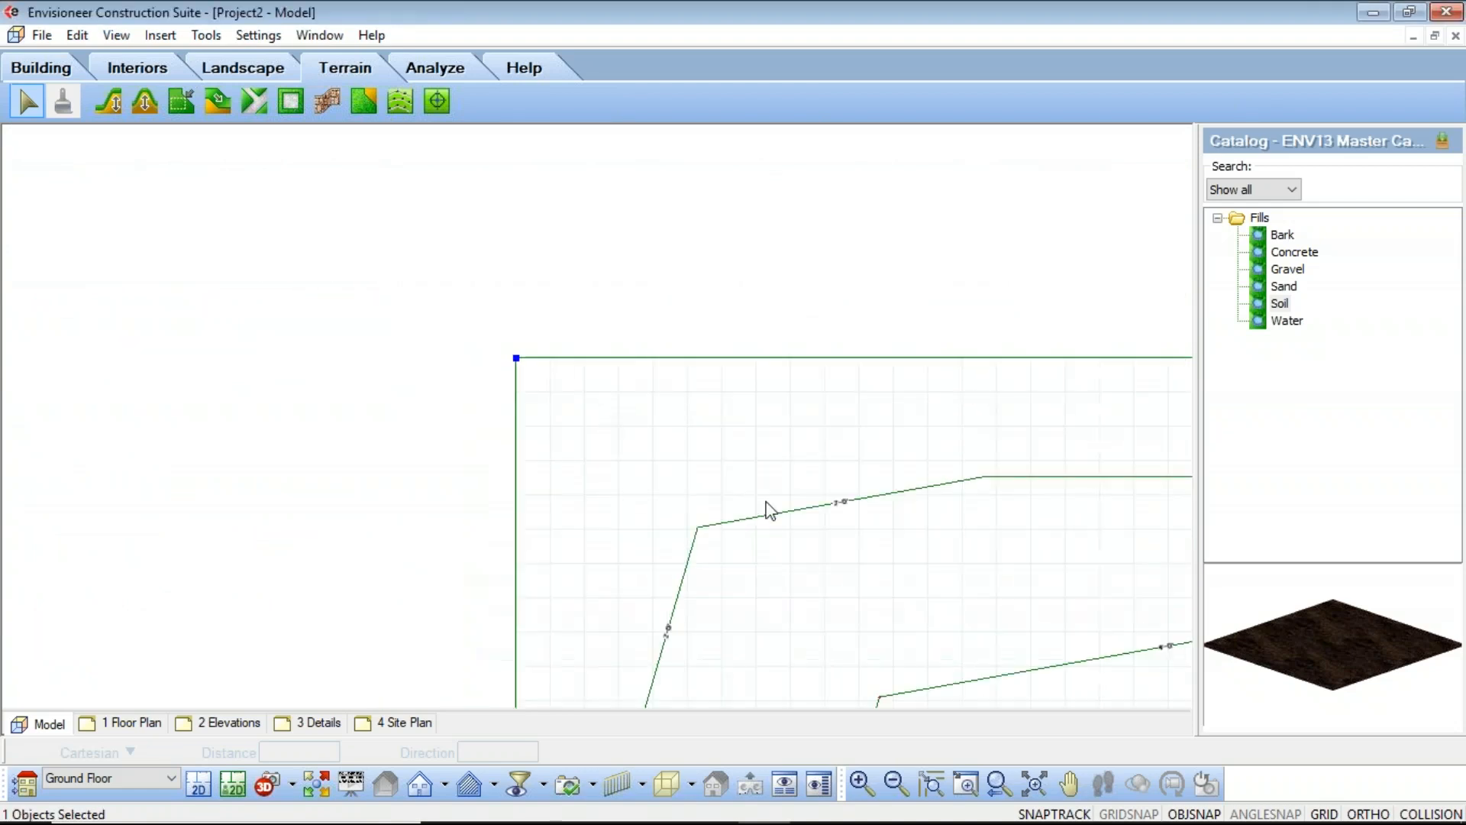
{"action": "scroll", "coordinate": [593, 377], "scroll_direction": "up", "scroll_amount": 4}
{"action": "scroll", "coordinate": [687, 405], "scroll_direction": "down", "scroll_amount": 5}
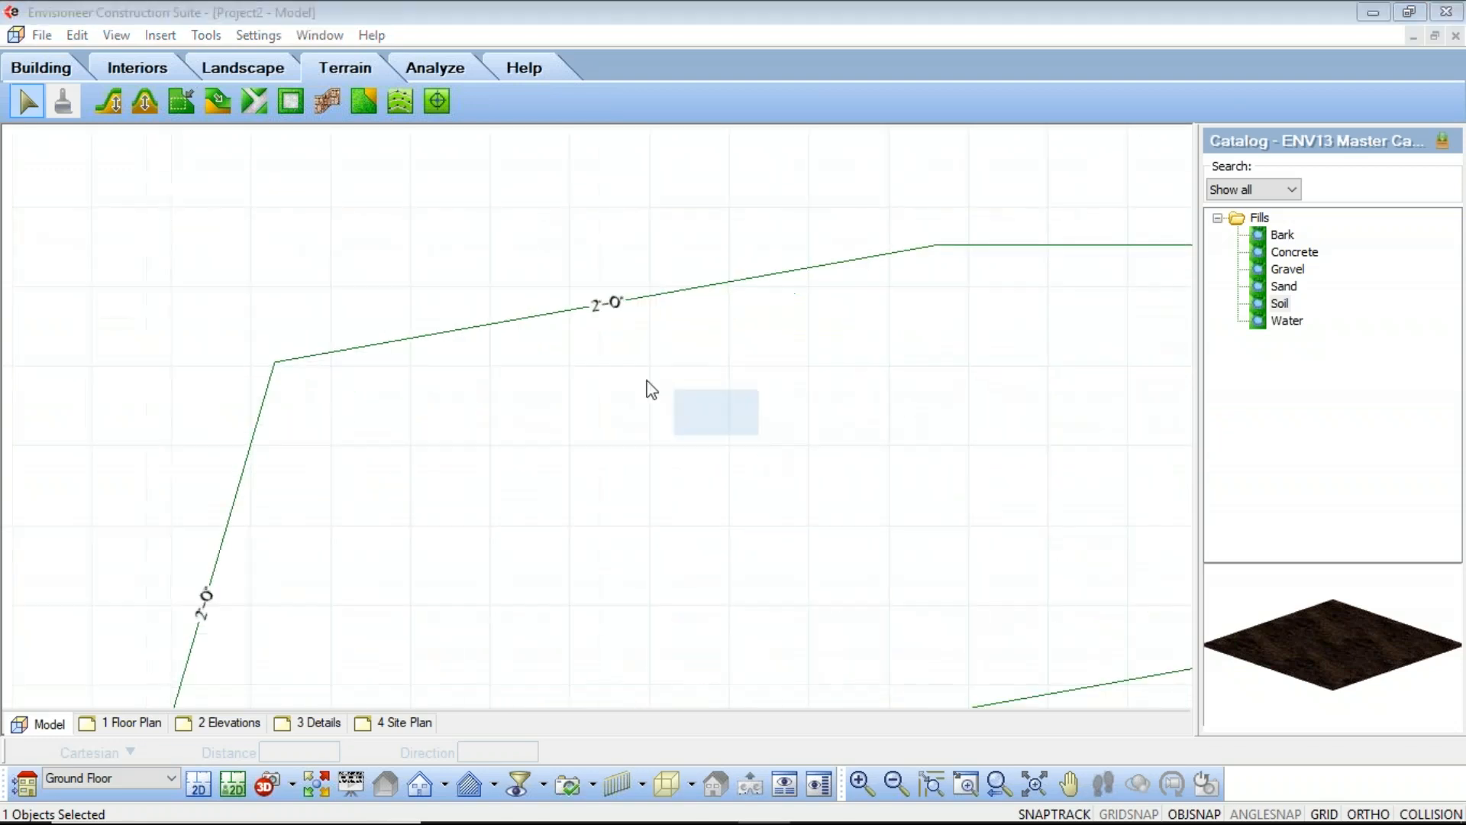
{"action": "scroll", "coordinate": [785, 519], "scroll_direction": "down", "scroll_amount": 1}
{"action": "scroll", "coordinate": [609, 351], "scroll_direction": "up", "scroll_amount": 4}
{"action": "scroll", "coordinate": [626, 374], "scroll_direction": "down", "scroll_amount": 3}
{"action": "scroll", "coordinate": [633, 386], "scroll_direction": "down", "scroll_amount": 3}
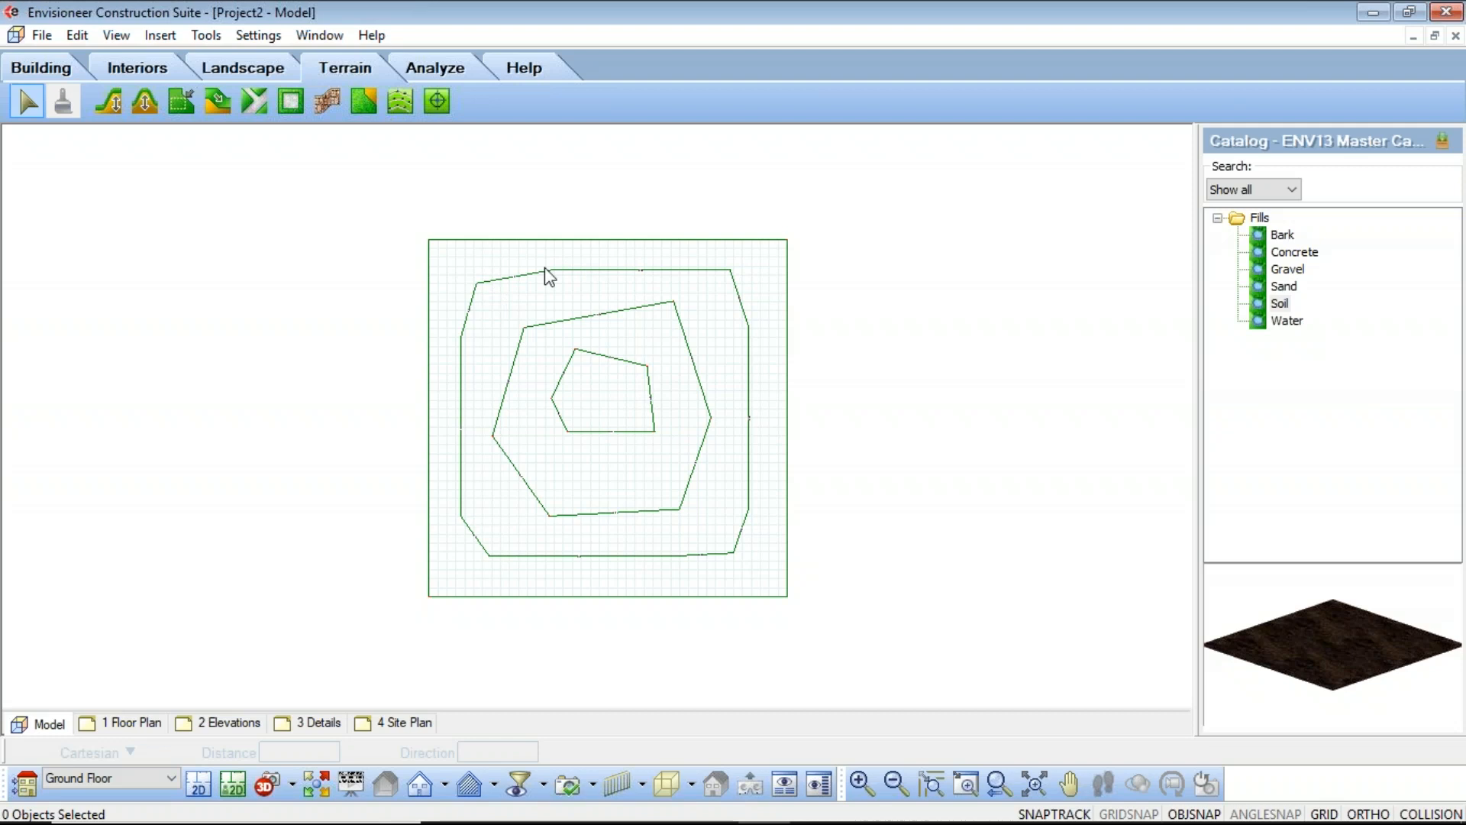
In the document's terrain settings, move TIN smoothing to slightly past midway toward Fine and set the contour interval to 1'
{"action": "left_click", "coordinate": [258, 36]}
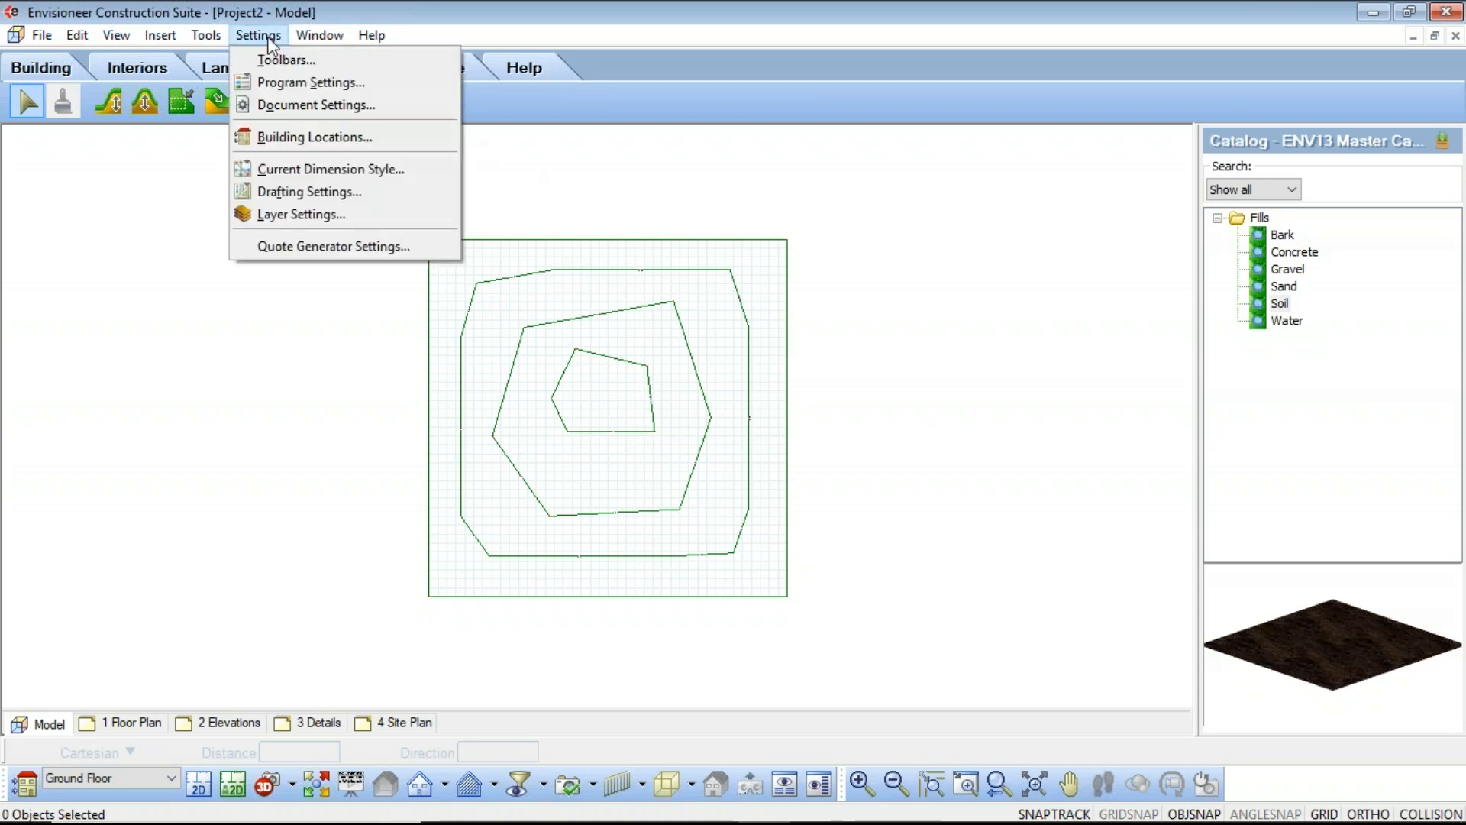
{"action": "left_click", "coordinate": [313, 101]}
{"action": "left_click", "coordinate": [387, 249]}
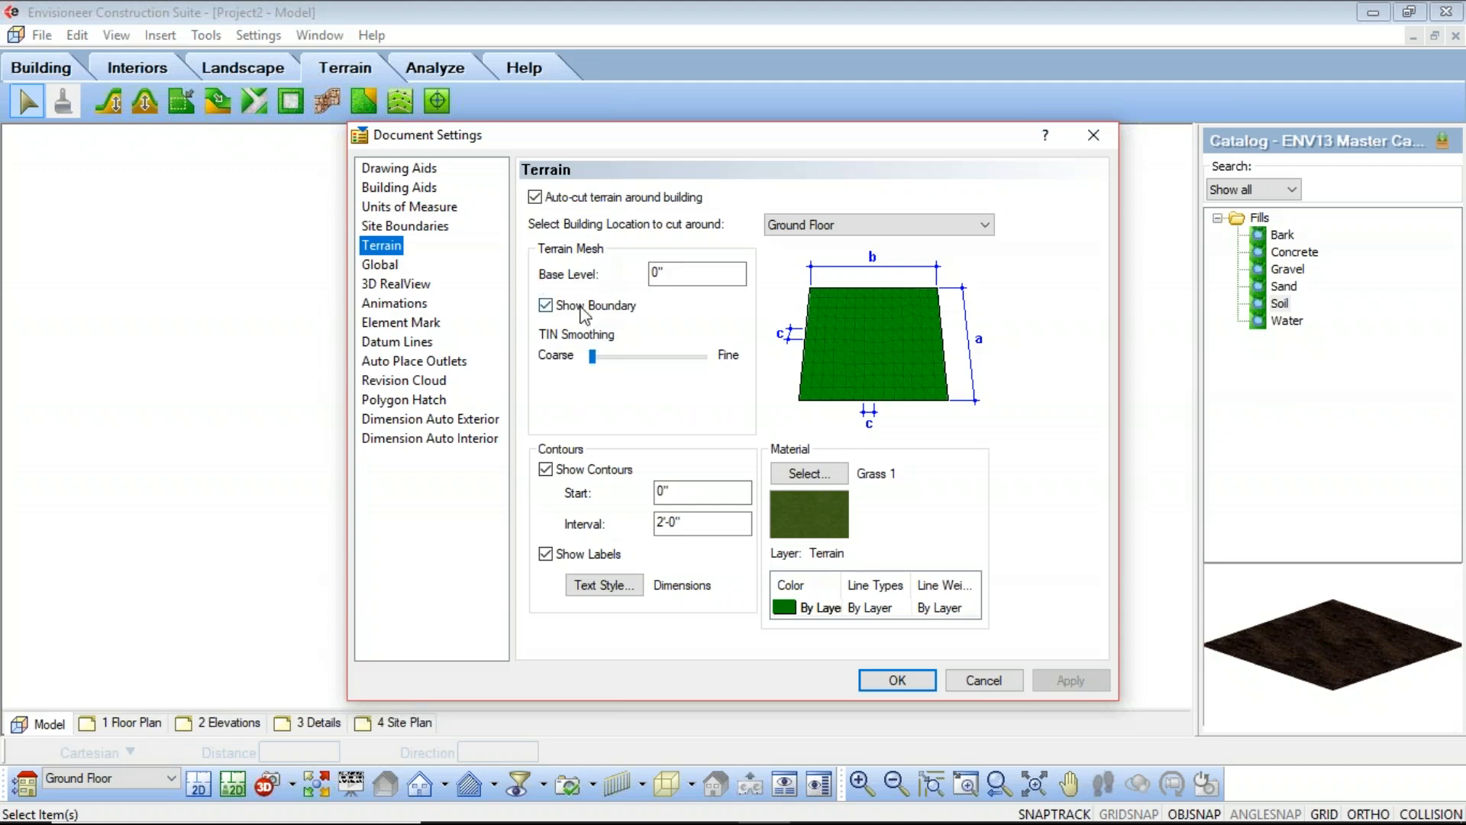
{"action": "left_click_drag", "start_coordinate": [594, 356], "coordinate": [682, 374]}
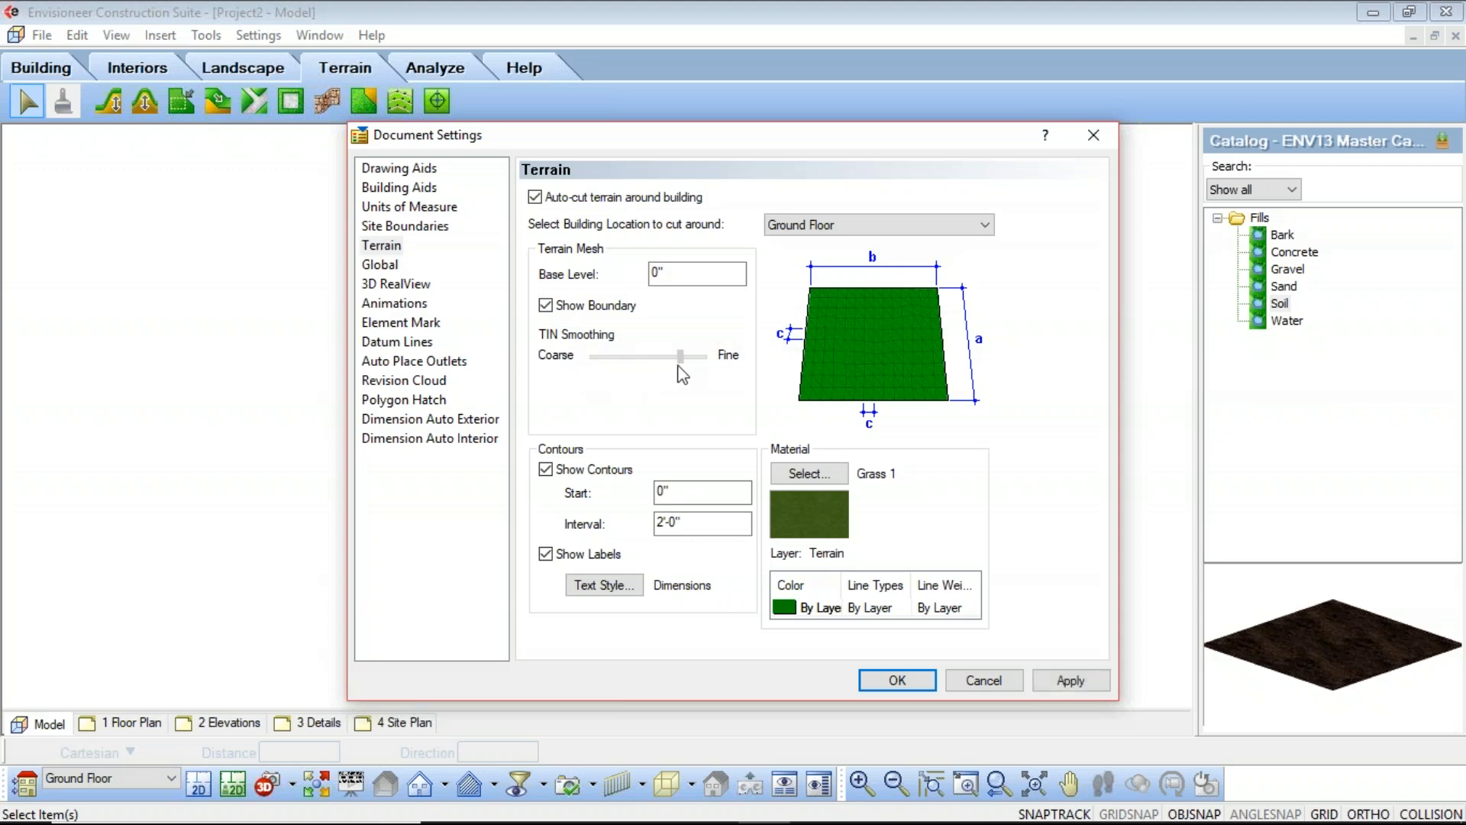
{"action": "key", "text": "Tab"}
{"action": "key", "text": "Tab"}
{"action": "type", "text": "1'"}
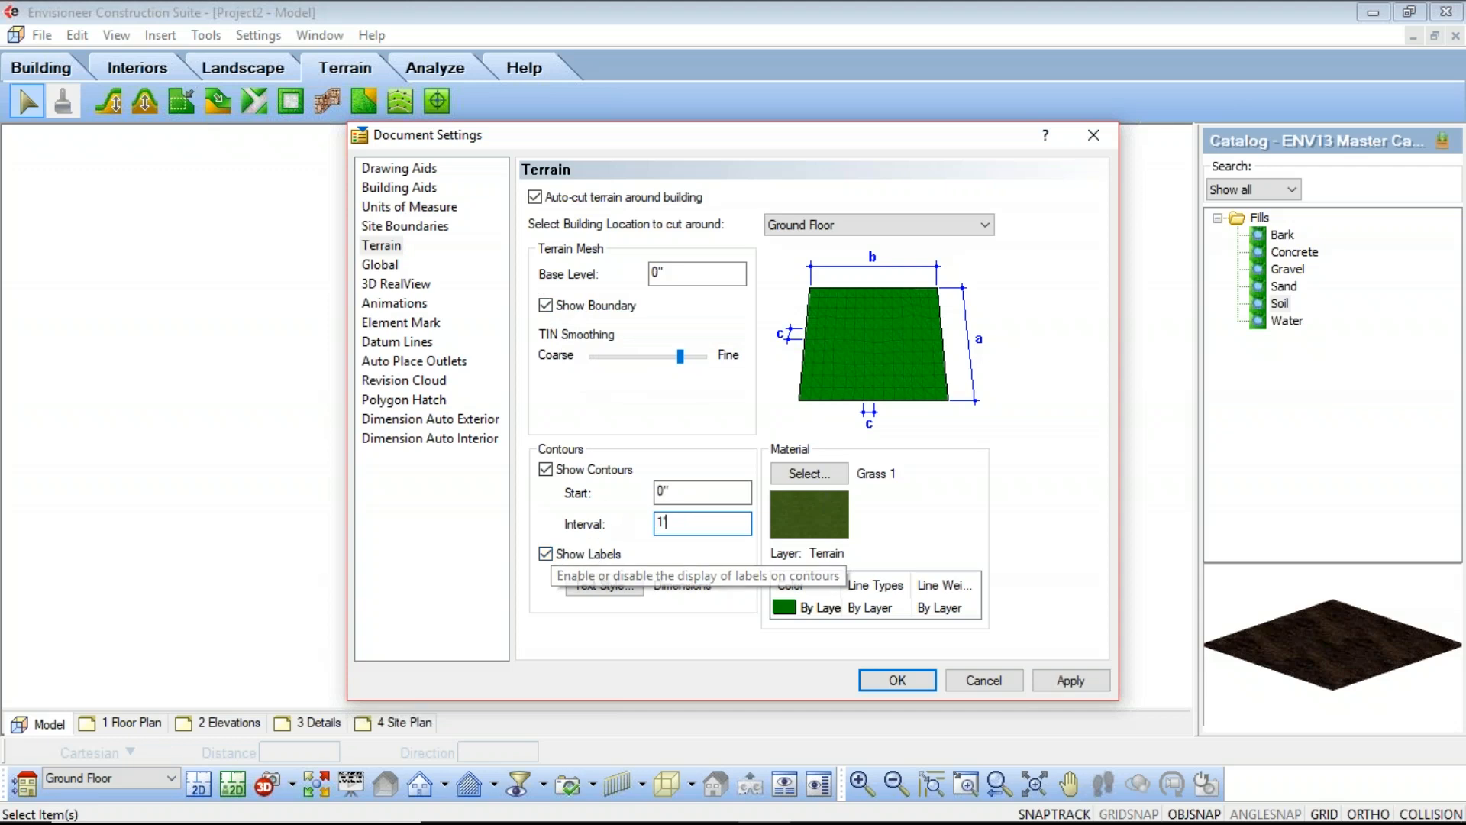
{"action": "left_click", "coordinate": [745, 491]}
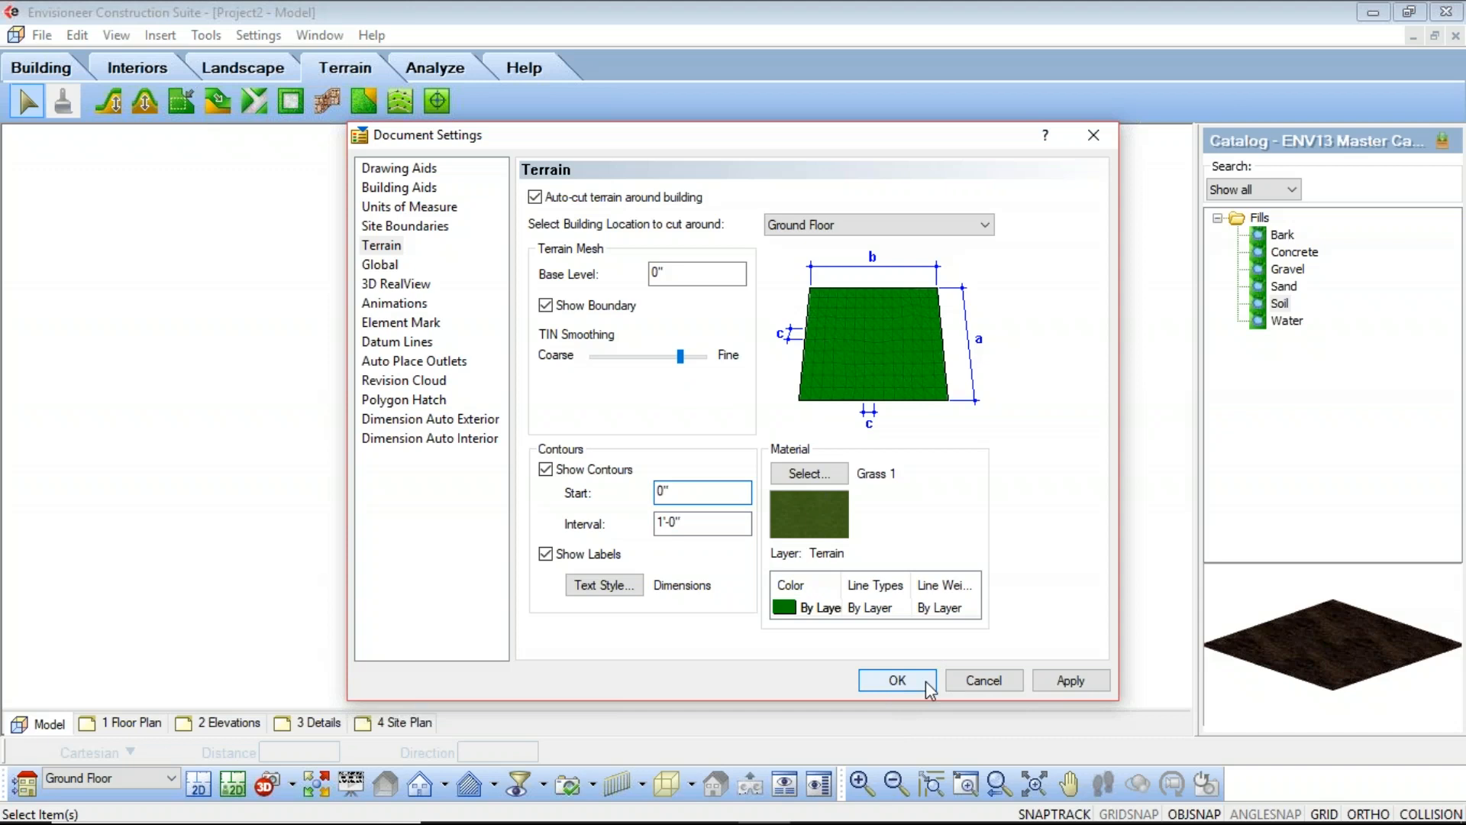
{"action": "left_click_drag", "start_coordinate": [680, 358], "coordinate": [655, 365]}
{"action": "left_click", "coordinate": [1072, 680]}
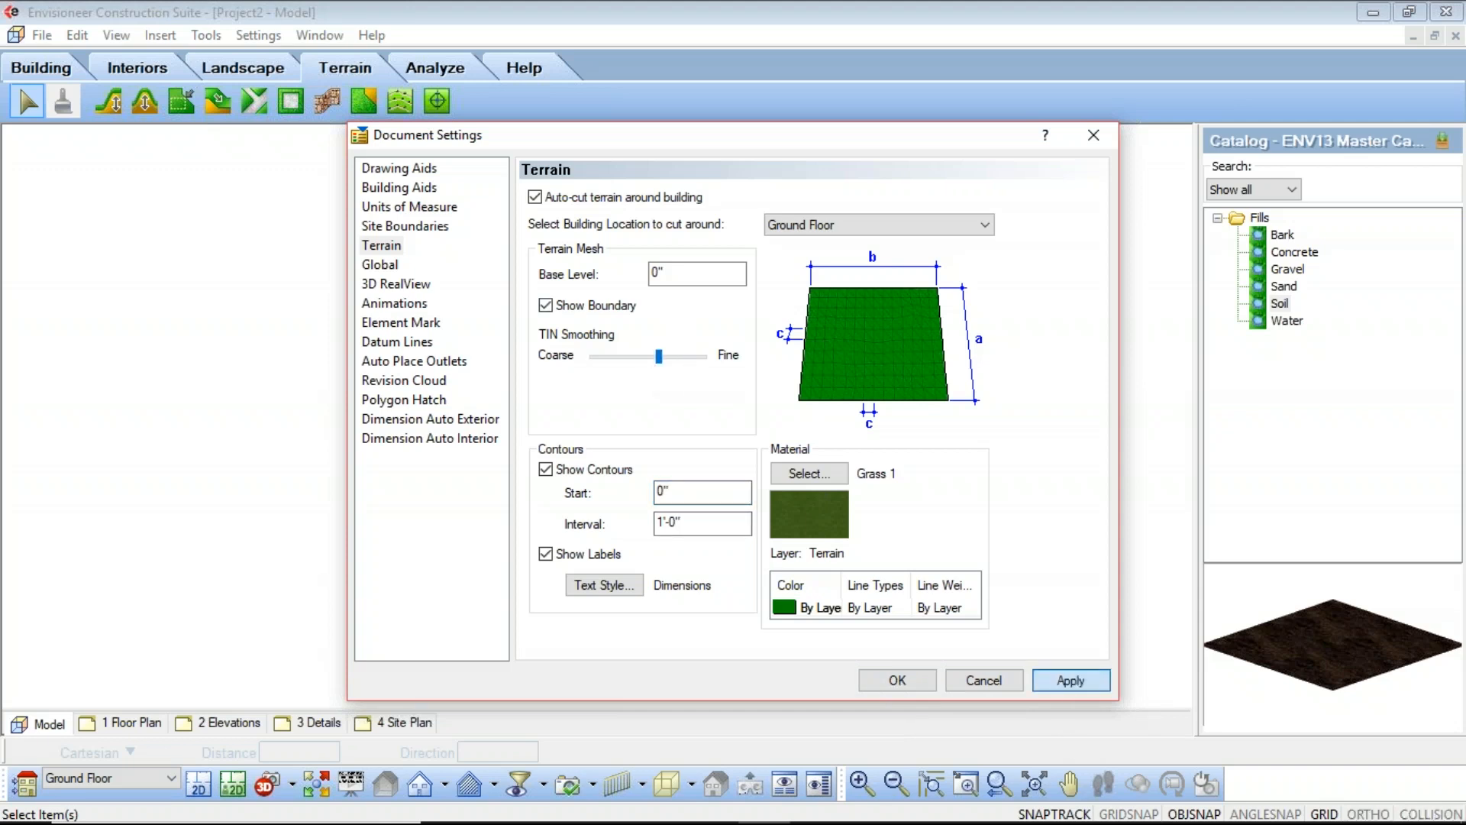
{"action": "key", "text": "Return"}
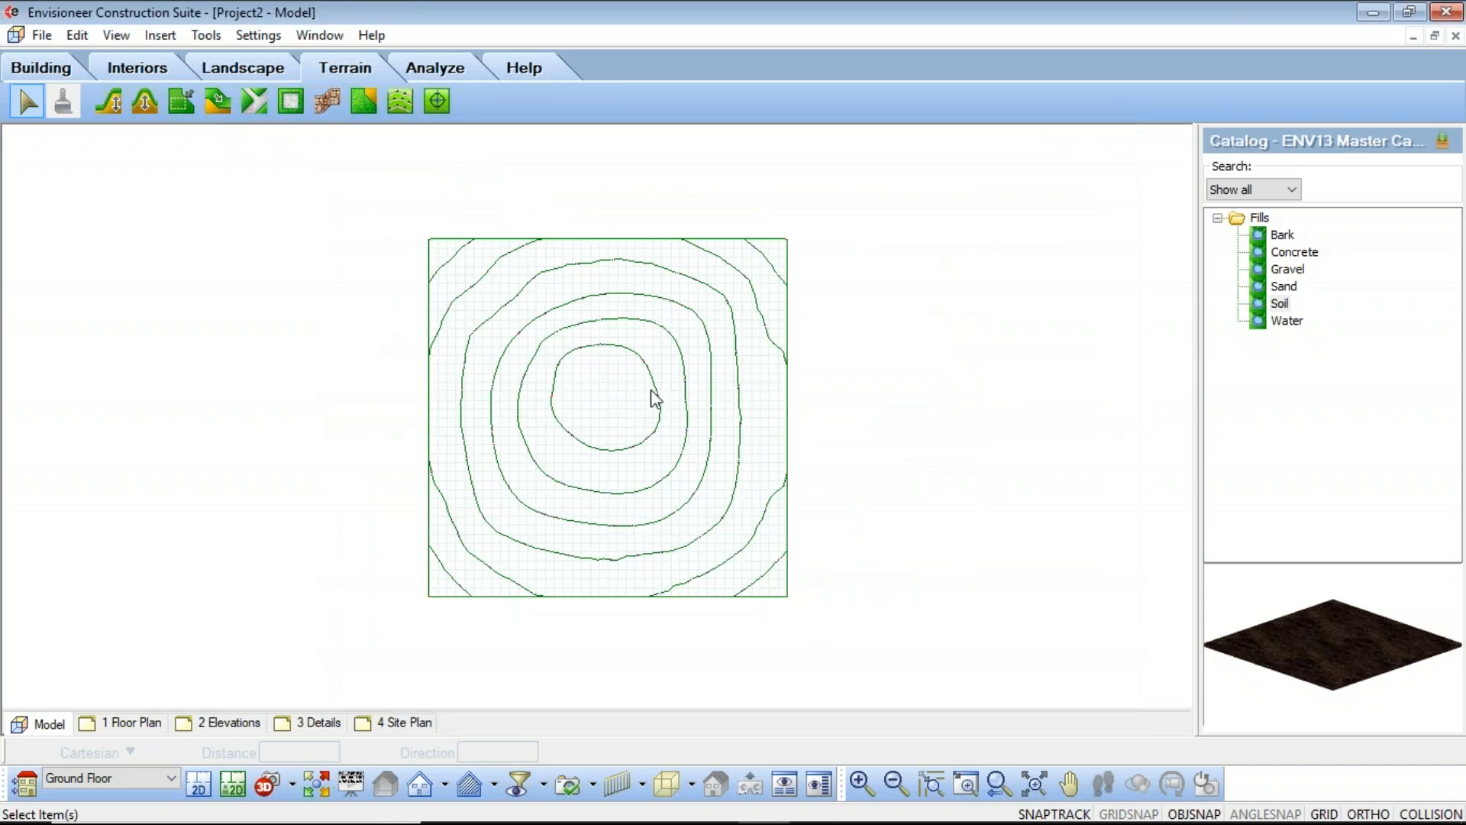
Examine the smoothed contour lines and their elevation labels from the terrain's upper-left corner in to its center
{"action": "scroll", "coordinate": [573, 229], "scroll_direction": "up", "scroll_amount": 5}
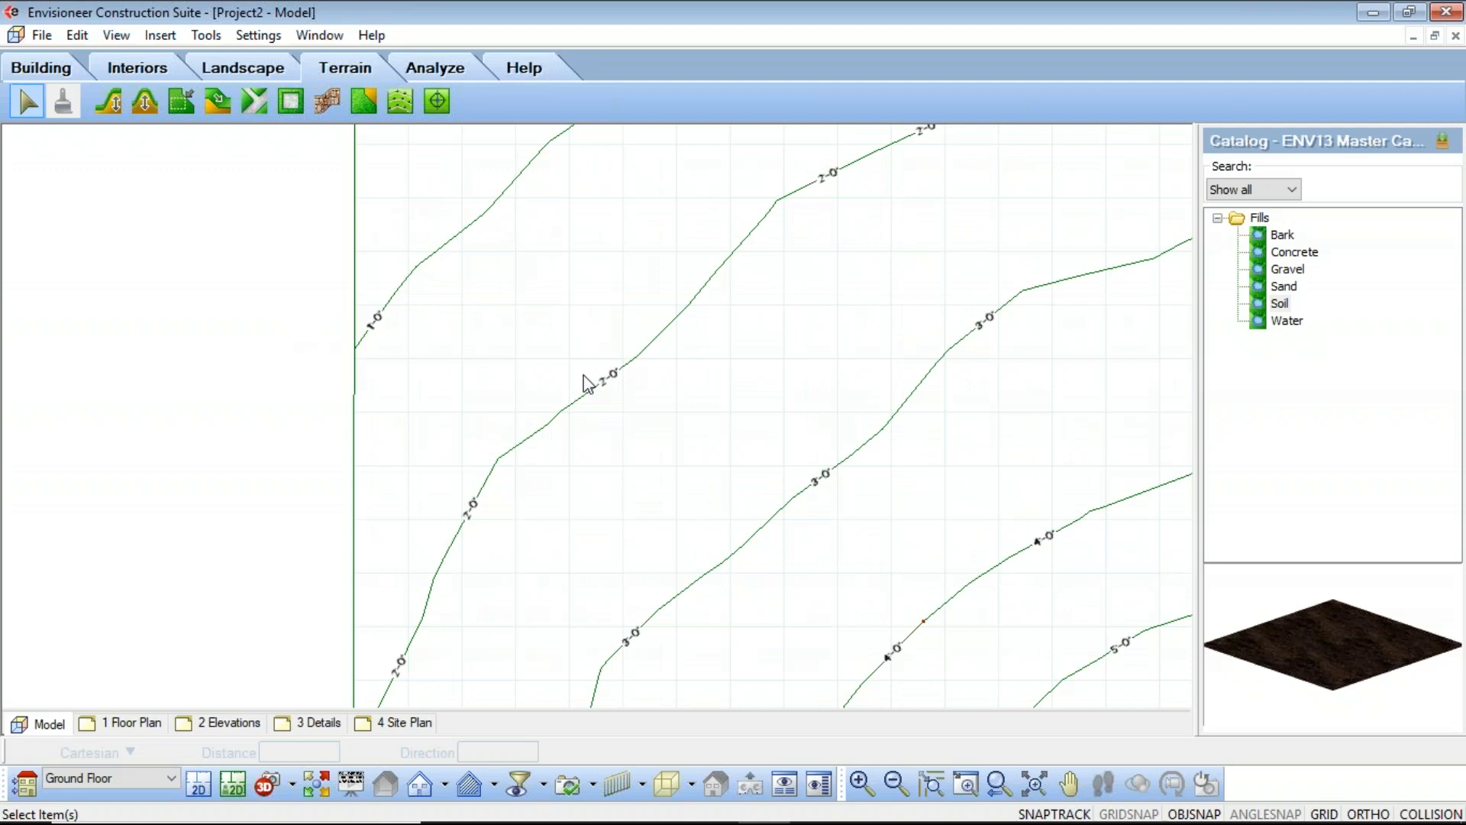
{"action": "scroll", "coordinate": [678, 415], "scroll_direction": "down", "scroll_amount": 3}
{"action": "middle_click_drag", "start_coordinate": [1037, 668], "coordinate": [505, 356]}
{"action": "scroll", "coordinate": [506, 357], "scroll_direction": "down", "scroll_amount": 1}
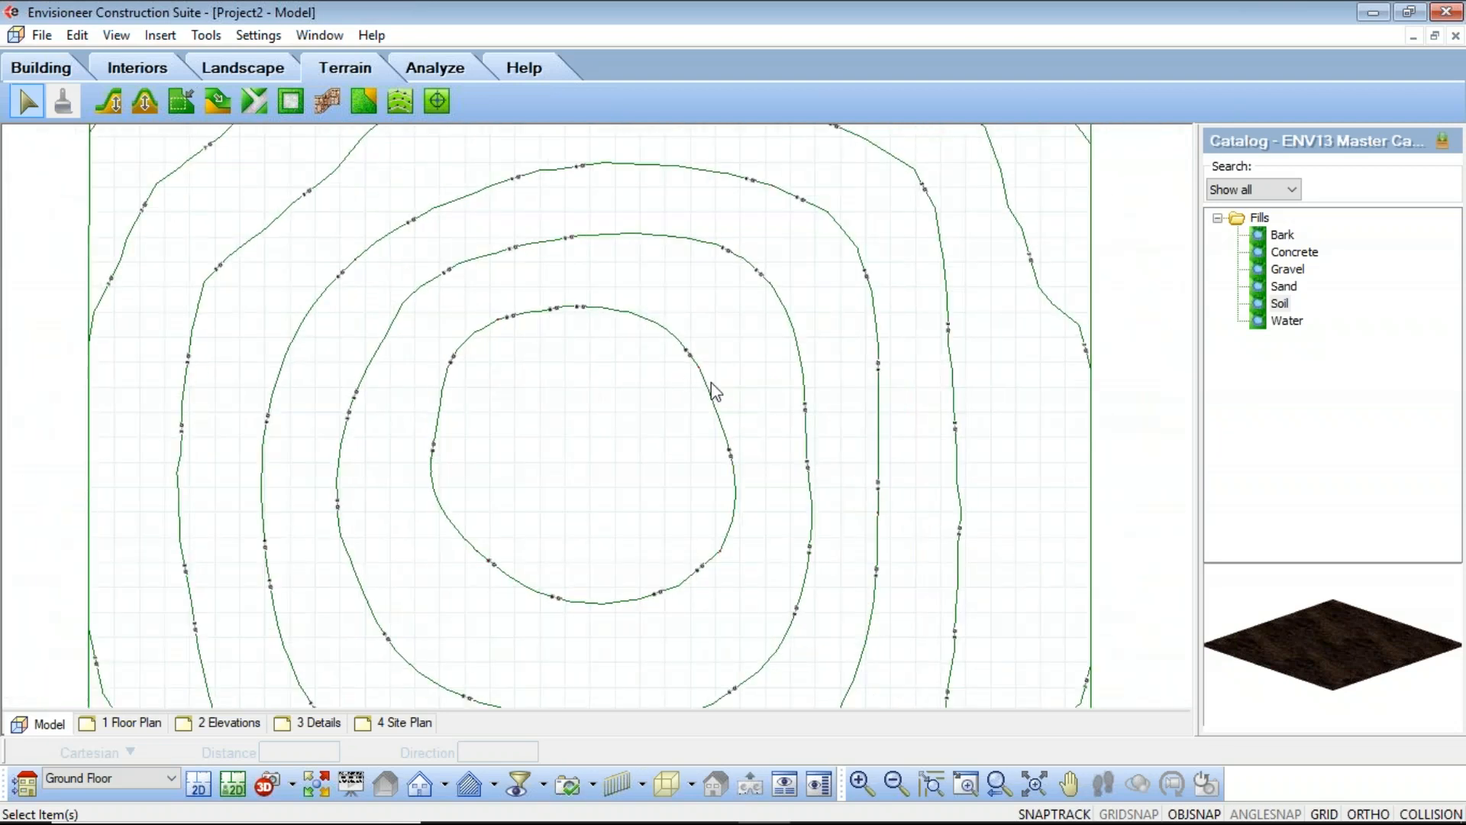
{"action": "scroll", "coordinate": [698, 507], "scroll_direction": "down", "scroll_amount": 2}
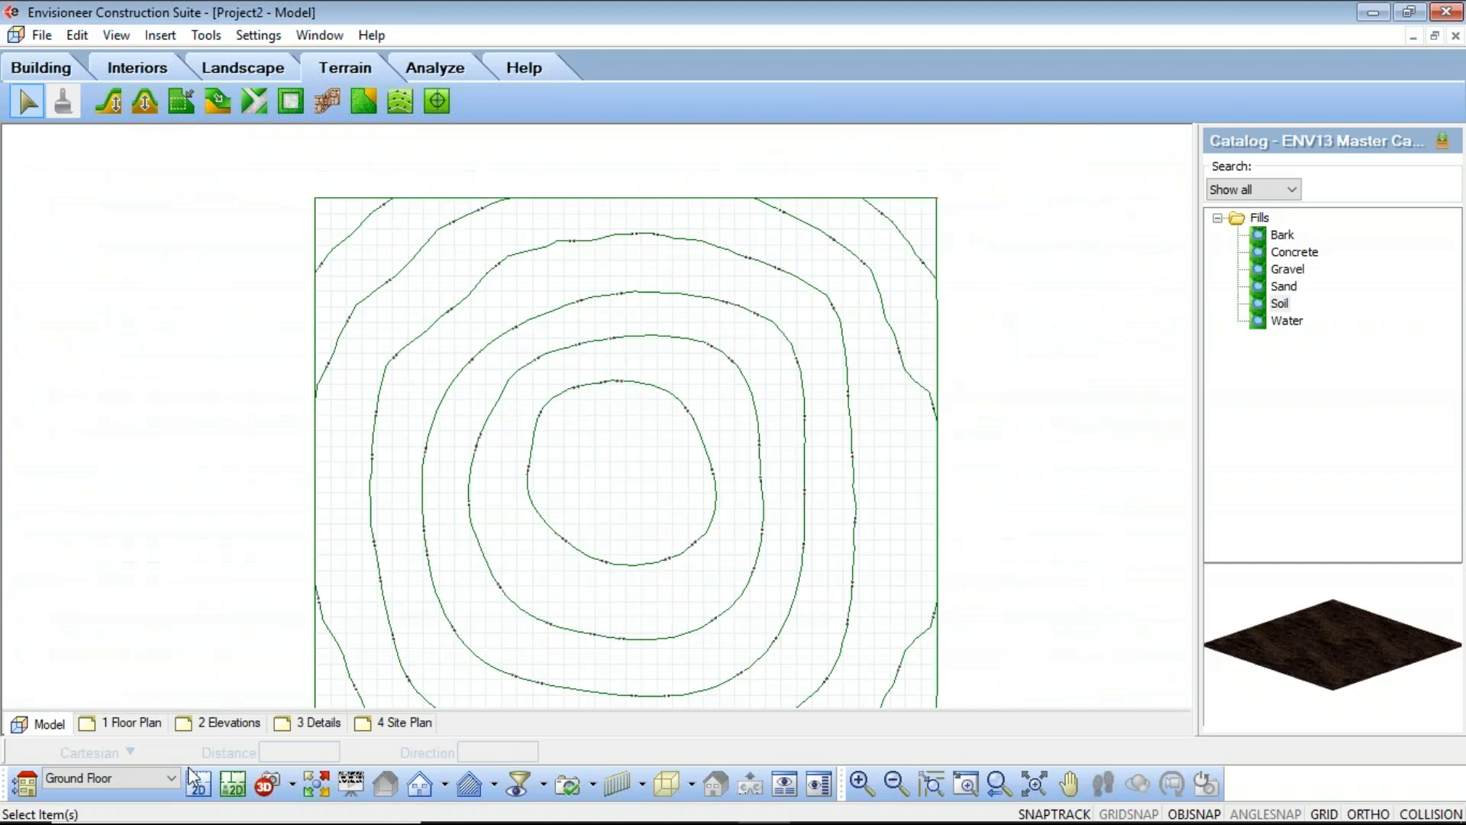
Show the terrain in a 3D perspective view with the Rendered Outline display style
{"action": "left_click", "coordinate": [291, 784]}
{"action": "left_click", "coordinate": [310, 735]}
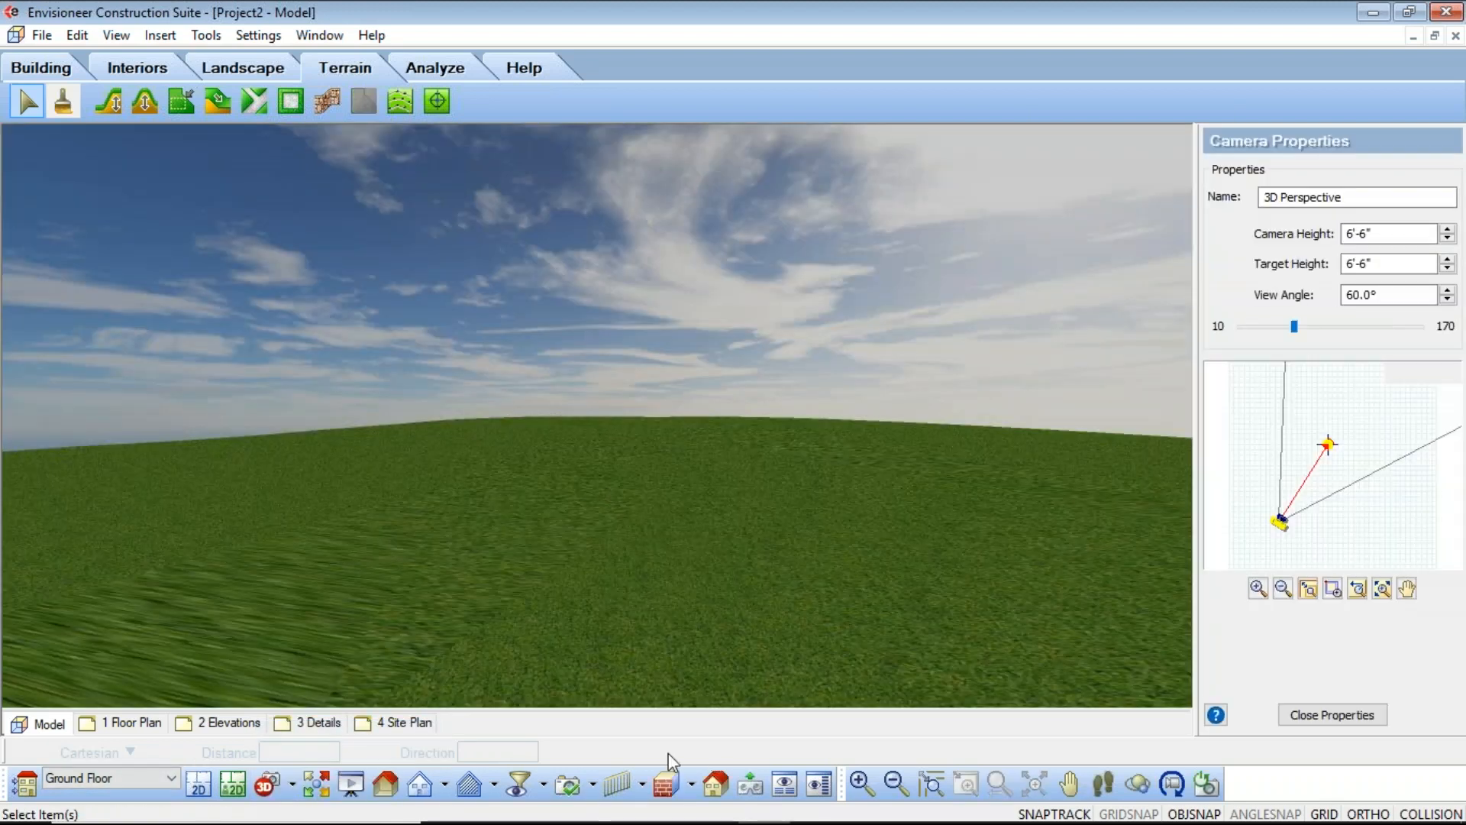
{"action": "left_click", "coordinate": [691, 784]}
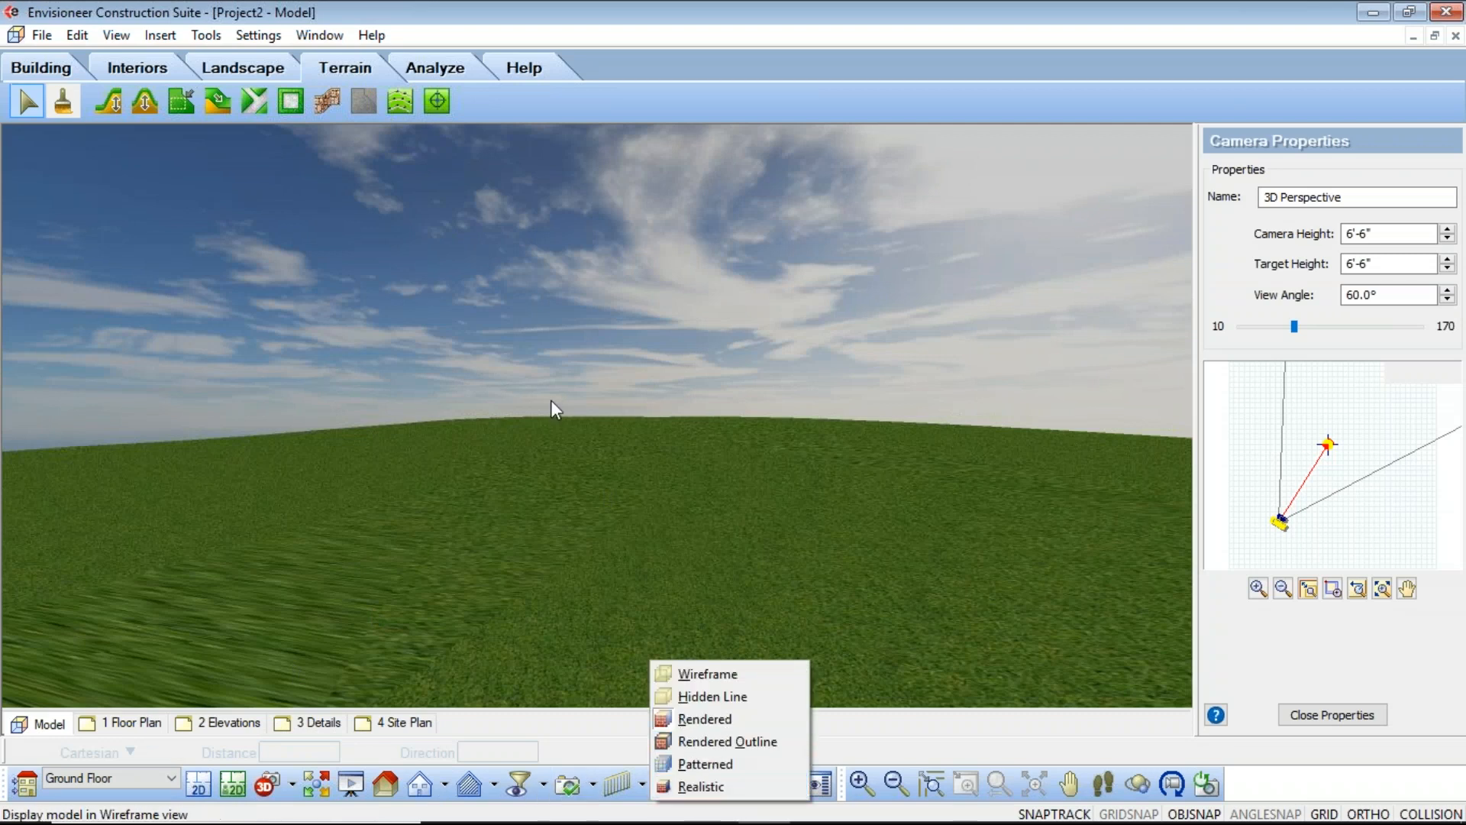
{"action": "left_click", "coordinate": [699, 742]}
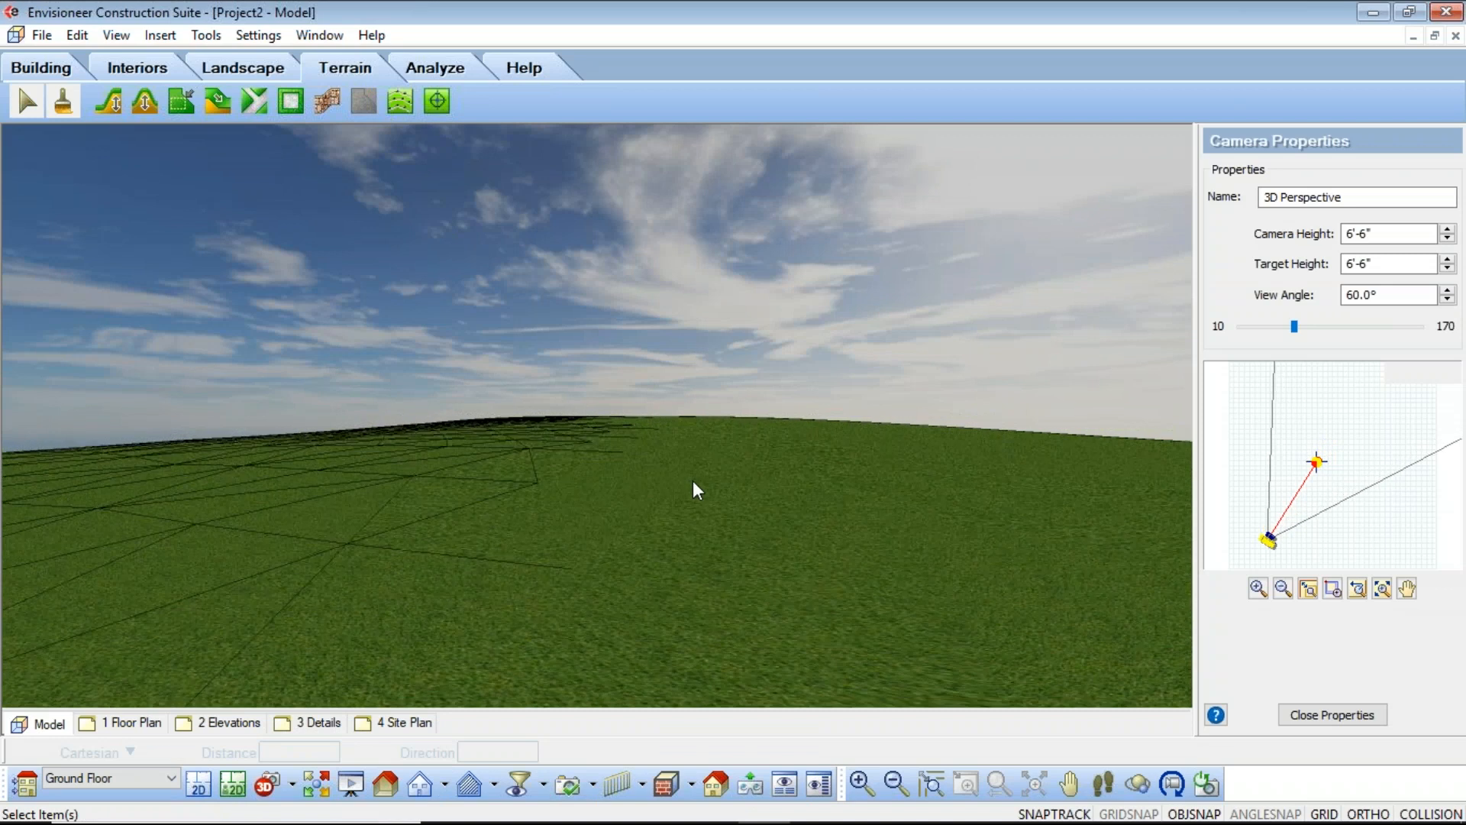
Examine the smoothed hill in 3D from farther back and from other angles, and return to the 2D plan
{"action": "scroll", "coordinate": [759, 526], "scroll_direction": "down", "scroll_amount": 6}
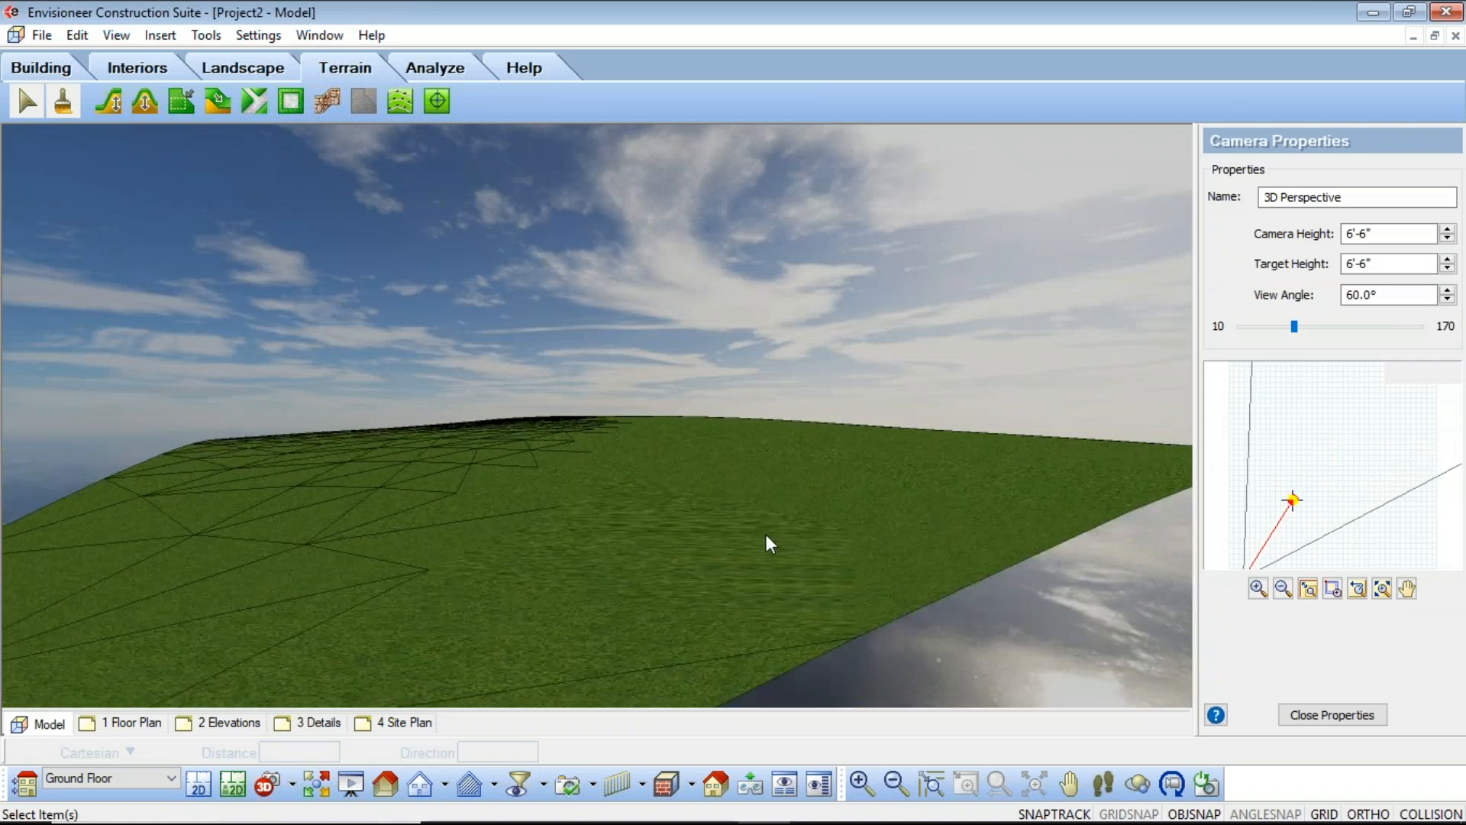
{"action": "scroll", "coordinate": [768, 536], "scroll_direction": "down", "scroll_amount": 3}
{"action": "left_click", "coordinate": [1068, 783]}
{"action": "left_click_drag", "start_coordinate": [622, 435], "coordinate": [609, 582]}
{"action": "left_click", "coordinate": [1137, 784]}
{"action": "left_click_drag", "start_coordinate": [956, 547], "coordinate": [590, 441]}
{"action": "right_click", "coordinate": [590, 441]}
{"action": "left_click", "coordinate": [643, 457]}
{"action": "left_click", "coordinate": [198, 783]}
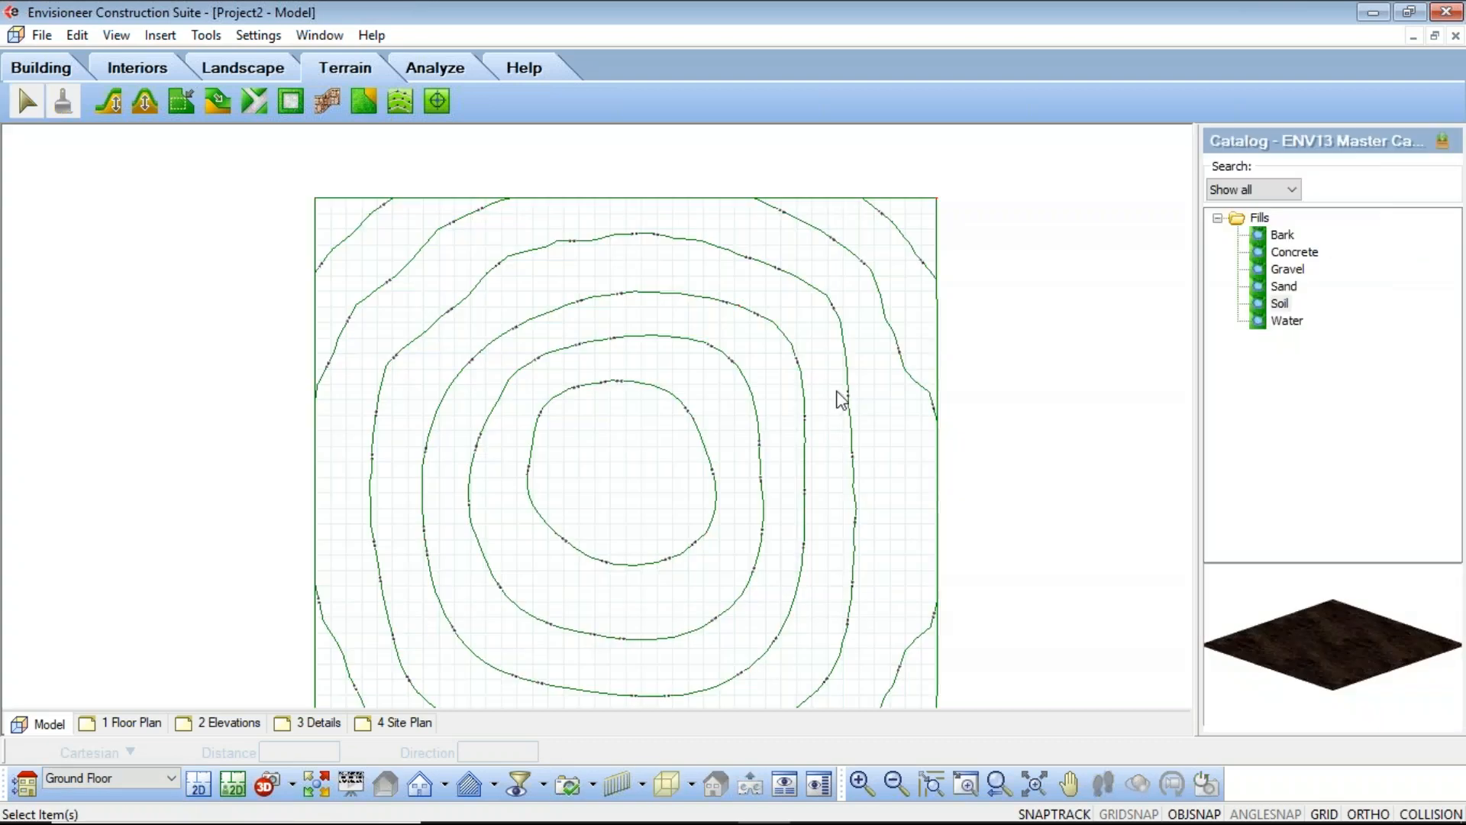
Reset the terrain to clear all of its contours and elevation changes
{"action": "scroll", "coordinate": [722, 430], "scroll_direction": "down", "scroll_amount": 1}
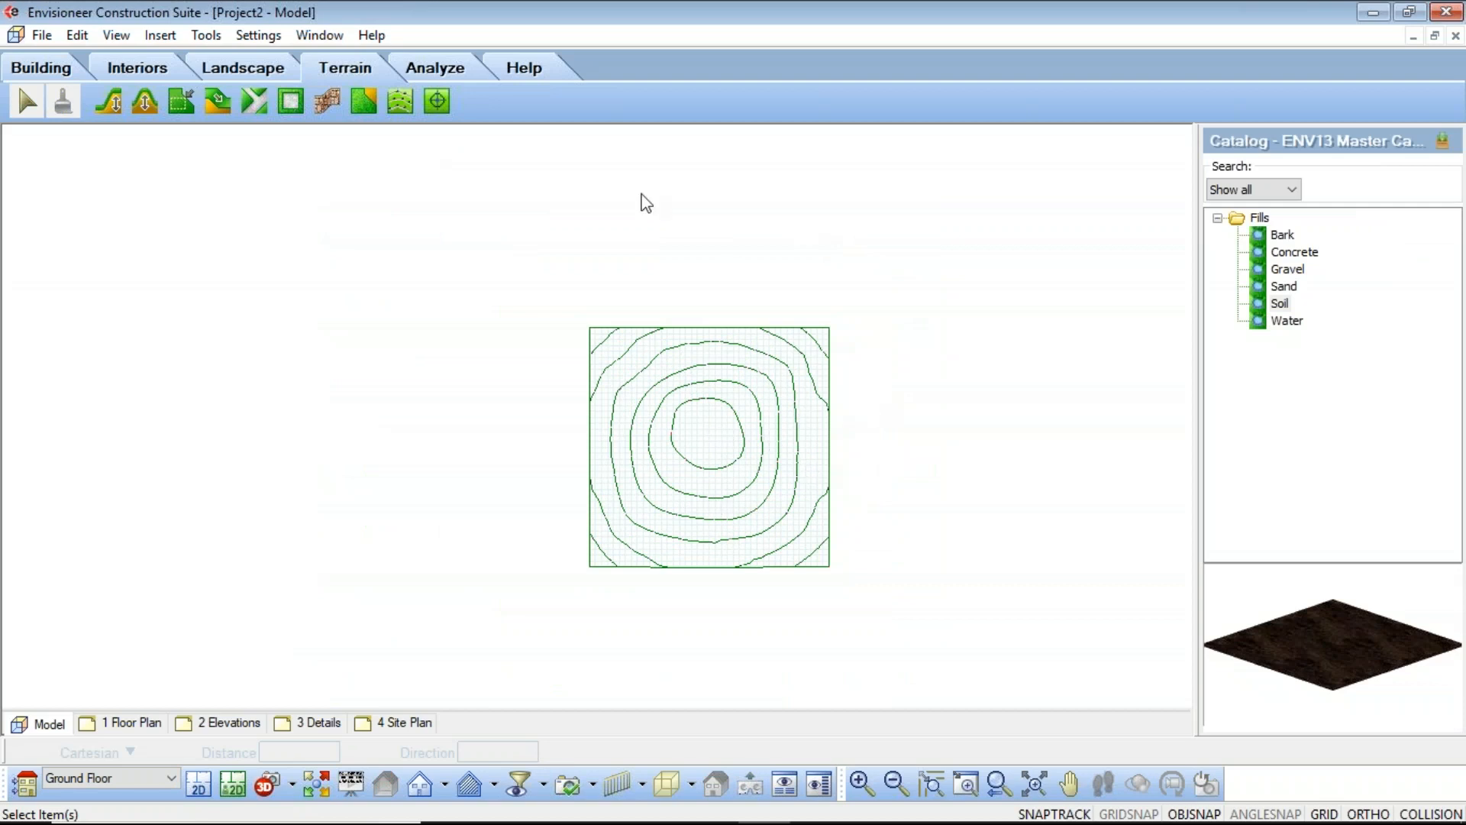
{"action": "left_click", "coordinate": [162, 35]}
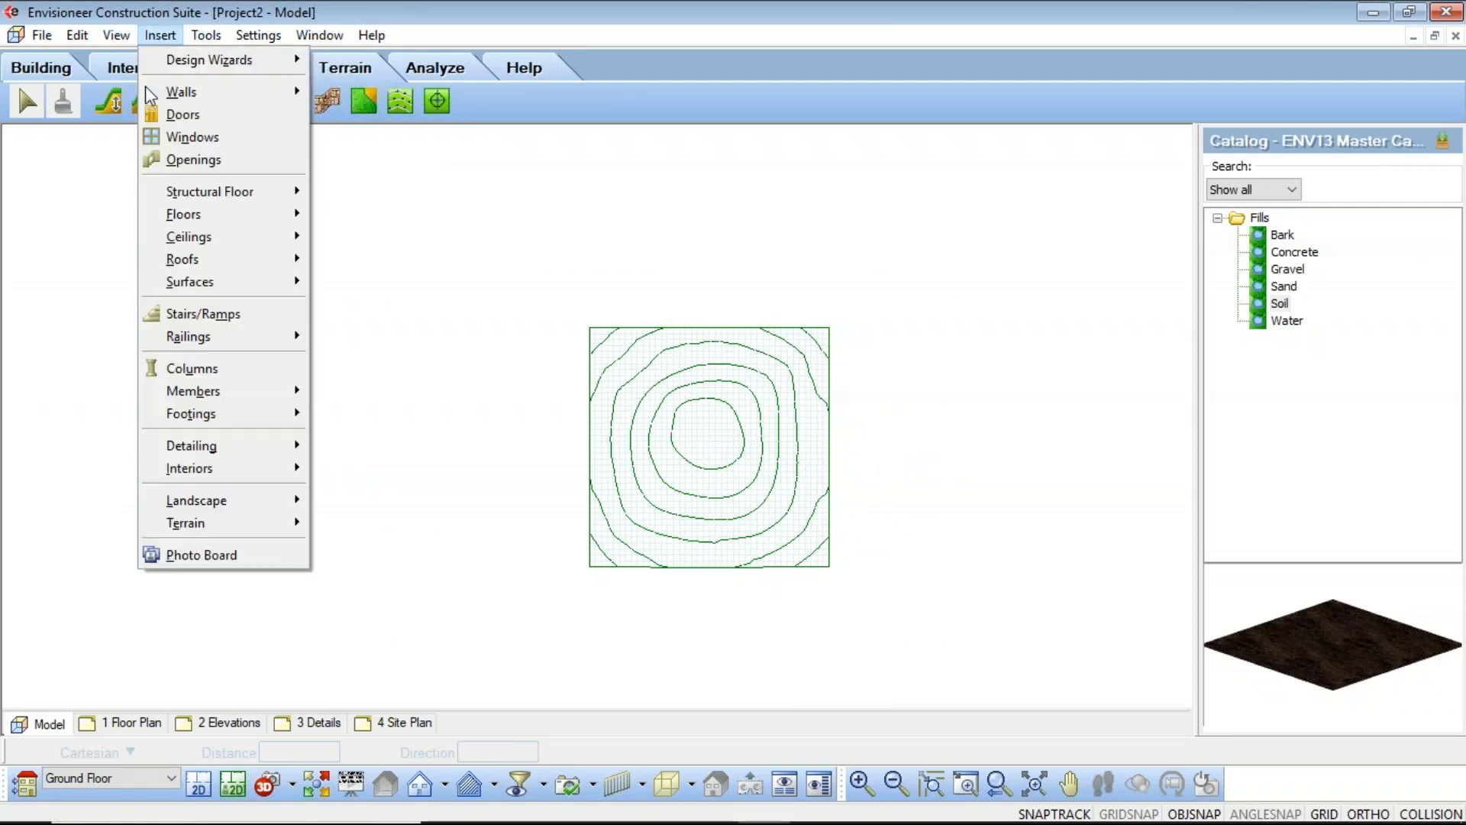
{"action": "mouse_move", "coordinate": [184, 527]}
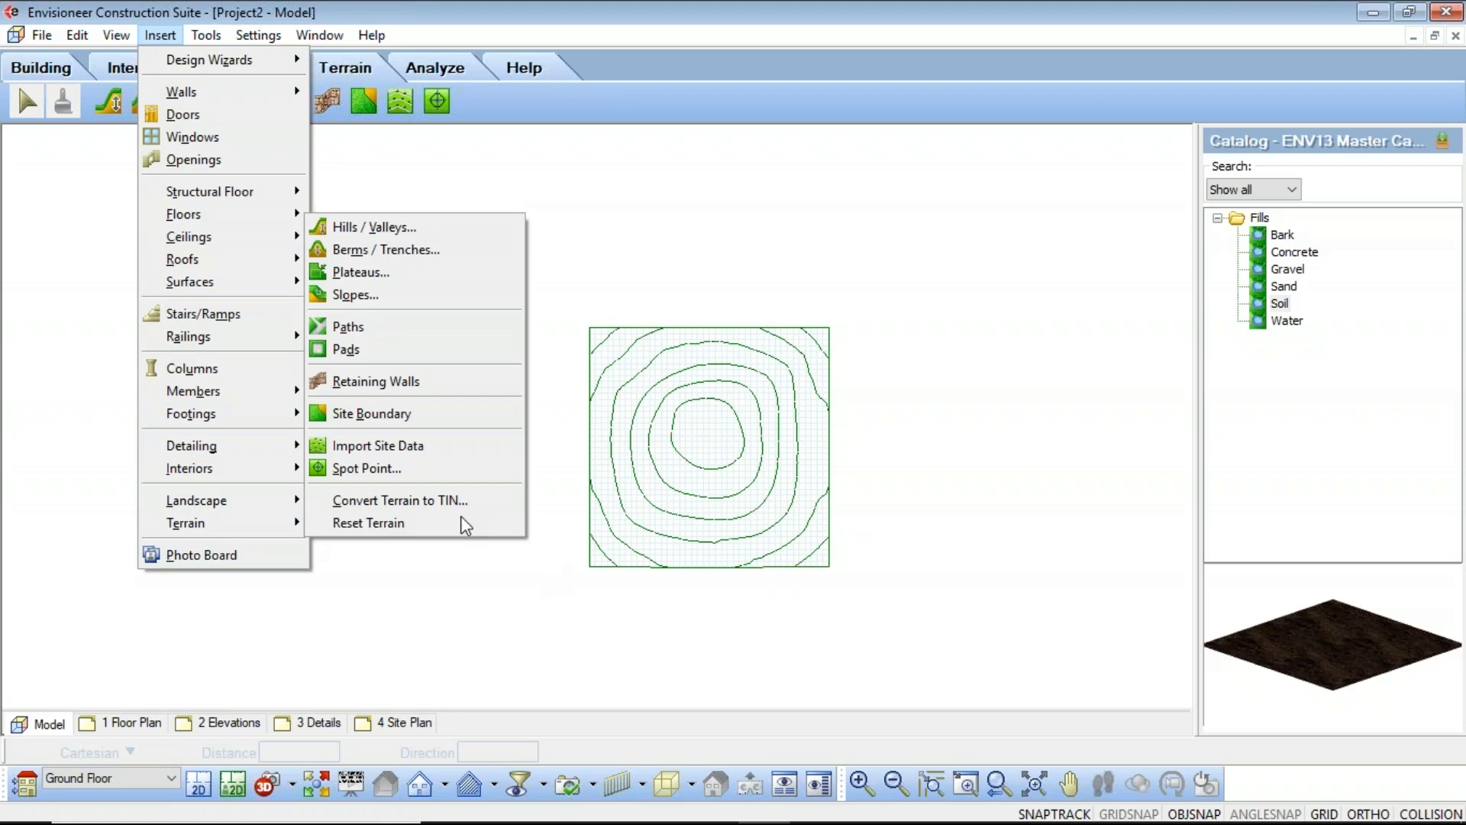
{"action": "left_click", "coordinate": [398, 527]}
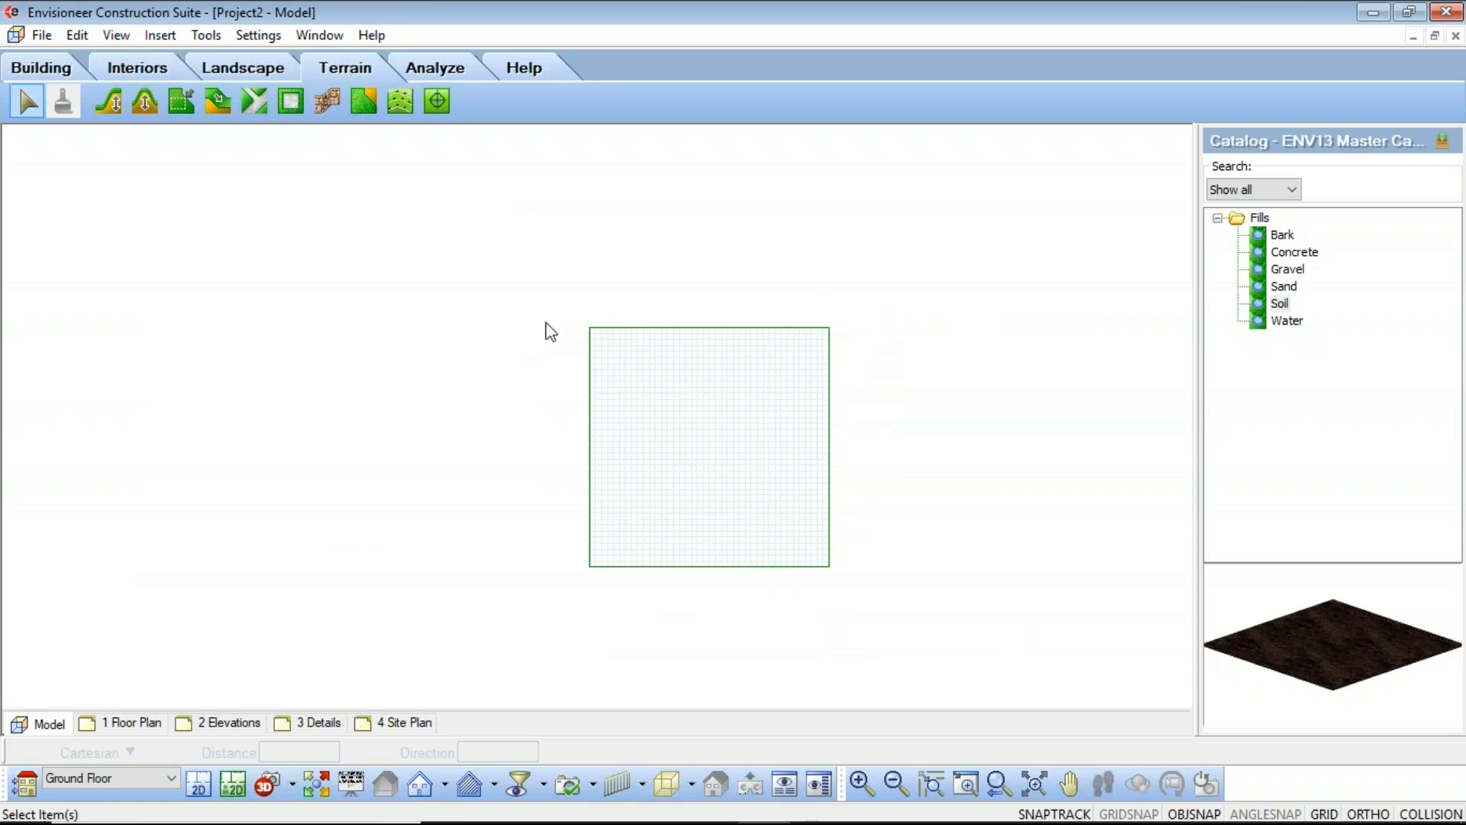
Place four Birch trees at base height 0" in a loose cluster in the lot's upper-left and central area
{"action": "scroll", "coordinate": [622, 337], "scroll_direction": "up", "scroll_amount": 3}
{"action": "scroll", "coordinate": [577, 342], "scroll_direction": "up", "scroll_amount": 1}
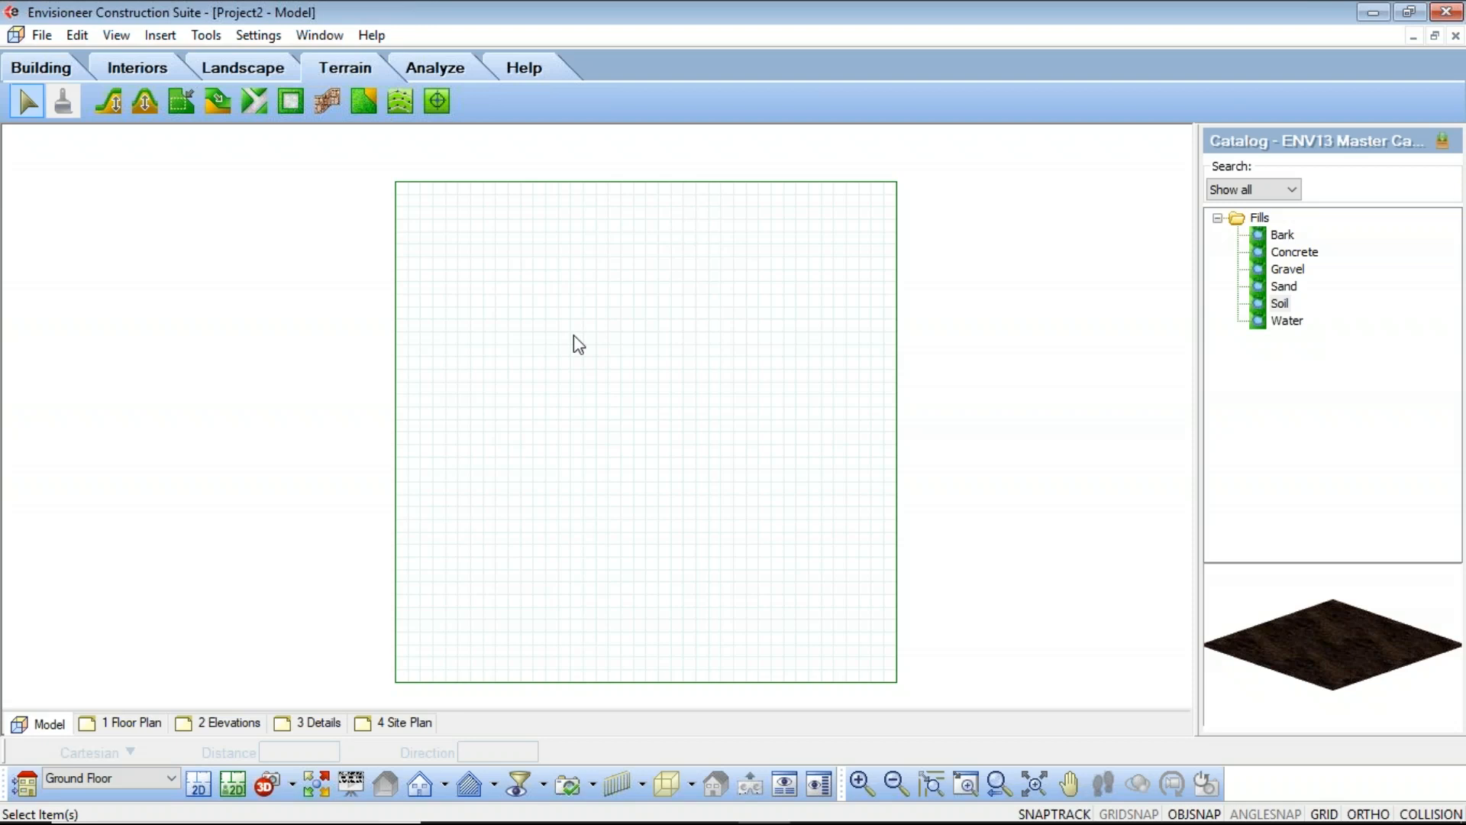
{"action": "left_click", "coordinate": [212, 69]}
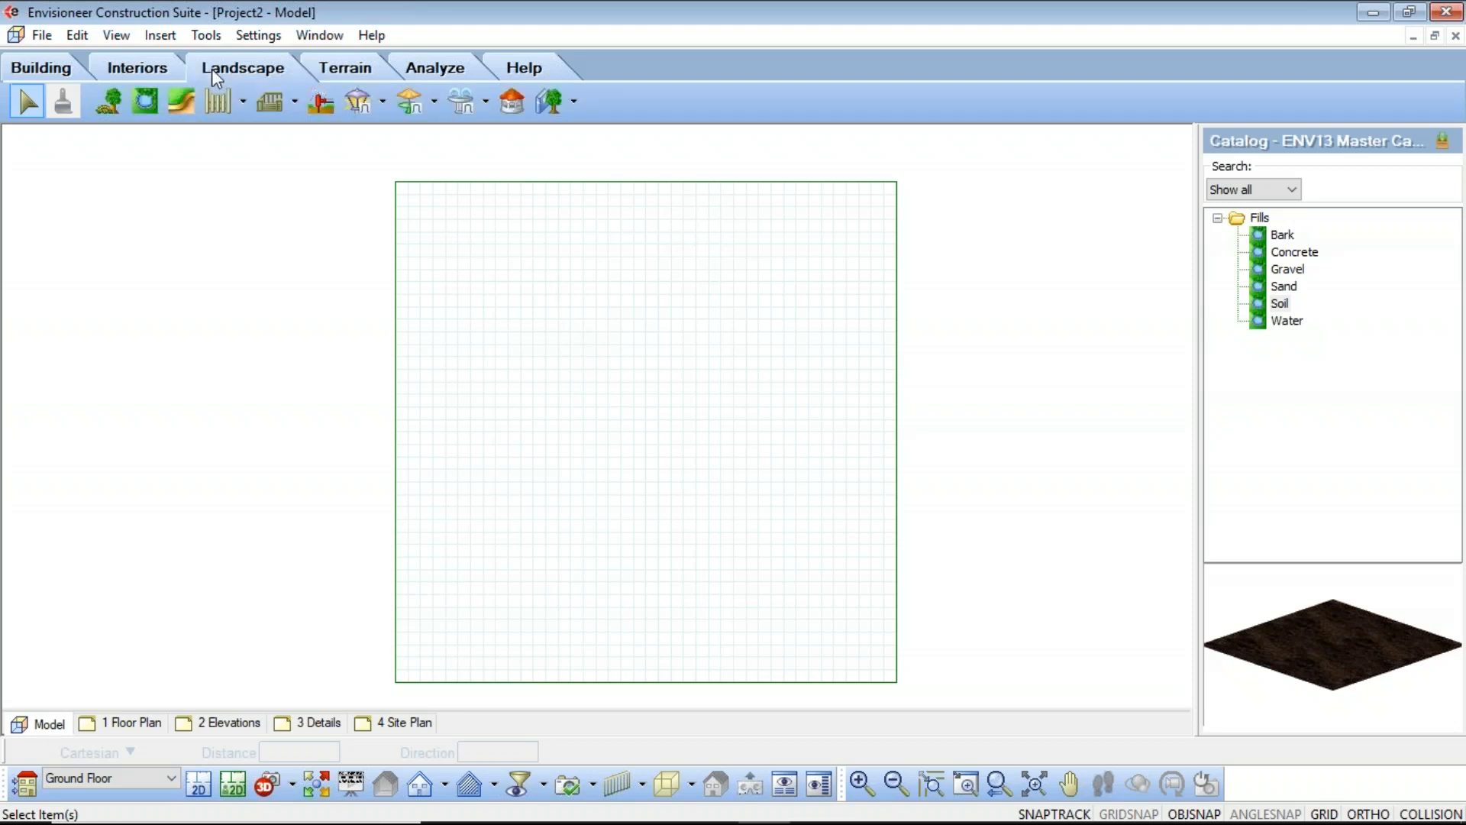
{"action": "left_click", "coordinate": [109, 102]}
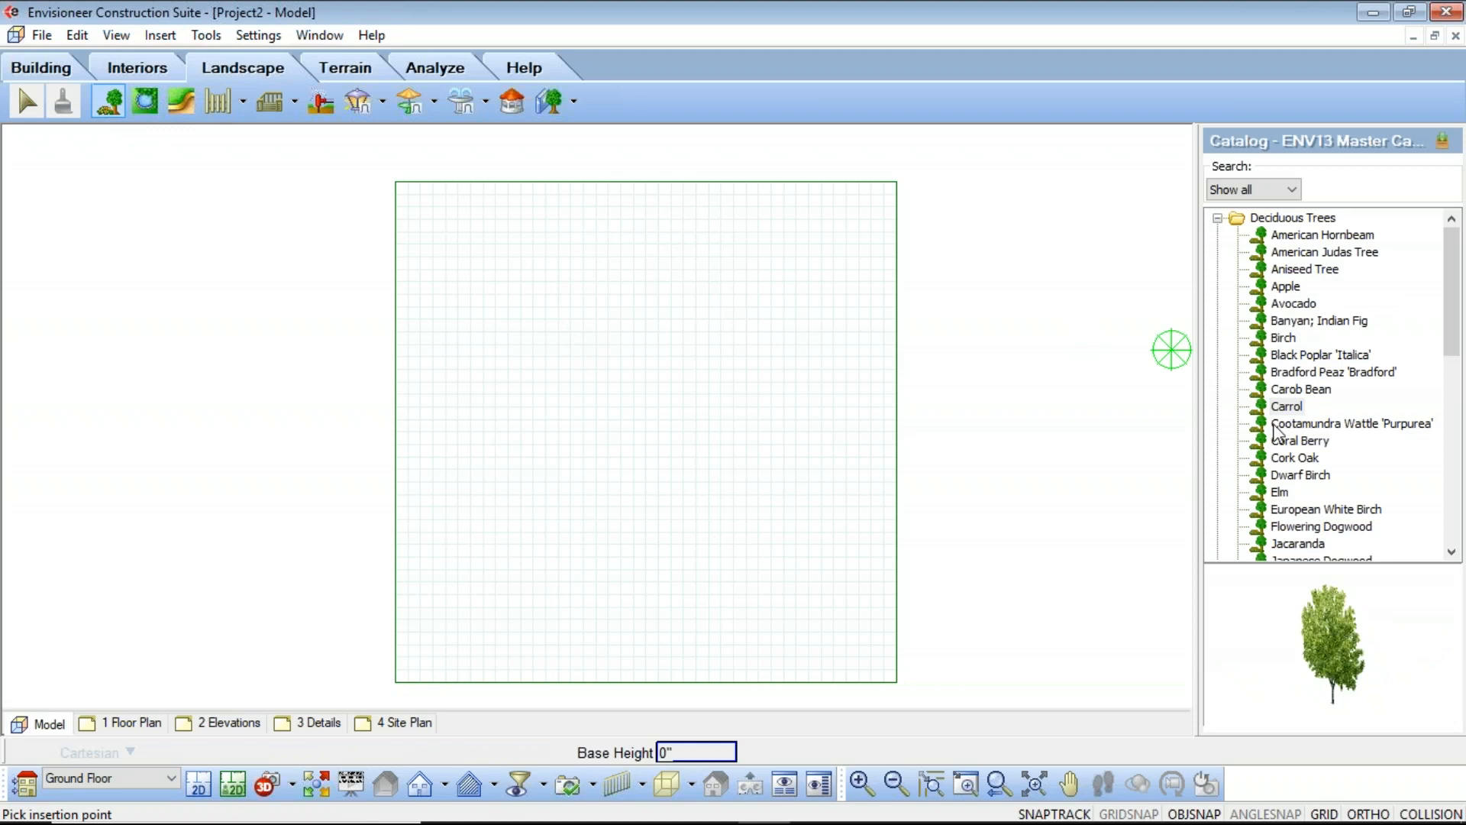
{"action": "left_click", "coordinate": [1281, 341]}
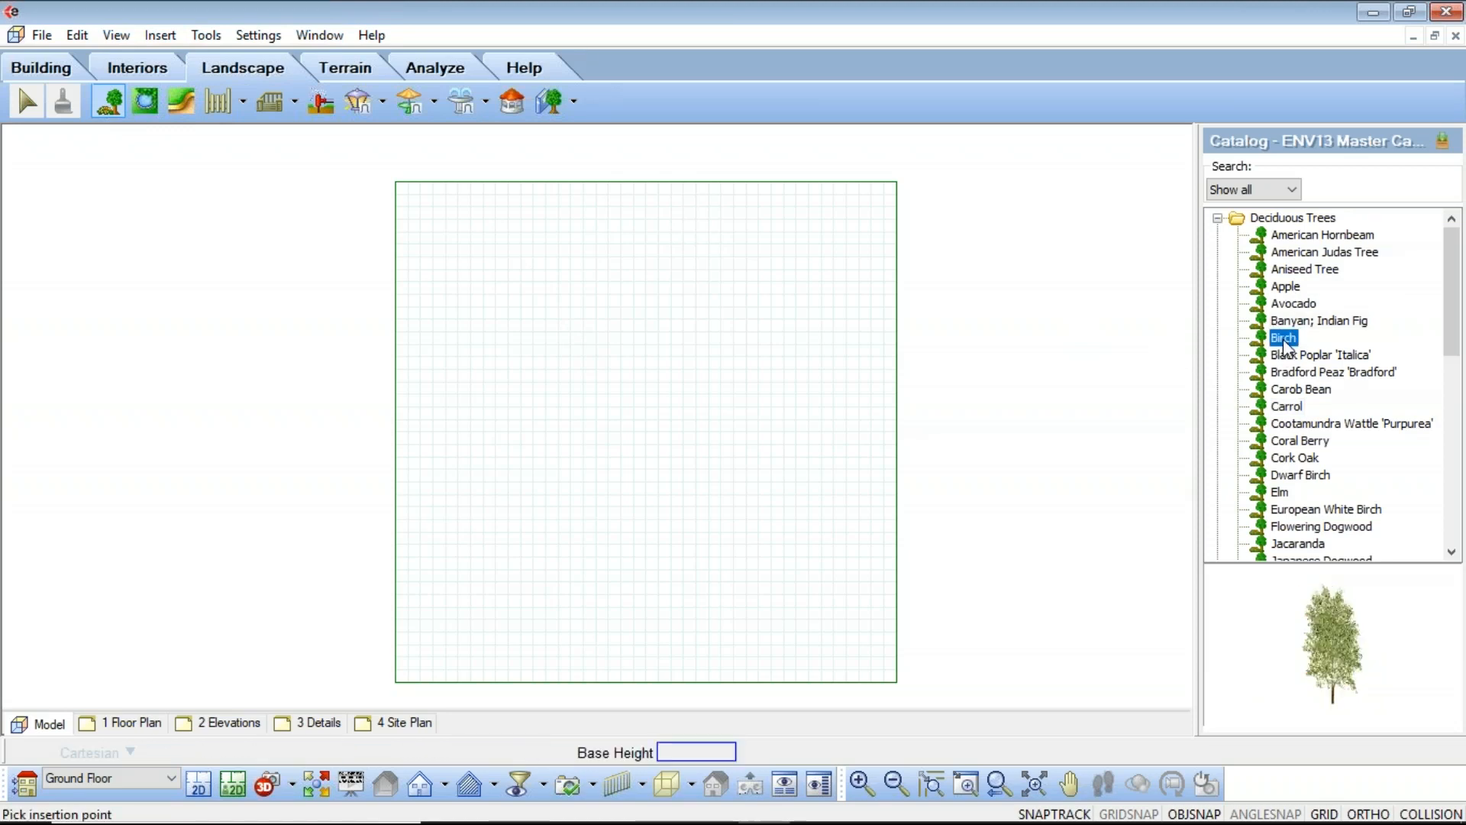
{"action": "left_click", "coordinate": [509, 334]}
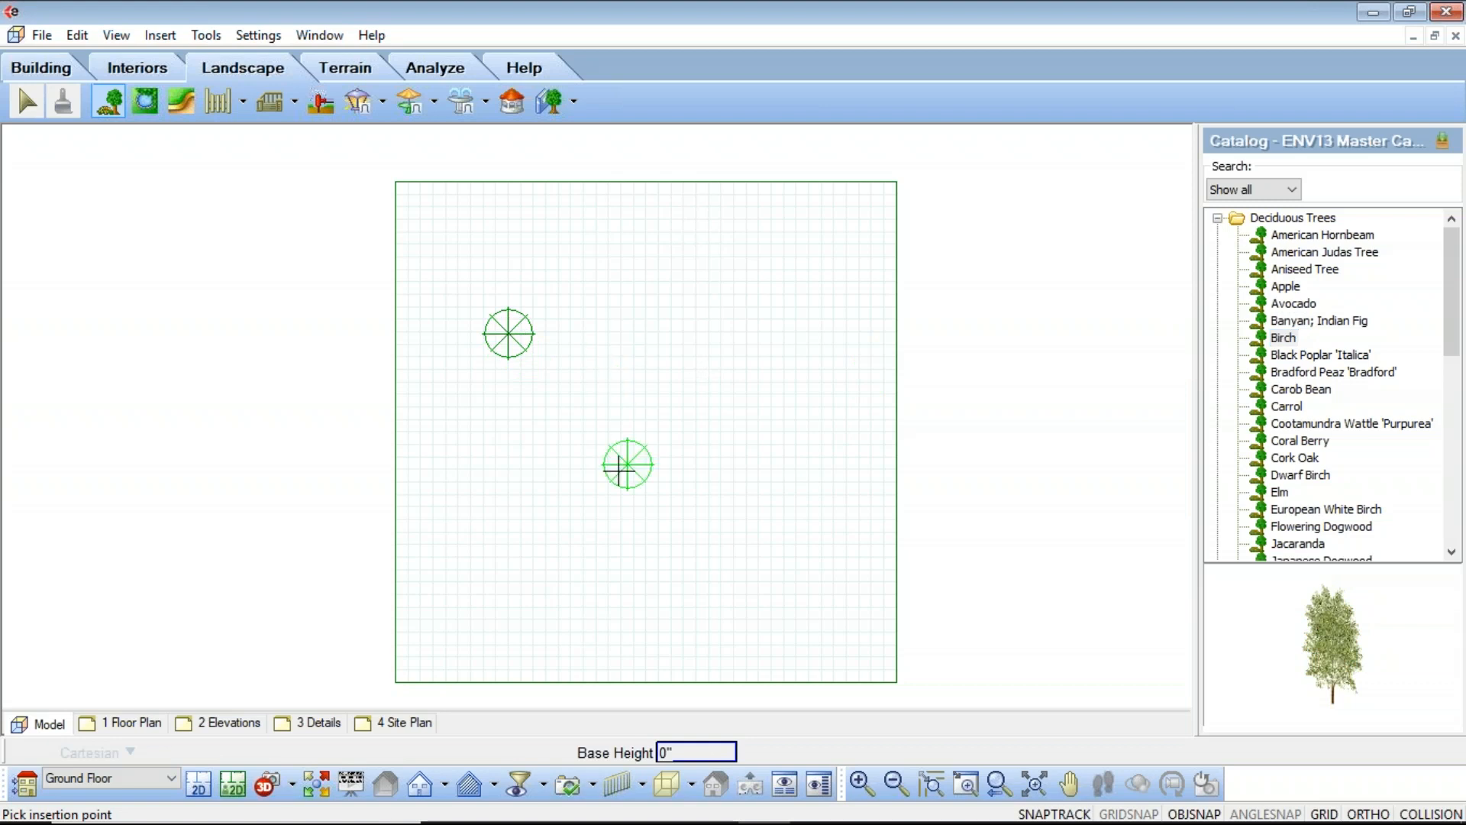
{"action": "left_click", "coordinate": [580, 277]}
{"action": "left_click", "coordinate": [670, 323]}
{"action": "left_click", "coordinate": [646, 411]}
{"action": "right_click", "coordinate": [577, 459]}
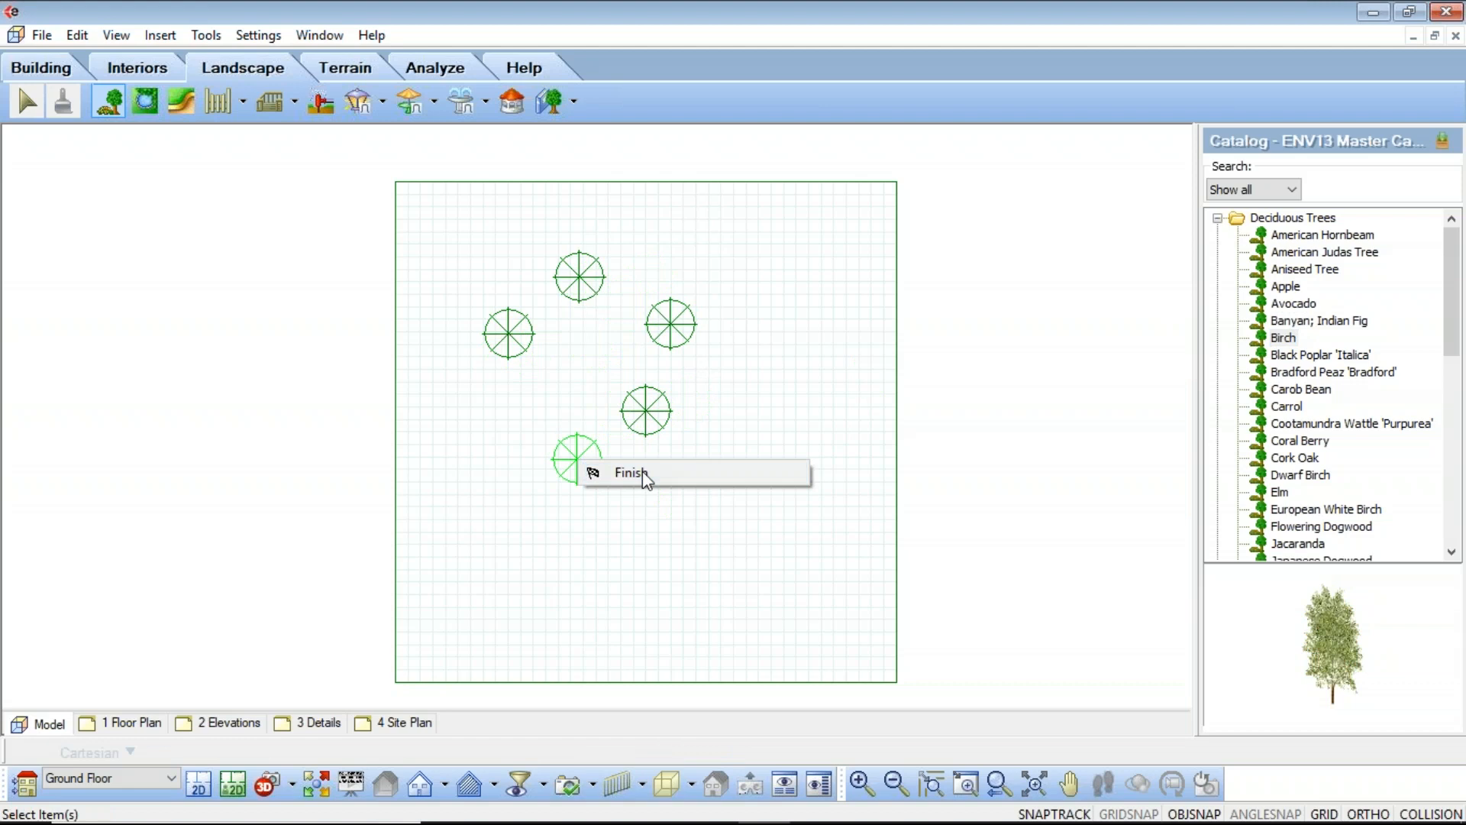
{"action": "left_click", "coordinate": [644, 471]}
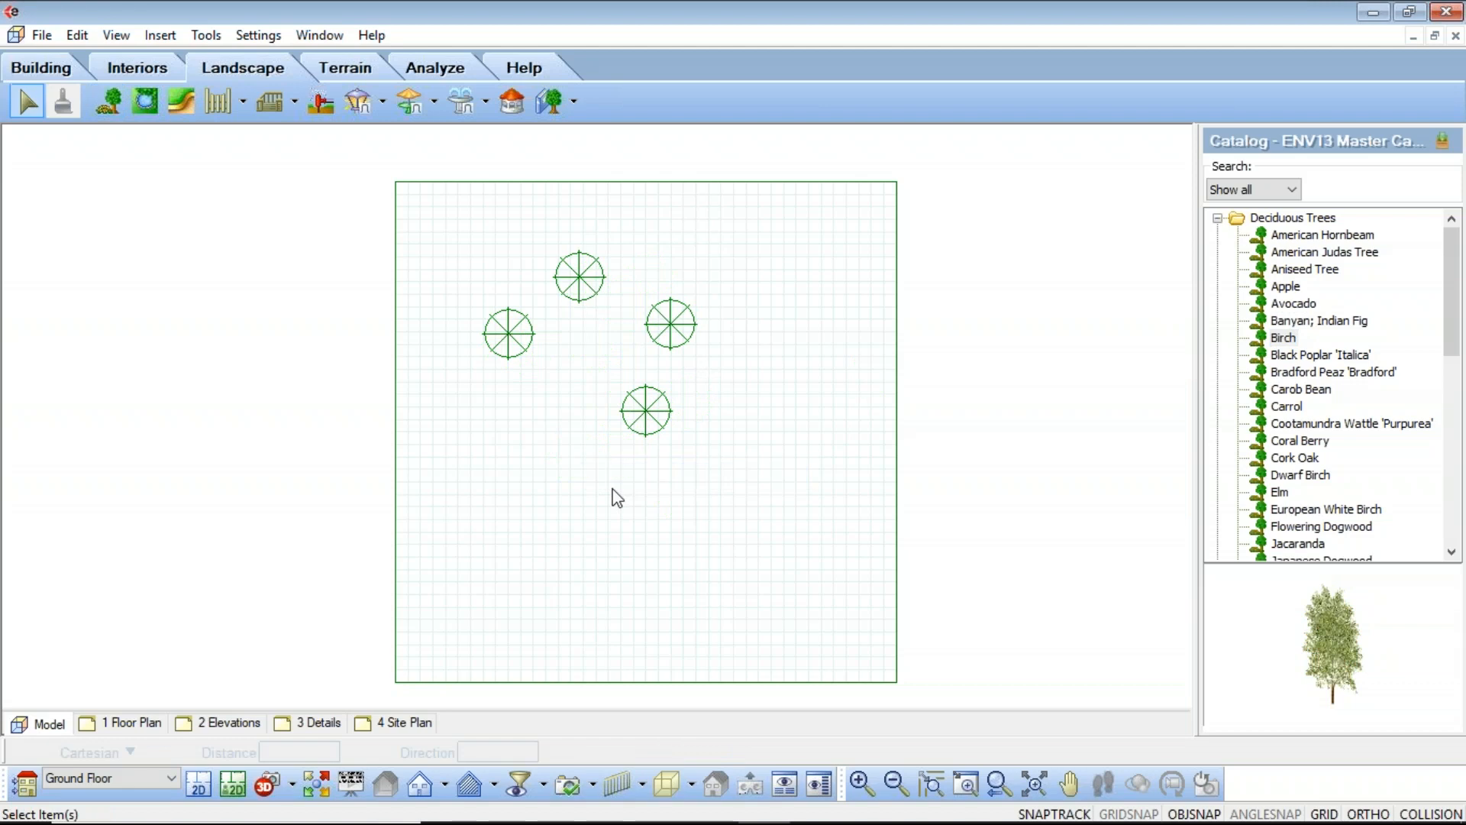
Review the leftmost birch's plant info and size properties, switching its size from encyclopedia to No and back to Yes
{"action": "double_click", "coordinate": [511, 343]}
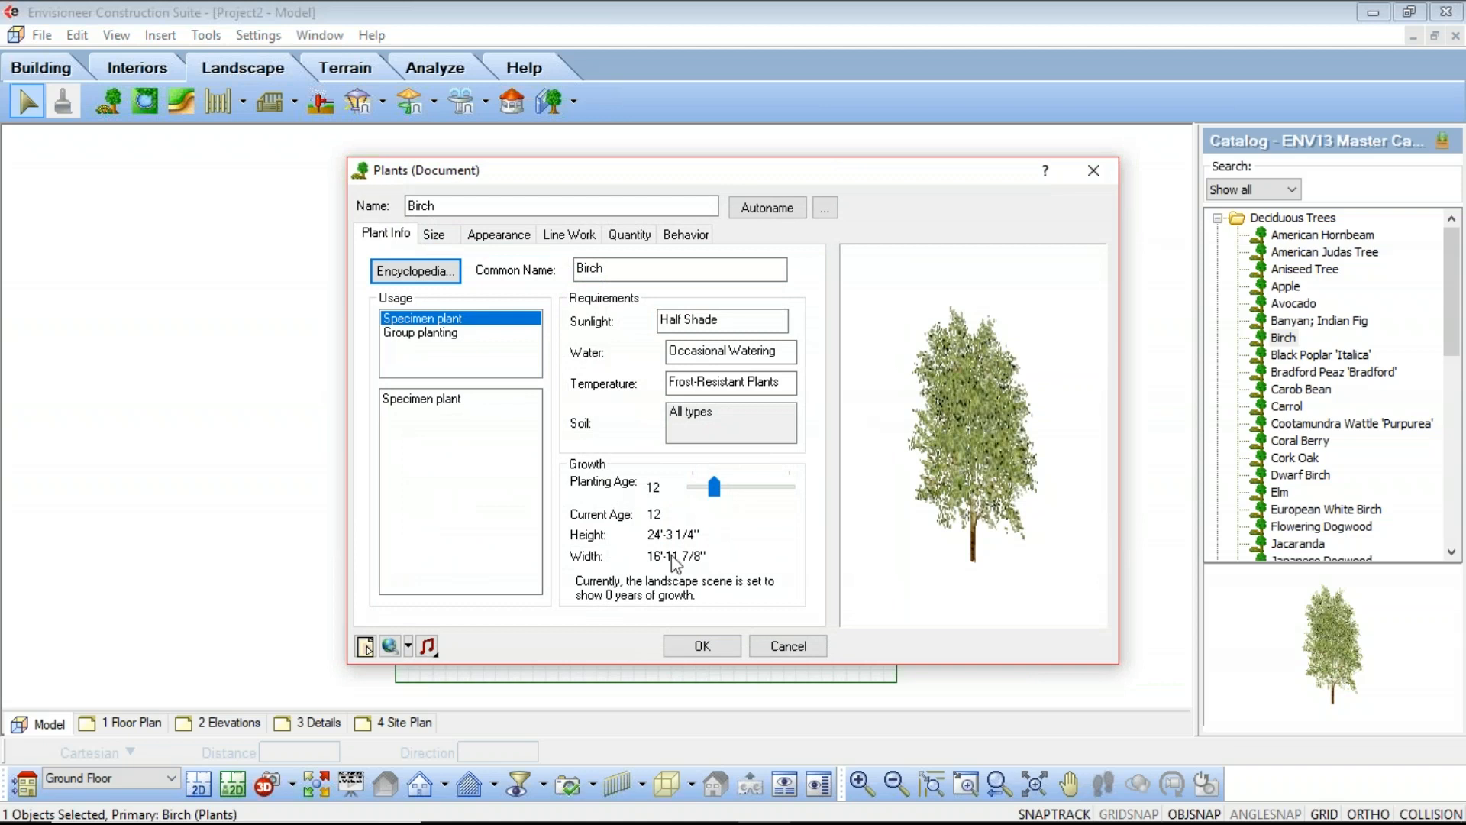
{"action": "left_click", "coordinate": [434, 235]}
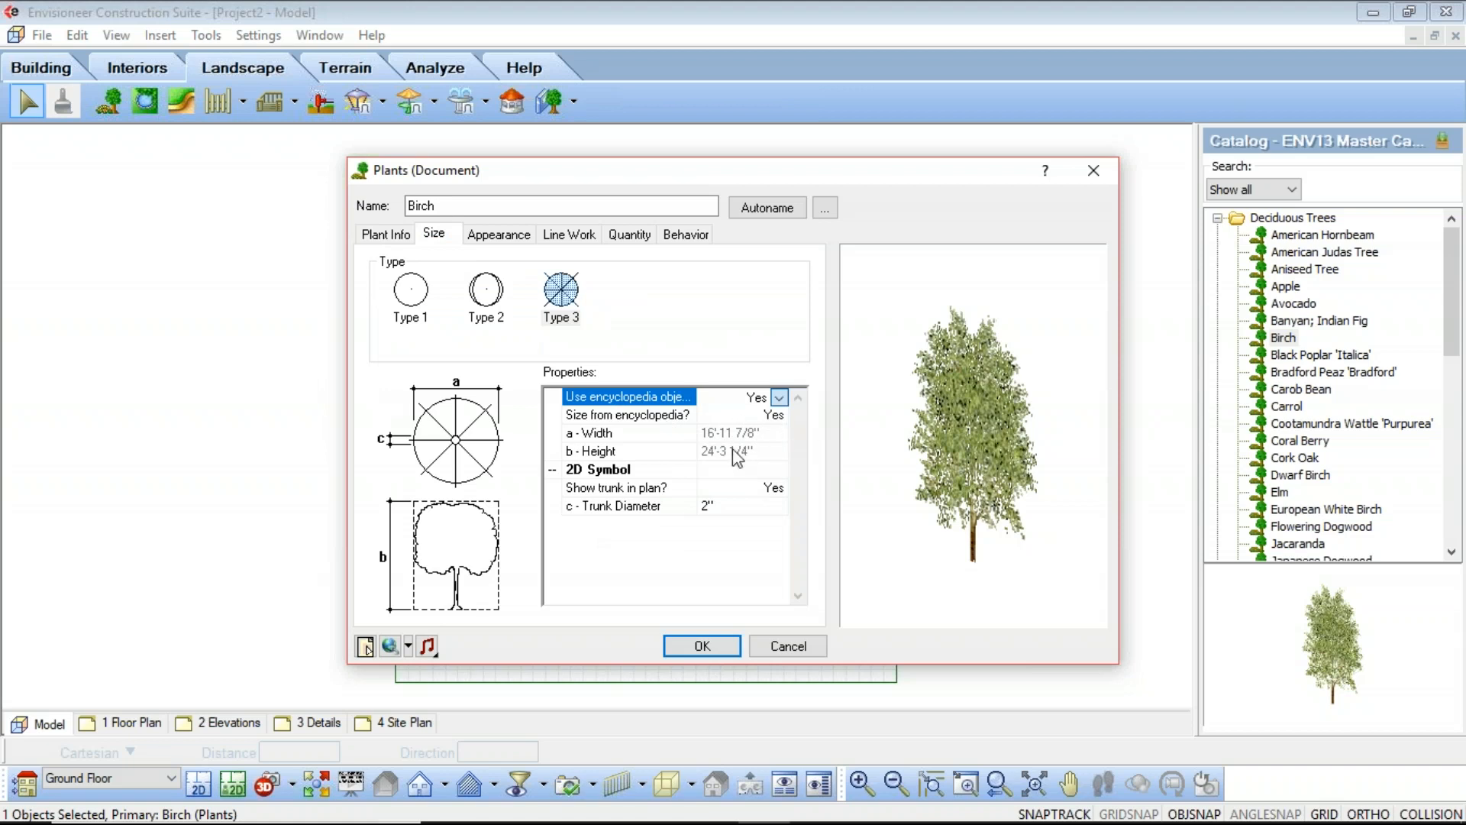
{"action": "left_click", "coordinate": [782, 425]}
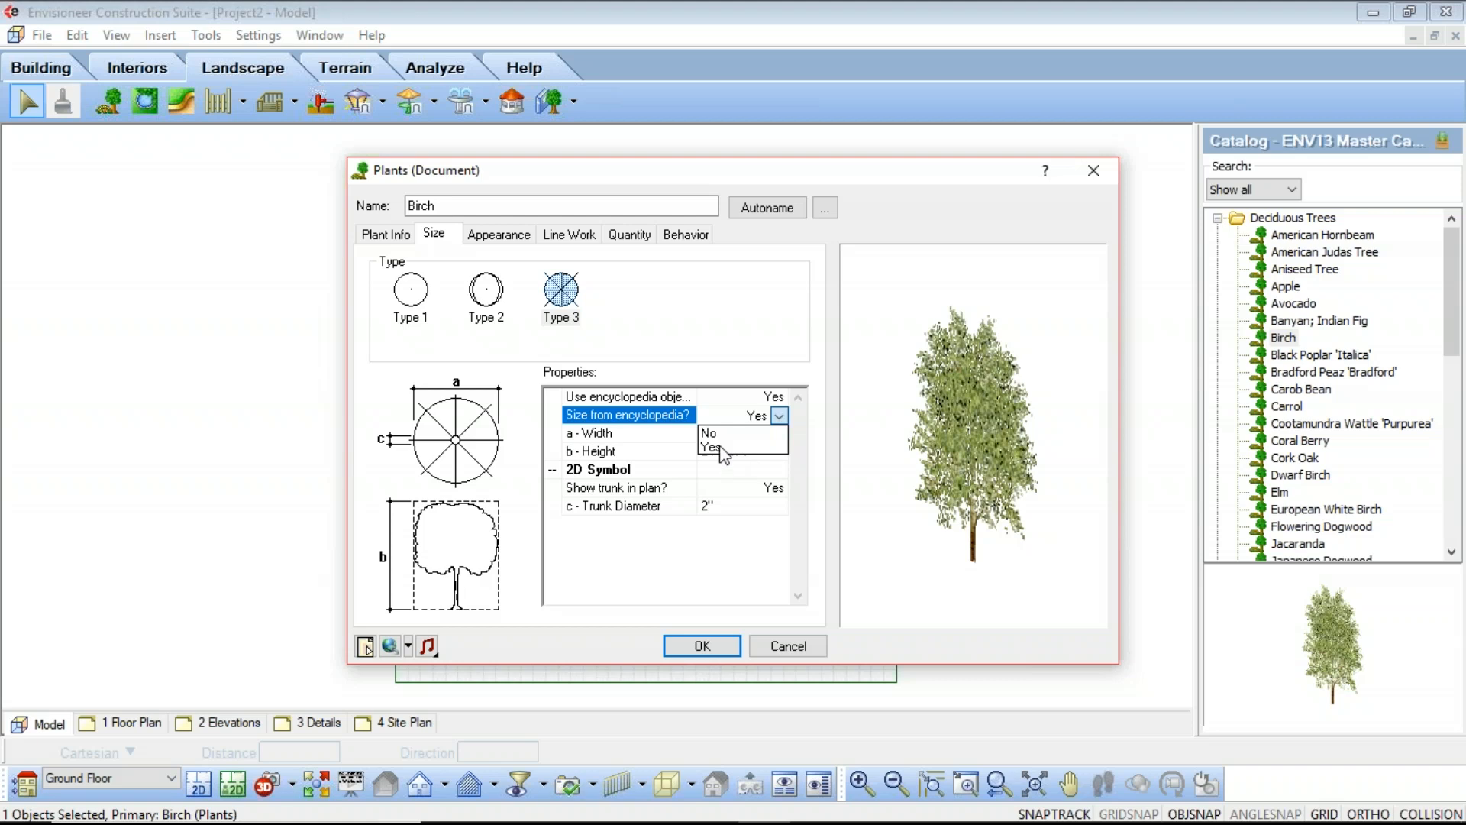
{"action": "left_click", "coordinate": [710, 433]}
{"action": "left_click", "coordinate": [779, 415]}
{"action": "left_click", "coordinate": [732, 449]}
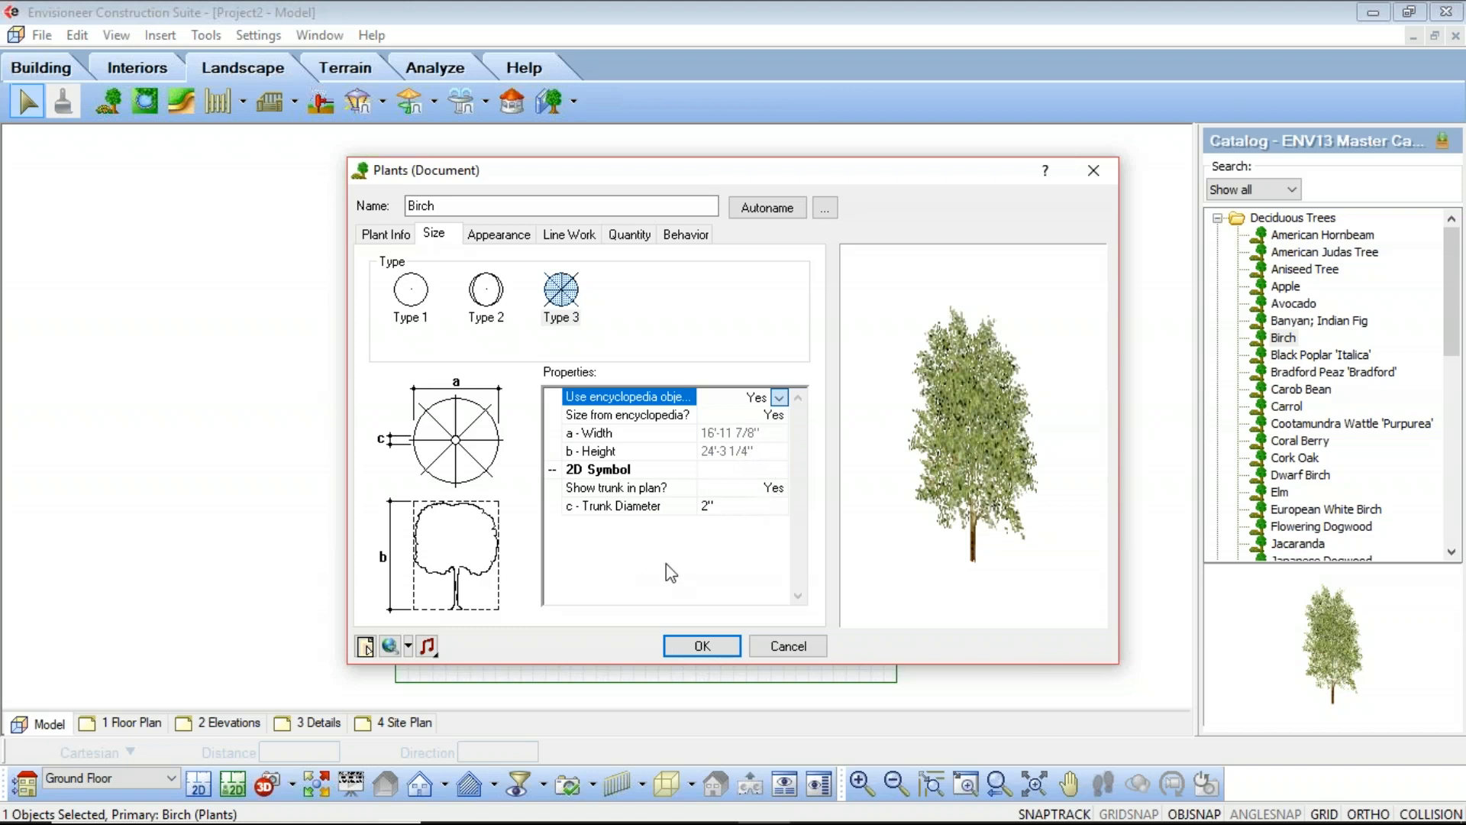
Review the leftmost birch's appearance, line work, quantity and behavior properties, including its distance above terrain
{"action": "left_click", "coordinate": [521, 235]}
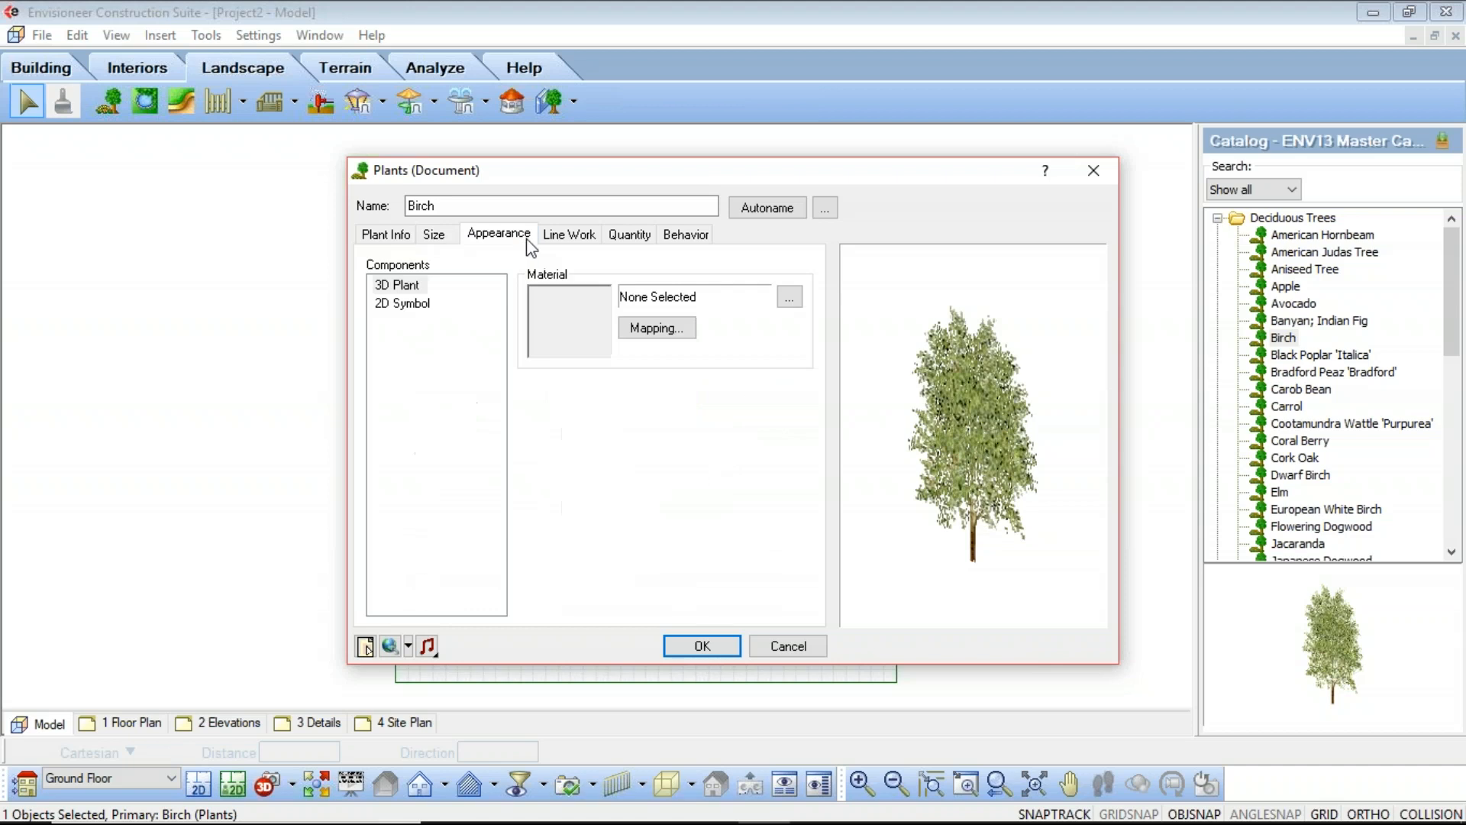
{"action": "left_click", "coordinate": [570, 234]}
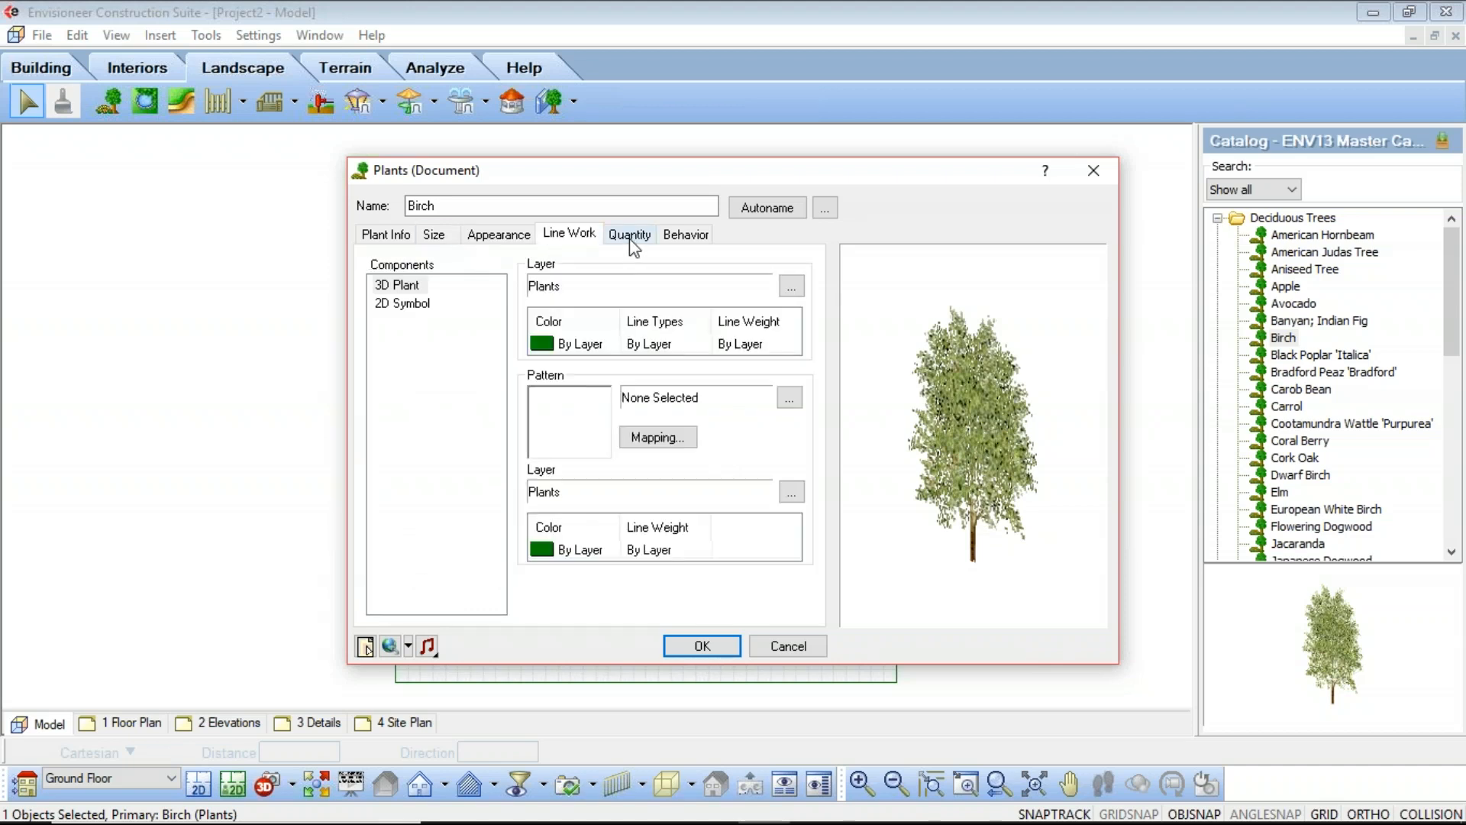
{"action": "left_click", "coordinate": [405, 236]}
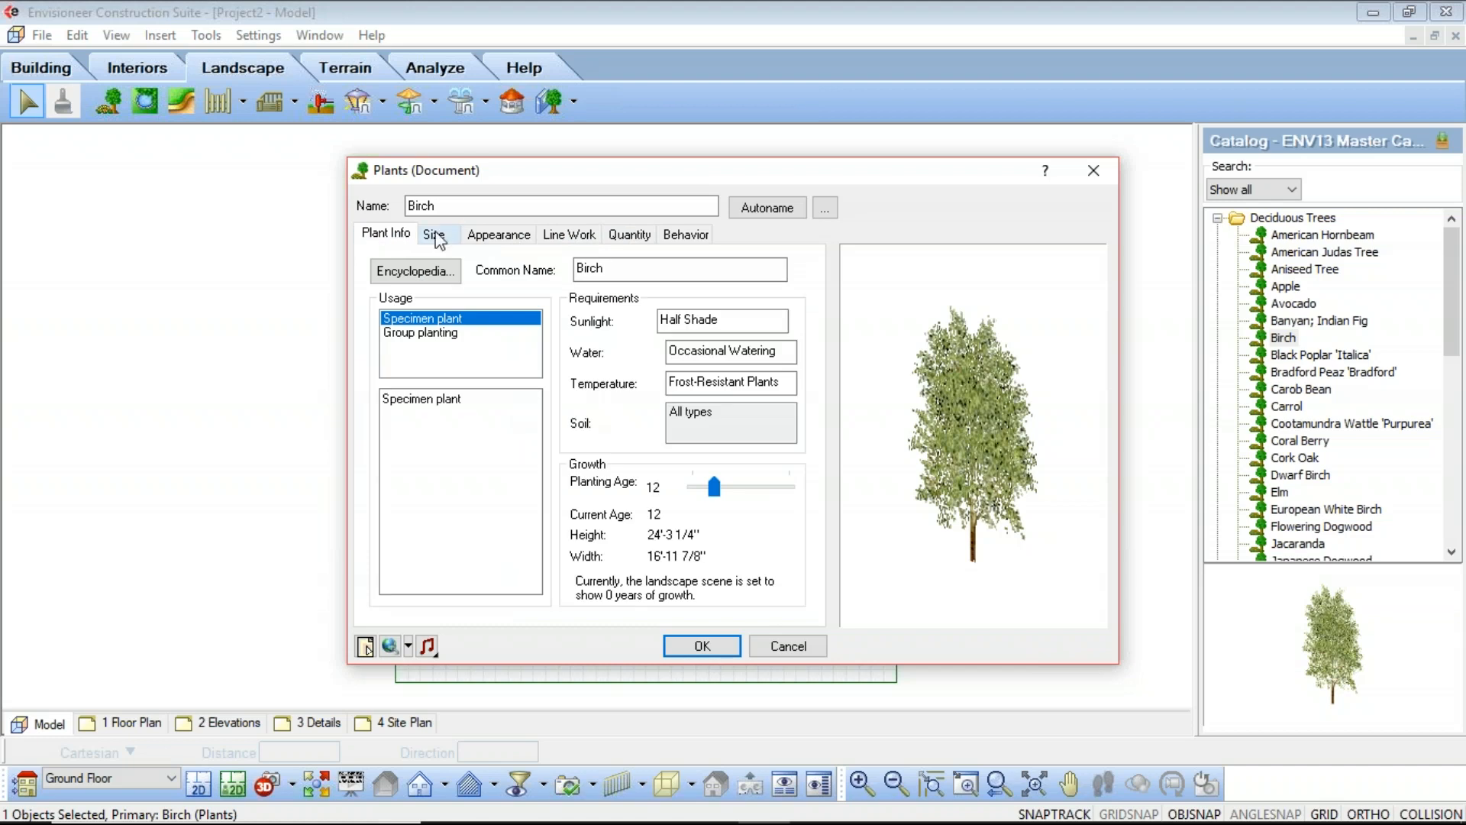
{"action": "left_click", "coordinate": [435, 236]}
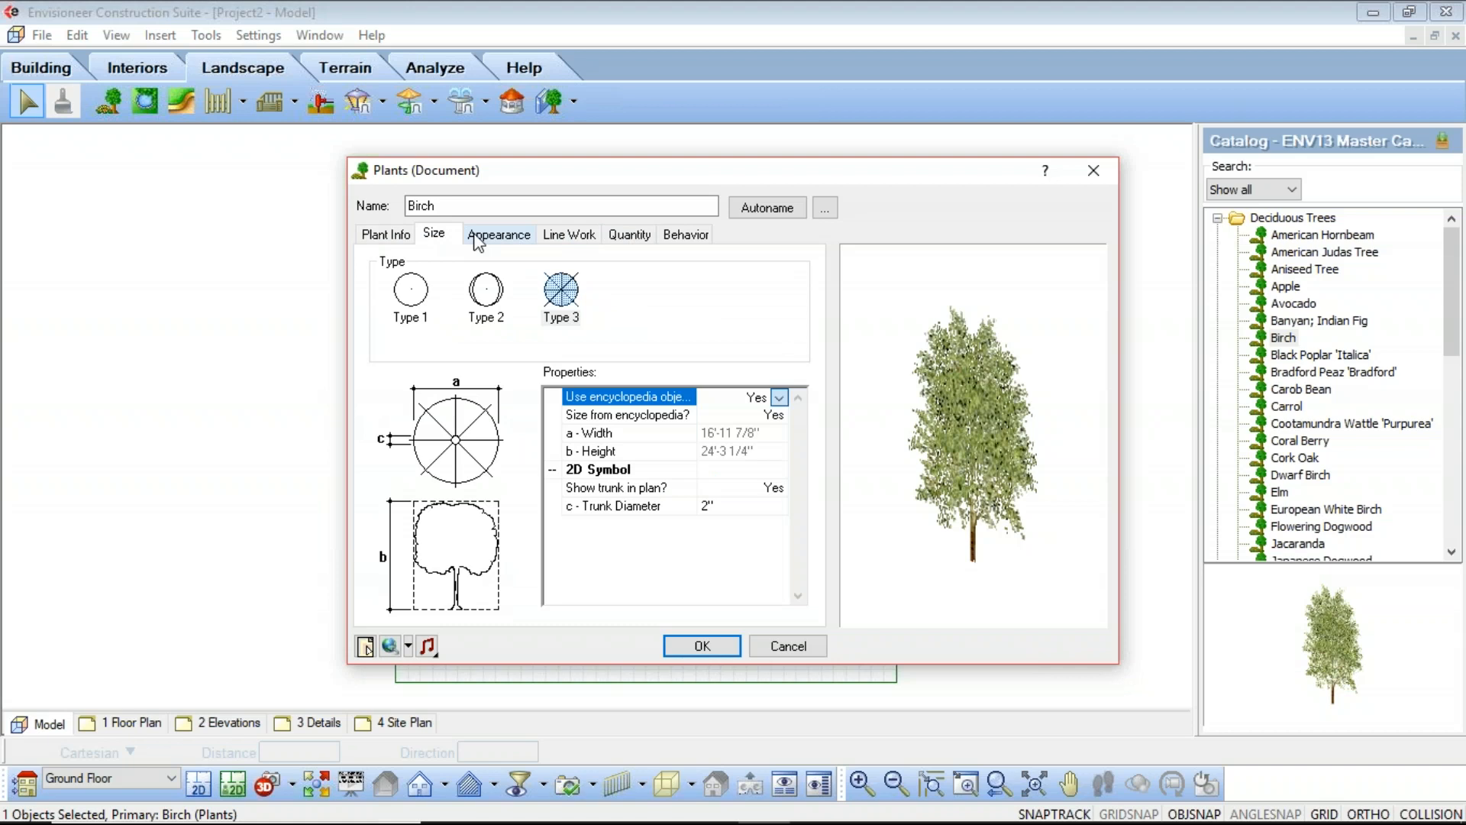
{"action": "left_click", "coordinate": [477, 237]}
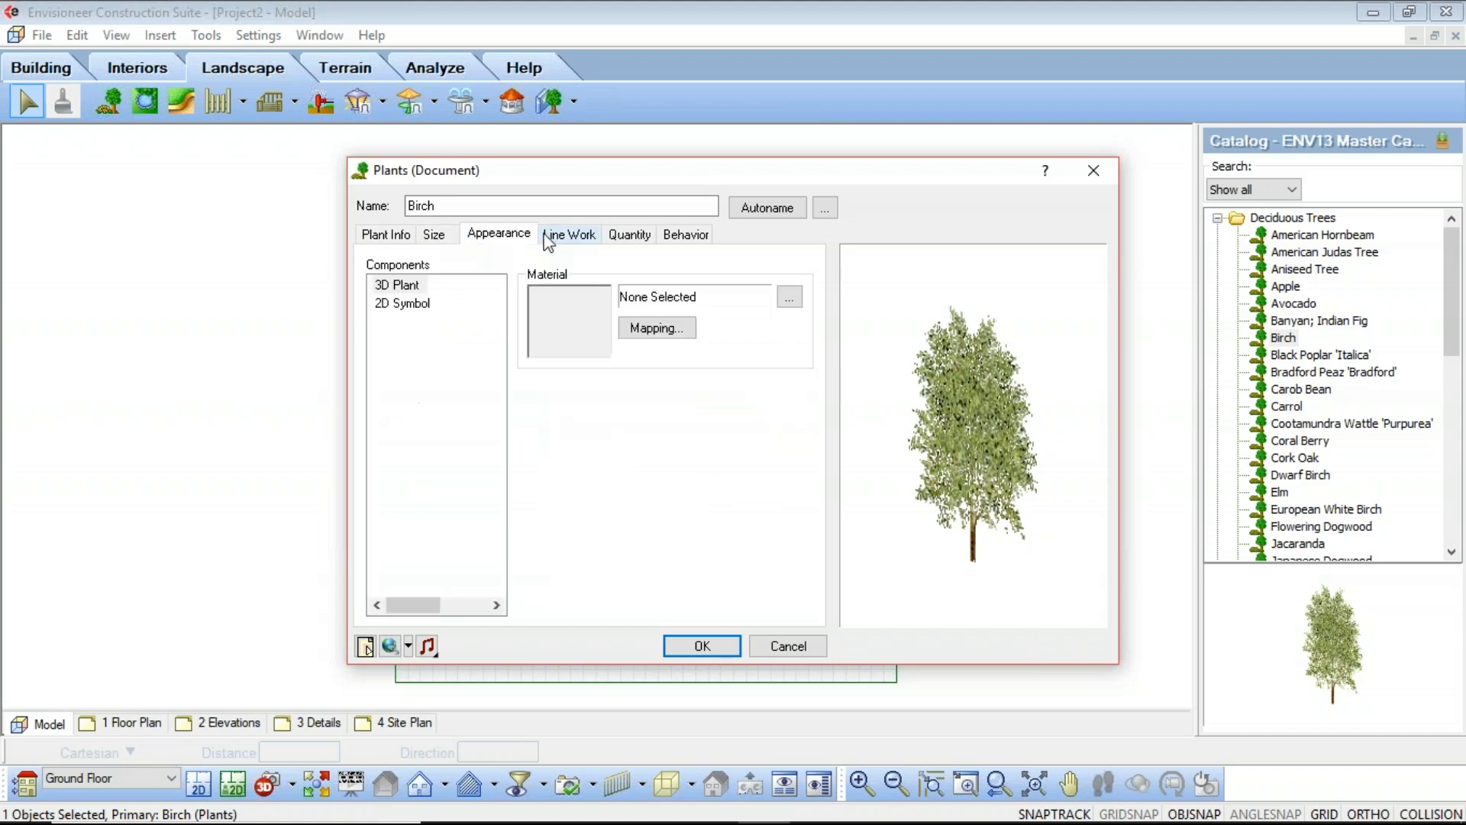
{"action": "left_click", "coordinate": [569, 237]}
{"action": "left_click", "coordinate": [629, 235]}
{"action": "left_click", "coordinate": [663, 241]}
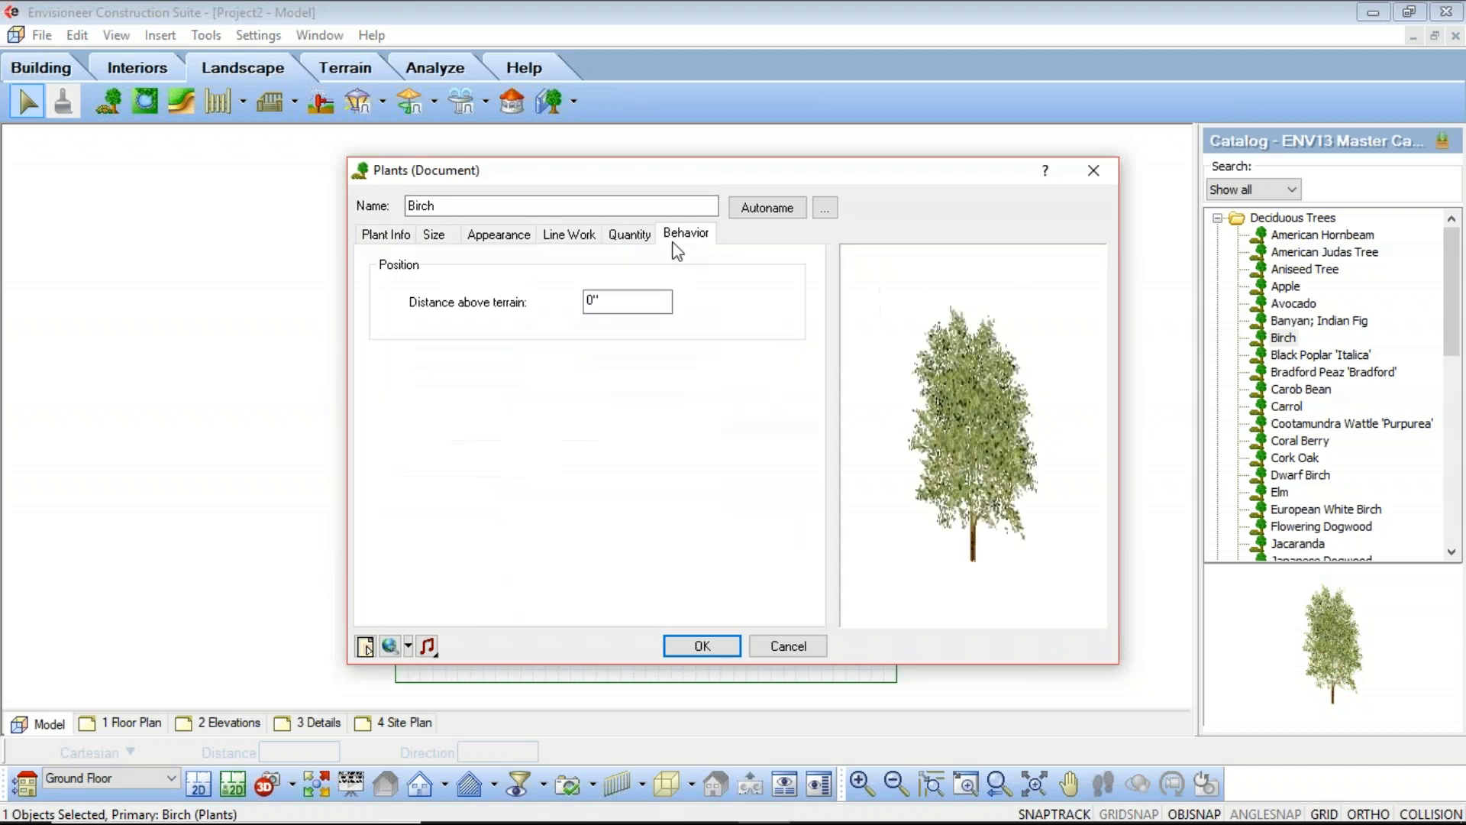
{"action": "left_click", "coordinate": [603, 308]}
Increase the leftmost birch's planting age to slightly past the middle of its range and apply the change
{"action": "left_click", "coordinate": [386, 234]}
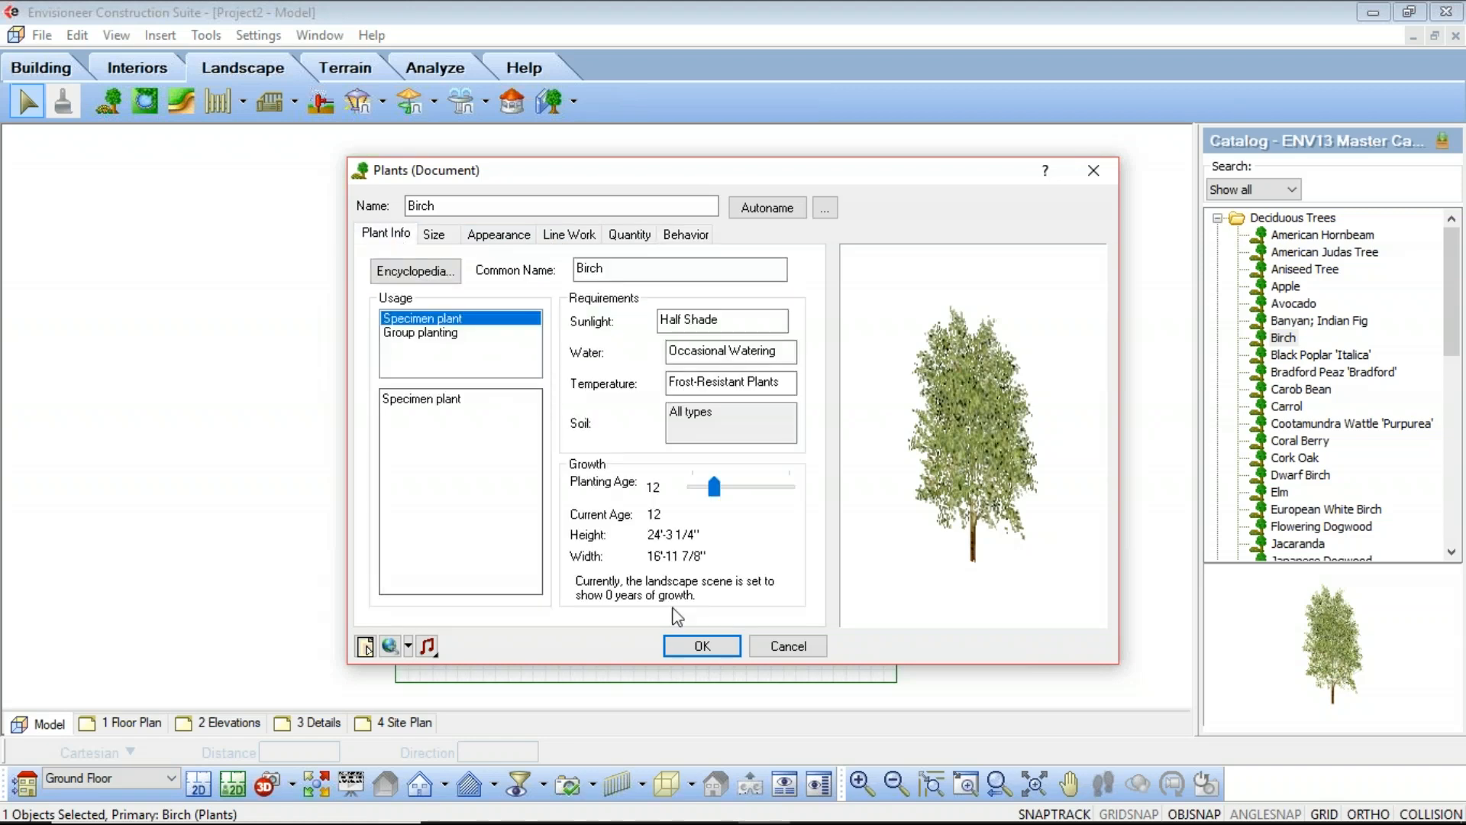
{"action": "left_click_drag", "start_coordinate": [716, 489], "coordinate": [750, 492]}
{"action": "left_click", "coordinate": [717, 652]}
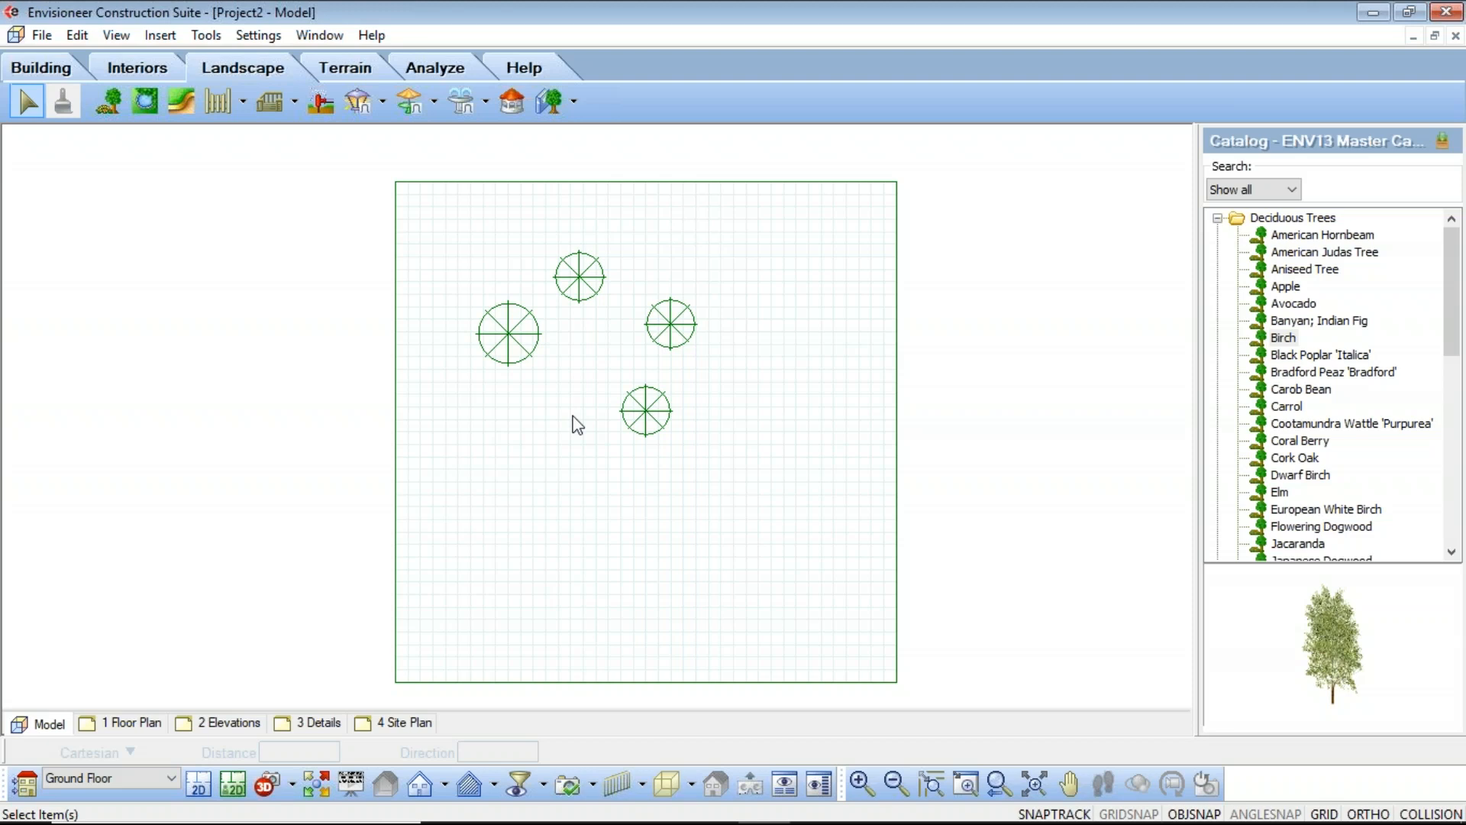
{"action": "left_click", "coordinate": [1448, 66]}
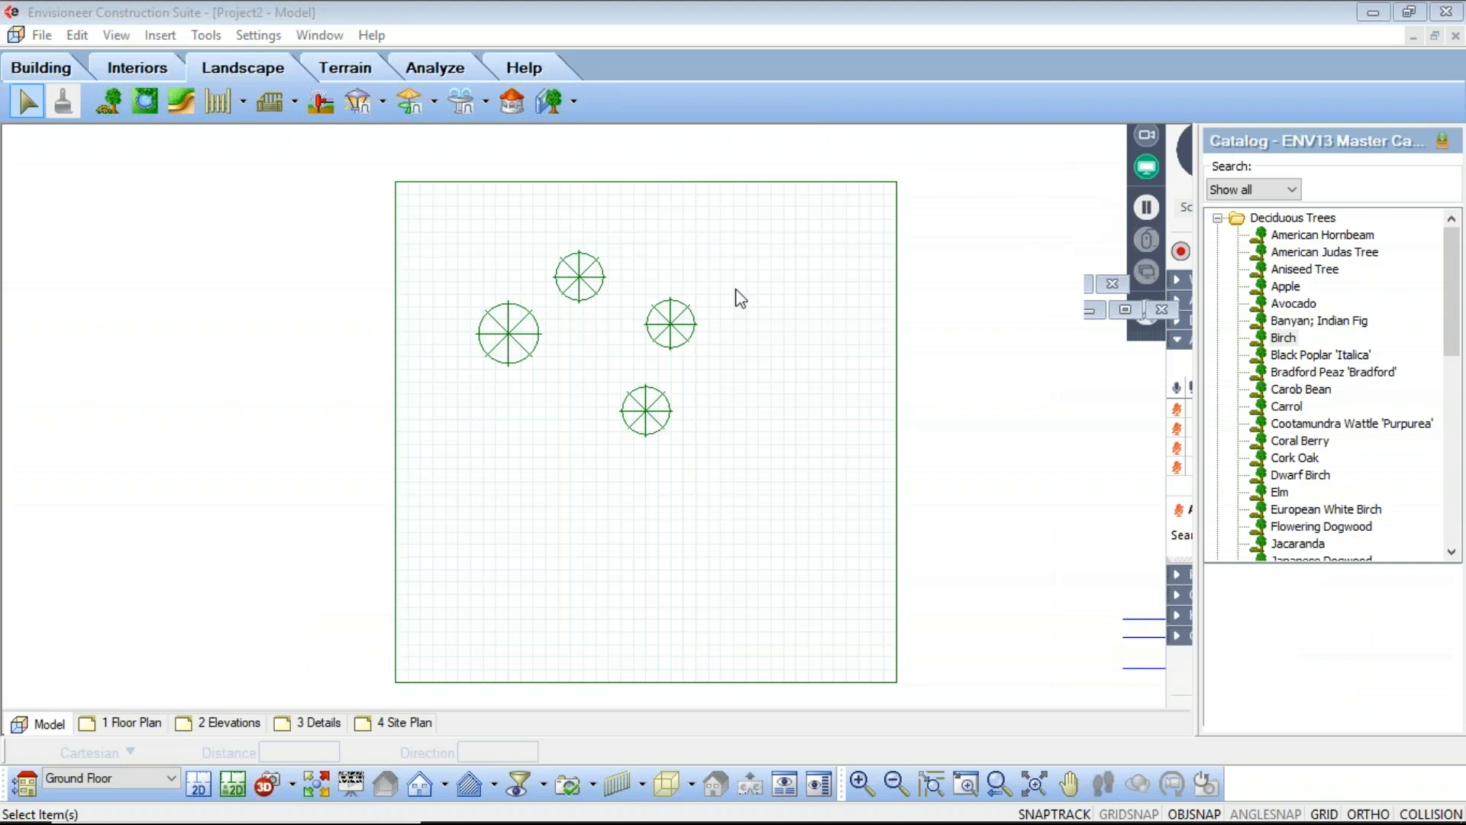
Delete all four birch trees from the lot
{"action": "left_click", "coordinate": [648, 410]}
{"action": "key", "text": "Delete"}
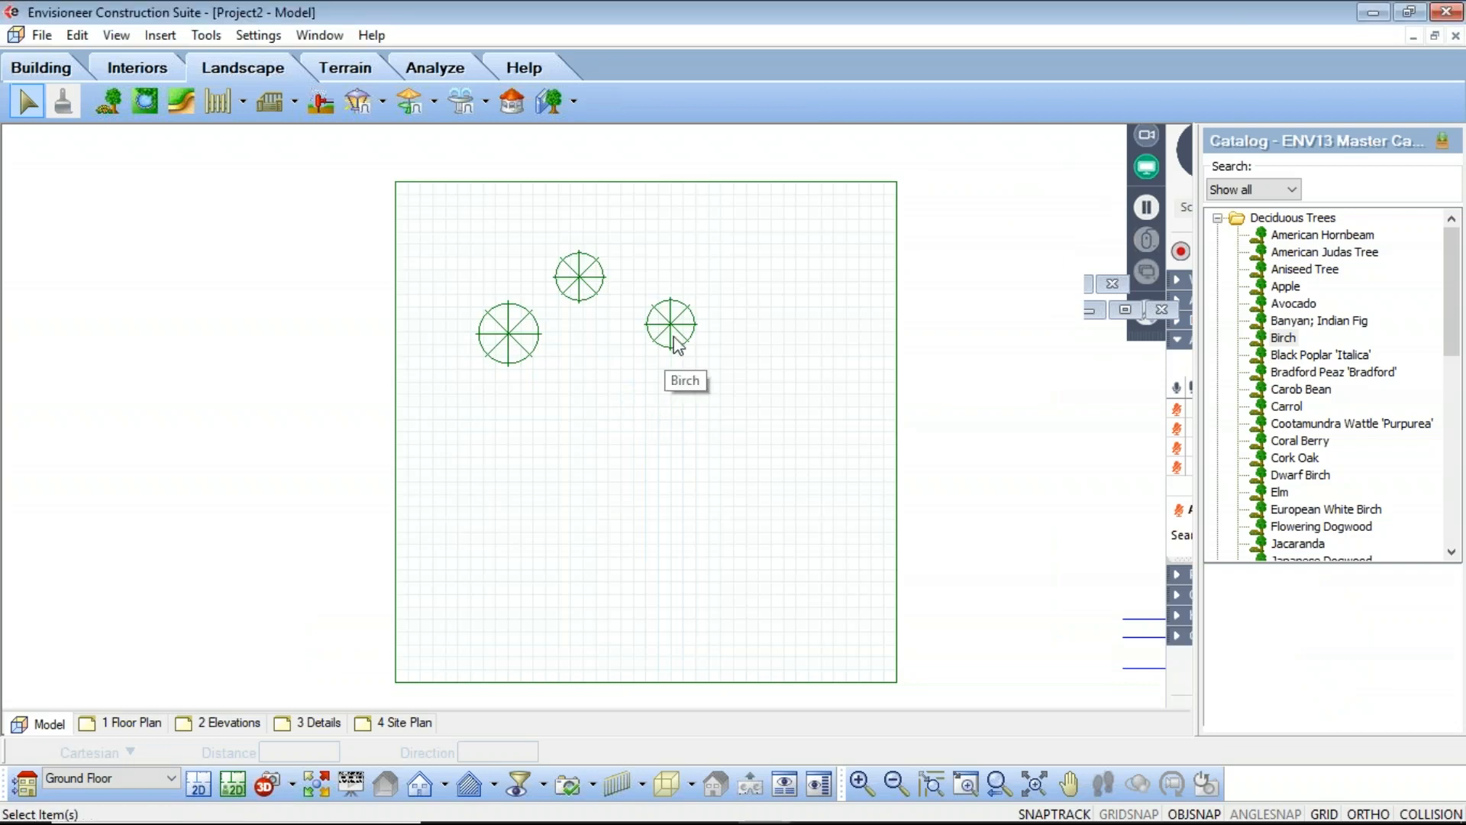
{"action": "left_click", "coordinate": [661, 336]}
{"action": "key", "text": "Delete"}
{"action": "left_click", "coordinate": [579, 283]}
{"action": "key", "text": "Delete"}
{"action": "left_click", "coordinate": [508, 339]}
{"action": "key", "text": "Delete"}
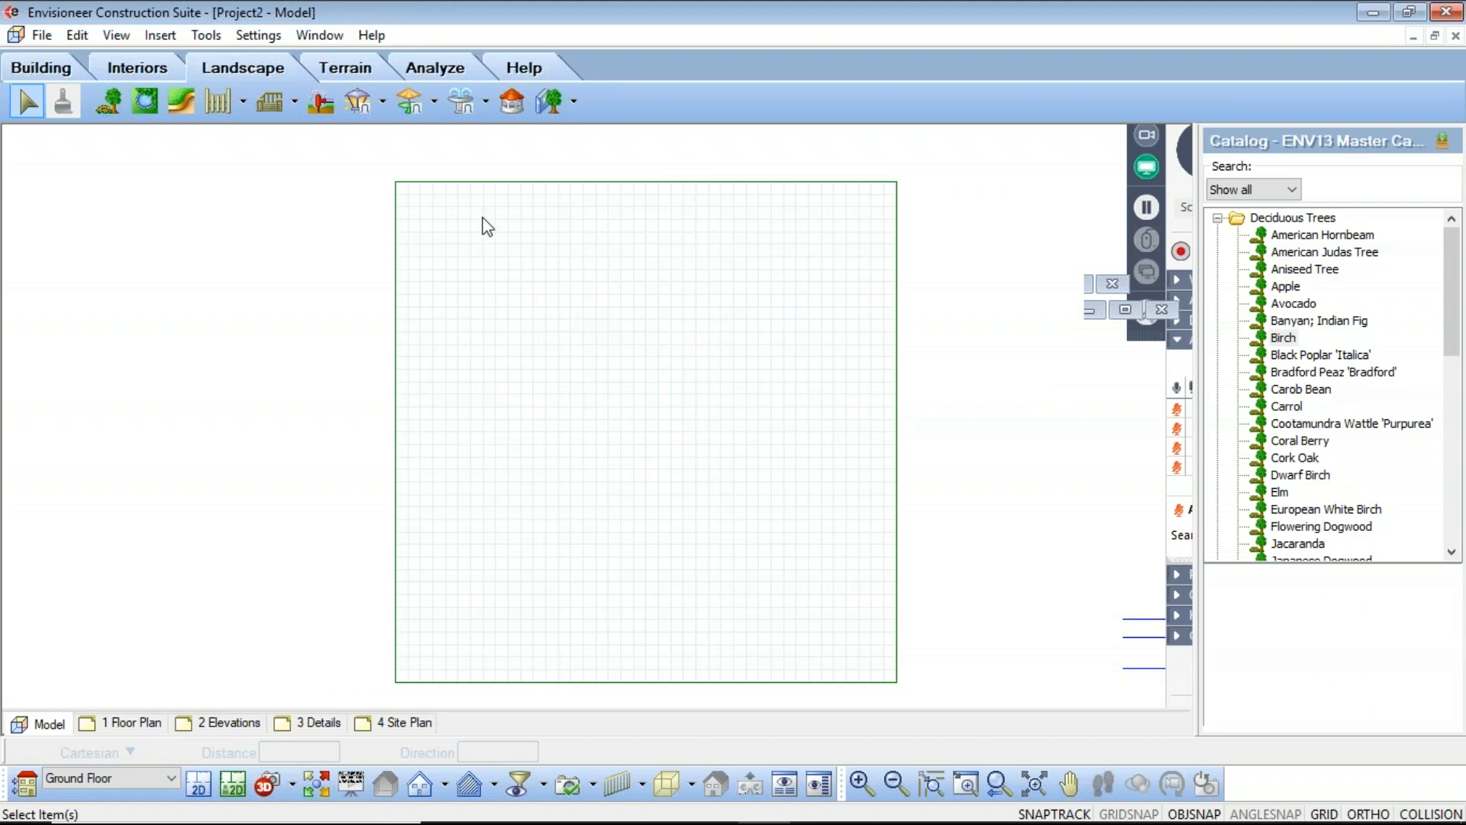
Draw a closed four-sided site boundary inside the lot with ortho off and edges about 34', 86', 62' and 90' long
{"action": "left_click", "coordinate": [347, 72]}
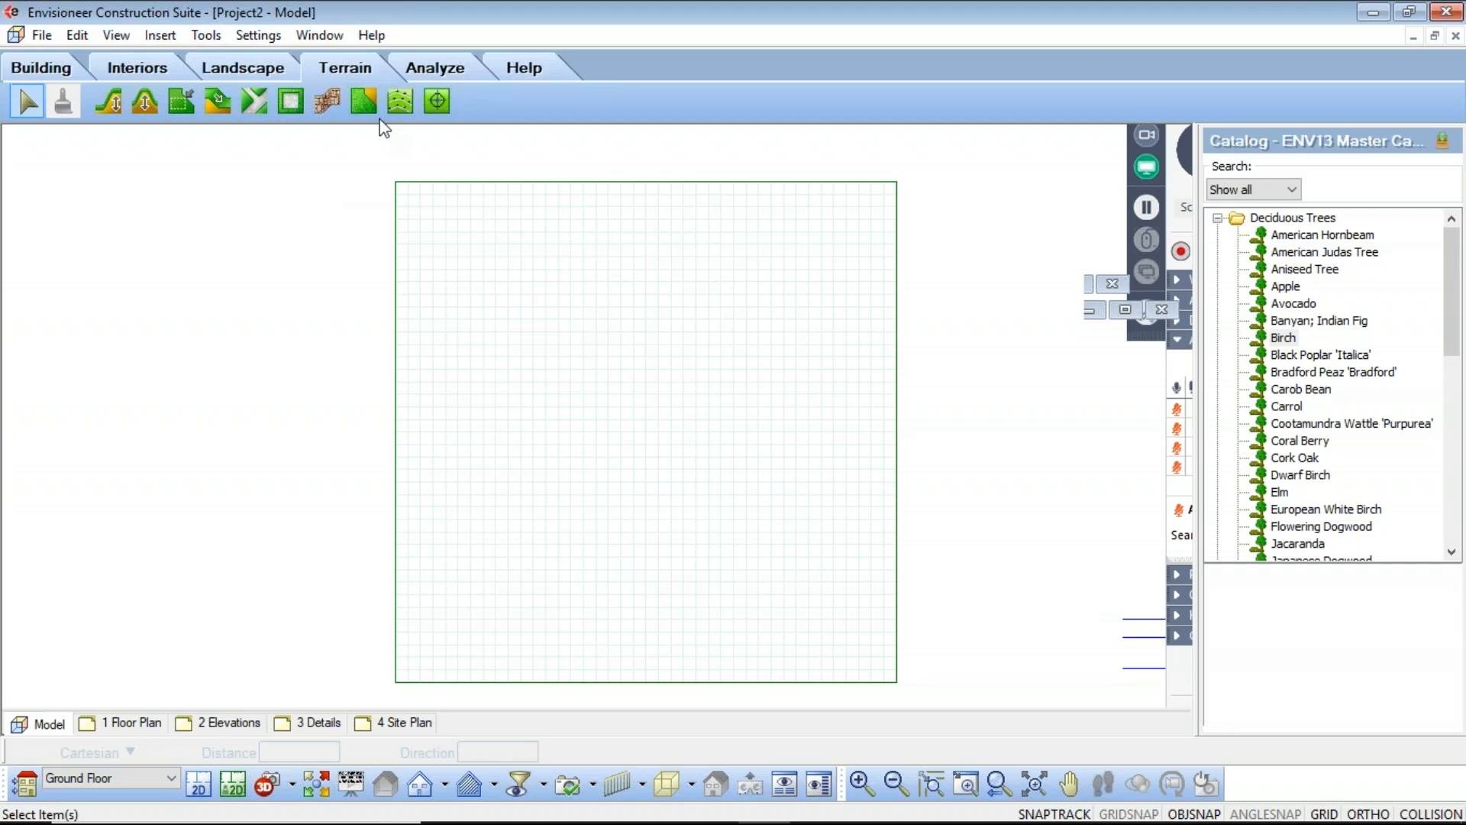
{"action": "left_click", "coordinate": [364, 102]}
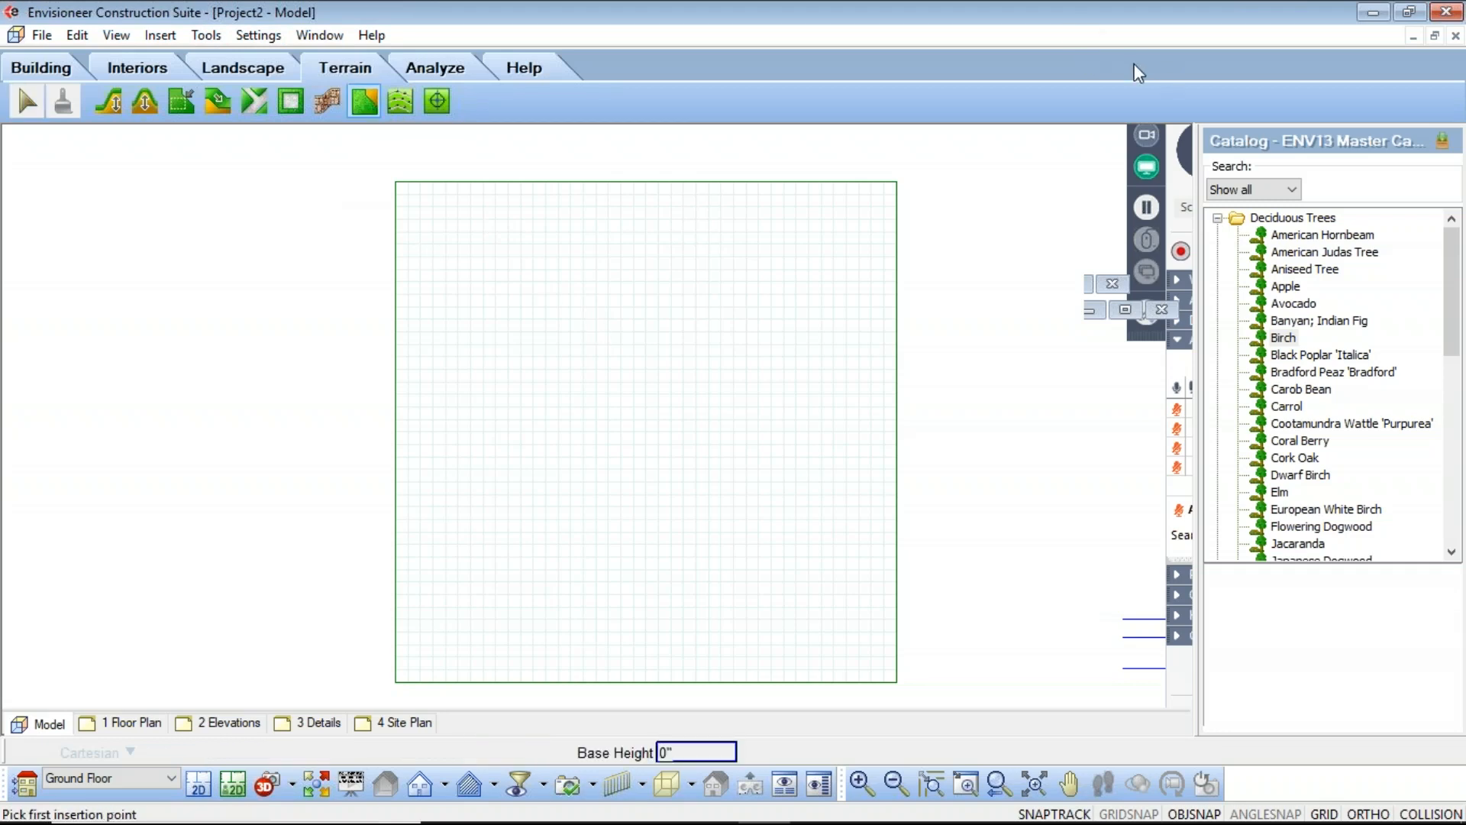
{"action": "left_click", "coordinate": [660, 308]}
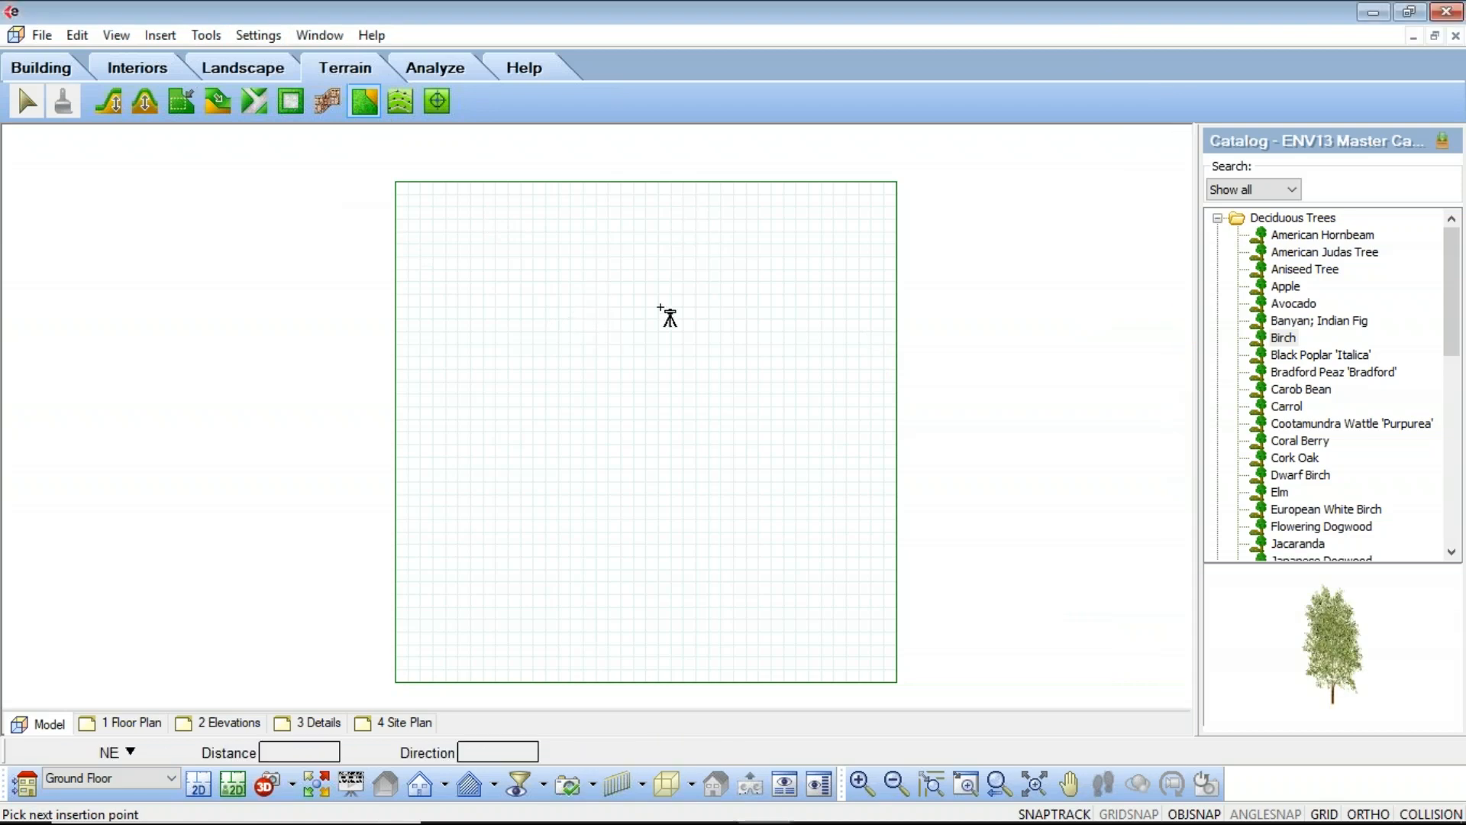
{"action": "key", "text": "F8"}
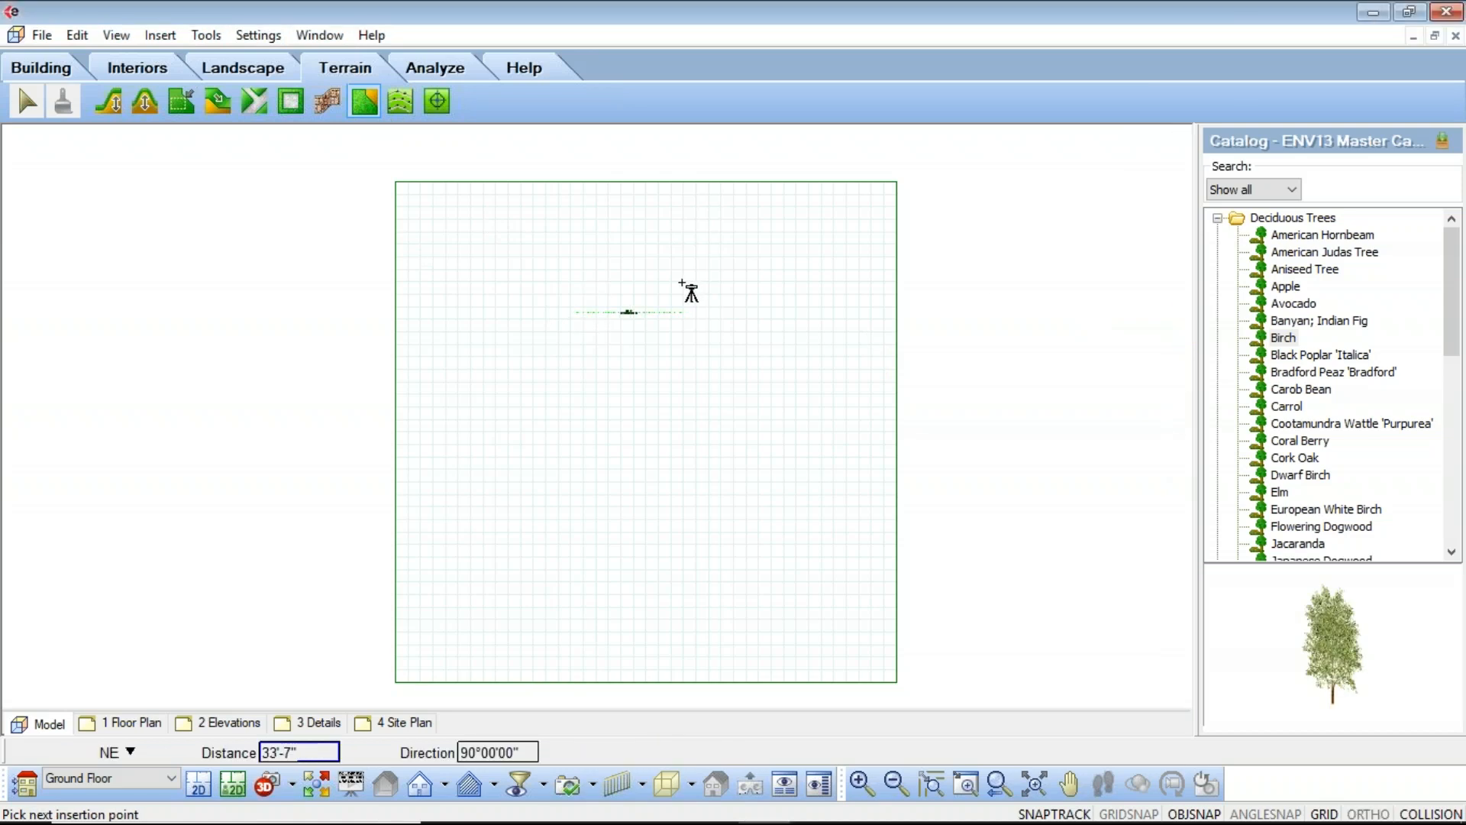
{"action": "left_click", "coordinate": [678, 287]}
{"action": "left_click", "coordinate": [709, 556]}
{"action": "left_click", "coordinate": [520, 585]}
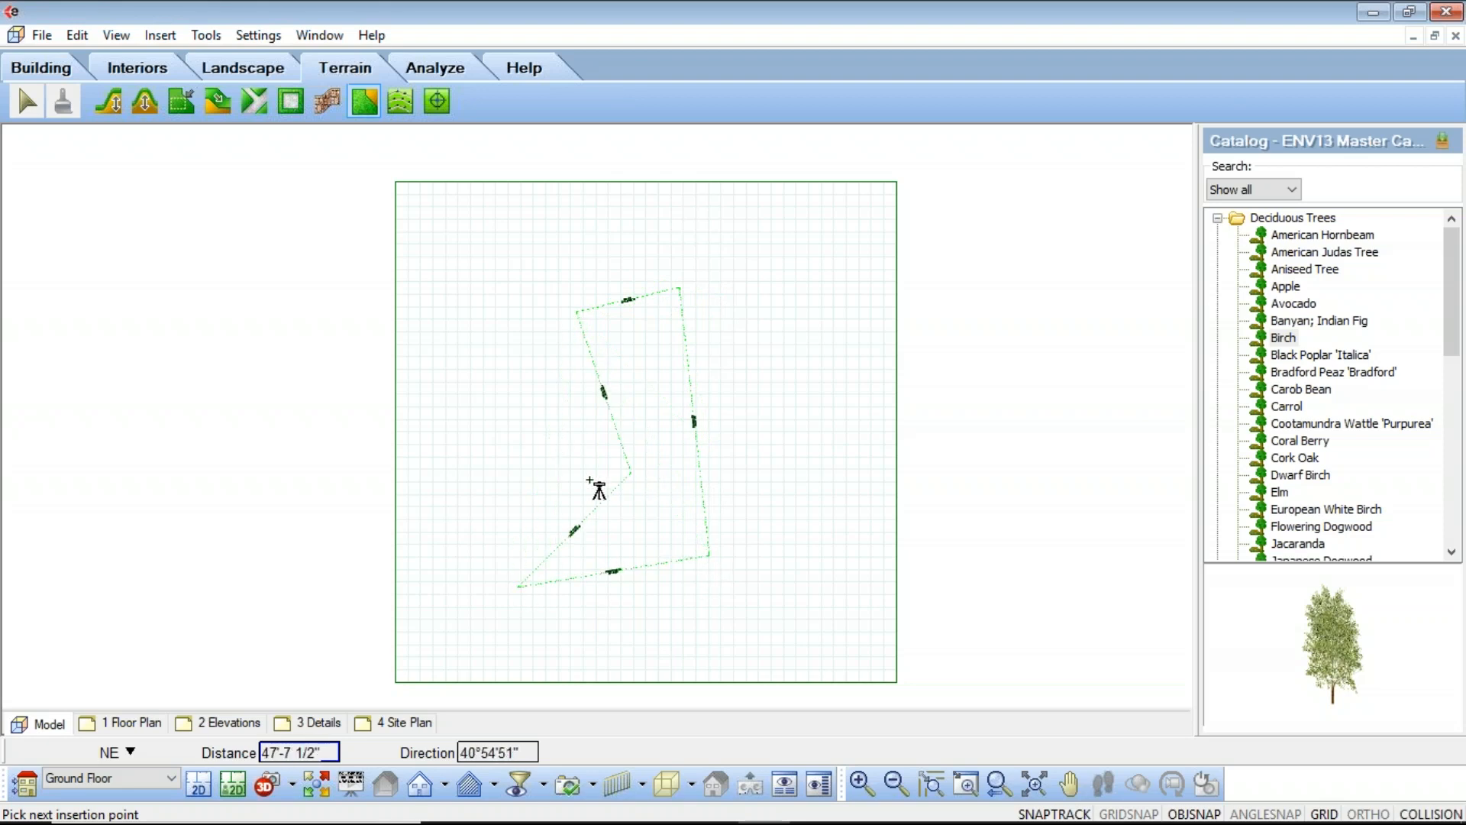
{"action": "right_click", "coordinate": [588, 465]}
{"action": "left_click", "coordinate": [603, 468]}
Examine the boundary's length and bearing labels and the properties of the edge between pegs 4 and 1
{"action": "scroll", "coordinate": [631, 309], "scroll_direction": "up", "scroll_amount": 6}
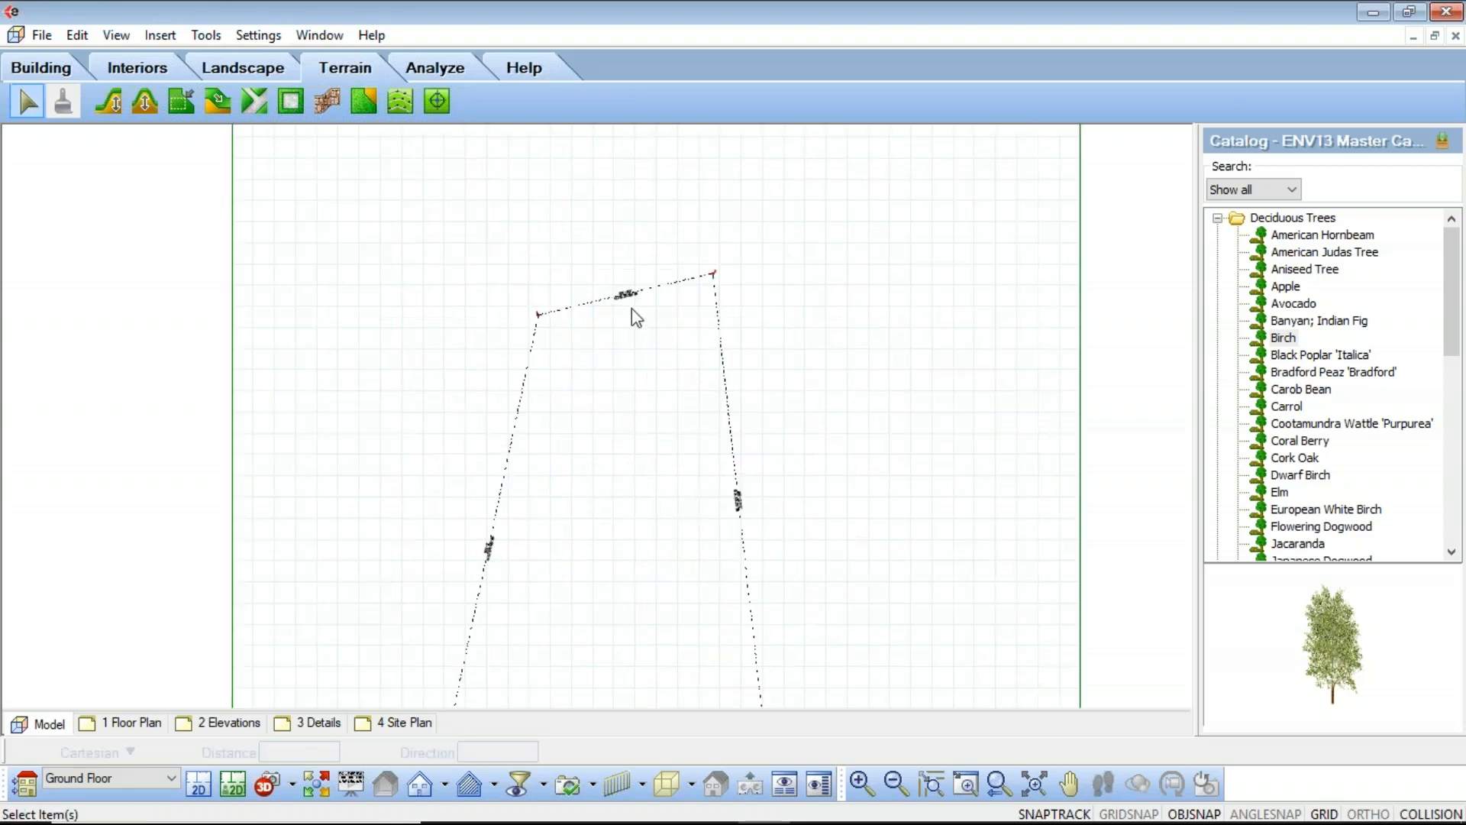
{"action": "scroll", "coordinate": [592, 315], "scroll_direction": "down", "scroll_amount": 3}
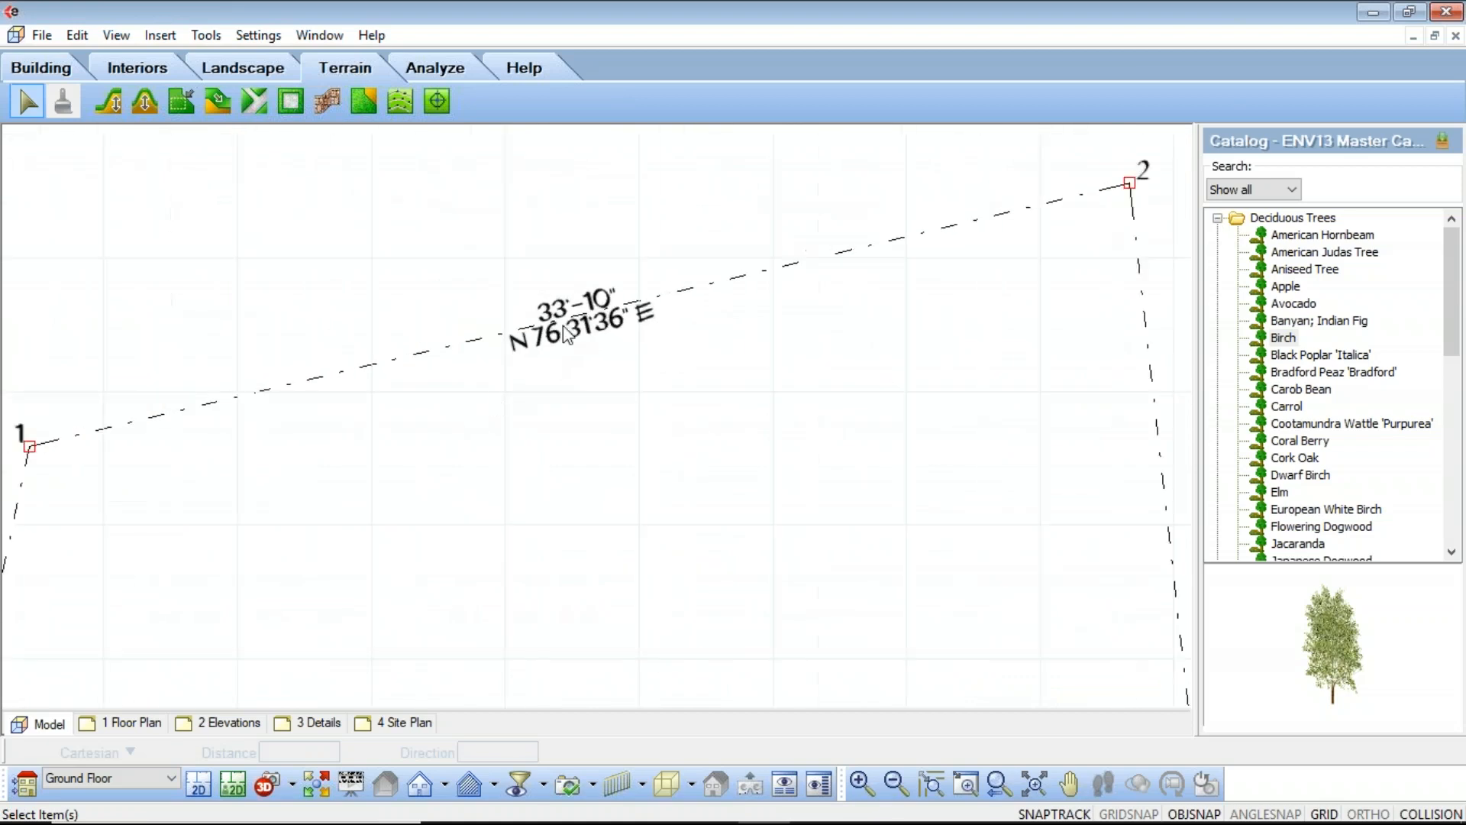
{"action": "scroll", "coordinate": [565, 351], "scroll_direction": "down", "scroll_amount": 1}
{"action": "scroll", "coordinate": [582, 327], "scroll_direction": "down", "scroll_amount": 4}
{"action": "scroll", "coordinate": [672, 402], "scroll_direction": "up", "scroll_amount": 2}
{"action": "scroll", "coordinate": [328, 401], "scroll_direction": "up", "scroll_amount": 2}
{"action": "scroll", "coordinate": [327, 389], "scroll_direction": "up", "scroll_amount": 1}
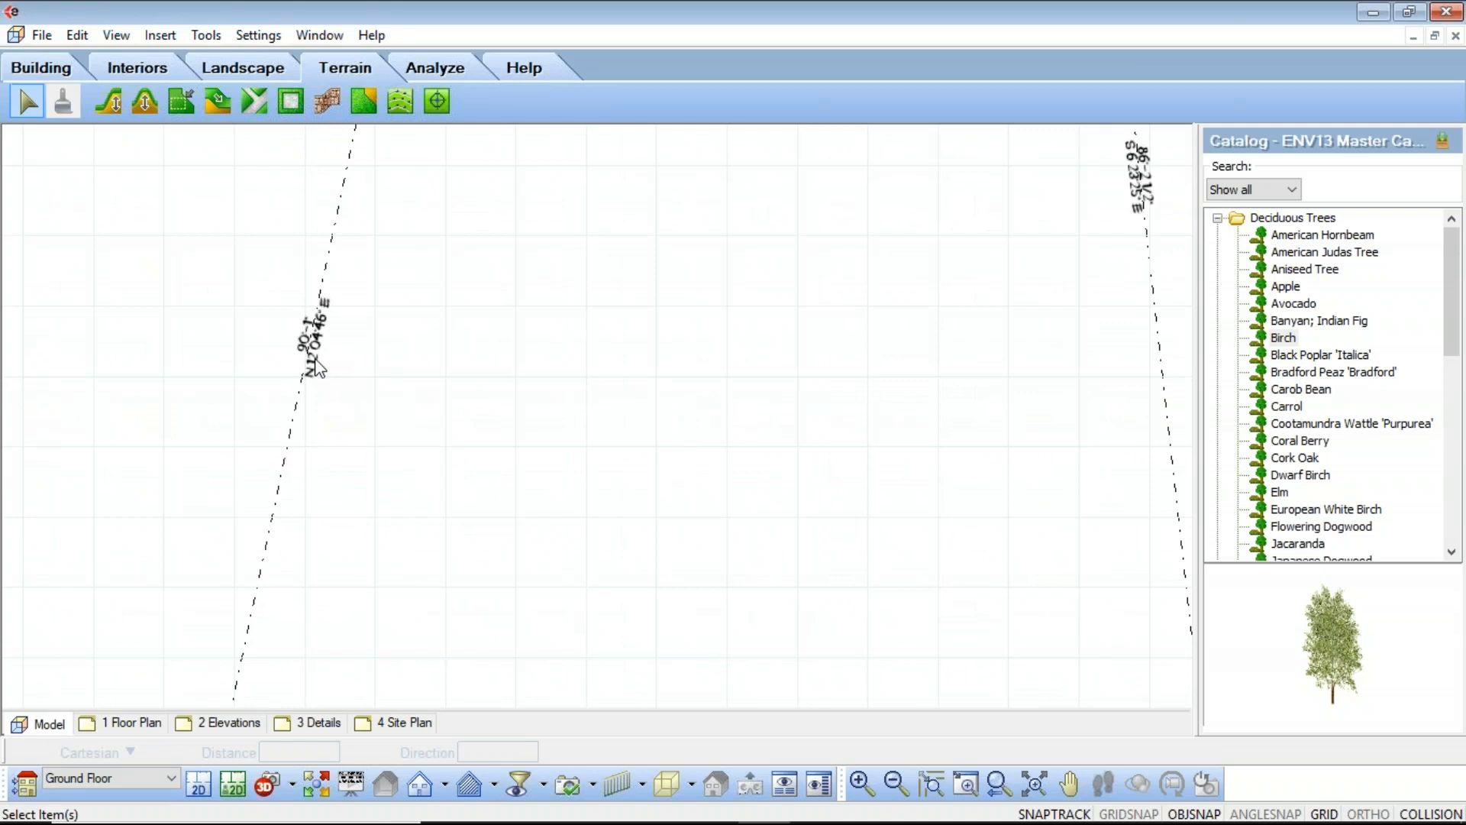
{"action": "double_click", "coordinate": [312, 350]}
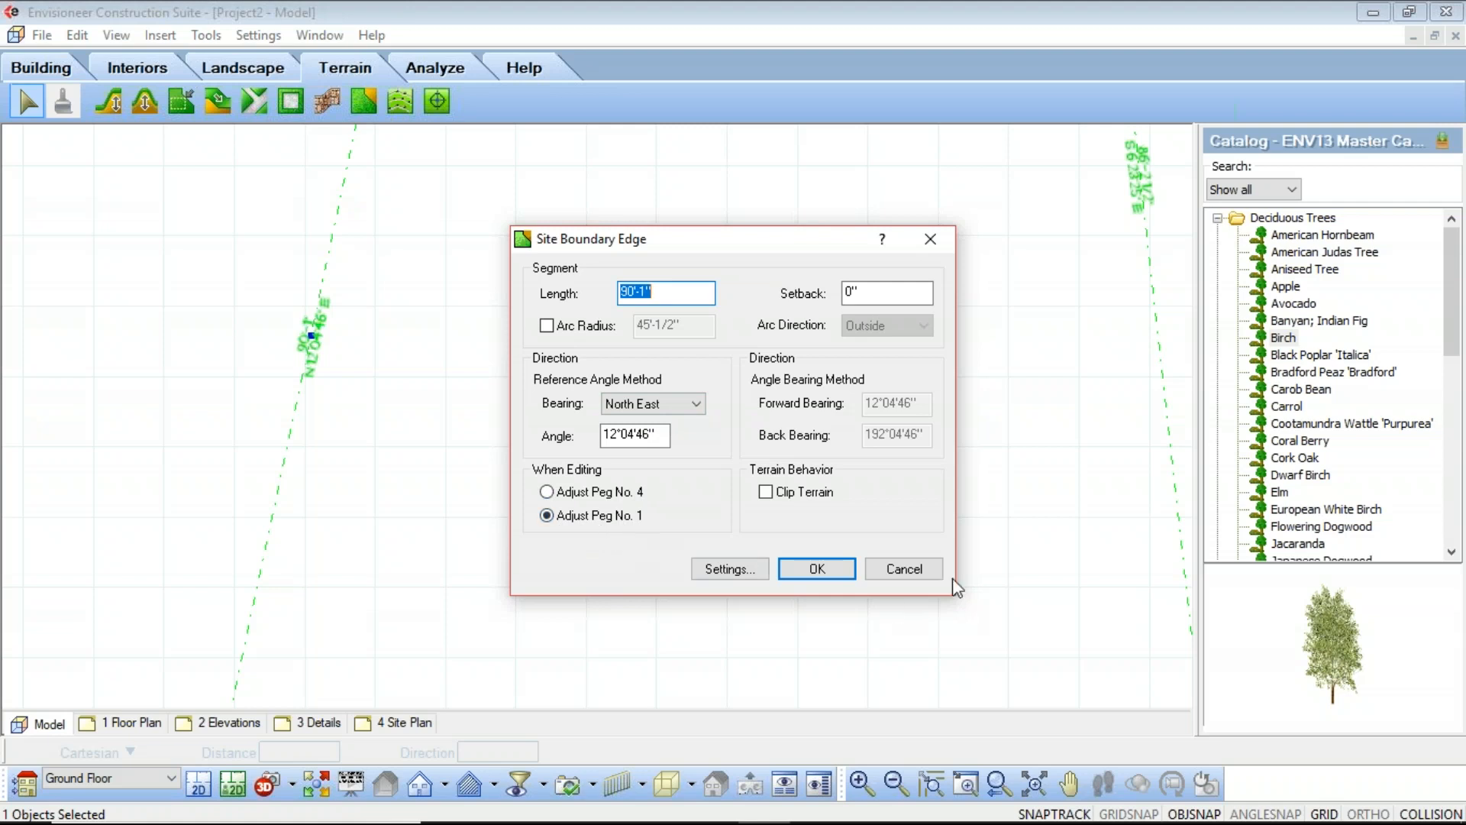
{"action": "left_click", "coordinate": [818, 568]}
Locate pegs 4 and 1, and move peg 1 outward so the edge to peg 2 is about 37'-3" long
{"action": "scroll", "coordinate": [373, 519], "scroll_direction": "down", "scroll_amount": 4}
{"action": "scroll", "coordinate": [336, 534], "scroll_direction": "up", "scroll_amount": 3}
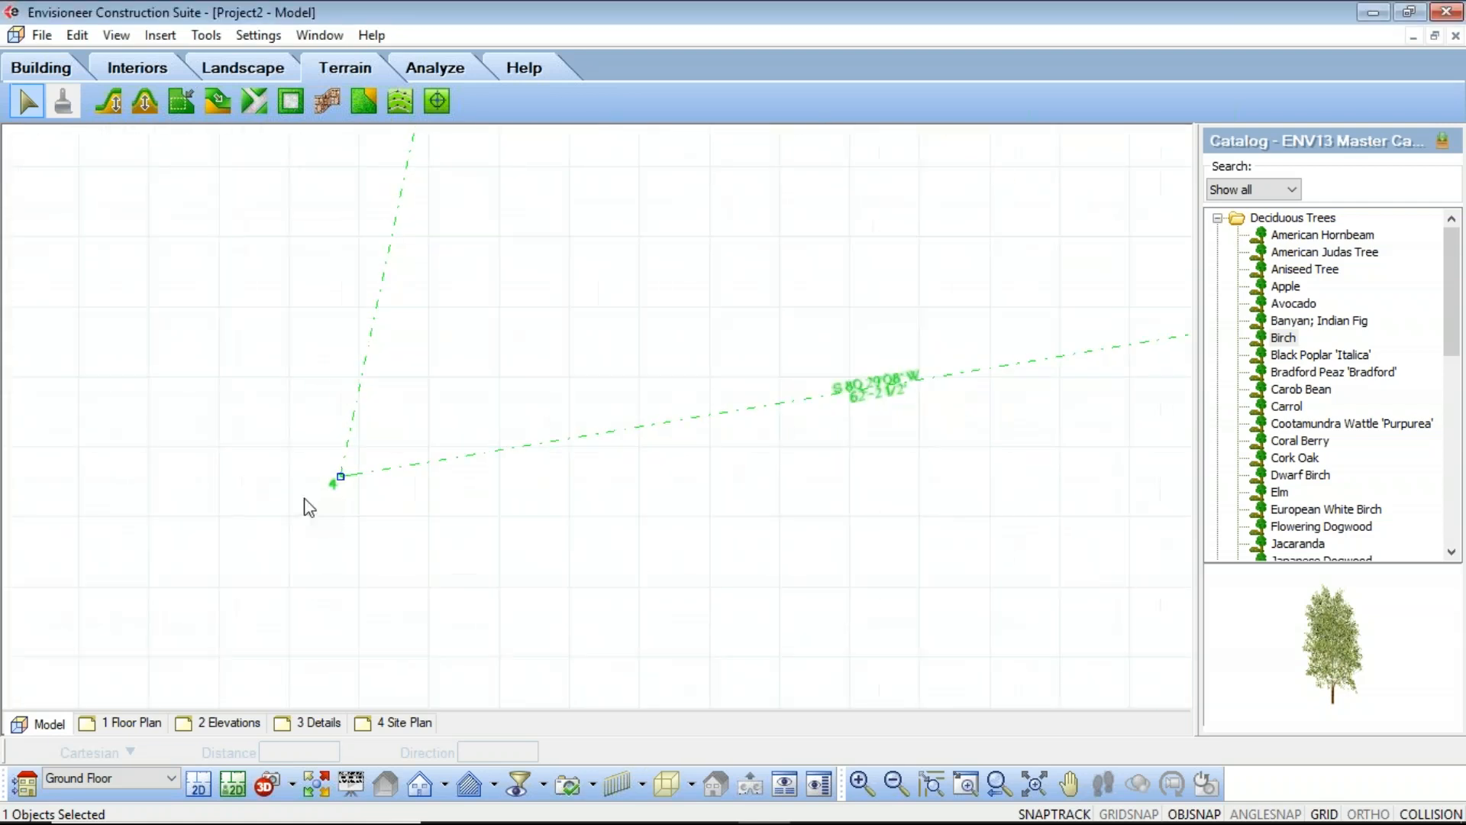
{"action": "scroll", "coordinate": [519, 313], "scroll_direction": "down", "scroll_amount": 2}
{"action": "middle_click_drag", "start_coordinate": [543, 191], "coordinate": [419, 594]}
{"action": "scroll", "coordinate": [439, 304], "scroll_direction": "up", "scroll_amount": 3}
{"action": "scroll", "coordinate": [433, 195], "scroll_direction": "down", "scroll_amount": 2}
{"action": "middle_click_drag", "start_coordinate": [424, 177], "coordinate": [412, 309]}
{"action": "scroll", "coordinate": [409, 304], "scroll_direction": "up", "scroll_amount": 2}
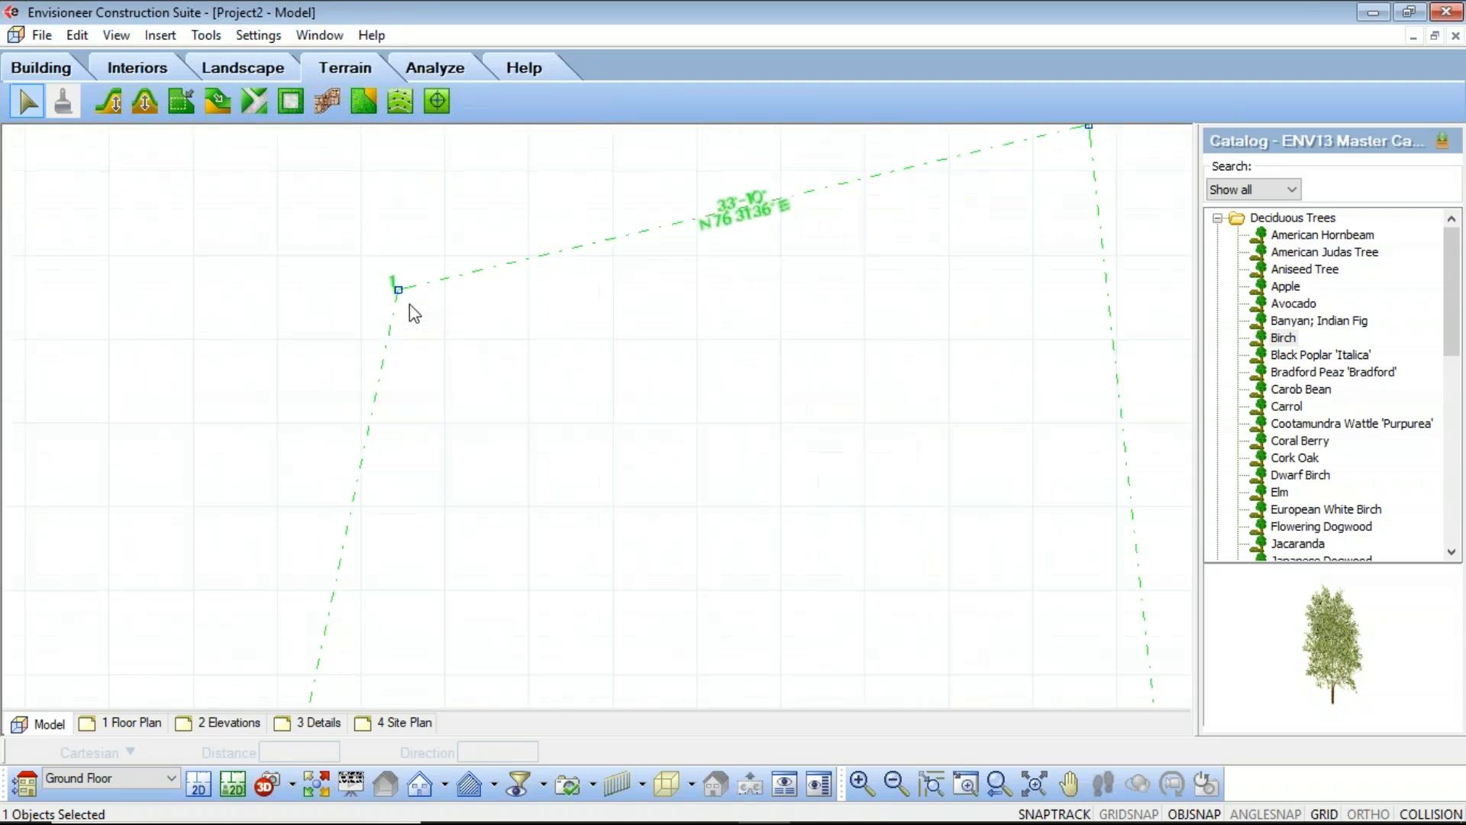
{"action": "left_click_drag", "start_coordinate": [396, 287], "coordinate": [326, 296]}
Set the edge between pegs 4 and 1 to adjust peg No. 4 when editing, and open its length for editing
{"action": "scroll", "coordinate": [410, 300], "scroll_direction": "down", "scroll_amount": 11}
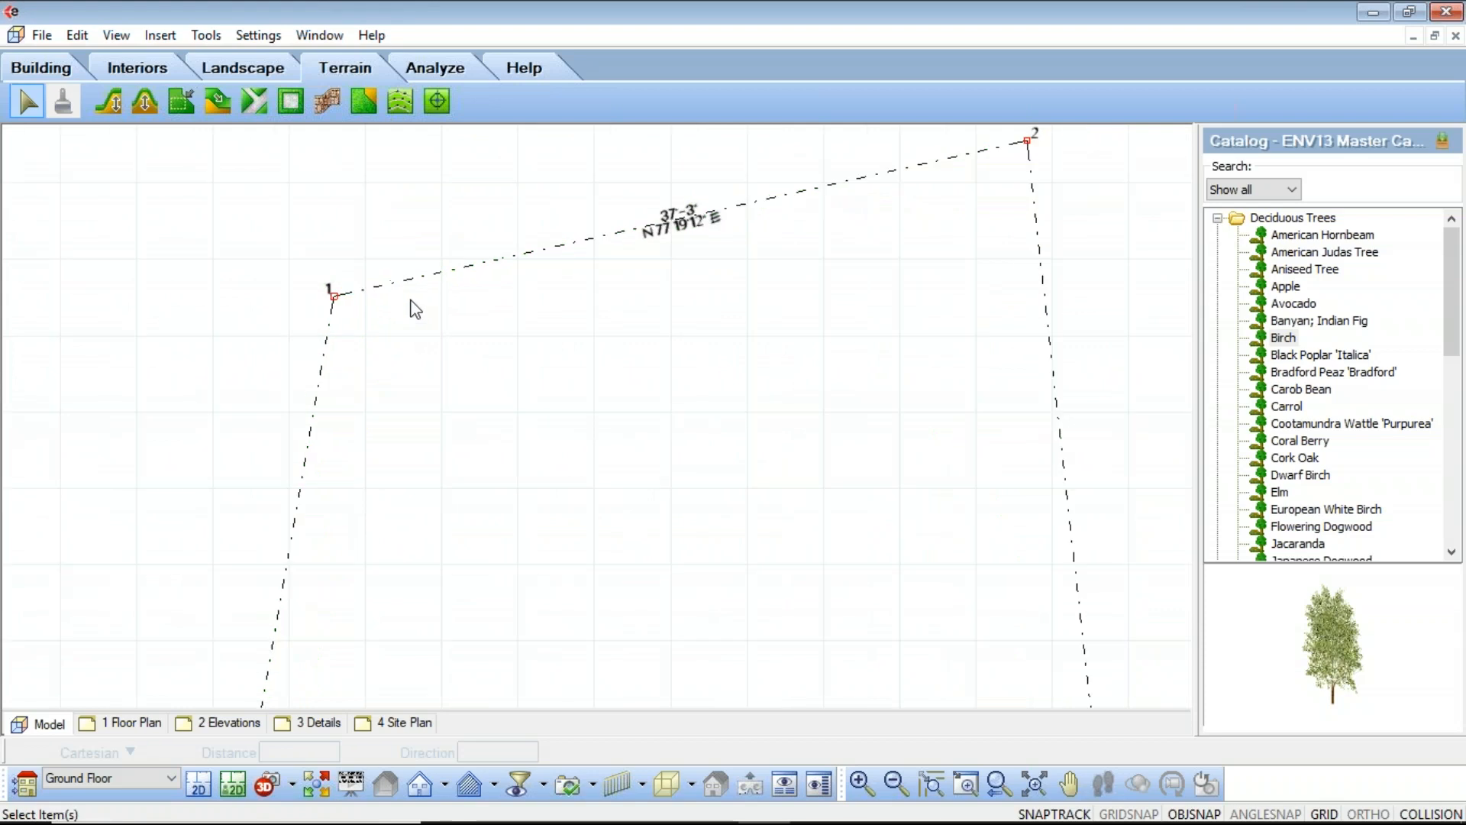
{"action": "middle_click_drag", "start_coordinate": [405, 382], "coordinate": [426, 301]}
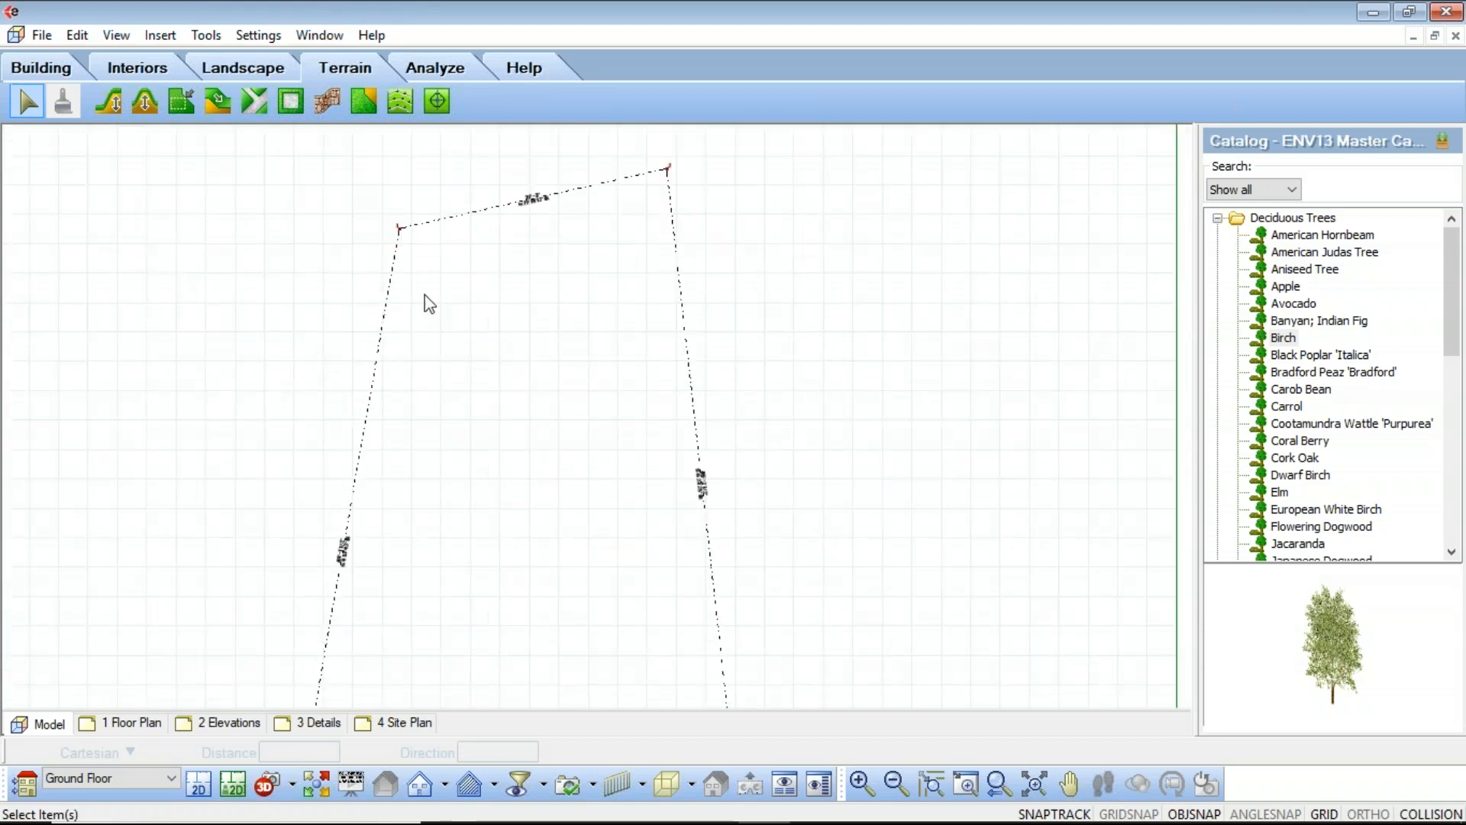
{"action": "double_click", "coordinate": [365, 449]}
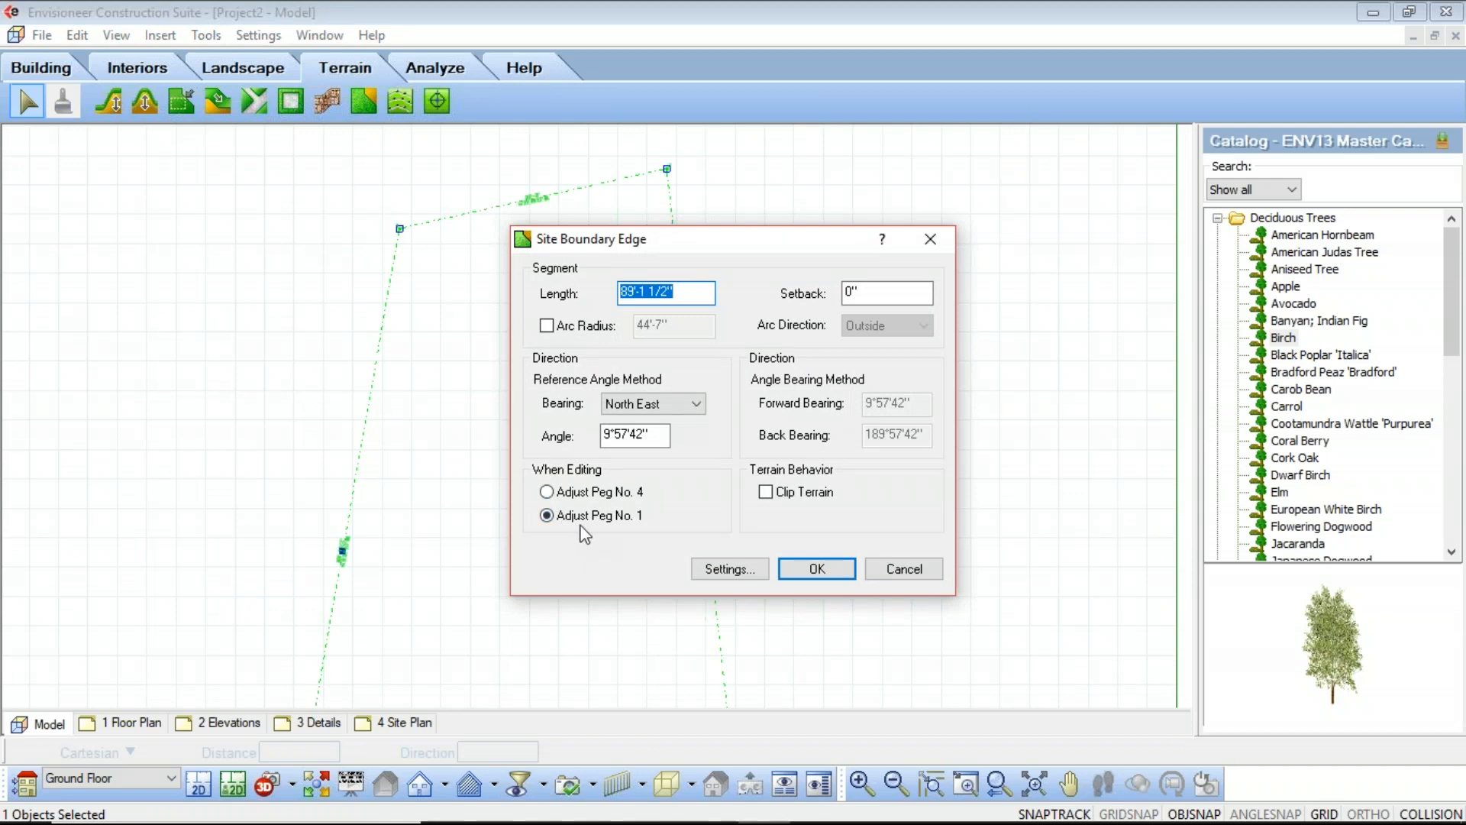
{"action": "left_click", "coordinate": [547, 491]}
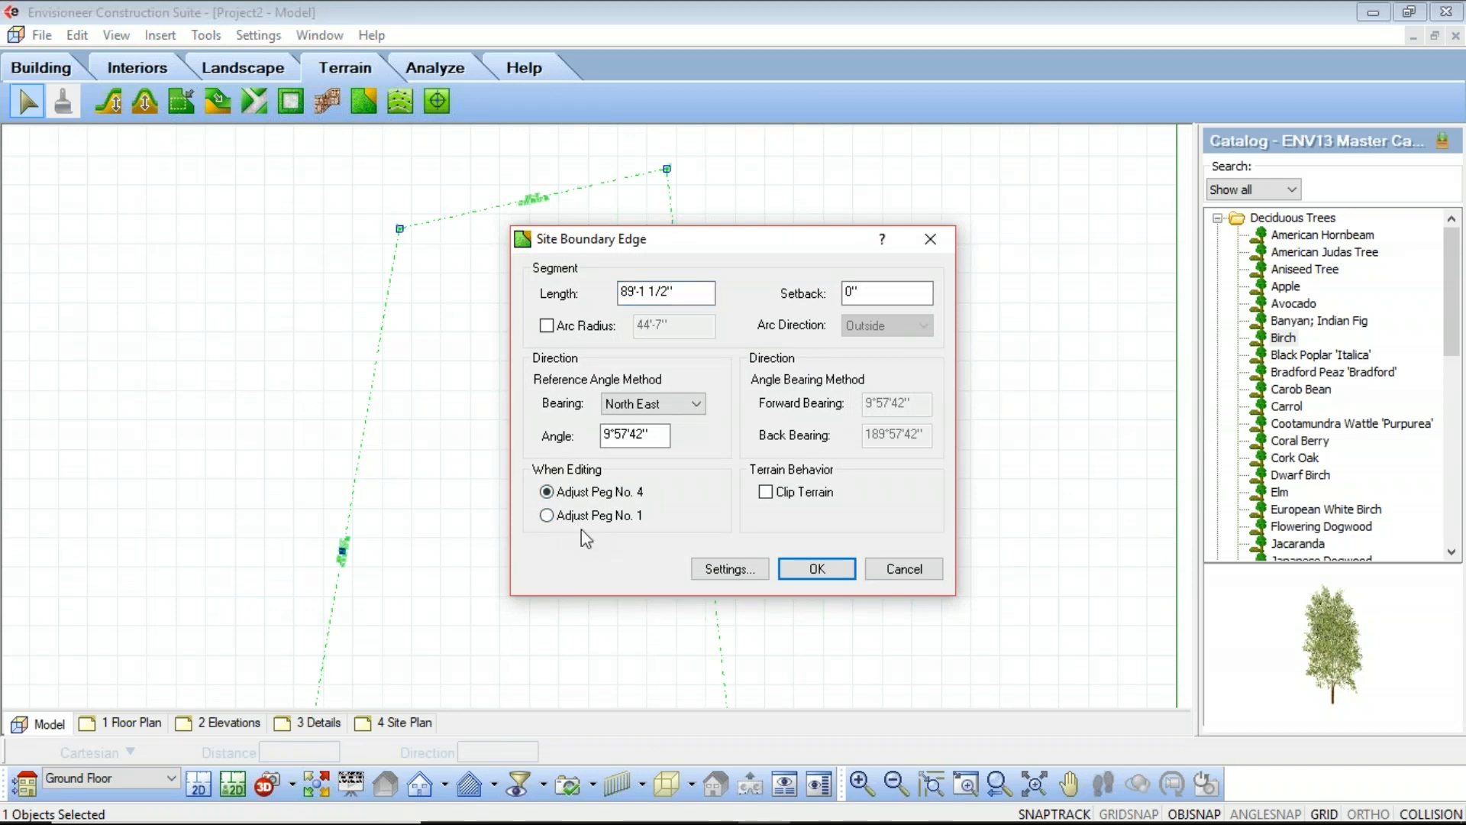
{"action": "left_click", "coordinate": [645, 293]}
{"action": "left_click_drag", "start_coordinate": [646, 292], "coordinate": [558, 302]}
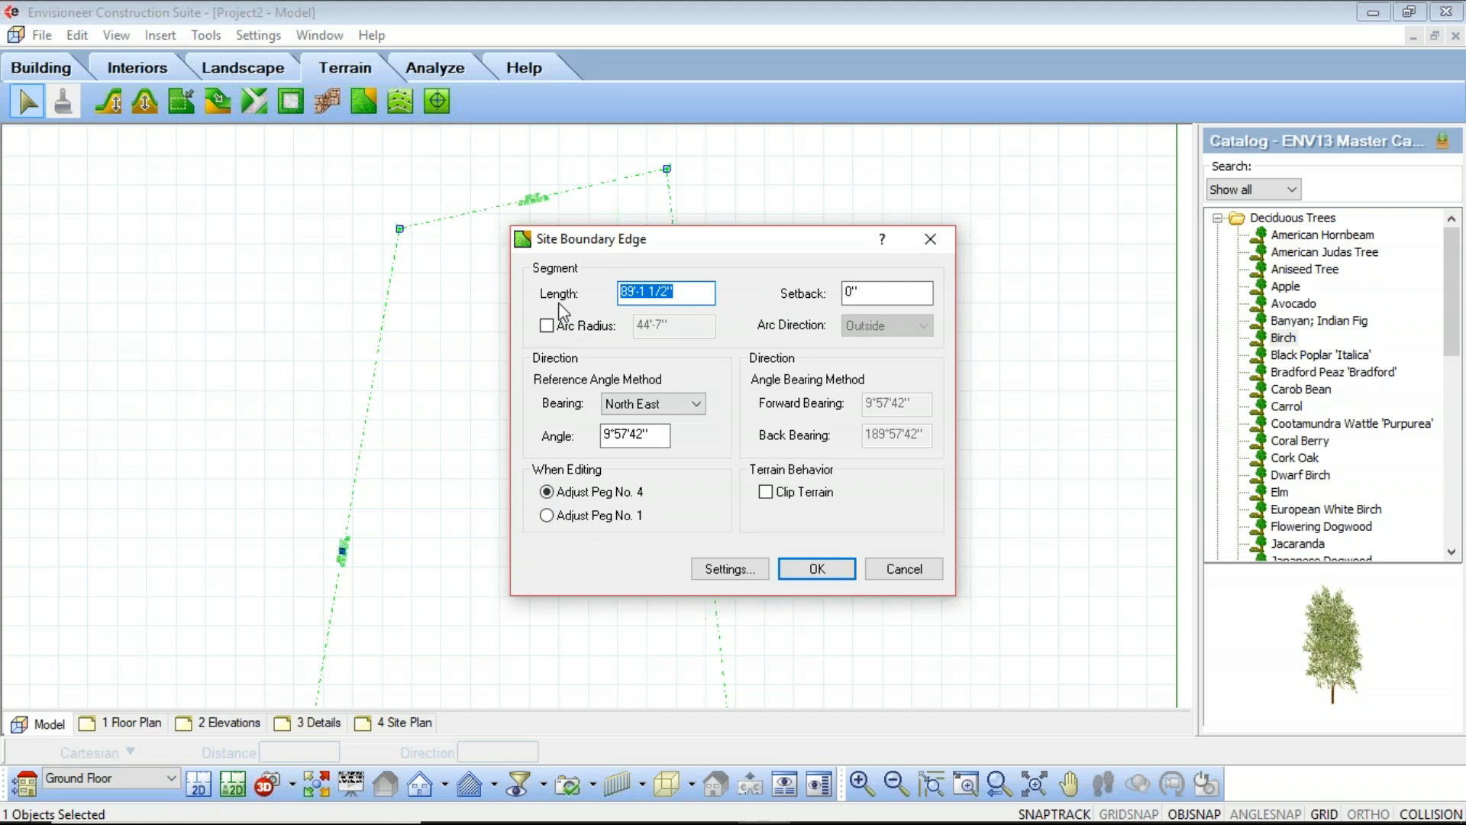
Set the length of the west site boundary edge between pegs 4 and 1 to 95'
{"action": "type", "text": "95'"}
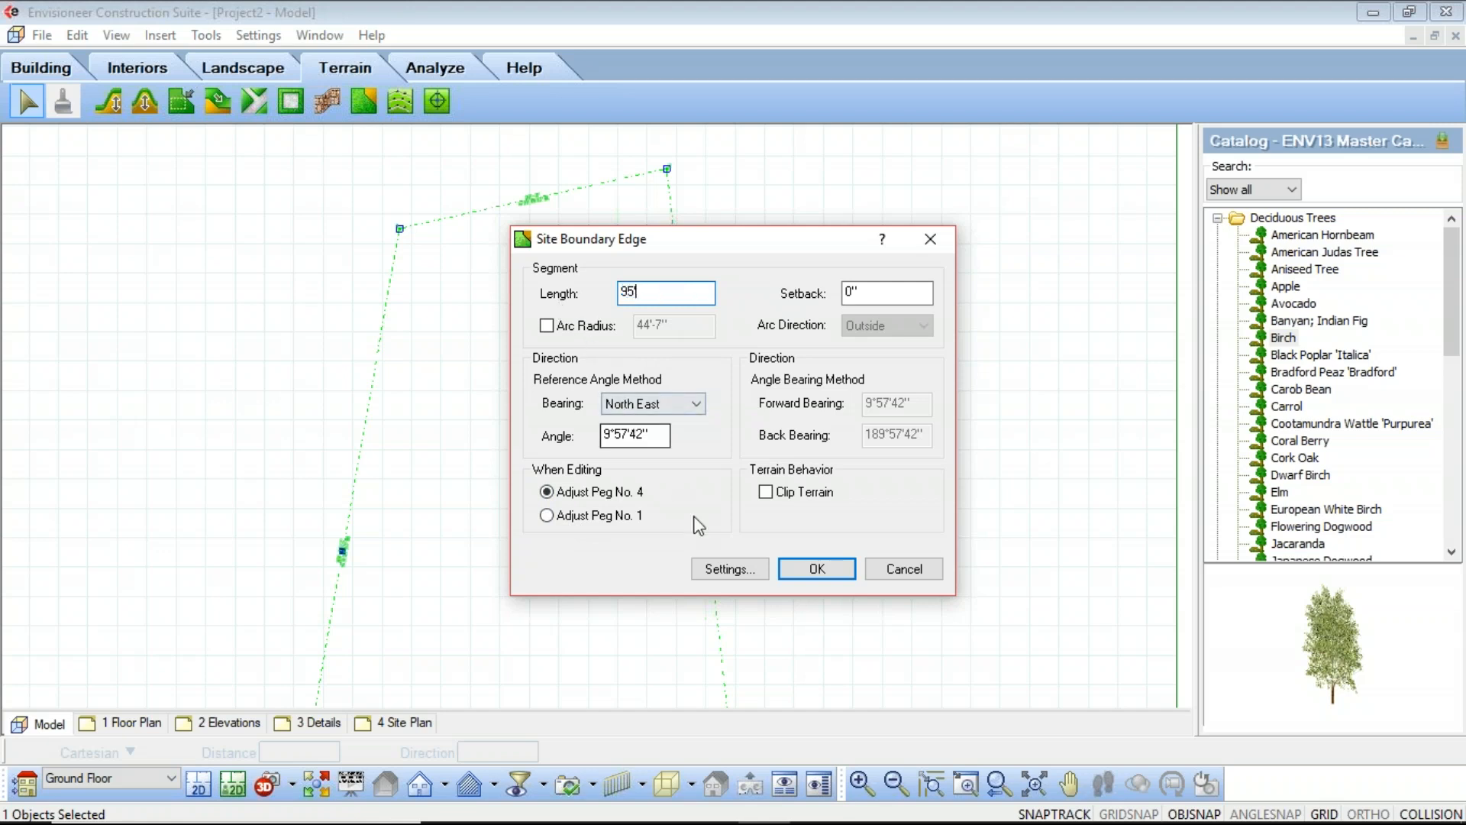
{"action": "left_click", "coordinate": [820, 572]}
{"action": "scroll", "coordinate": [547, 397], "scroll_direction": "down", "scroll_amount": 2}
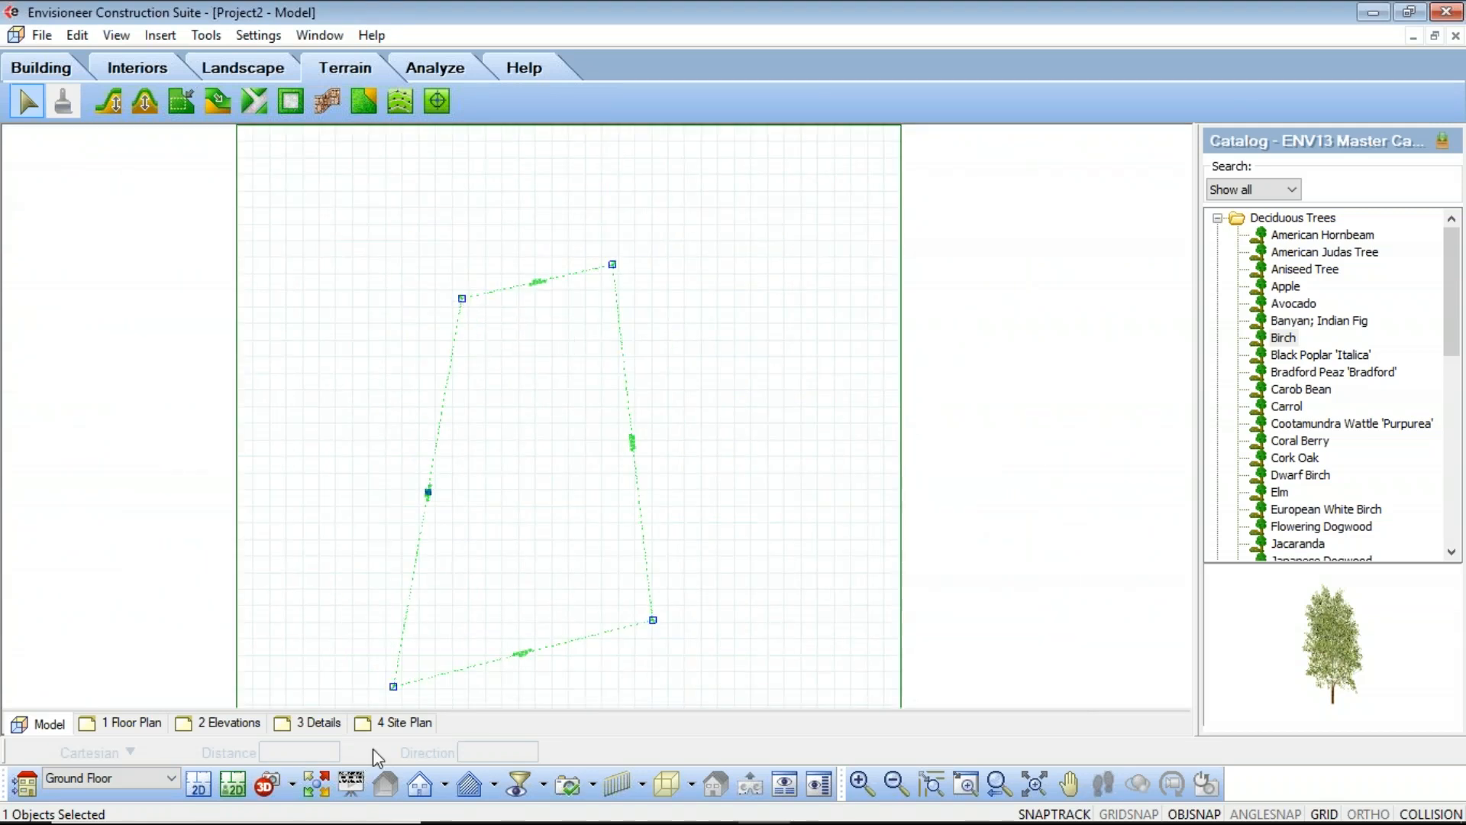
Set the length of the north site boundary edge to 40', adjusting peg 2
{"action": "double_click", "coordinate": [538, 283]}
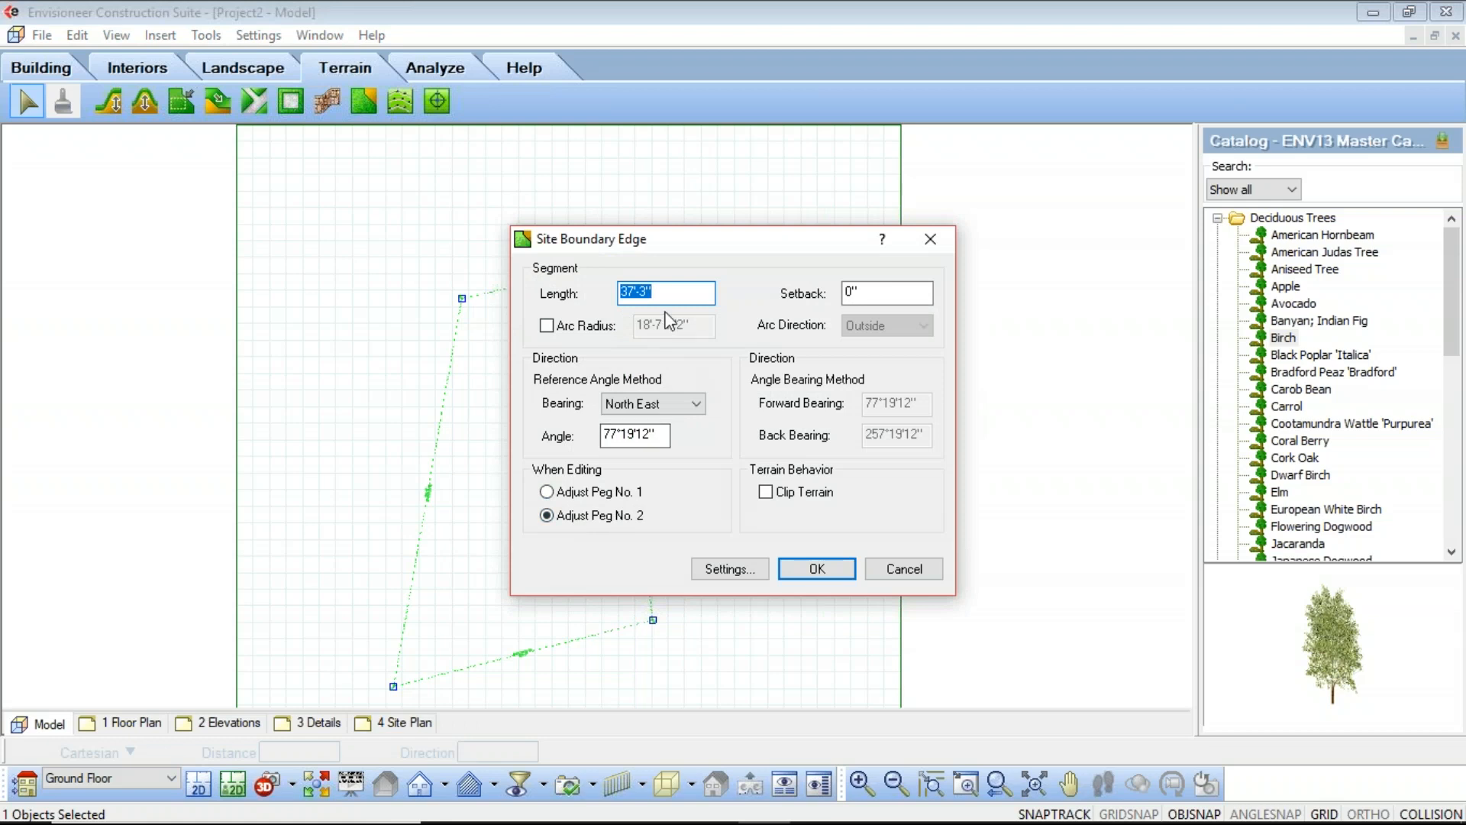
{"action": "type", "text": "40'"}
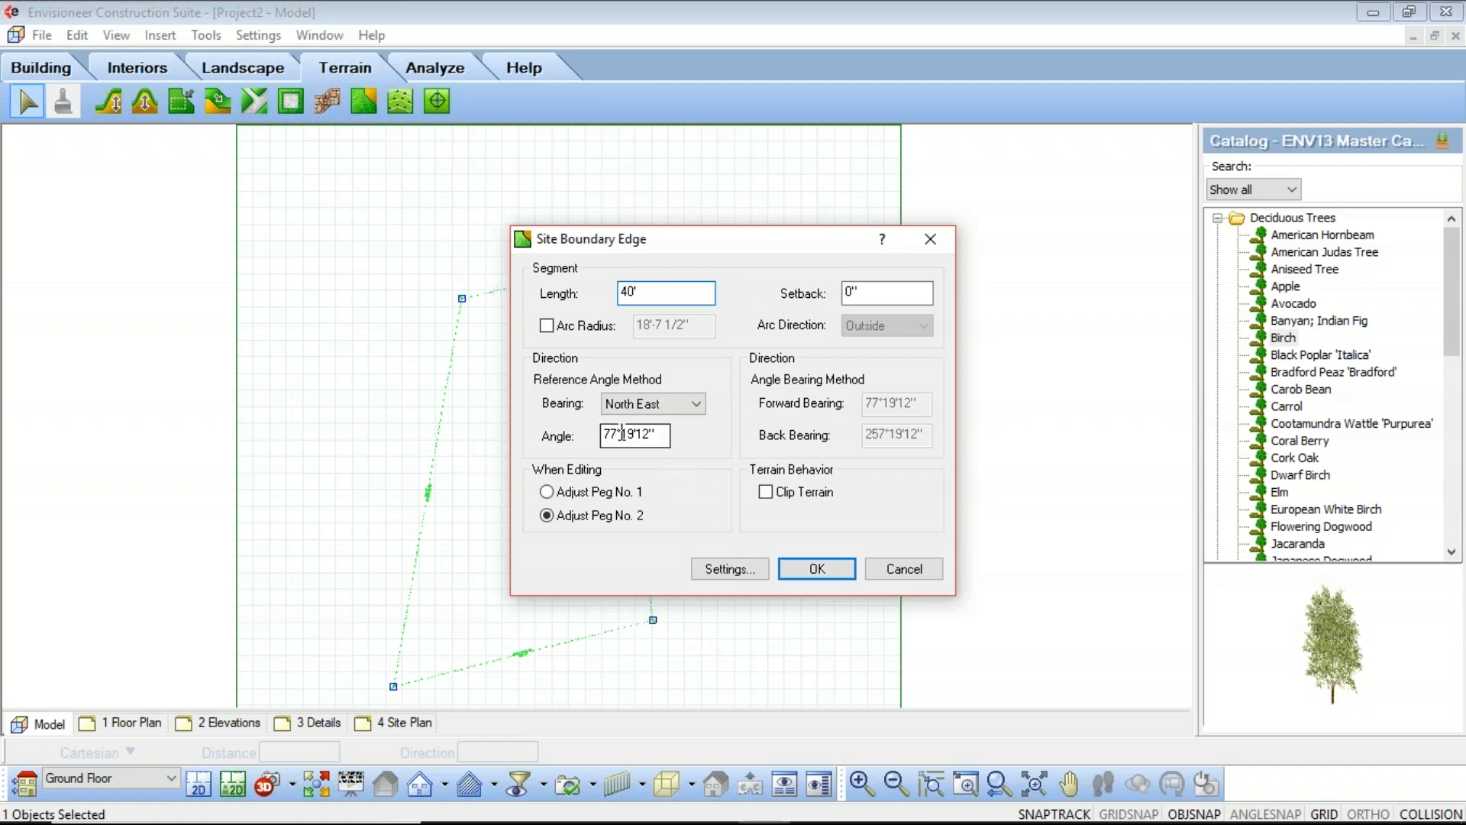
{"action": "left_click", "coordinate": [818, 569]}
{"action": "scroll", "coordinate": [595, 294], "scroll_direction": "up", "scroll_amount": 5}
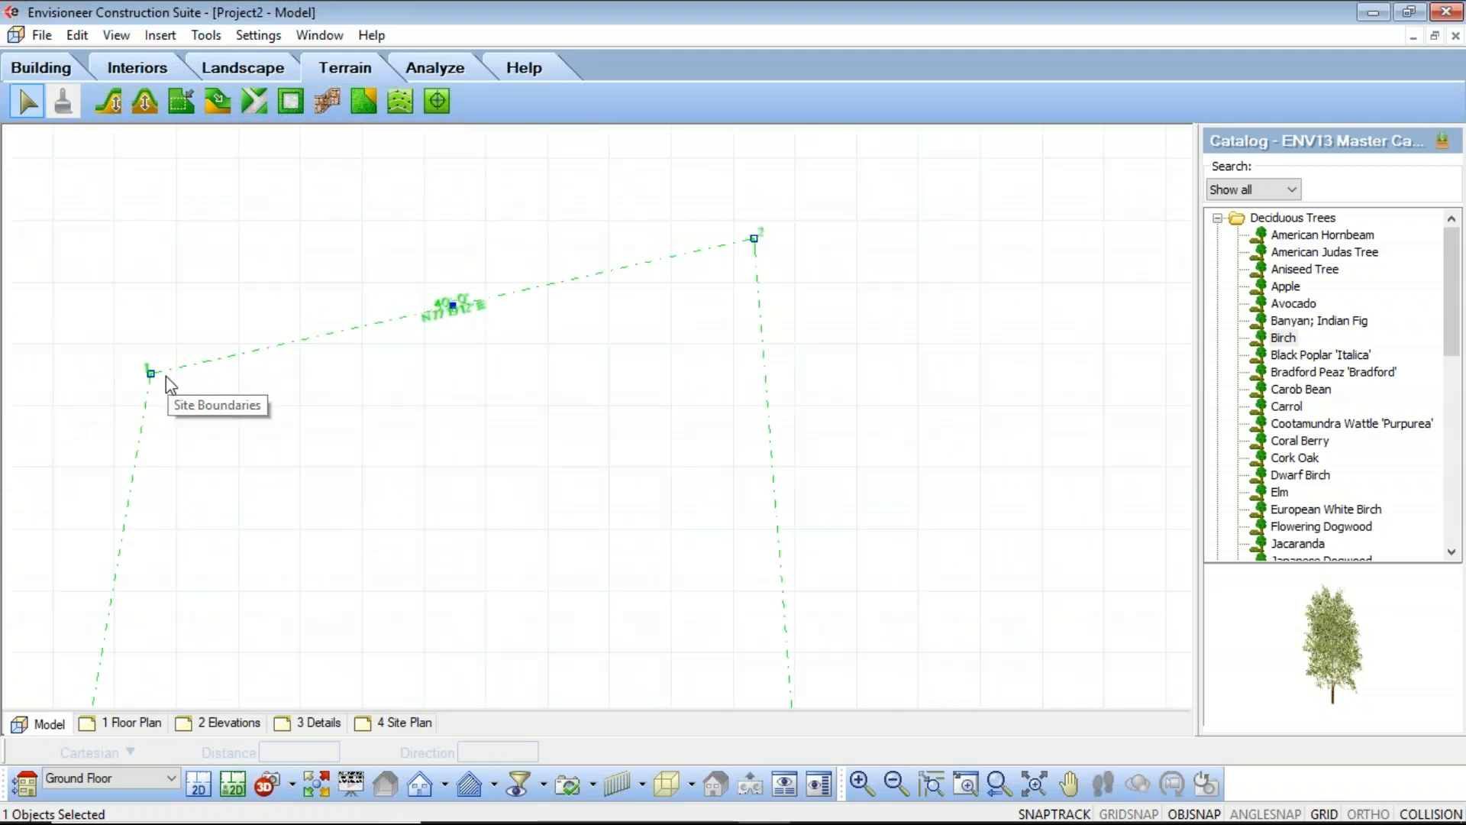
Set the length of the east site boundary edge to 90', adjusting peg 3
{"action": "scroll", "coordinate": [450, 327], "scroll_direction": "down", "scroll_amount": 10}
{"action": "middle_click_drag", "start_coordinate": [517, 423], "coordinate": [524, 304]}
{"action": "scroll", "coordinate": [475, 413], "scroll_direction": "down", "scroll_amount": 4}
{"action": "scroll", "coordinate": [575, 327], "scroll_direction": "up", "scroll_amount": 4}
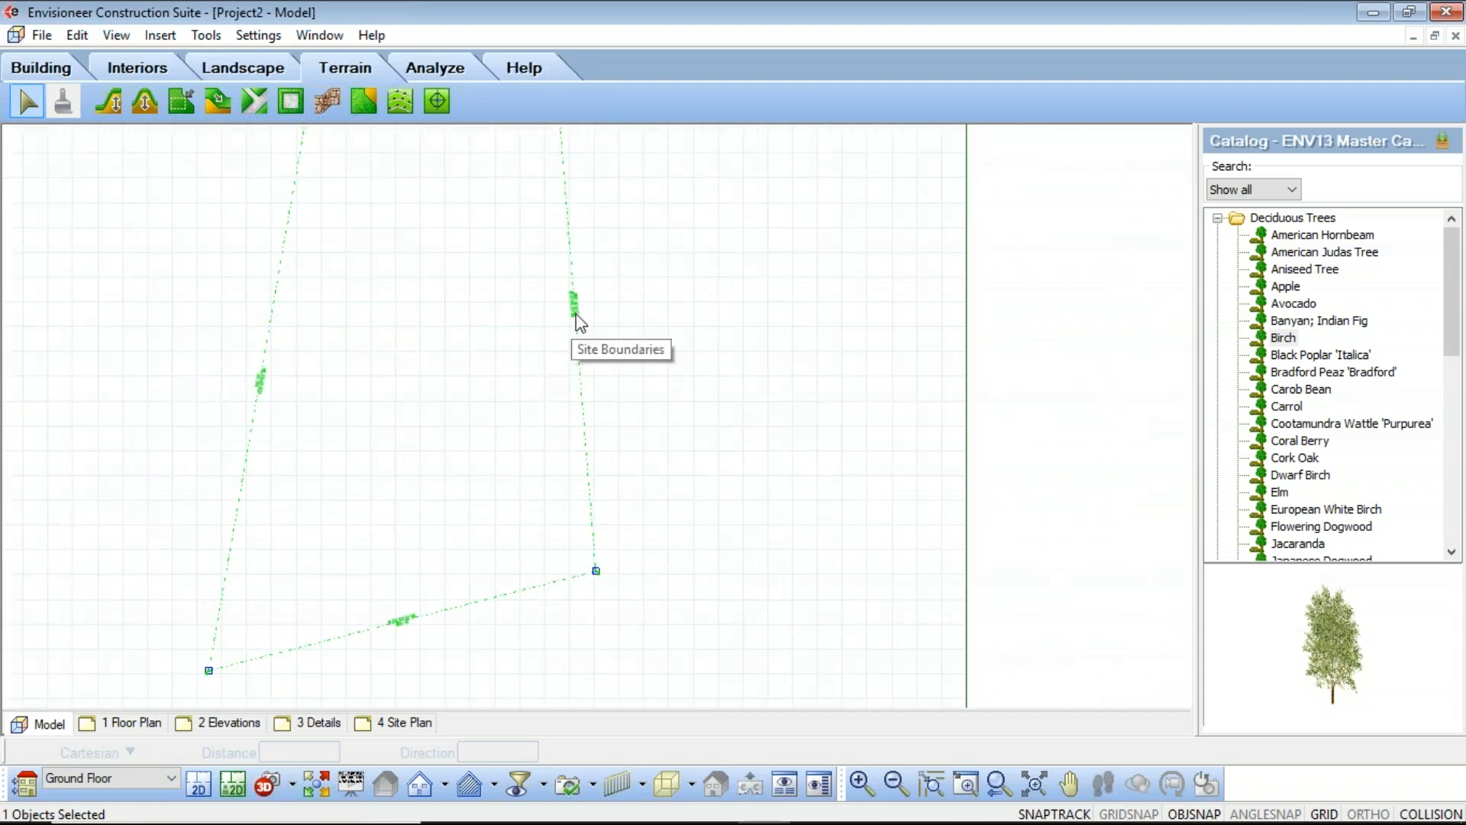
{"action": "double_click", "coordinate": [578, 319]}
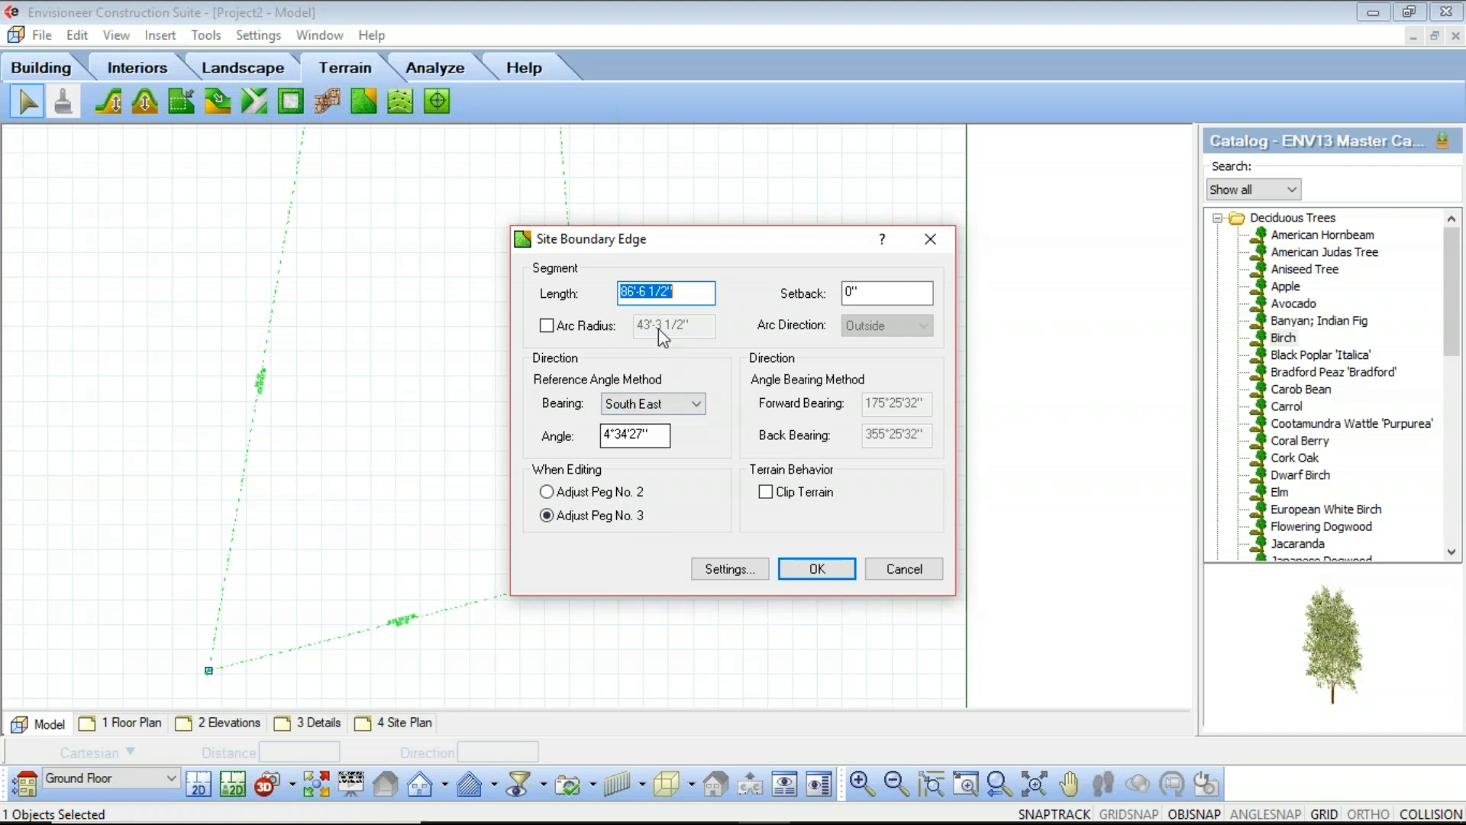
{"action": "type", "text": "90"}
{"action": "left_click", "coordinate": [800, 574]}
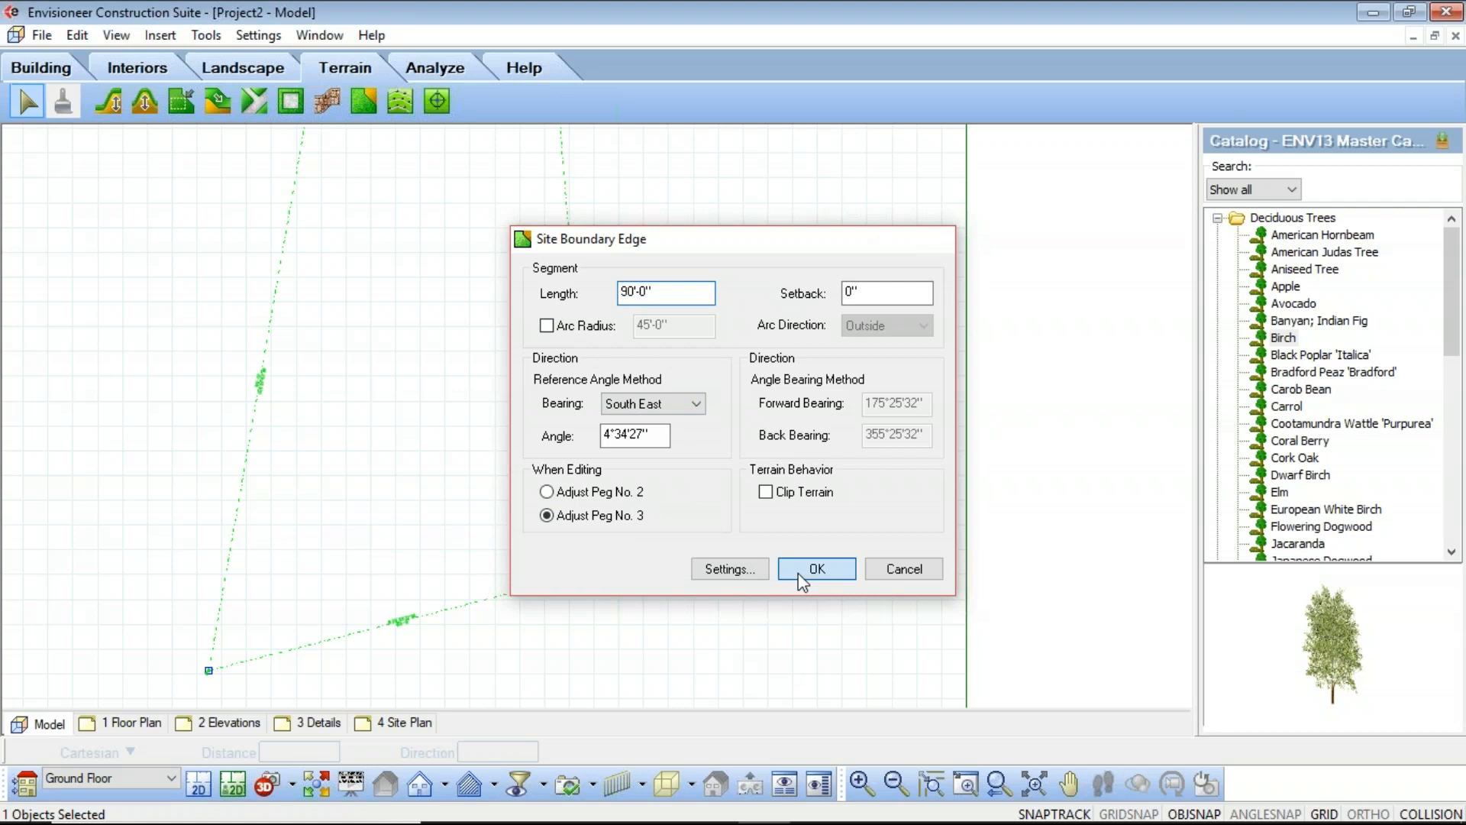
Examine the bearing and length labels along the site boundary, especially on the closing south edge
{"action": "scroll", "coordinate": [540, 567], "scroll_direction": "down", "scroll_amount": 5}
{"action": "middle_click_drag", "start_coordinate": [511, 582], "coordinate": [605, 439]}
{"action": "scroll", "coordinate": [567, 464], "scroll_direction": "up", "scroll_amount": 7}
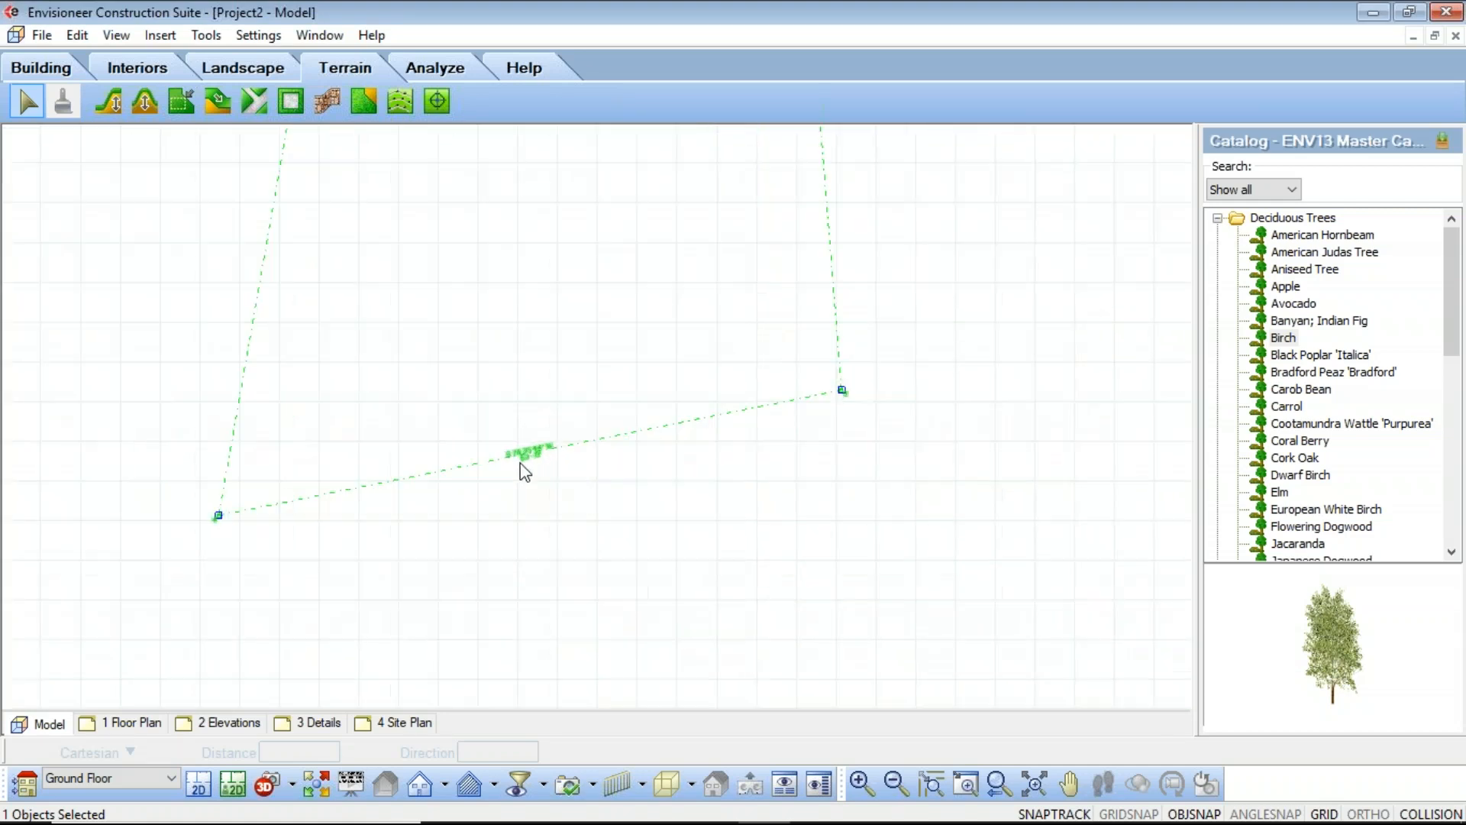
{"action": "scroll", "coordinate": [734, 565], "scroll_direction": "down", "scroll_amount": 3}
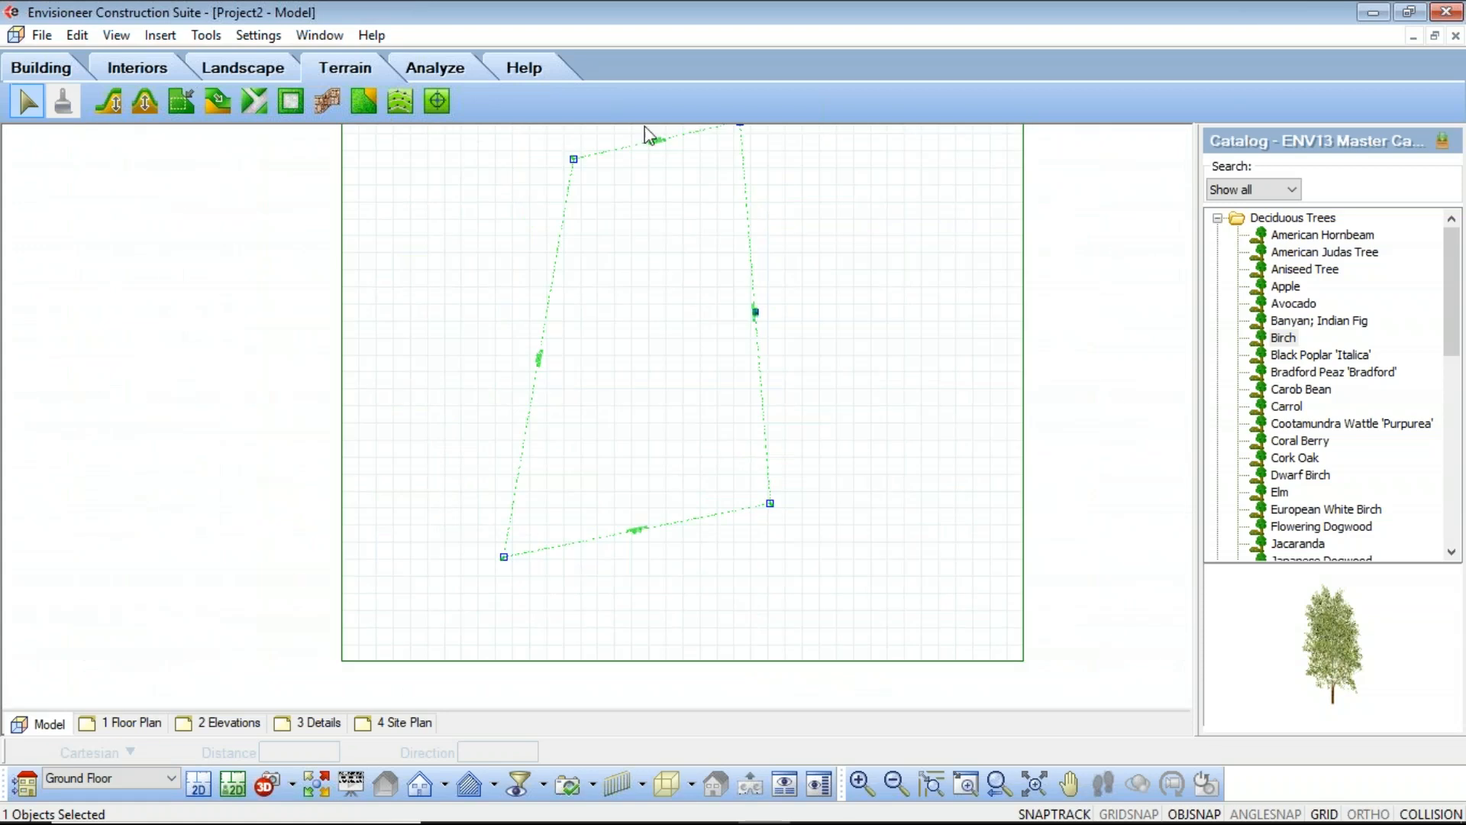
{"action": "scroll", "coordinate": [756, 501], "scroll_direction": "up", "scroll_amount": 6}
{"action": "scroll", "coordinate": [798, 512], "scroll_direction": "up", "scroll_amount": 4}
{"action": "scroll", "coordinate": [695, 508], "scroll_direction": "down", "scroll_amount": 4}
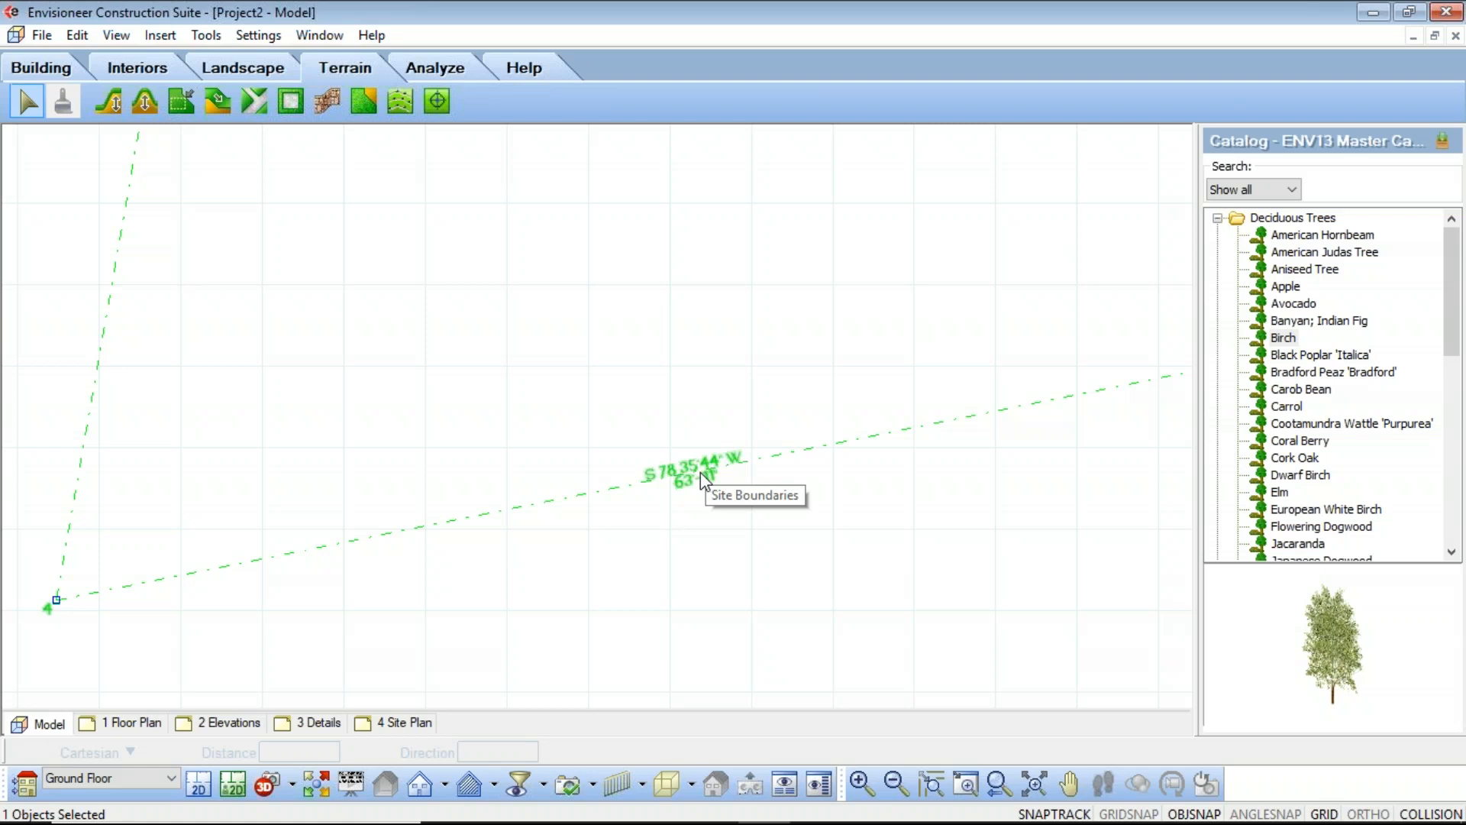
{"action": "scroll", "coordinate": [698, 472], "scroll_direction": "down", "scroll_amount": 5}
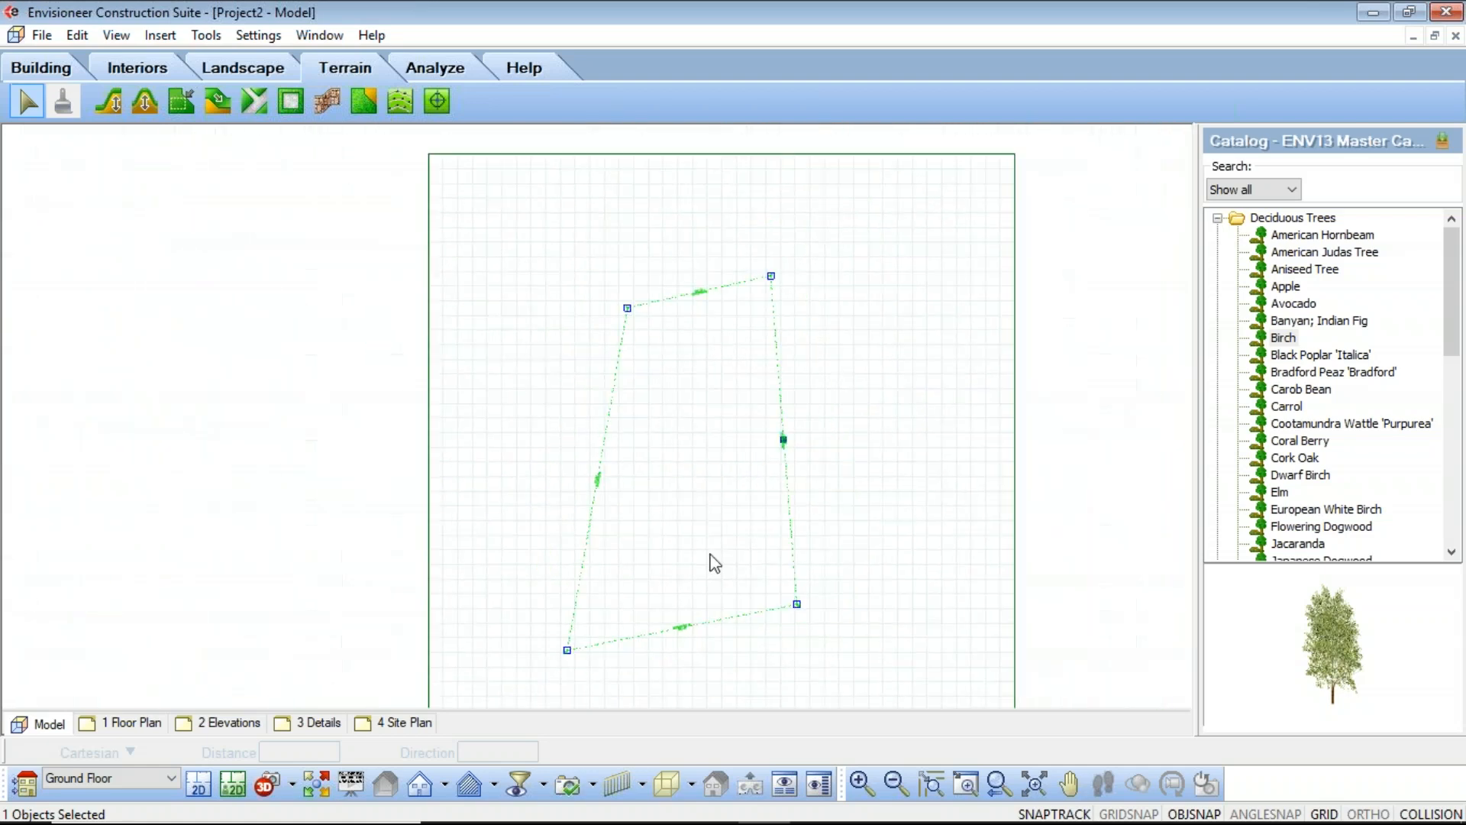
{"action": "middle_click_drag", "start_coordinate": [711, 563], "coordinate": [705, 517]}
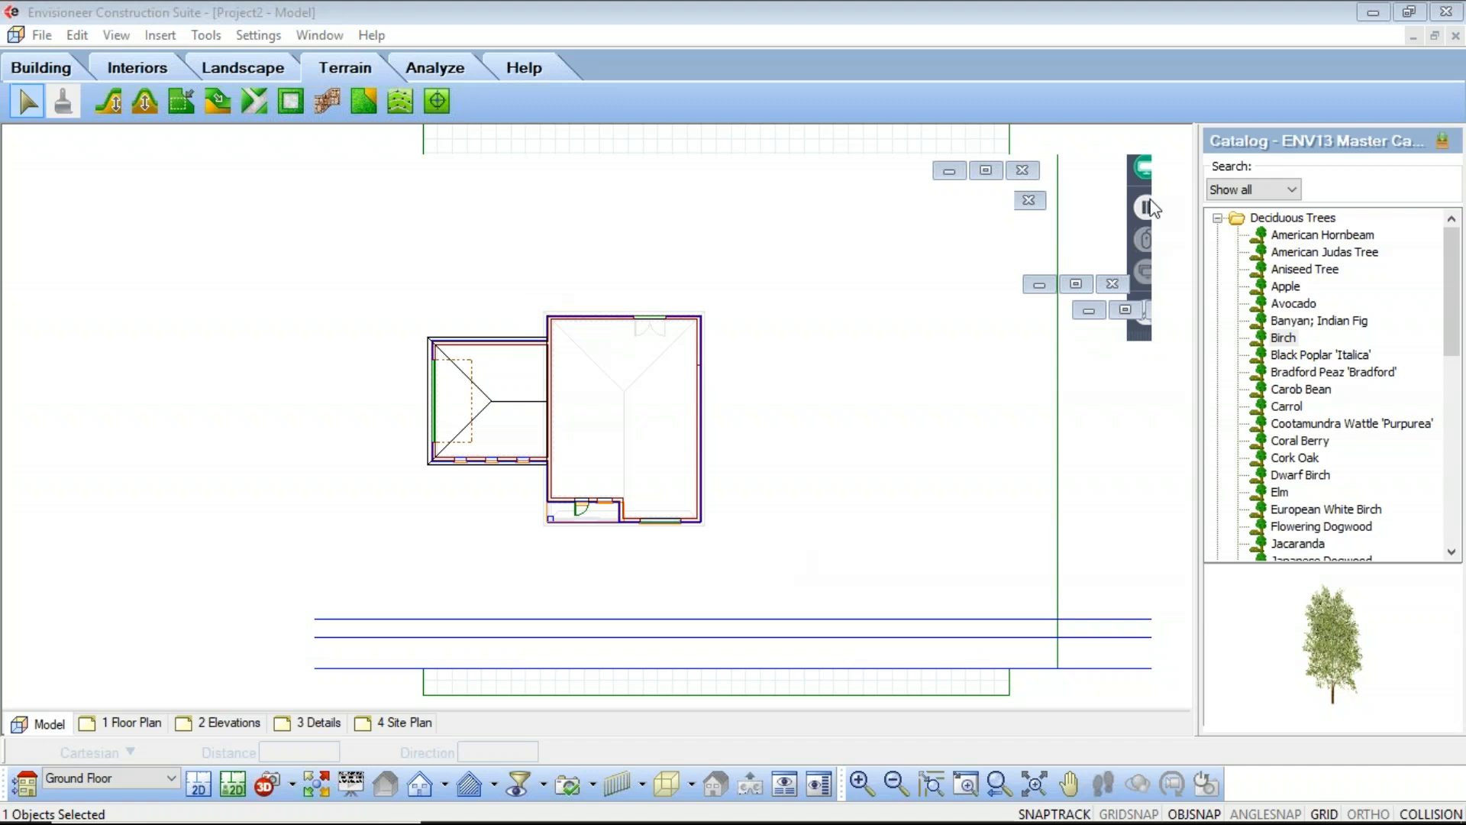
Delete the whole site boundary from the terrain
{"action": "scroll", "coordinate": [868, 298], "scroll_direction": "down", "scroll_amount": 2}
{"action": "scroll", "coordinate": [776, 344], "scroll_direction": "down", "scroll_amount": 2}
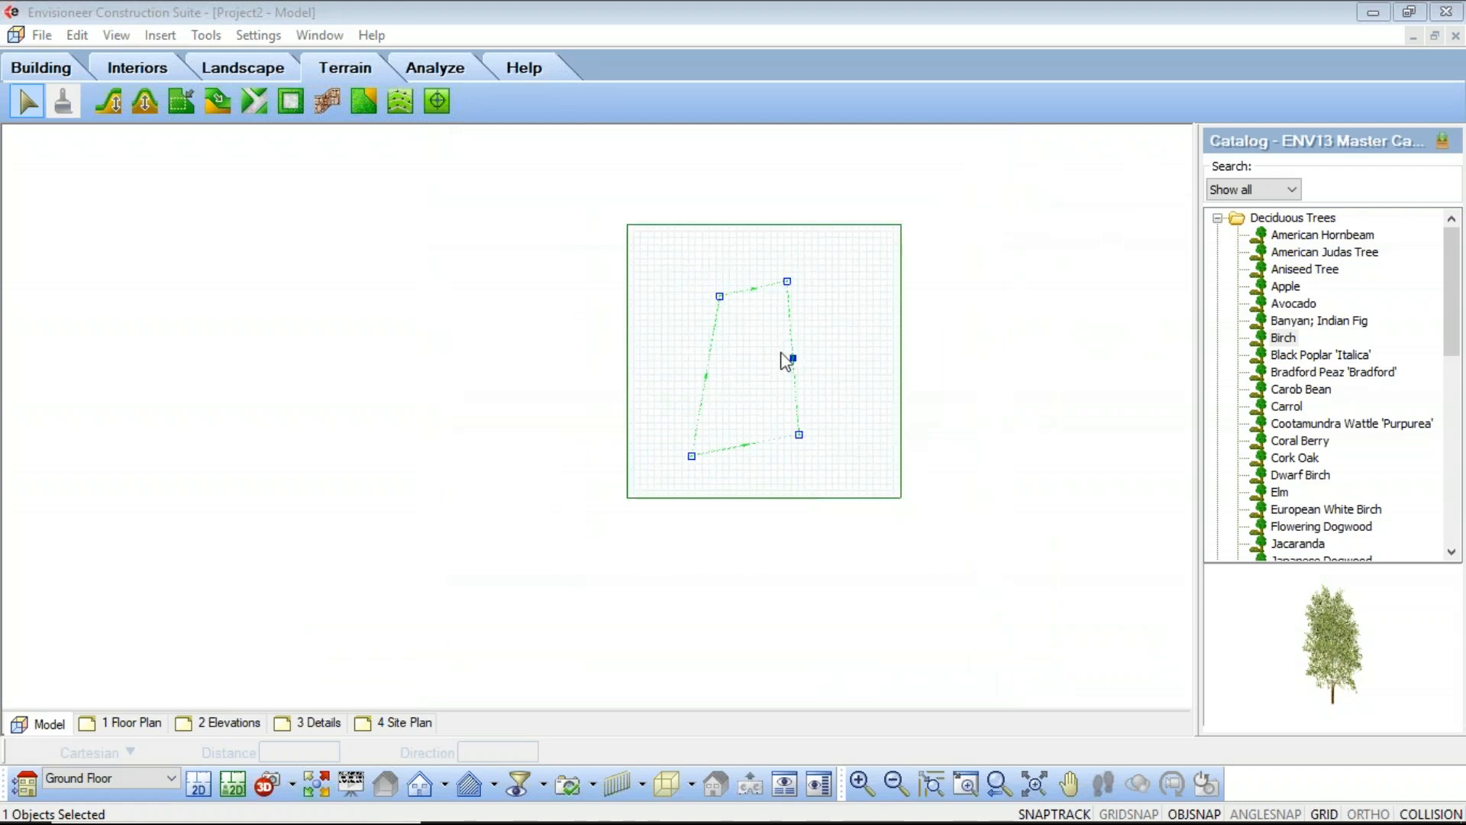
{"action": "scroll", "coordinate": [786, 360], "scroll_direction": "down", "scroll_amount": 1}
{"action": "left_click", "coordinate": [820, 404]}
{"action": "left_click", "coordinate": [793, 391]}
{"action": "key", "text": "Delete"}
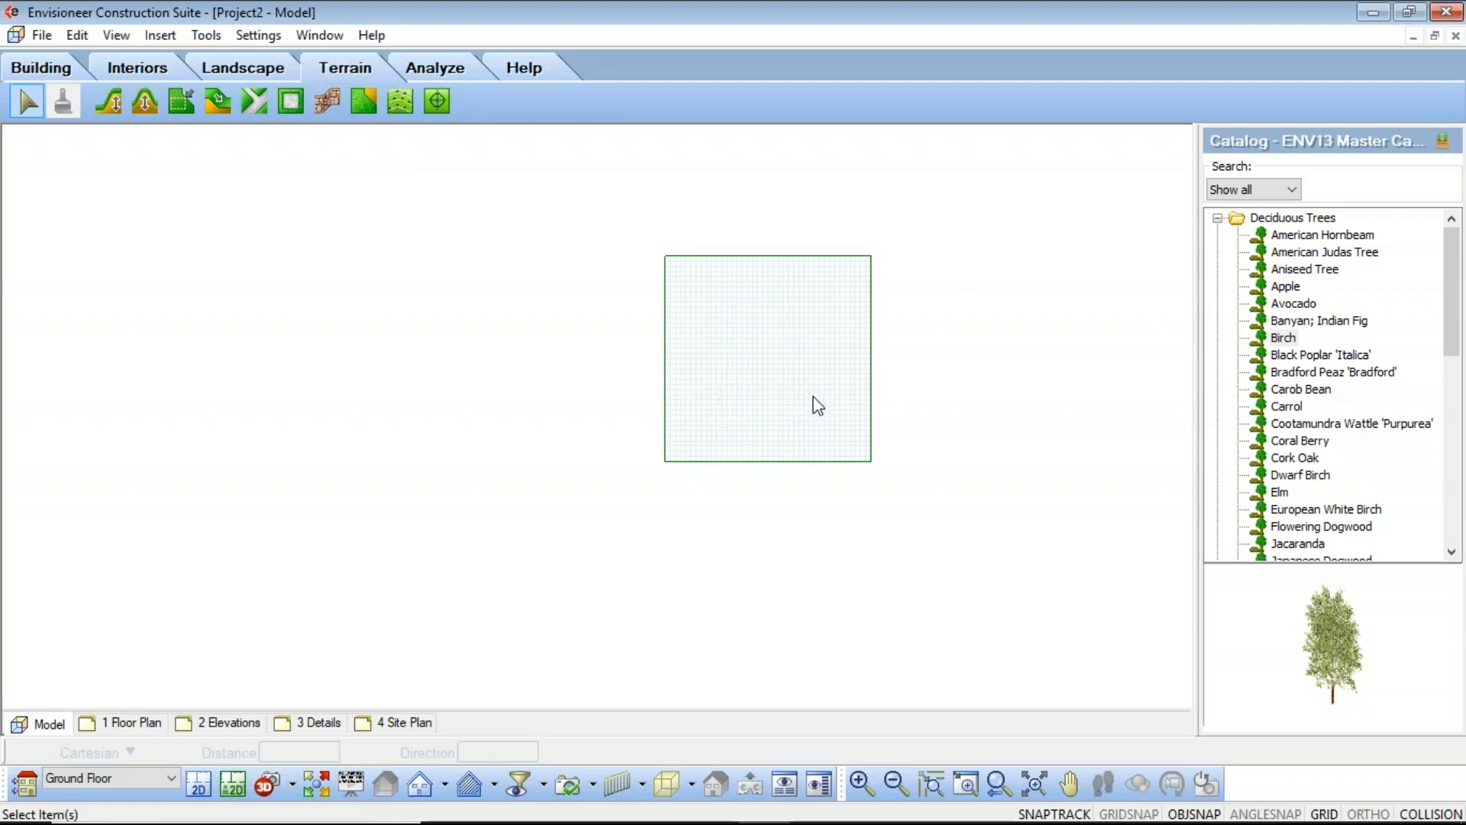
Add a slope 16' high near the terrain's south edge, running northward
{"action": "scroll", "coordinate": [817, 405], "scroll_direction": "up", "scroll_amount": 2}
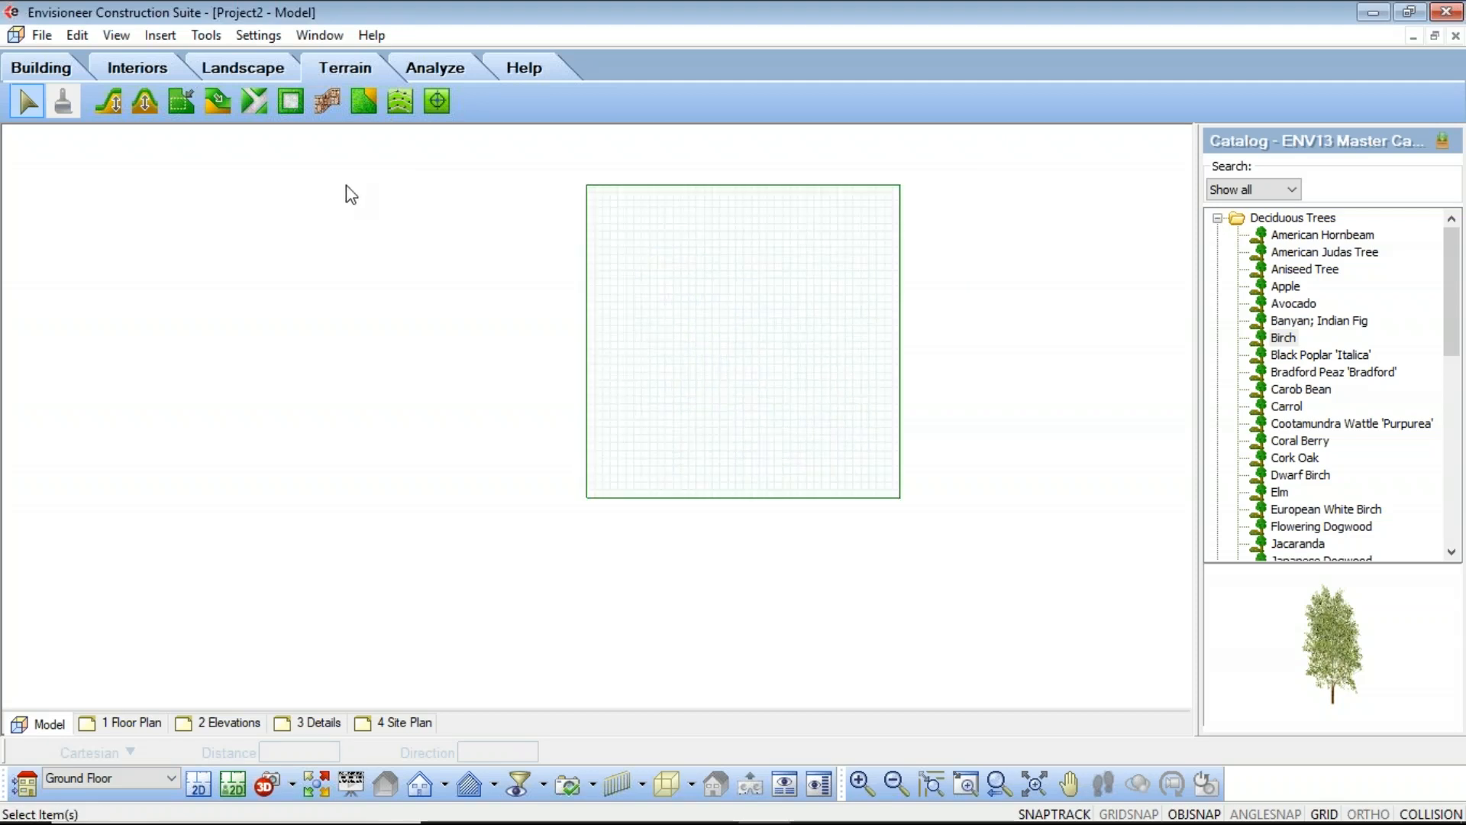
{"action": "left_click", "coordinate": [218, 100]}
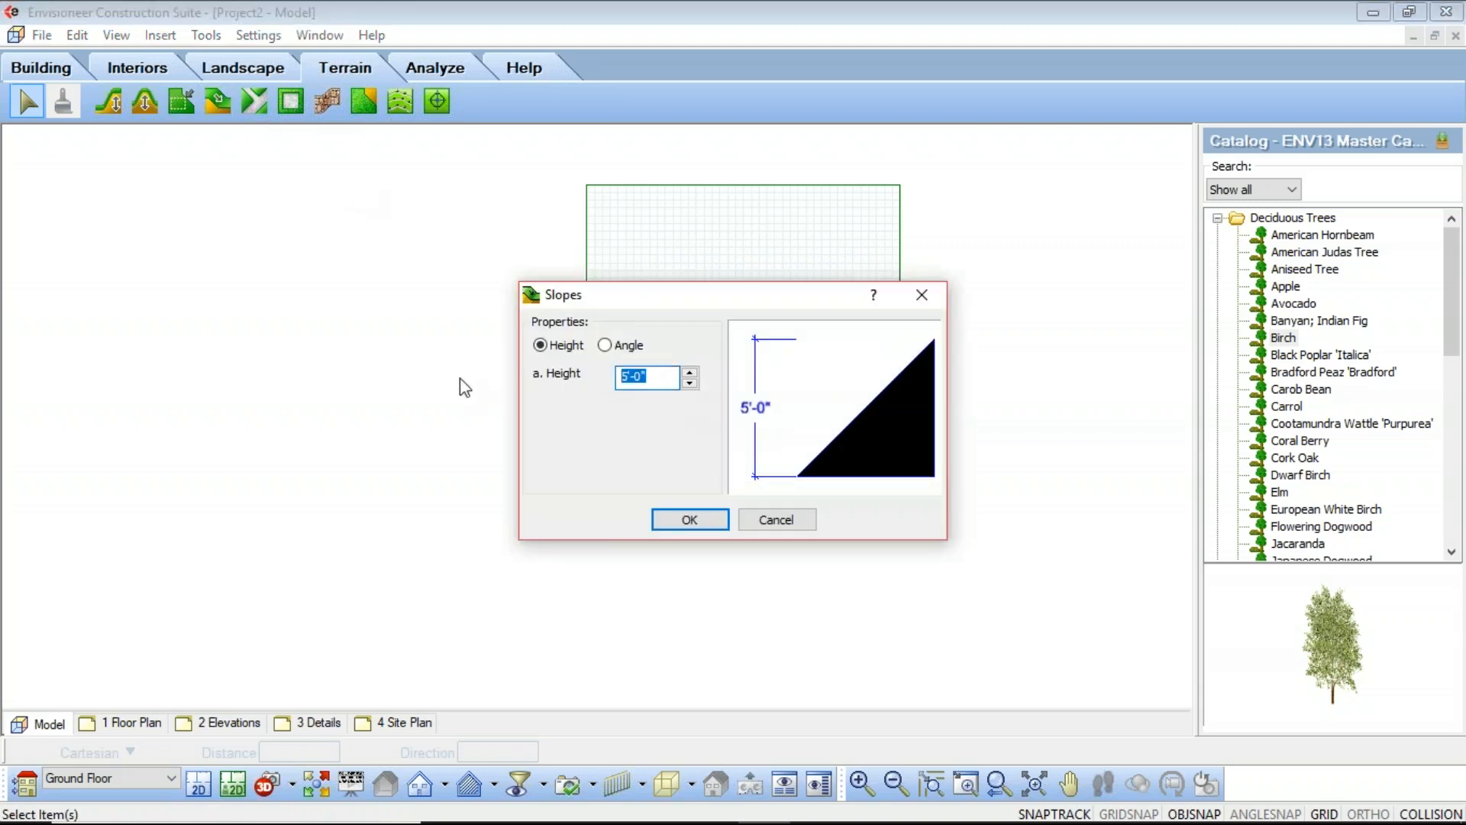
{"action": "type", "text": "16'"}
{"action": "left_click", "coordinate": [690, 521]}
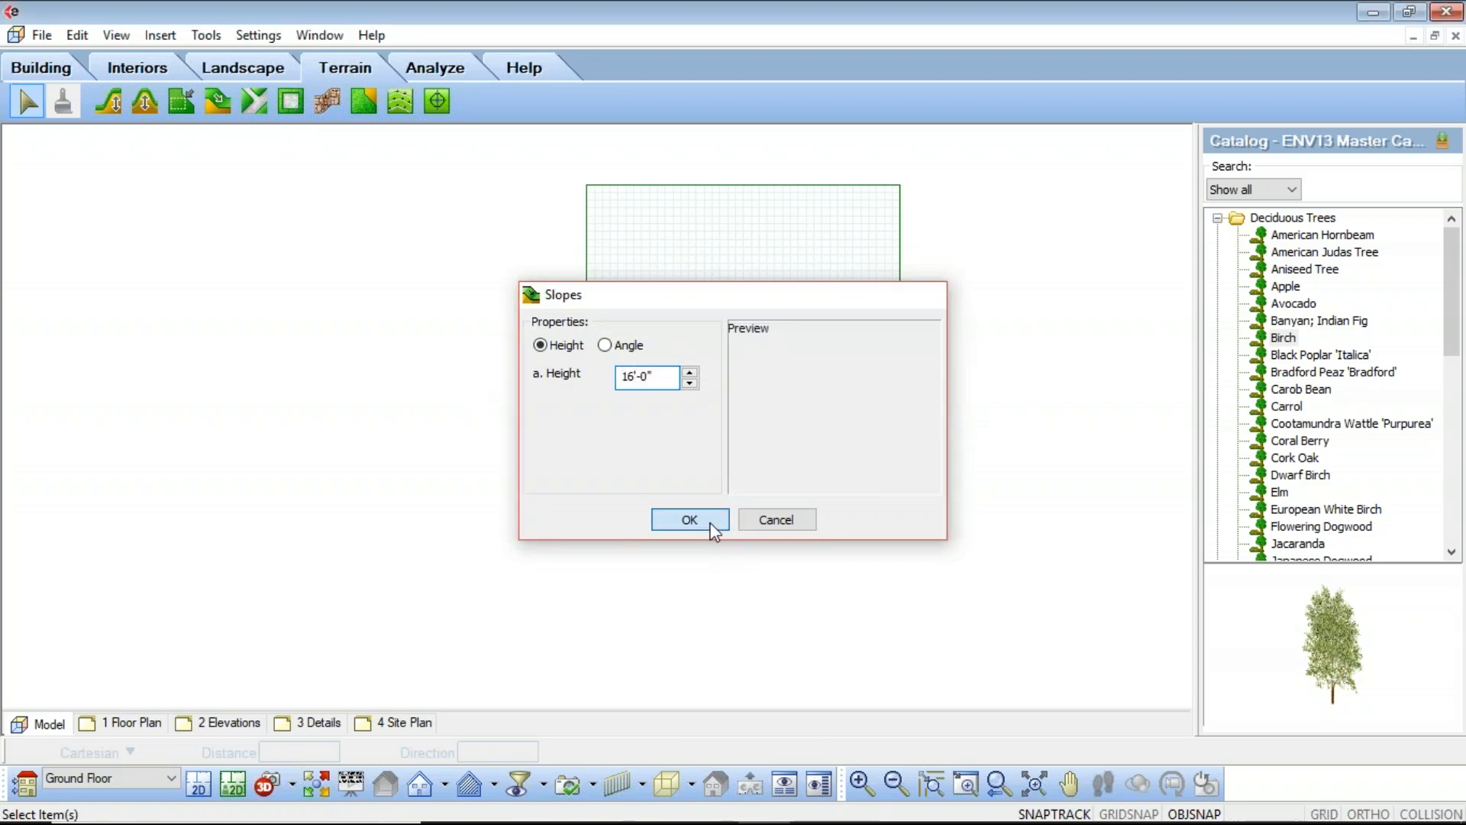
{"action": "left_click", "coordinate": [748, 491]}
{"action": "scroll", "coordinate": [749, 457], "scroll_direction": "up", "scroll_amount": 4}
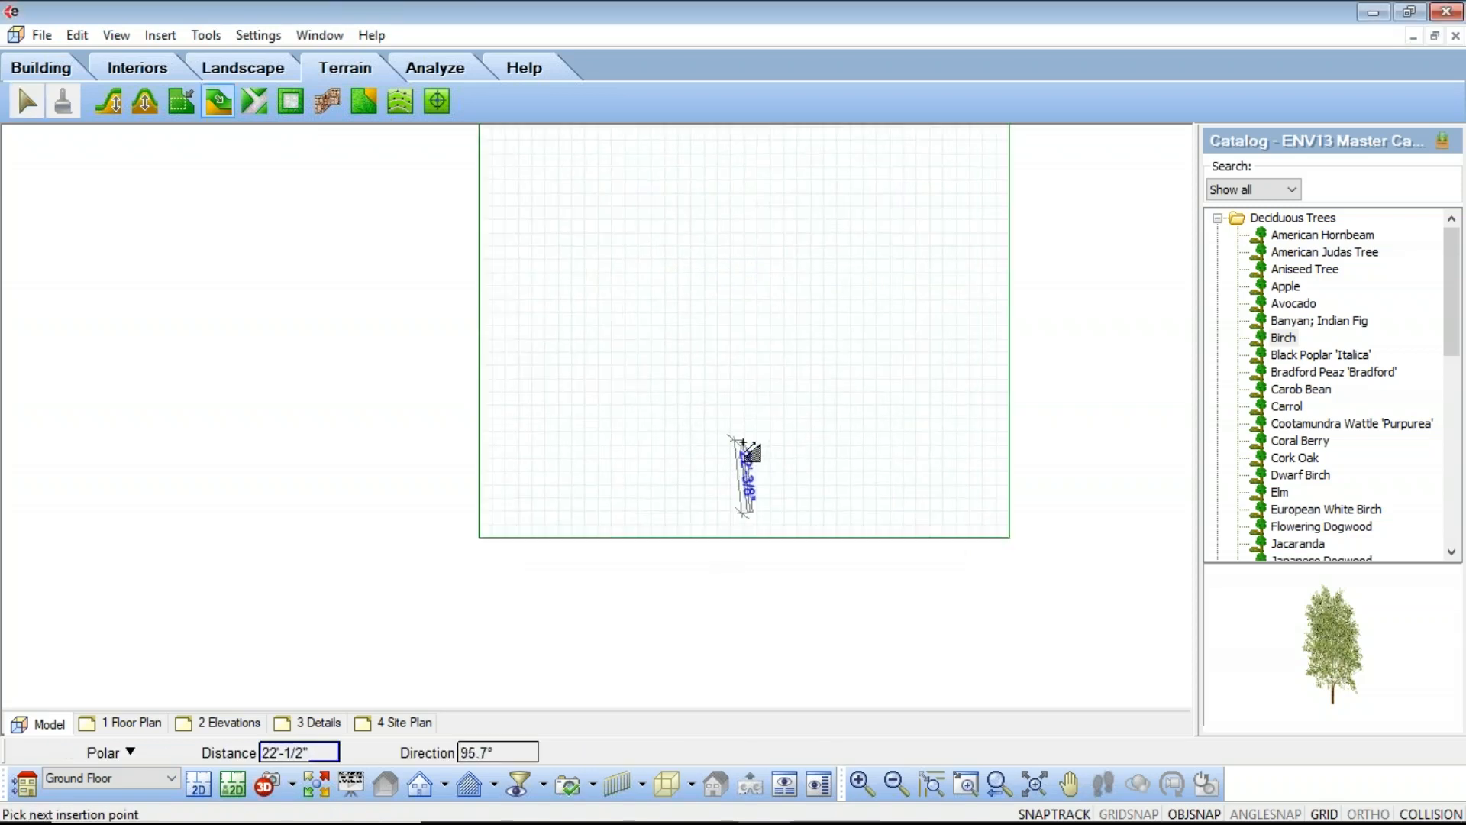
{"action": "left_click", "coordinate": [759, 458]}
{"action": "scroll", "coordinate": [729, 410], "scroll_direction": "down", "scroll_amount": 3}
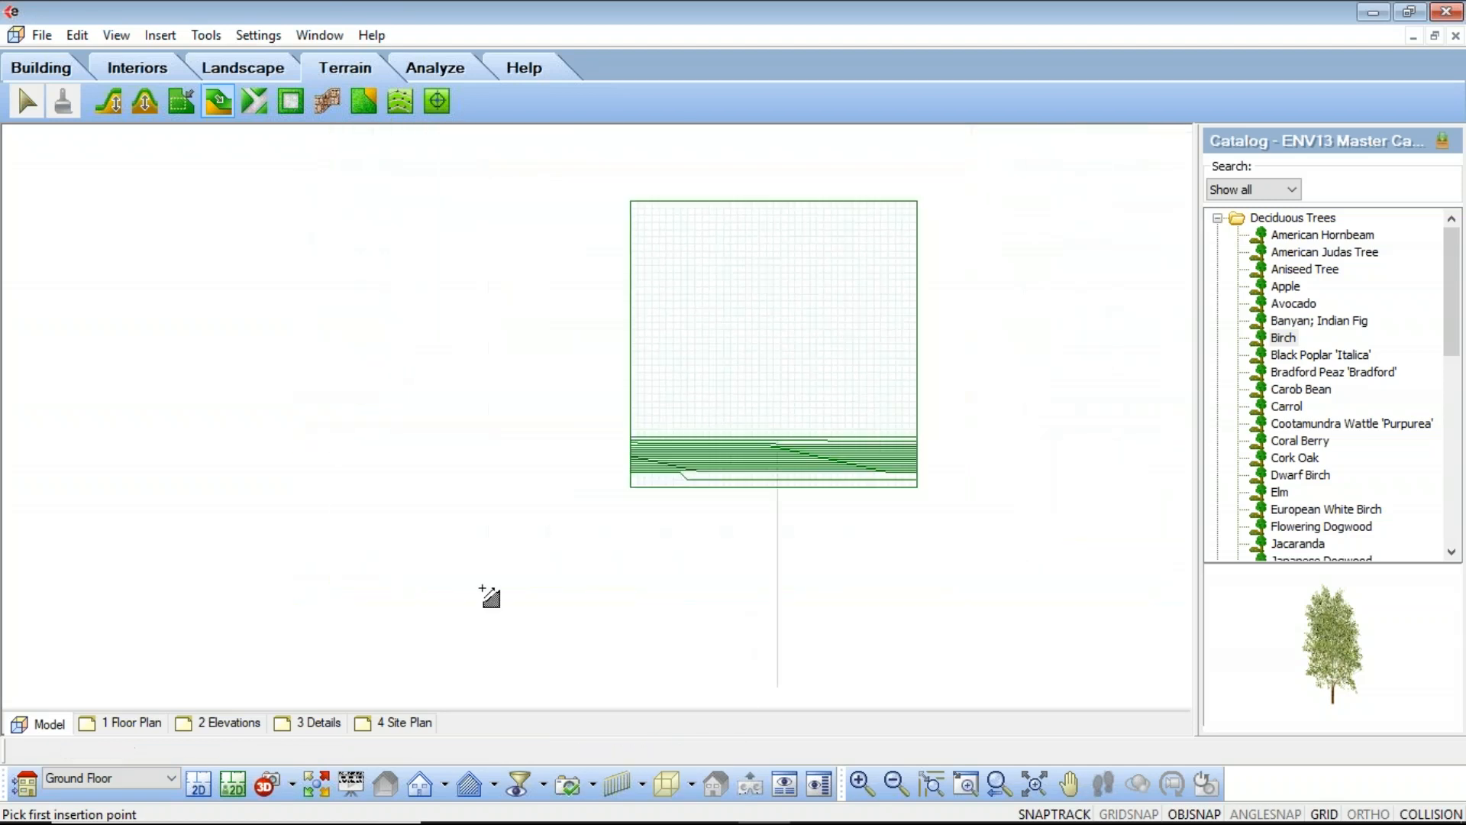
Inspect the sloped terrain in a 3D perspective view from several angles
{"action": "left_click", "coordinate": [291, 787]}
{"action": "left_click", "coordinate": [327, 733]}
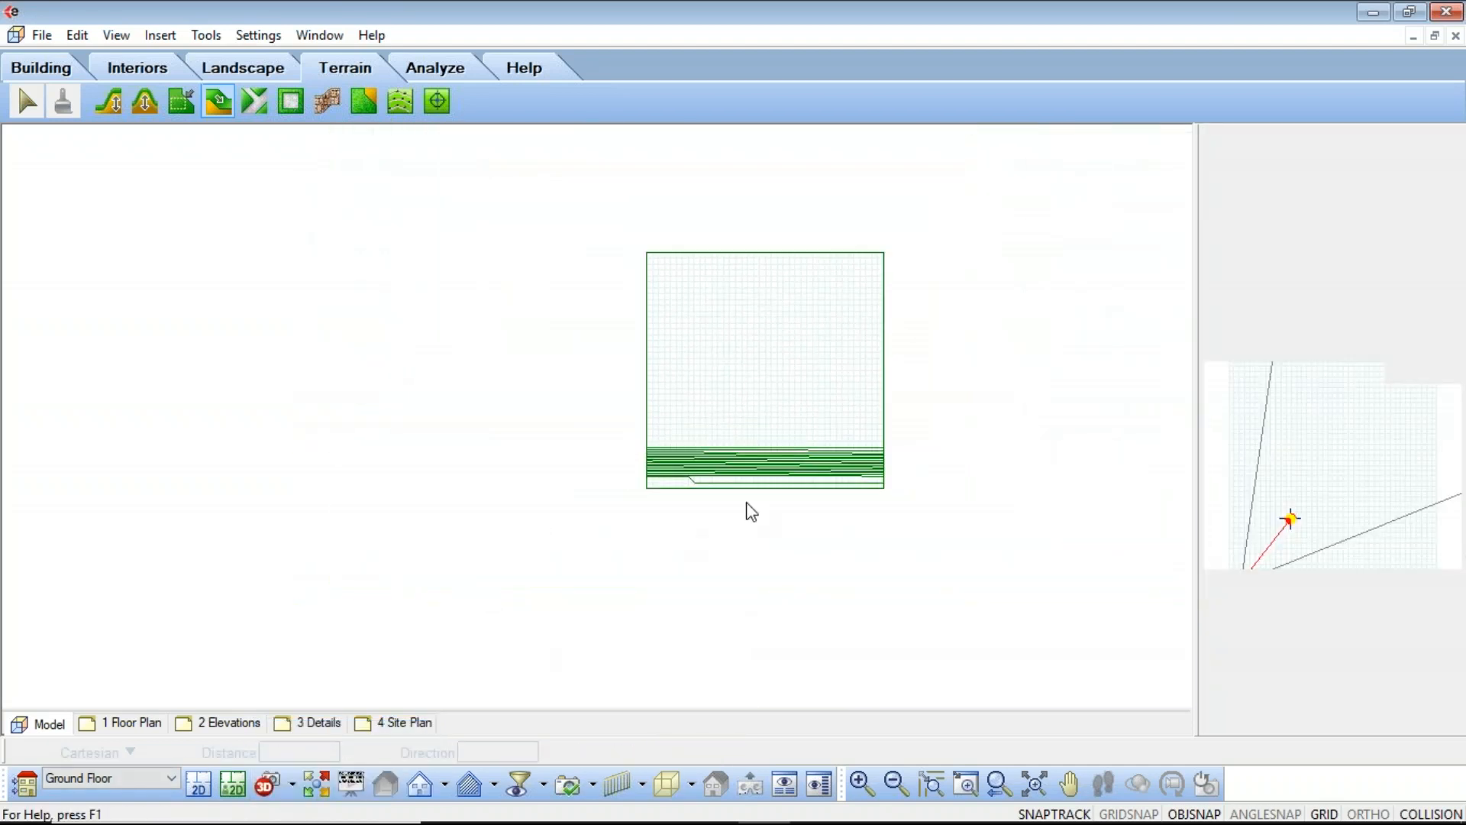
{"action": "left_click_drag", "start_coordinate": [878, 305], "coordinate": [689, 430]}
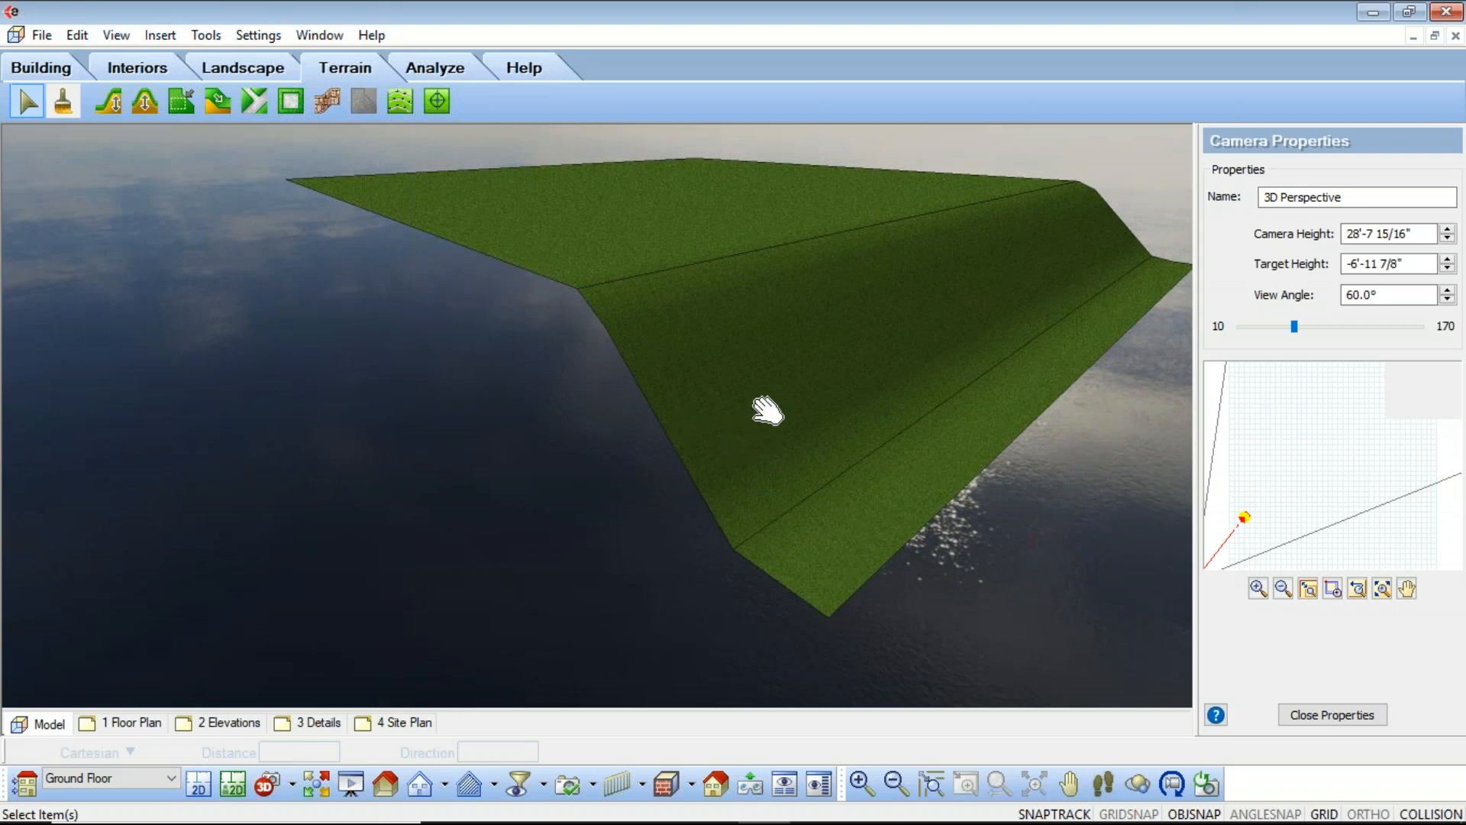
{"action": "mouse_move", "coordinate": [745, 410]}
{"action": "left_mouse_down"}
{"action": "mouse_move", "coordinate": [654, 400]}
{"action": "mouse_move", "coordinate": [638, 412]}
{"action": "mouse_move", "coordinate": [748, 399]}
{"action": "left_mouse_up"}
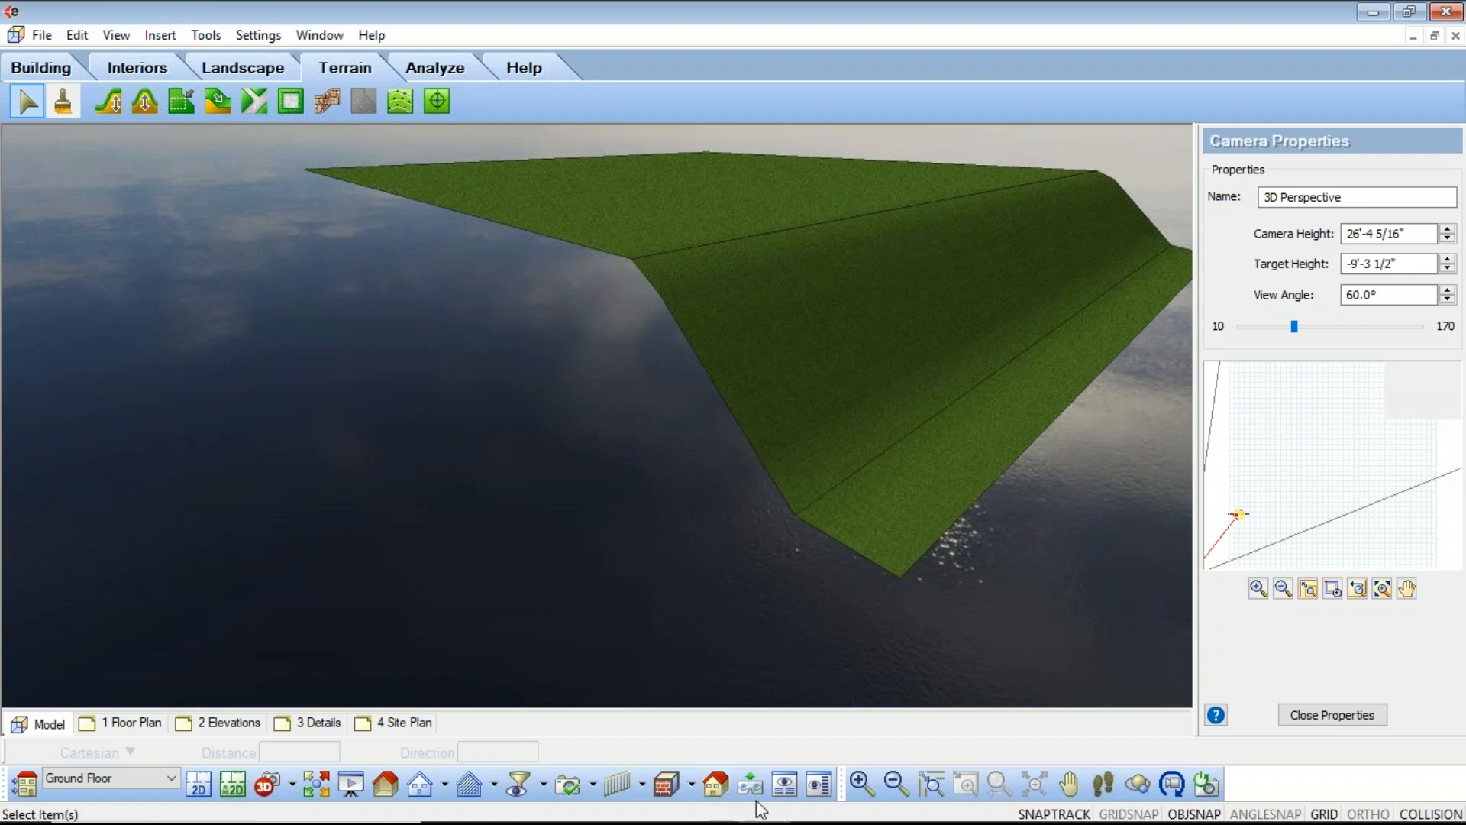
{"action": "left_click", "coordinate": [1173, 784]}
{"action": "left_click_drag", "start_coordinate": [579, 484], "coordinate": [624, 592]}
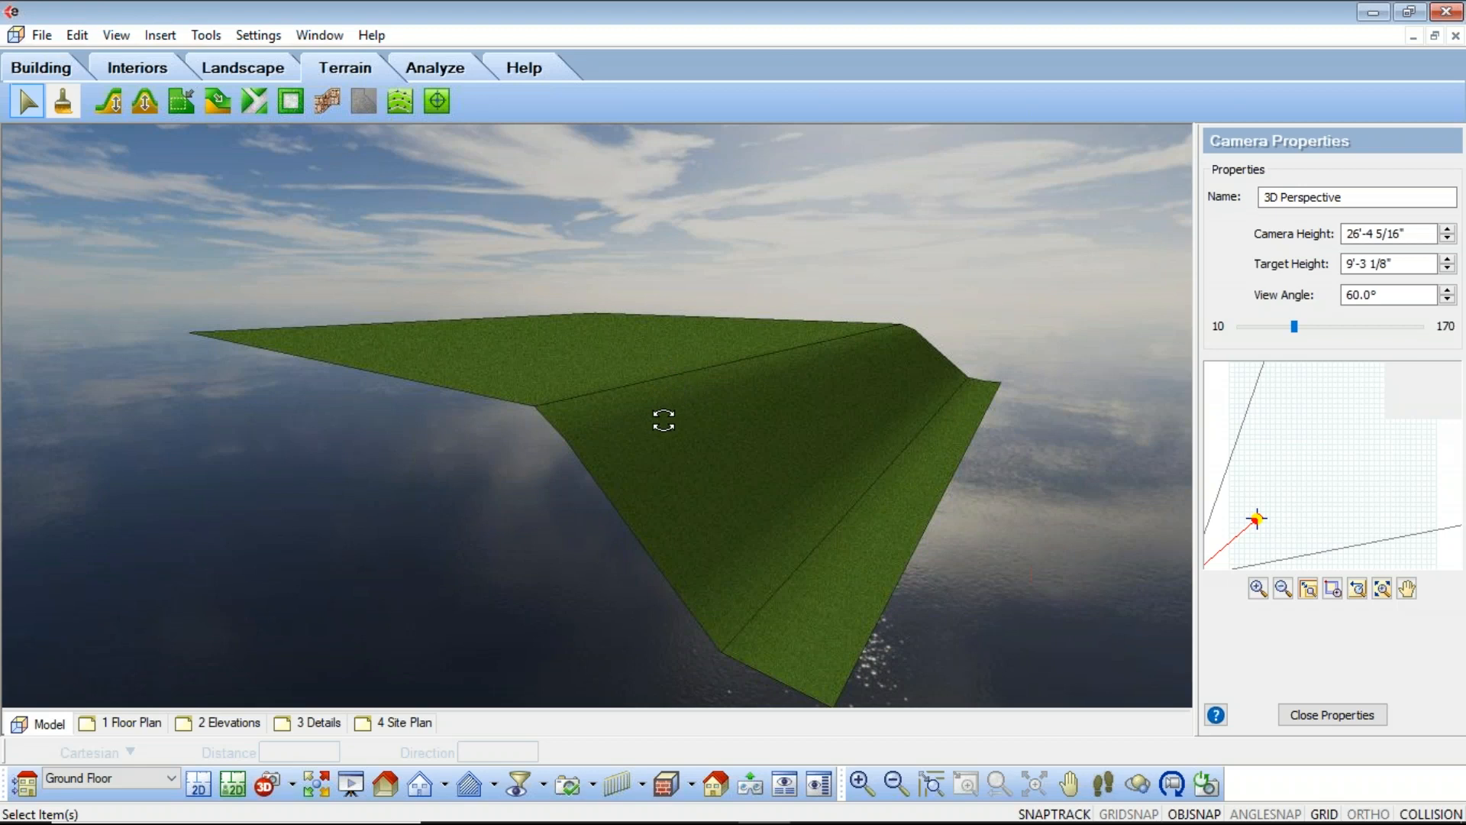
{"action": "mouse_move", "coordinate": [661, 420]}
{"action": "left_mouse_down"}
{"action": "mouse_move", "coordinate": [651, 386]}
{"action": "mouse_move", "coordinate": [648, 406]}
{"action": "left_mouse_up"}
{"action": "right_click", "coordinate": [644, 379]}
{"action": "left_click", "coordinate": [661, 391]}
{"action": "mouse_move", "coordinate": [642, 822]}
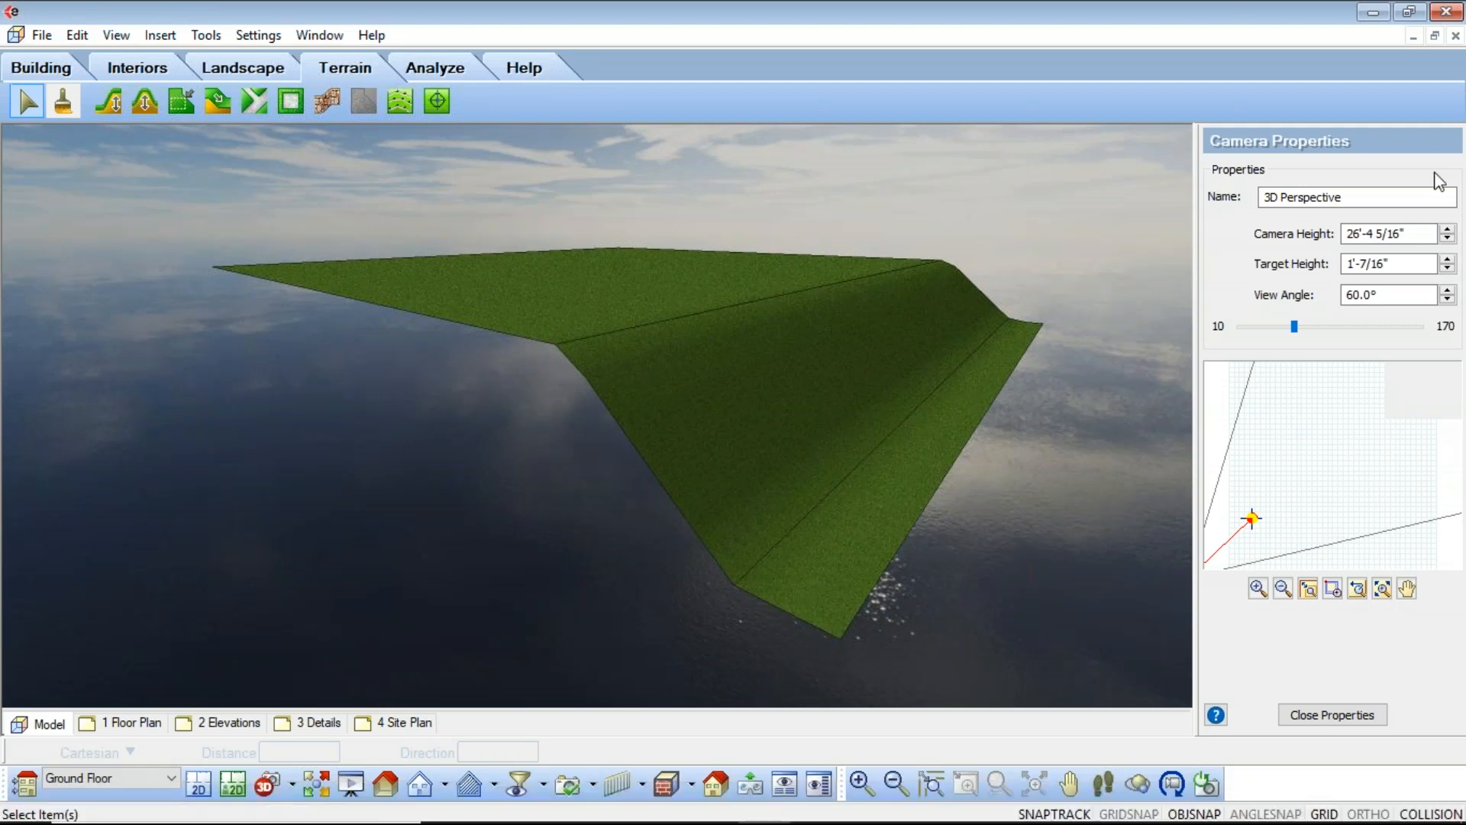
{"action": "left_click", "coordinate": [1454, 355]}
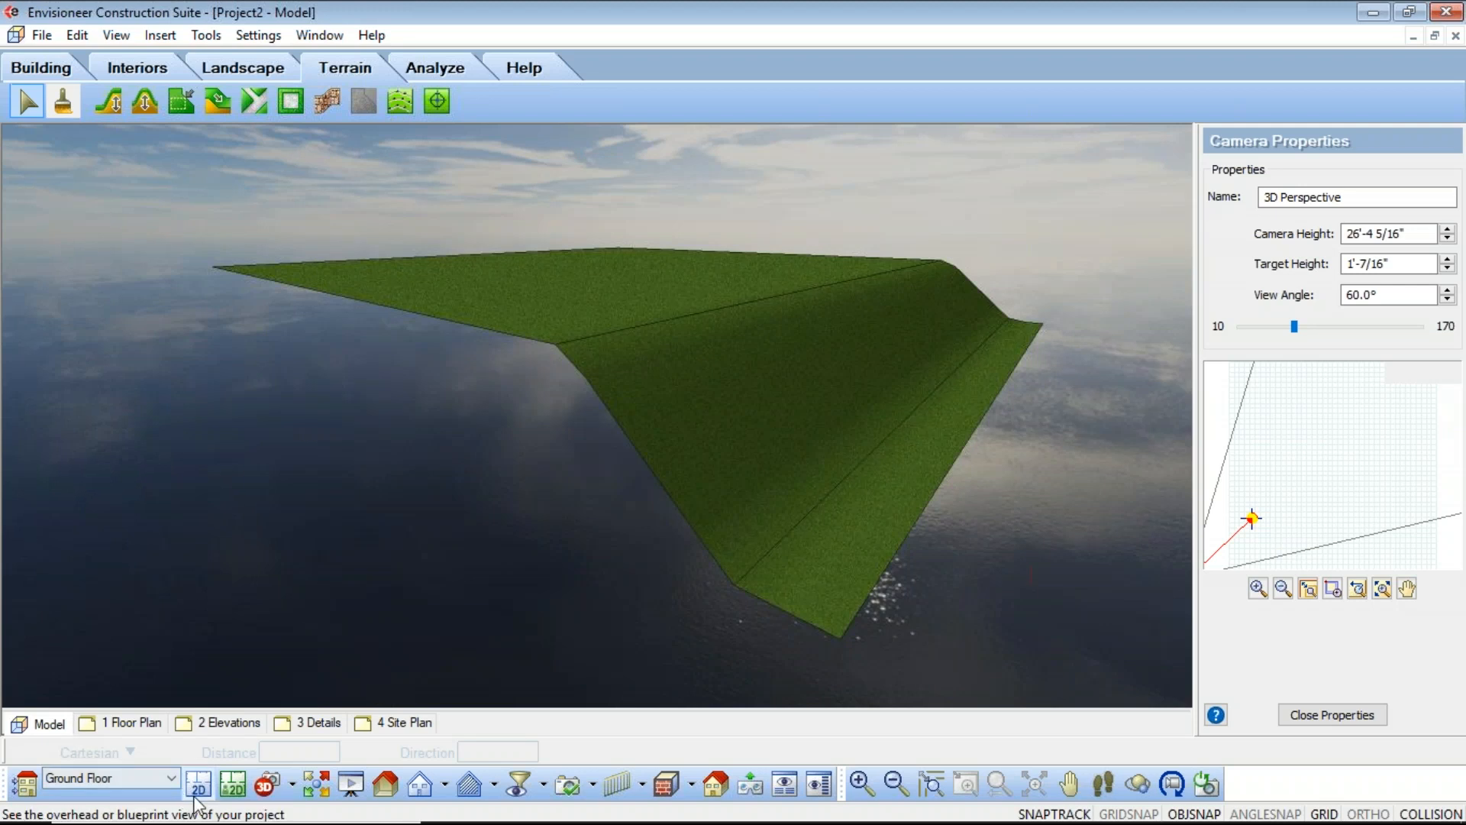
Return to the 2D plan view and delete the slope from the terrain
{"action": "left_click", "coordinate": [196, 788]}
{"action": "left_click", "coordinate": [779, 480]}
{"action": "key", "text": "Delete"}
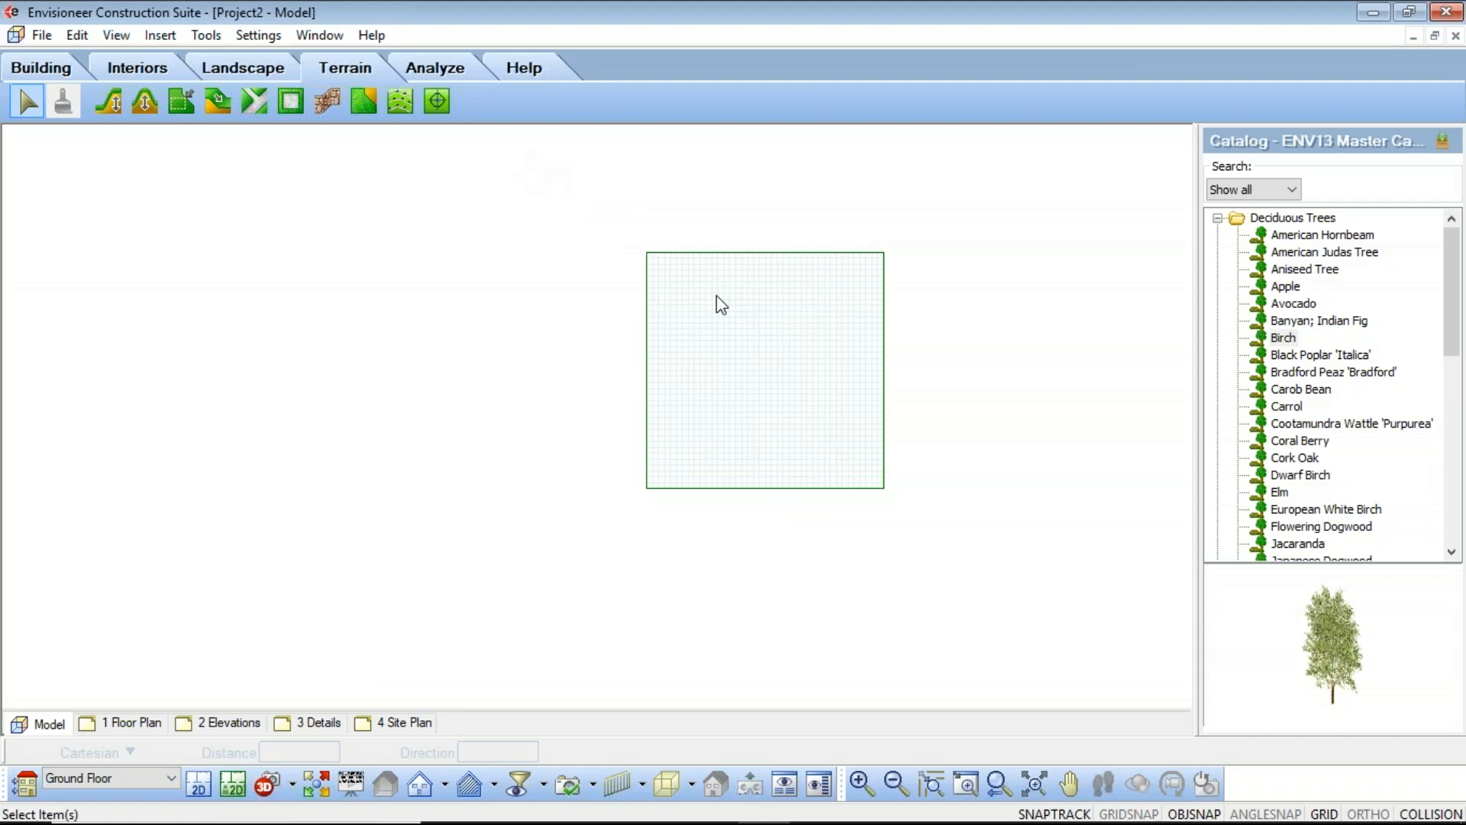
Draw a closed, irregular four-sided site boundary with a base height of 0" inside the terrain
{"action": "middle_click_drag", "start_coordinate": [835, 334], "coordinate": [442, 366]}
{"action": "scroll", "coordinate": [442, 366], "scroll_direction": "up", "scroll_amount": 2}
{"action": "scroll", "coordinate": [555, 318], "scroll_direction": "up", "scroll_amount": 2}
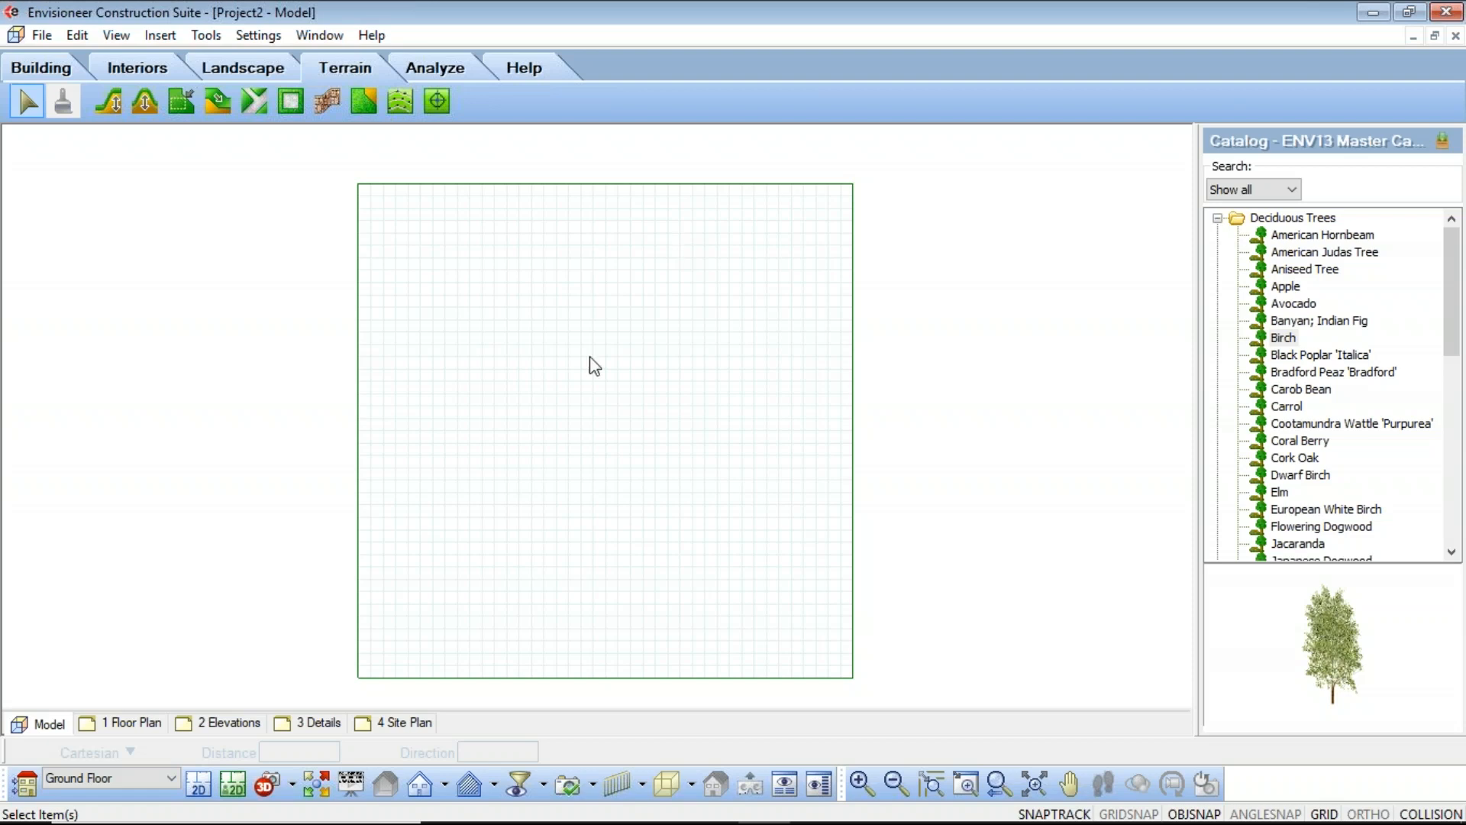
{"action": "left_click", "coordinate": [364, 101]}
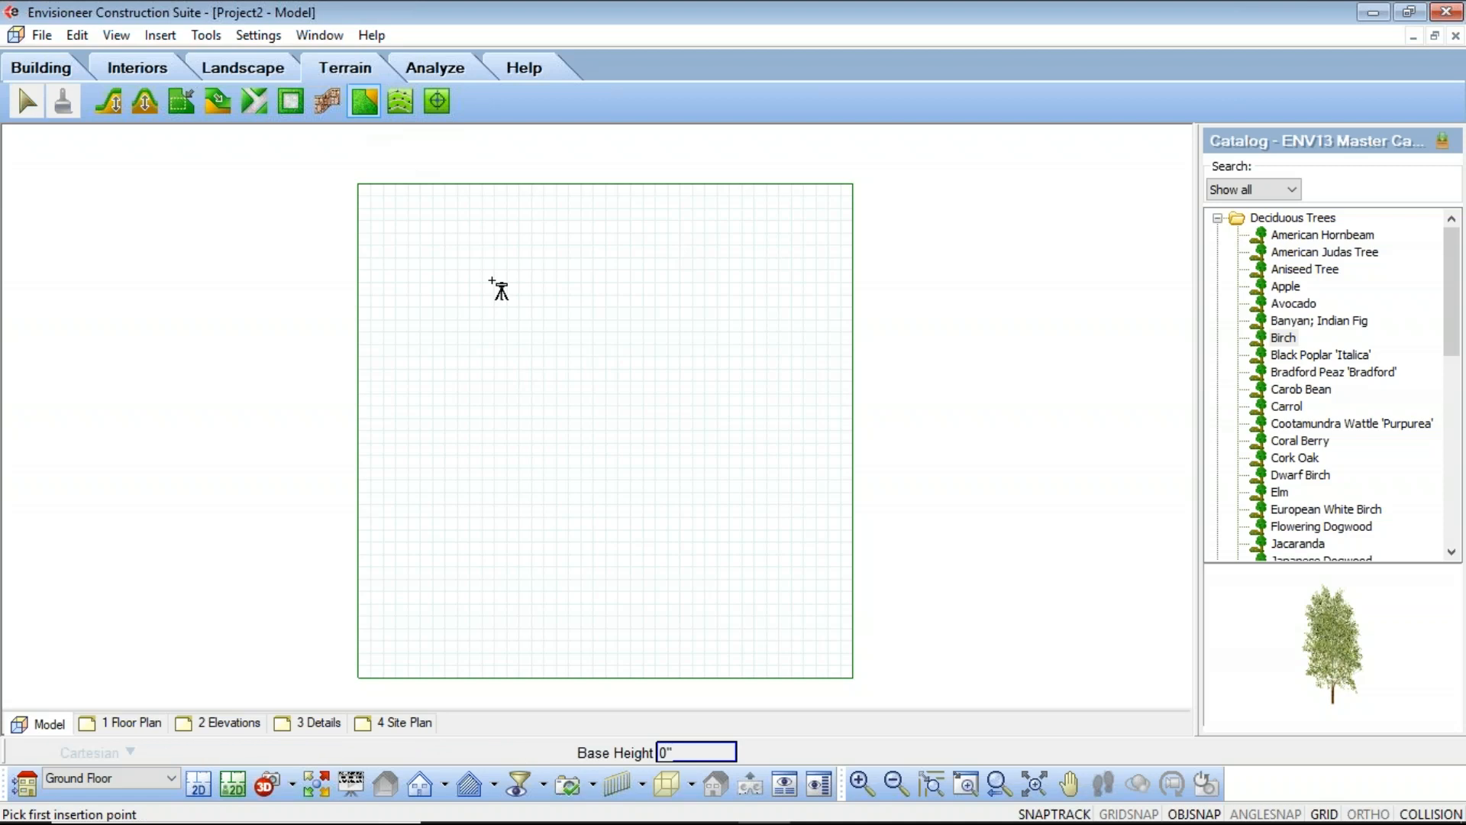
{"action": "left_click", "coordinate": [520, 344]}
{"action": "left_click", "coordinate": [622, 282]}
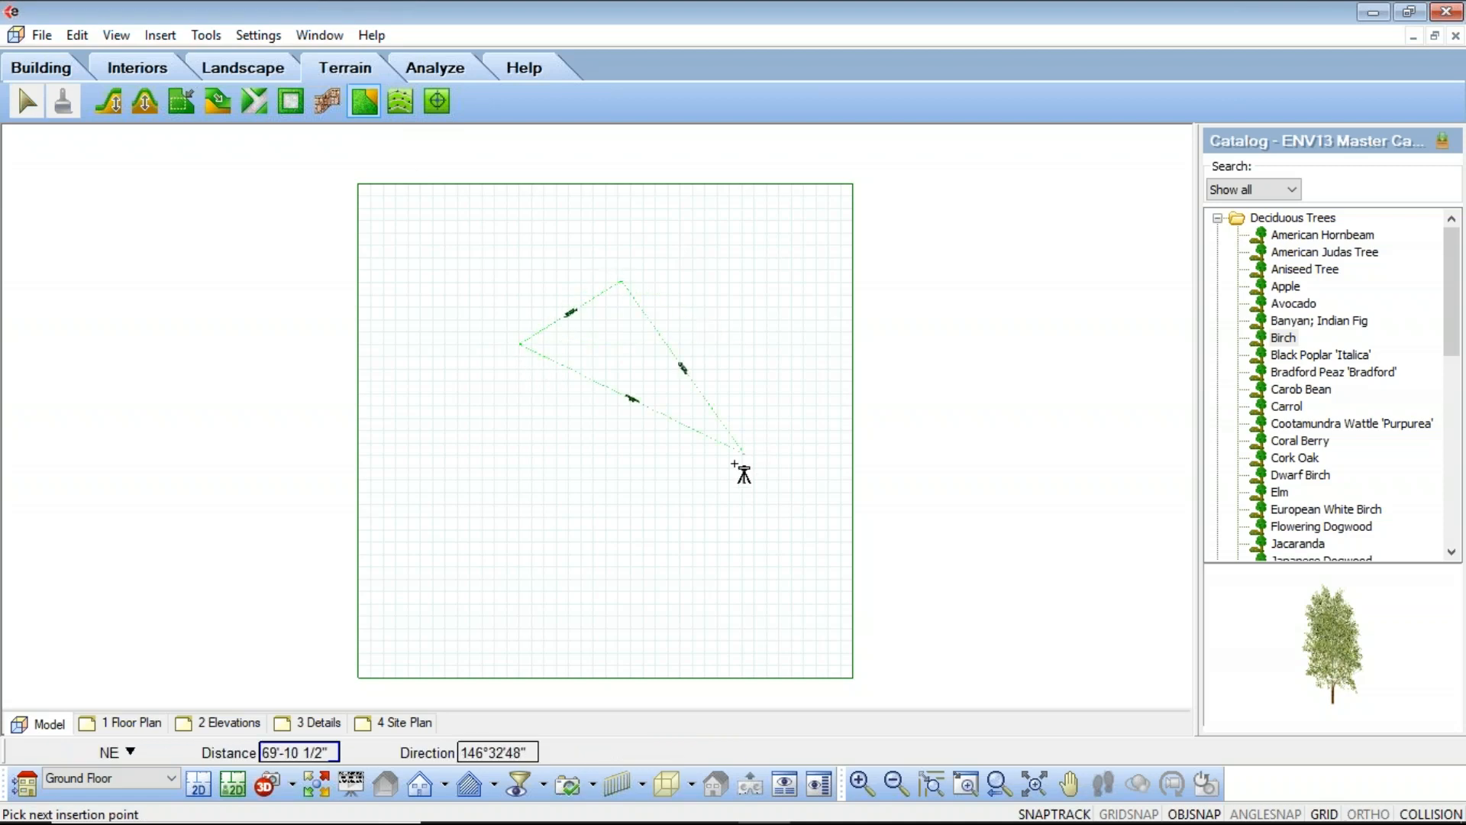
{"action": "left_click", "coordinate": [672, 500]}
{"action": "left_click", "coordinate": [501, 565]}
{"action": "right_click", "coordinate": [550, 522]}
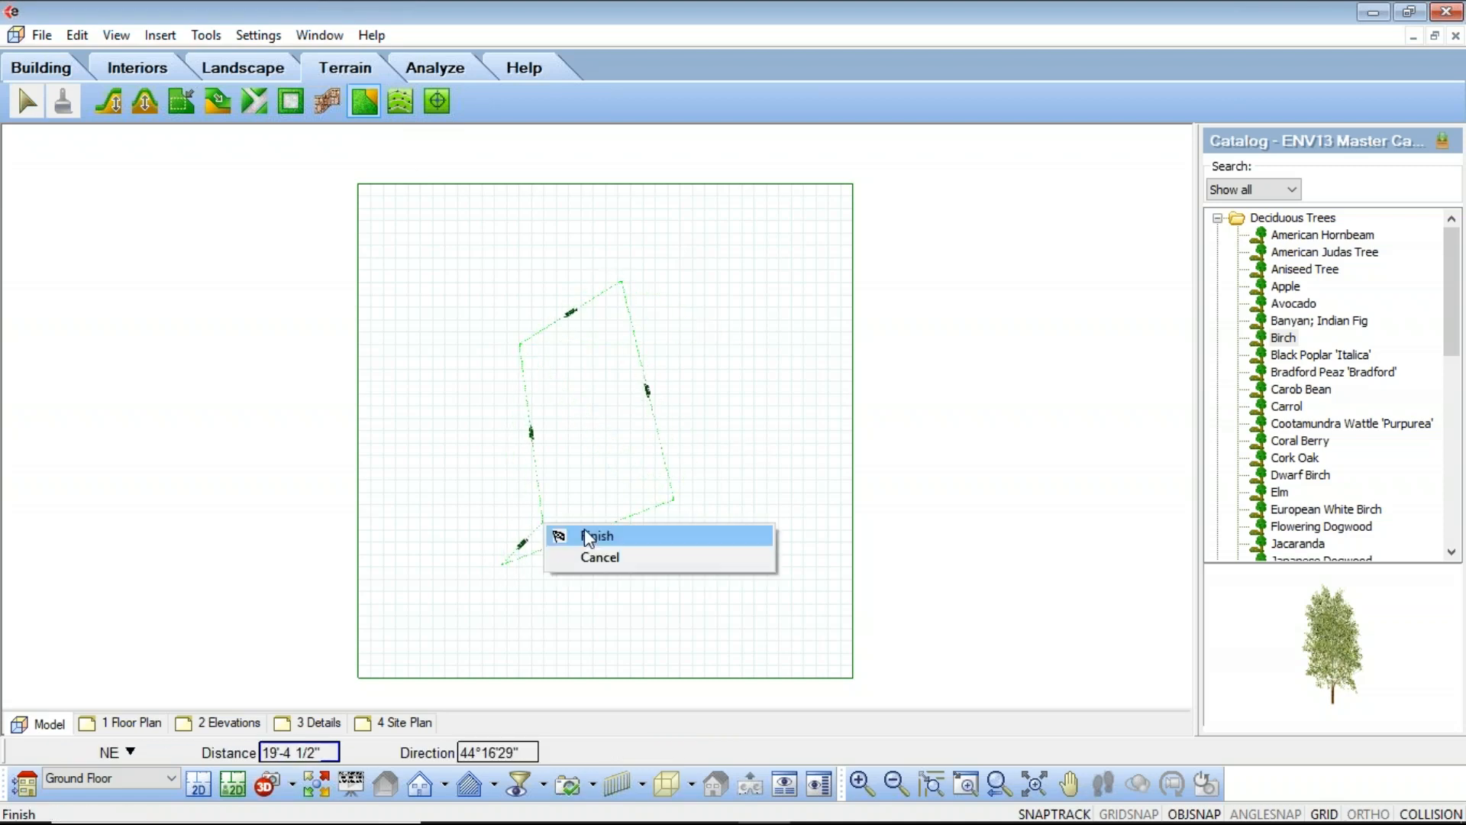
{"action": "left_click", "coordinate": [584, 528]}
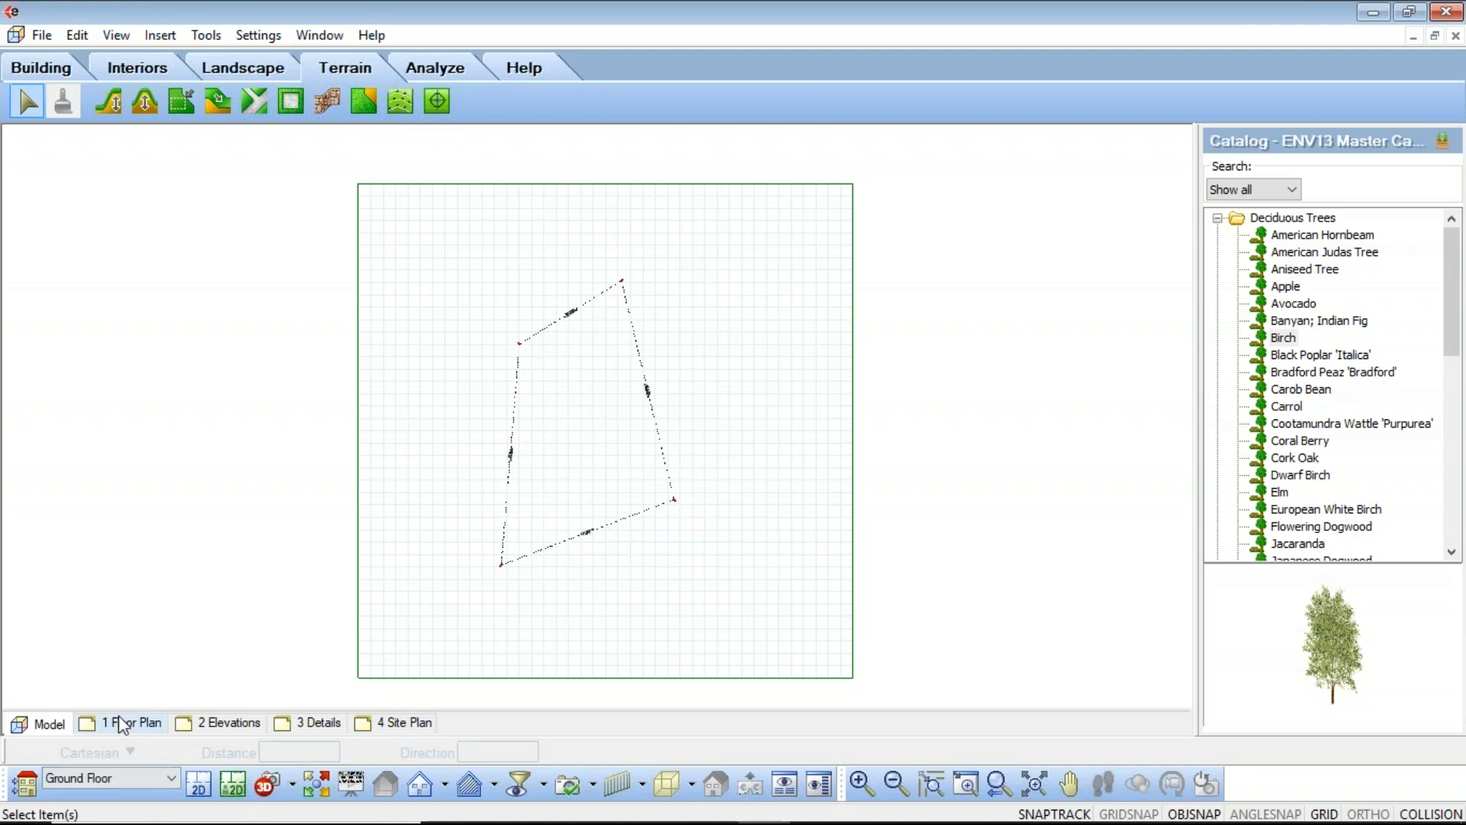
Open the 4 Site Plan sheet and begin inserting a new 2D view of the ground floor
{"action": "left_click", "coordinate": [394, 722]}
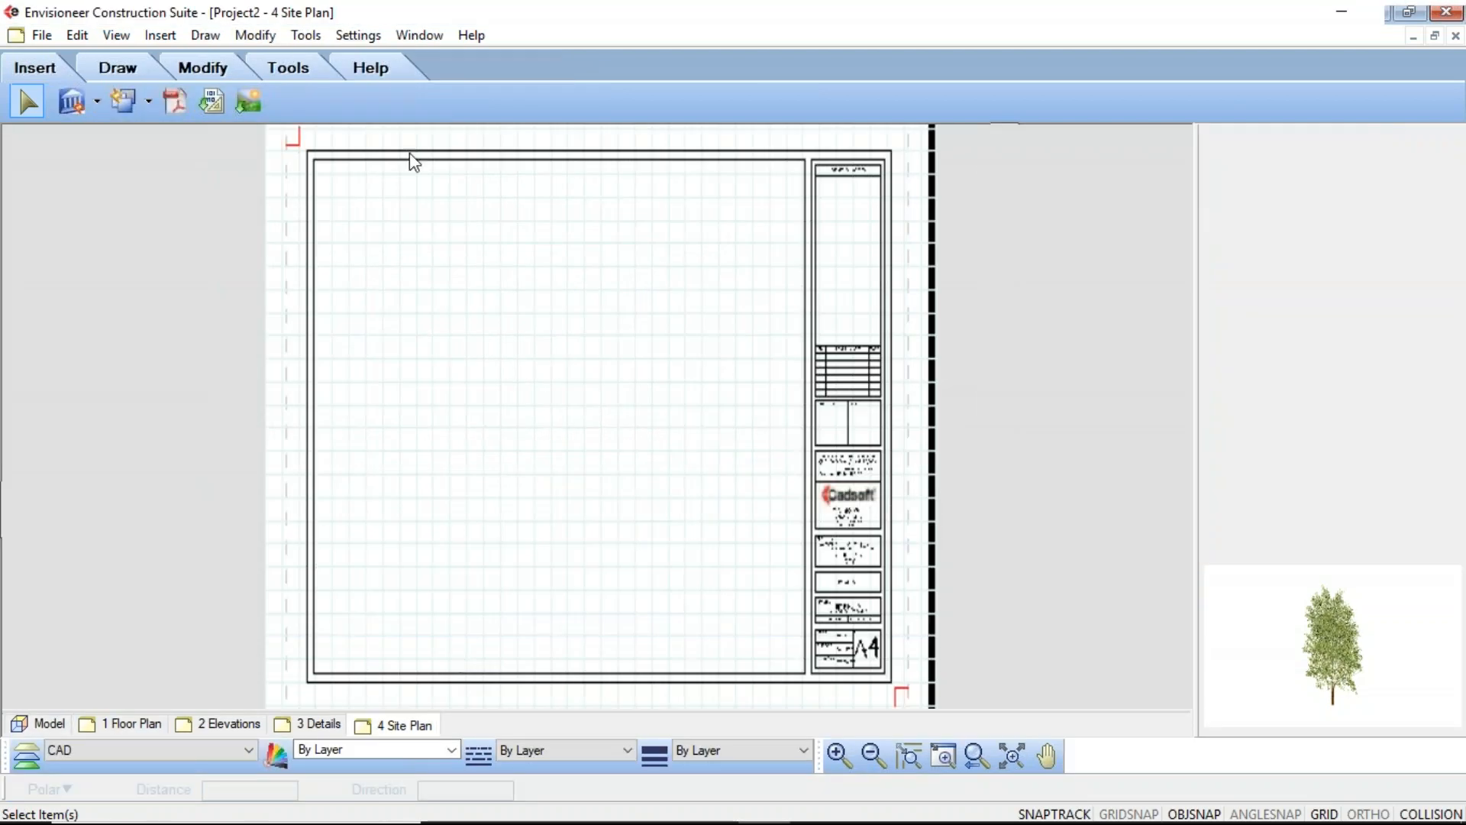
{"action": "left_click", "coordinate": [90, 106]}
{"action": "left_click", "coordinate": [87, 129]}
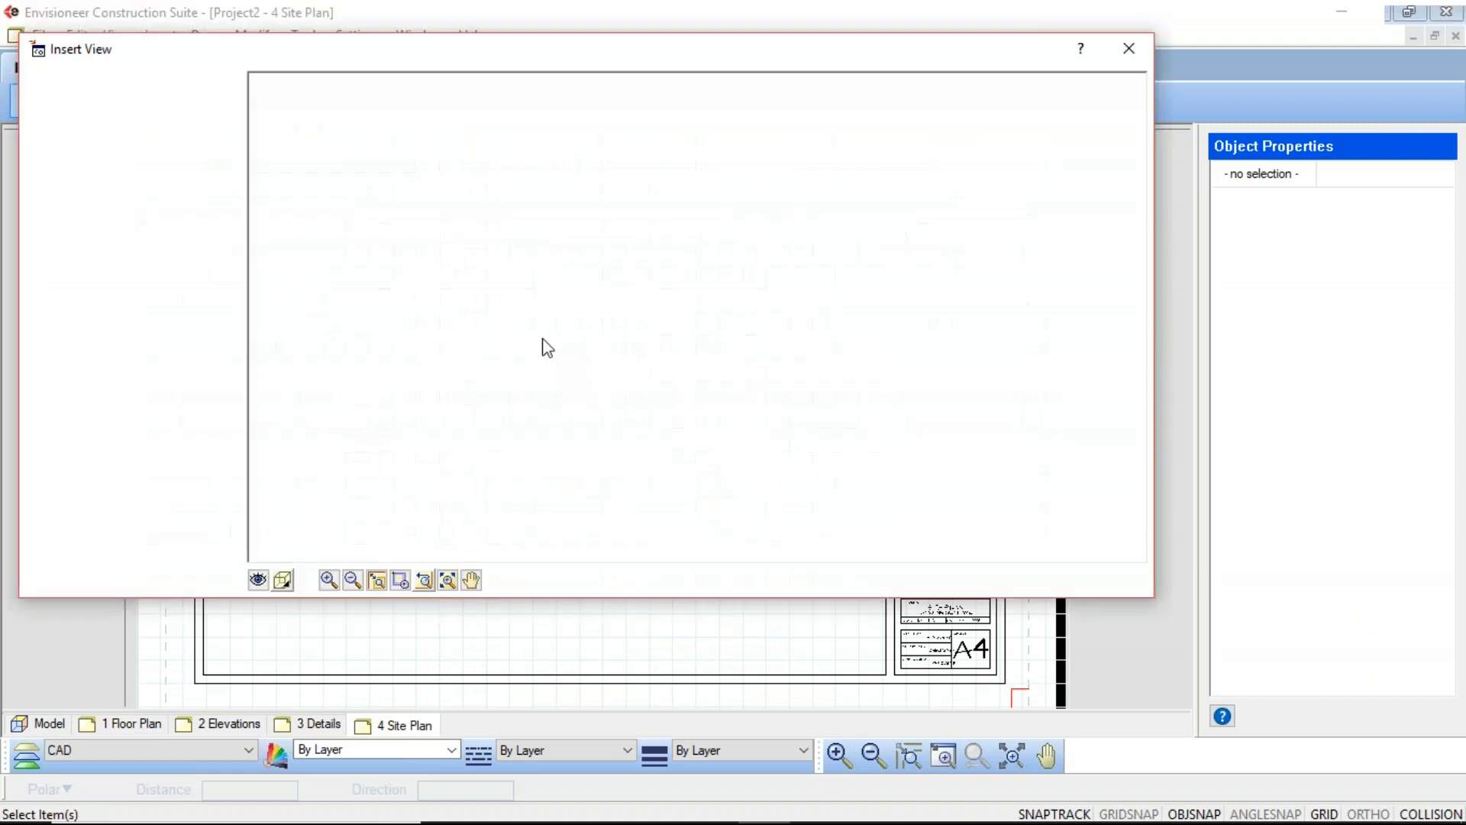
{"action": "scroll", "coordinate": [723, 318], "scroll_direction": "up", "scroll_amount": 2}
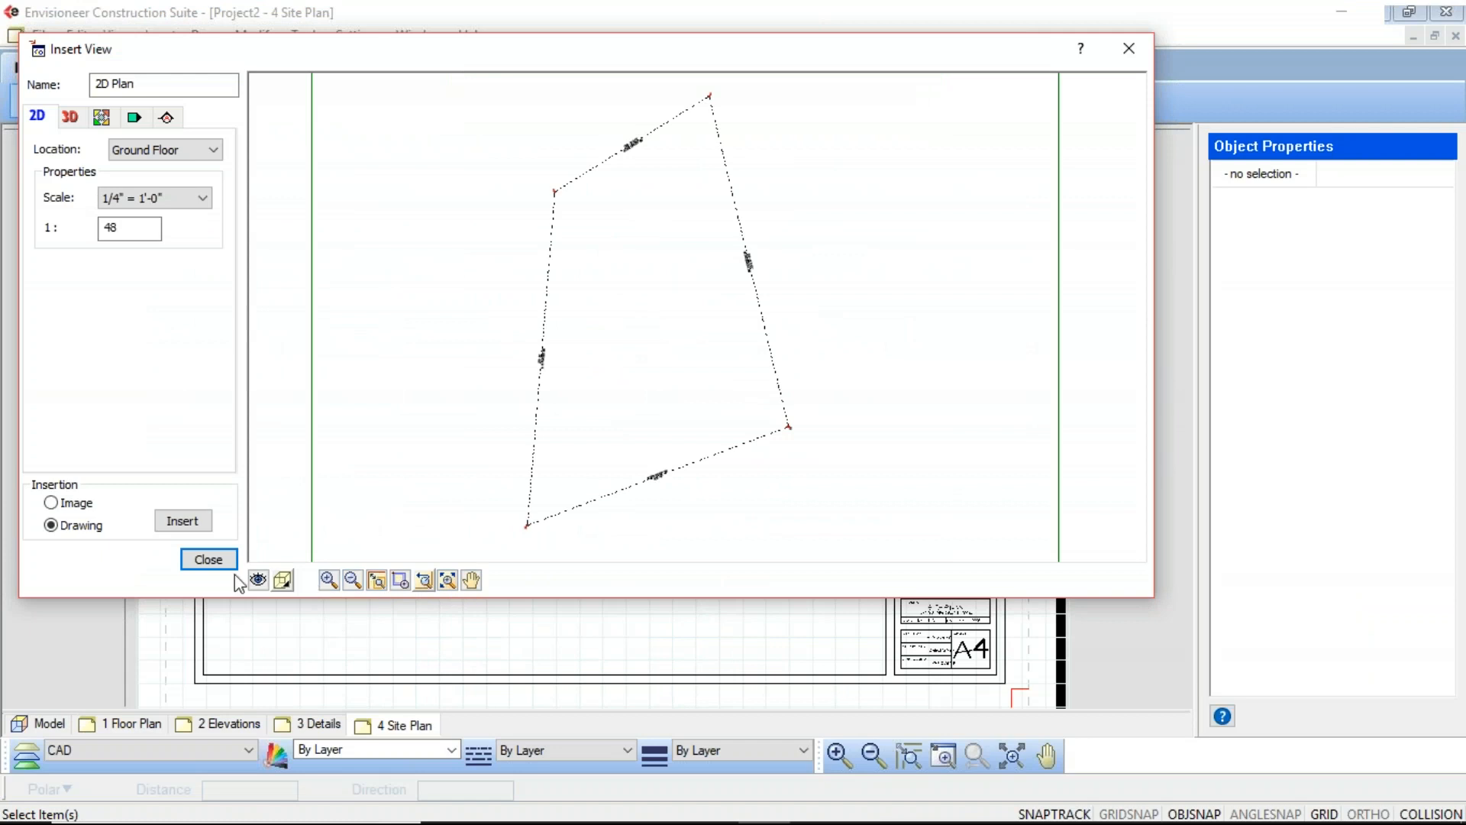
Hide the Terrain element in the 2D view and place it as a 1/4" = 1'-0" drawing centred on the sheet
{"action": "left_click", "coordinate": [257, 580]}
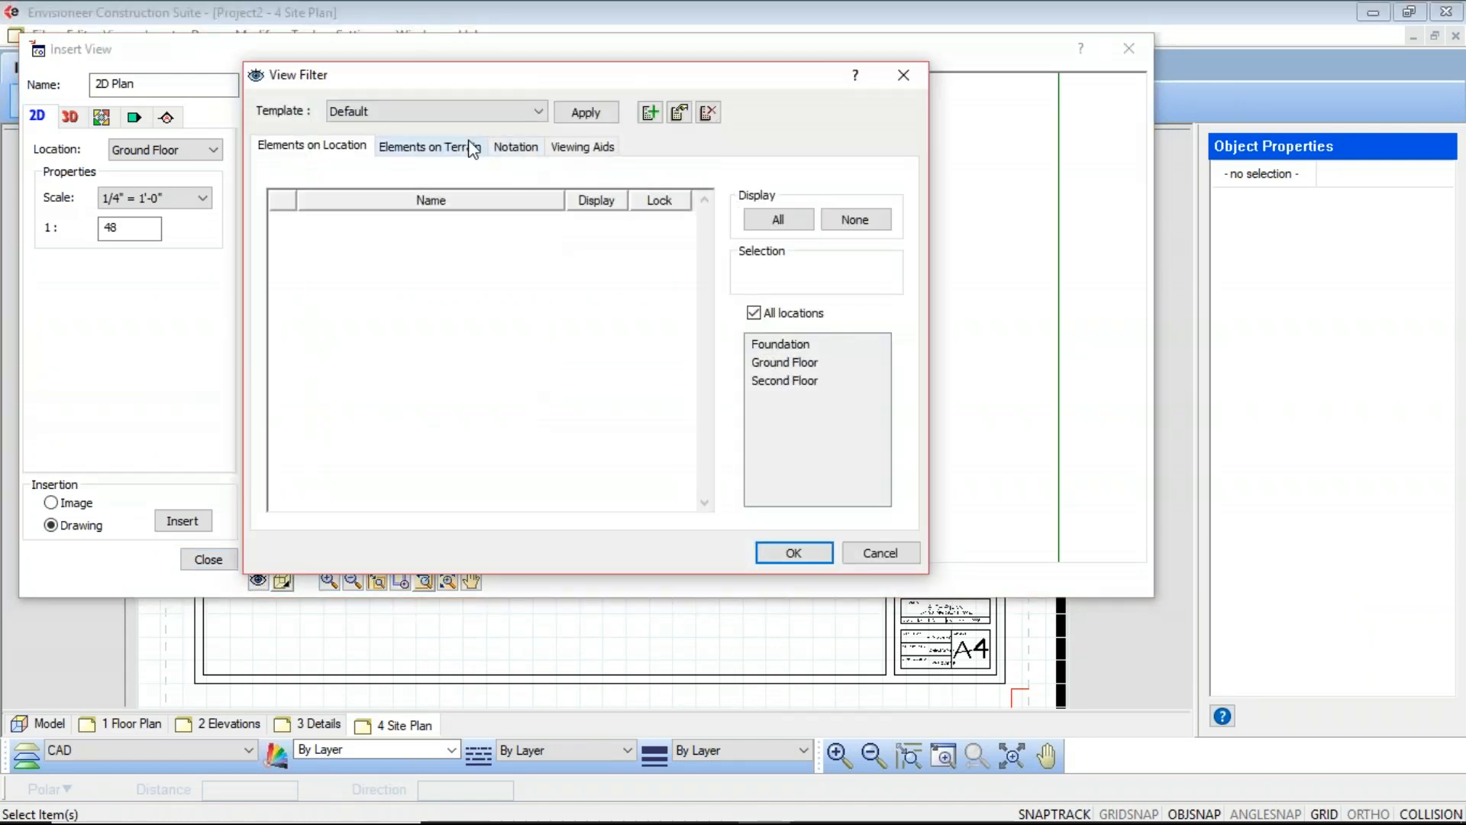
{"action": "left_click", "coordinate": [436, 146]}
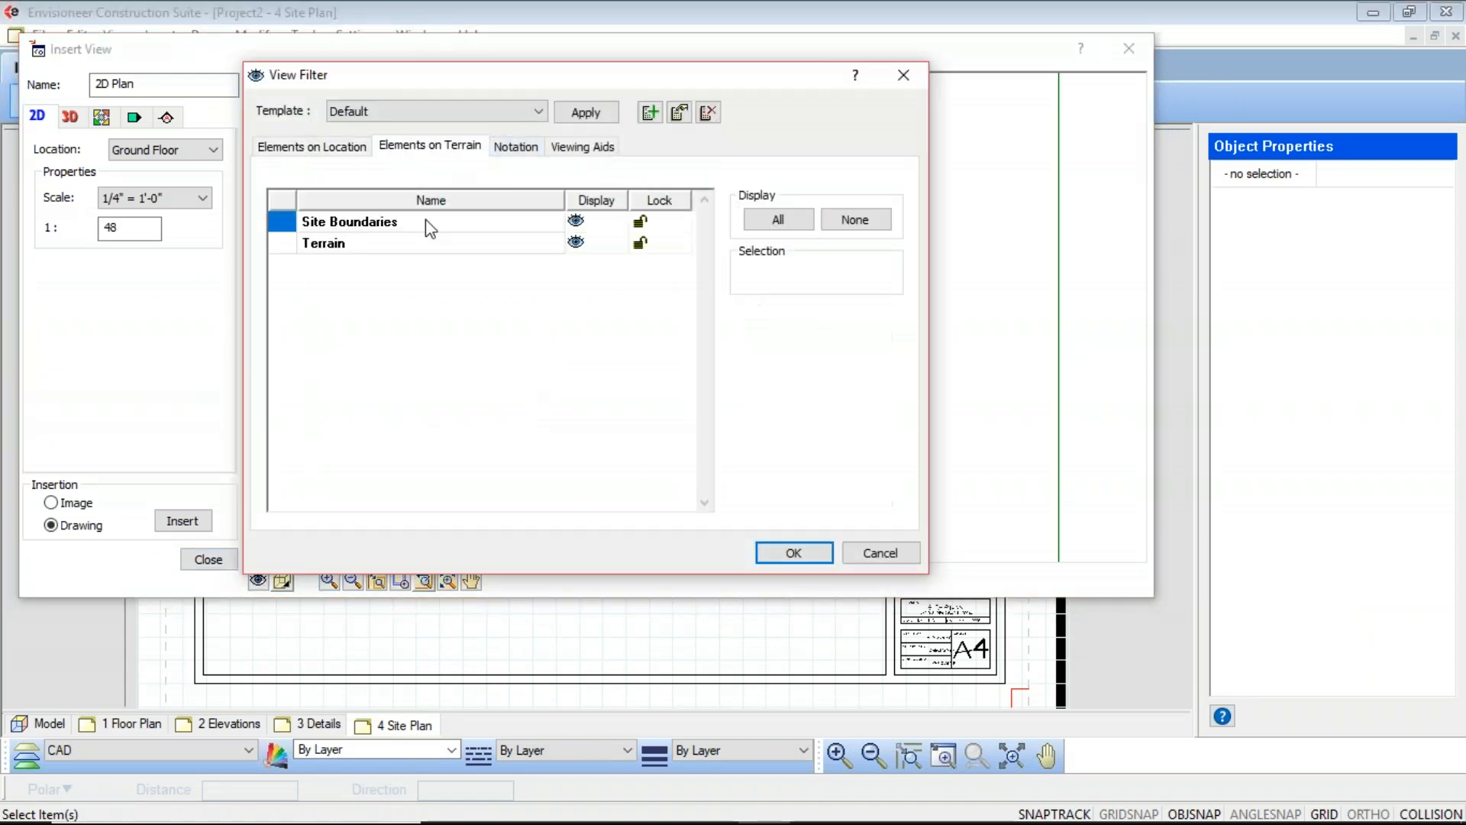
{"action": "left_click", "coordinate": [582, 245]}
{"action": "left_click", "coordinate": [794, 553]}
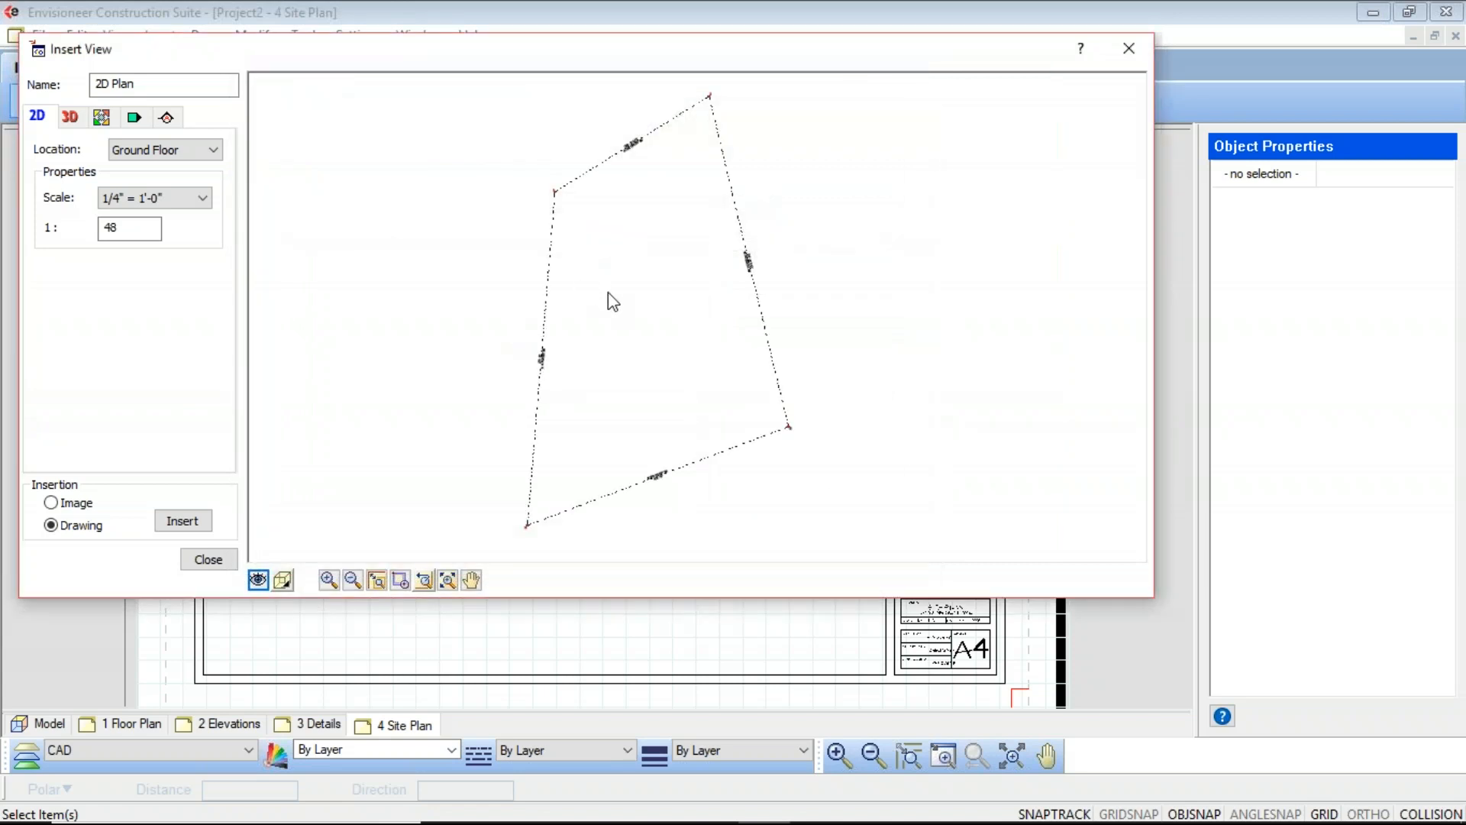
{"action": "left_click", "coordinate": [184, 521]}
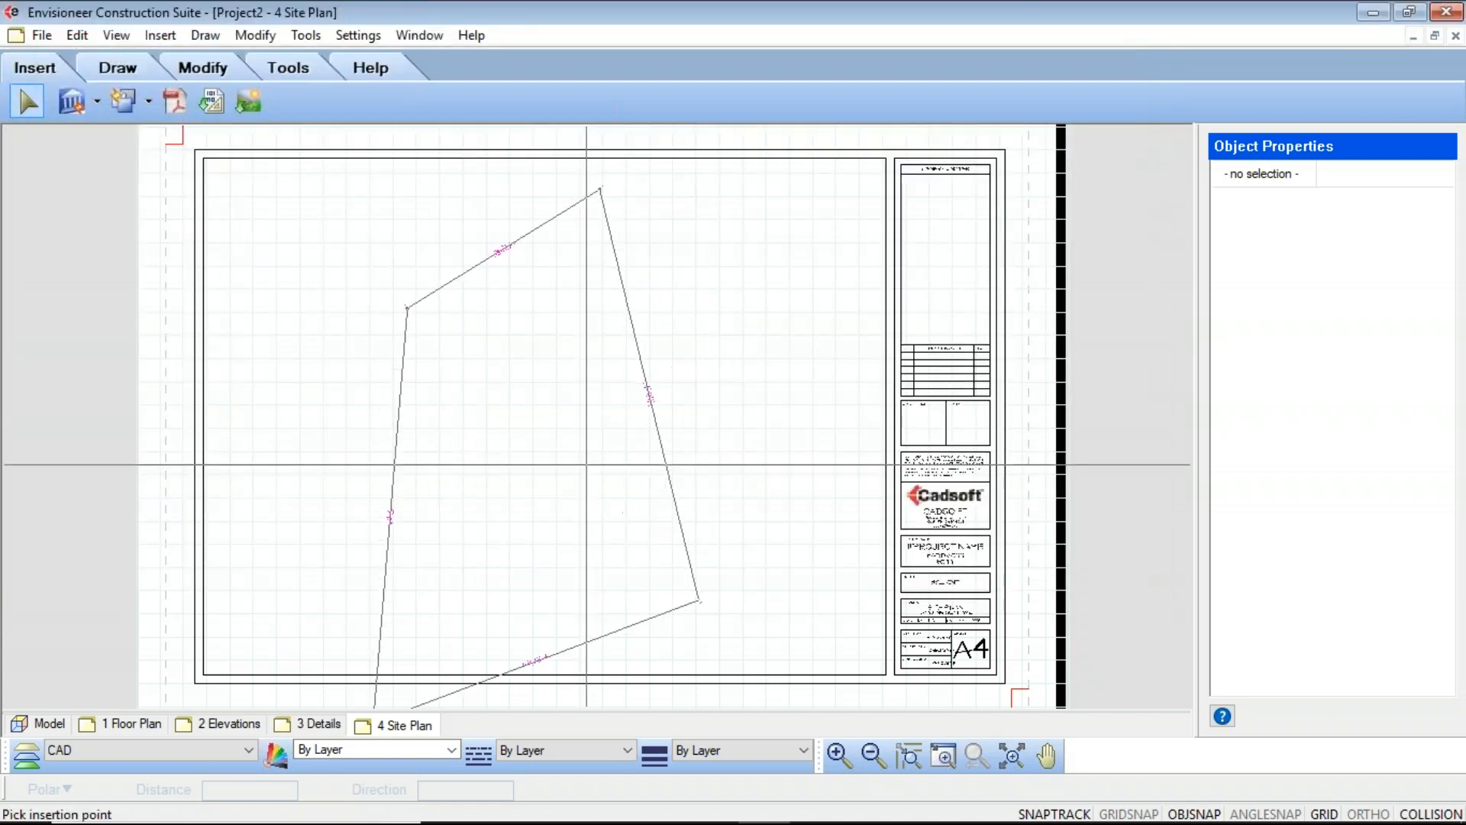
{"action": "left_click", "coordinate": [566, 407]}
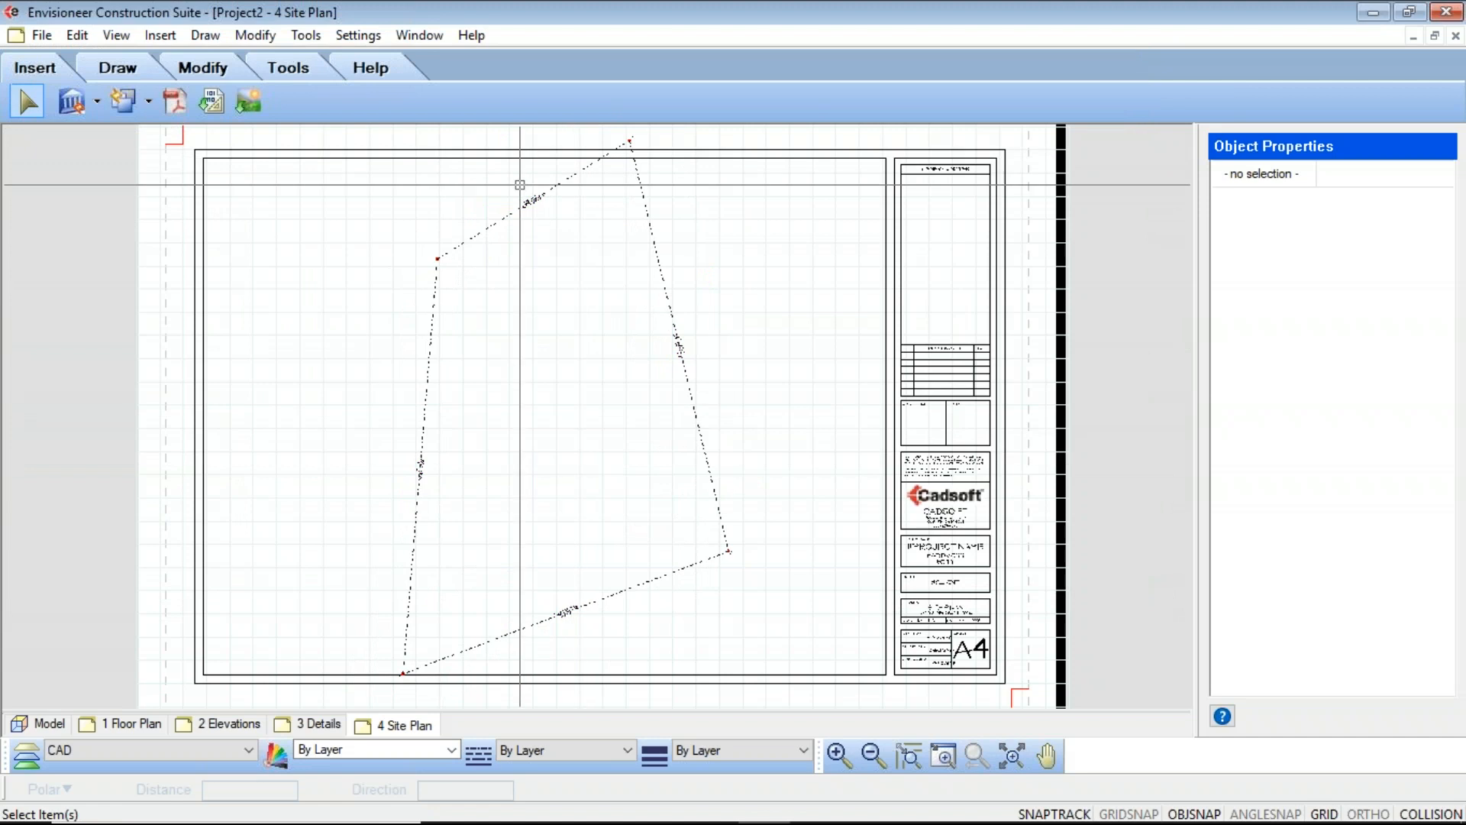
Select the inserted 2D Plan block and open its definition for editing
{"action": "scroll", "coordinate": [531, 200], "scroll_direction": "up", "scroll_amount": 5}
{"action": "scroll", "coordinate": [547, 217], "scroll_direction": "up", "scroll_amount": 2}
{"action": "left_click", "coordinate": [572, 170]}
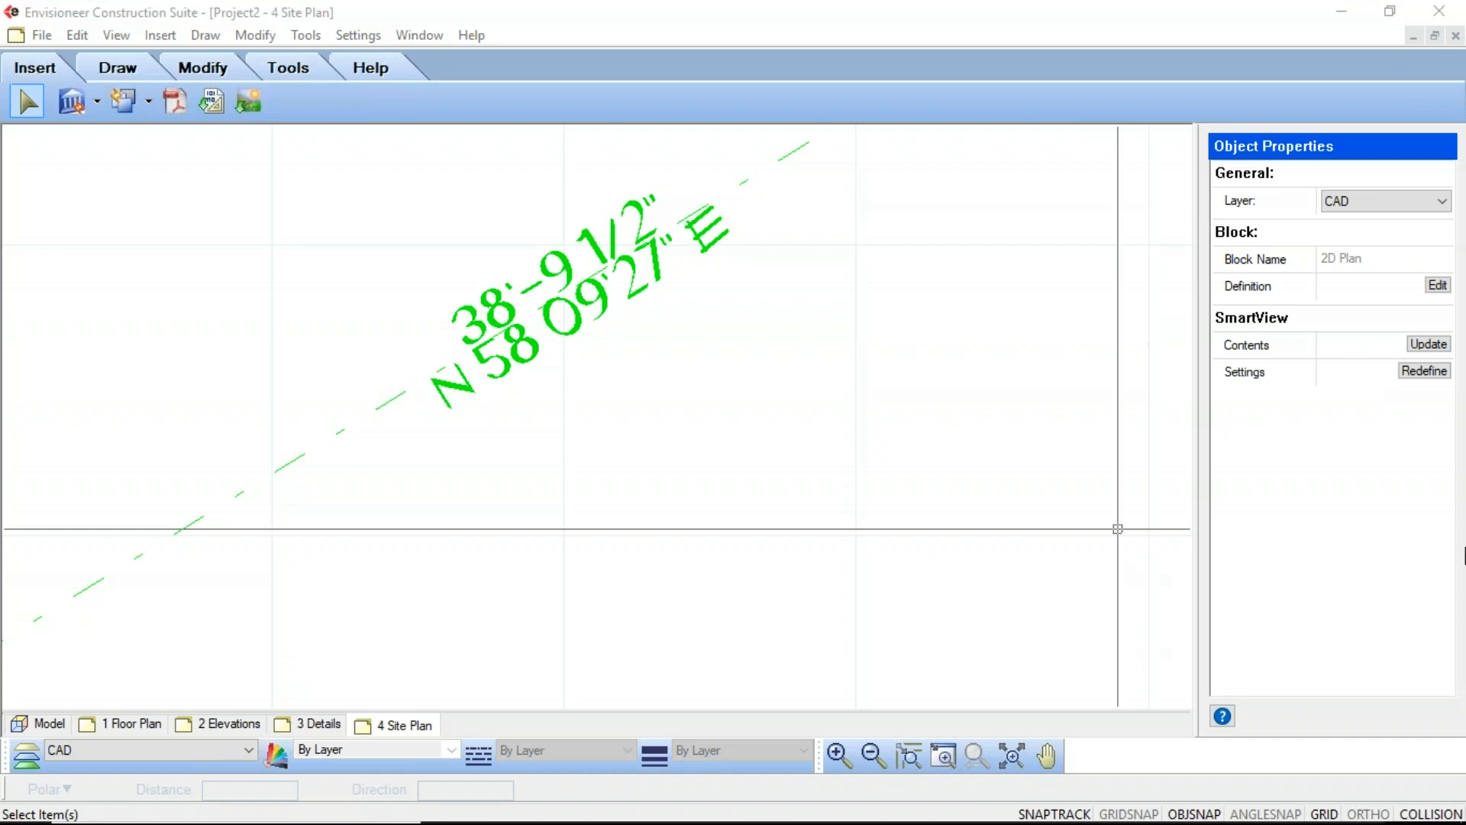
{"action": "left_click", "coordinate": [1441, 284]}
Open the length and bearing labels on the northwest boundary line in the text editor, cancelling each without changes
{"action": "double_click", "coordinate": [484, 284]}
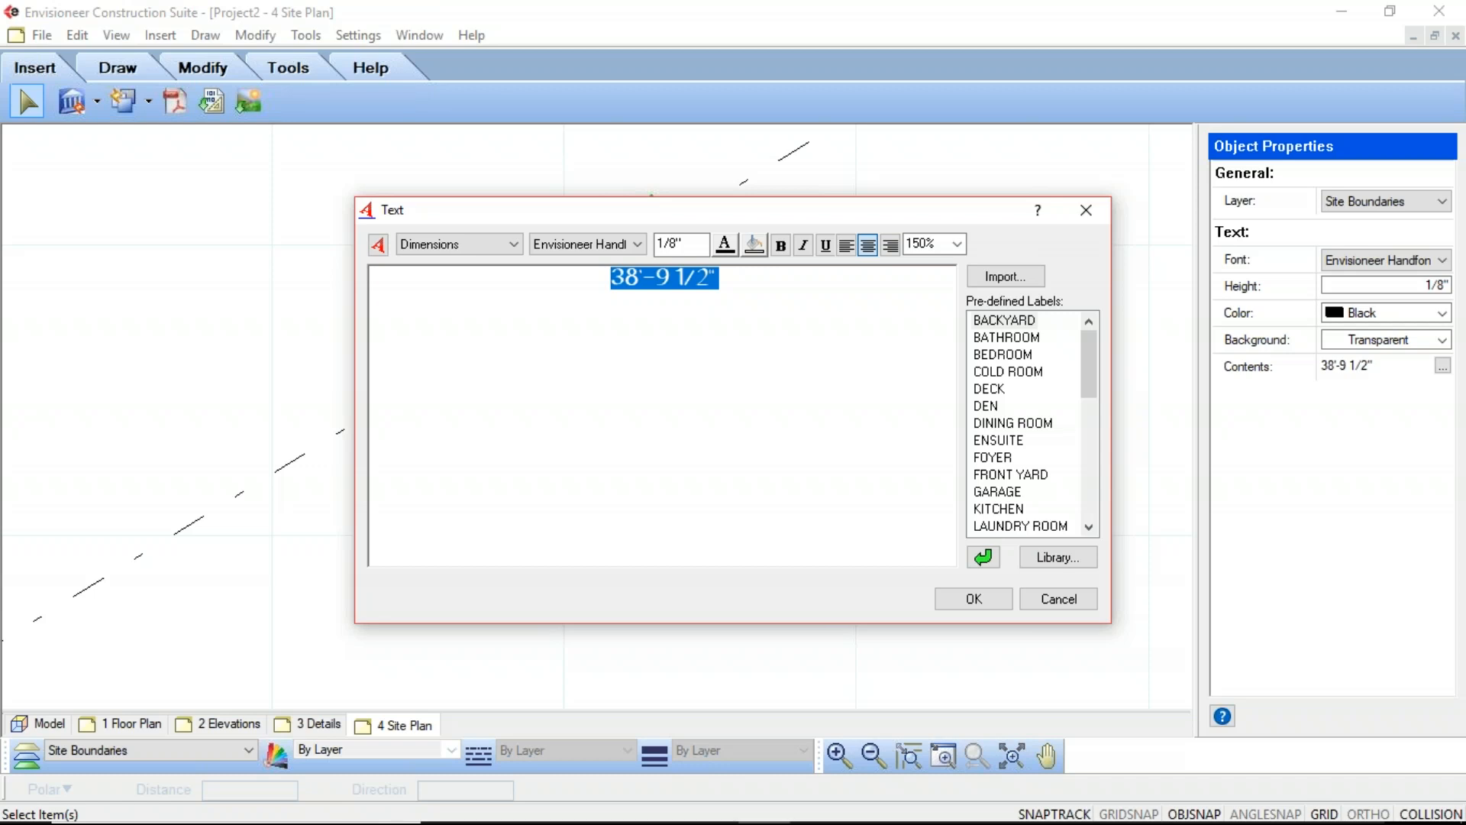
{"action": "left_click", "coordinate": [1077, 604]}
{"action": "left_click", "coordinate": [527, 353]}
{"action": "double_click", "coordinate": [527, 353]}
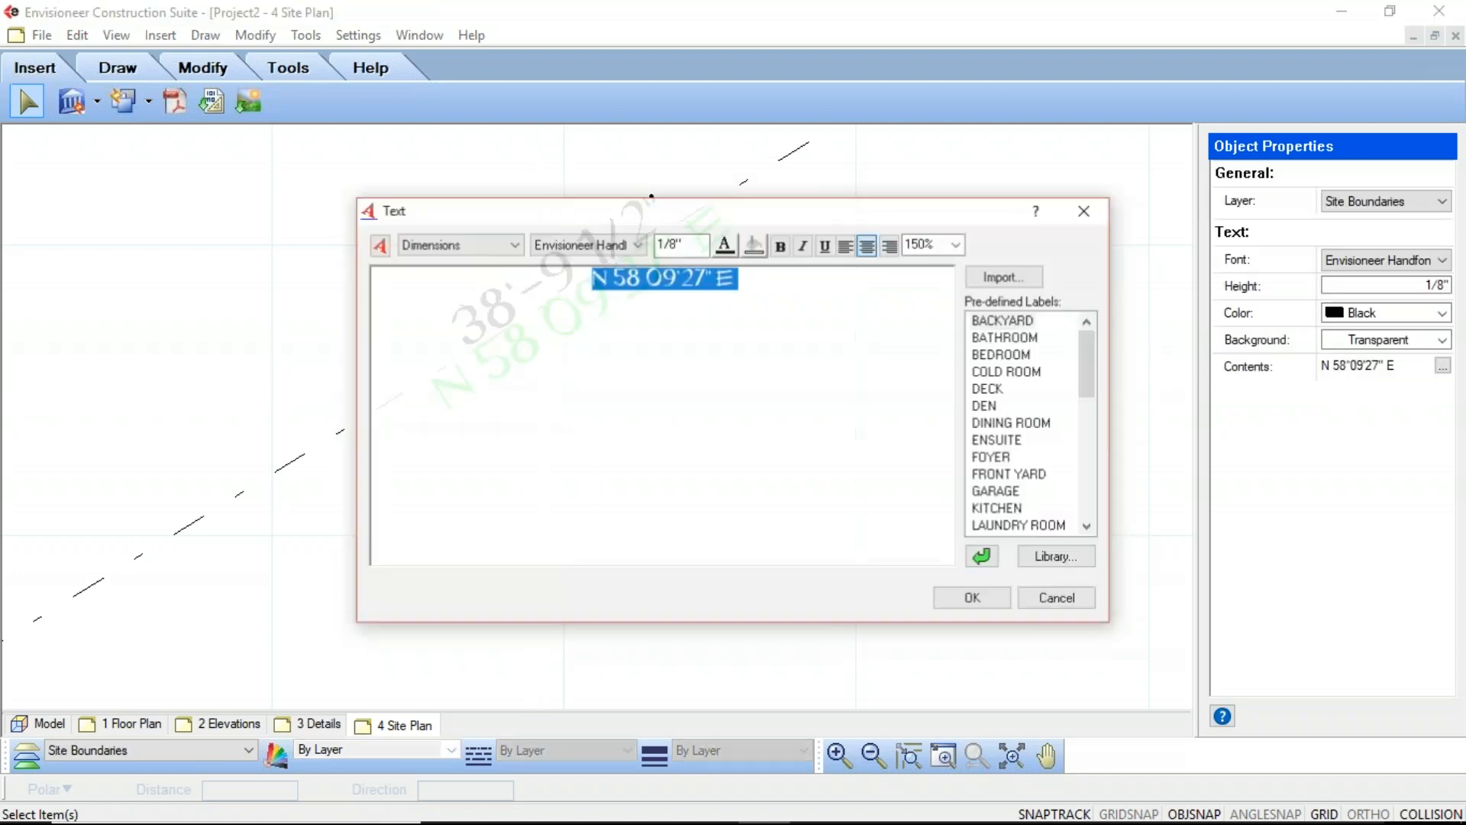
{"action": "left_click", "coordinate": [1054, 599]}
{"action": "scroll", "coordinate": [641, 499], "scroll_direction": "down", "scroll_amount": 4}
{"action": "middle_click_drag", "start_coordinate": [788, 579], "coordinate": [780, 401]}
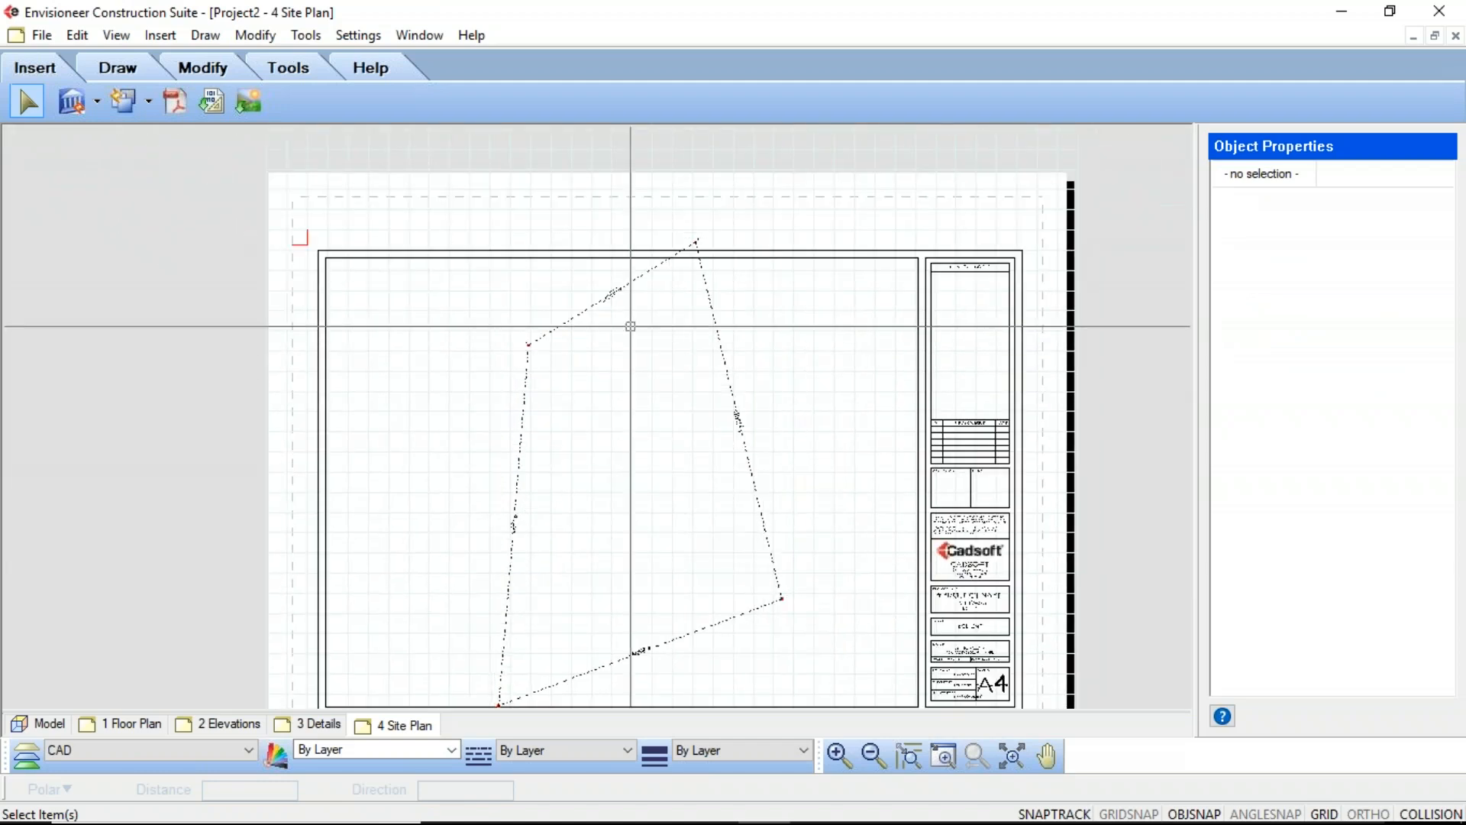
{"action": "scroll", "coordinate": [622, 390], "scroll_direction": "down", "scroll_amount": 3}
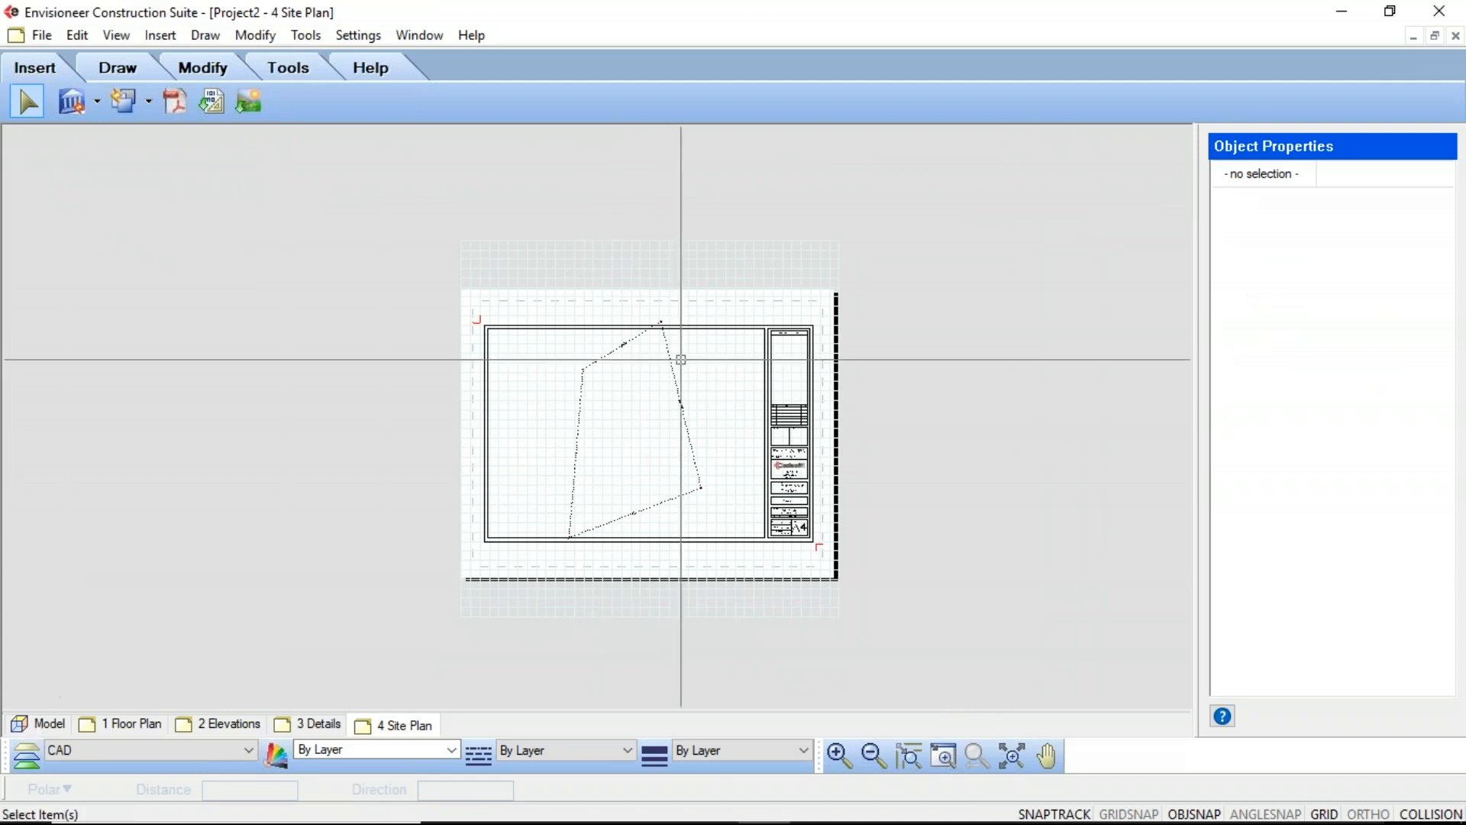
{"action": "scroll", "coordinate": [599, 337], "scroll_direction": "up", "scroll_amount": 8}
{"action": "scroll", "coordinate": [550, 265], "scroll_direction": "down", "scroll_amount": 7}
{"action": "scroll", "coordinate": [576, 254], "scroll_direction": "down", "scroll_amount": 5}
{"action": "scroll", "coordinate": [575, 268], "scroll_direction": "up", "scroll_amount": 2}
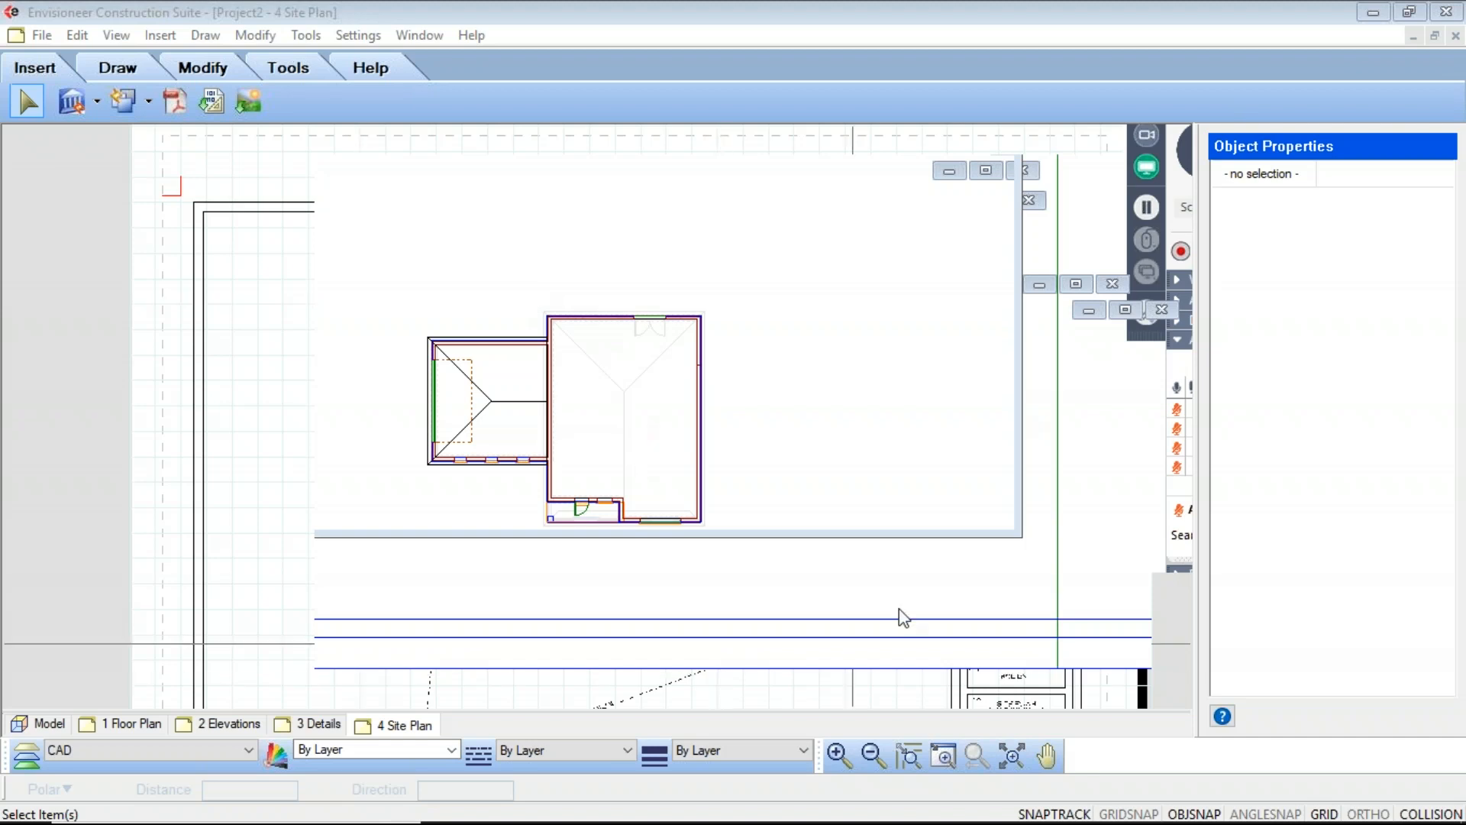
Return to the model and delete the site boundary from the terrain
{"action": "left_click", "coordinate": [38, 723]}
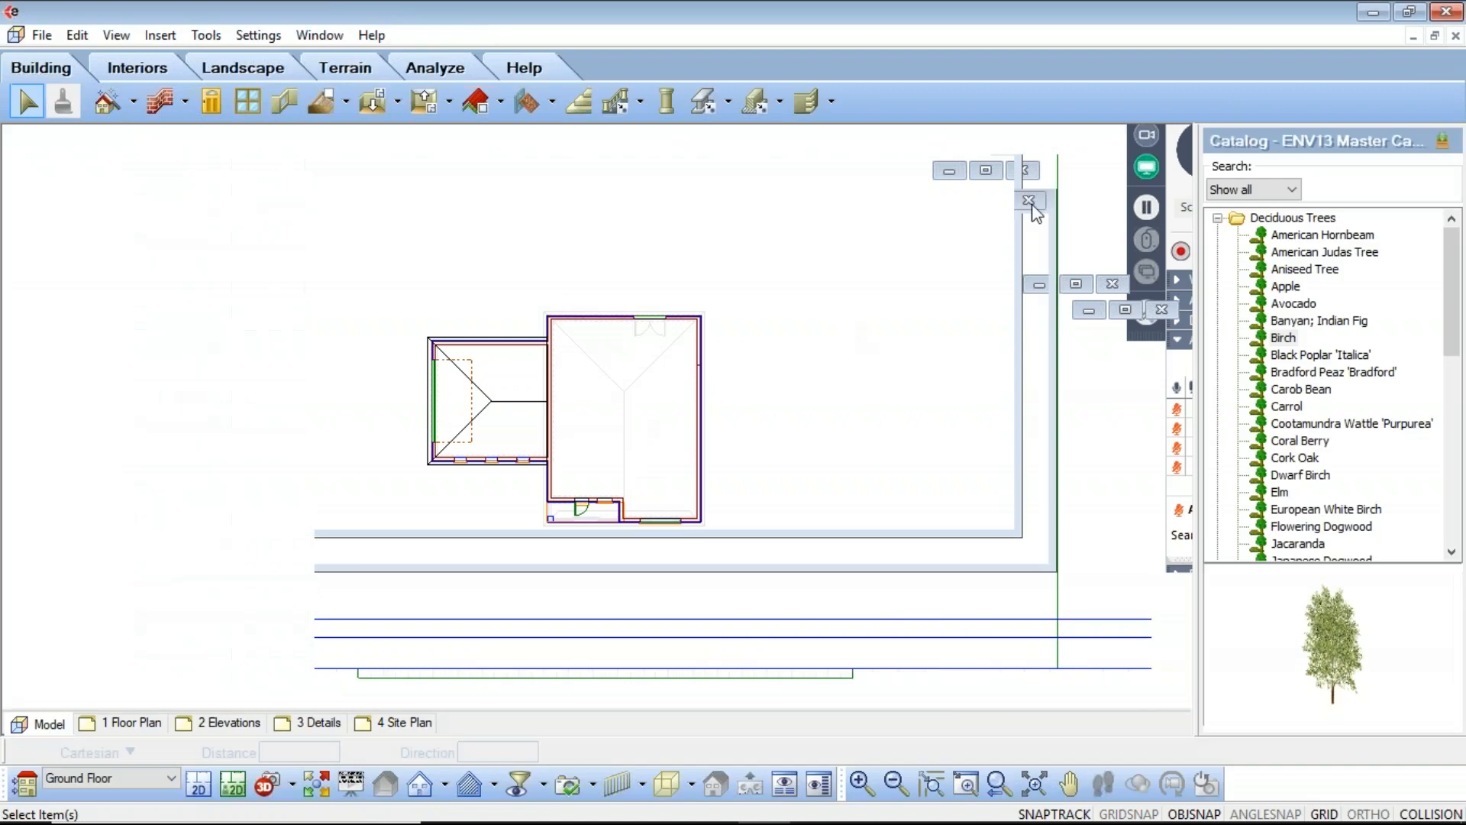
{"action": "left_click", "coordinate": [646, 386]}
{"action": "key", "text": "Delete"}
{"action": "scroll", "coordinate": [651, 474], "scroll_direction": "down", "scroll_amount": 2}
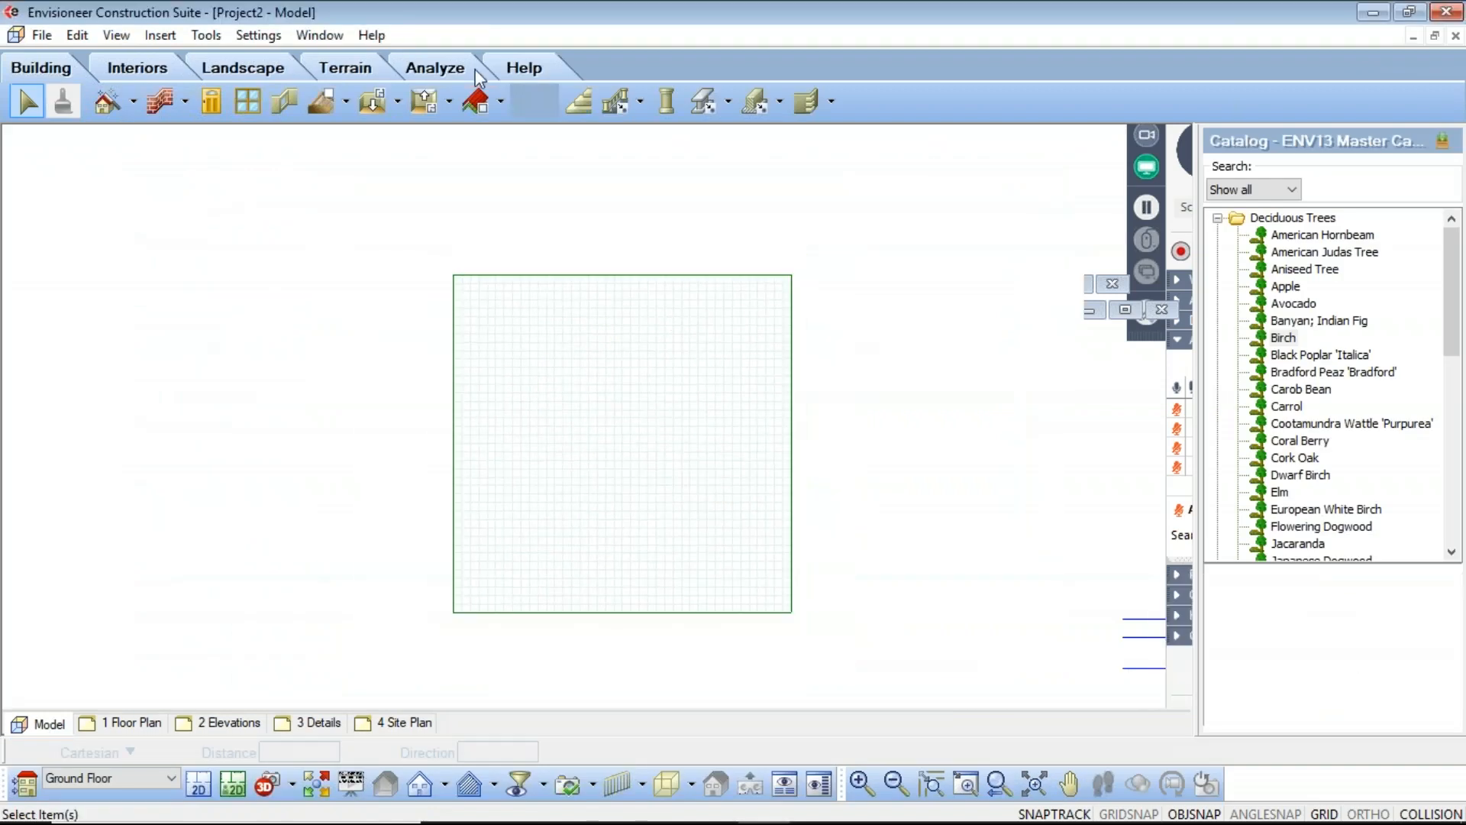
Add a hill 10' high at the middle of the terrain's south edge and delete it again
{"action": "left_click", "coordinate": [263, 75]}
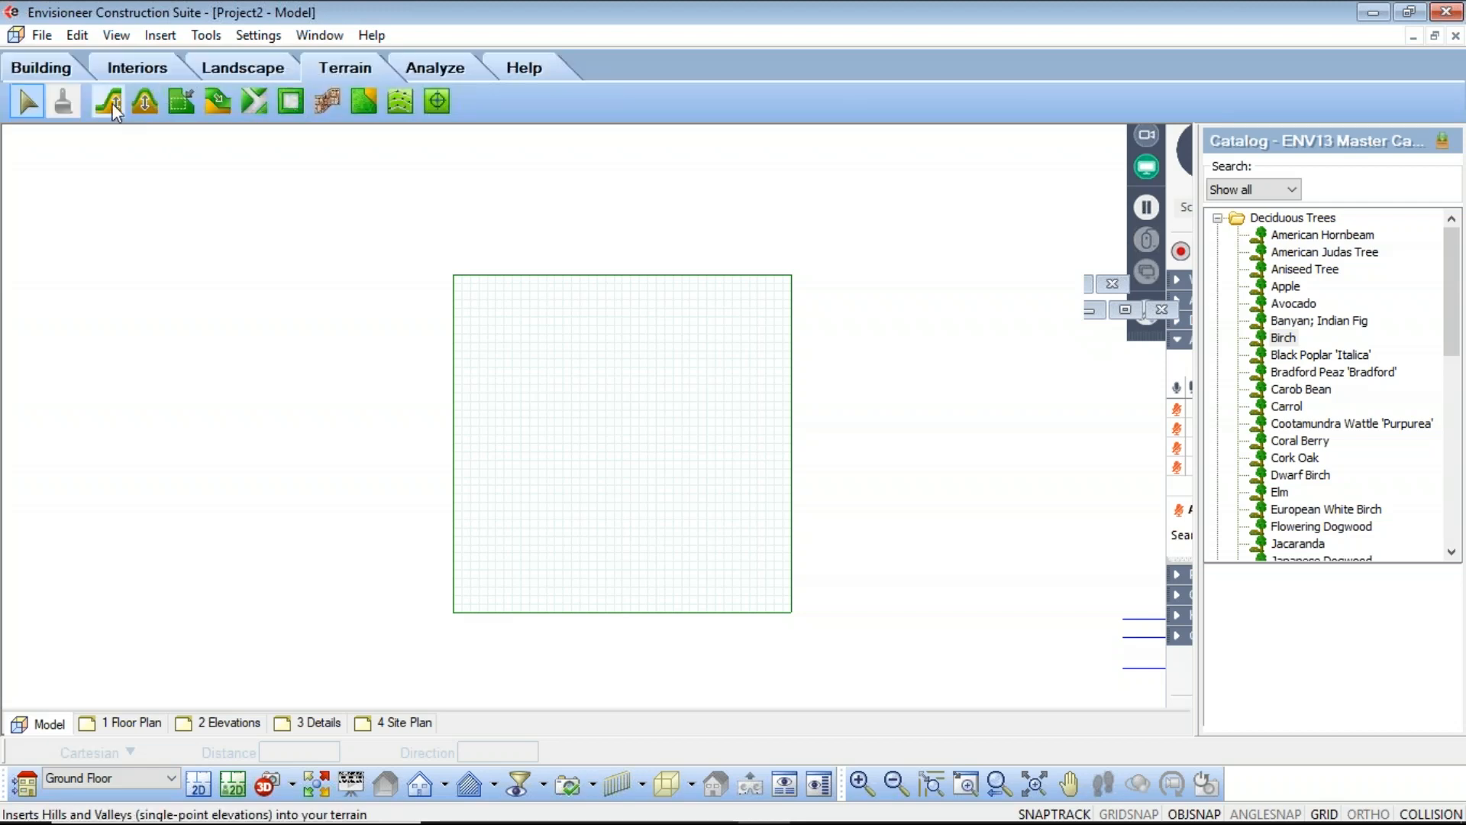
{"action": "left_click", "coordinate": [145, 101]}
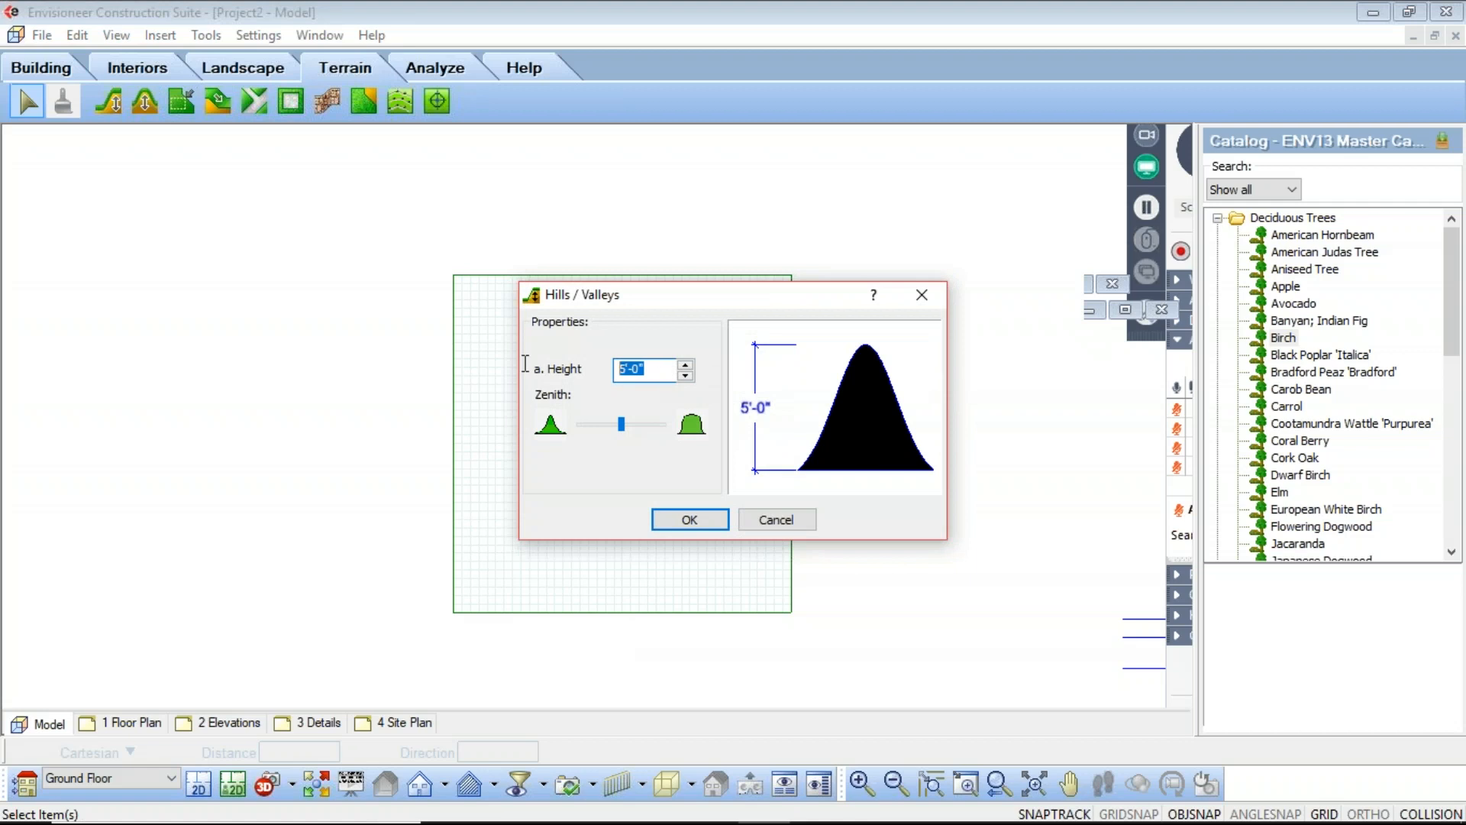
{"action": "type", "text": "10"}
{"action": "left_click", "coordinate": [706, 522]}
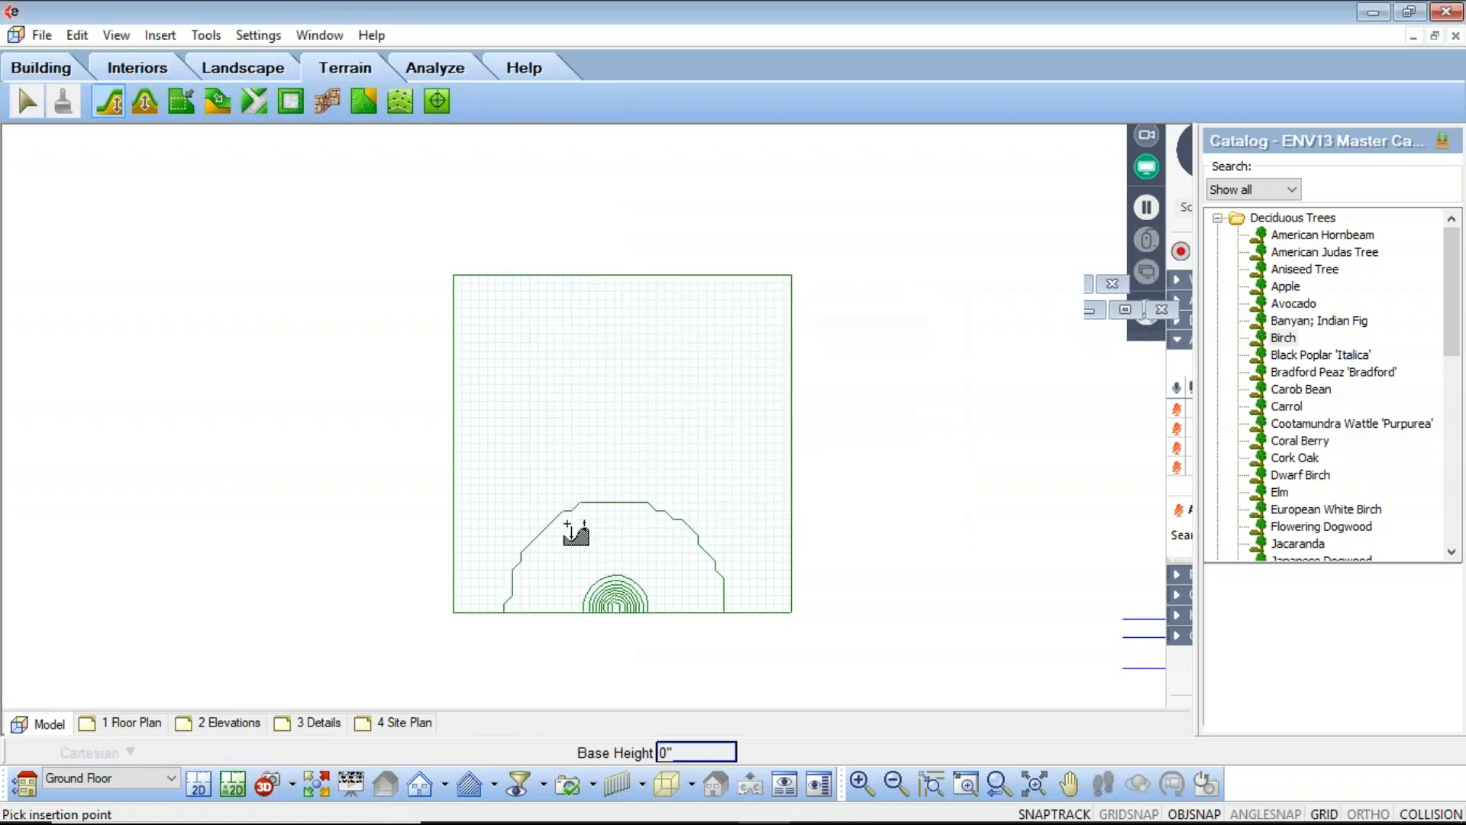
{"action": "left_click", "coordinate": [635, 606]}
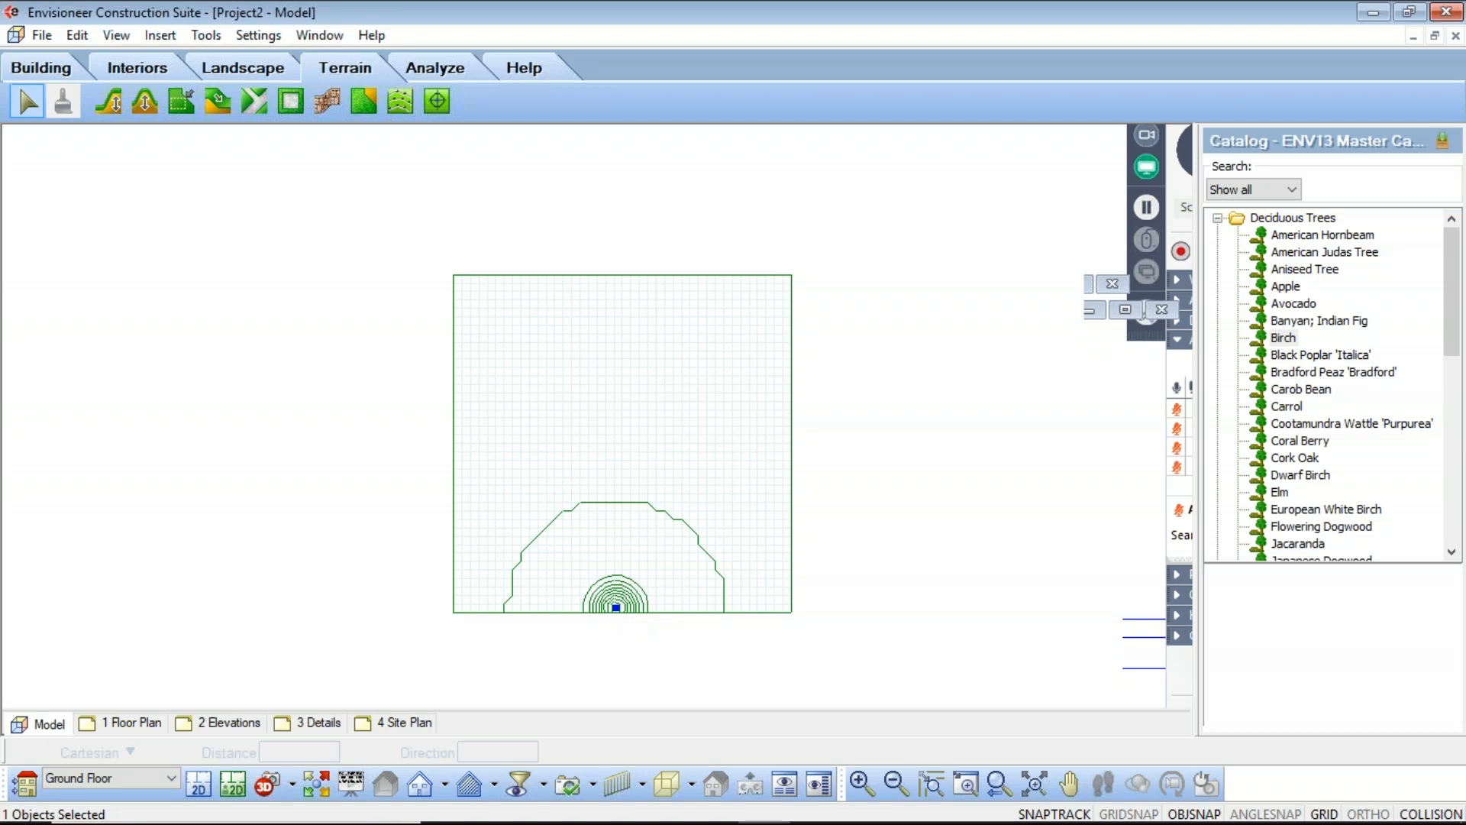
{"action": "key", "text": "Delete"}
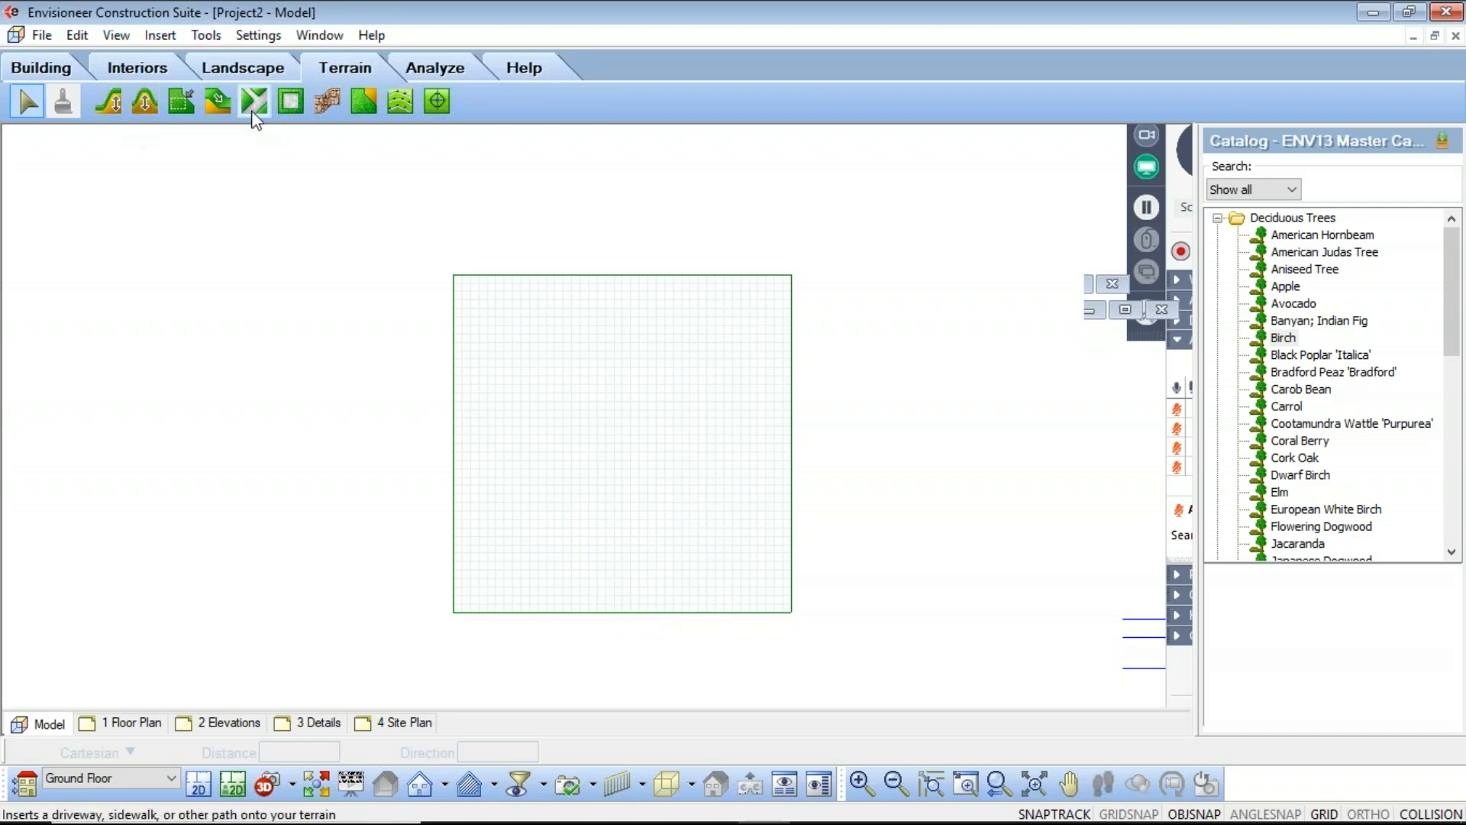
Add two slopes 10' high running northward, one near the terrain's south edge and one in its northern half
{"action": "left_click", "coordinate": [217, 100]}
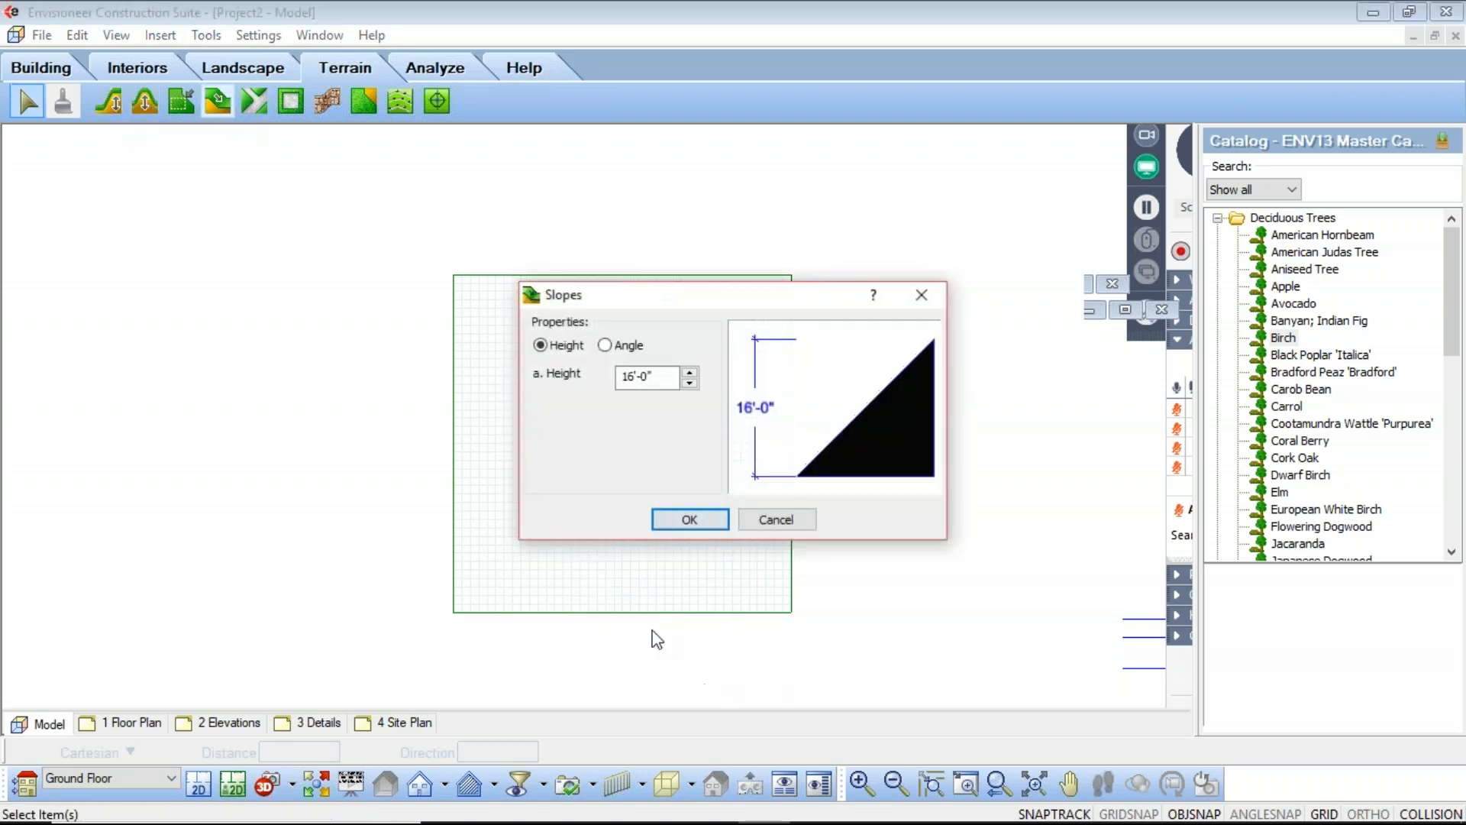
{"action": "double_click", "coordinate": [658, 376]}
{"action": "type", "text": "10"}
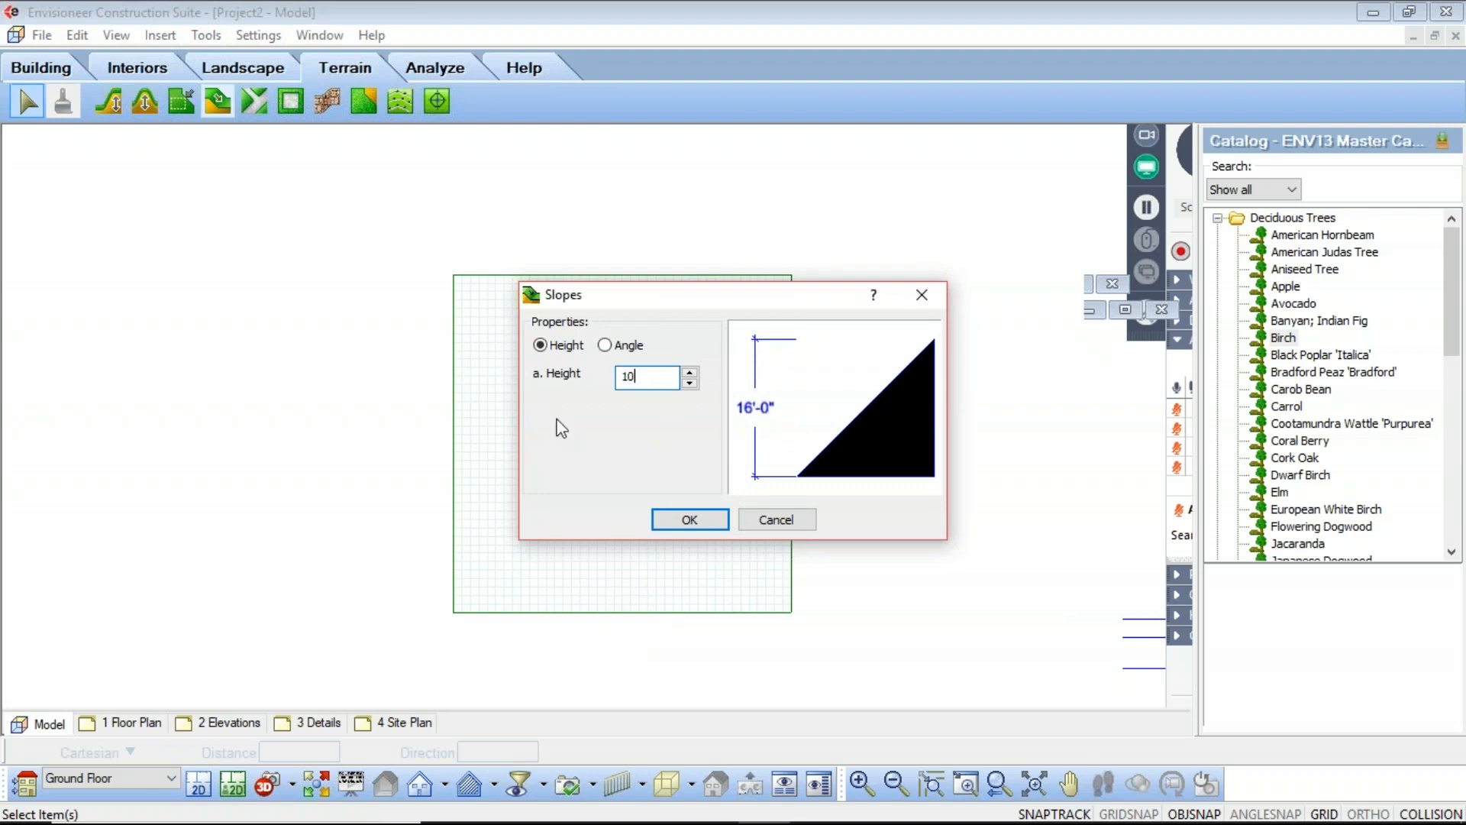
{"action": "left_click", "coordinate": [703, 517]}
{"action": "left_click_drag", "start_coordinate": [609, 603], "coordinate": [620, 535]}
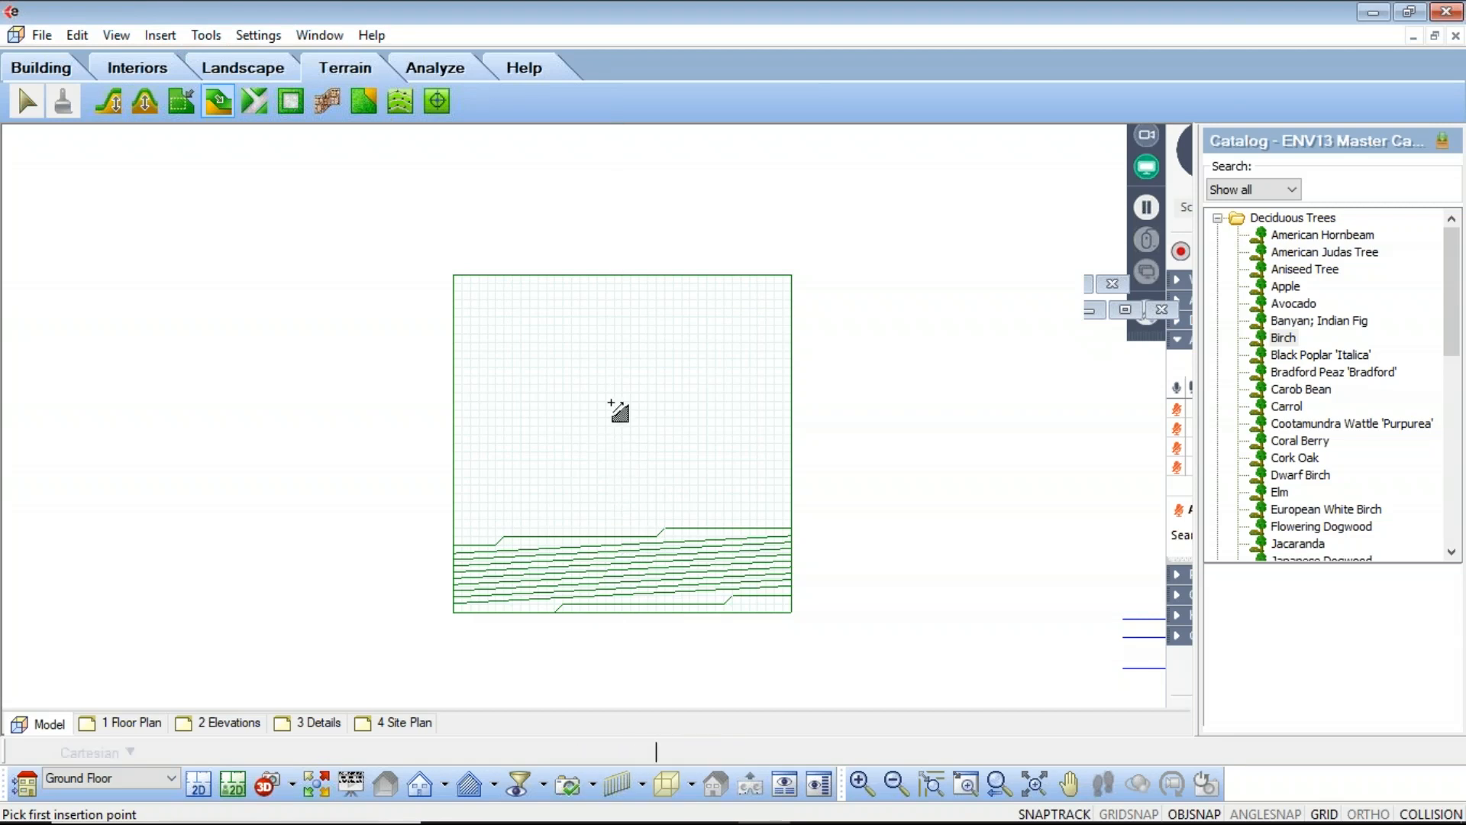
{"action": "left_click_drag", "start_coordinate": [609, 413], "coordinate": [620, 341]}
{"action": "key", "text": "Escape"}
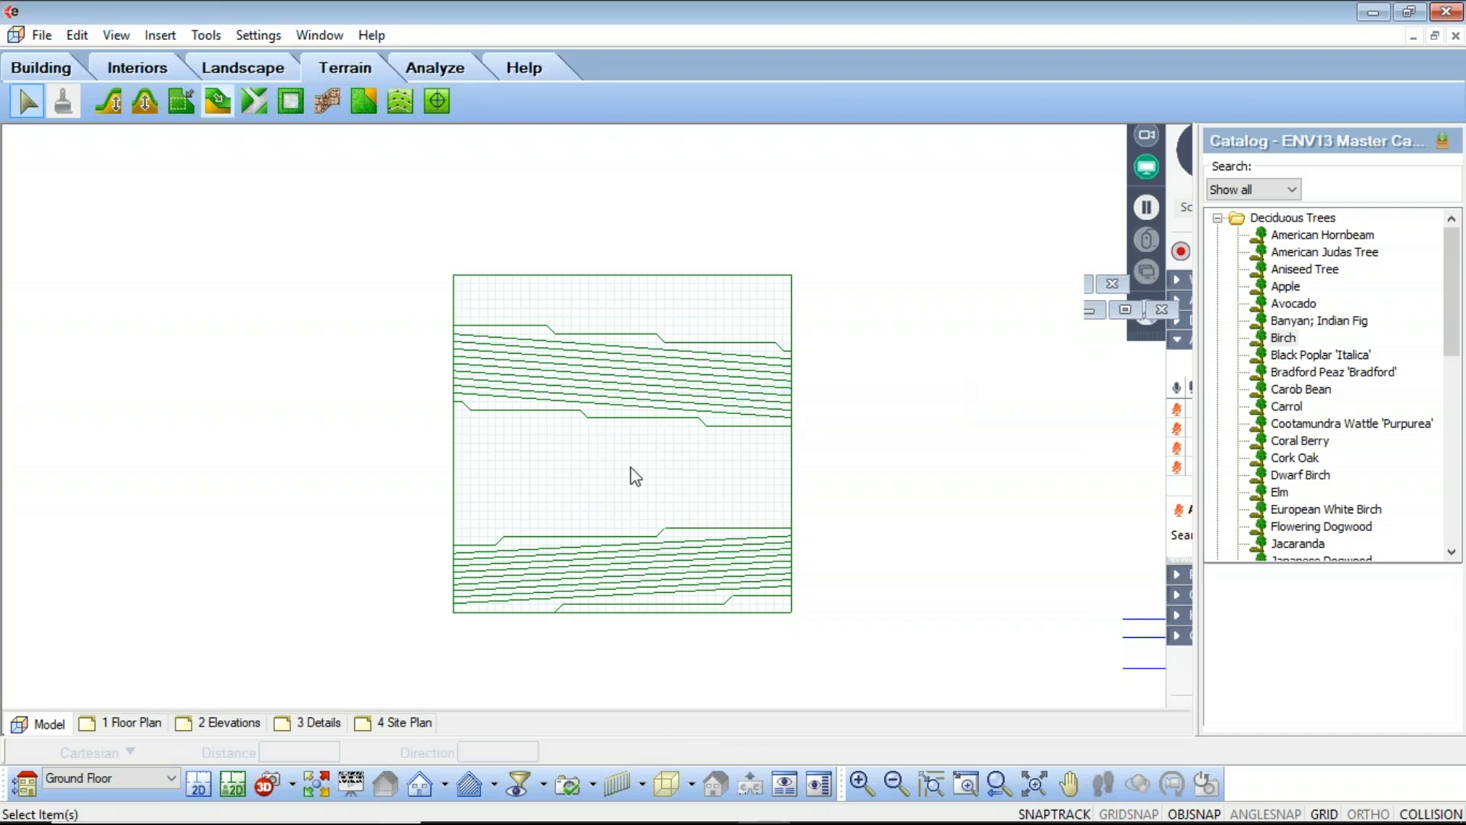
View the terrain with its two slopes in a 3D perspective
{"action": "left_click", "coordinate": [291, 784]}
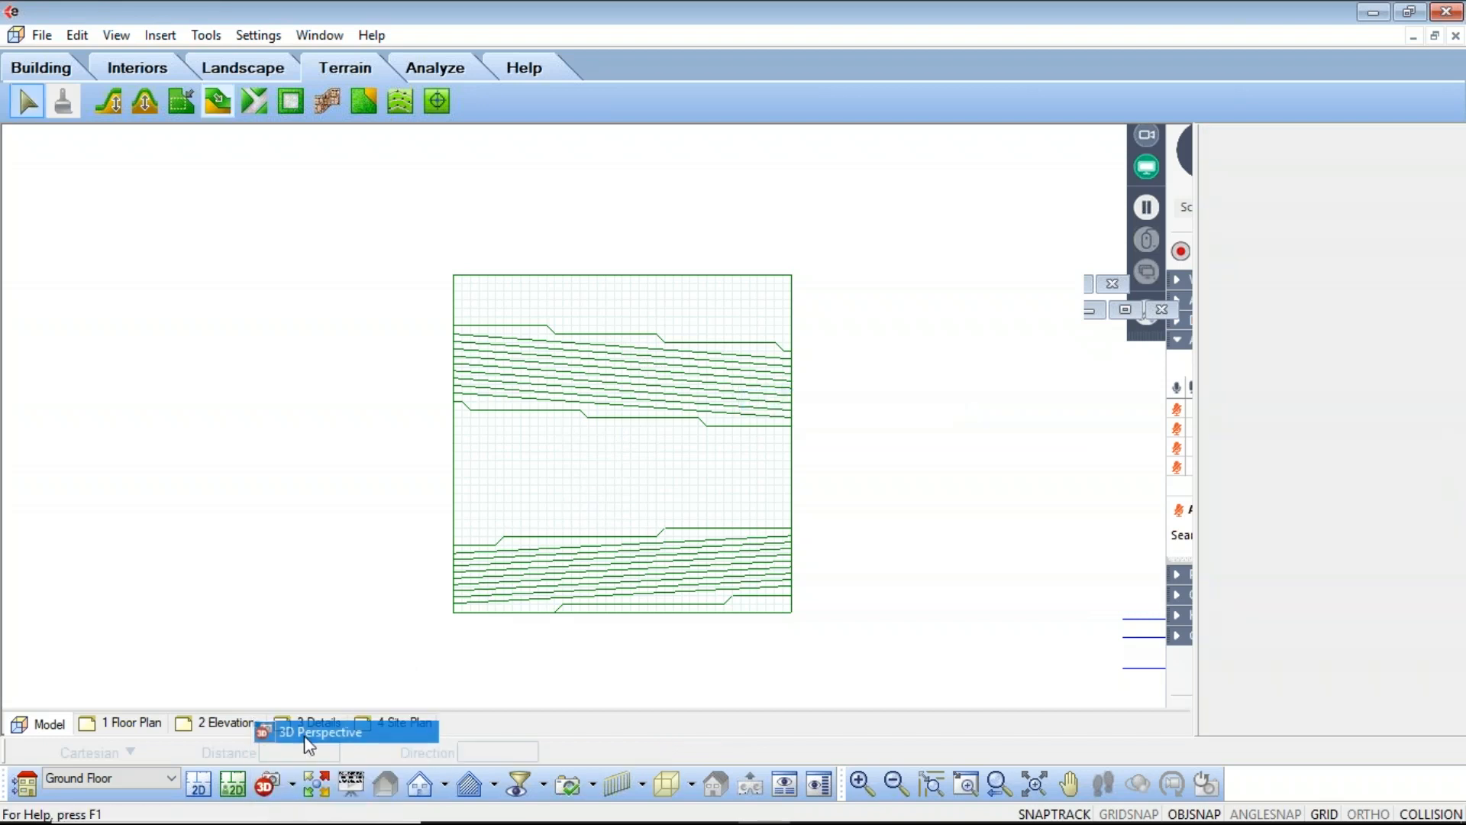
{"action": "left_click", "coordinate": [304, 735]}
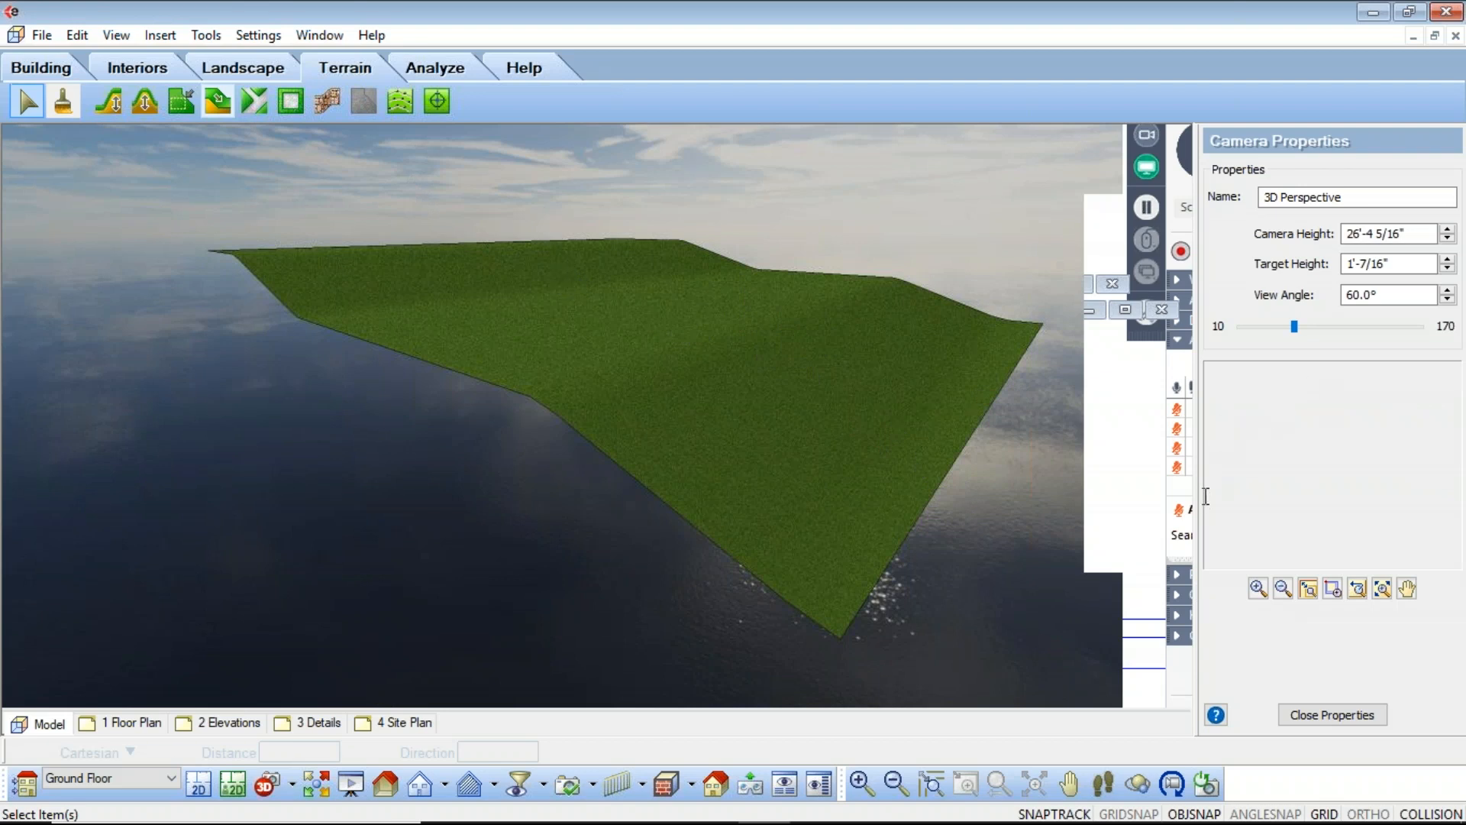
{"action": "left_click", "coordinate": [1437, 387]}
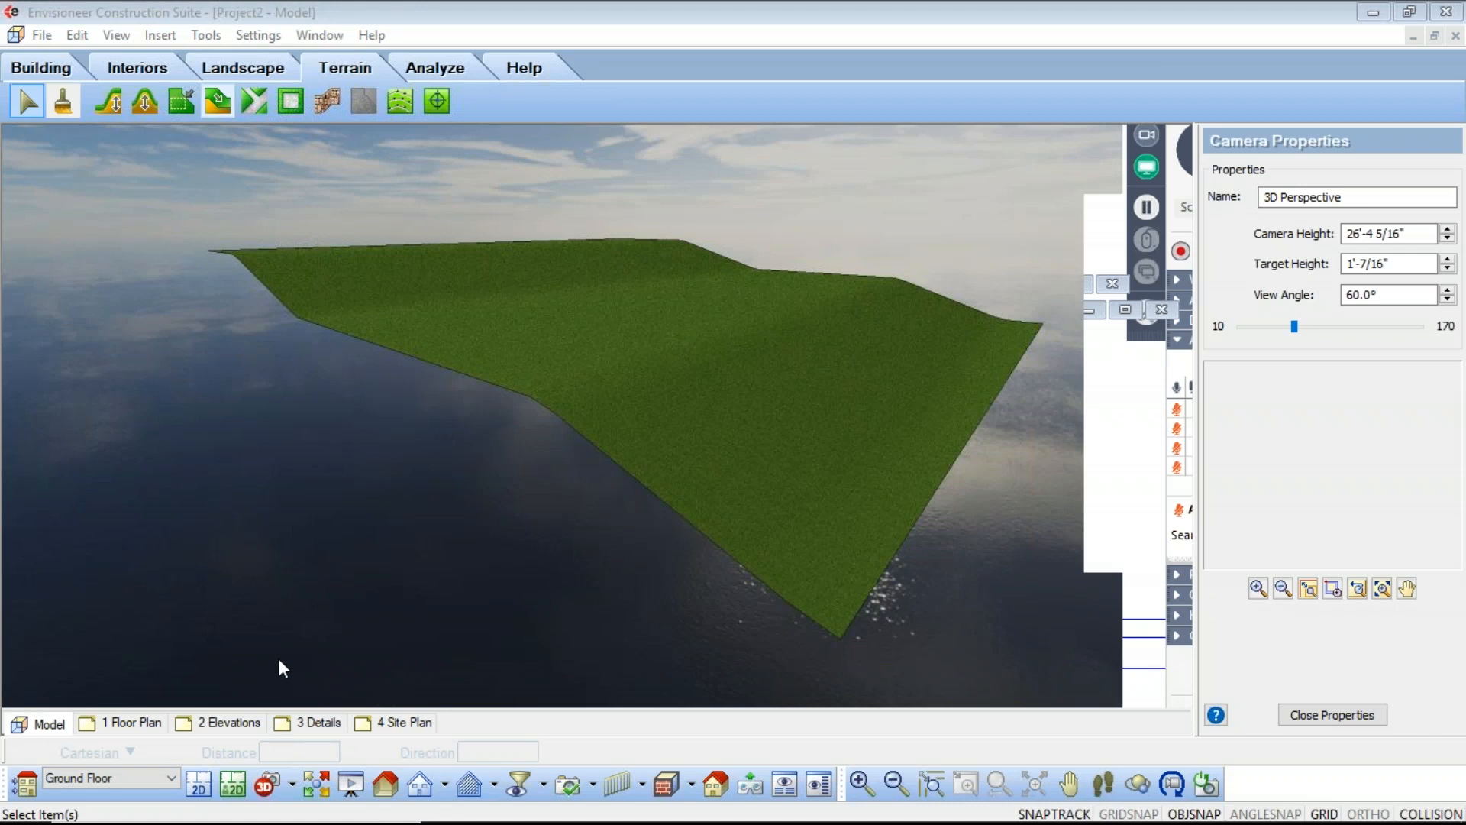
Examine the slopes' contour lines in the 2D plan view and compare them with the 3D perspective
{"action": "left_click", "coordinate": [205, 788]}
{"action": "scroll", "coordinate": [609, 359], "scroll_direction": "down", "scroll_amount": 2}
{"action": "scroll", "coordinate": [609, 381], "scroll_direction": "up", "scroll_amount": 9}
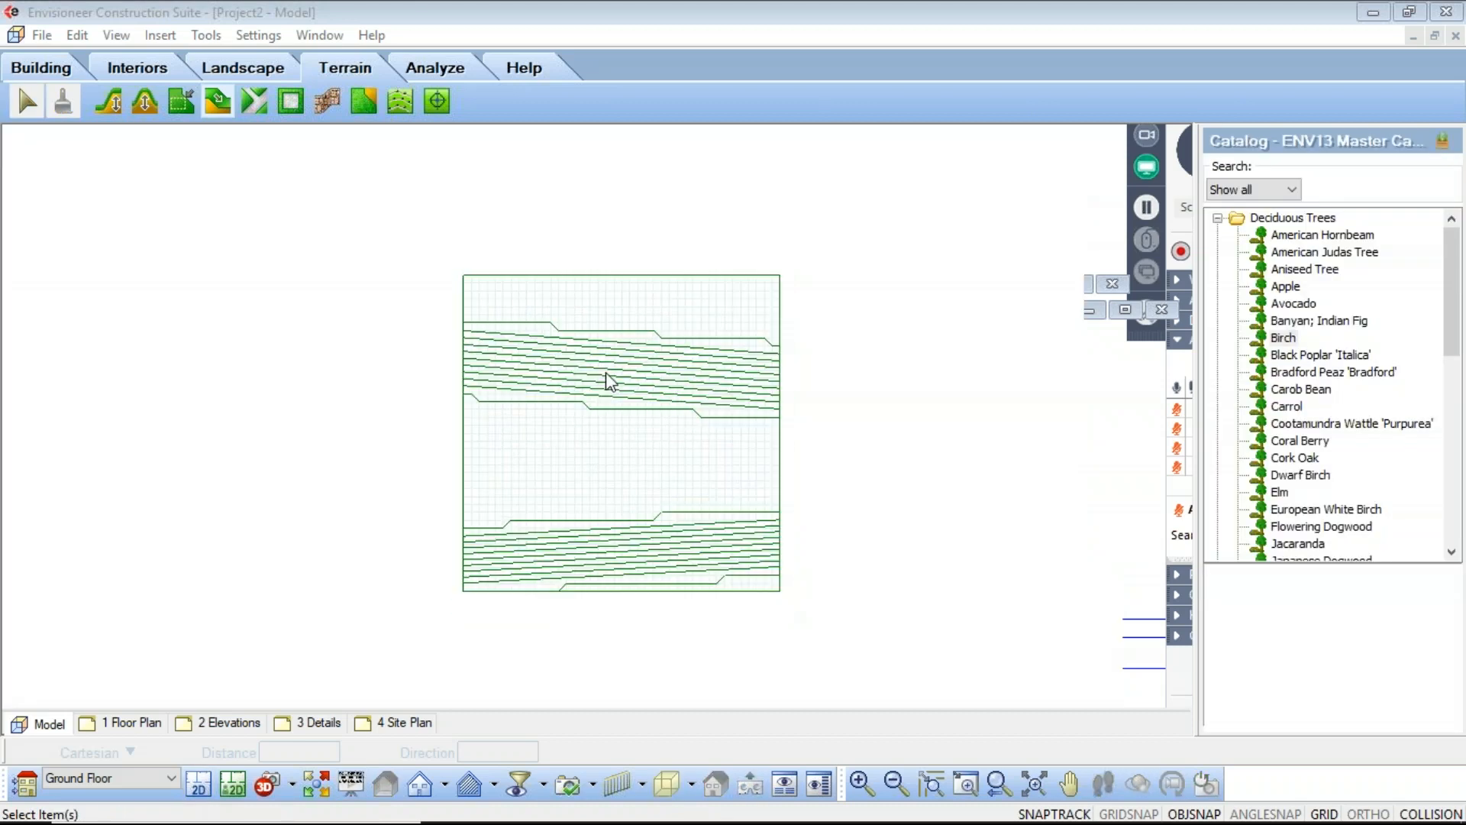
{"action": "scroll", "coordinate": [650, 450], "scroll_direction": "up", "scroll_amount": 1}
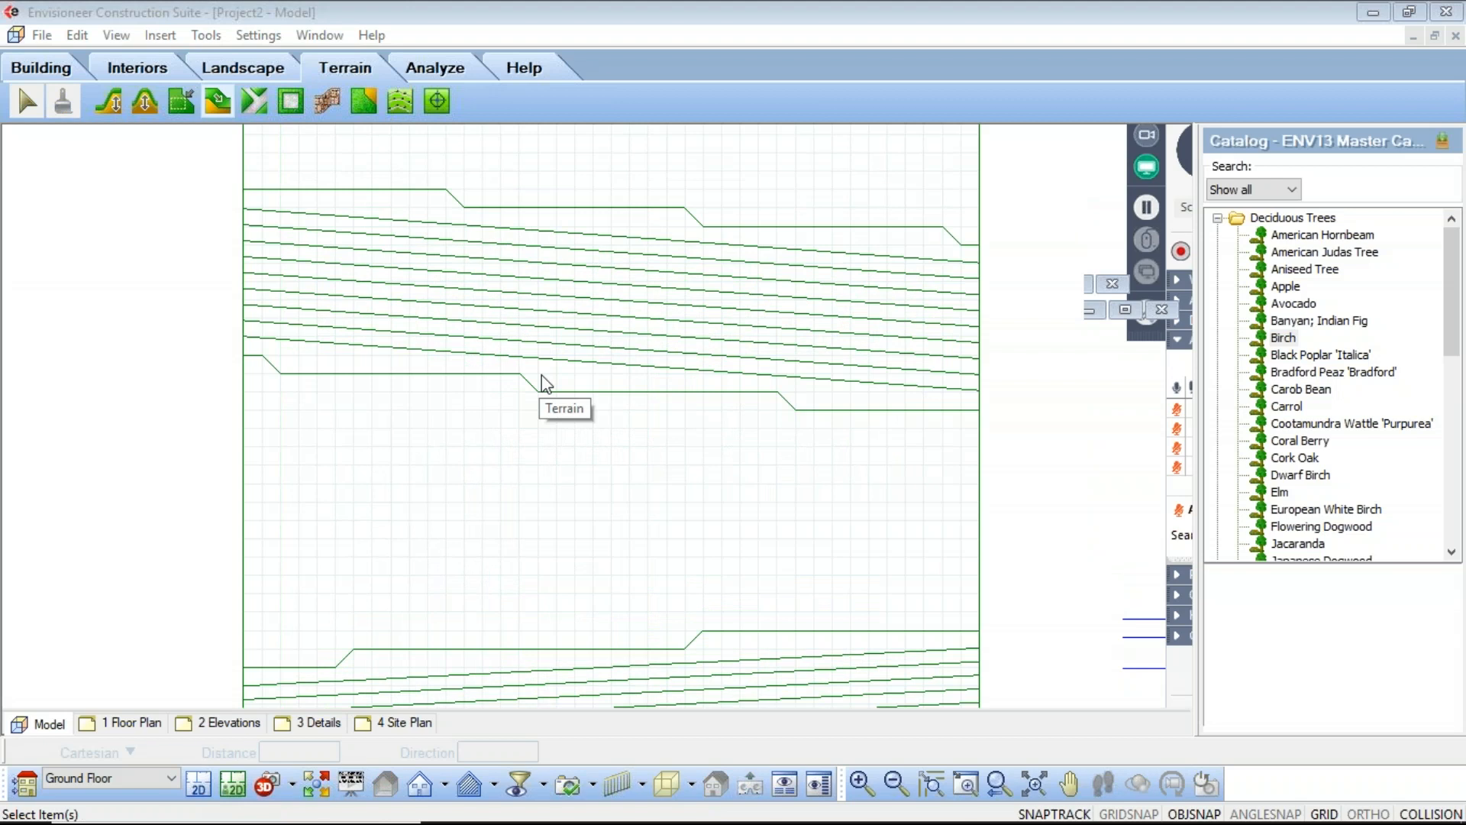
{"action": "scroll", "coordinate": [542, 374], "scroll_direction": "down", "scroll_amount": 3}
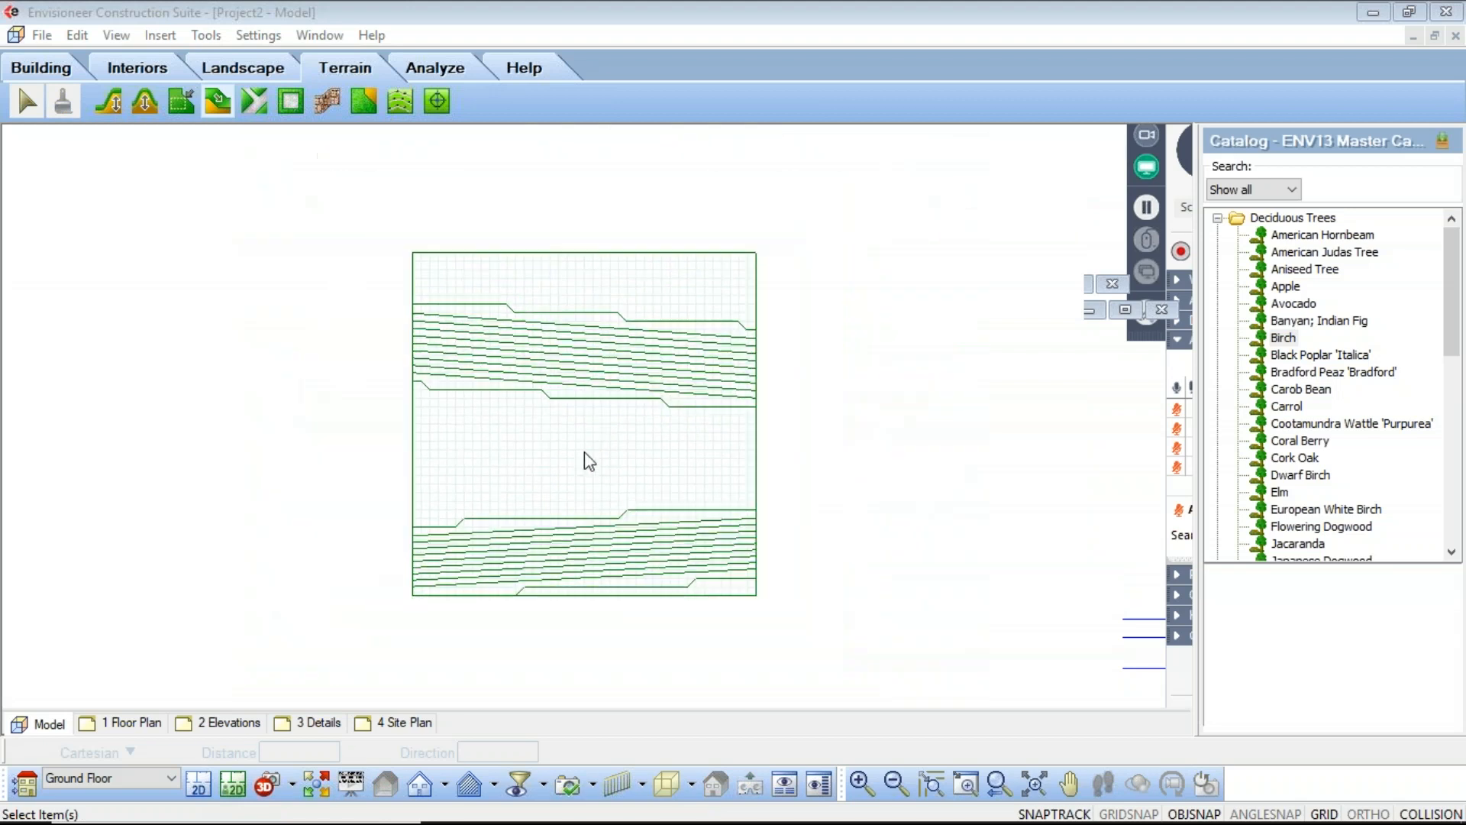
{"action": "left_click", "coordinate": [292, 784]}
{"action": "left_click", "coordinate": [332, 734]}
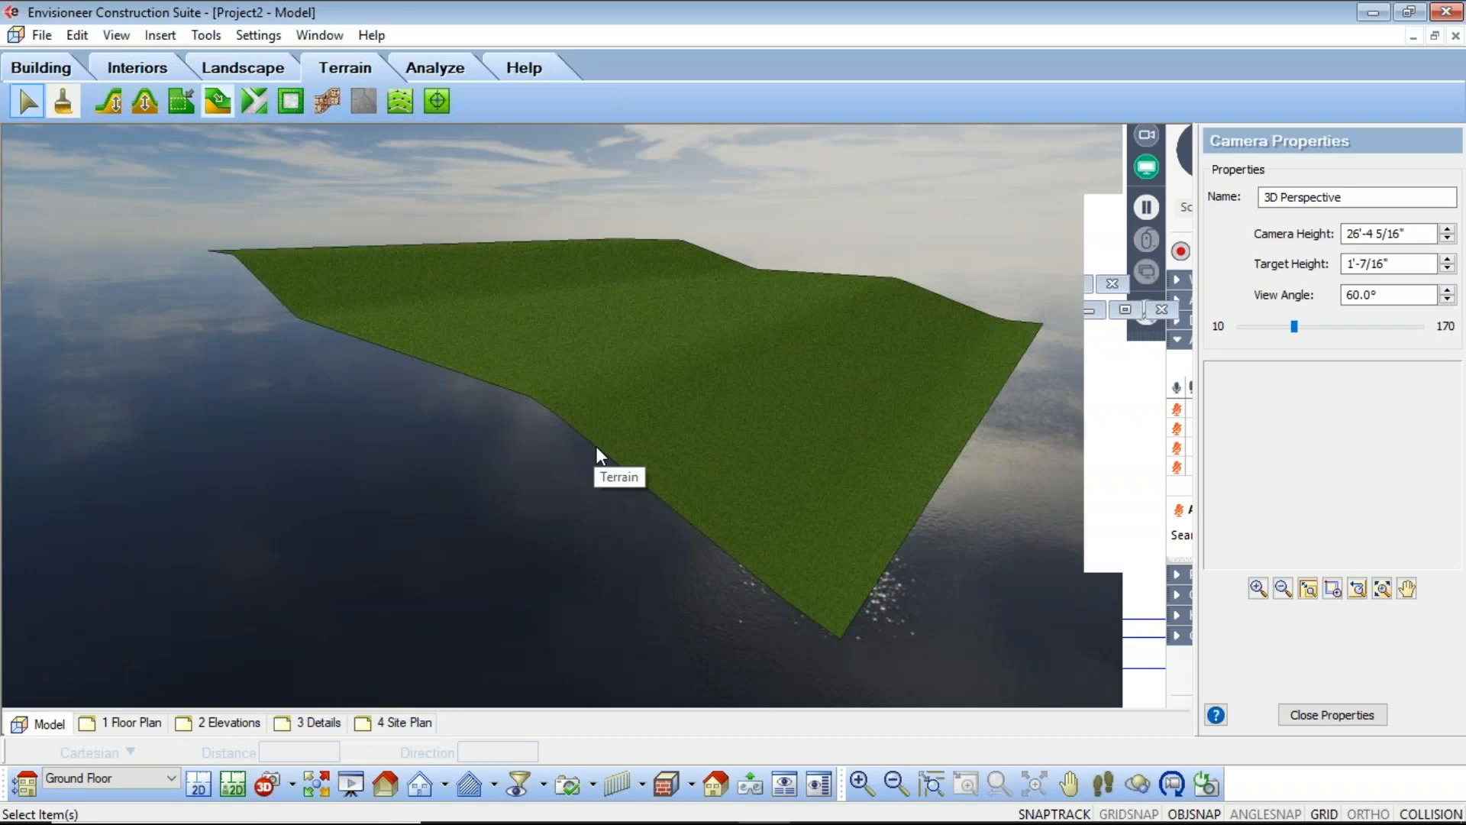
Draw an 8" x 3' wood retaining wall north of the southern slope in the 2D plan, with three segments about 29', 41' and 25' long
{"action": "left_click", "coordinate": [197, 790]}
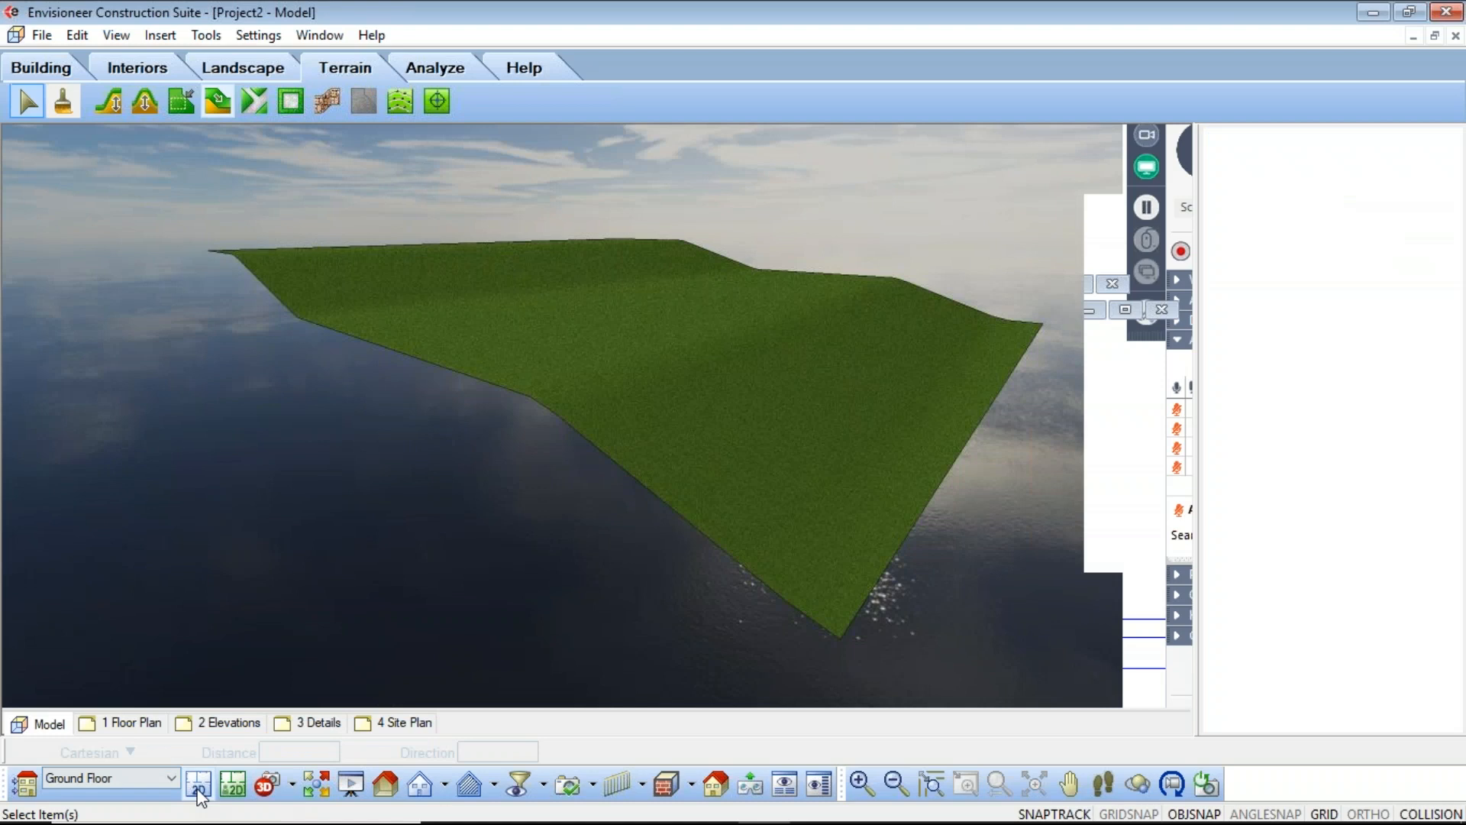
{"action": "scroll", "coordinate": [582, 471], "scroll_direction": "up", "scroll_amount": 4}
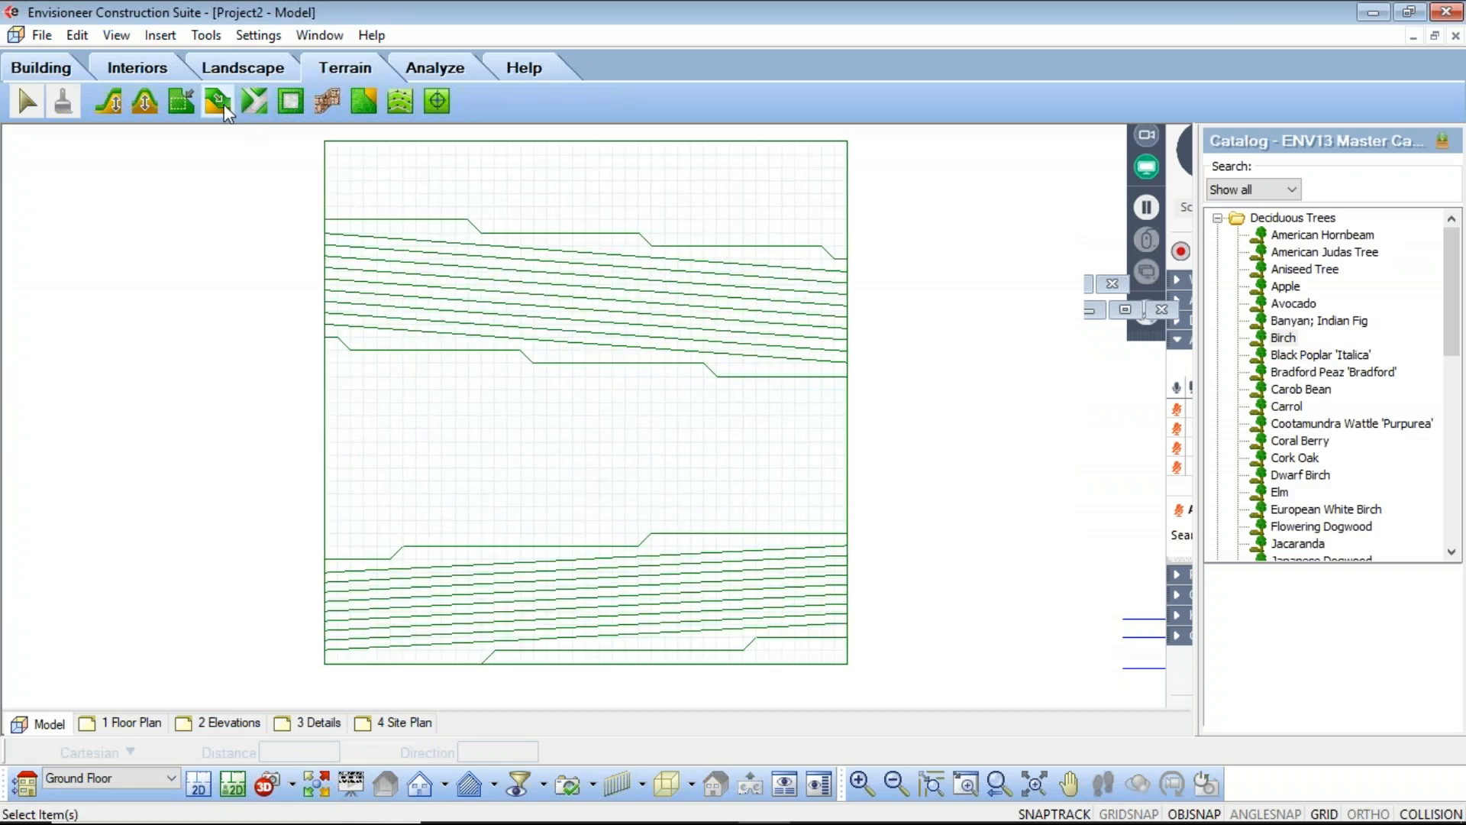
{"action": "left_click", "coordinate": [321, 100]}
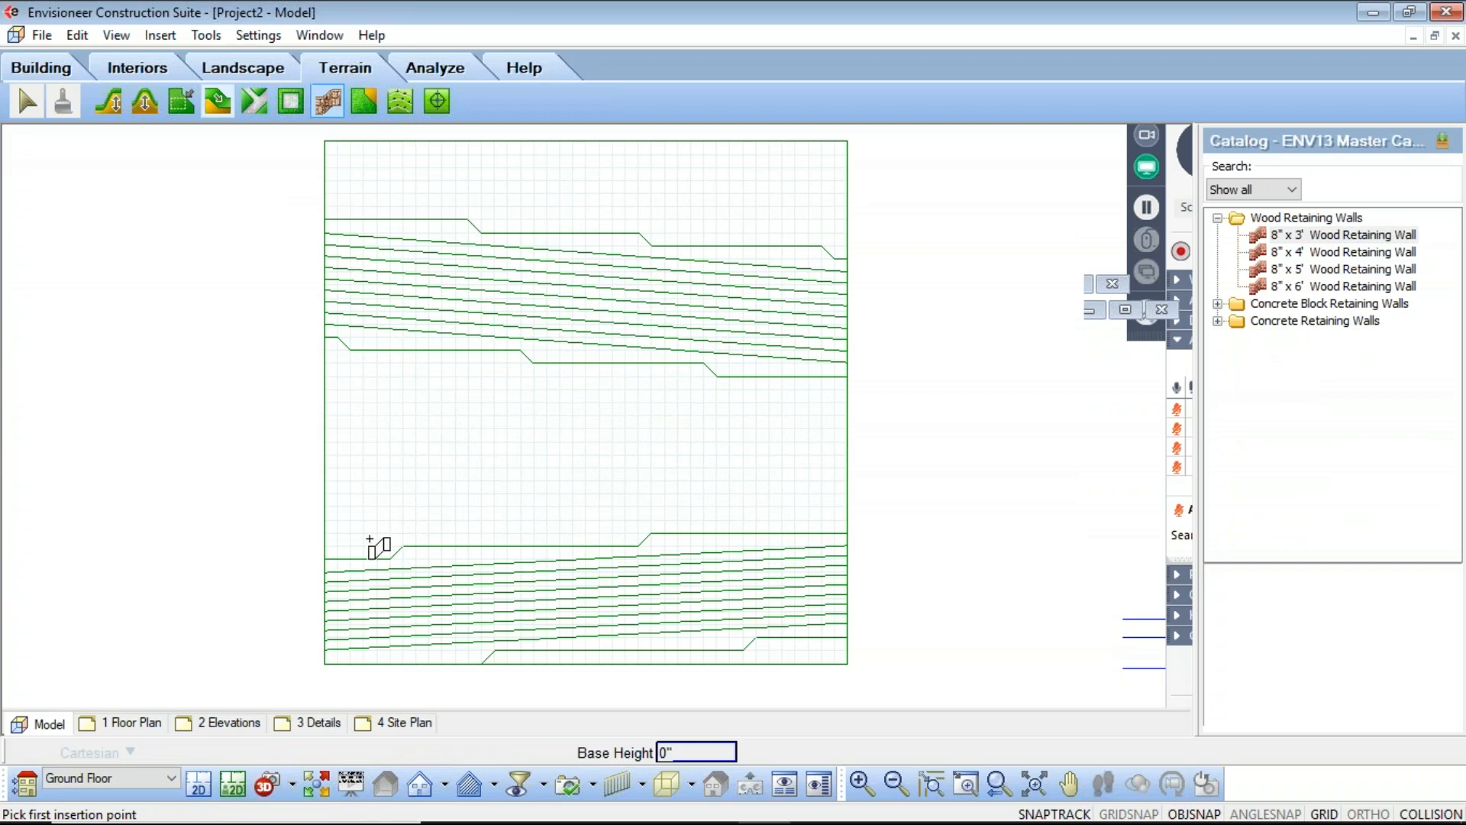
{"action": "left_click", "coordinate": [403, 518]}
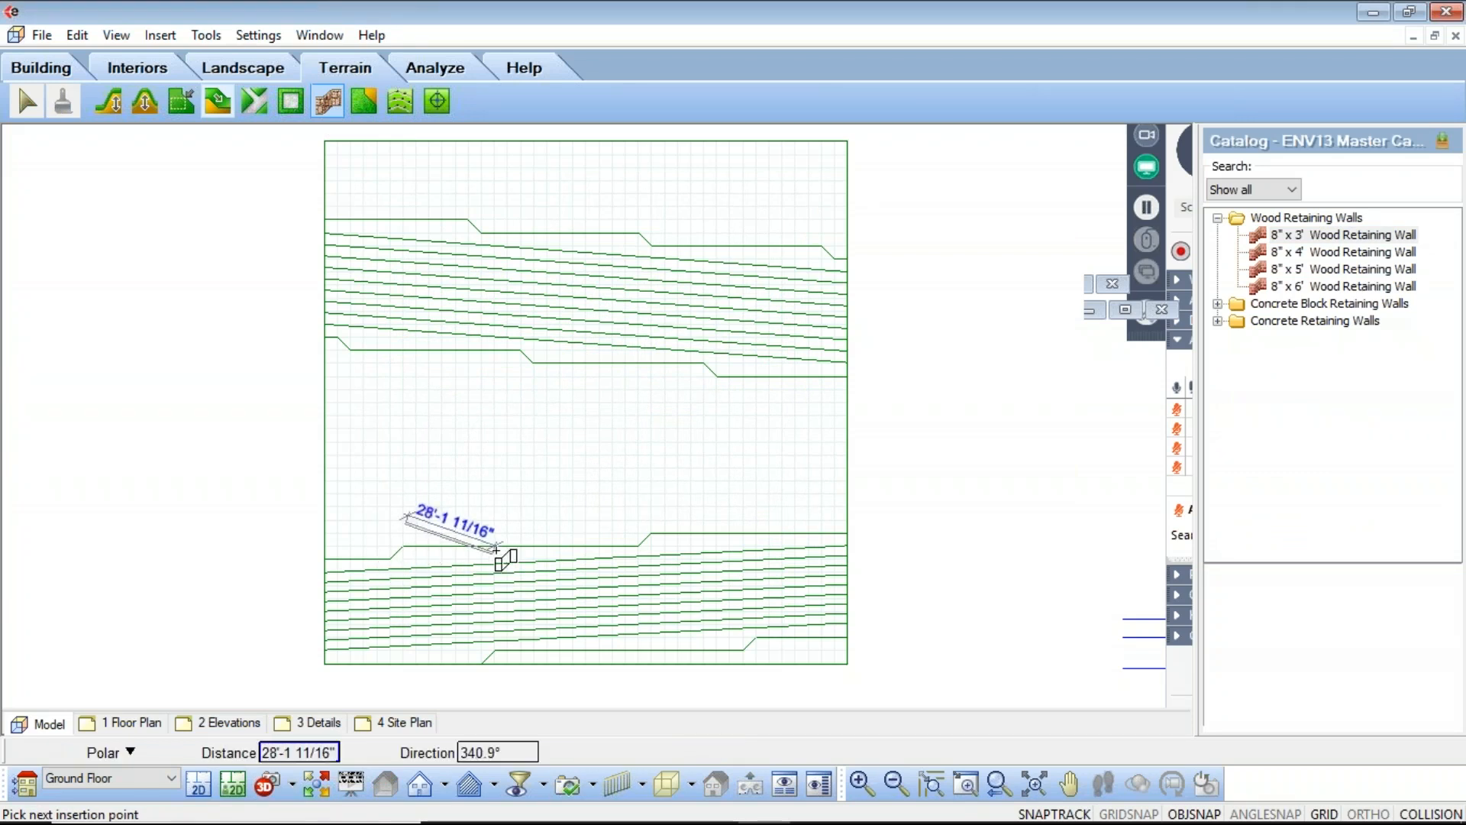
{"action": "left_click", "coordinate": [496, 545]}
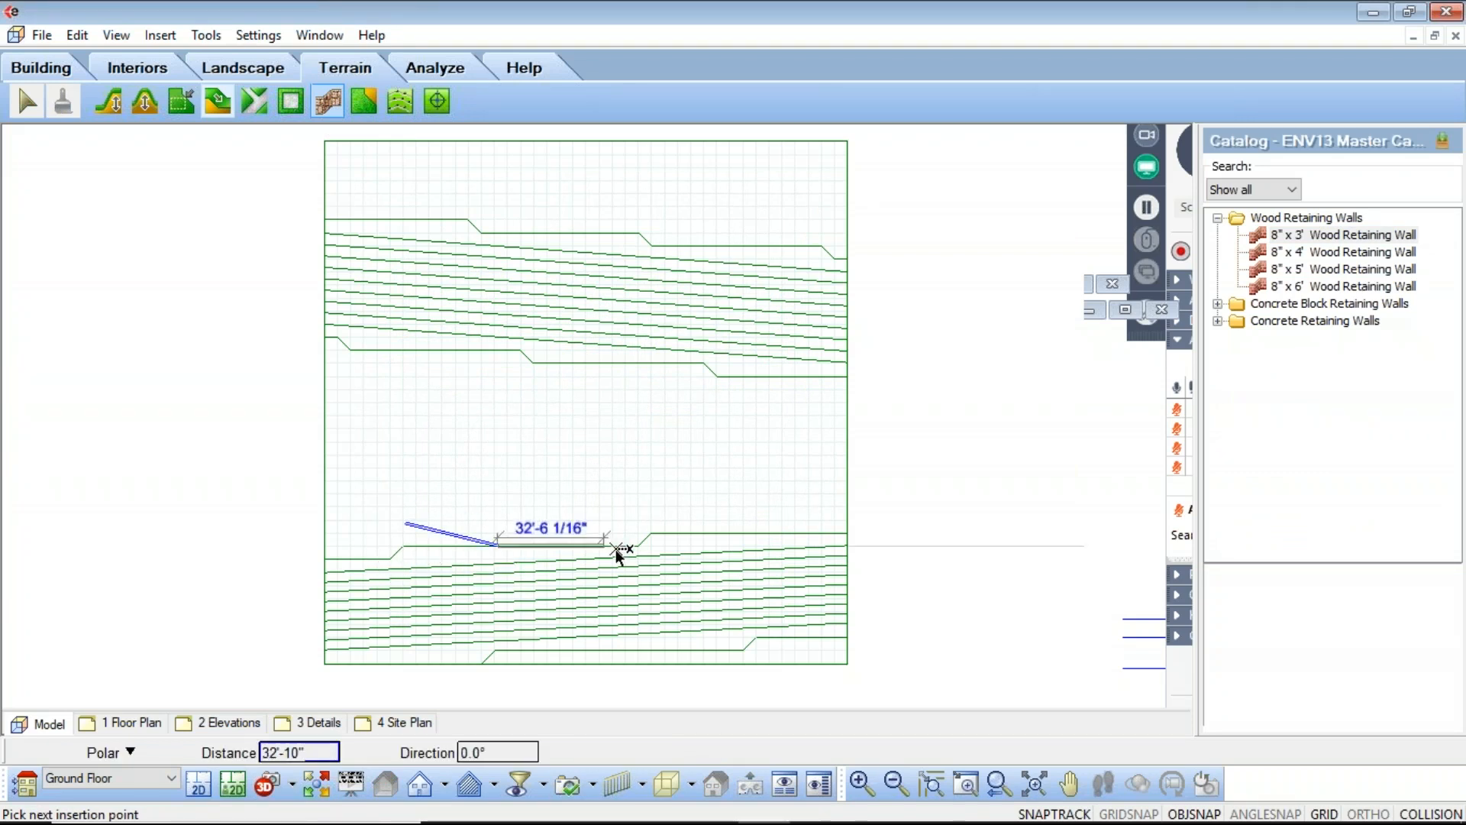
{"action": "left_click", "coordinate": [702, 509]}
{"action": "right_click", "coordinate": [756, 518]}
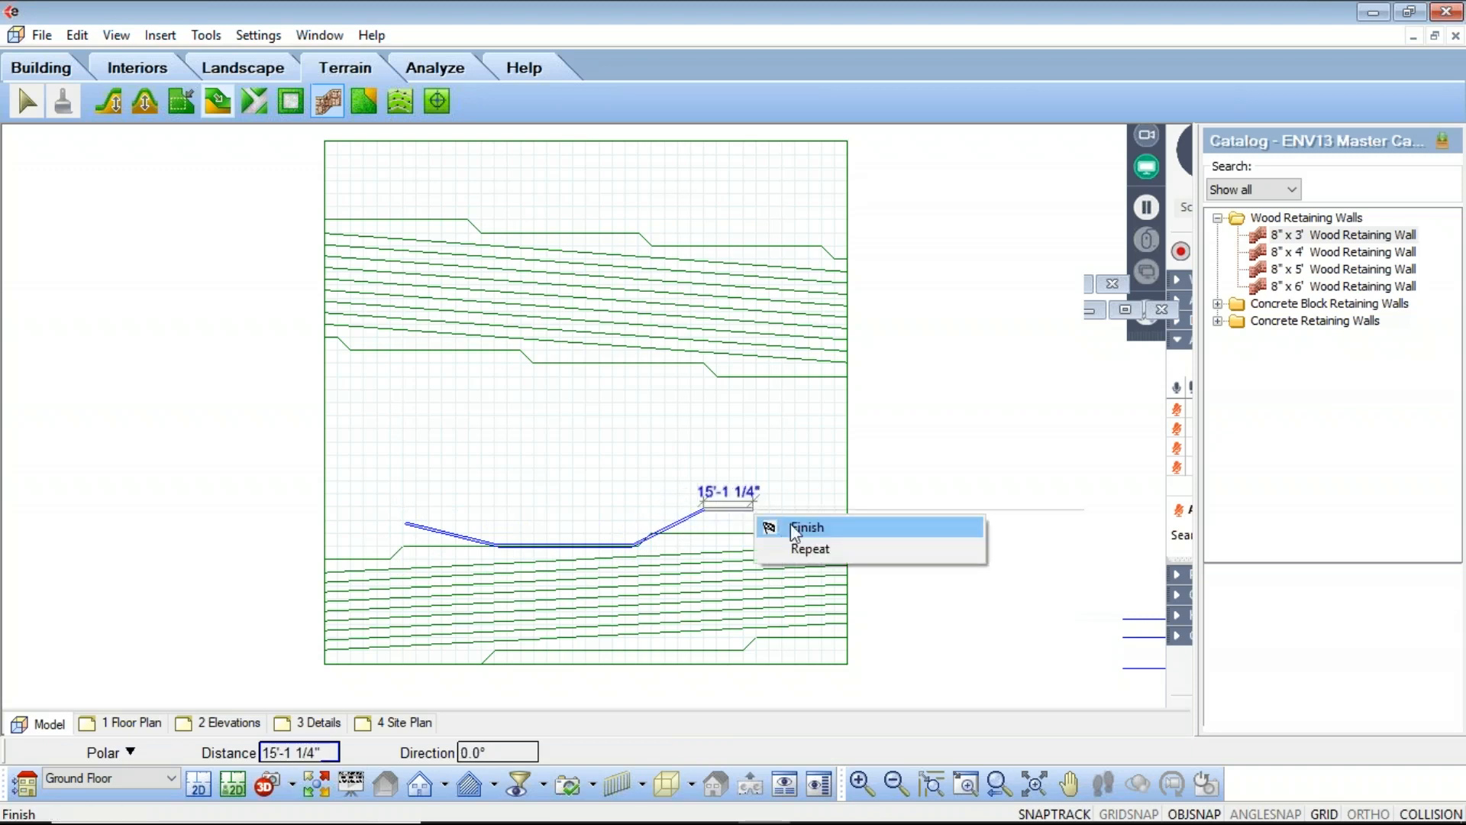
{"action": "left_click", "coordinate": [798, 524]}
Check how the retaining wall sits on the terrain in the 3D perspective and return to the 2D plan view
{"action": "left_click", "coordinate": [292, 785]}
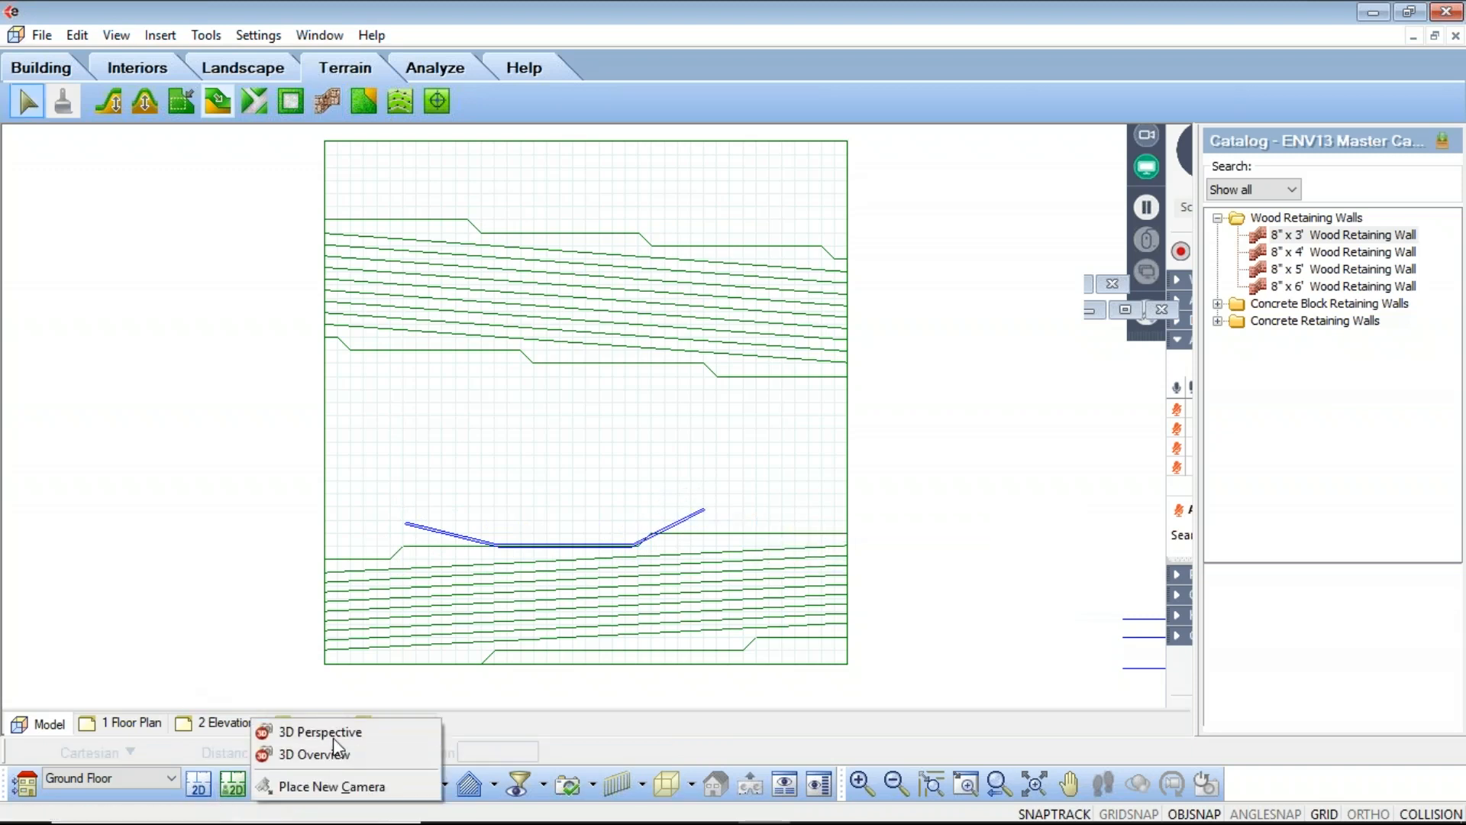
{"action": "left_click", "coordinate": [333, 737]}
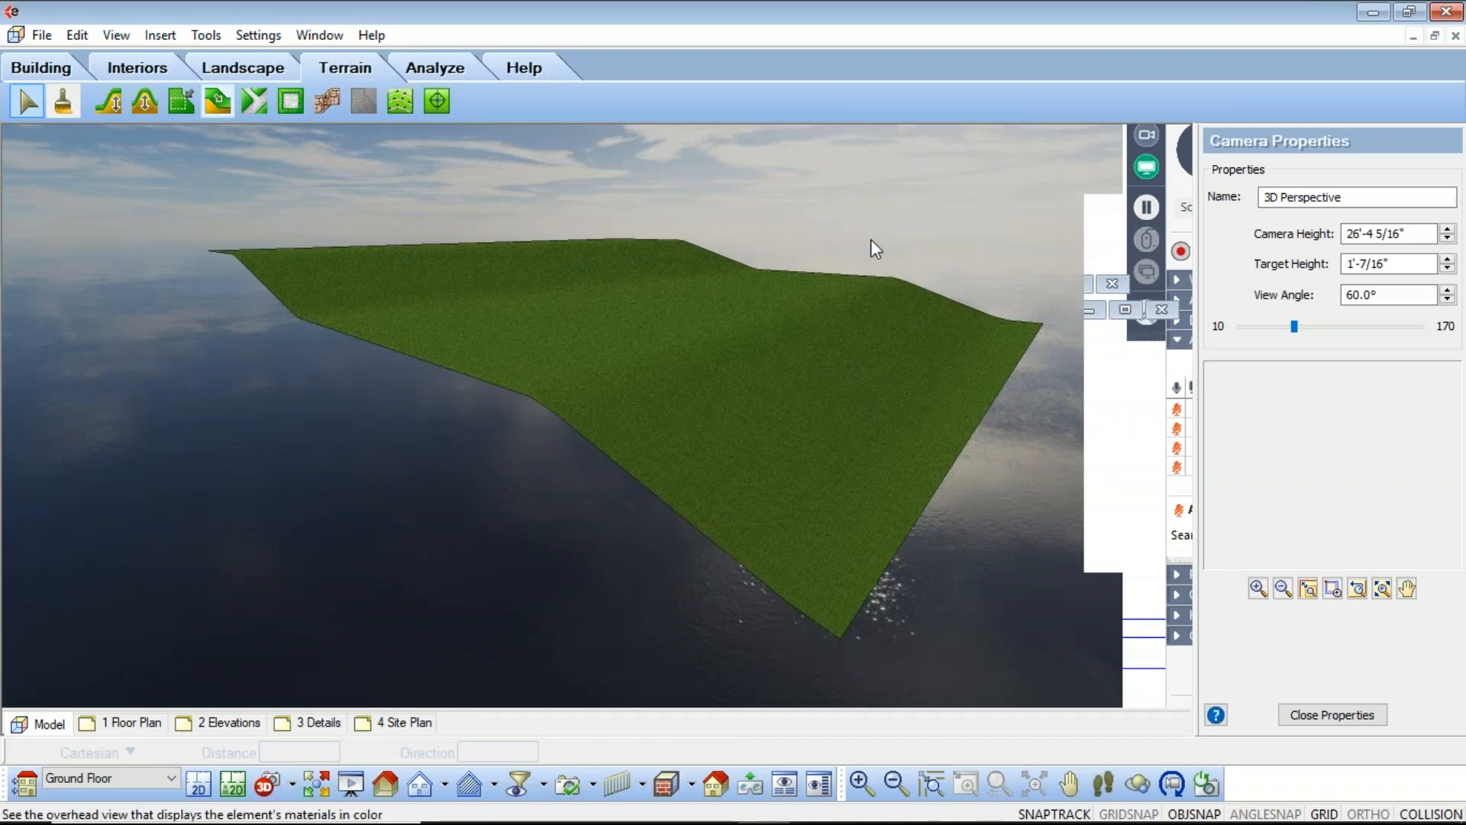
{"action": "left_click", "coordinate": [199, 785]}
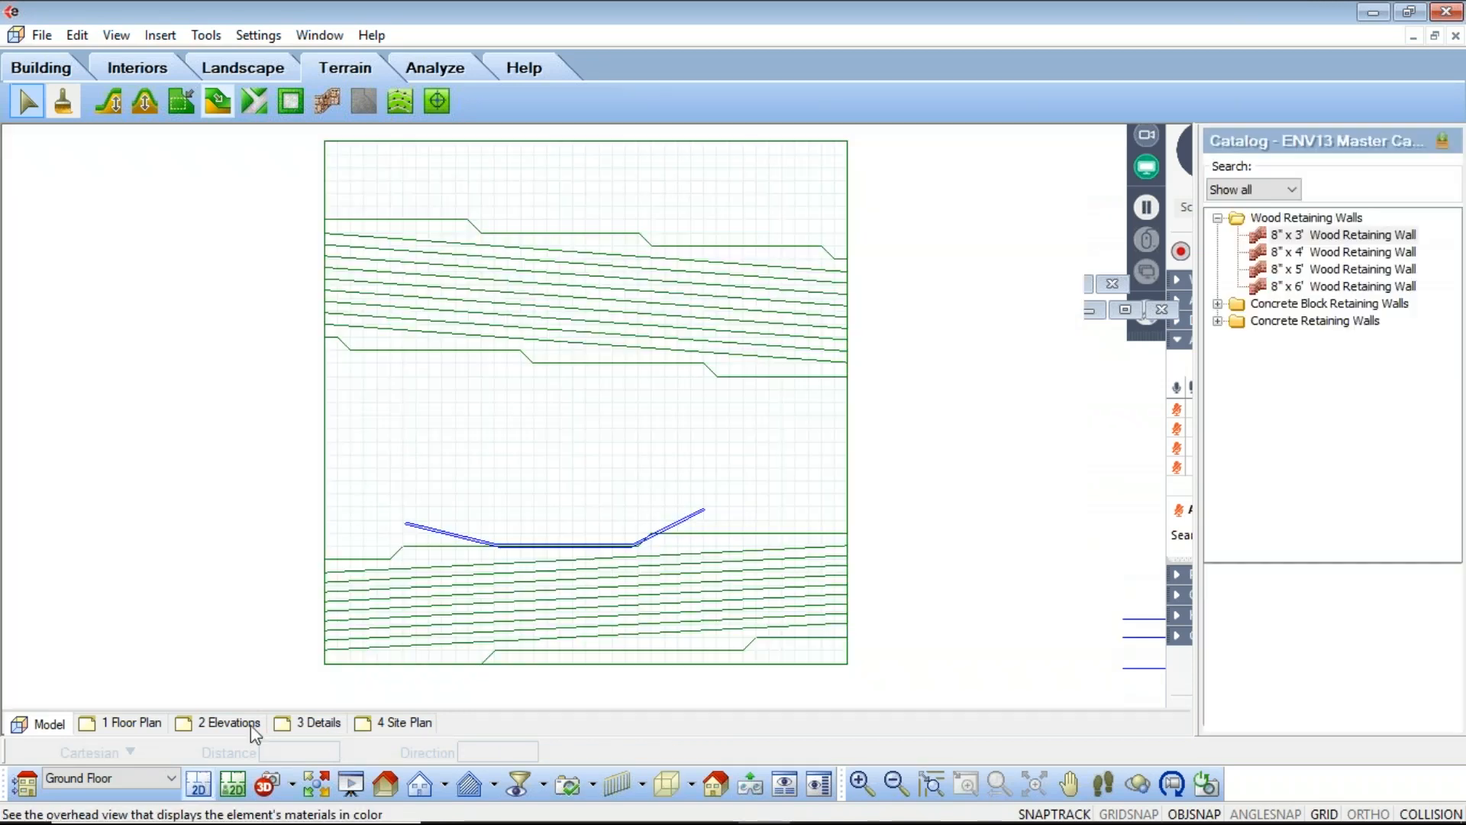
Select all three retaining wall segments in the 2D plan and elevate them 12'
{"action": "left_click", "coordinate": [474, 543]}
{"action": "scroll", "coordinate": [504, 527], "scroll_direction": "up", "scroll_amount": 3}
{"action": "scroll", "coordinate": [607, 534], "scroll_direction": "up", "scroll_amount": 2}
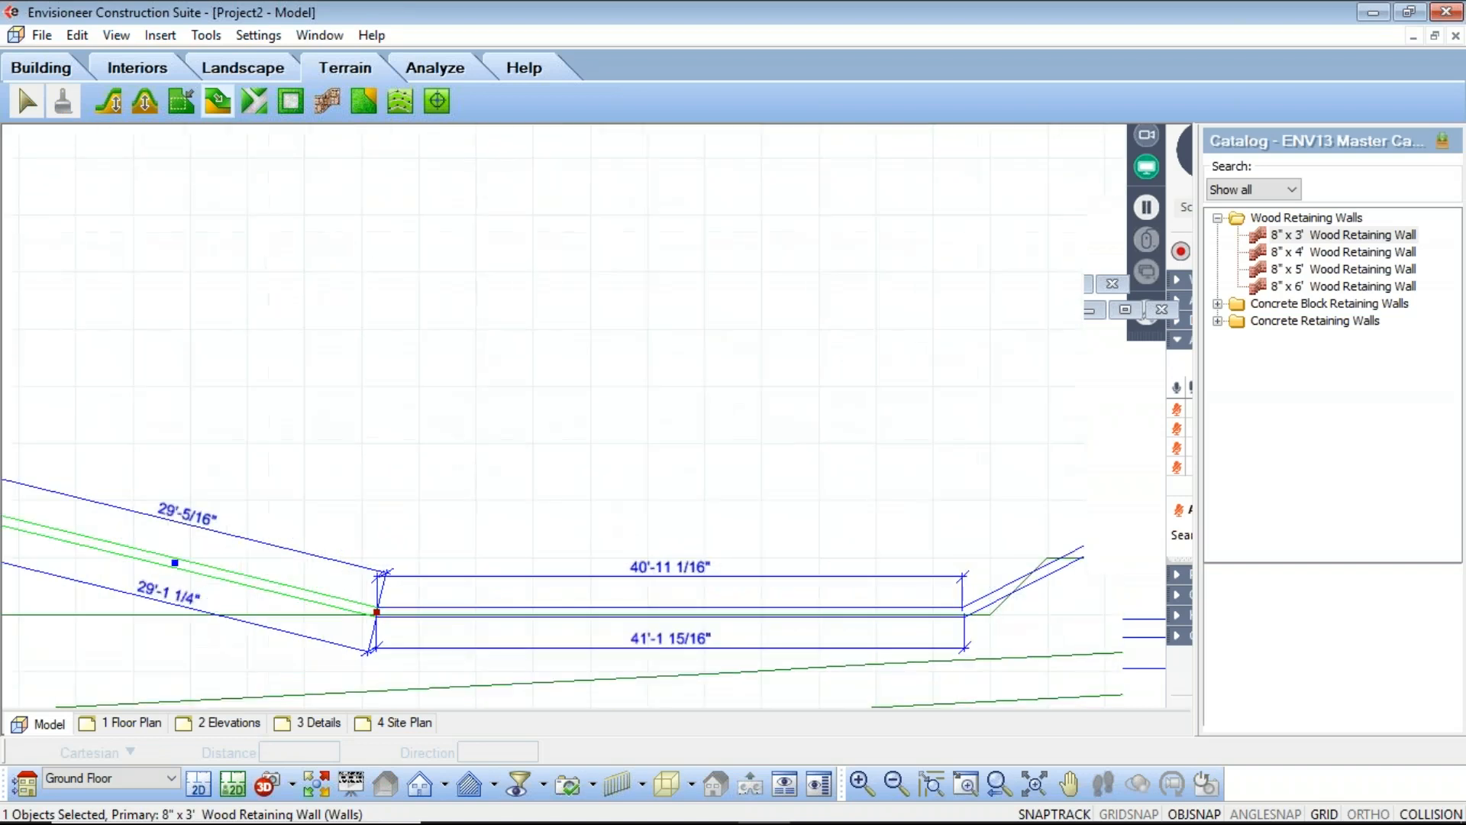
{"action": "left_click", "coordinate": [623, 618], "text": "shift"}
{"action": "scroll", "coordinate": [661, 609], "scroll_direction": "down", "scroll_amount": 2}
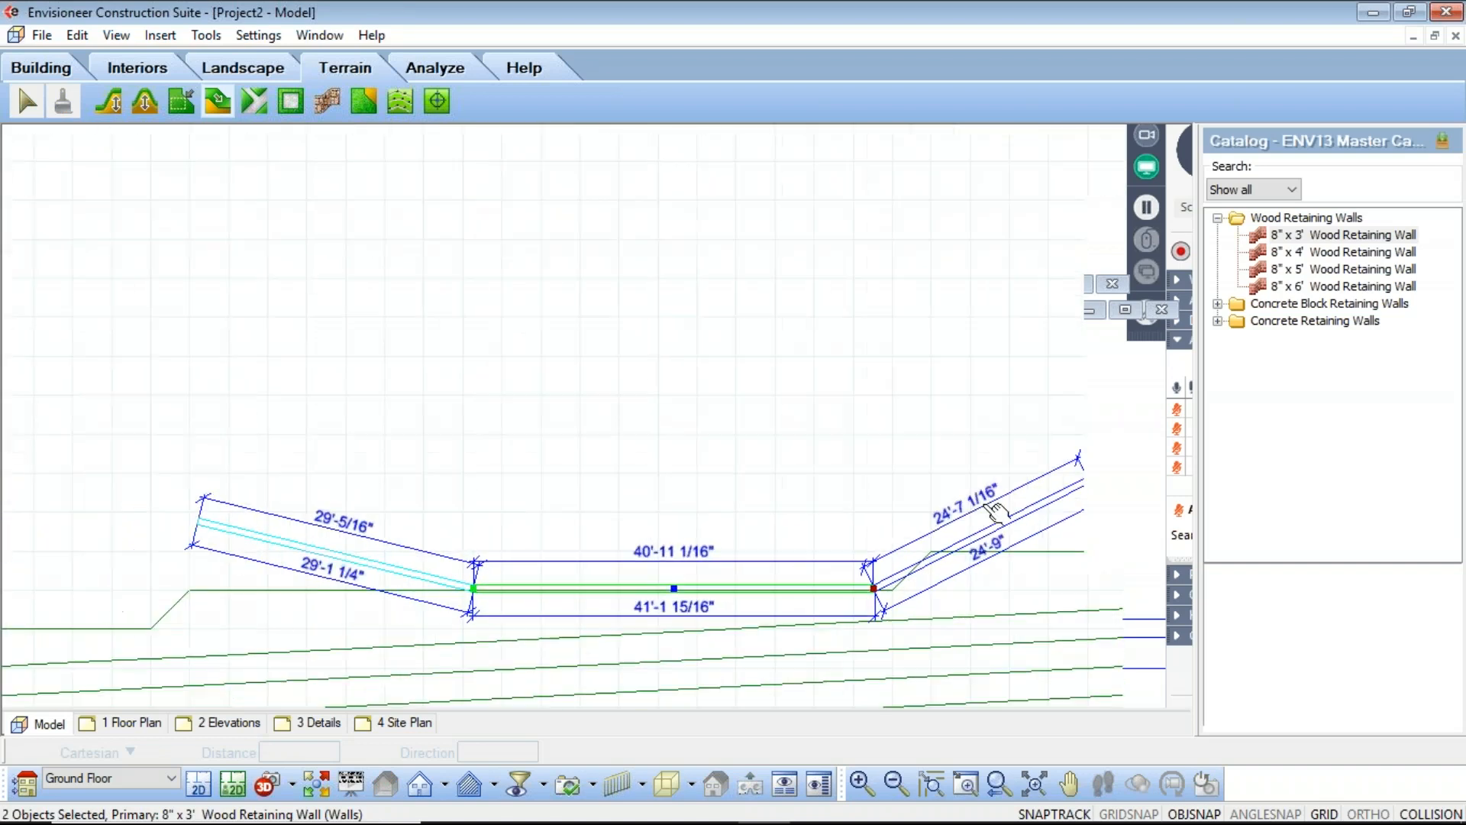
{"action": "left_click", "coordinate": [1047, 512], "text": "shift"}
{"action": "right_click", "coordinate": [1050, 513]}
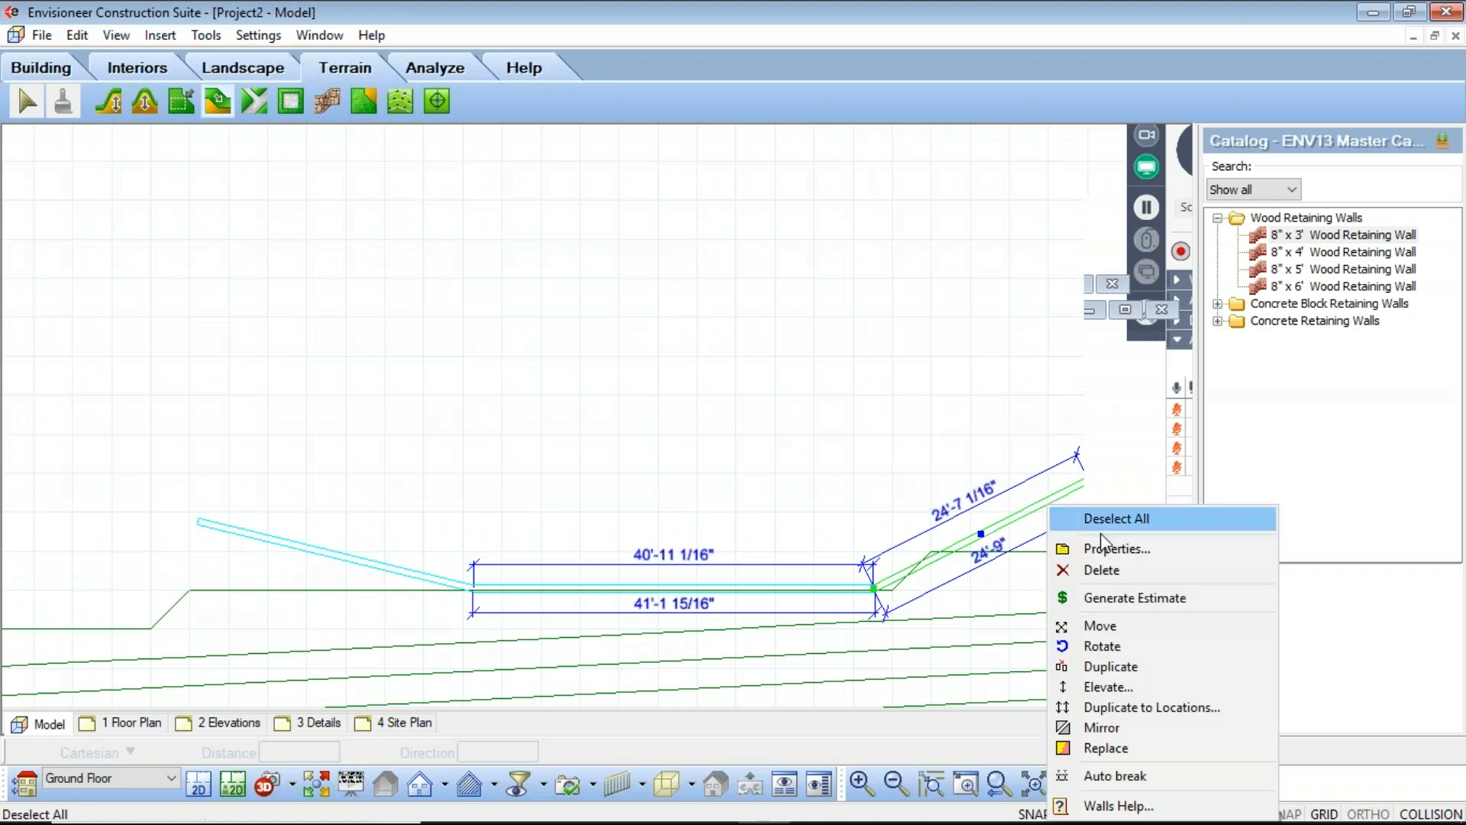
{"action": "left_click", "coordinate": [1141, 689]}
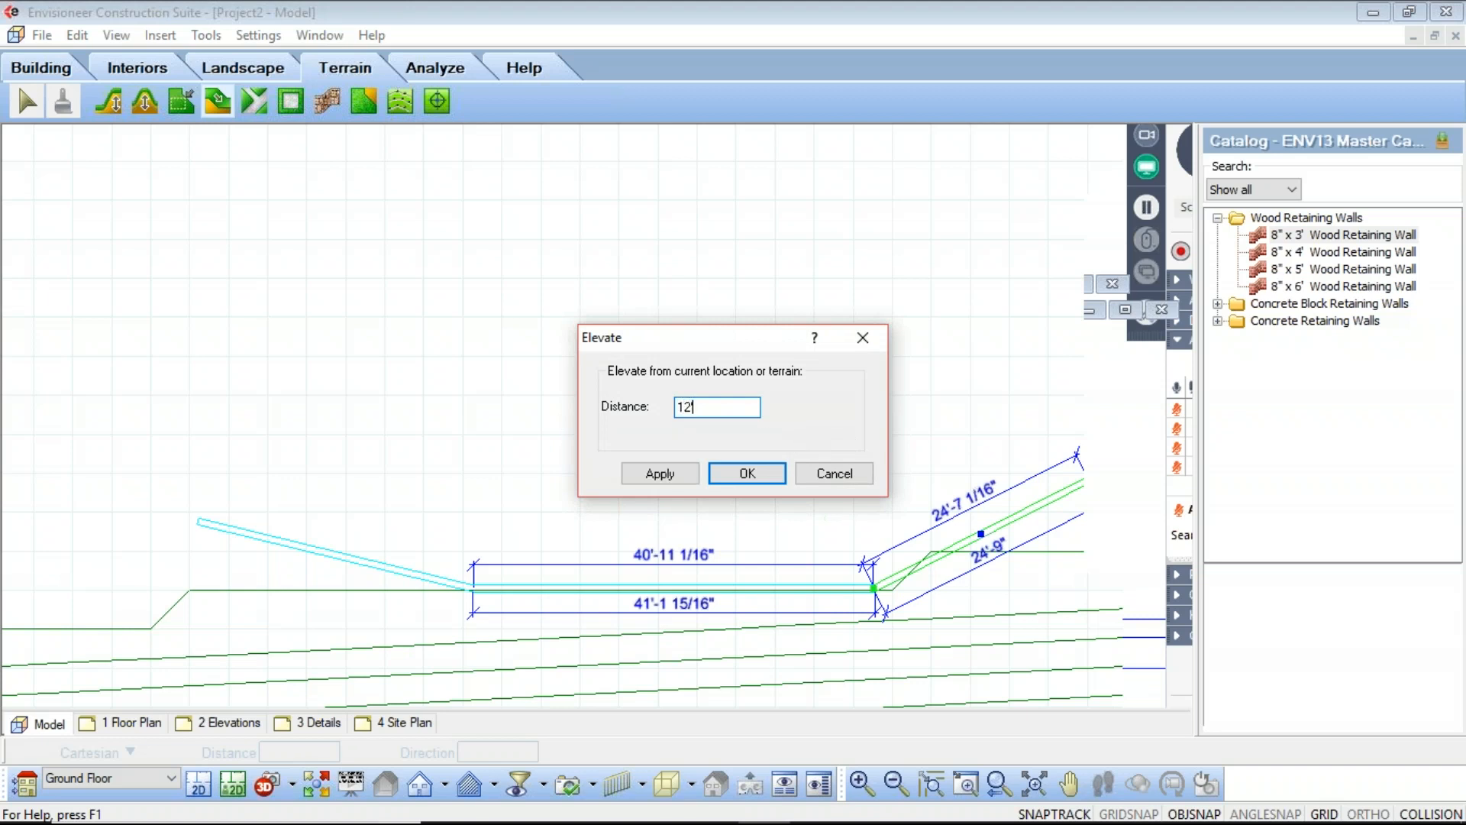
{"action": "type", "text": "12"}
{"action": "left_click", "coordinate": [671, 474]}
{"action": "left_click", "coordinate": [748, 474]}
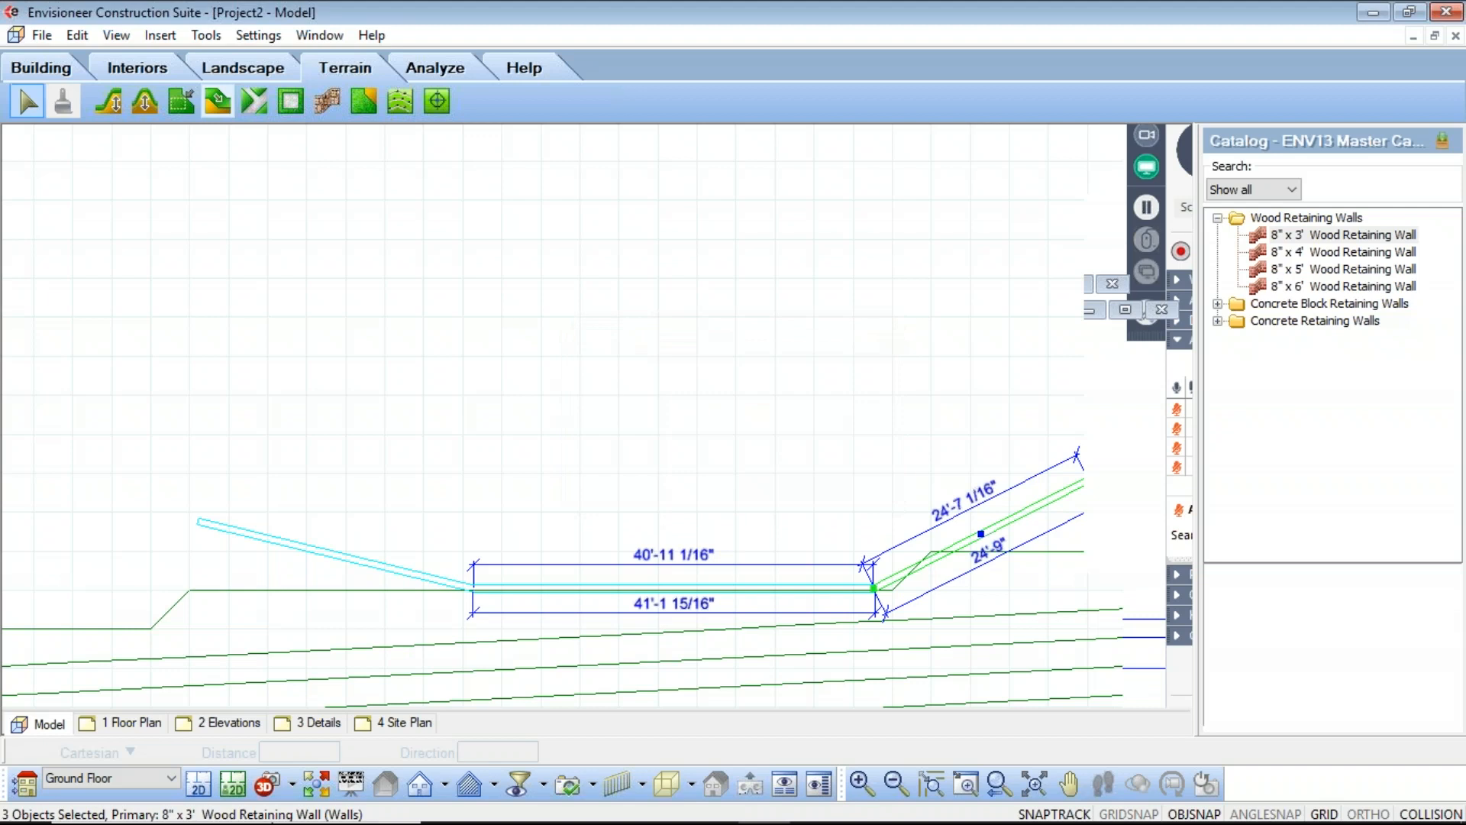
View the elevated retaining wall up close in the 3D perspective
{"action": "left_click", "coordinate": [293, 784]}
{"action": "left_click", "coordinate": [327, 732]}
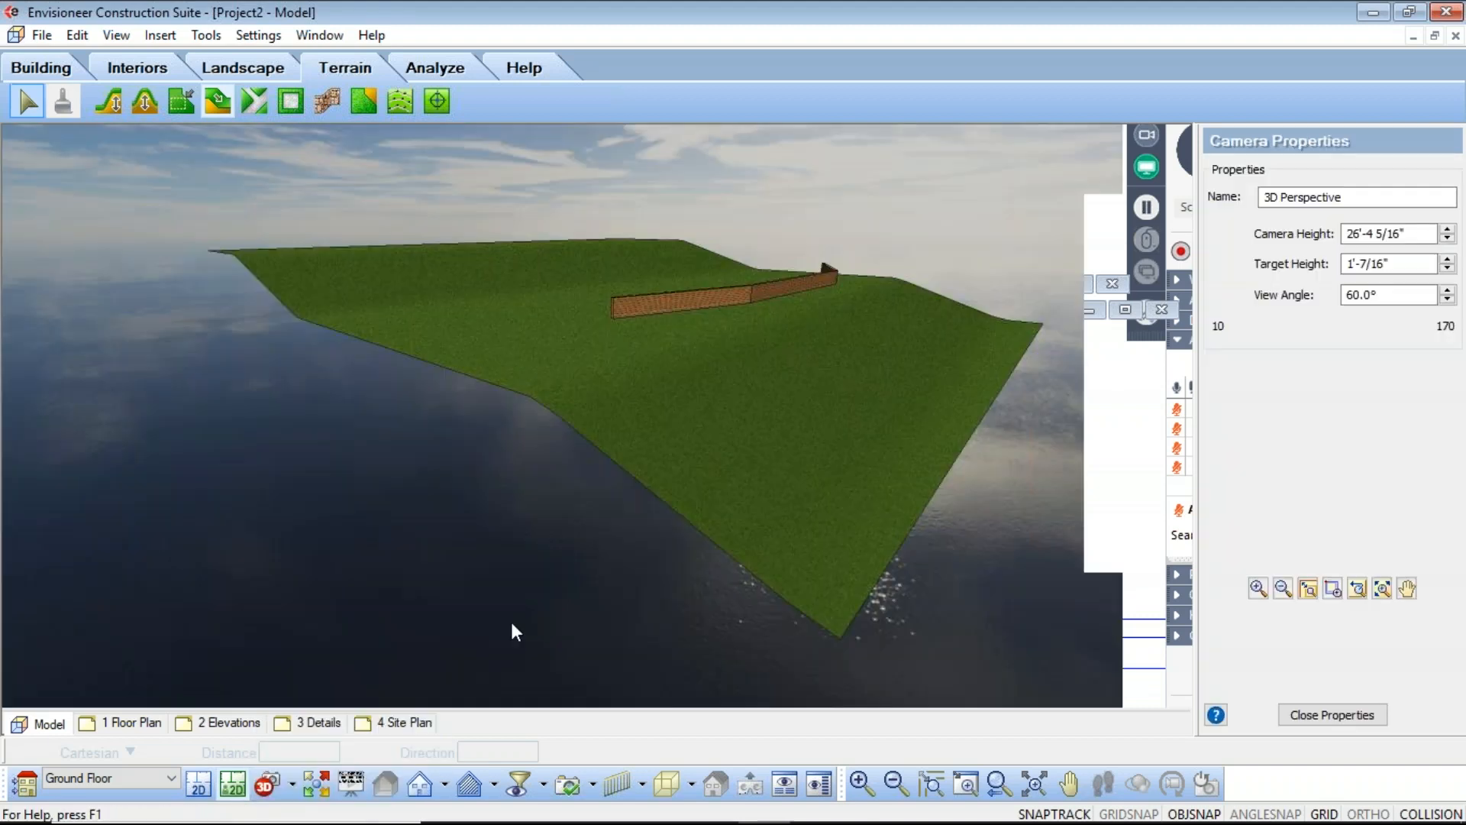
{"action": "left_click", "coordinate": [1068, 784]}
{"action": "left_click_drag", "start_coordinate": [691, 425], "coordinate": [1040, 687]}
{"action": "left_click", "coordinate": [1102, 784]}
{"action": "left_click_drag", "start_coordinate": [788, 403], "coordinate": [759, 255]}
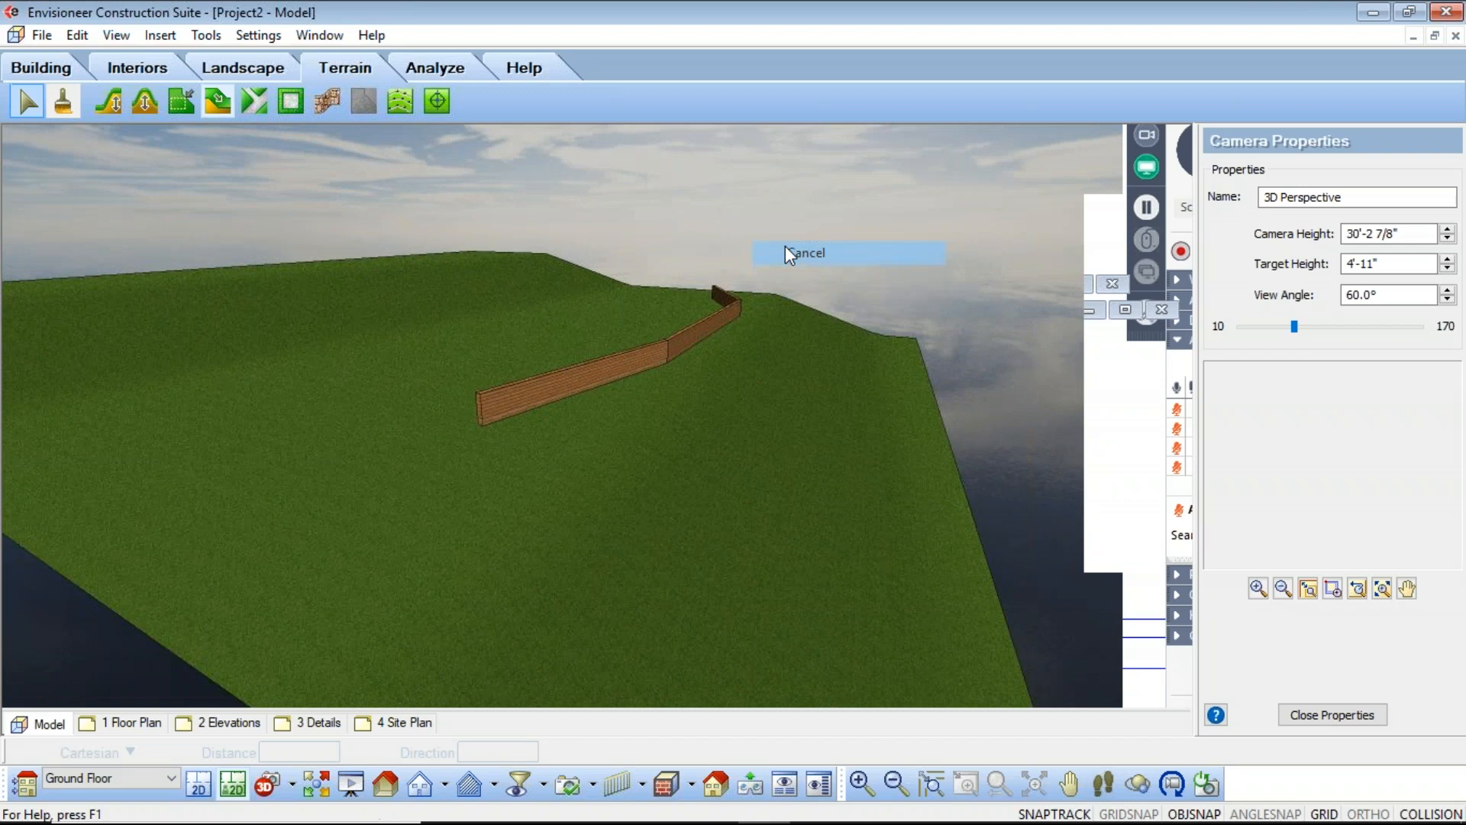
Select the three retaining wall segments in the 3D perspective and set their elevation to 10'
{"action": "left_click", "coordinate": [544, 385]}
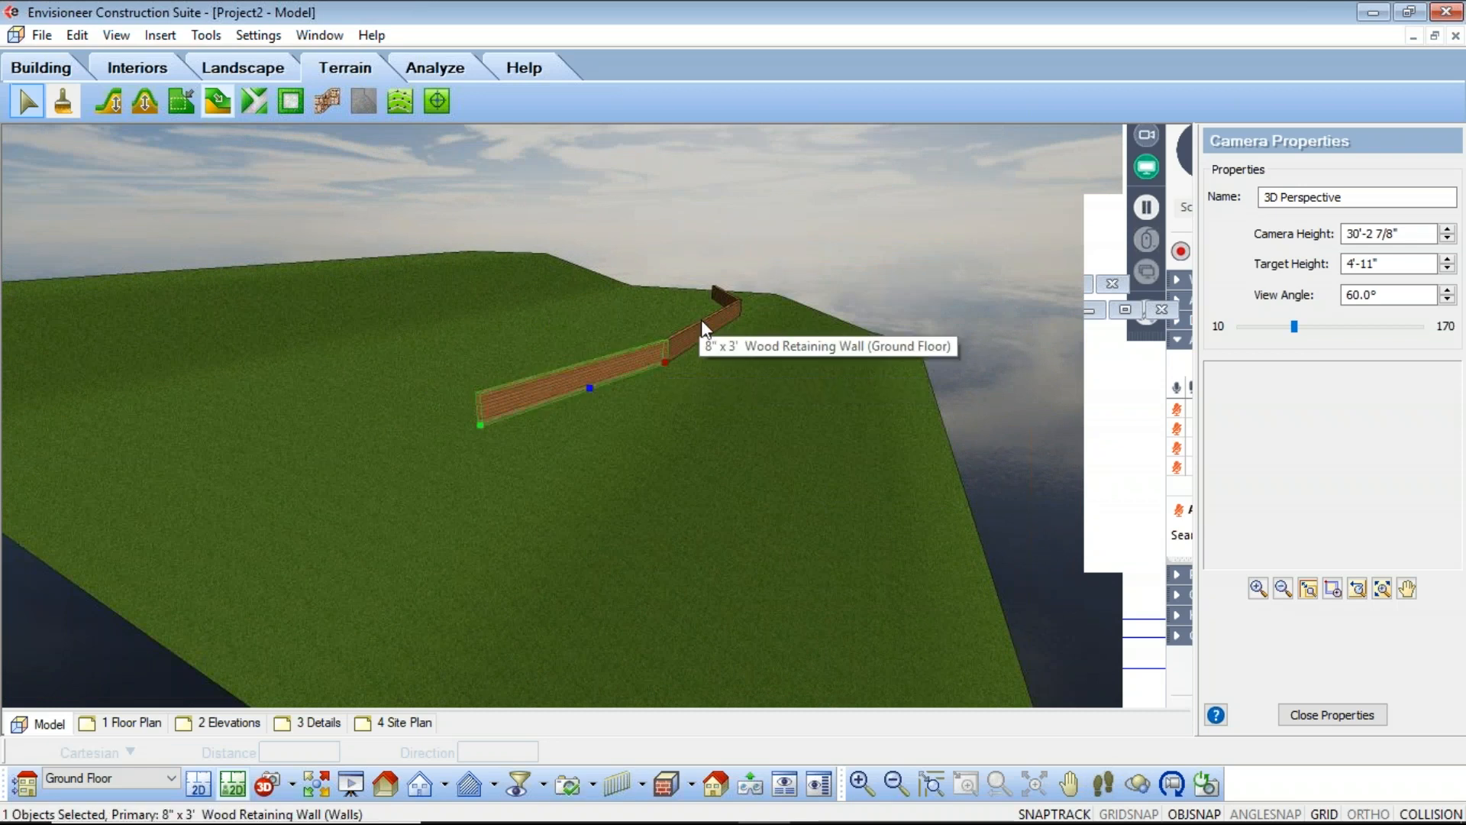
{"action": "left_click", "coordinate": [701, 319], "text": "ctrl"}
{"action": "left_click", "coordinate": [724, 287], "text": "ctrl"}
{"action": "right_click", "coordinate": [724, 287]}
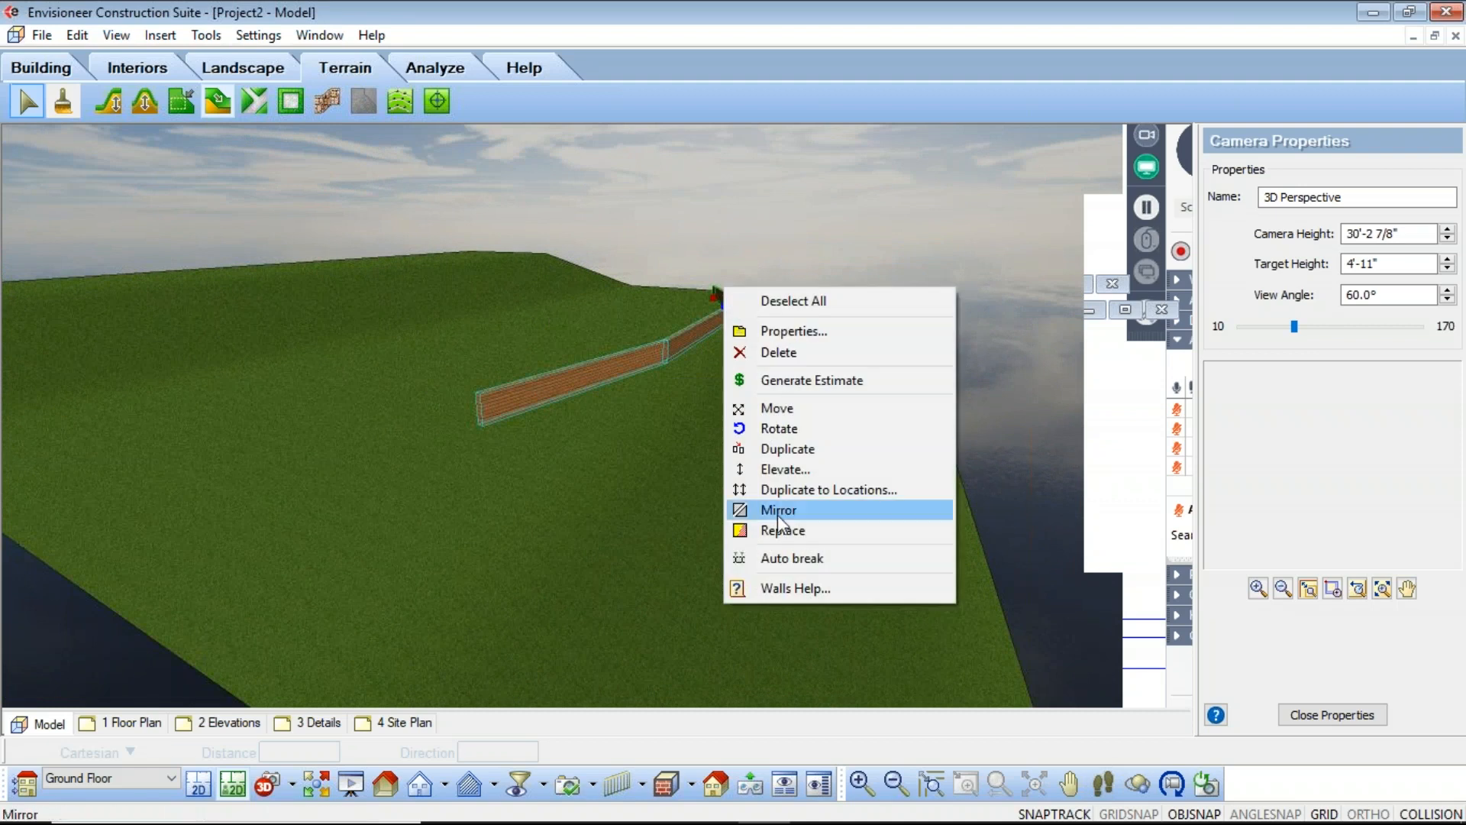
{"action": "left_click", "coordinate": [787, 469]}
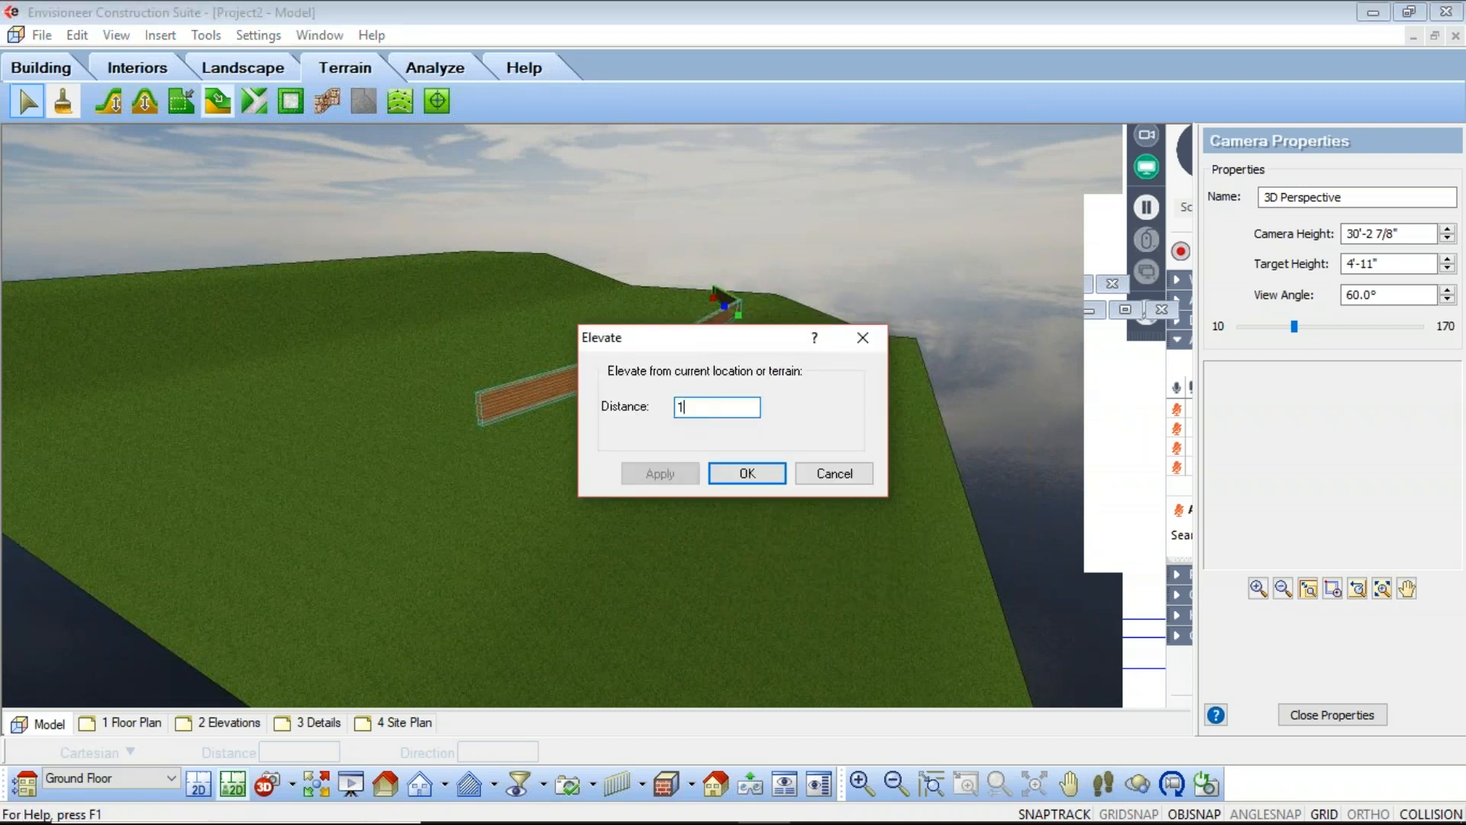
{"action": "left_click", "coordinate": [661, 474]}
{"action": "left_click", "coordinate": [730, 474]}
{"action": "left_click", "coordinate": [804, 200]}
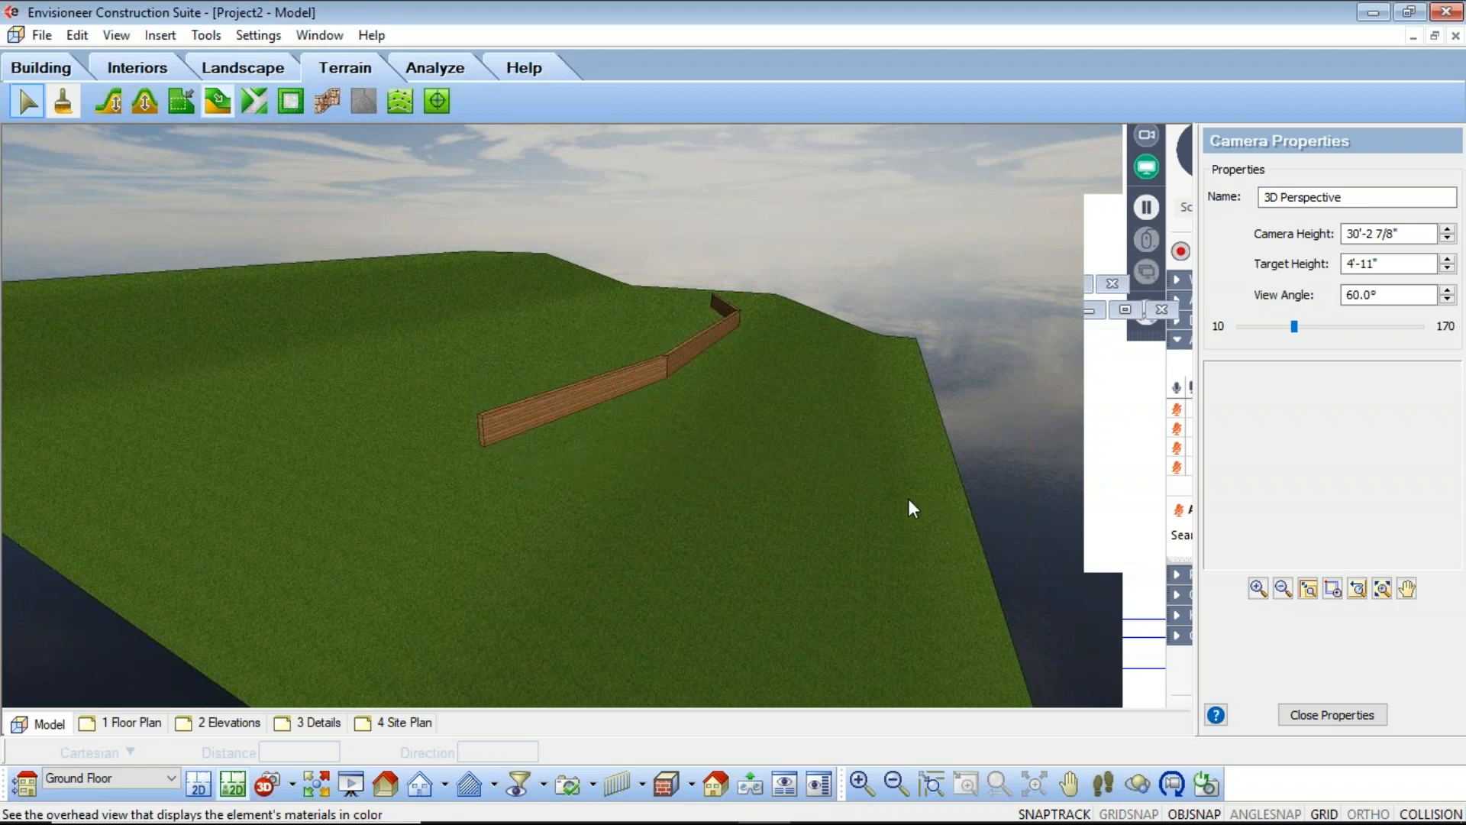
Lower the three retaining wall segments by setting their elevation to 8'
{"action": "left_click", "coordinate": [1069, 783]}
{"action": "left_click_drag", "start_coordinate": [698, 583], "coordinate": [544, 336]}
{"action": "right_click", "coordinate": [539, 349]}
{"action": "left_click", "coordinate": [538, 364]}
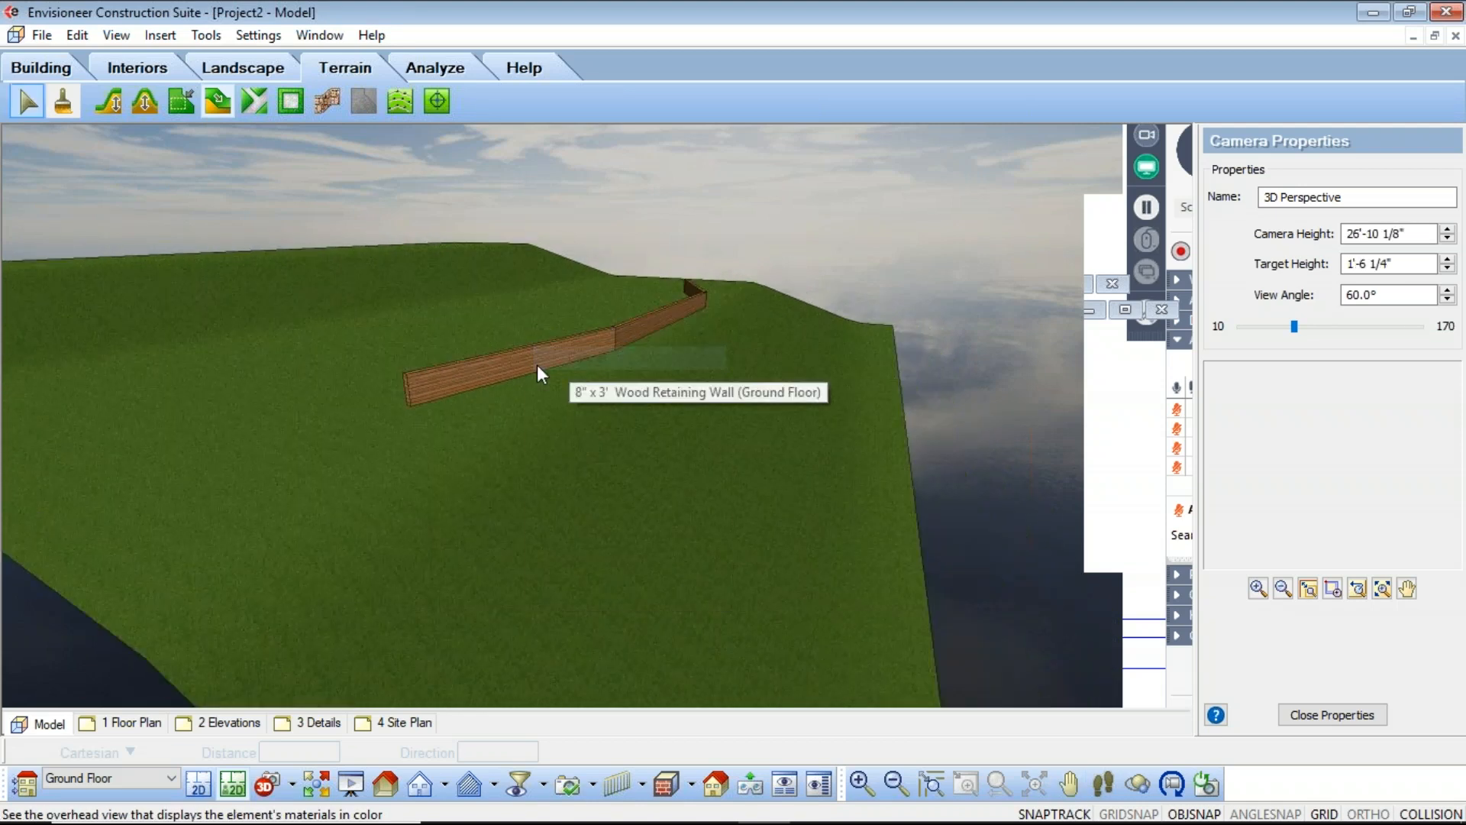
{"action": "left_click", "coordinate": [538, 365]}
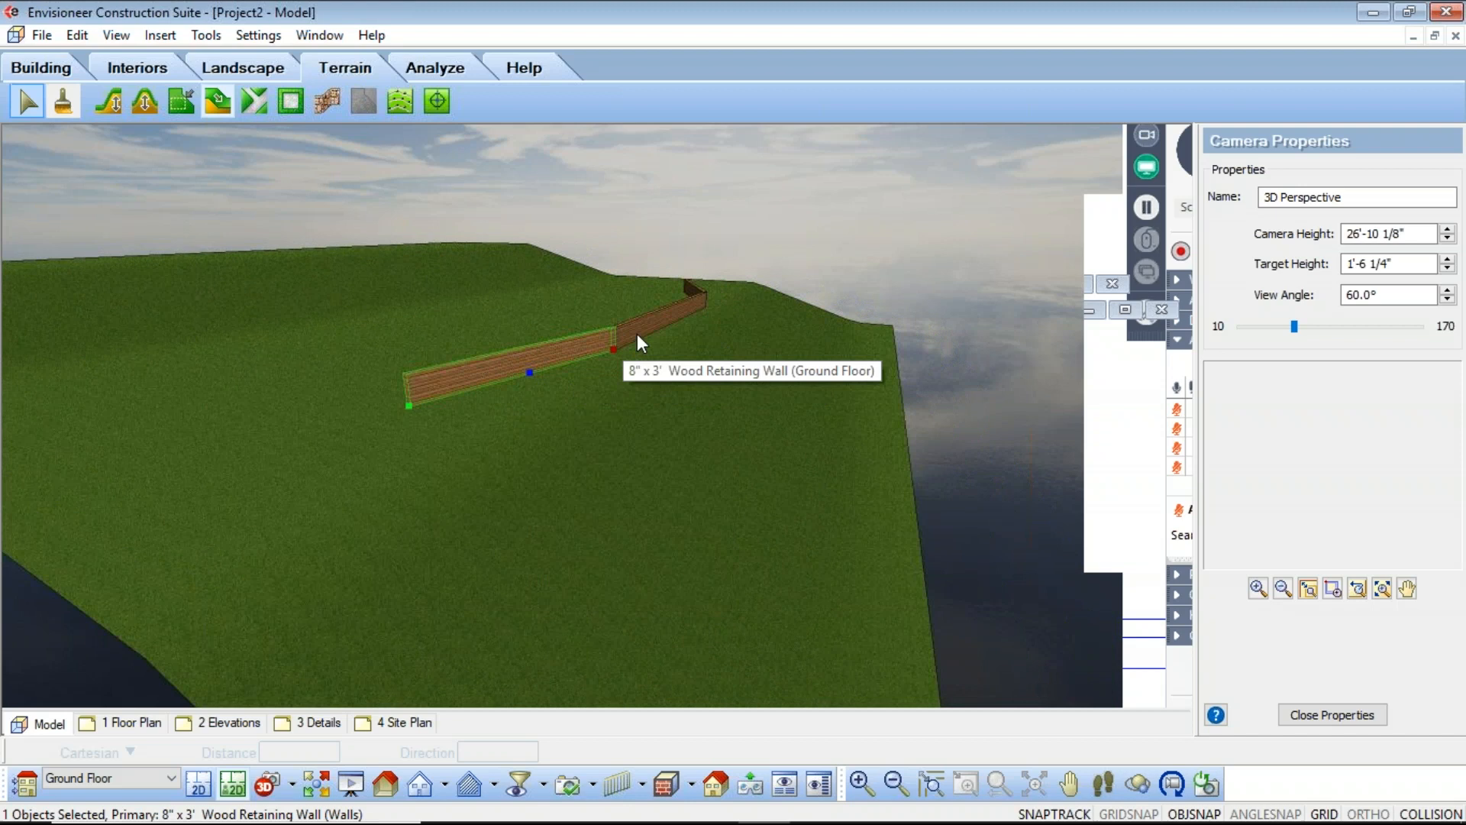
{"action": "right_click", "coordinate": [695, 287]}
{"action": "left_click", "coordinate": [744, 468]}
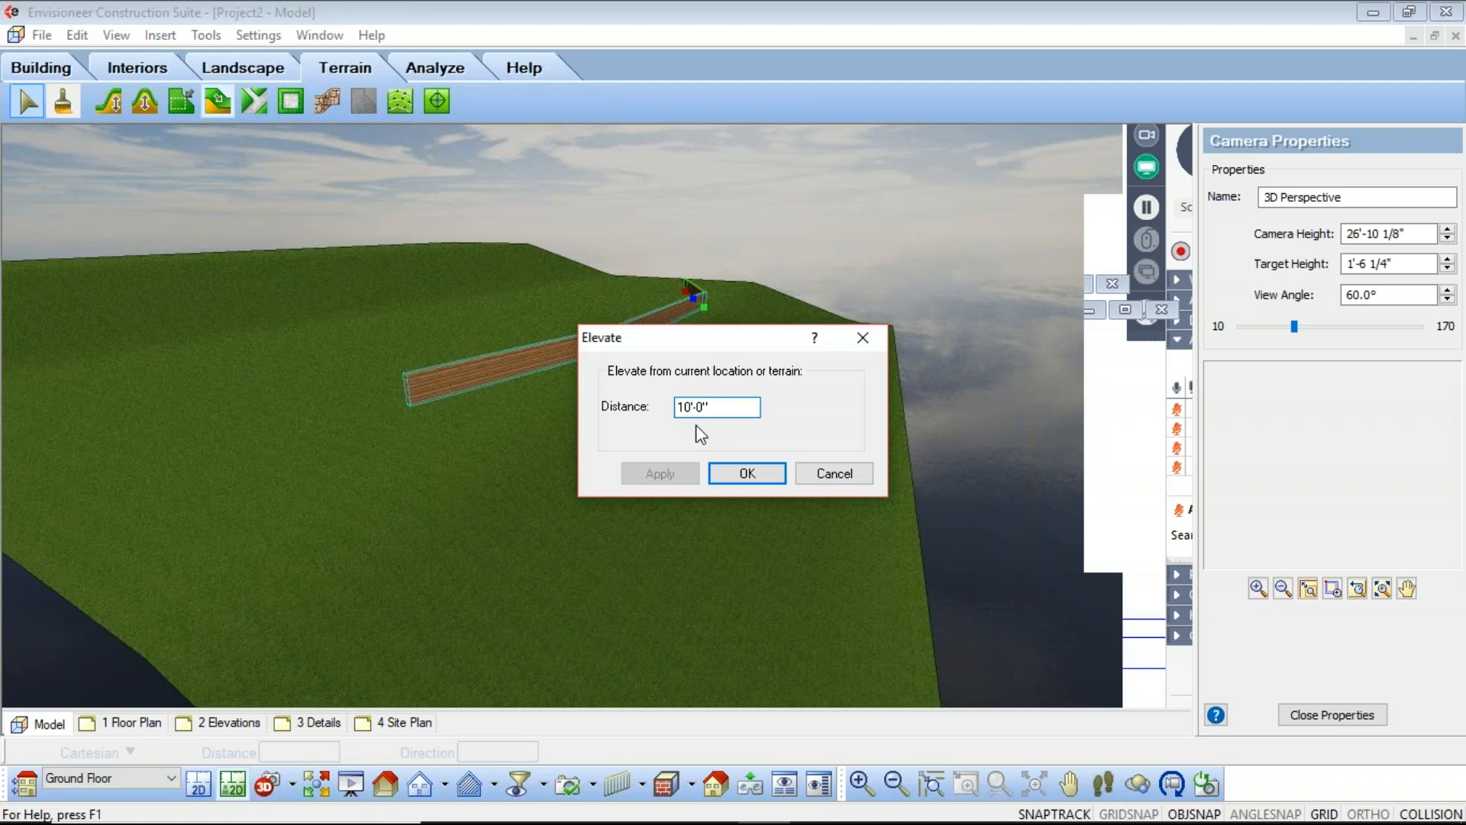
{"action": "key", "text": "BackSpace"}
{"action": "key", "text": "BackSpace"}
{"action": "type", "text": "8"}
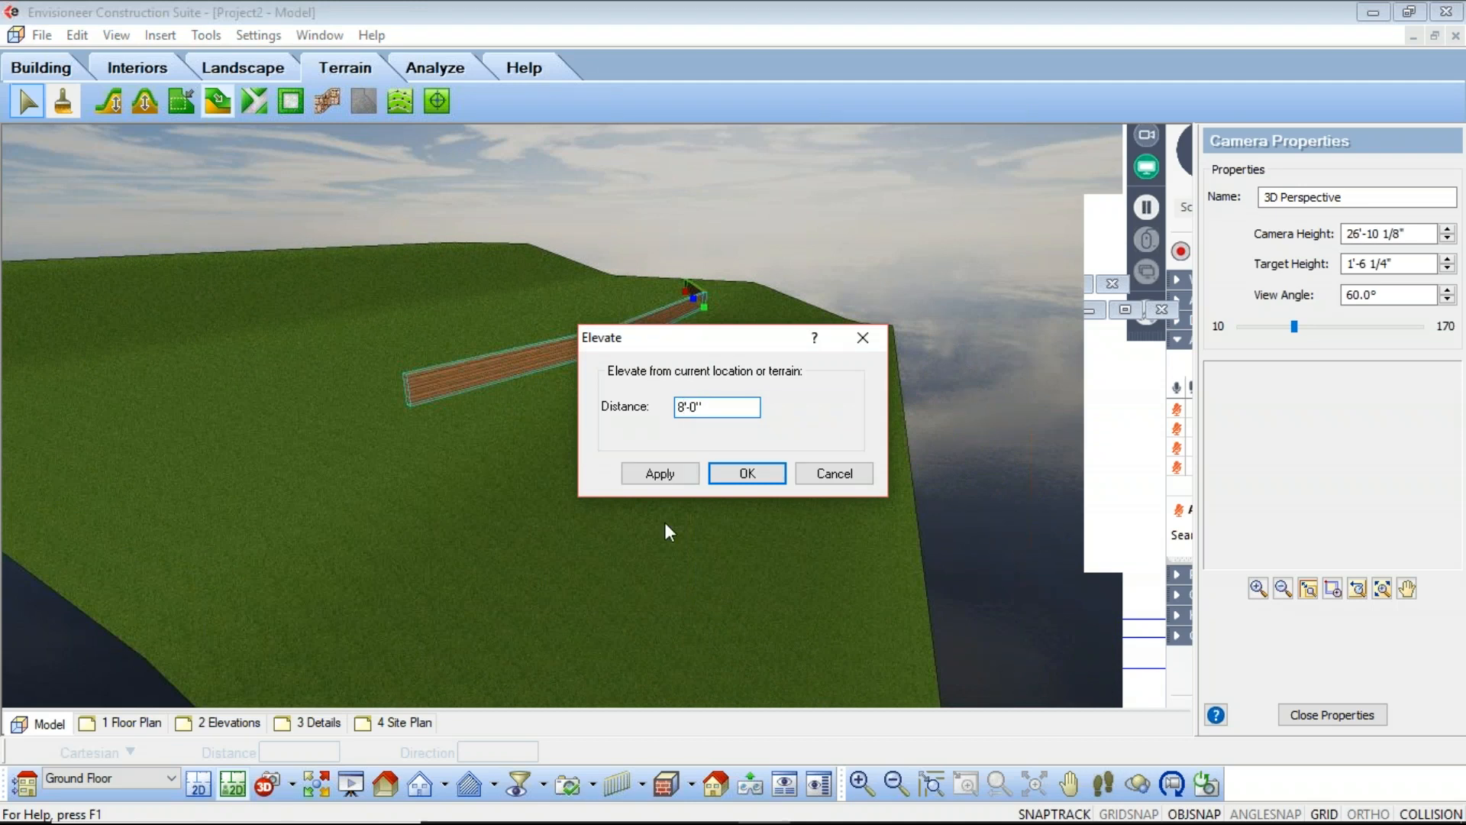
{"action": "left_click", "coordinate": [661, 472]}
{"action": "left_click", "coordinate": [732, 474]}
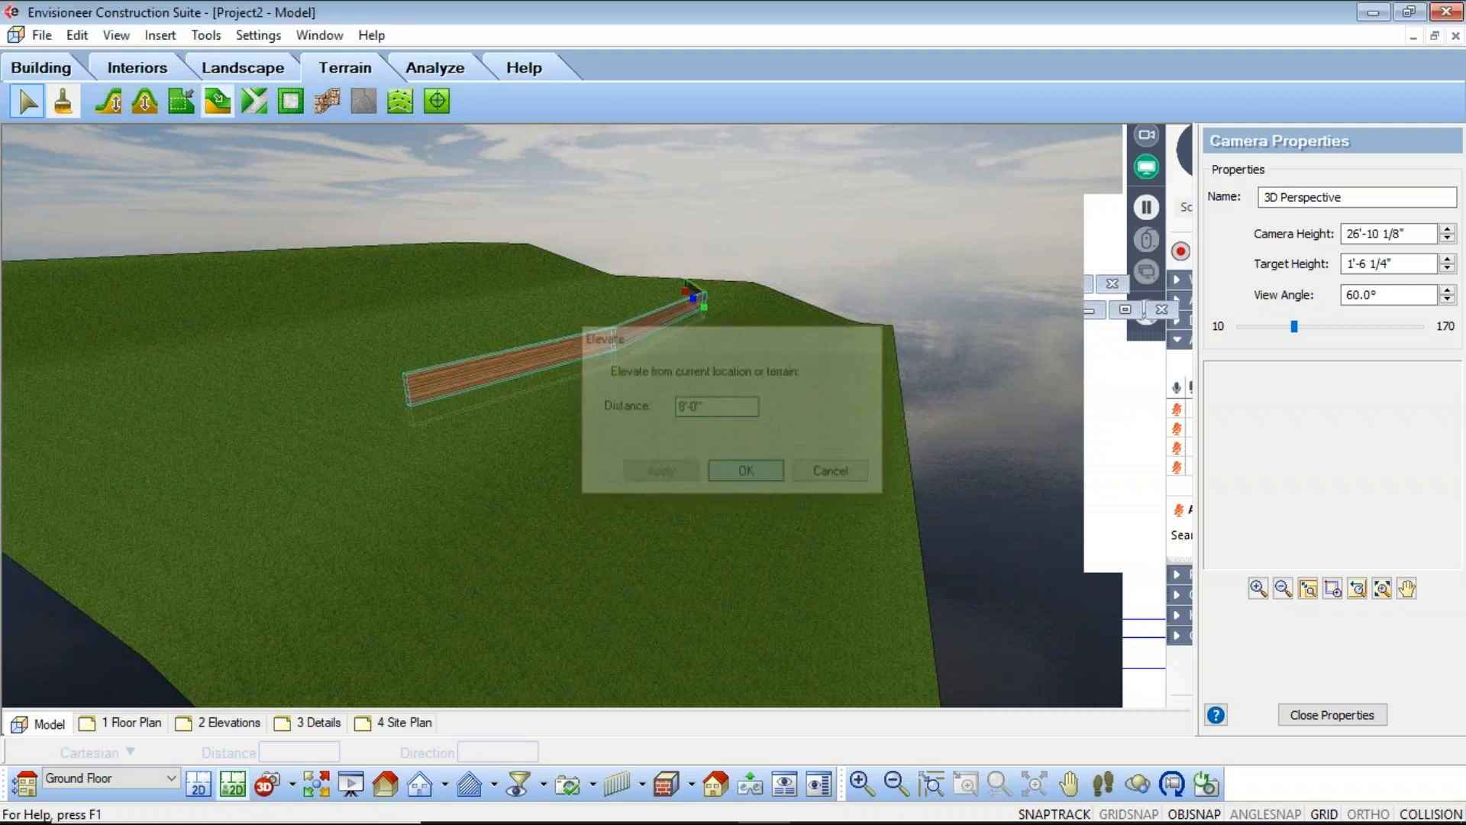
Set the elevation of the three retaining wall segments to 6'
{"action": "left_click", "coordinate": [1090, 783]}
{"action": "left_click_drag", "start_coordinate": [711, 435], "coordinate": [709, 382]}
{"action": "right_click", "coordinate": [875, 203]}
{"action": "left_click", "coordinate": [913, 217]}
{"action": "left_click", "coordinate": [712, 331]}
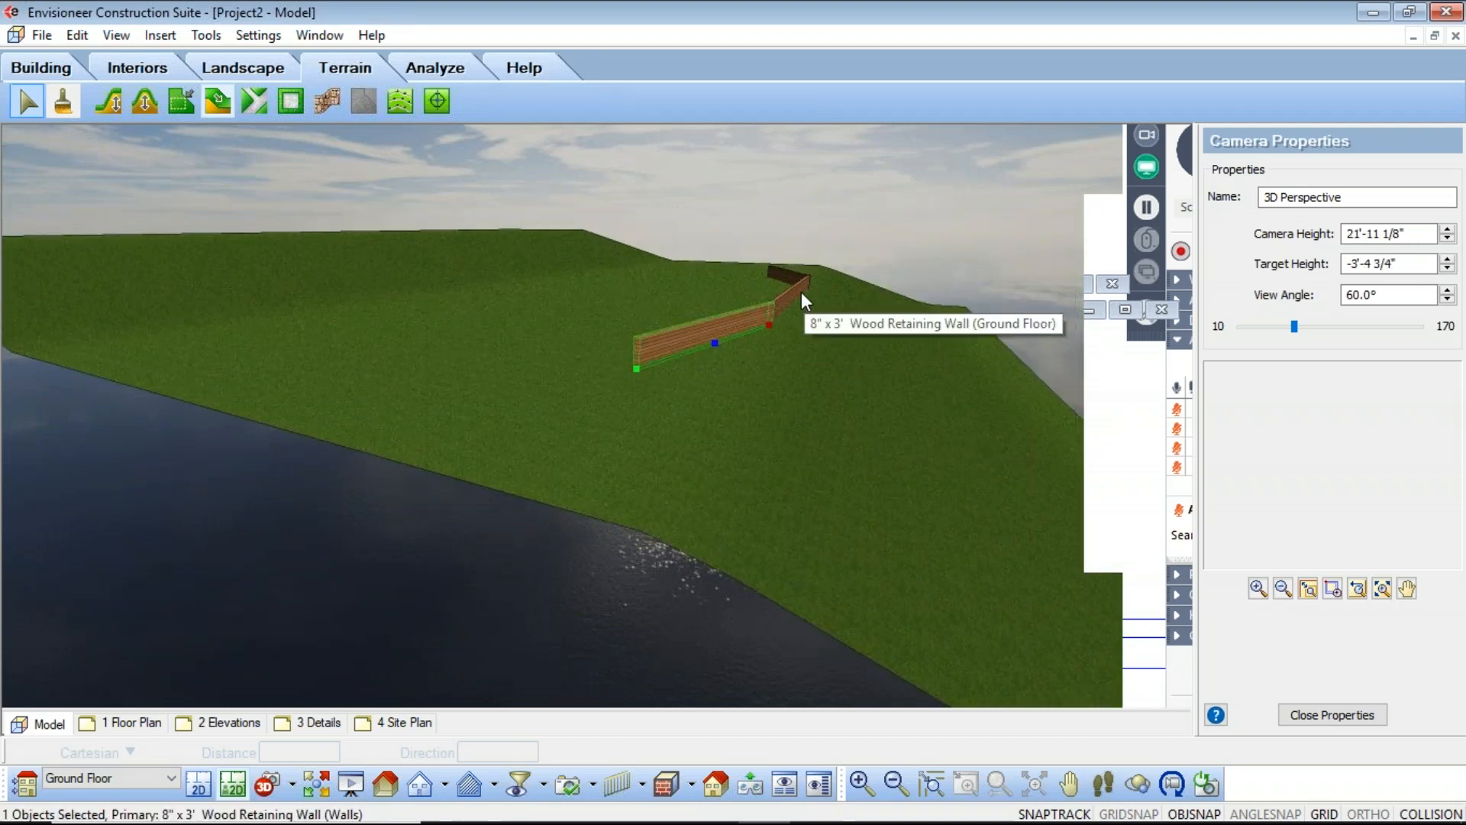
{"action": "left_click", "coordinate": [795, 291], "text": "shift"}
{"action": "left_click", "coordinate": [784, 269], "text": "shift"}
{"action": "right_click", "coordinate": [783, 269]}
{"action": "left_click", "coordinate": [841, 452]}
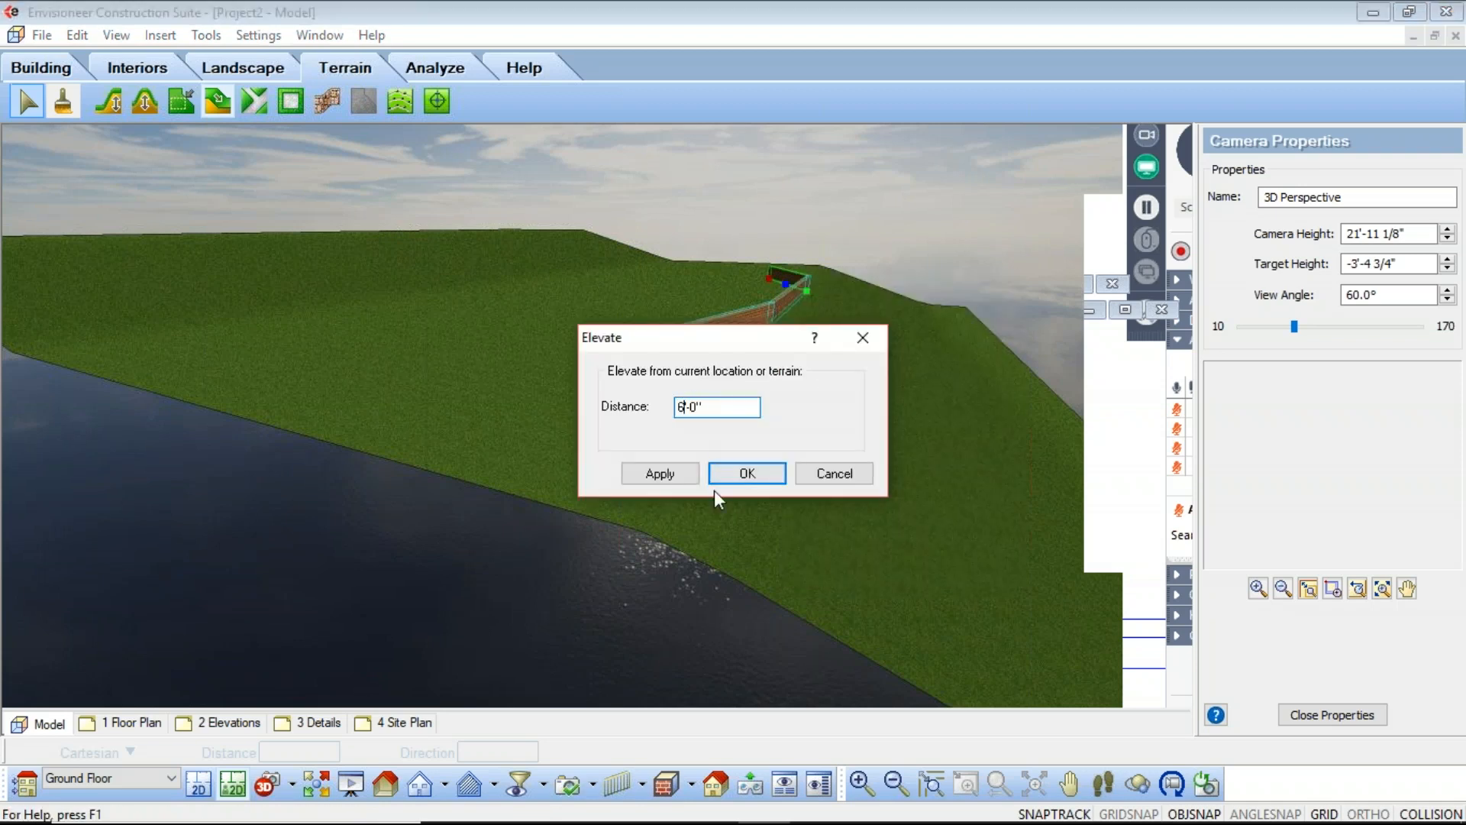
{"action": "left_click", "coordinate": [680, 473]}
{"action": "left_click", "coordinate": [747, 473]}
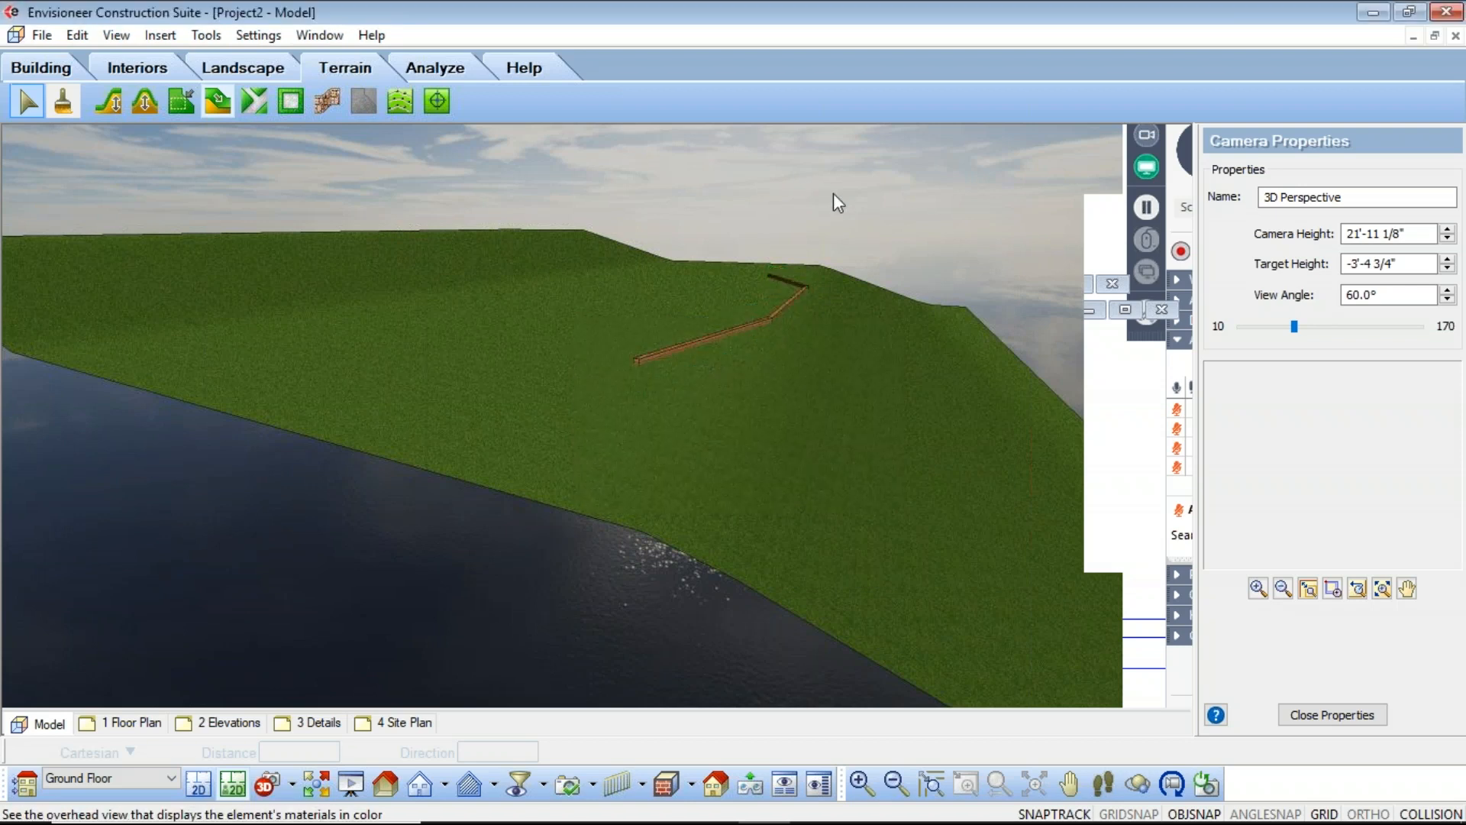
Delete all three retaining wall segments from the terrain in the 2D plan view
{"action": "left_click_drag", "start_coordinate": [873, 375], "coordinate": [848, 251]}
{"action": "right_click", "coordinate": [612, 221]}
{"action": "left_click", "coordinate": [654, 220]}
{"action": "left_click", "coordinate": [199, 782]}
{"action": "scroll", "coordinate": [387, 487], "scroll_direction": "down", "scroll_amount": 3}
{"action": "left_click", "coordinate": [369, 514]}
{"action": "key", "text": "Delete"}
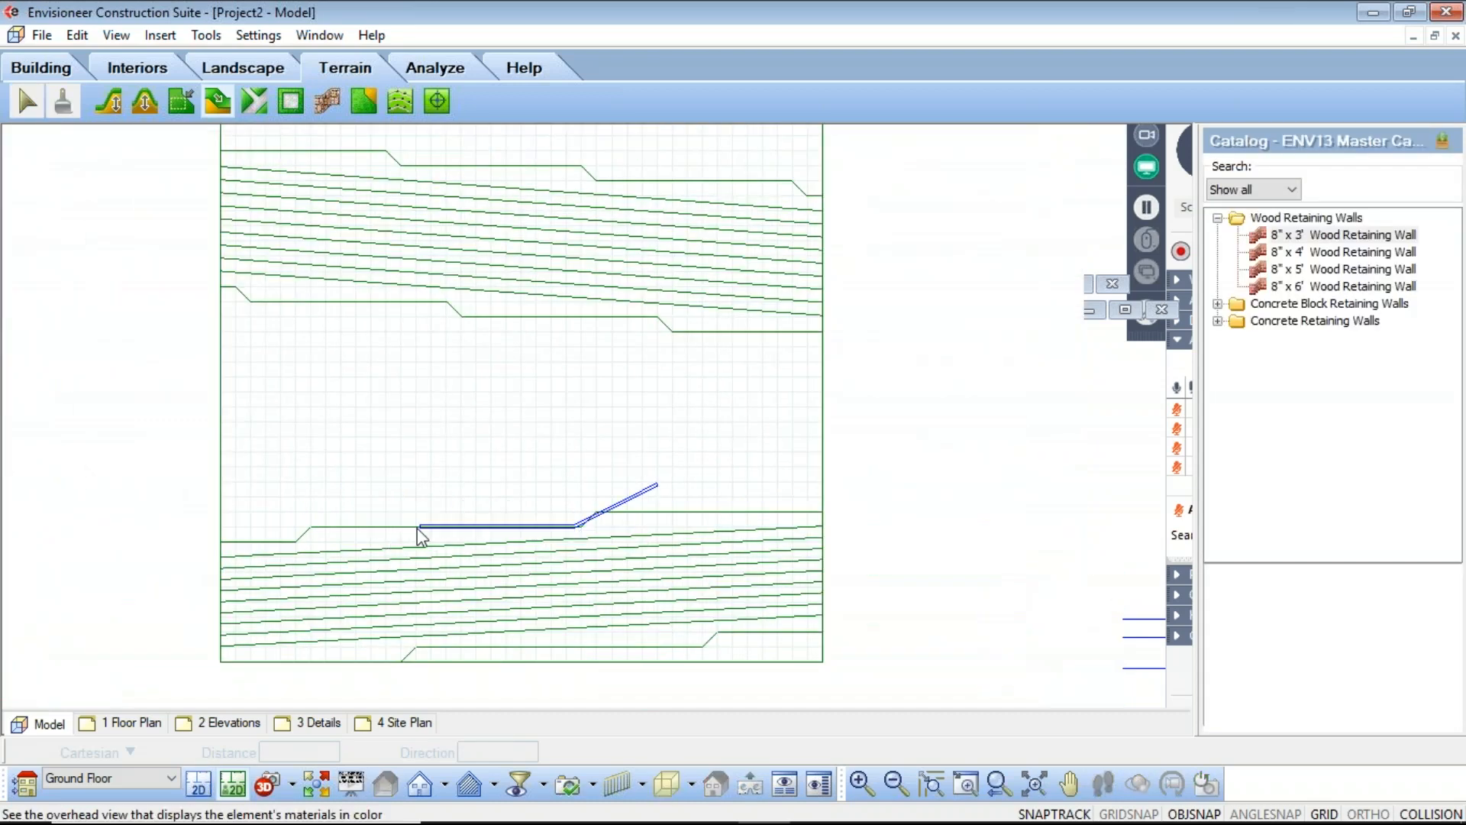
{"action": "left_click", "coordinate": [431, 526]}
{"action": "key", "text": "Delete"}
{"action": "left_click", "coordinate": [620, 503]}
{"action": "key", "text": "Delete"}
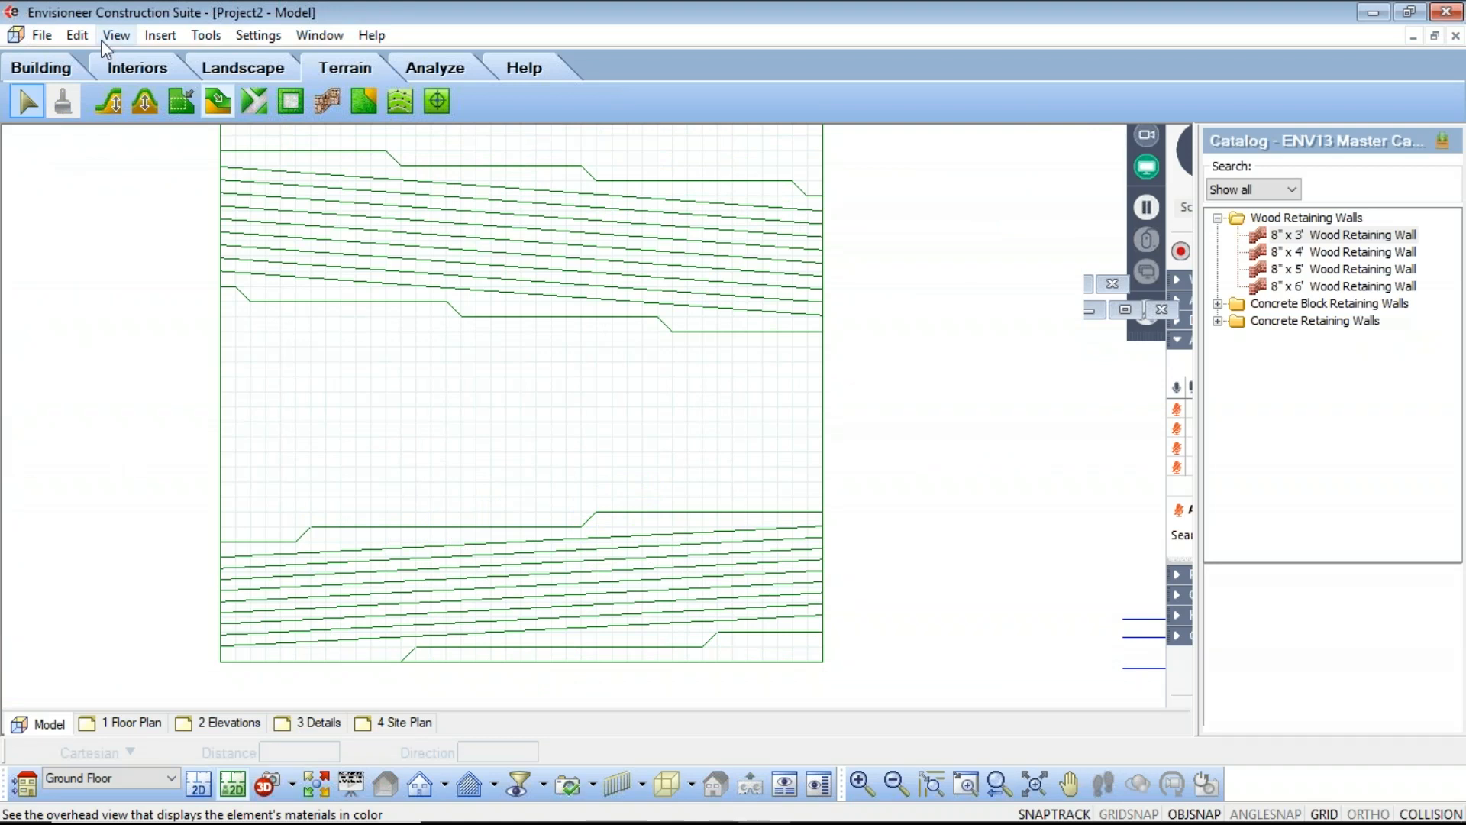
Delete both the northern and the southern slope from the terrain
{"action": "left_click", "coordinate": [497, 262]}
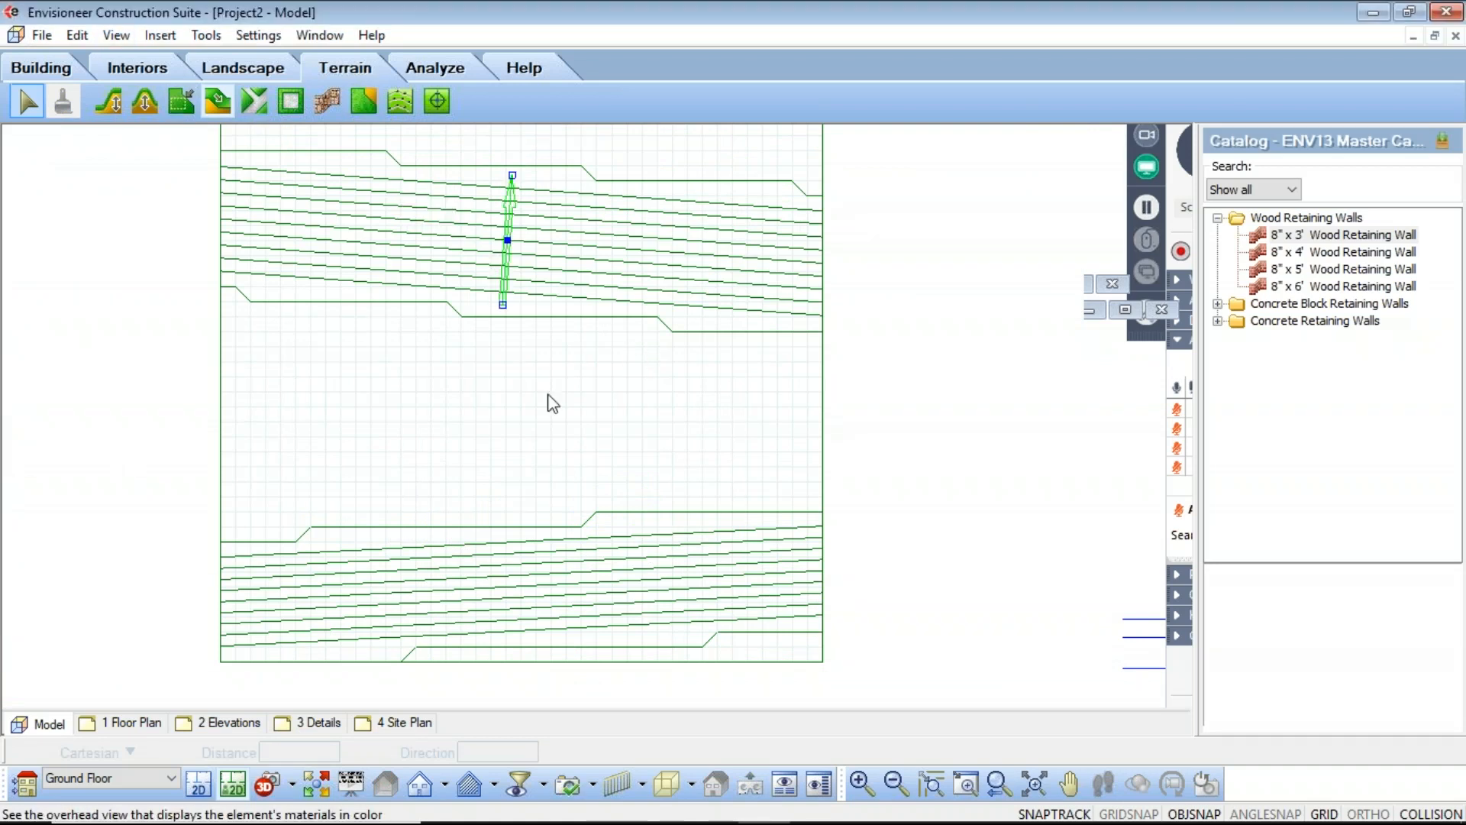
{"action": "key", "text": "Delete"}
{"action": "left_click", "coordinate": [538, 620]}
{"action": "key", "text": "Delete"}
{"action": "scroll", "coordinate": [687, 436], "scroll_direction": "down", "scroll_amount": 2}
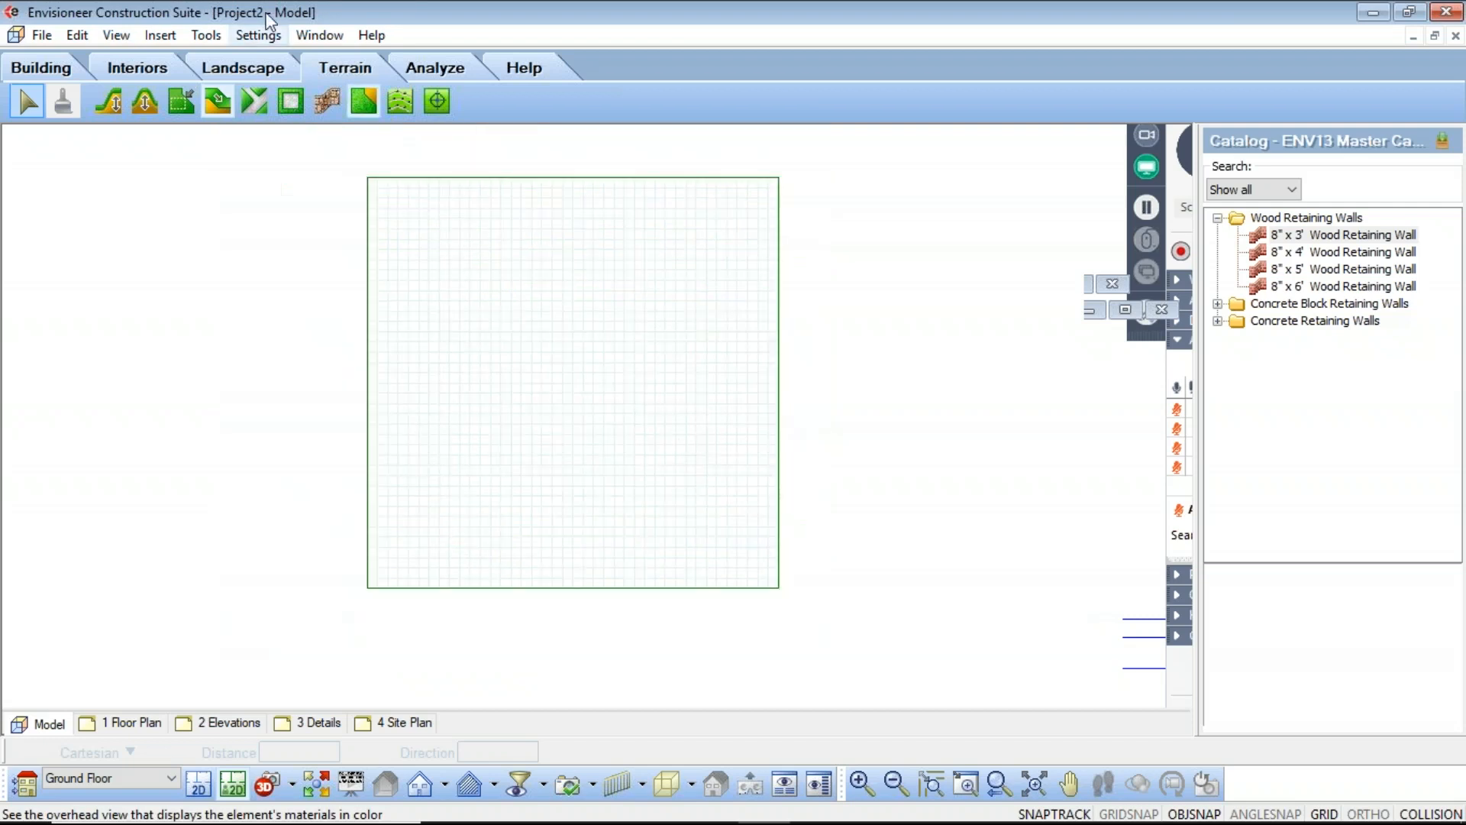
Convert the terrain to a TIN mesh and place a curved row of spot points across its northern half
{"action": "left_click", "coordinate": [438, 100]}
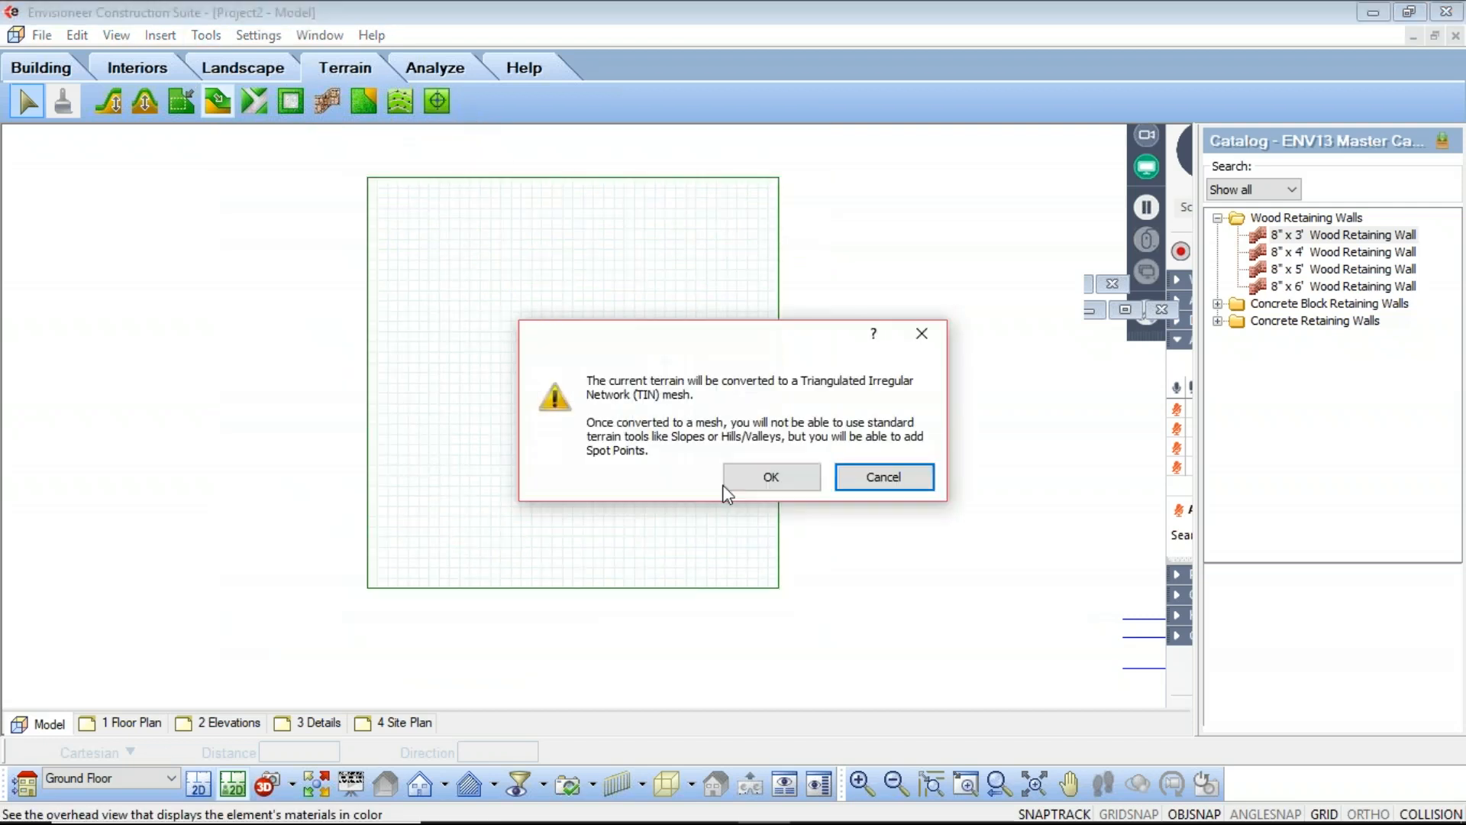
{"action": "left_click", "coordinate": [771, 476]}
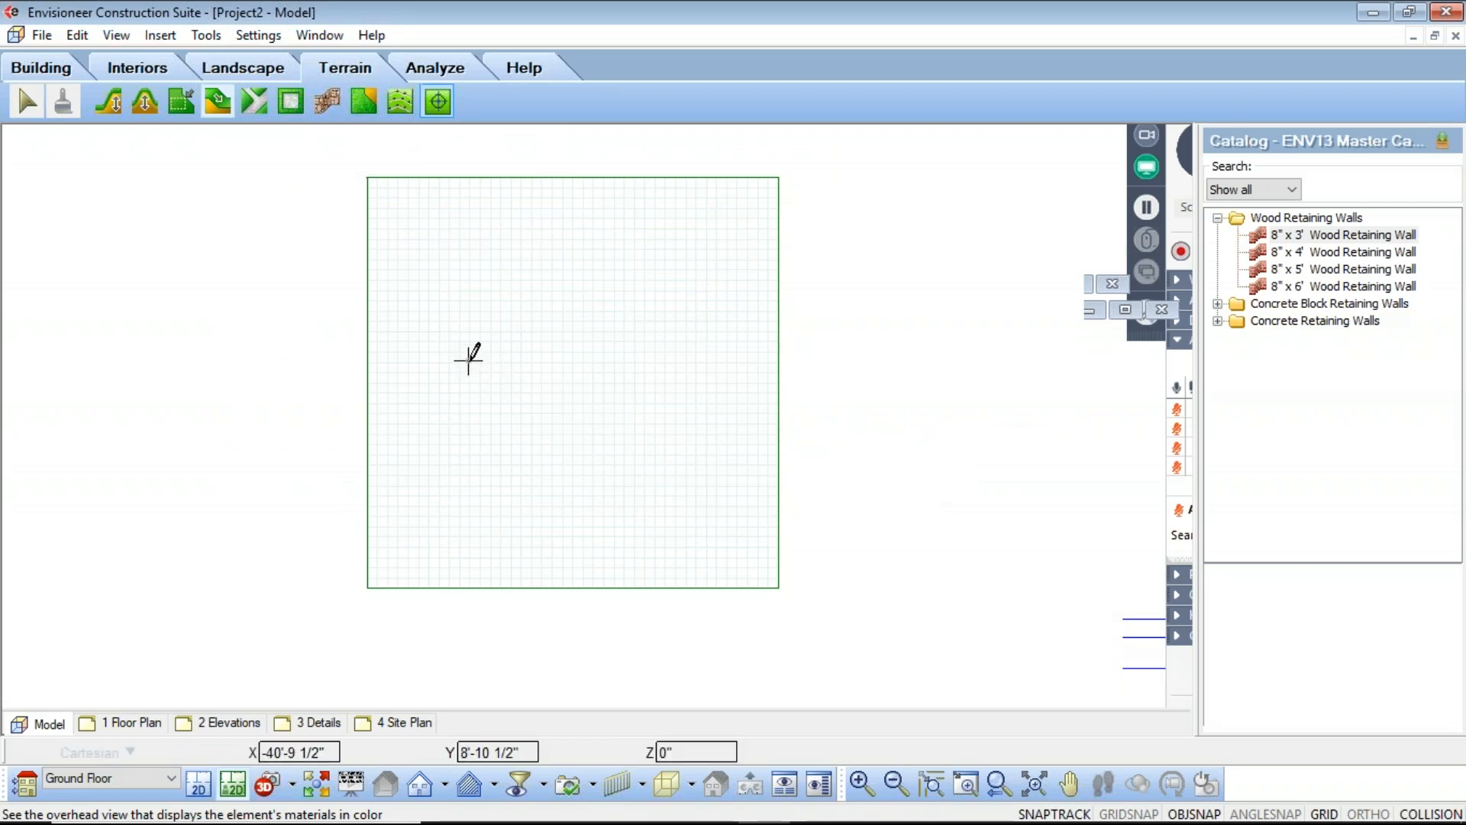
{"action": "scroll", "coordinate": [527, 408], "scroll_direction": "up", "scroll_amount": 2}
{"action": "left_click", "coordinate": [504, 356]}
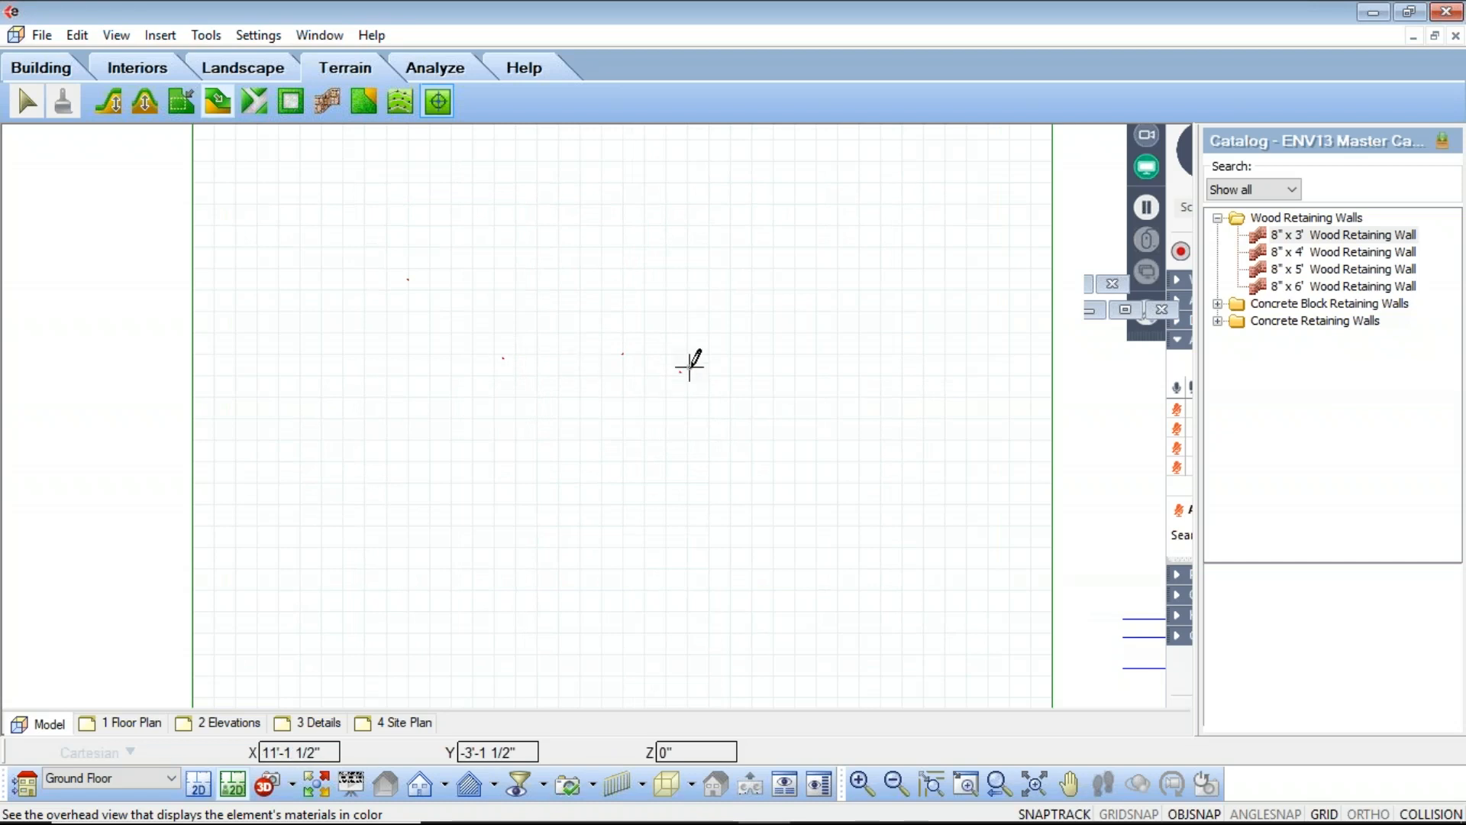
{"action": "left_click", "coordinate": [777, 266]}
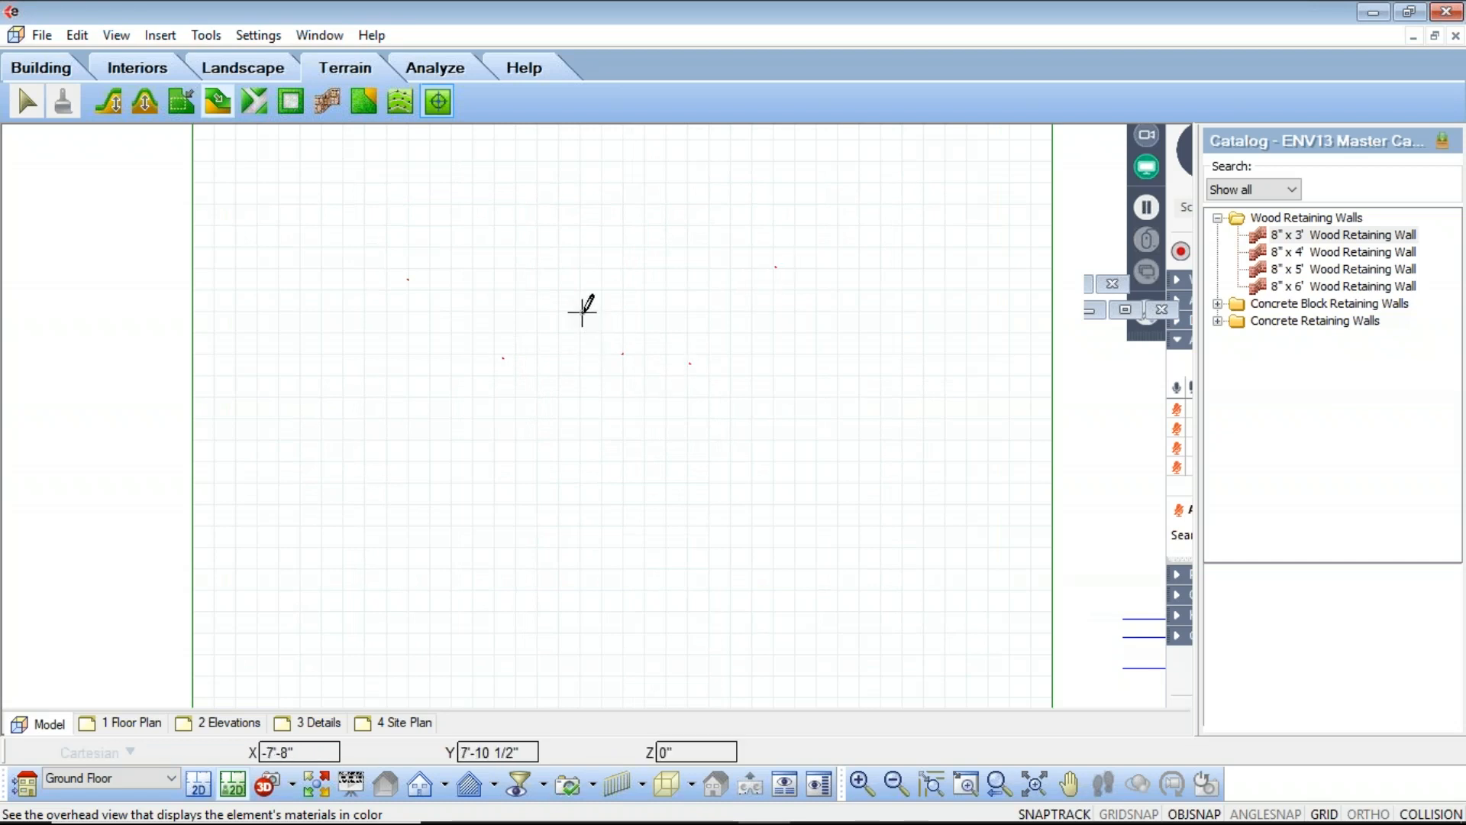
Place a second row of spot points just south of the first row and finish the placement
{"action": "scroll", "coordinate": [383, 338], "scroll_direction": "up", "scroll_amount": 2}
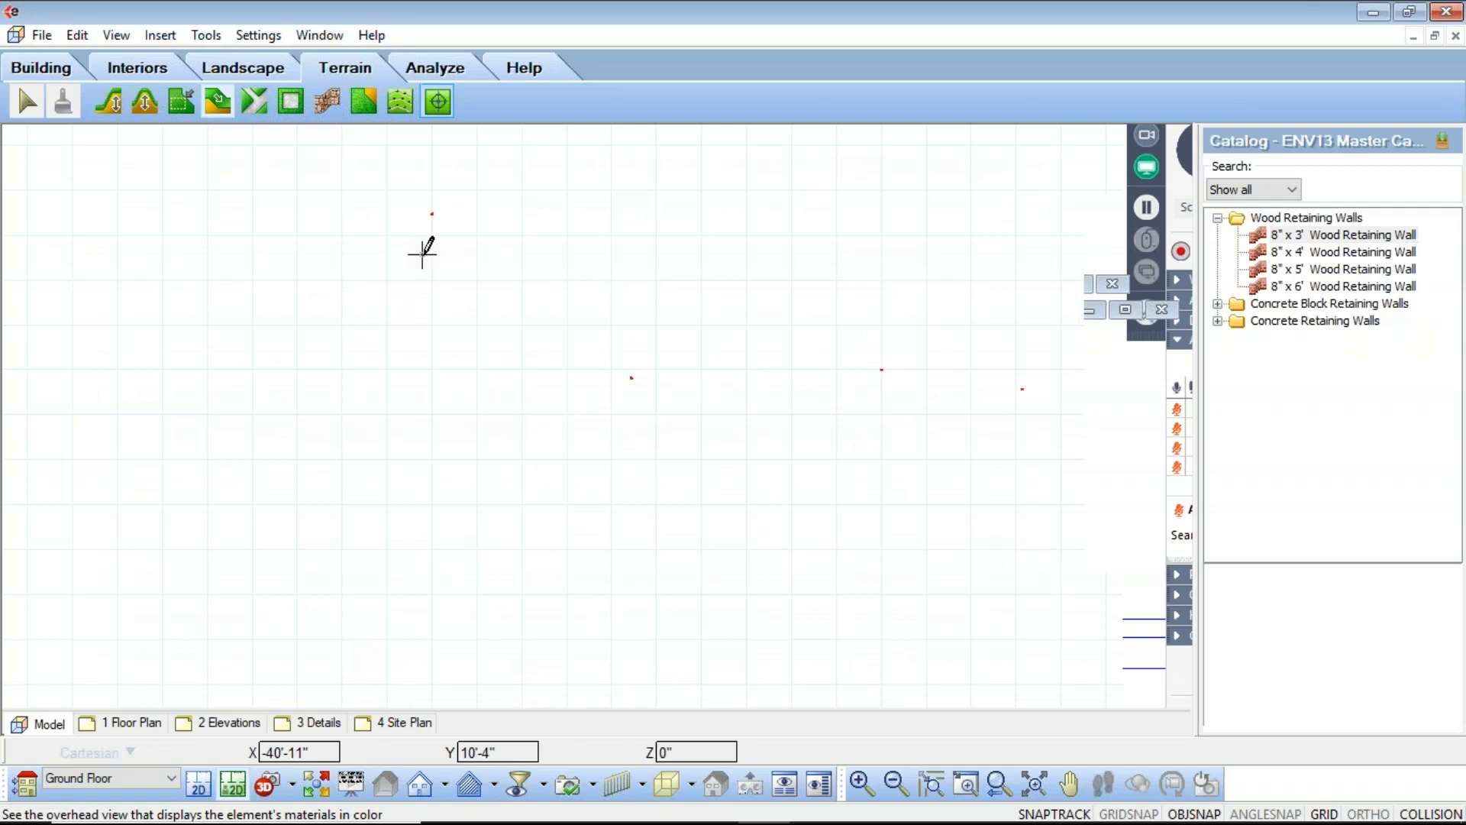
{"action": "left_click", "coordinate": [627, 415]}
{"action": "scroll", "coordinate": [627, 487], "scroll_direction": "down", "scroll_amount": 1}
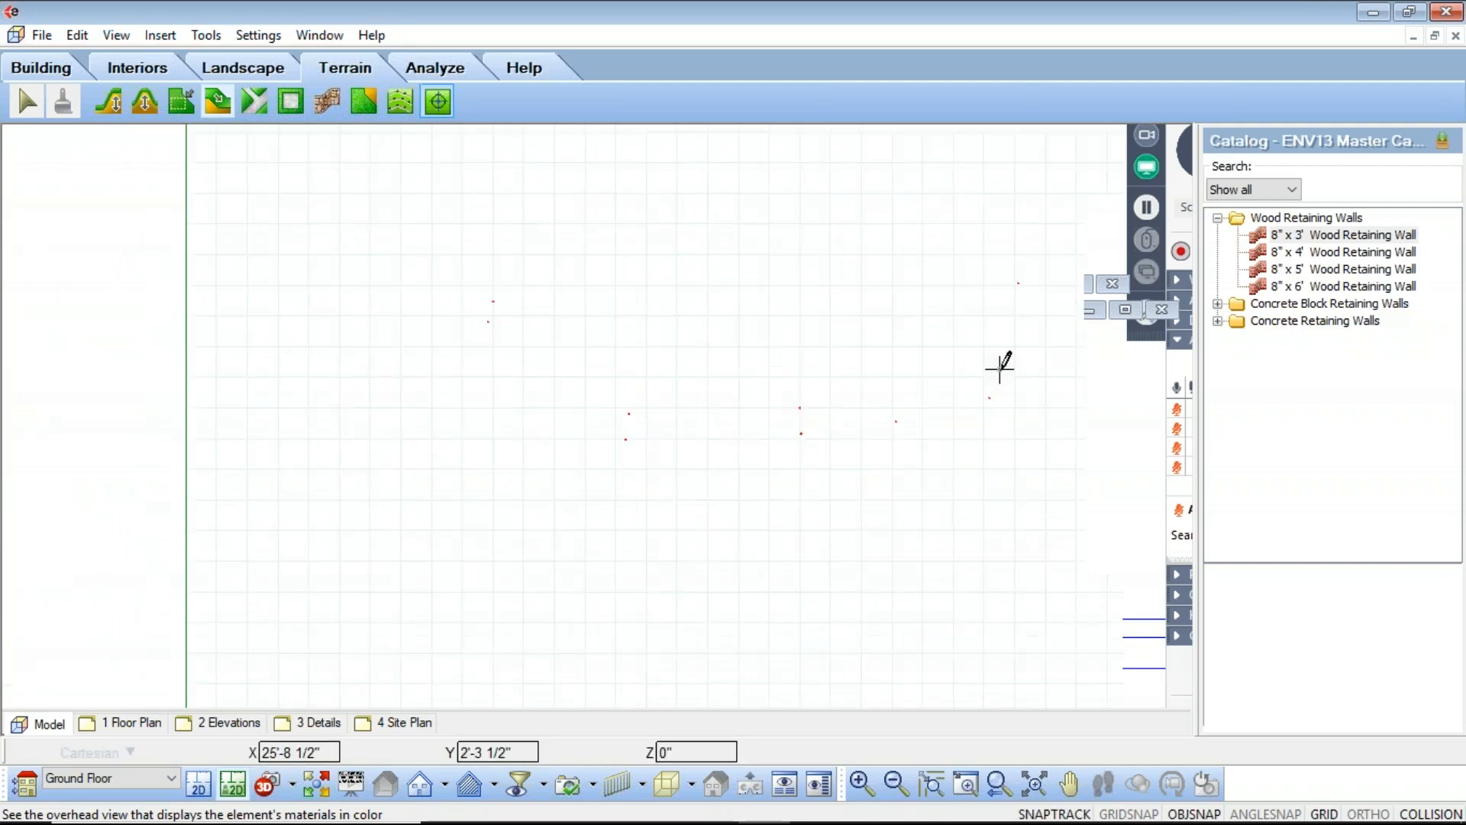
{"action": "right_click", "coordinate": [979, 387]}
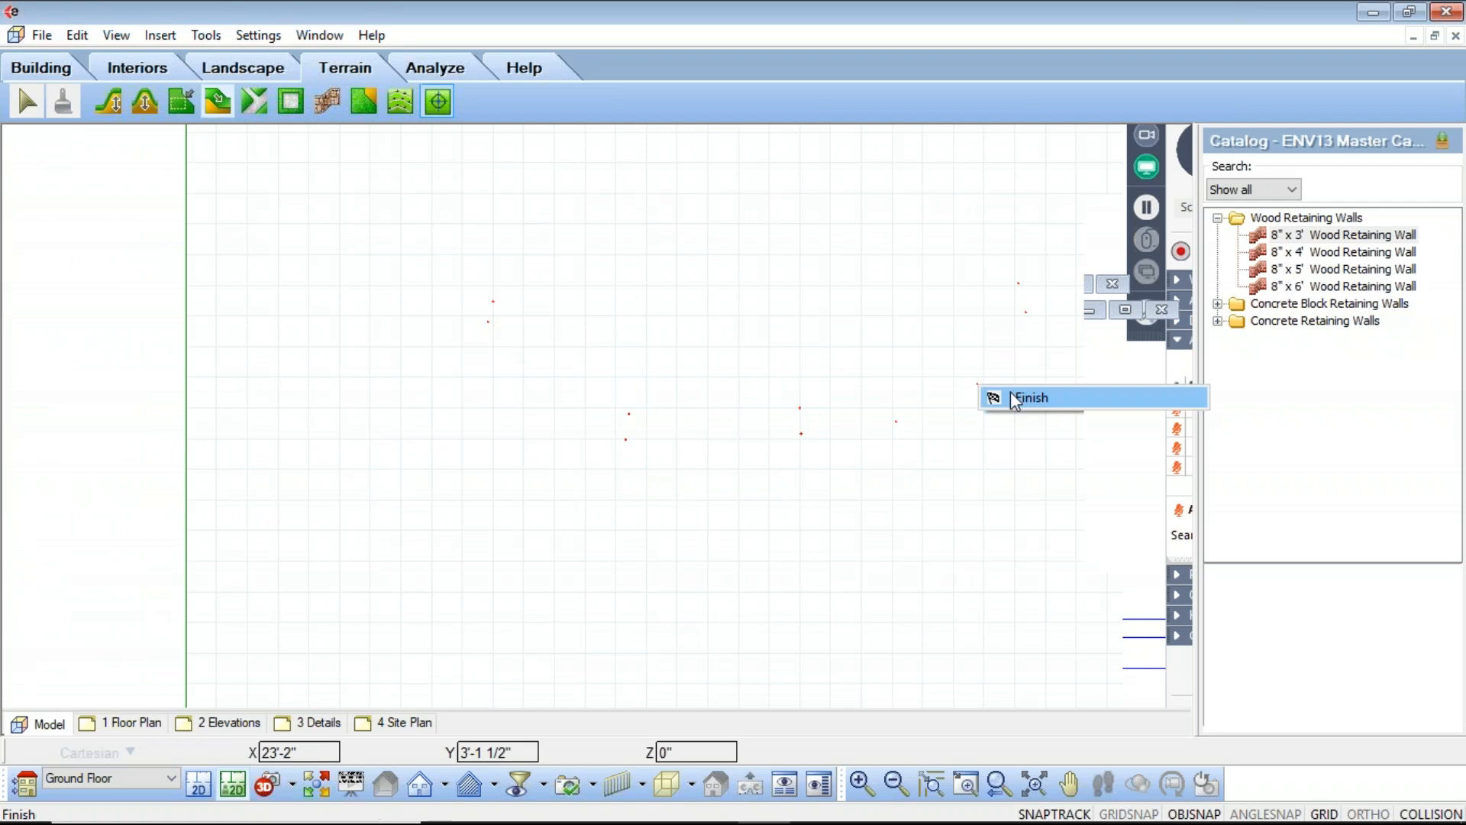
{"action": "left_click", "coordinate": [1010, 395]}
Delete the two extra spot points between the third and last point pairs, leaving four pairs
{"action": "scroll", "coordinate": [818, 483], "scroll_direction": "up", "scroll_amount": 3}
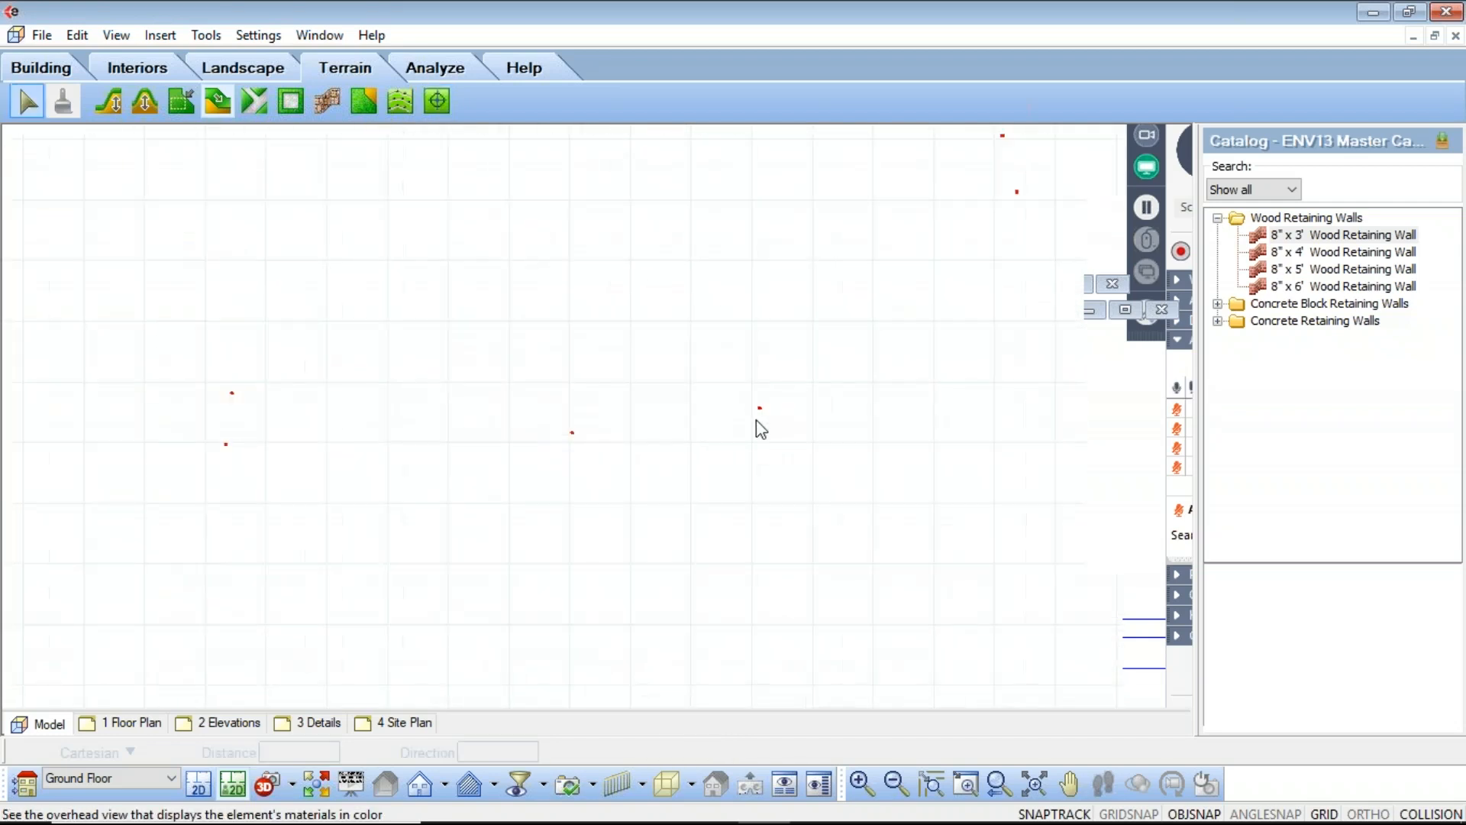
{"action": "left_click", "coordinate": [761, 408]}
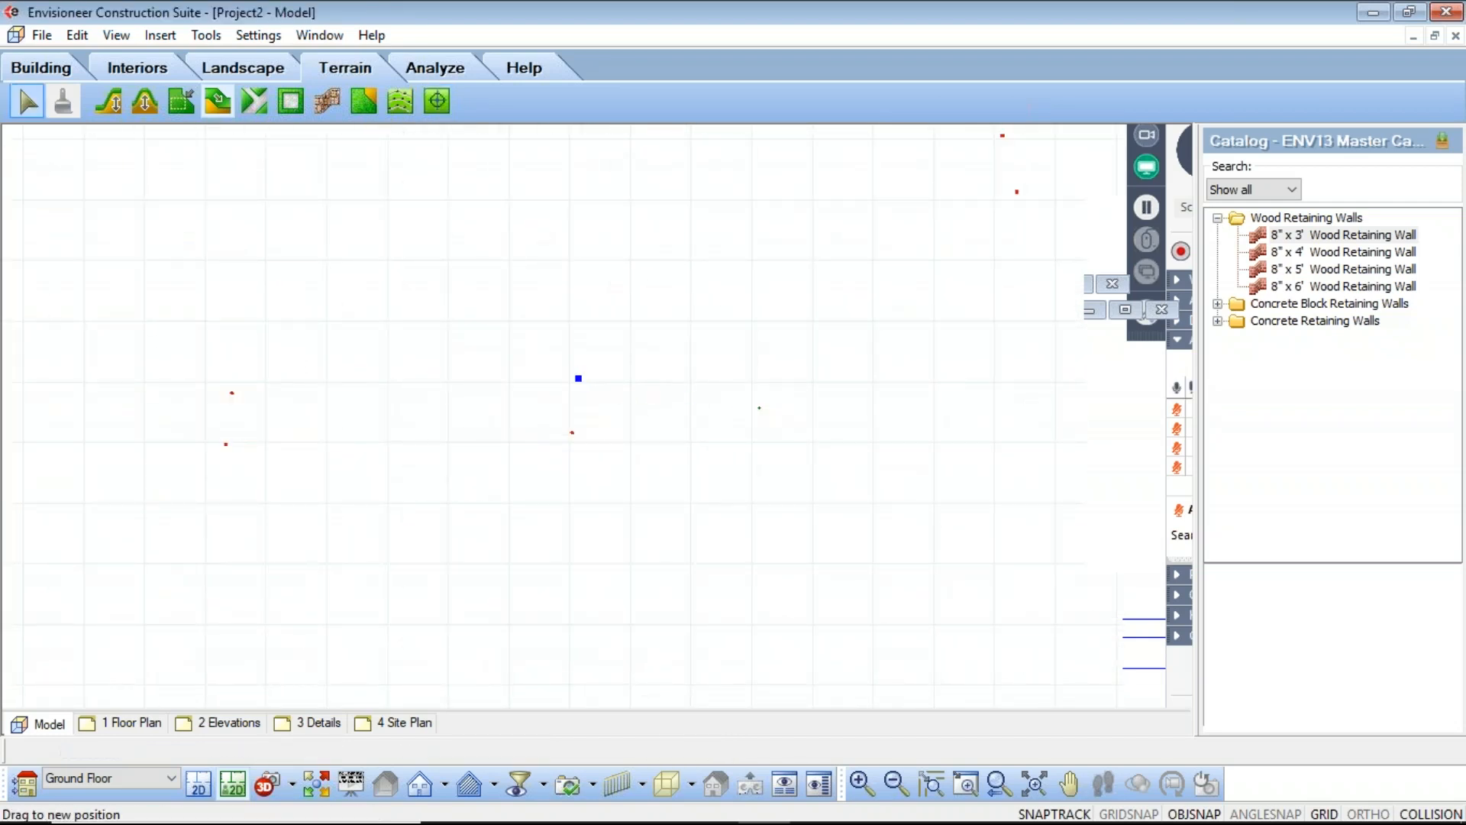
{"action": "left_click", "coordinate": [579, 379]}
{"action": "scroll", "coordinate": [638, 459], "scroll_direction": "down", "scroll_amount": 2}
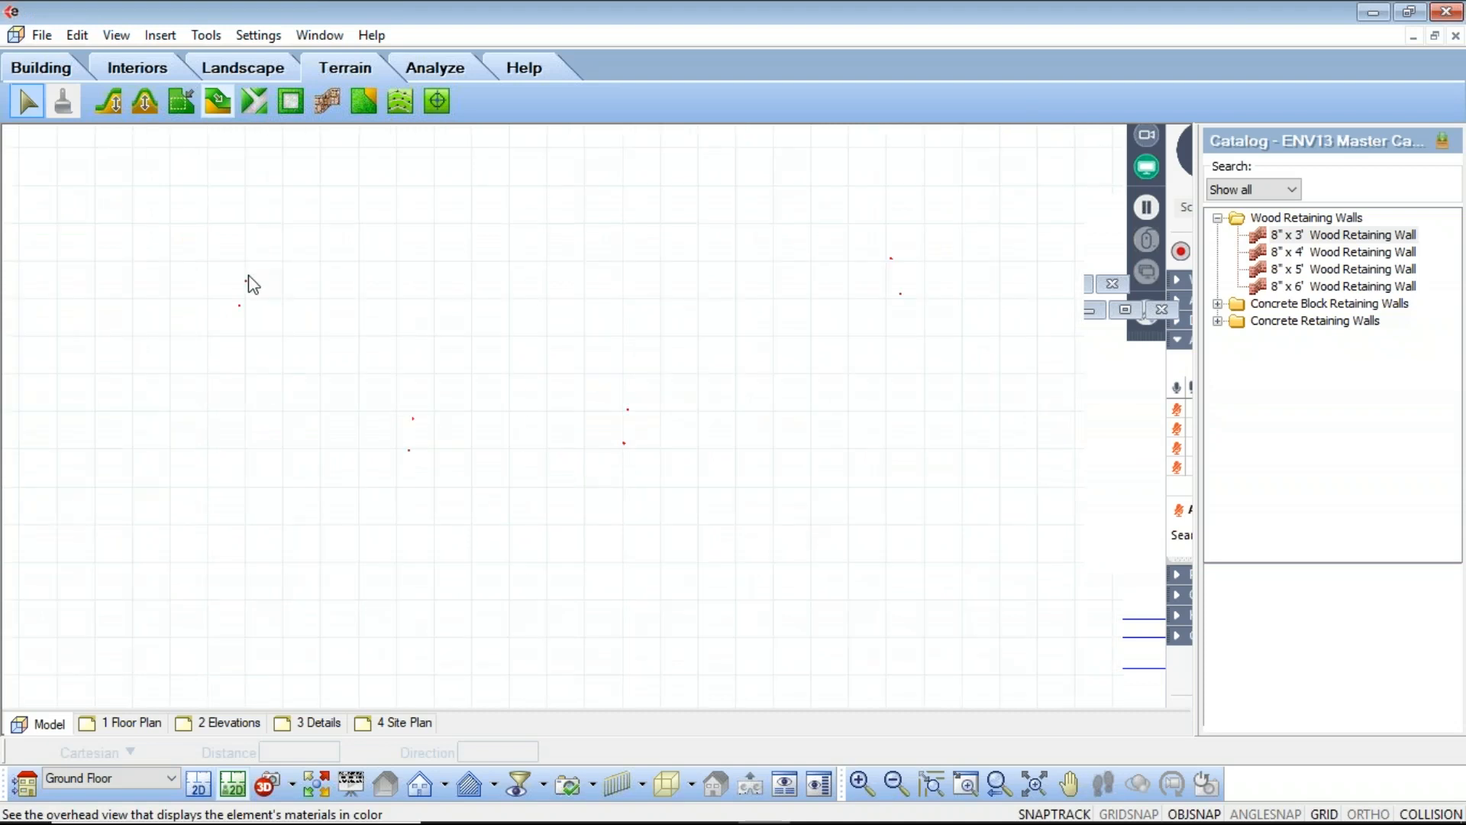
Set the level of the westernmost spot point in the southern row to -2'
{"action": "scroll", "coordinate": [327, 397], "scroll_direction": "down", "scroll_amount": 2}
{"action": "scroll", "coordinate": [351, 363], "scroll_direction": "up", "scroll_amount": 1}
{"action": "left_click", "coordinate": [377, 353]}
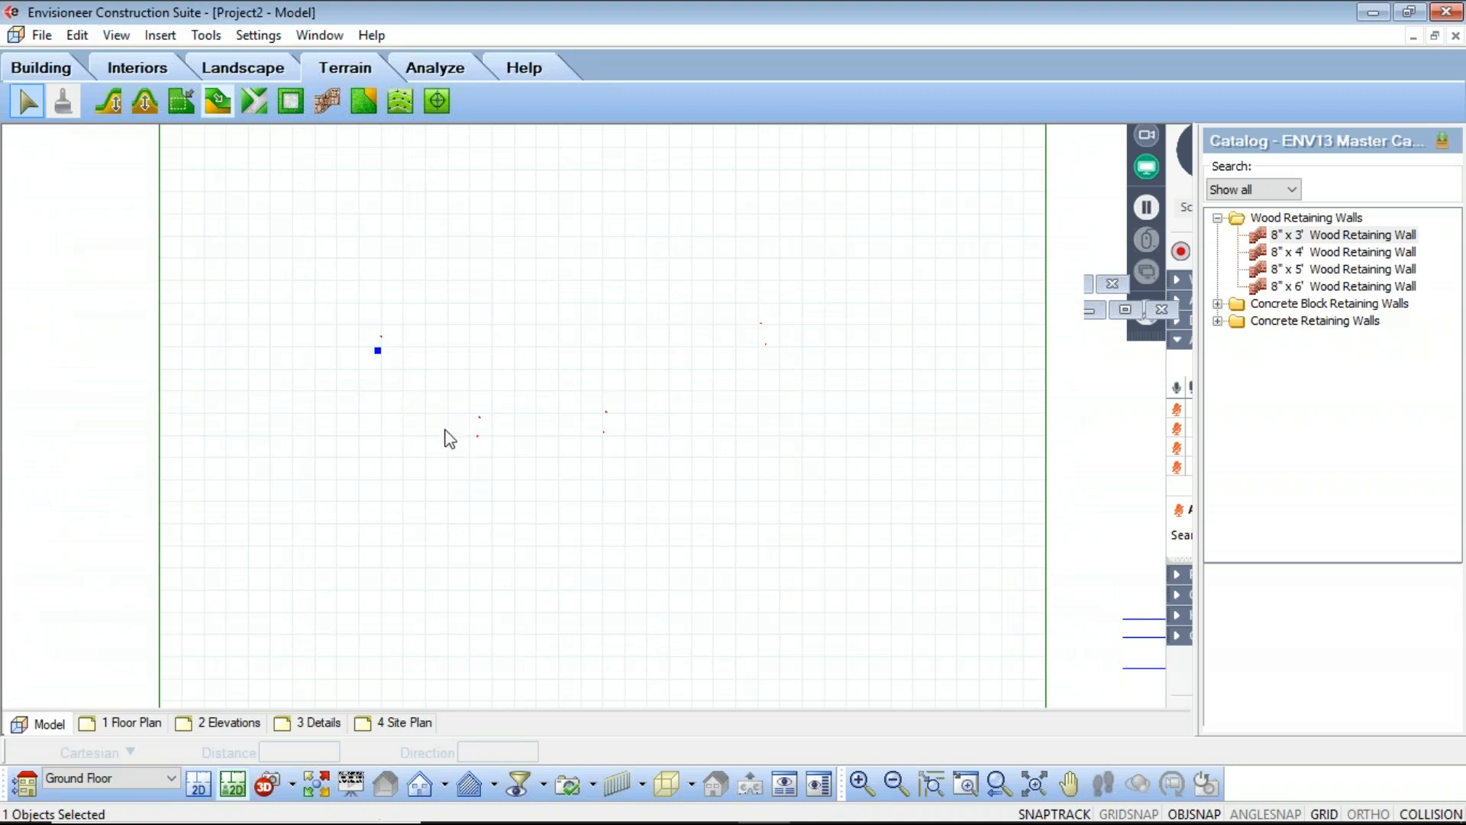
{"action": "scroll", "coordinate": [383, 353], "scroll_direction": "up", "scroll_amount": 2}
{"action": "double_click", "coordinate": [372, 330]}
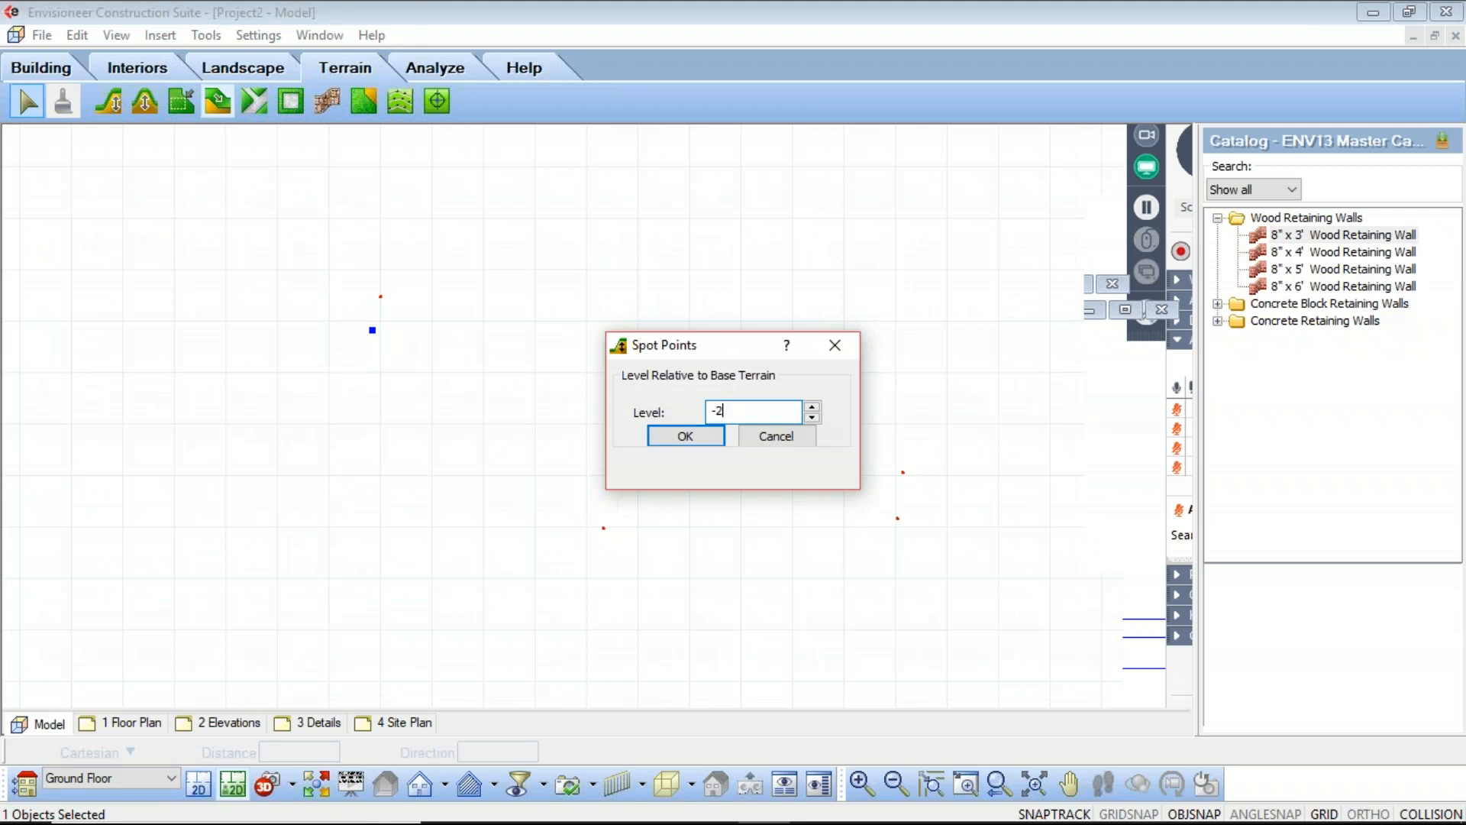
{"action": "left_click", "coordinate": [699, 437]}
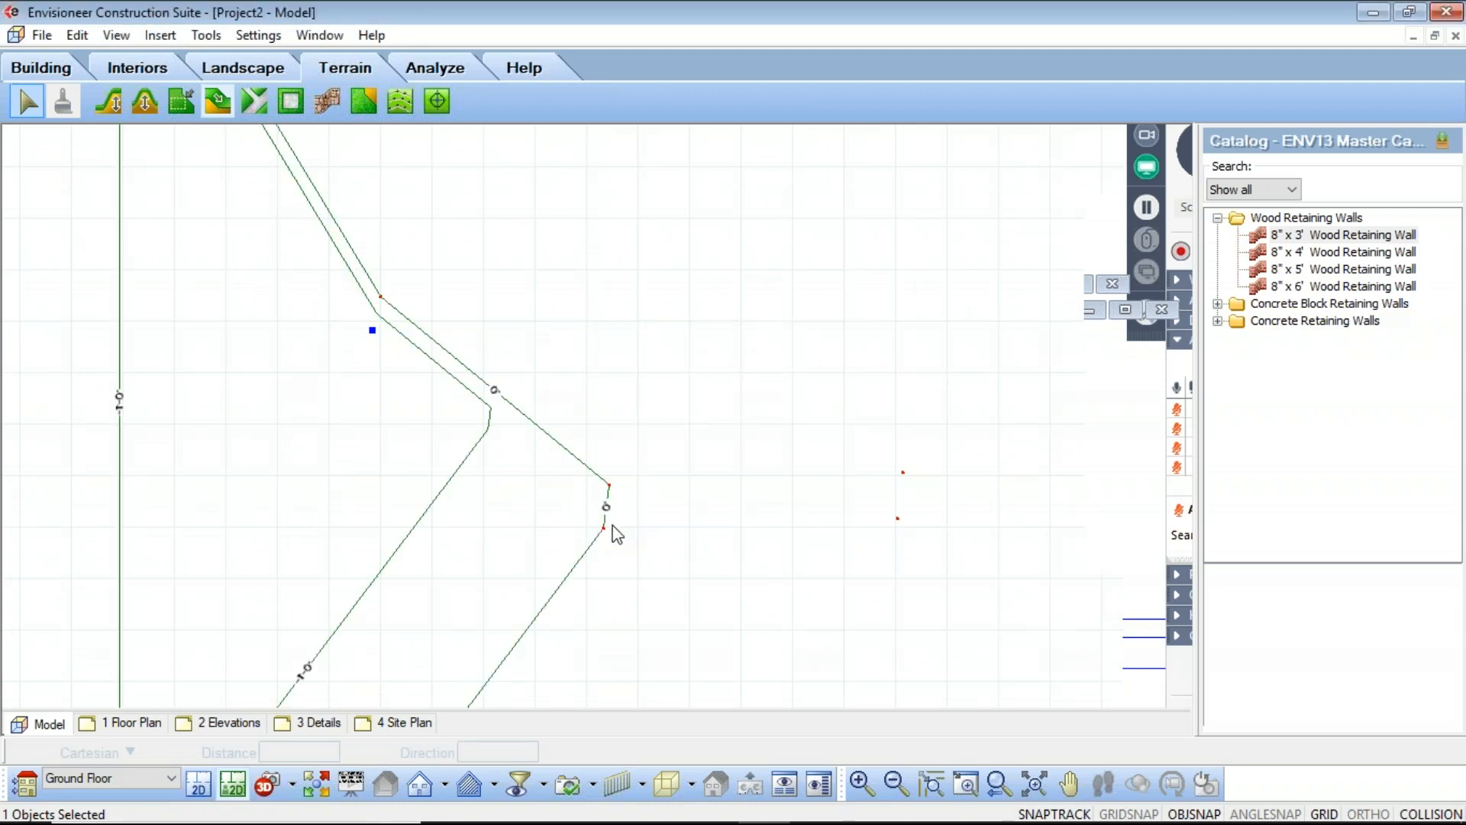
Set the level of the remaining three spot points in the southern row to -2'
{"action": "double_click", "coordinate": [604, 528]}
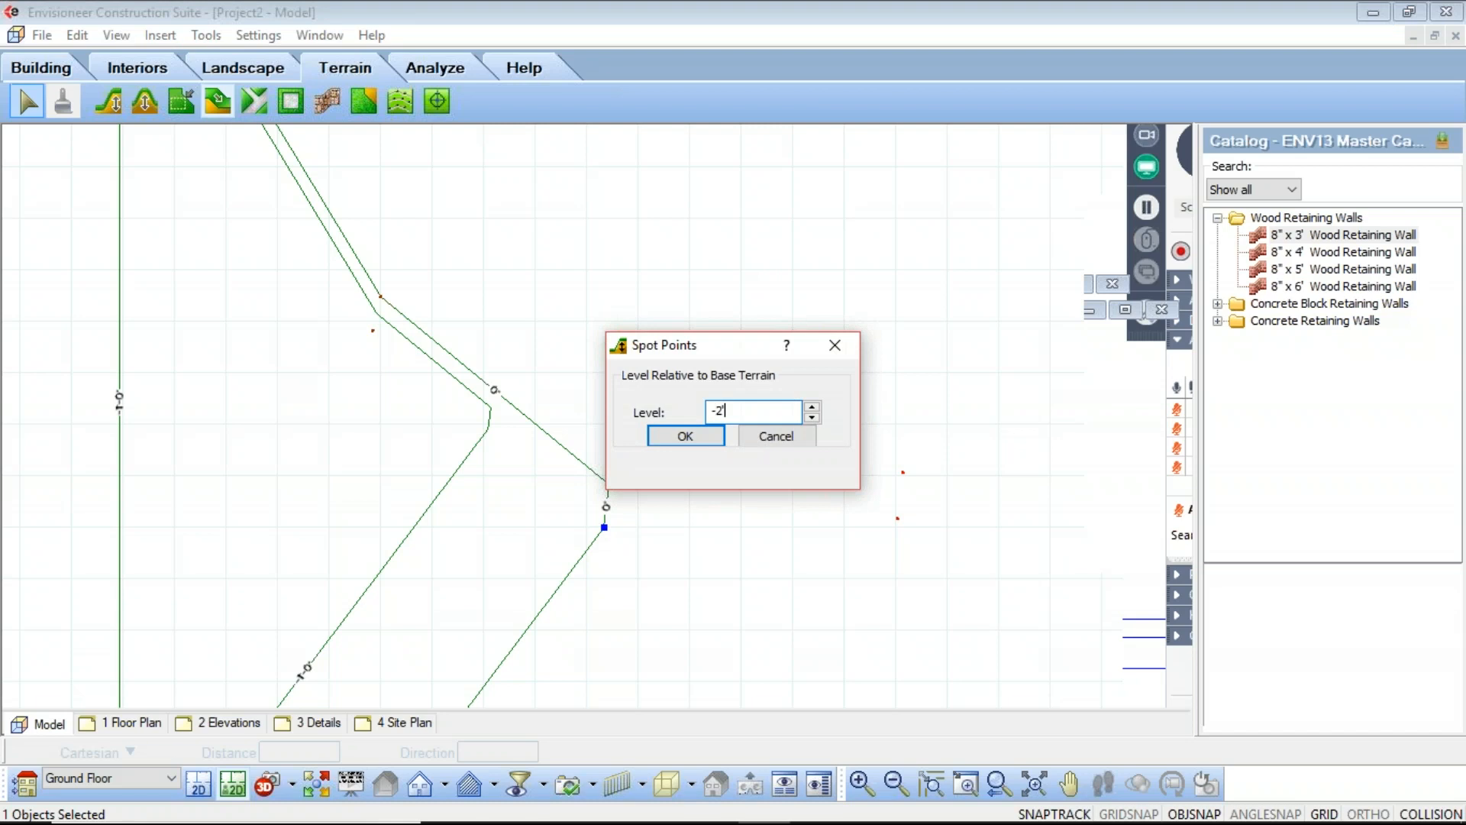
{"action": "left_click", "coordinate": [664, 439]}
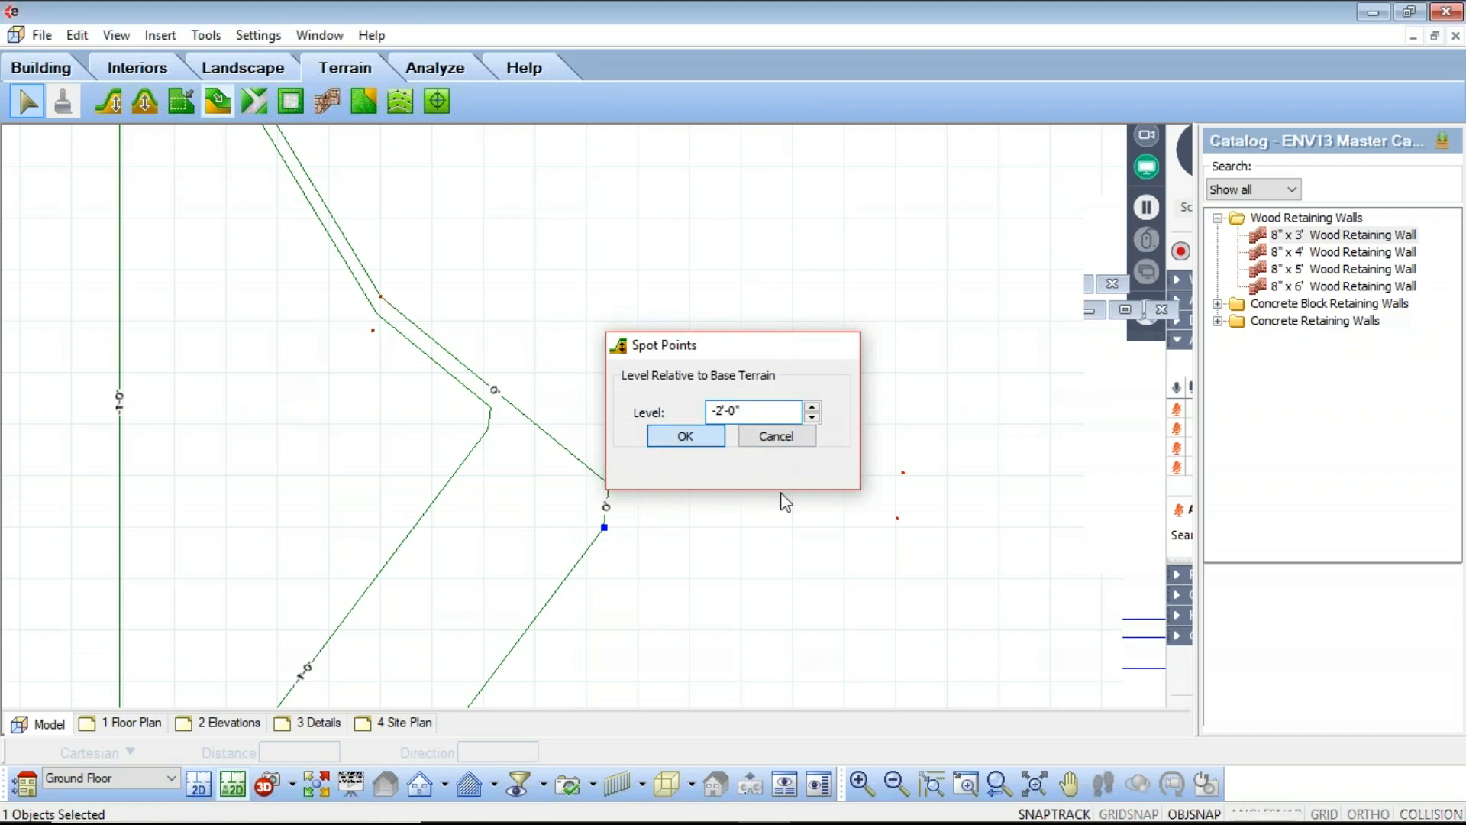
{"action": "double_click", "coordinate": [897, 520]}
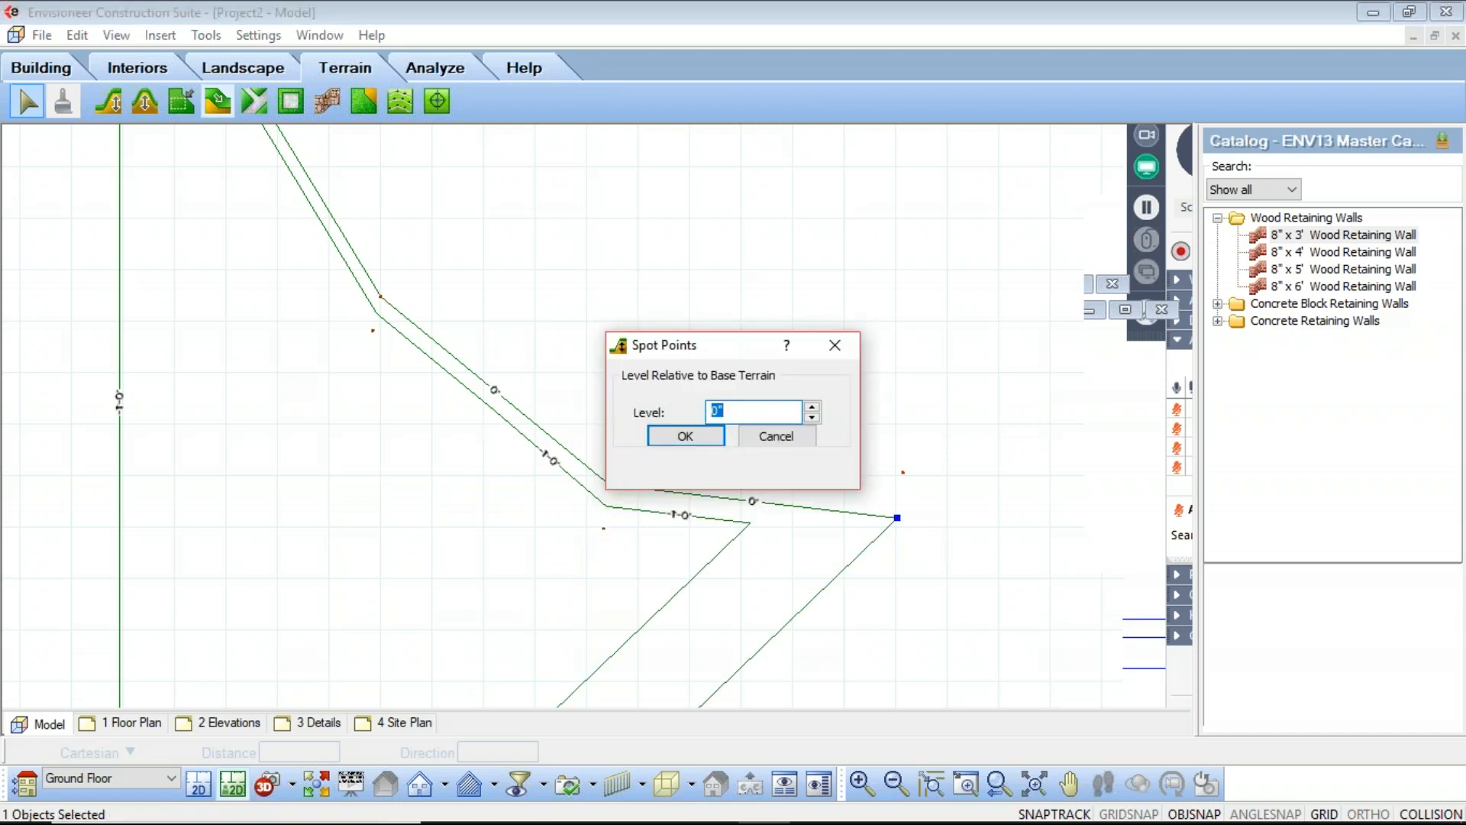
{"action": "left_click", "coordinate": [663, 434]}
{"action": "scroll", "coordinate": [389, 519], "scroll_direction": "down", "scroll_amount": 3}
{"action": "scroll", "coordinate": [723, 497], "scroll_direction": "up", "scroll_amount": 5}
{"action": "scroll", "coordinate": [640, 508], "scroll_direction": "up", "scroll_amount": 1}
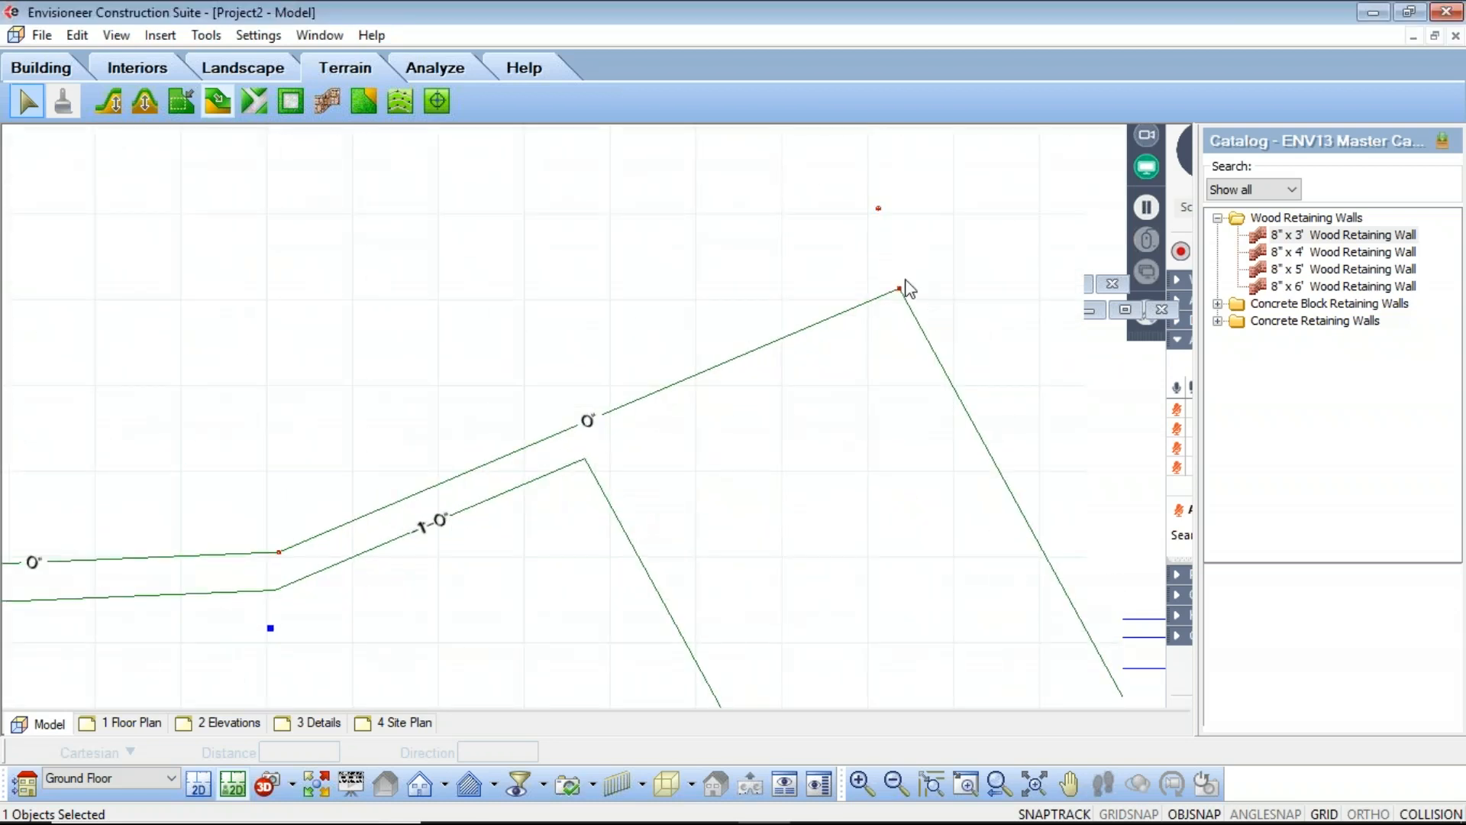
{"action": "double_click", "coordinate": [899, 289]}
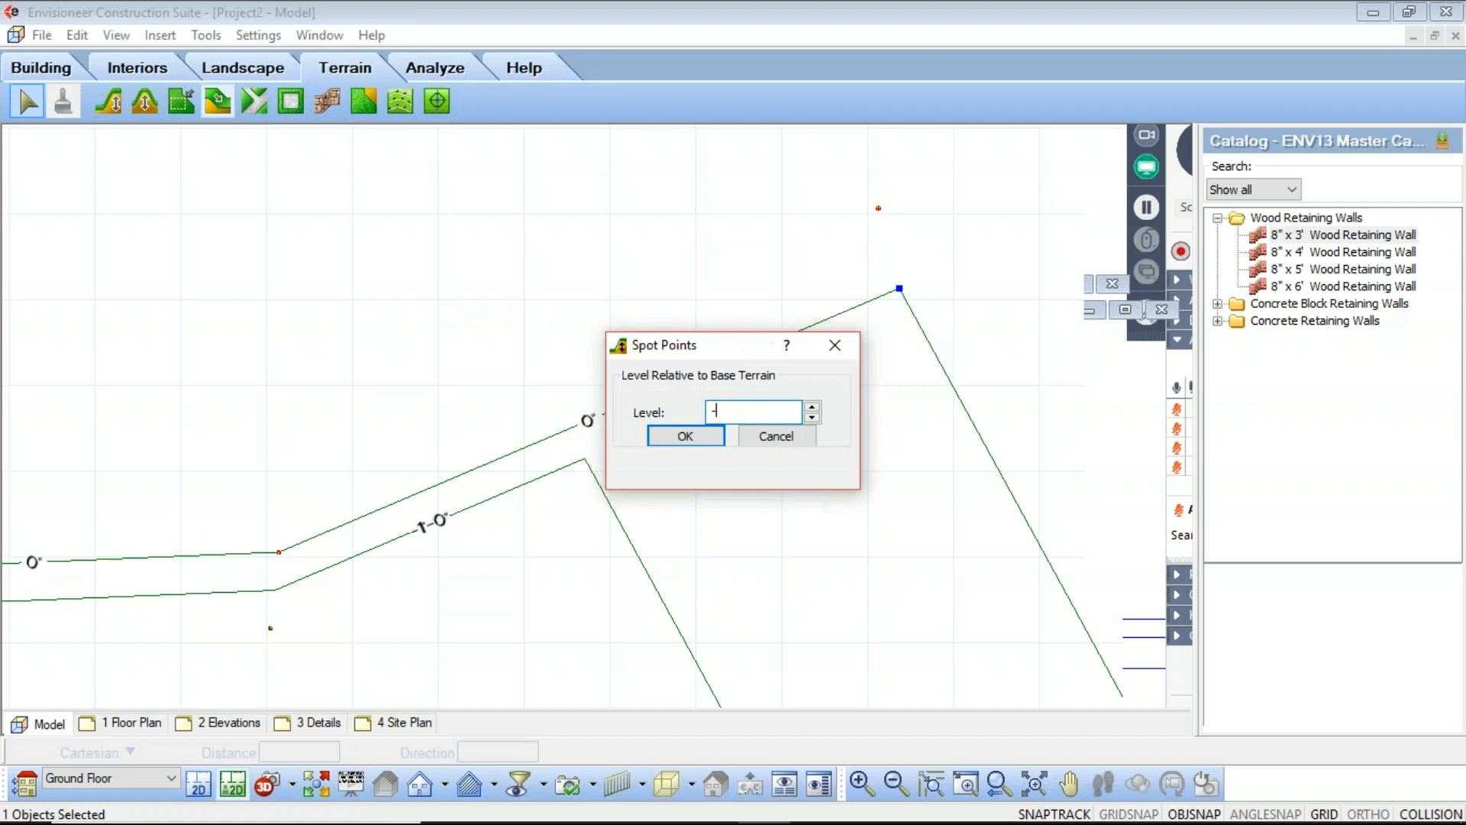
{"action": "left_click", "coordinate": [653, 440]}
{"action": "scroll", "coordinate": [672, 424], "scroll_direction": "down", "scroll_amount": 5}
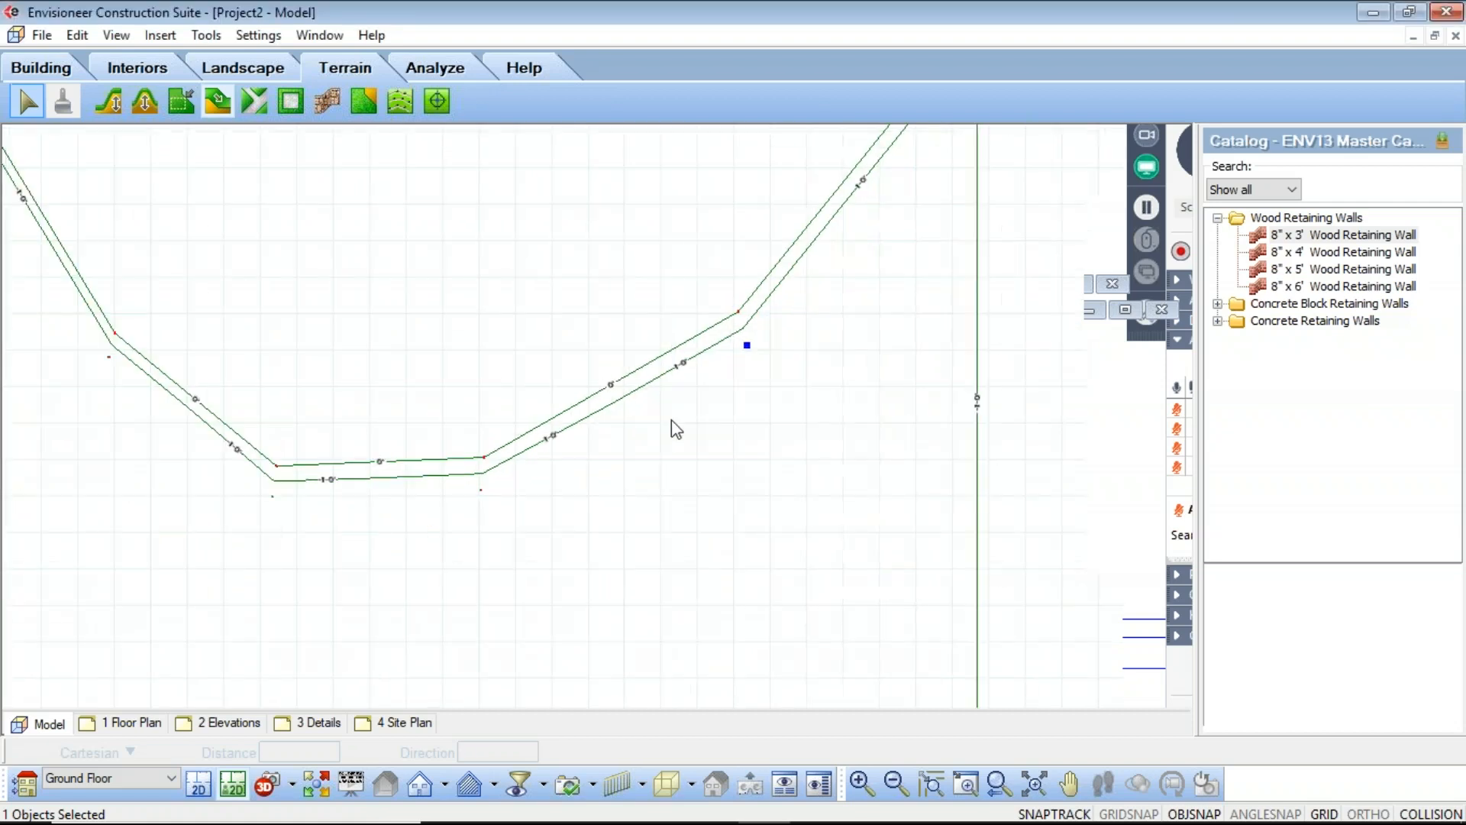
Examine the terrain drop between the two rows of spot points in the 3D perspective view
{"action": "scroll", "coordinate": [346, 653], "scroll_direction": "up", "scroll_amount": 1}
{"action": "left_click", "coordinate": [269, 782]}
{"action": "left_click", "coordinate": [304, 733]}
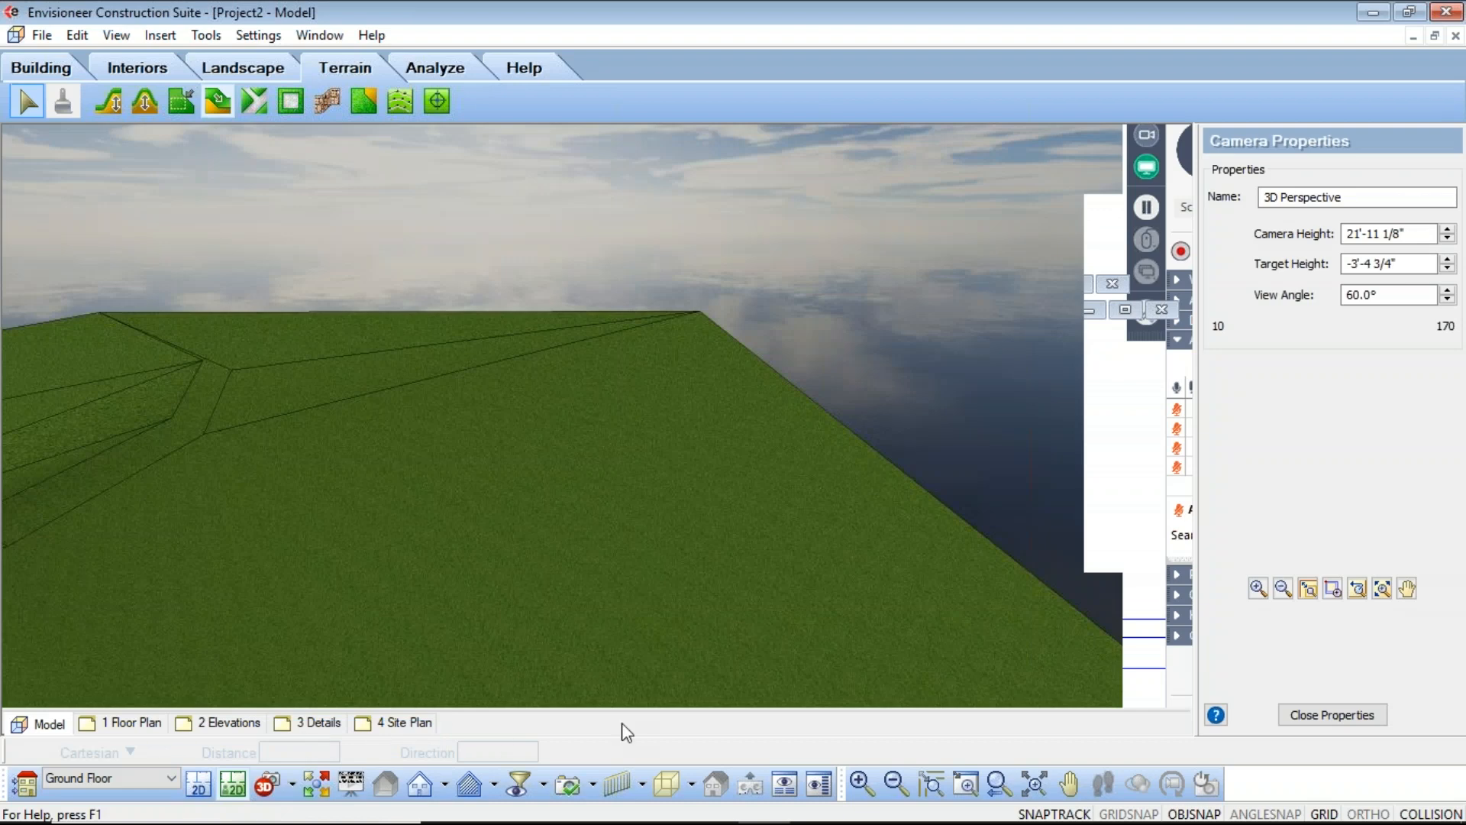
{"action": "left_click_drag", "start_coordinate": [886, 595], "coordinate": [840, 657]}
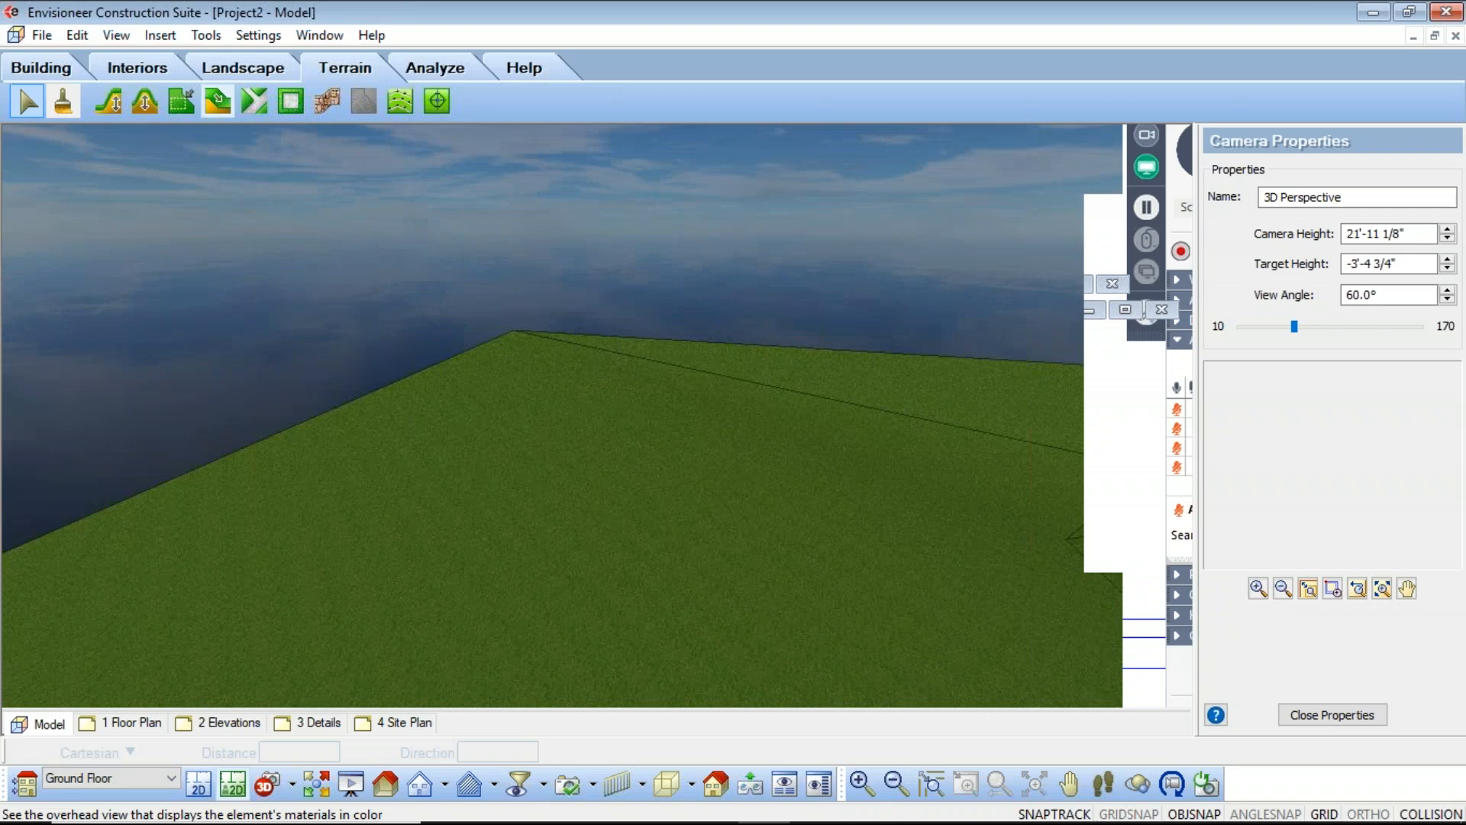
{"action": "left_click_drag", "start_coordinate": [883, 516], "coordinate": [581, 535]}
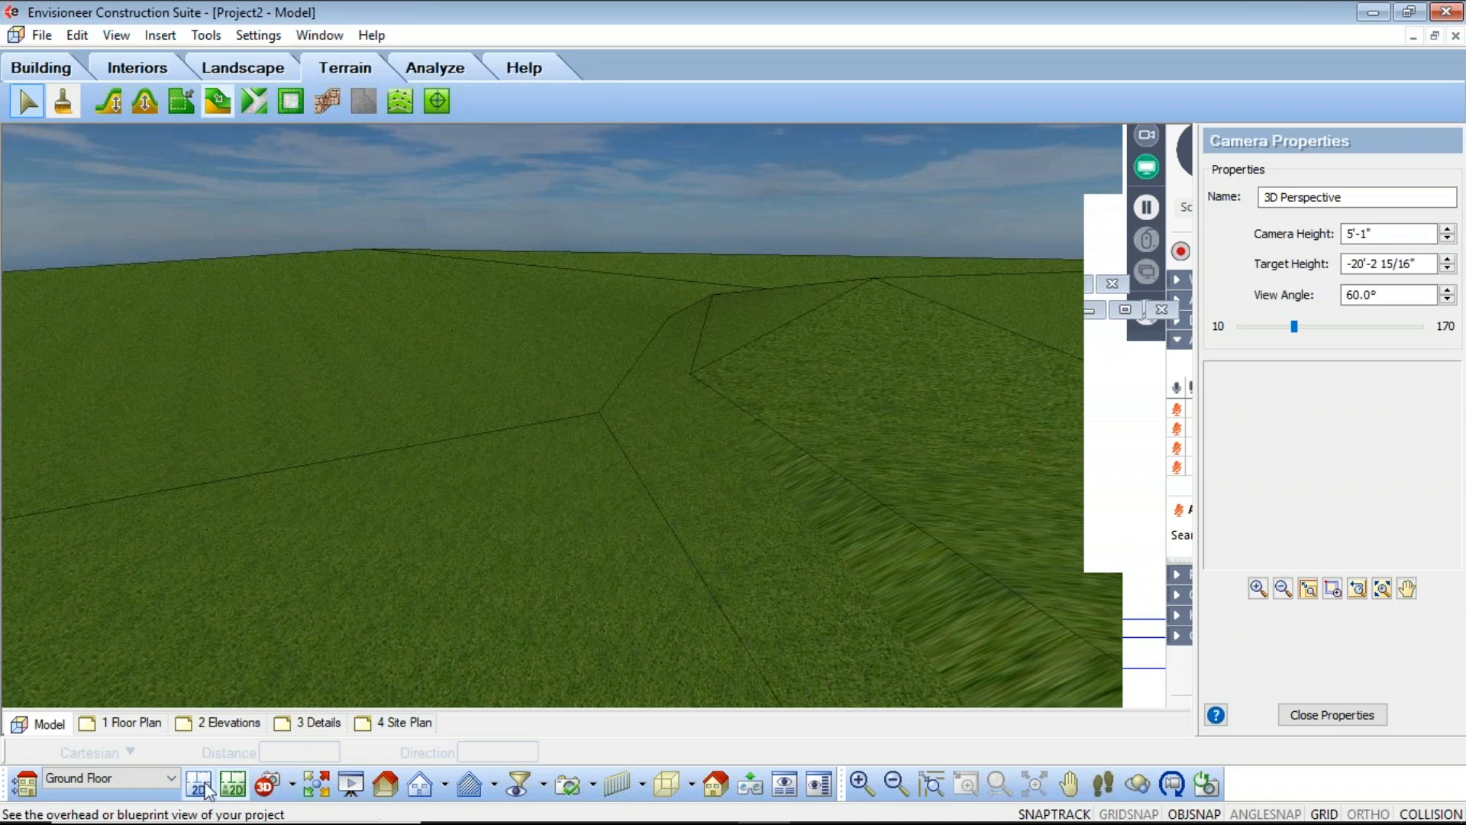
In the 2D plan, draw four connected 8" x 3' wood retaining wall segments along the -1' contour between the spot point rows
{"action": "left_click", "coordinate": [198, 785]}
{"action": "scroll", "coordinate": [525, 463], "scroll_direction": "up", "scroll_amount": 7}
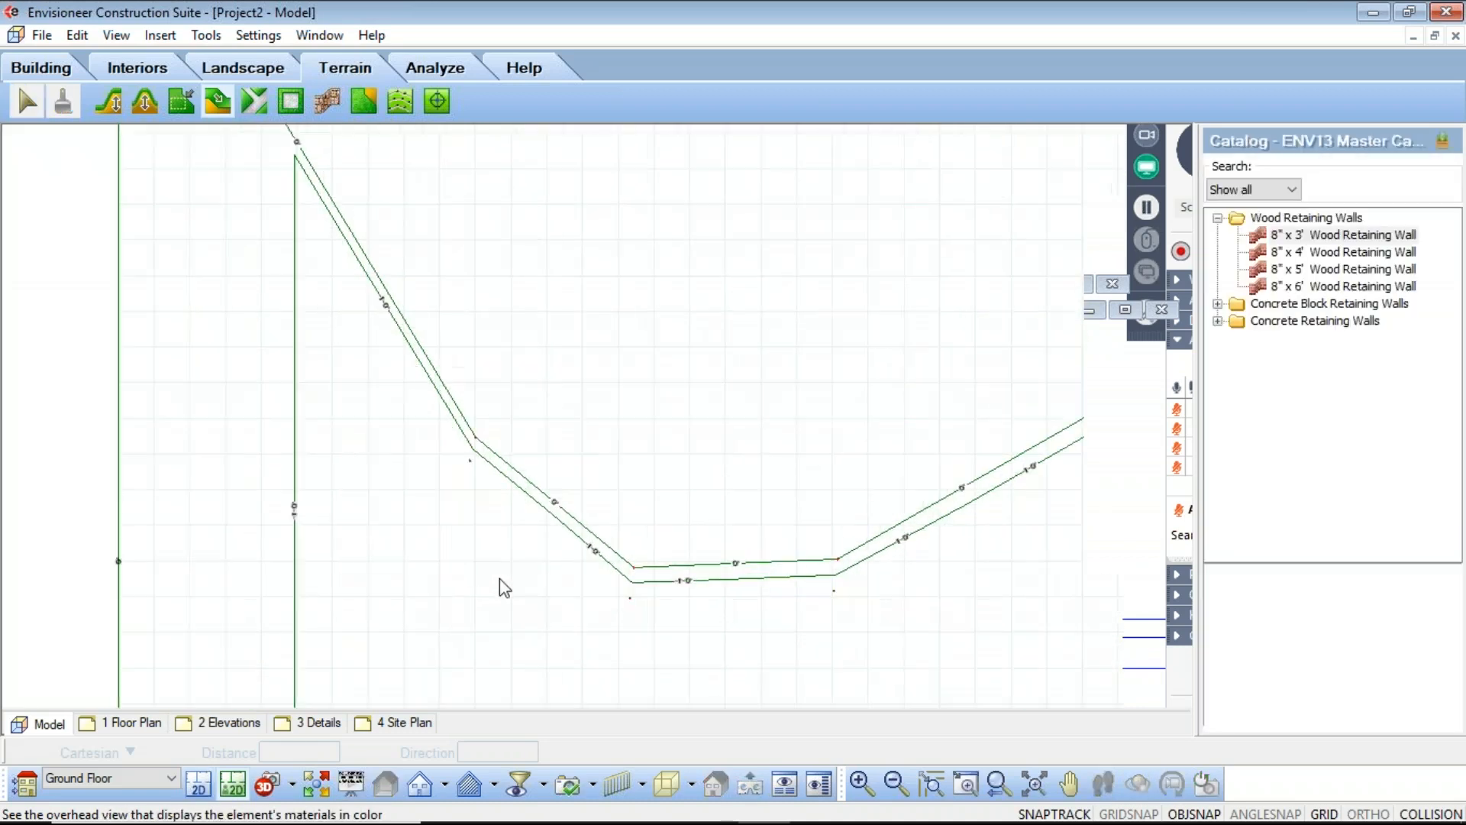
{"action": "left_click", "coordinate": [325, 106]}
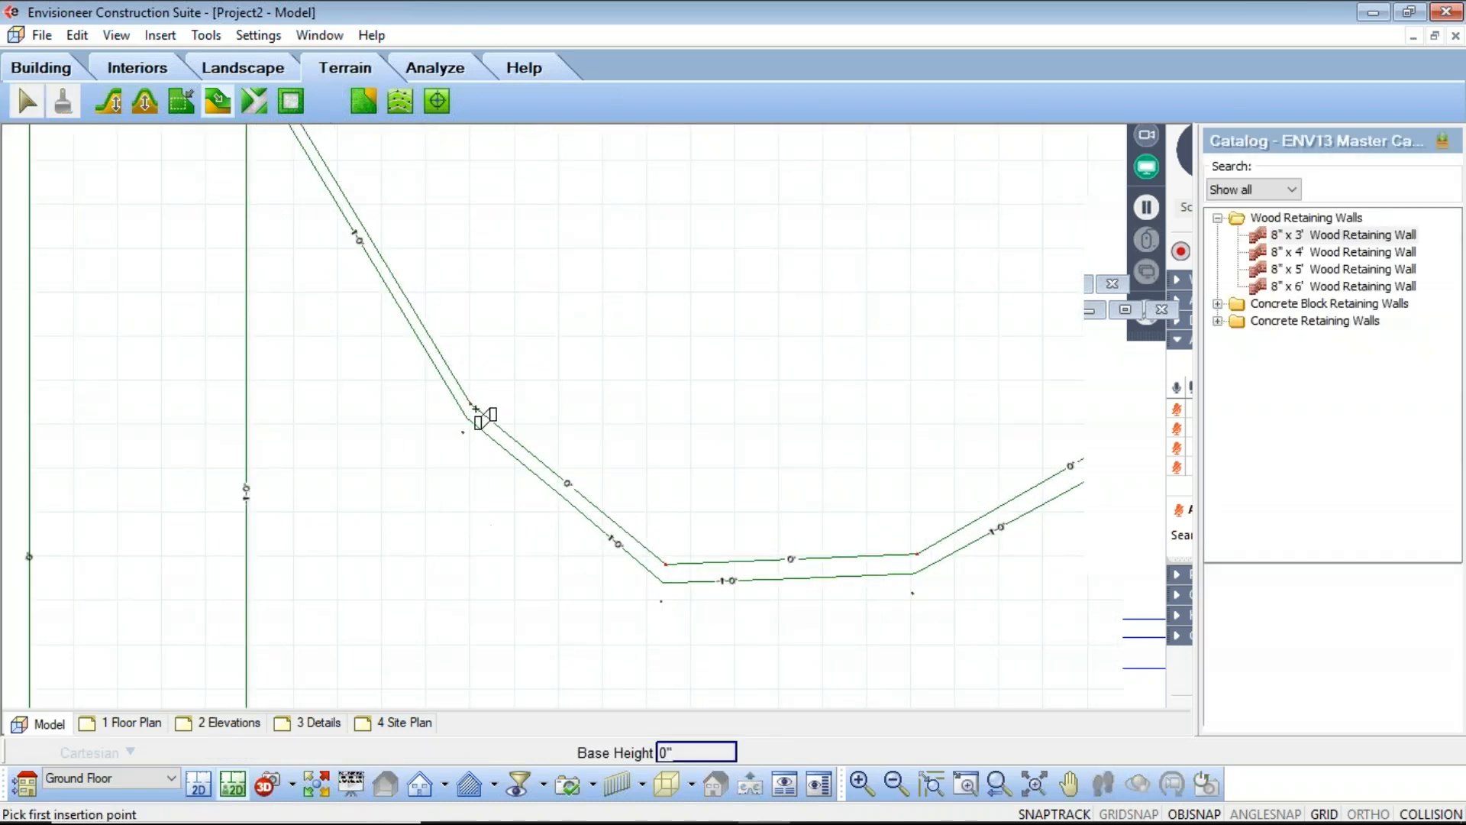
{"action": "left_click", "coordinate": [465, 419]}
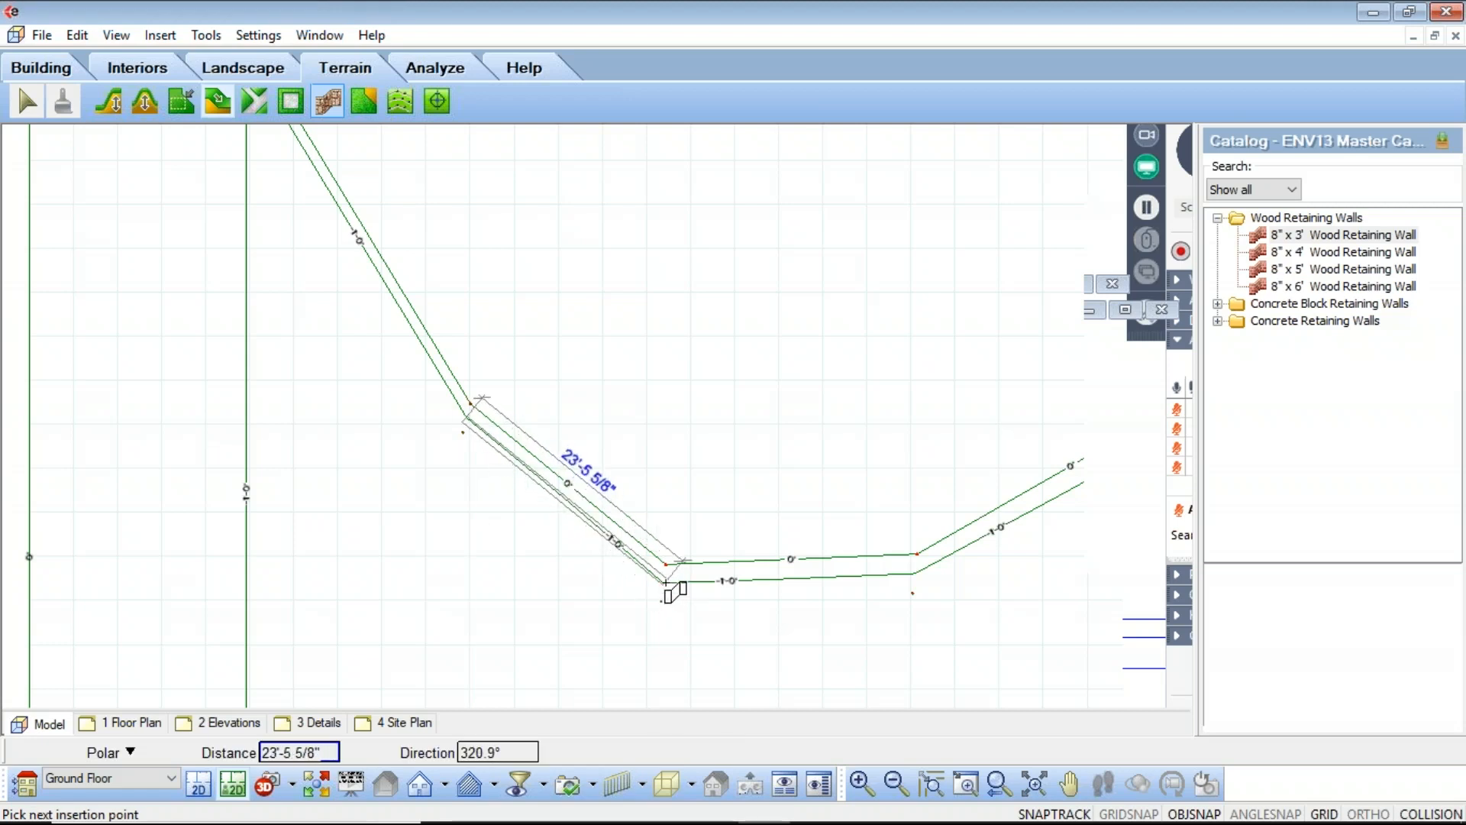
{"action": "left_click", "coordinate": [665, 582]}
{"action": "left_click", "coordinate": [918, 574]}
{"action": "scroll", "coordinate": [682, 574], "scroll_direction": "down", "scroll_amount": 4}
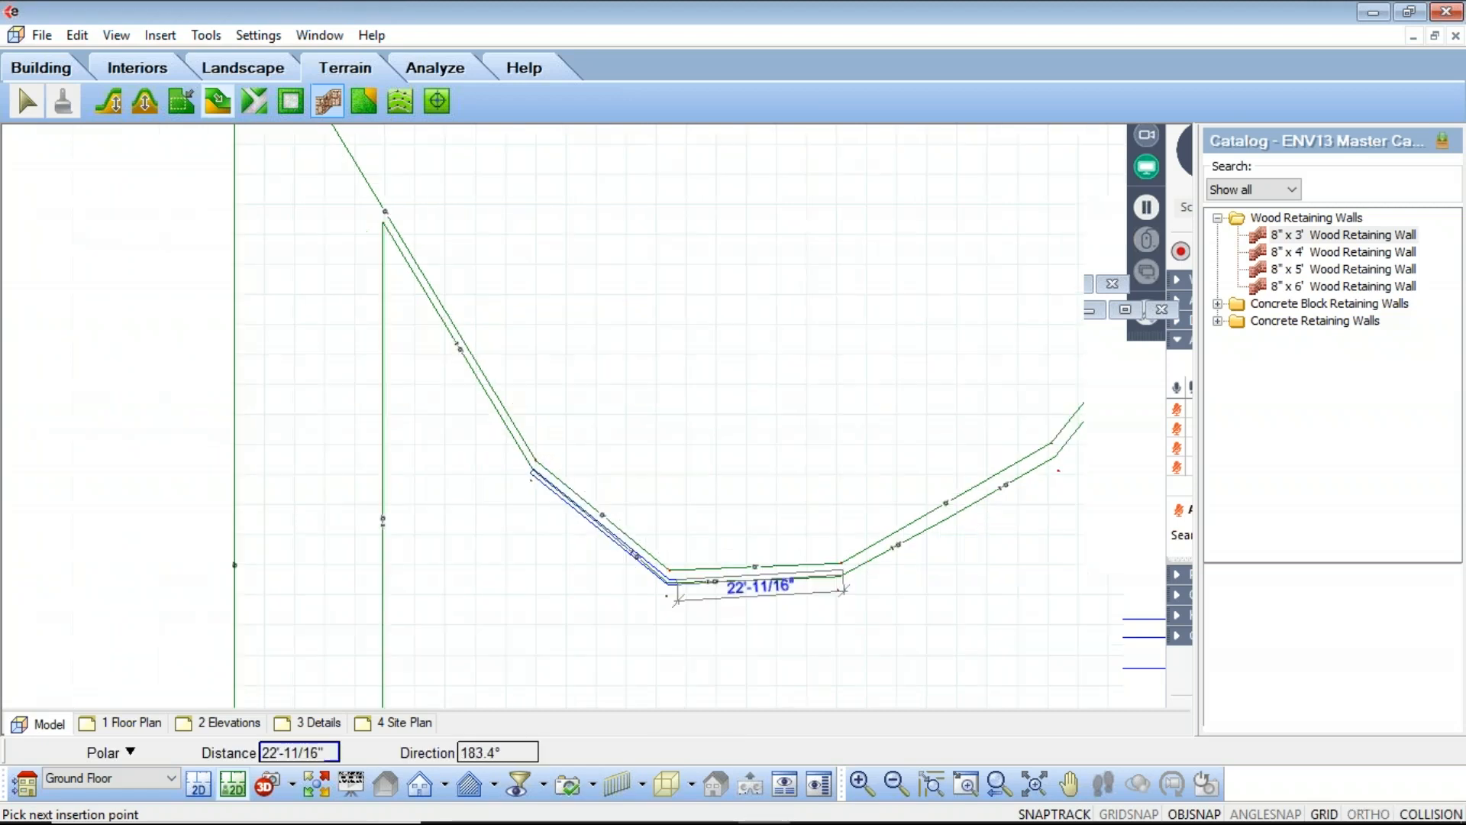
{"action": "scroll", "coordinate": [938, 510], "scroll_direction": "up", "scroll_amount": 3}
{"action": "scroll", "coordinate": [936, 520], "scroll_direction": "up", "scroll_amount": 2}
{"action": "left_click", "coordinate": [925, 458]}
{"action": "left_click", "coordinate": [989, 385]}
{"action": "right_click", "coordinate": [997, 374]}
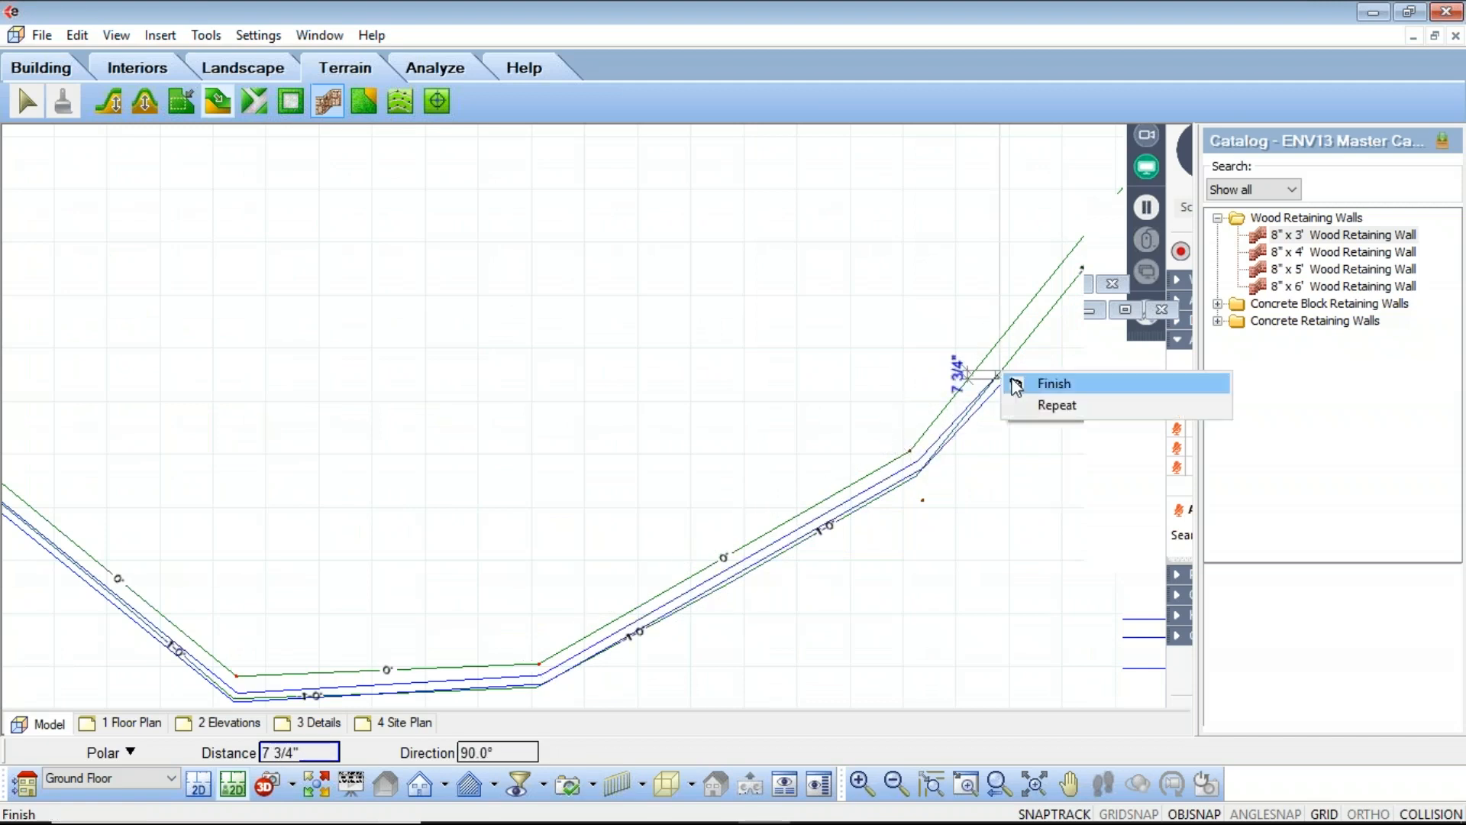
{"action": "left_click", "coordinate": [1042, 383]}
In the 3D perspective view, select all similar retaining wall segments and elevate them by -2'
{"action": "left_click", "coordinate": [293, 784]}
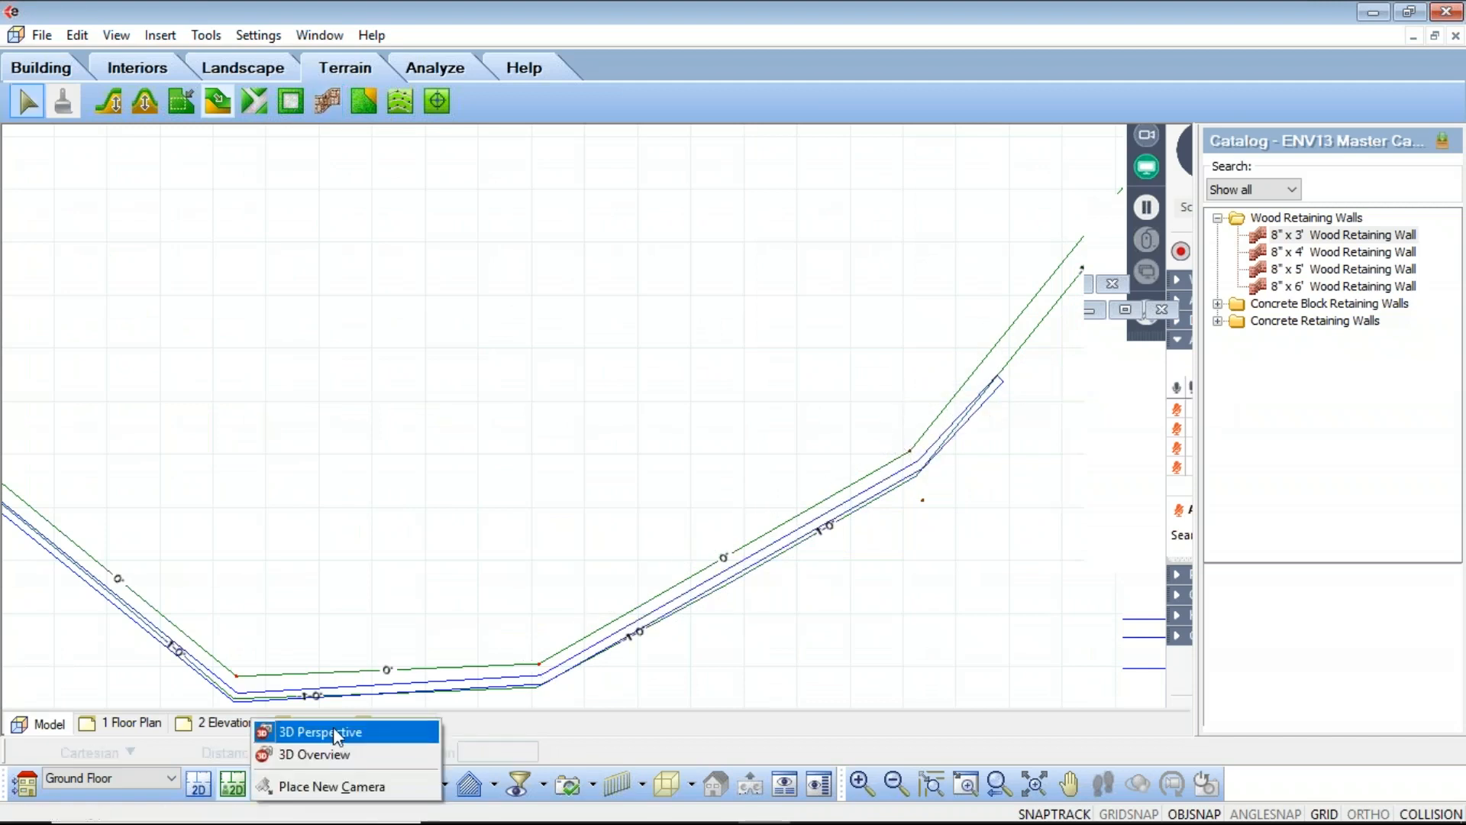
{"action": "left_click", "coordinate": [333, 727]}
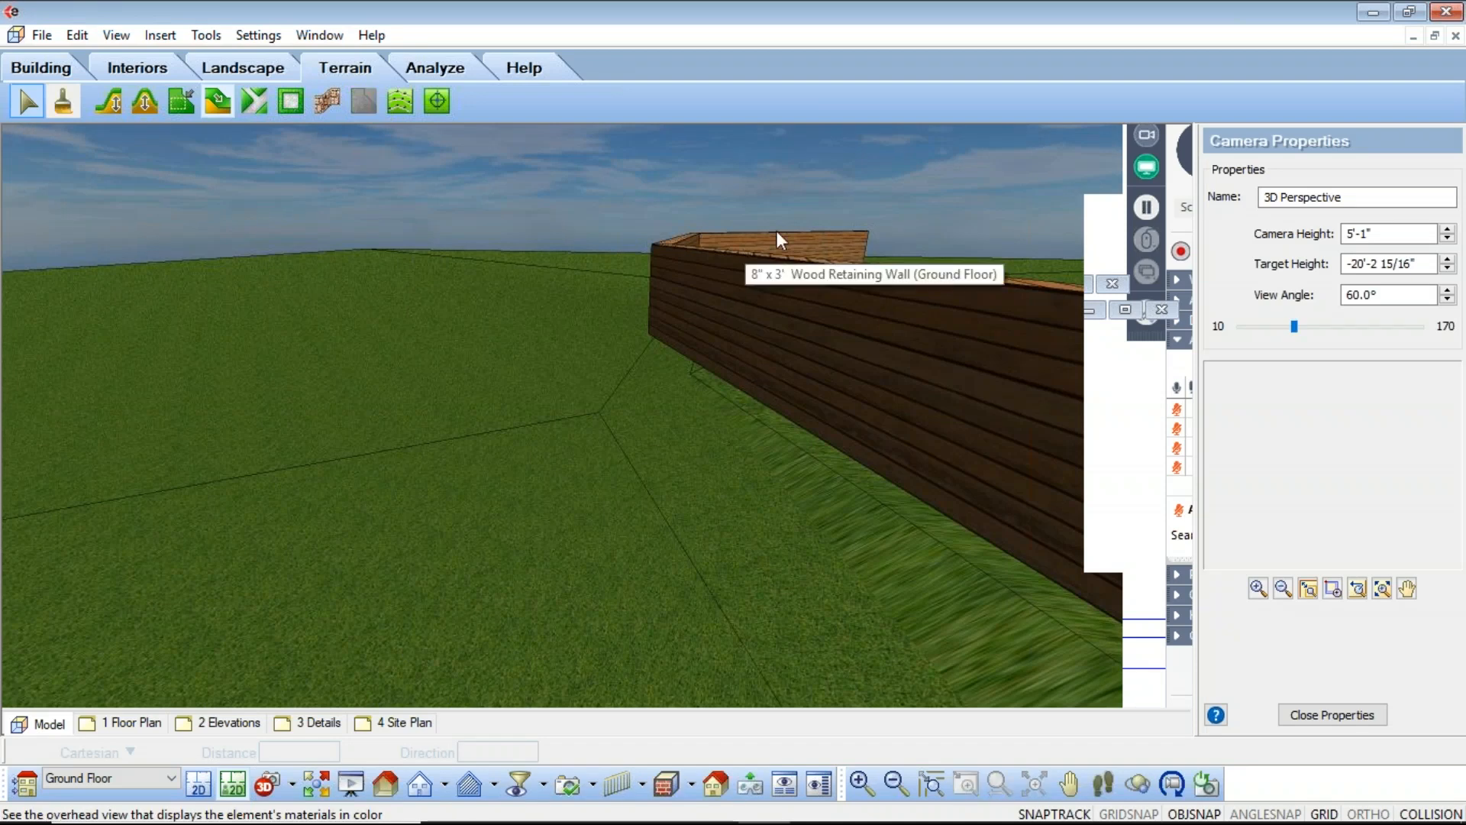
{"action": "left_click", "coordinate": [703, 243]}
{"action": "right_click", "coordinate": [709, 235]}
{"action": "left_click", "coordinate": [791, 272]}
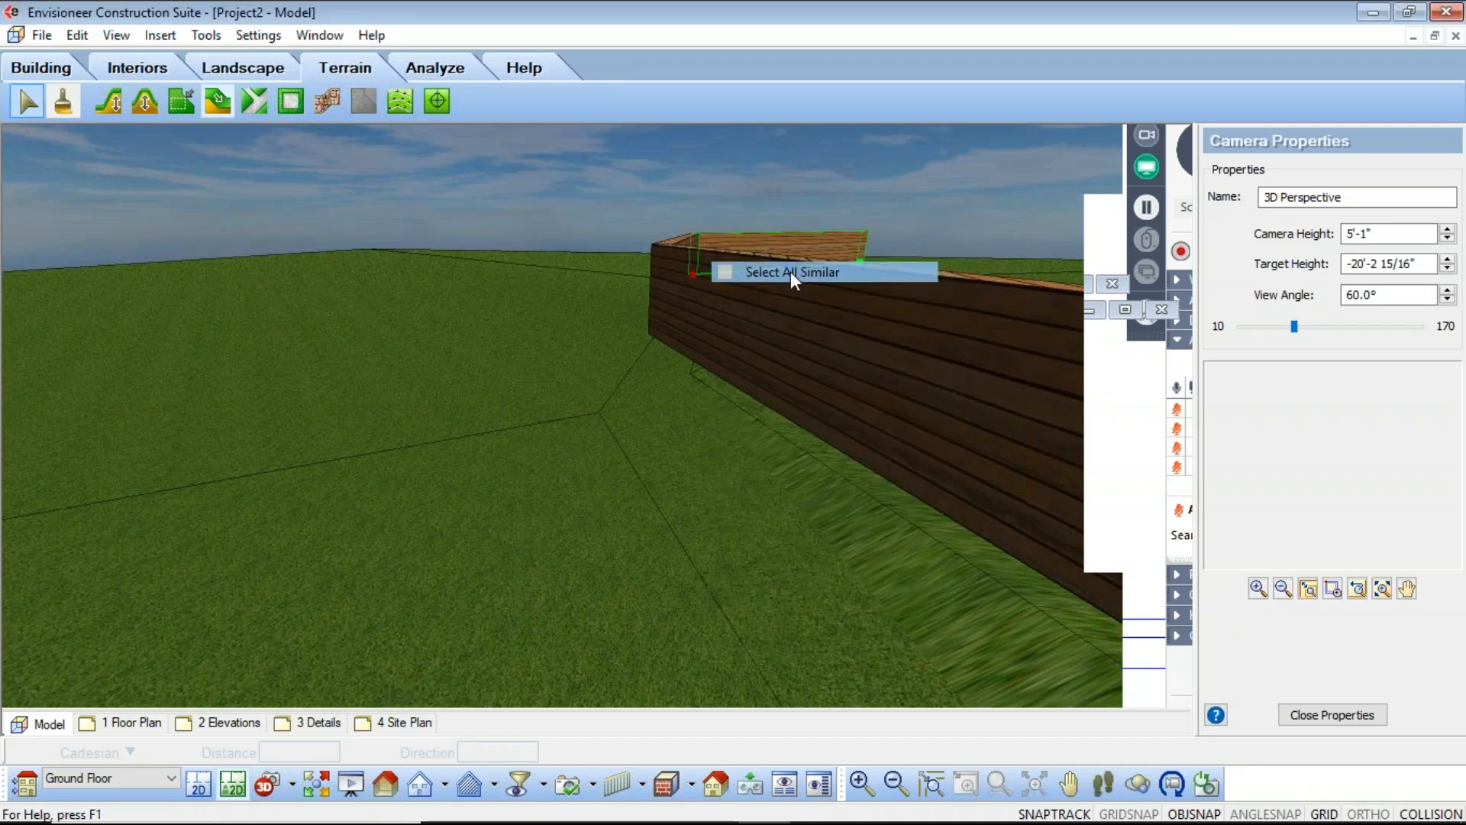
{"action": "right_click", "coordinate": [746, 299]}
{"action": "left_click", "coordinate": [802, 484]}
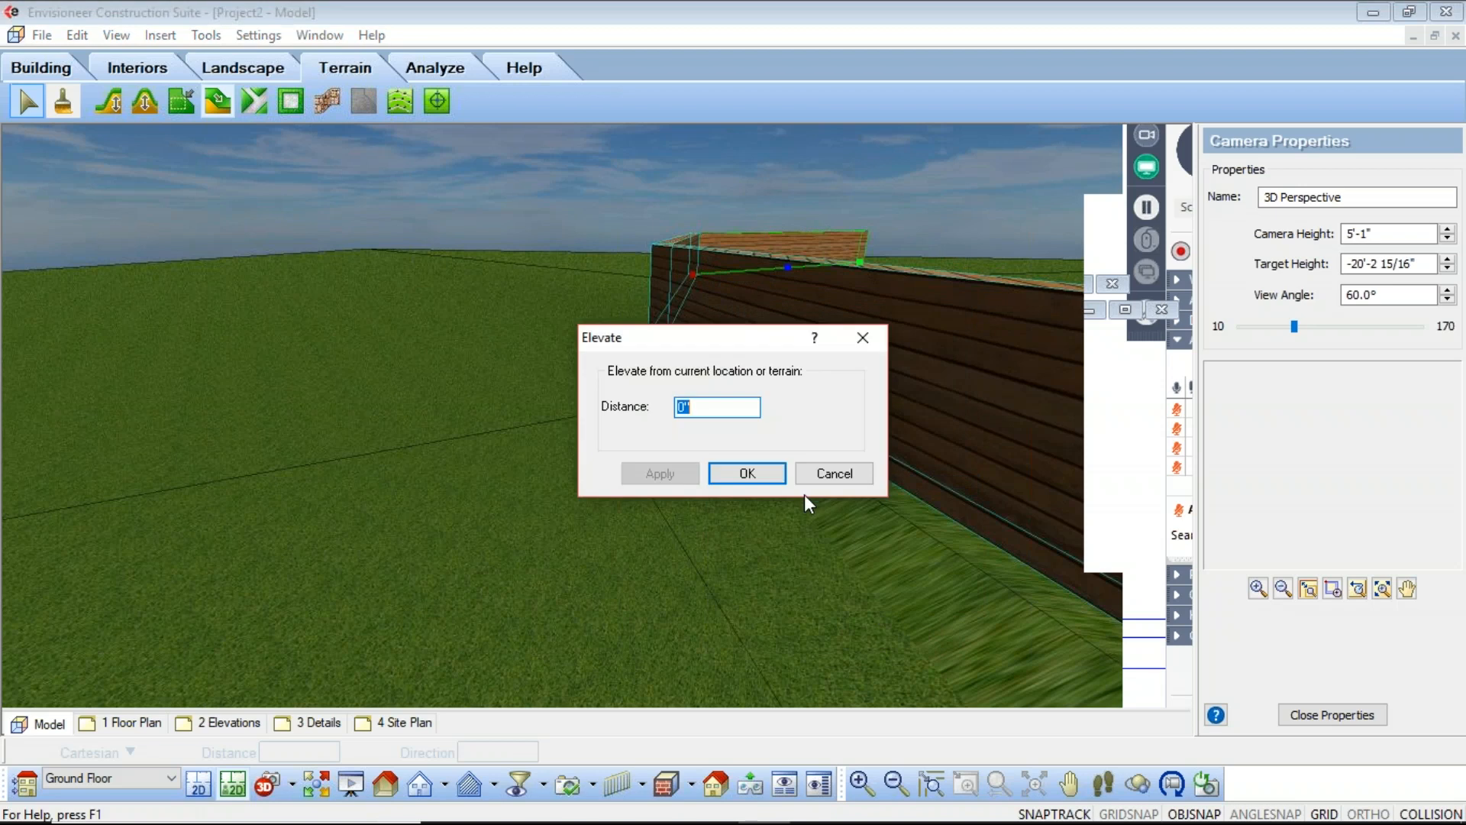
{"action": "type", "text": "-2"}
{"action": "left_click", "coordinate": [696, 482]}
{"action": "key", "text": "Return"}
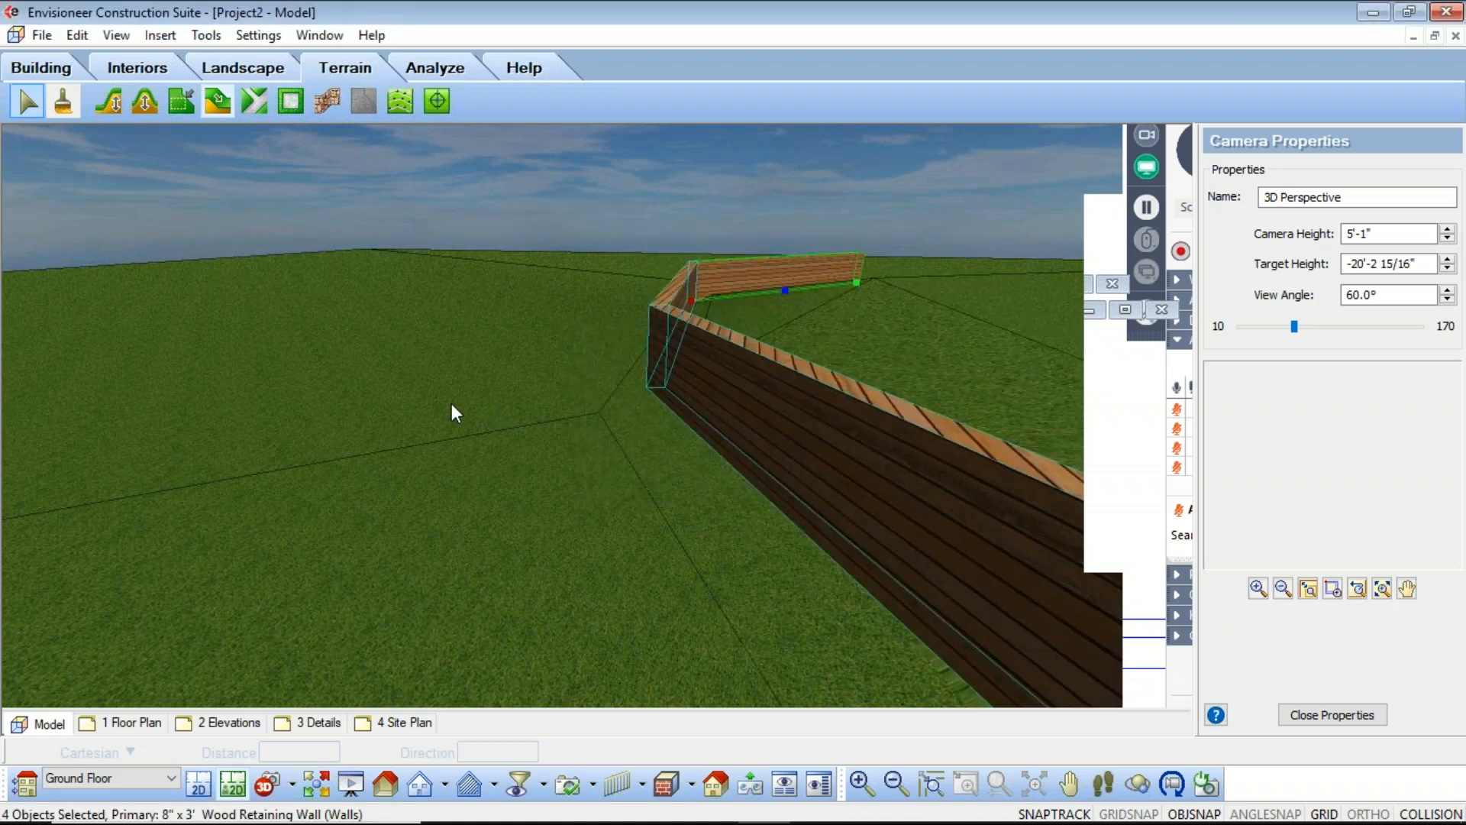
Examine how the lowered retaining wall meets the terrain in 3D, and return to the 2D plan
{"action": "scroll", "coordinate": [451, 403], "scroll_direction": "down", "scroll_amount": 3}
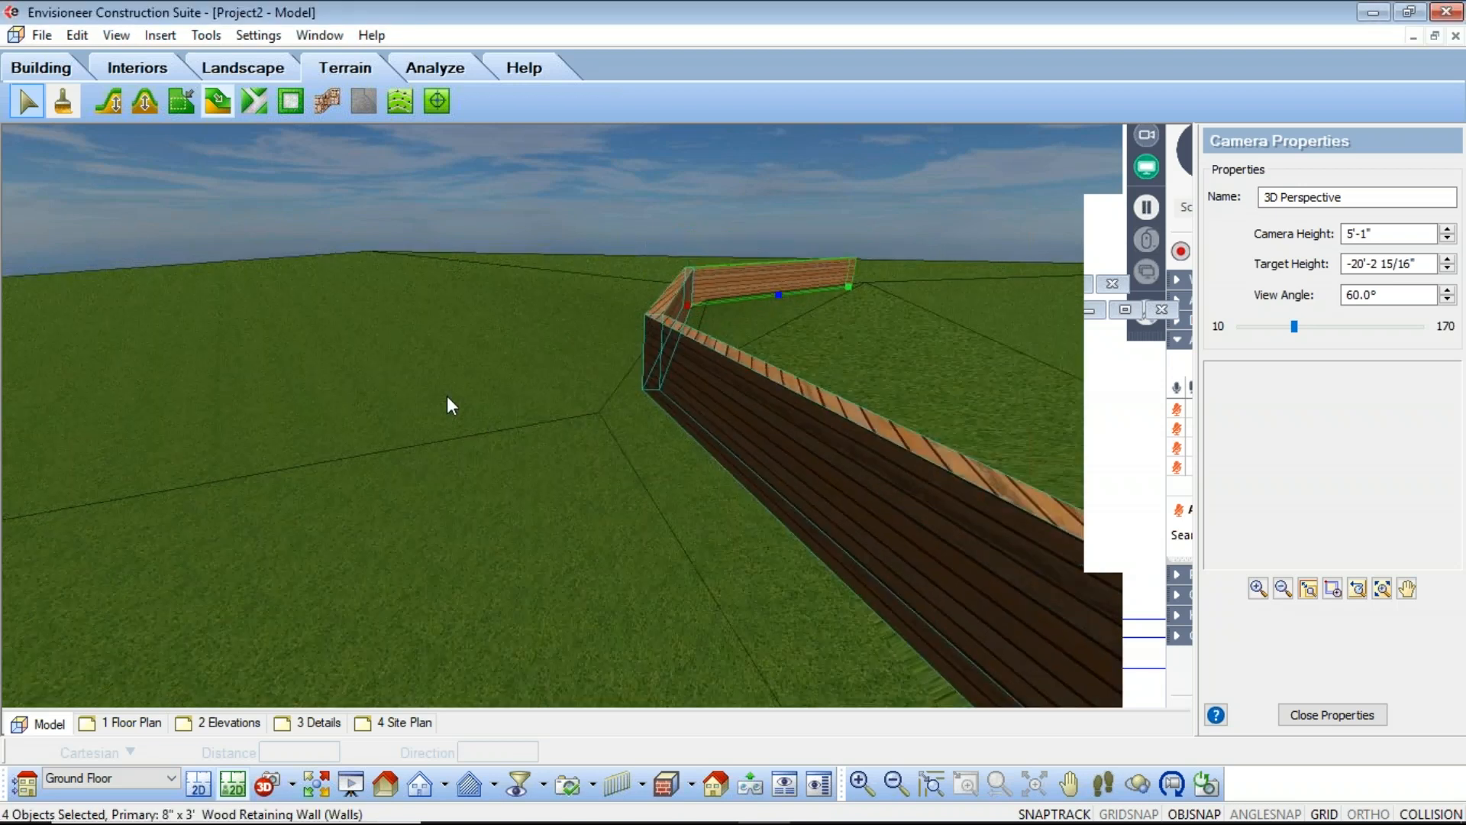
{"action": "left_click", "coordinate": [1067, 783]}
{"action": "mouse_move", "coordinate": [697, 416]}
{"action": "left_mouse_down"}
{"action": "mouse_move", "coordinate": [543, 387]}
{"action": "mouse_move", "coordinate": [436, 328]}
{"action": "mouse_move", "coordinate": [676, 425]}
{"action": "left_mouse_up"}
{"action": "left_click_drag", "start_coordinate": [716, 418], "coordinate": [425, 370]}
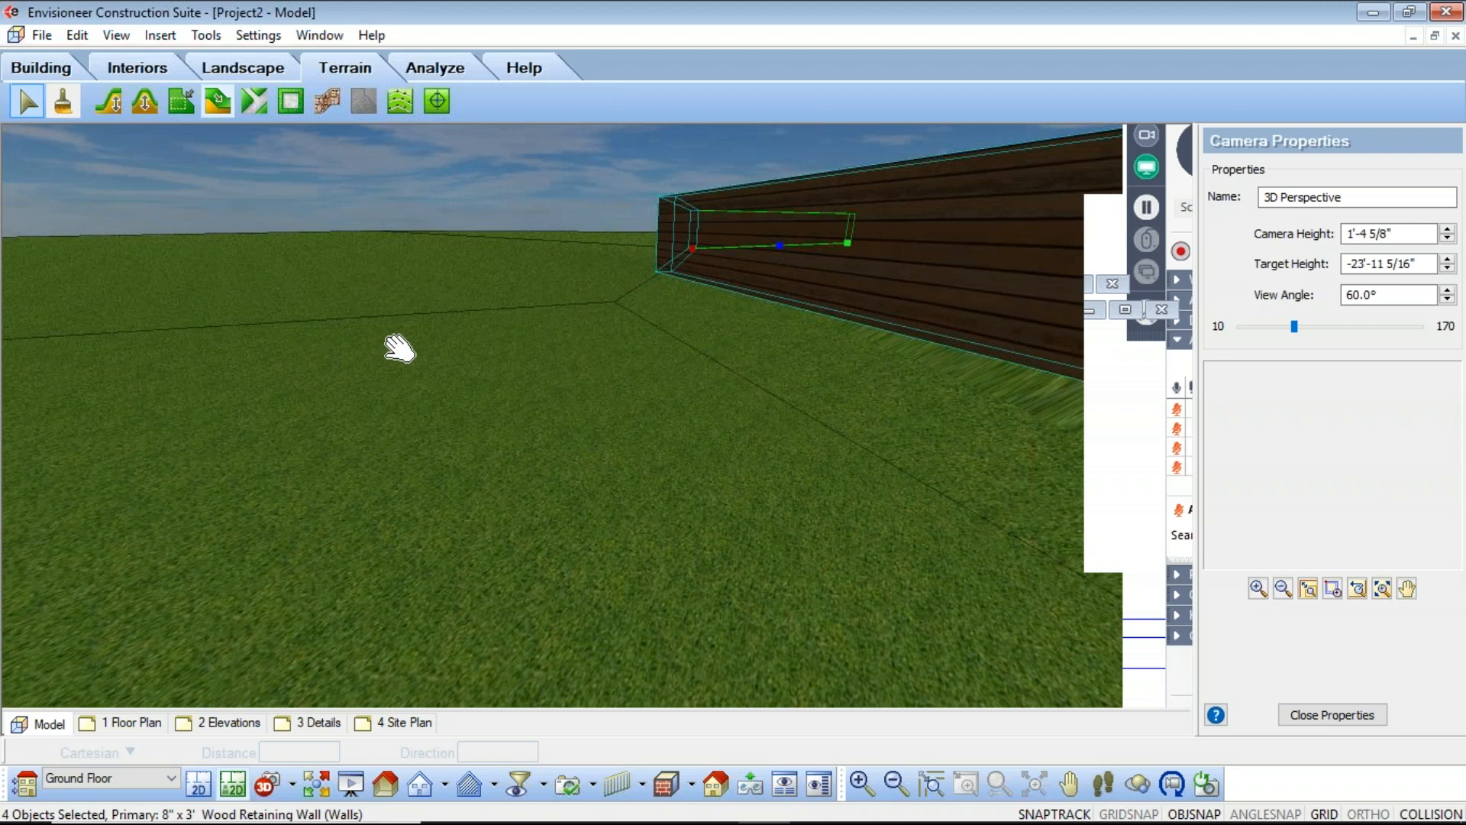
{"action": "left_click", "coordinate": [198, 790]}
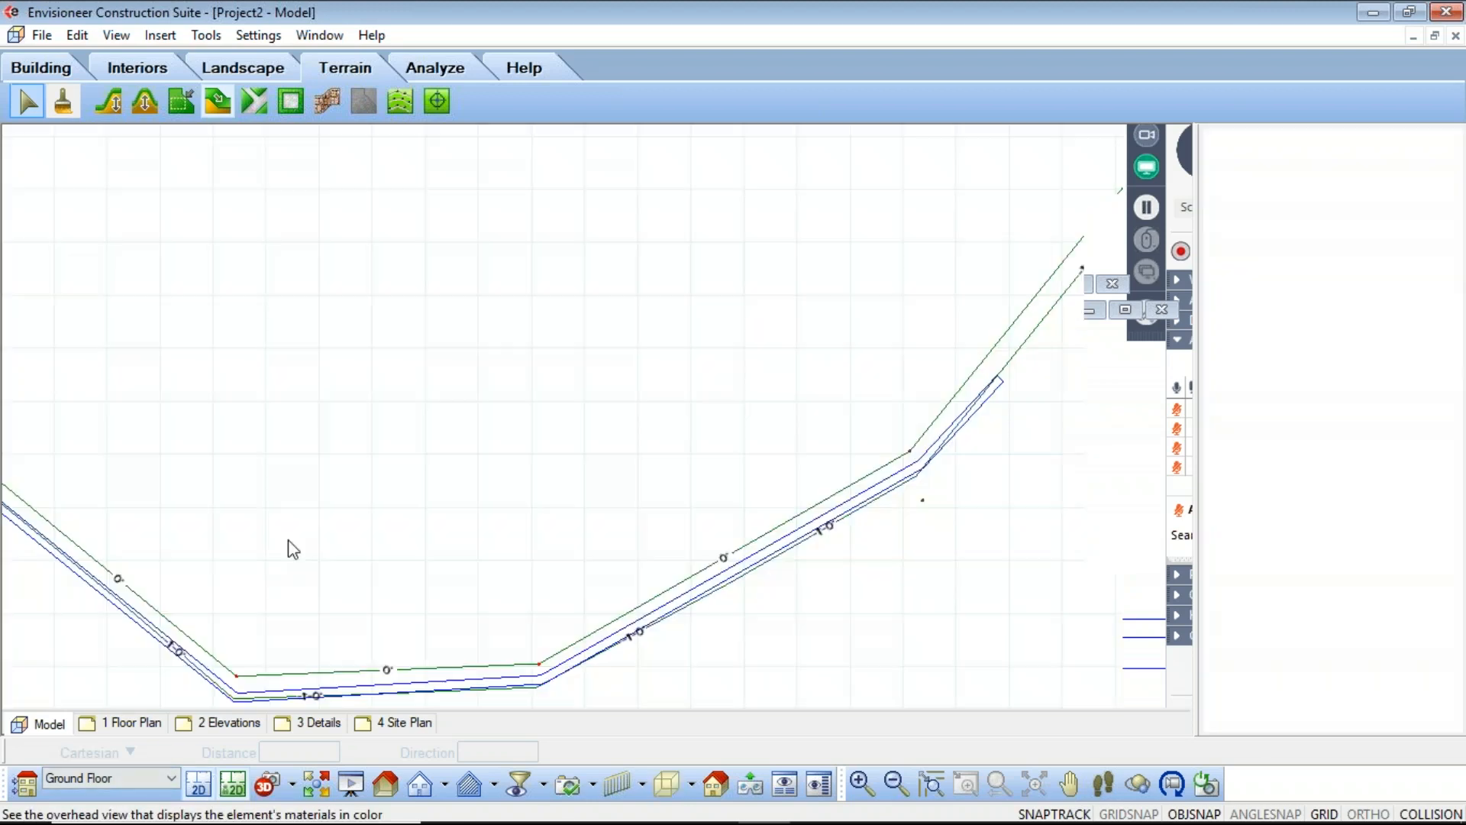
Shift the leftmost and middle wood retaining wall segments outward so they line up with the lower row of spot points
{"action": "scroll", "coordinate": [641, 450], "scroll_direction": "down", "scroll_amount": 4}
{"action": "scroll", "coordinate": [376, 519], "scroll_direction": "up", "scroll_amount": 5}
{"action": "left_click", "coordinate": [390, 402]}
{"action": "scroll", "coordinate": [367, 429], "scroll_direction": "up", "scroll_amount": 3}
{"action": "left_click_drag", "start_coordinate": [540, 522], "coordinate": [372, 449]}
{"action": "scroll", "coordinate": [368, 449], "scroll_direction": "down", "scroll_amount": 3}
{"action": "middle_click_drag", "start_coordinate": [657, 588], "coordinate": [585, 470]}
{"action": "scroll", "coordinate": [638, 492], "scroll_direction": "up", "scroll_amount": 3}
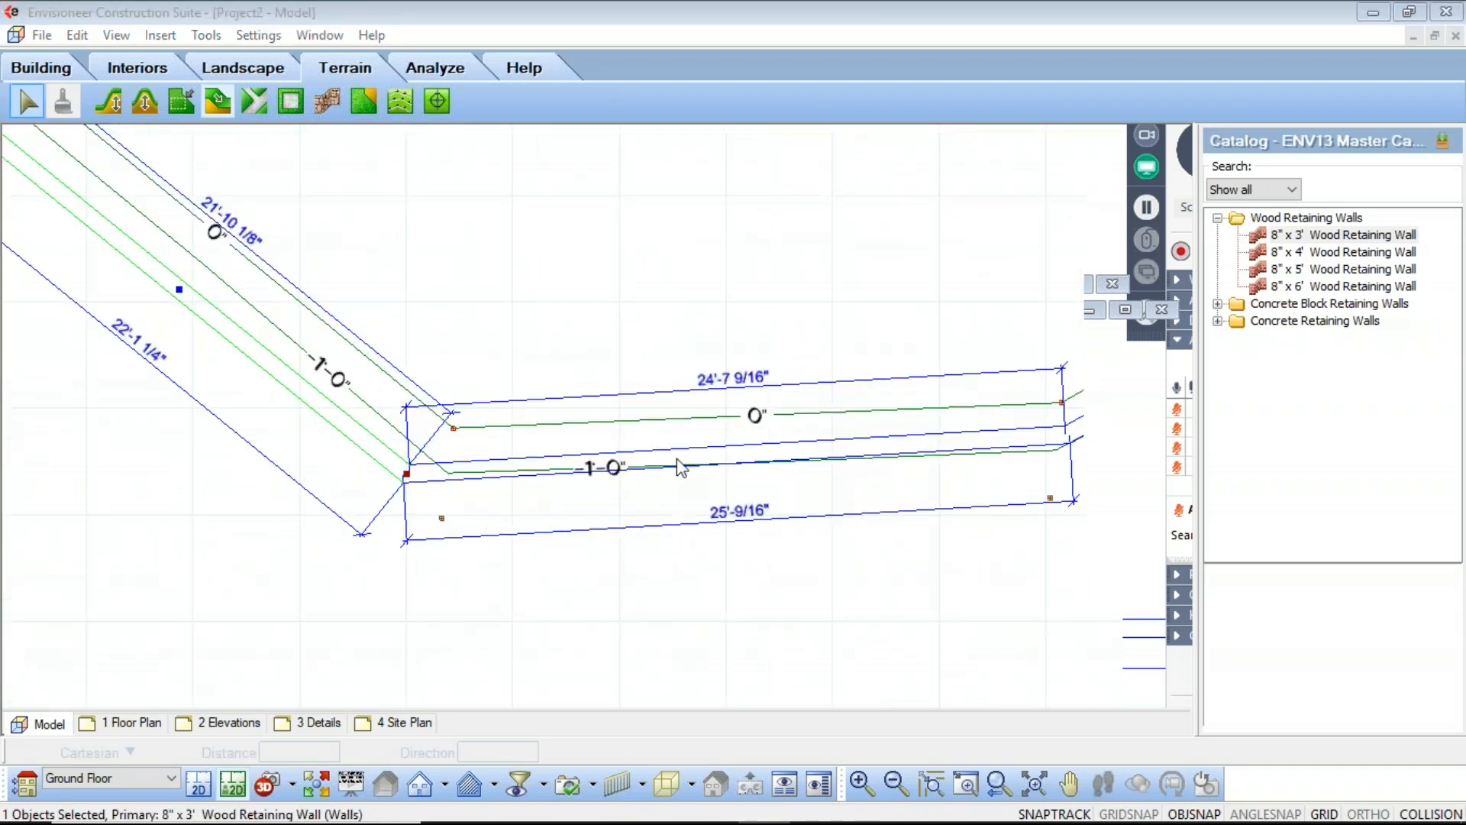
{"action": "left_click_drag", "start_coordinate": [737, 458], "coordinate": [733, 497]}
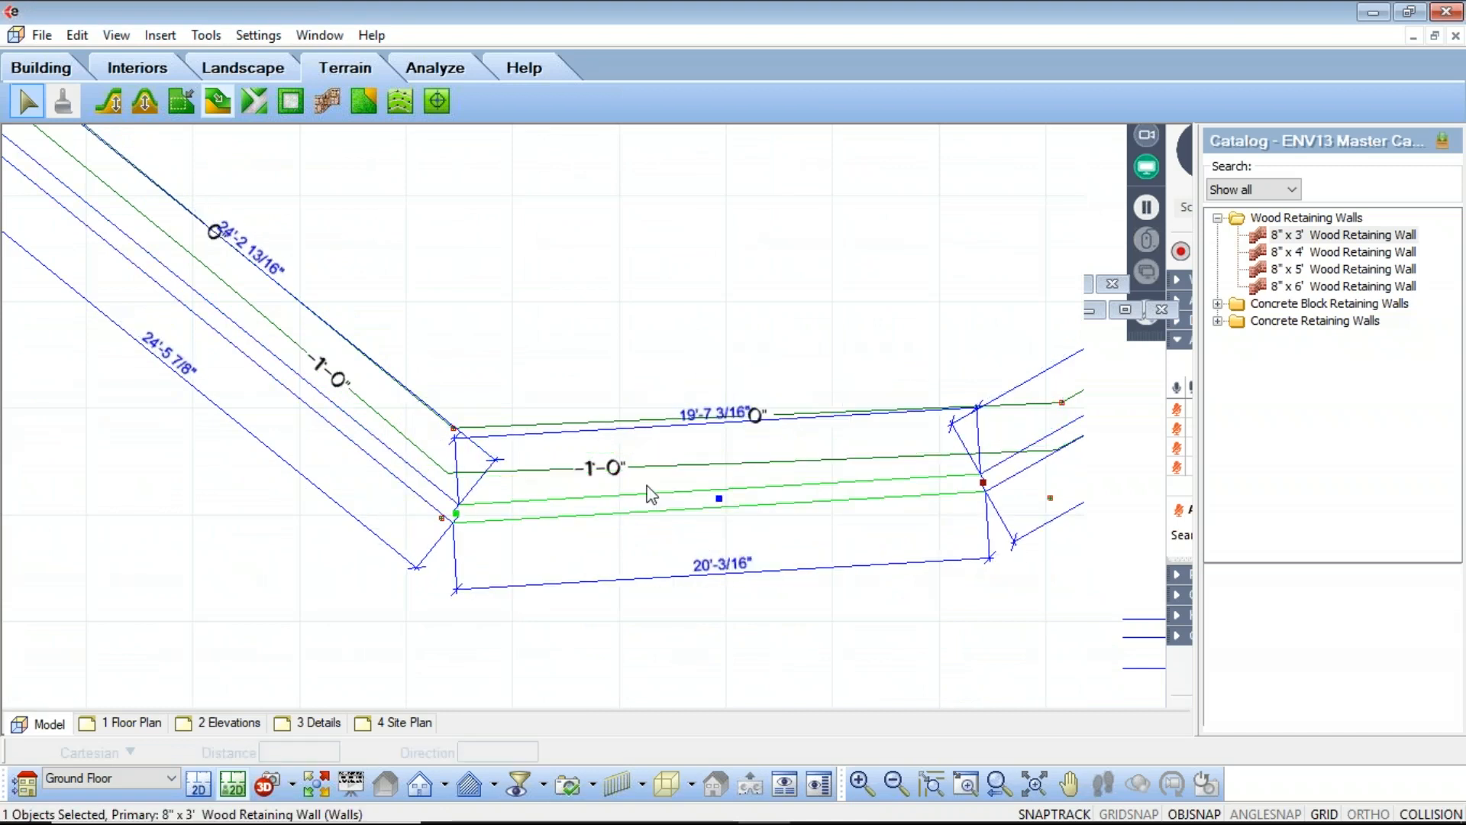
{"action": "scroll", "coordinate": [687, 493], "scroll_direction": "down", "scroll_amount": 3}
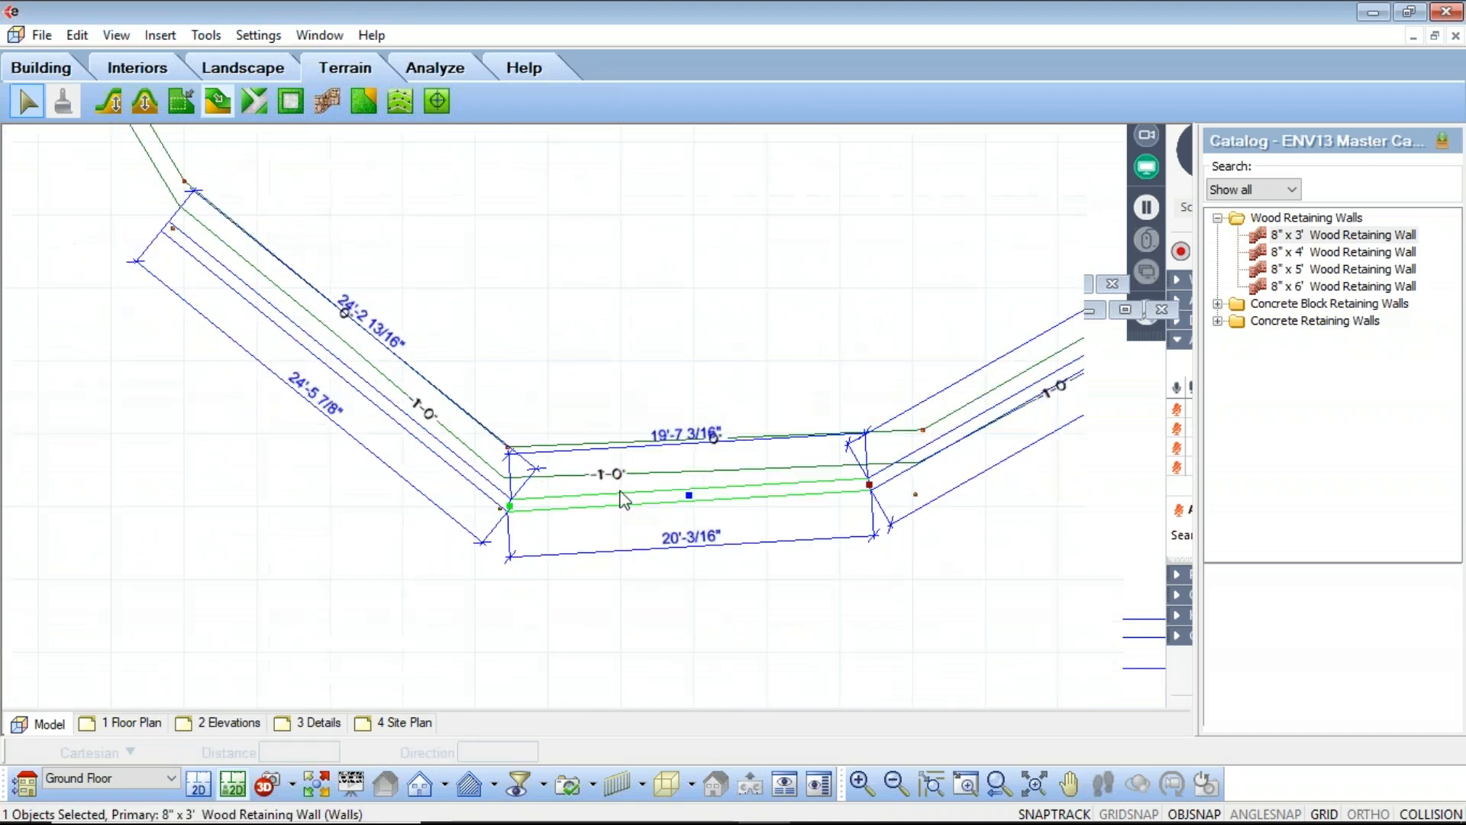
Shift the long slanted retaining wall segment right of the middle outward, in line with the lower spot points
{"action": "double_click", "coordinate": [964, 416]}
{"action": "left_click", "coordinate": [969, 557]}
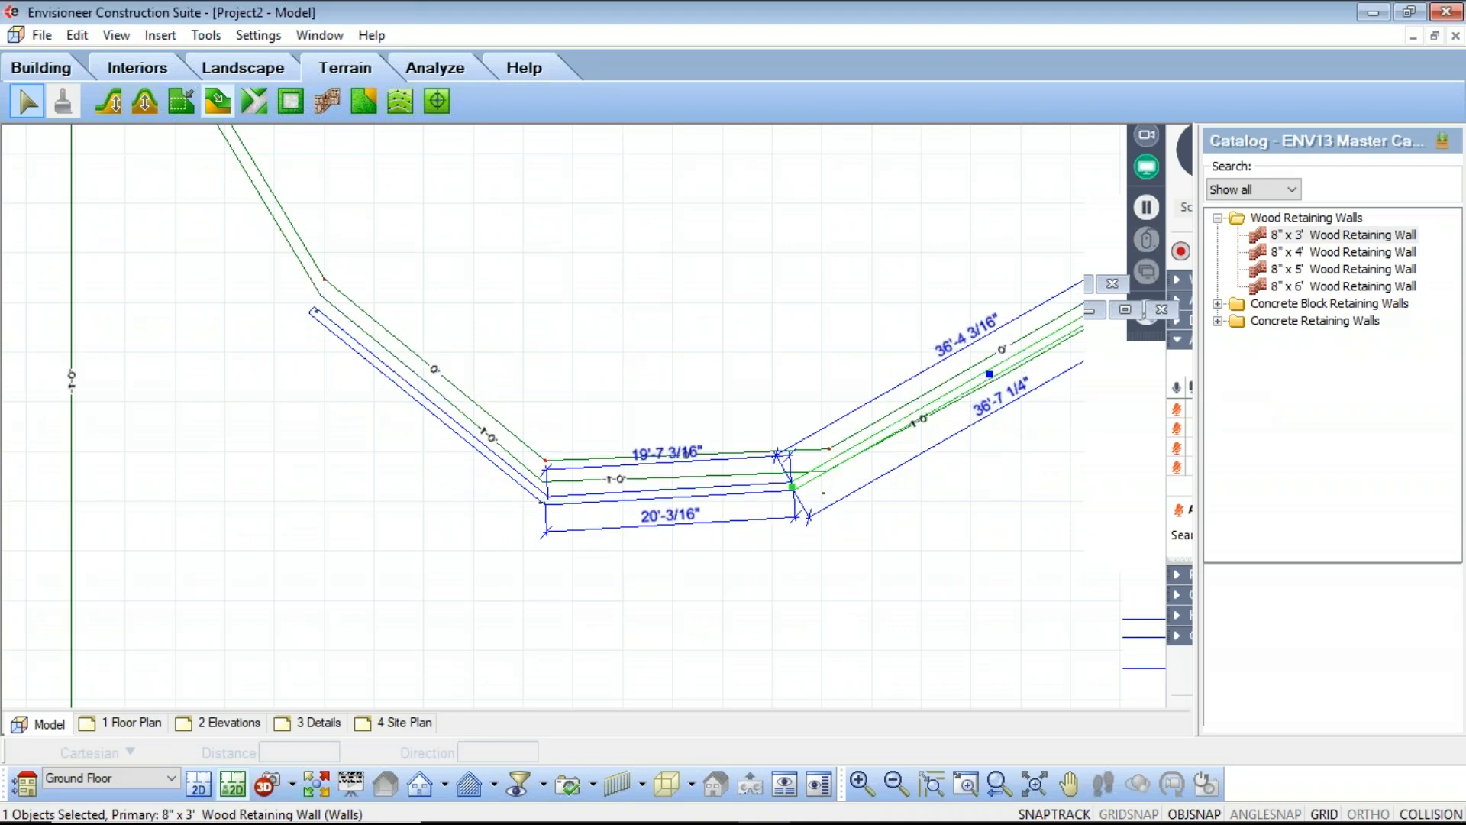
{"action": "double_click", "coordinate": [992, 391]}
{"action": "left_click", "coordinate": [811, 448]}
{"action": "left_click_drag", "start_coordinate": [997, 393], "coordinate": [983, 388]}
{"action": "left_click", "coordinate": [884, 547]}
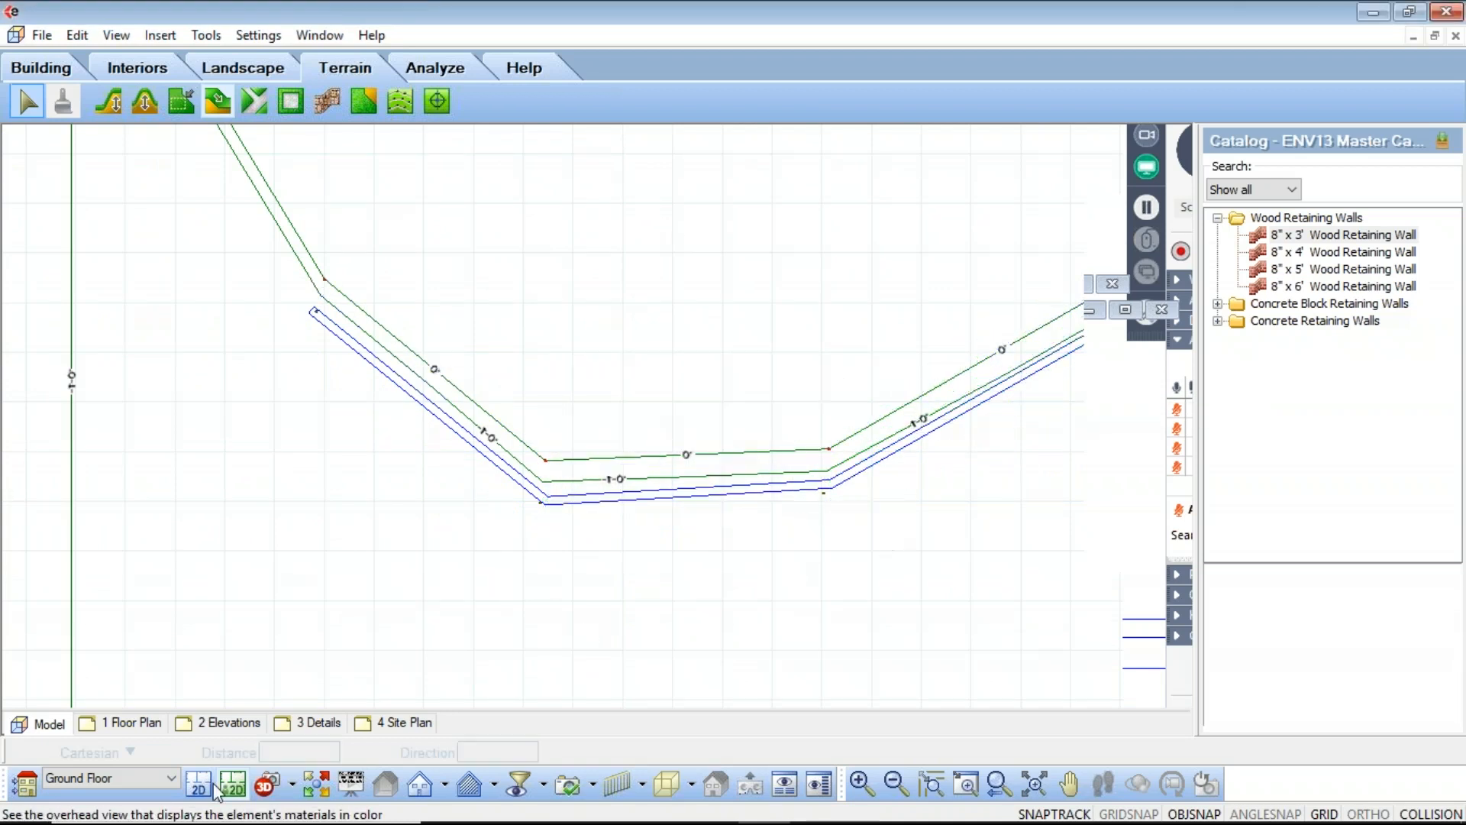
Examine how the shifted retaining walls meet the terrain in the 3D perspective view, and return to the full 2D plan
{"action": "left_click", "coordinate": [292, 785]}
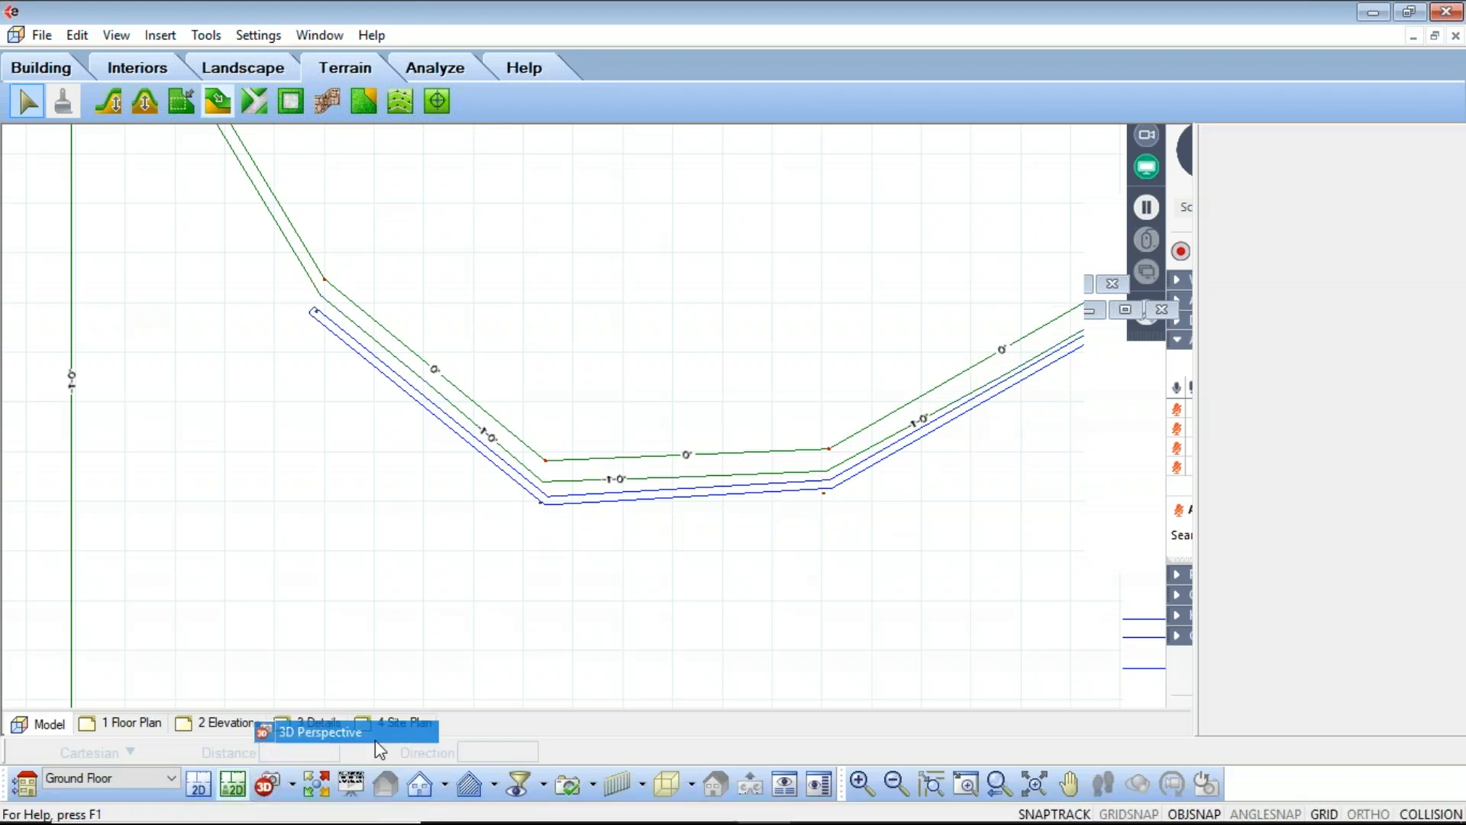
{"action": "left_click", "coordinate": [400, 732]}
{"action": "left_click", "coordinate": [1068, 783]}
{"action": "left_click_drag", "start_coordinate": [1048, 616], "coordinate": [572, 210]}
{"action": "right_click", "coordinate": [560, 197]}
{"action": "left_click", "coordinate": [609, 208]}
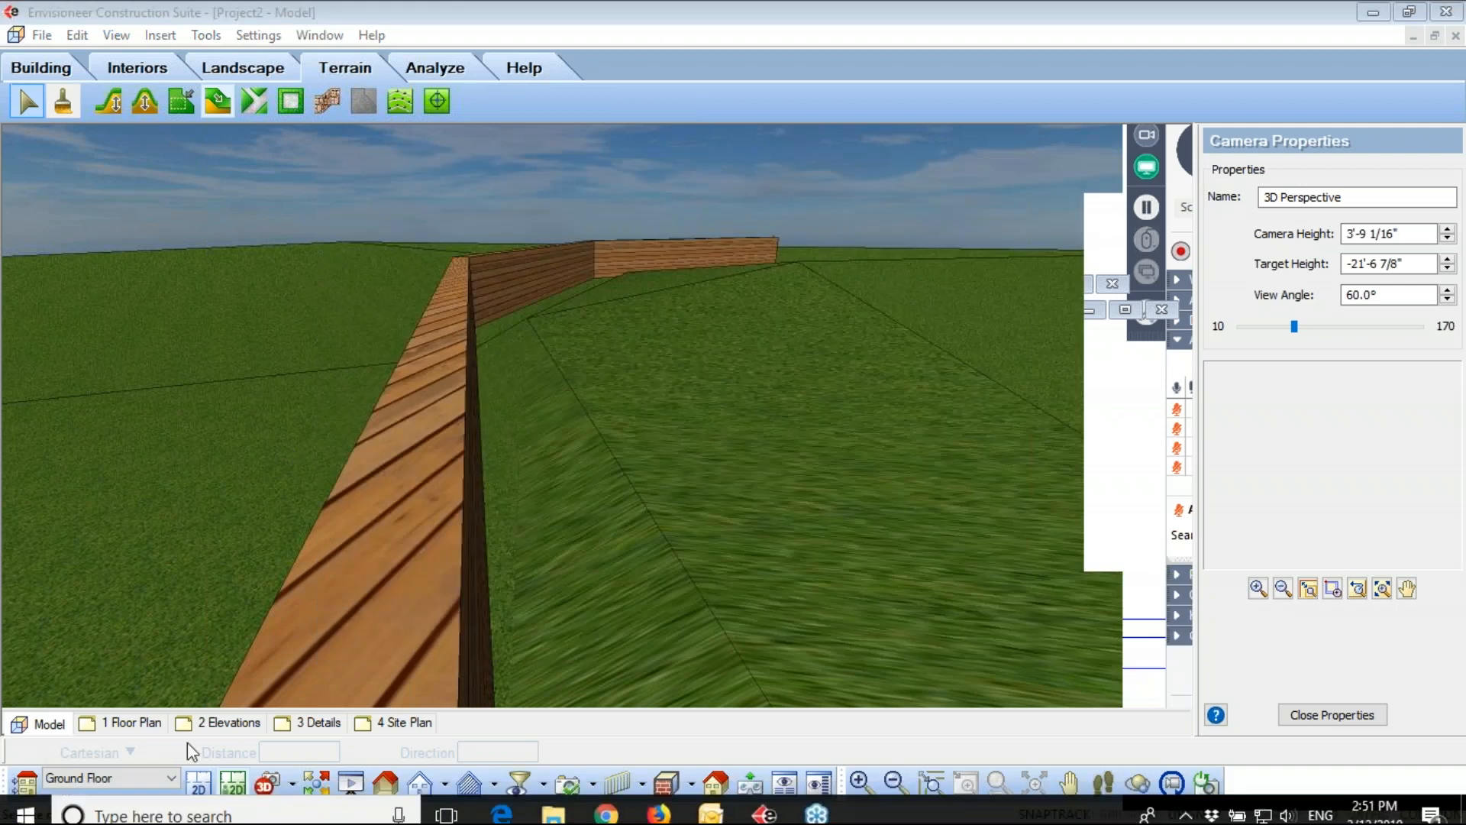
{"action": "left_click", "coordinate": [201, 782]}
{"action": "scroll", "coordinate": [370, 359], "scroll_direction": "down", "scroll_amount": 5}
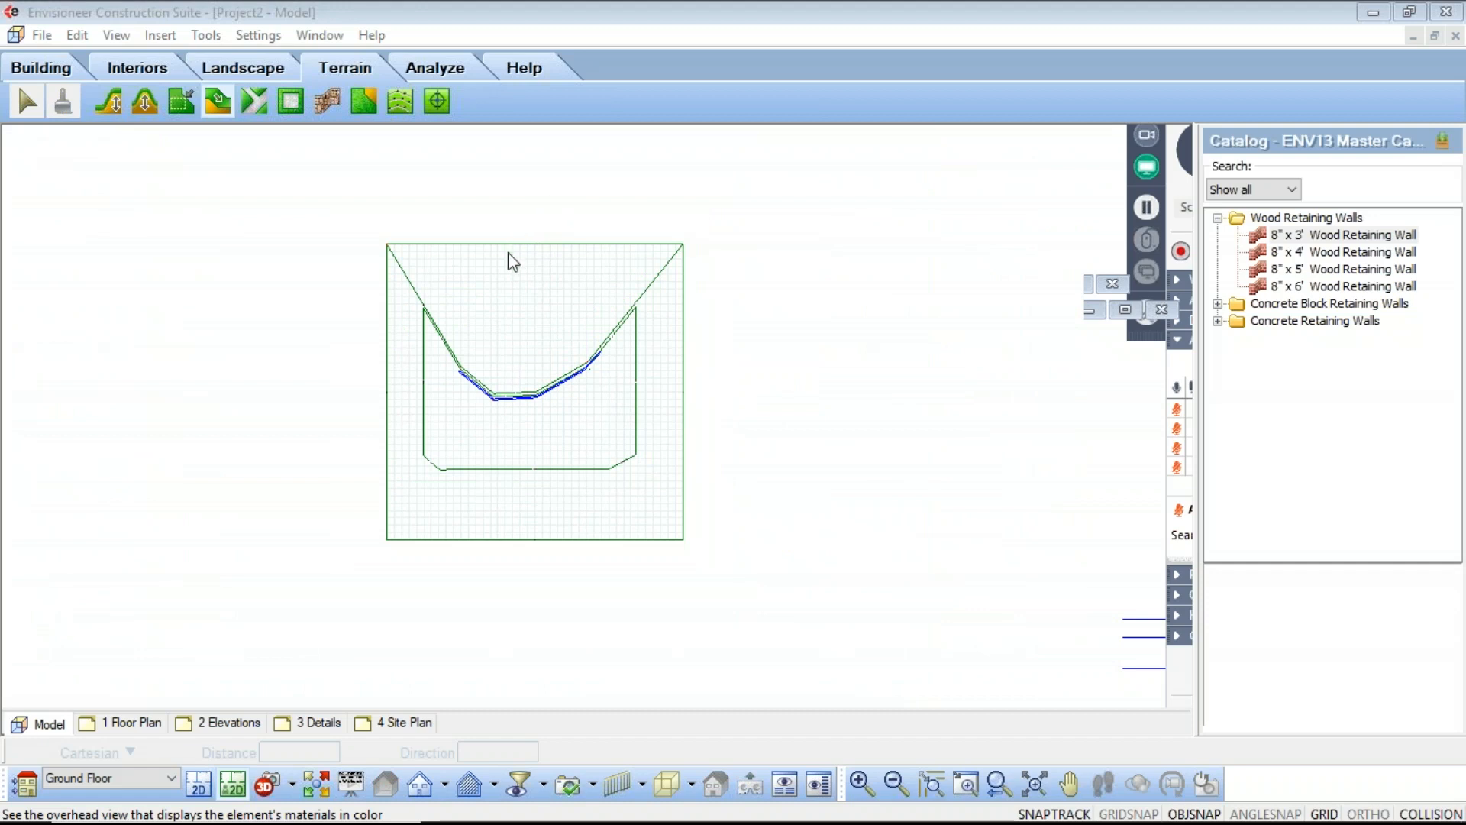
Review the Global document settings for location, north direction and plant season, and return to the terrain plan
{"action": "left_click", "coordinate": [257, 35]}
{"action": "left_click", "coordinate": [280, 101]}
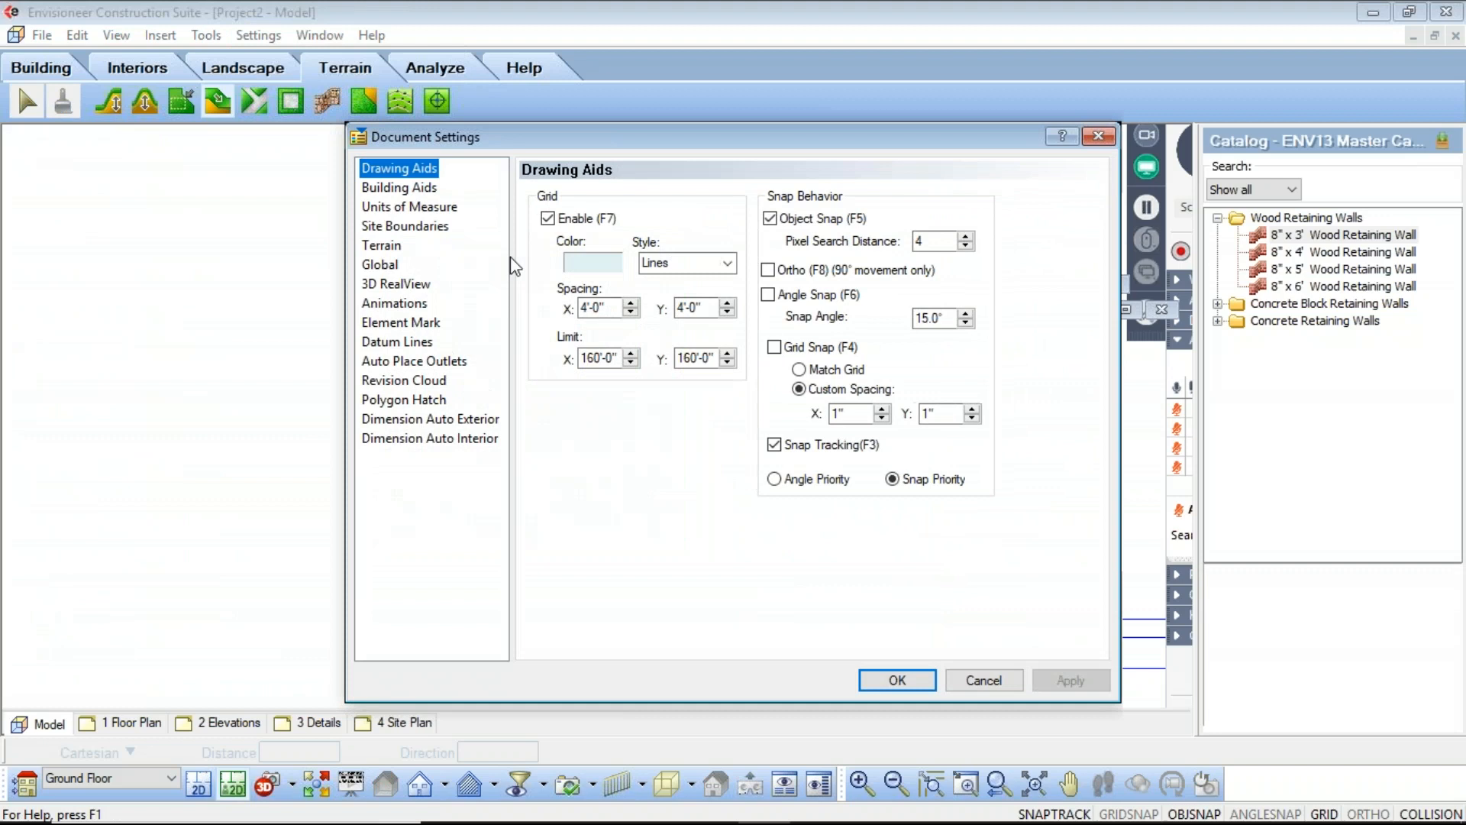
{"action": "left_click", "coordinate": [396, 265]}
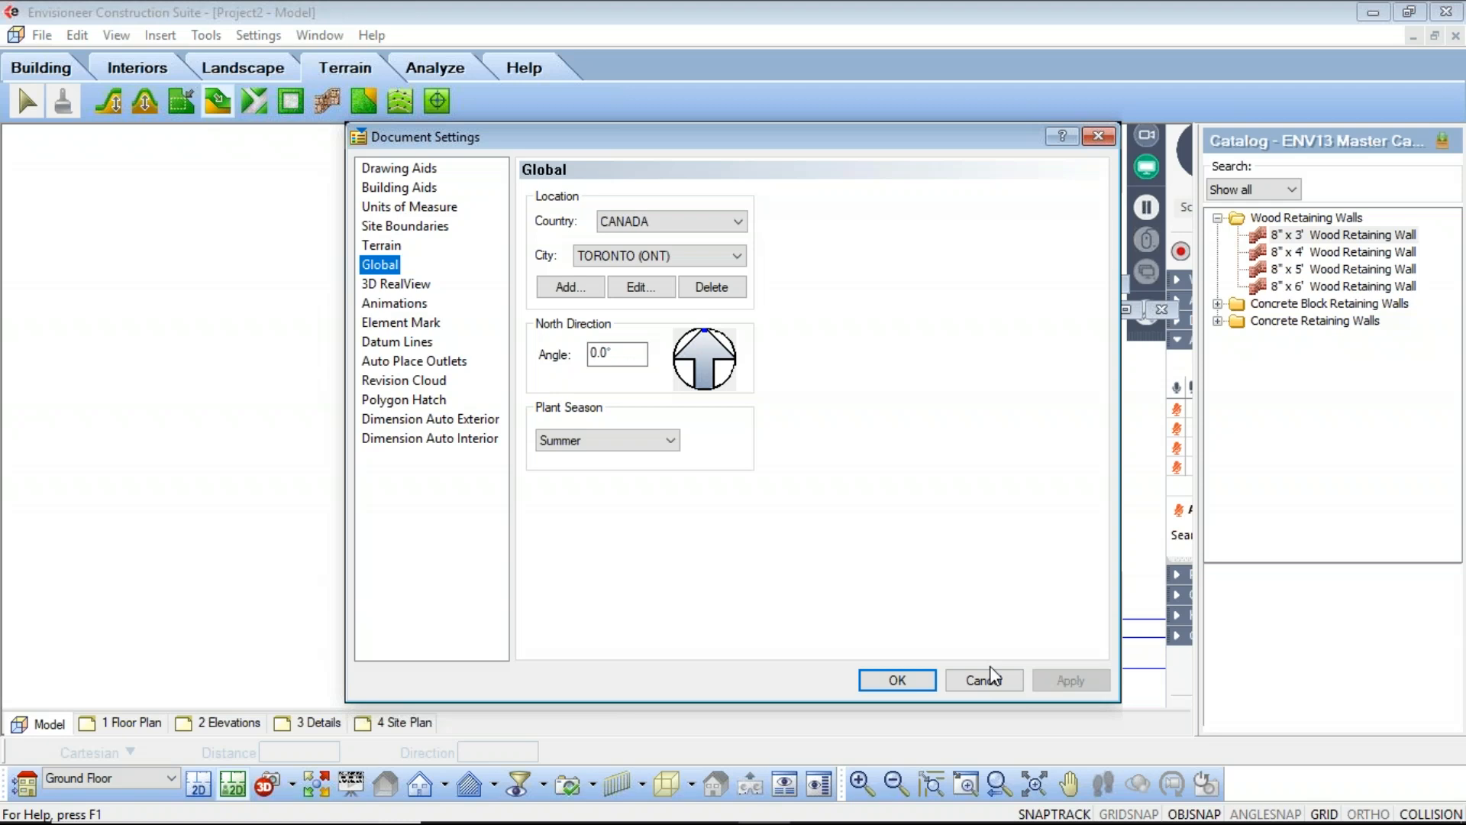
{"action": "left_click", "coordinate": [910, 680]}
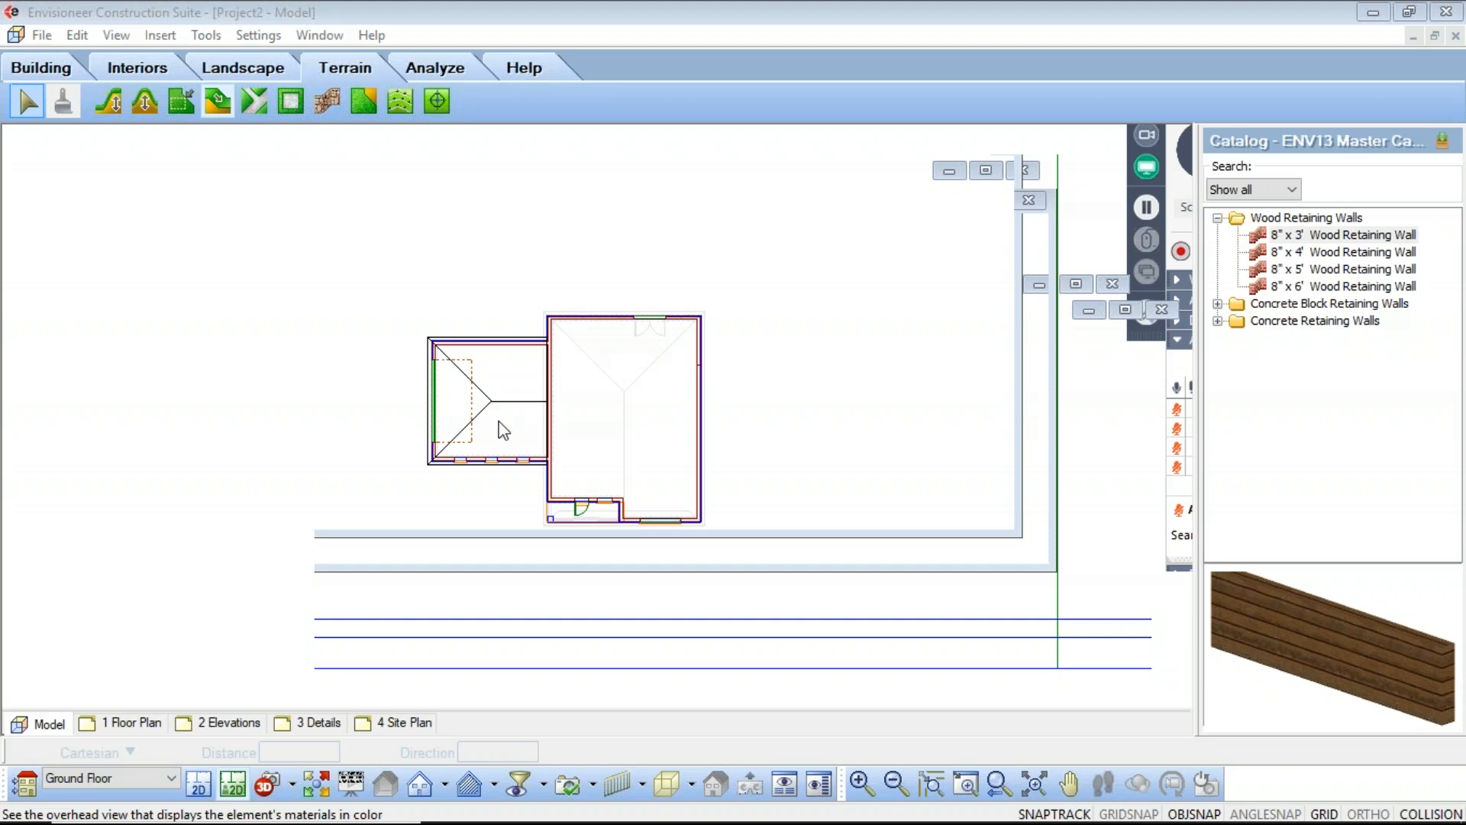
{"action": "left_click", "coordinate": [1097, 208]}
{"action": "scroll", "coordinate": [464, 450], "scroll_direction": "down", "scroll_amount": 3}
{"action": "scroll", "coordinate": [497, 459], "scroll_direction": "up", "scroll_amount": 3}
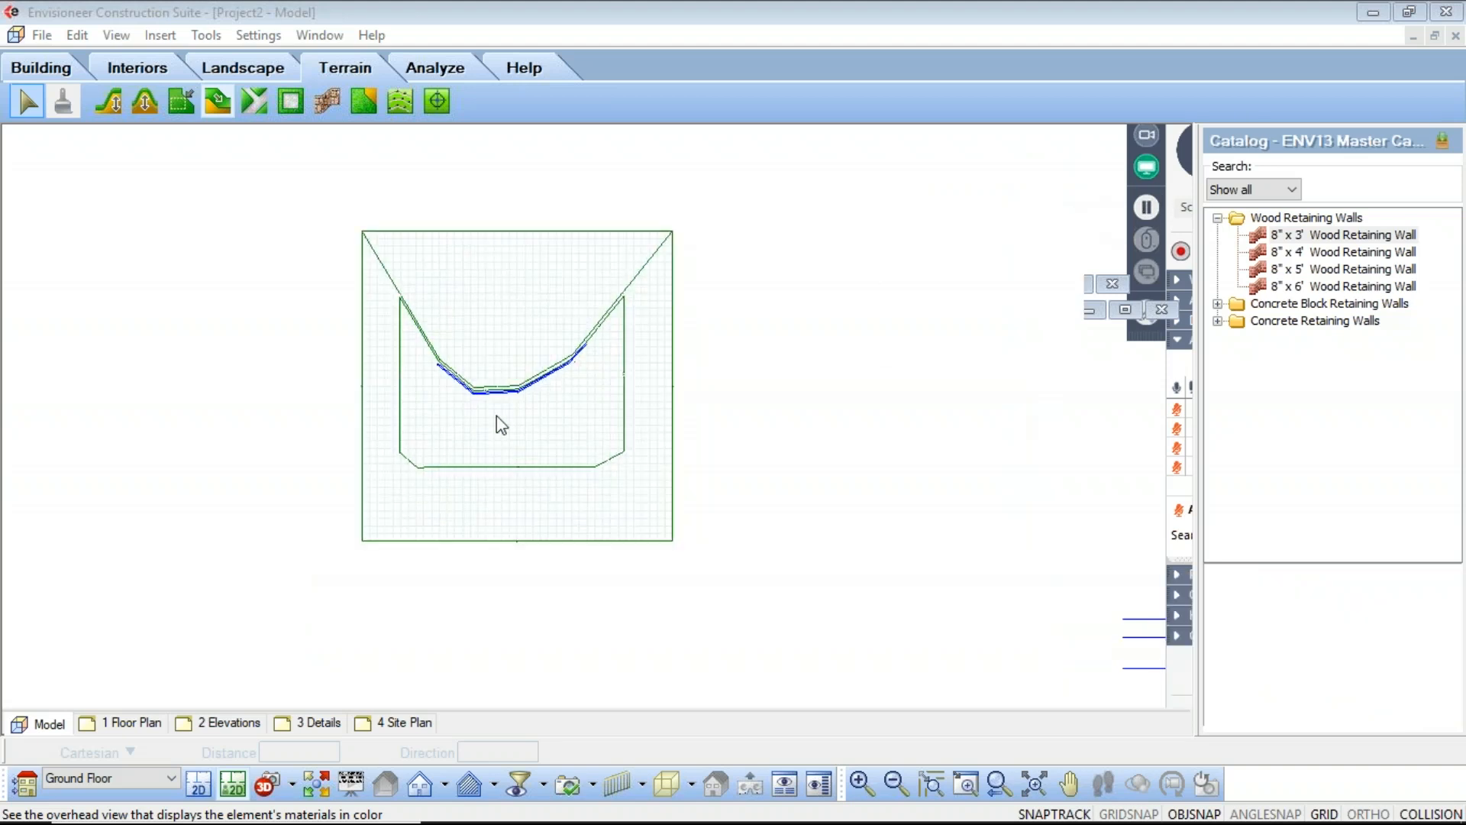
Draw a closed four-sided site boundary with a slanted upper edge beside the terrain
{"action": "left_click", "coordinate": [364, 100]}
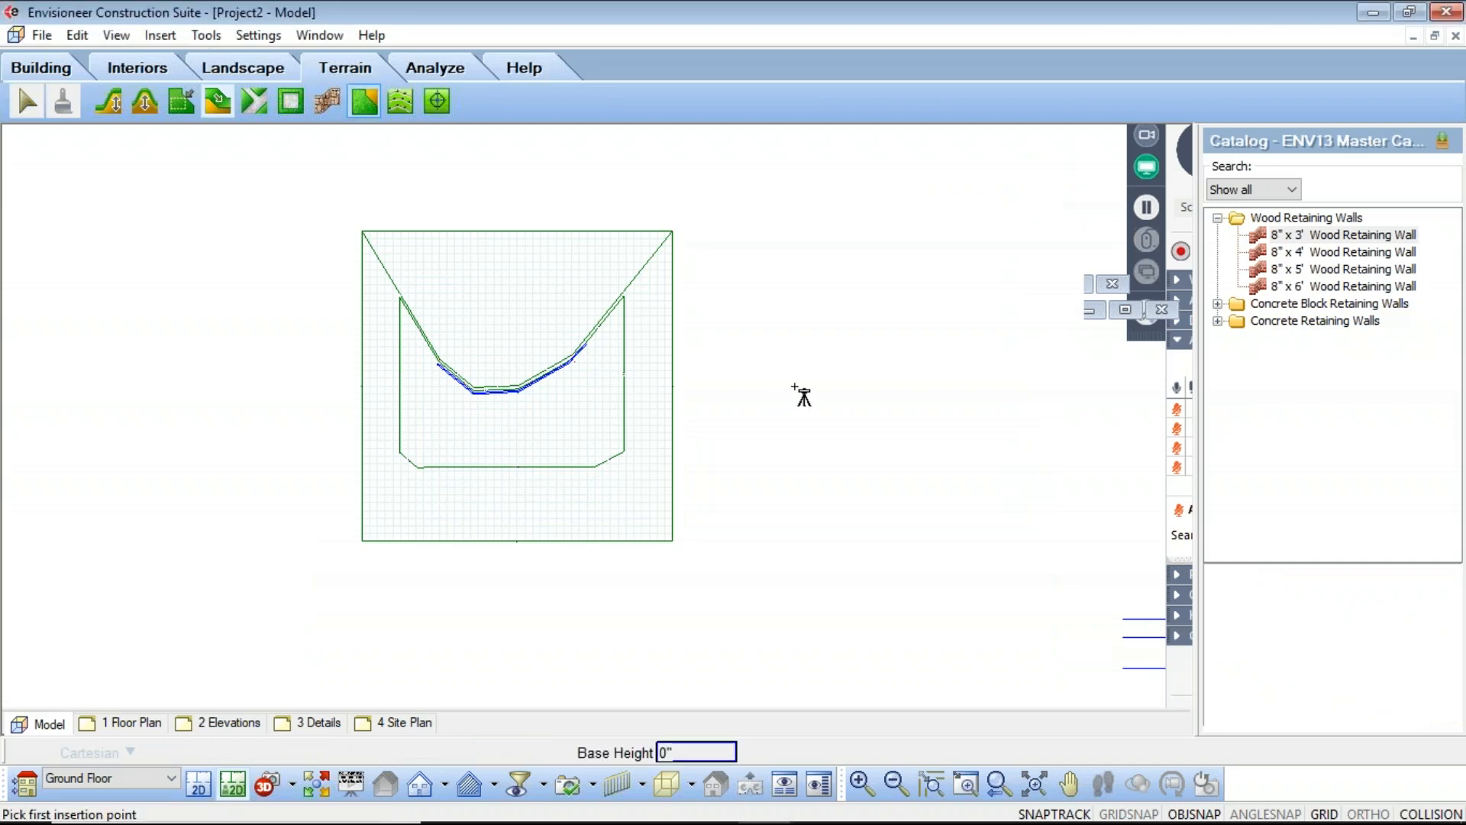
{"action": "left_click", "coordinate": [794, 387]}
{"action": "left_click", "coordinate": [957, 538]}
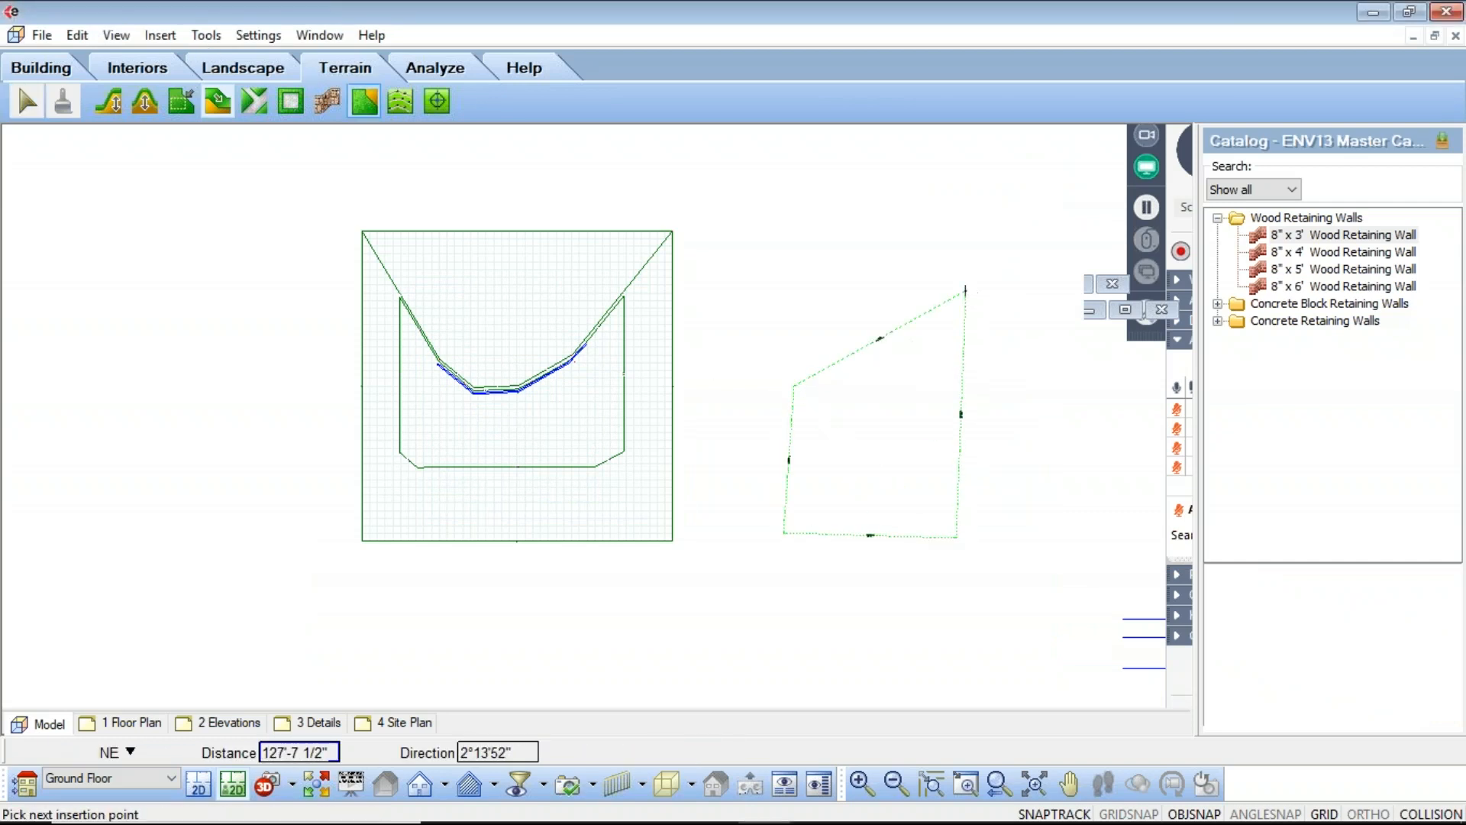
{"action": "left_click", "coordinate": [966, 290]}
{"action": "right_click", "coordinate": [966, 290]}
{"action": "left_click", "coordinate": [981, 302]}
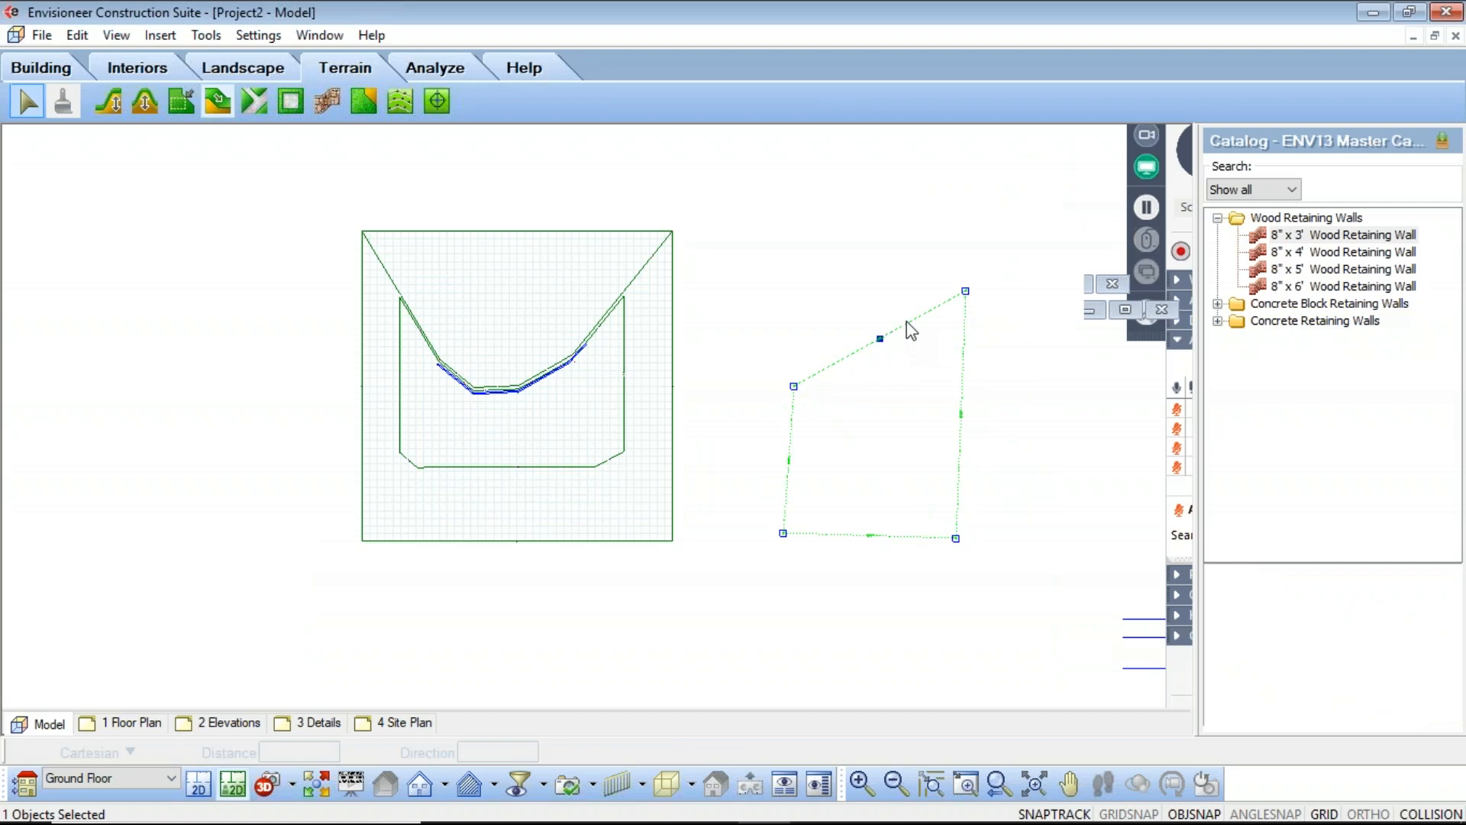
Turn the site boundary's slanted upper edge into an inside arc with a radius of 50'-6 1/2"
{"action": "double_click", "coordinate": [907, 324]}
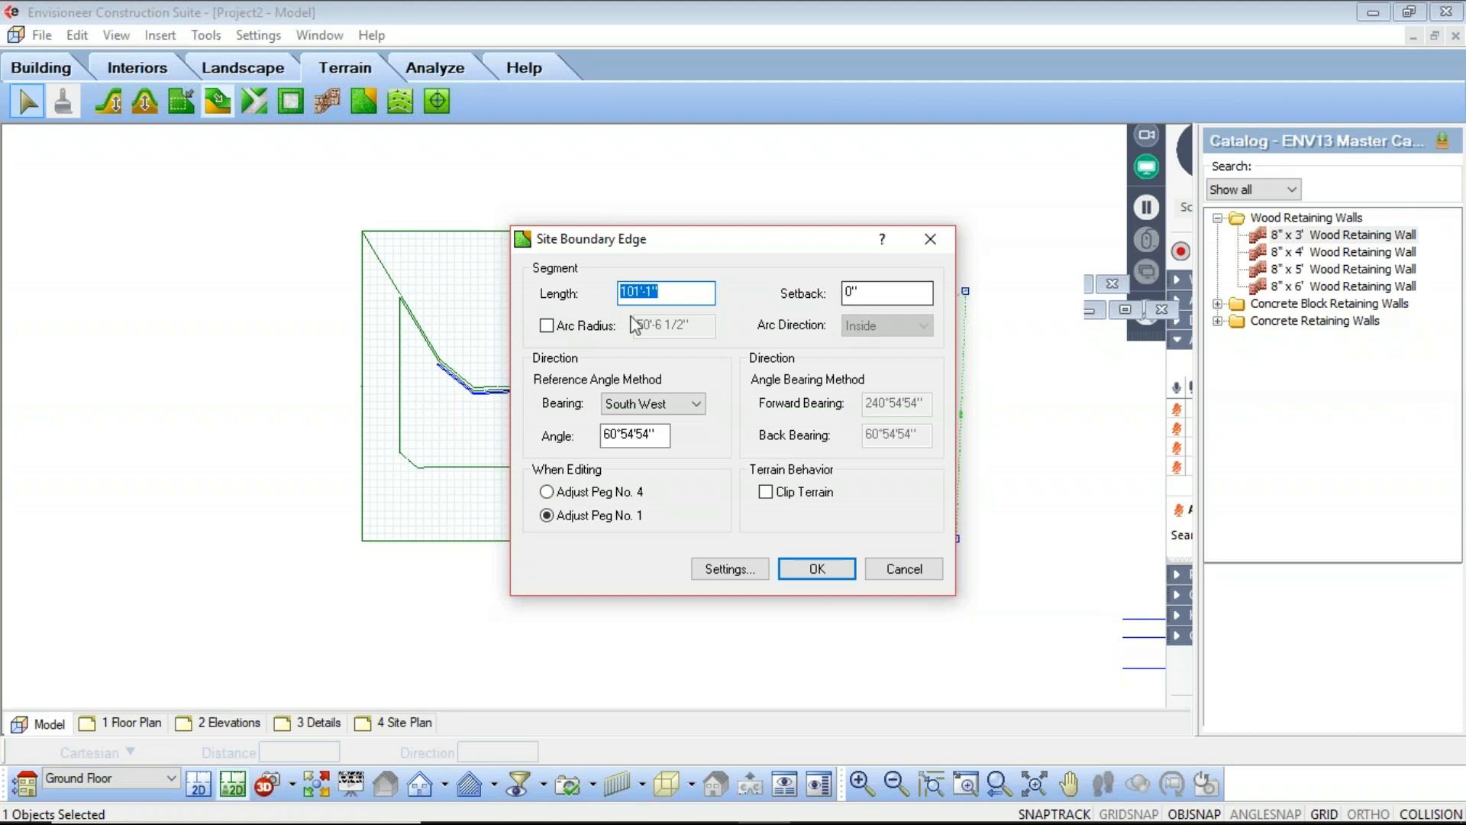
{"action": "left_click", "coordinate": [547, 326]}
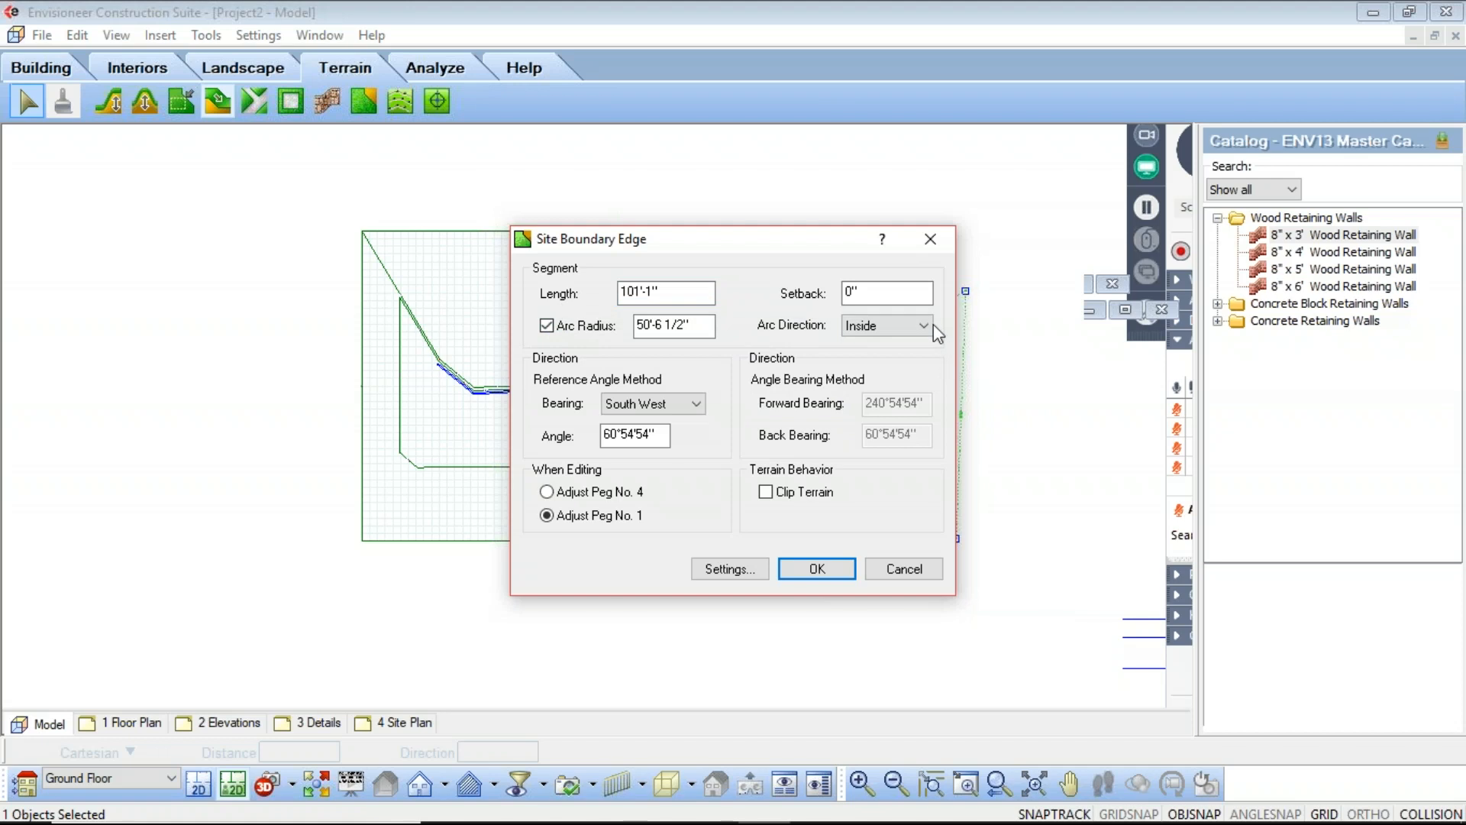
{"action": "left_click", "coordinate": [789, 577]}
Set the site boundary's upper edge to an outside arc with a 25' arc radius
{"action": "double_click", "coordinate": [863, 355]}
{"action": "left_click", "coordinate": [547, 326]}
{"action": "left_click", "coordinate": [922, 326]}
{"action": "left_click", "coordinate": [886, 359]}
{"action": "left_click_drag", "start_coordinate": [638, 325], "coordinate": [709, 326]}
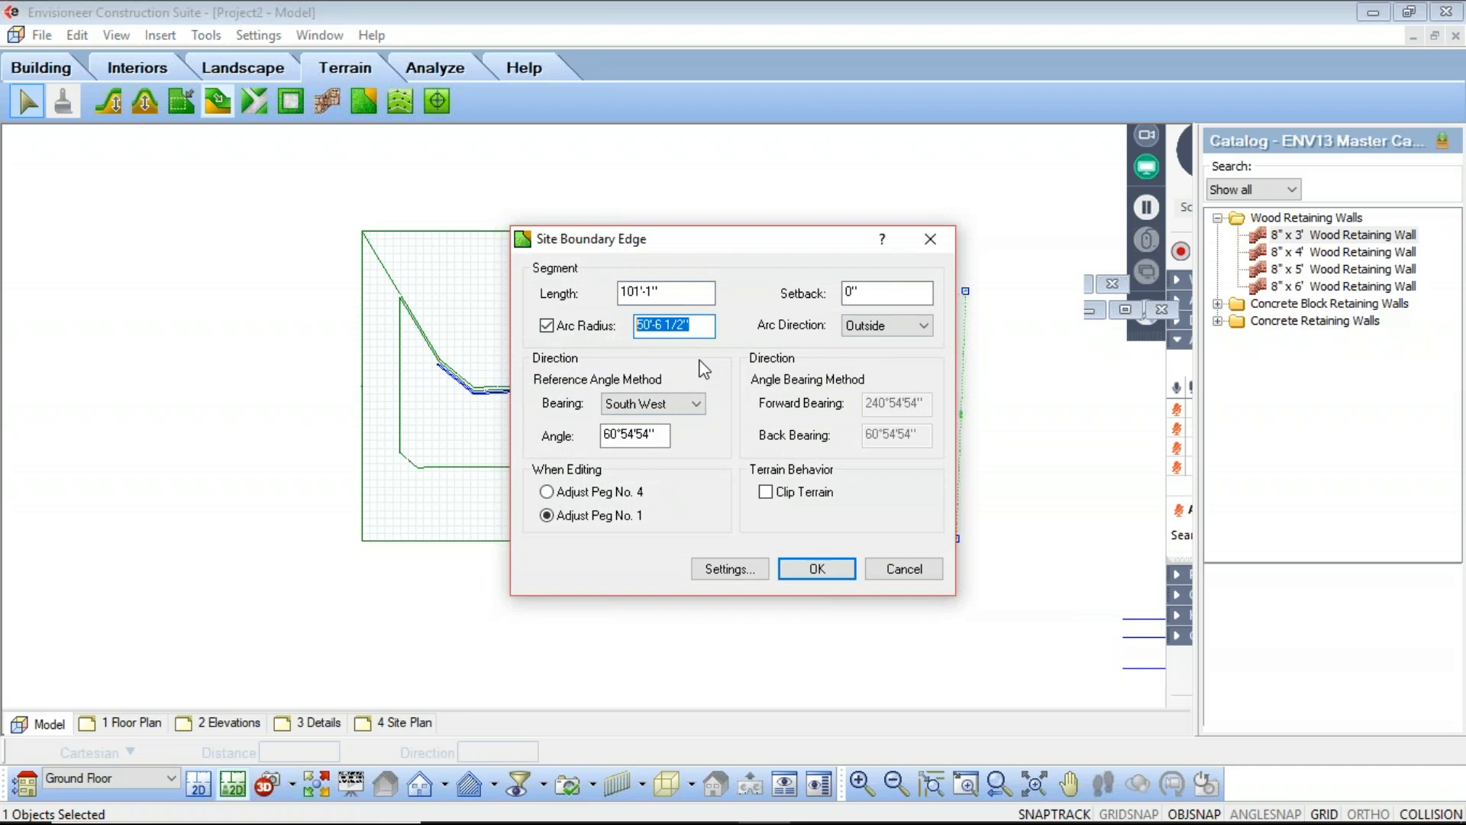
{"action": "type", "text": "25"}
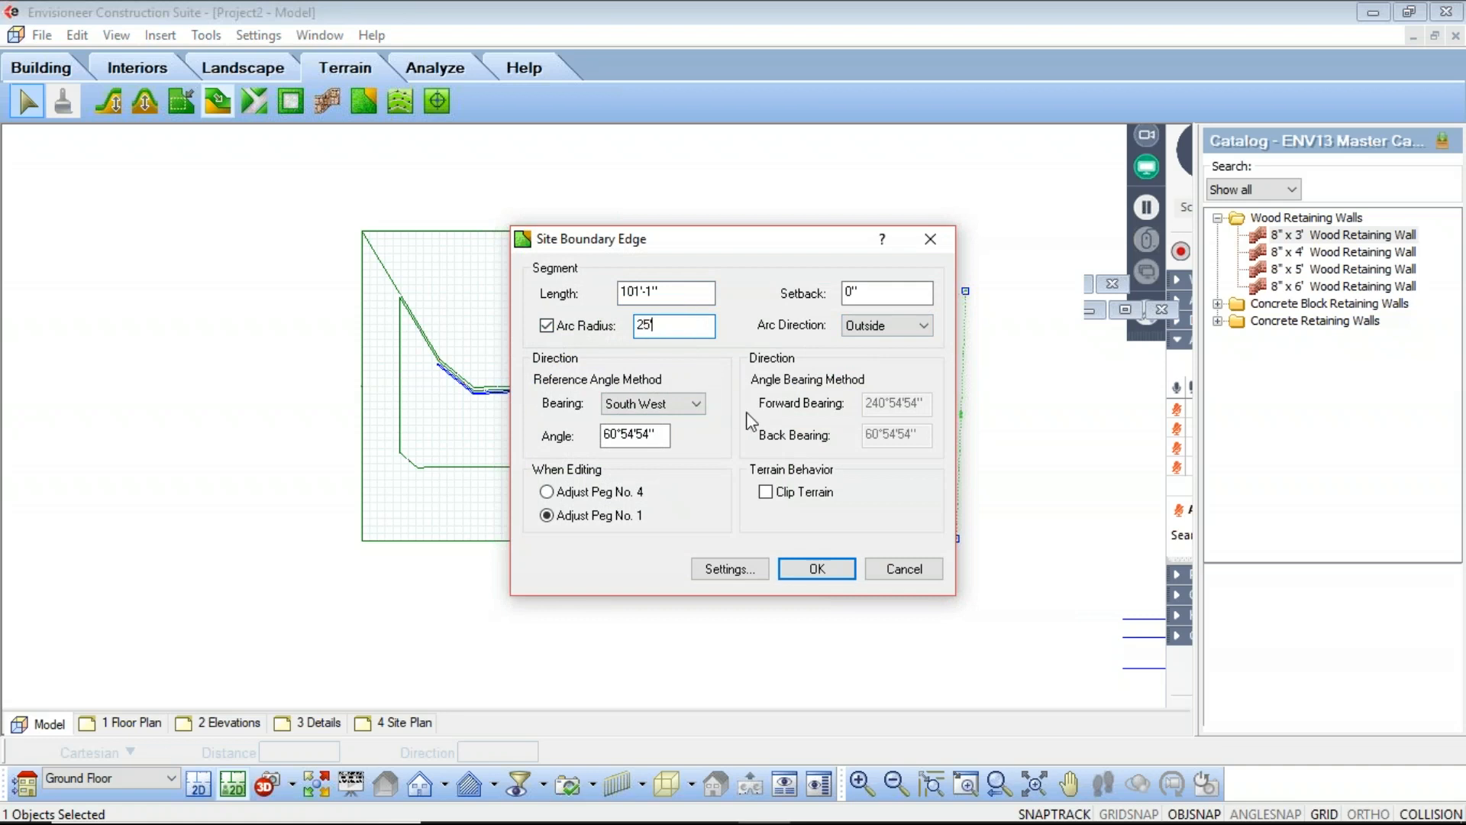
{"action": "left_click", "coordinate": [817, 569]}
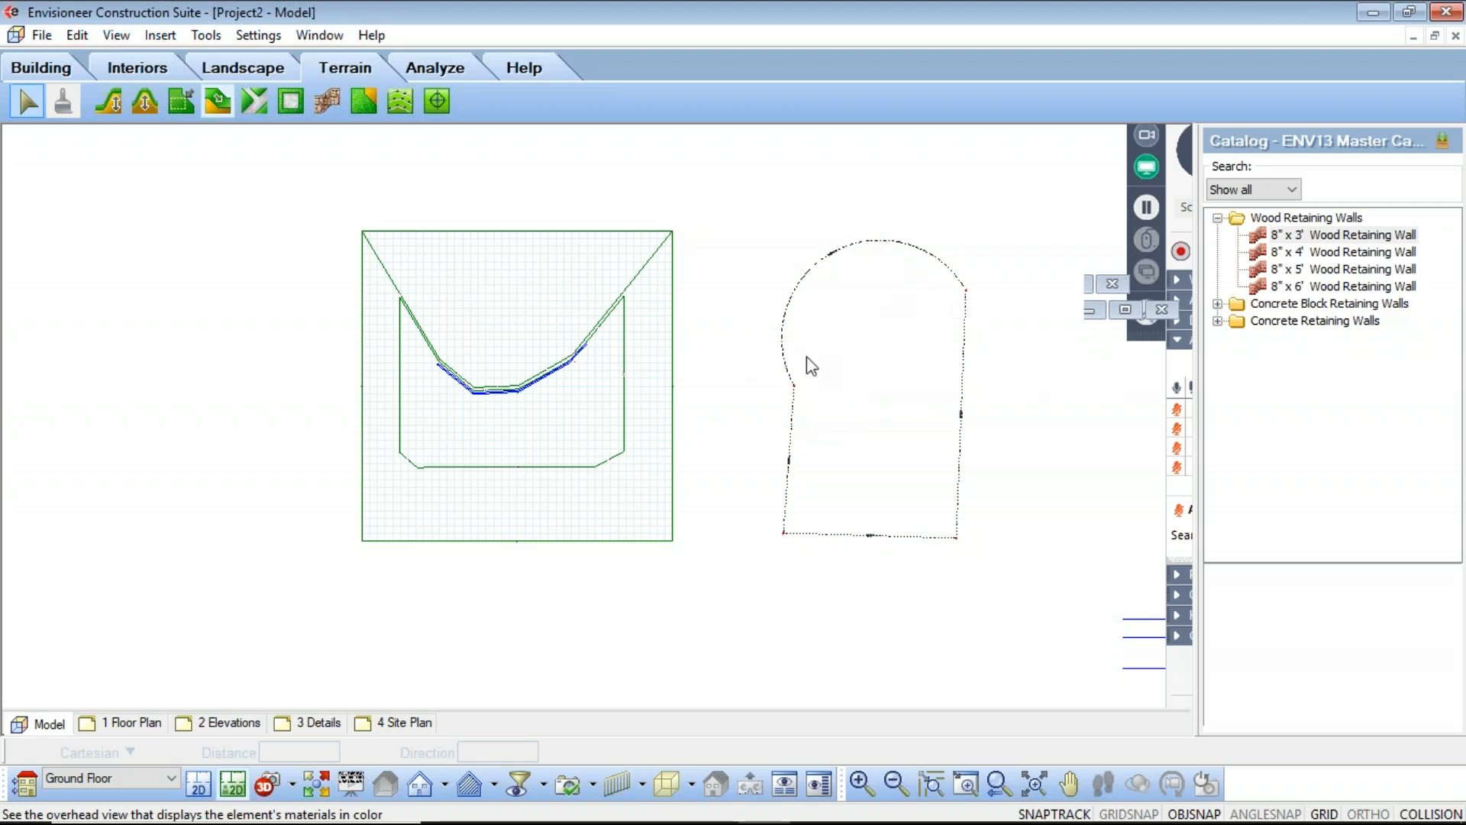
Delete the site boundary beside the terrain
{"action": "left_click", "coordinate": [935, 392]}
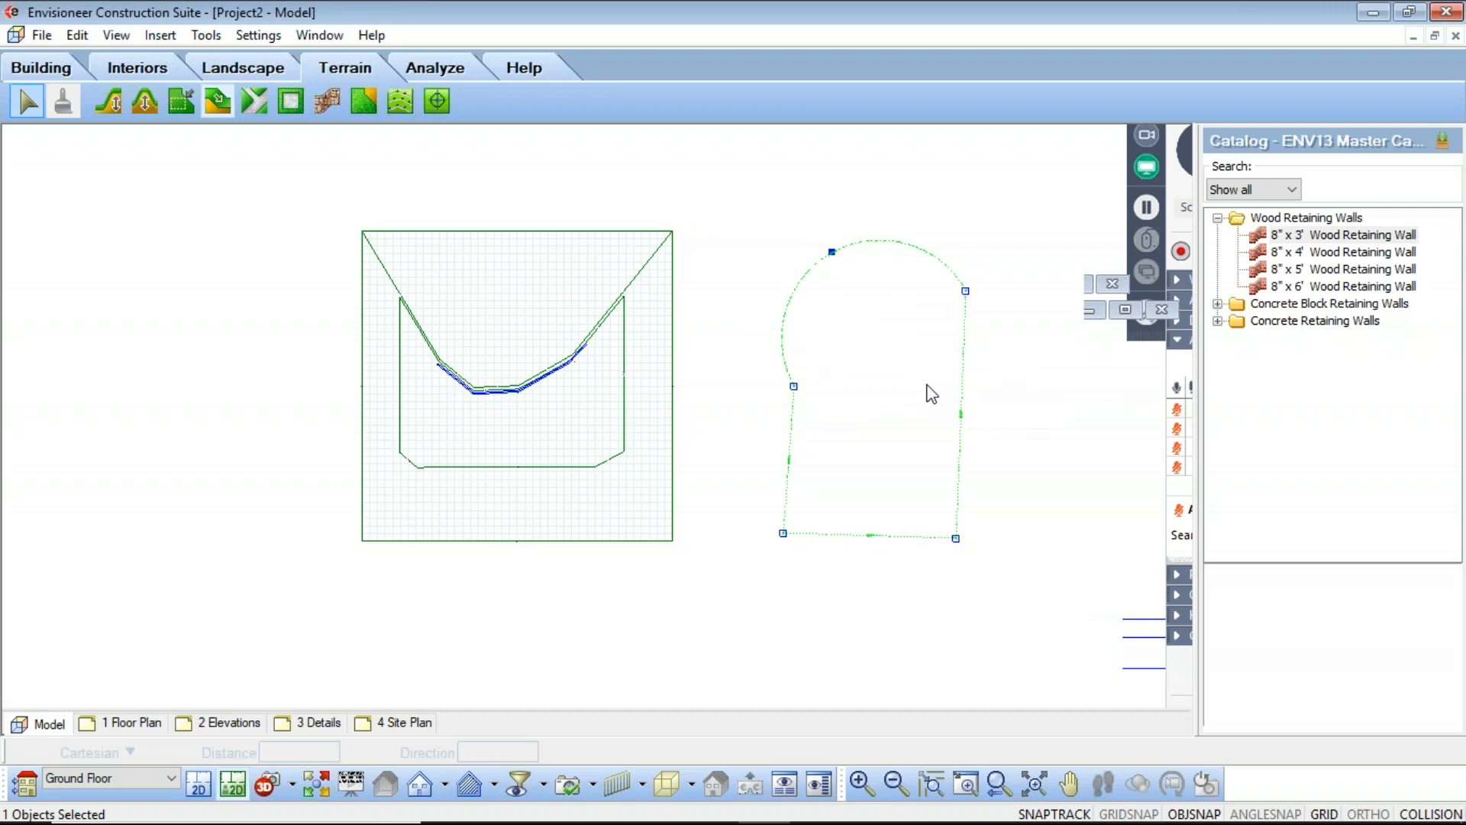
{"action": "key", "text": "Delete"}
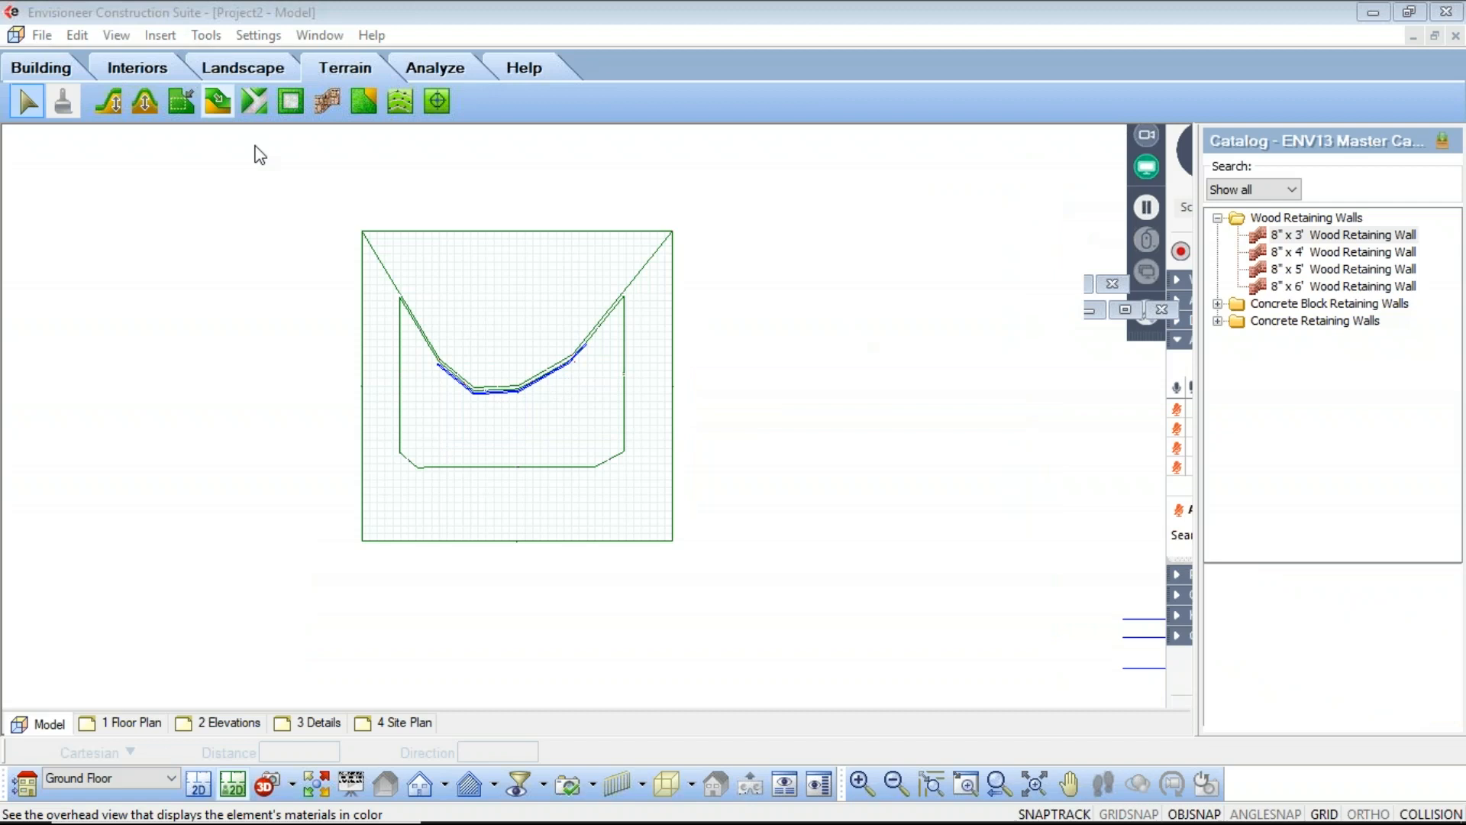
Reset the terrain to clear its TIN surface and spot points
{"action": "left_click", "coordinate": [455, 379]}
{"action": "left_click", "coordinate": [179, 38]}
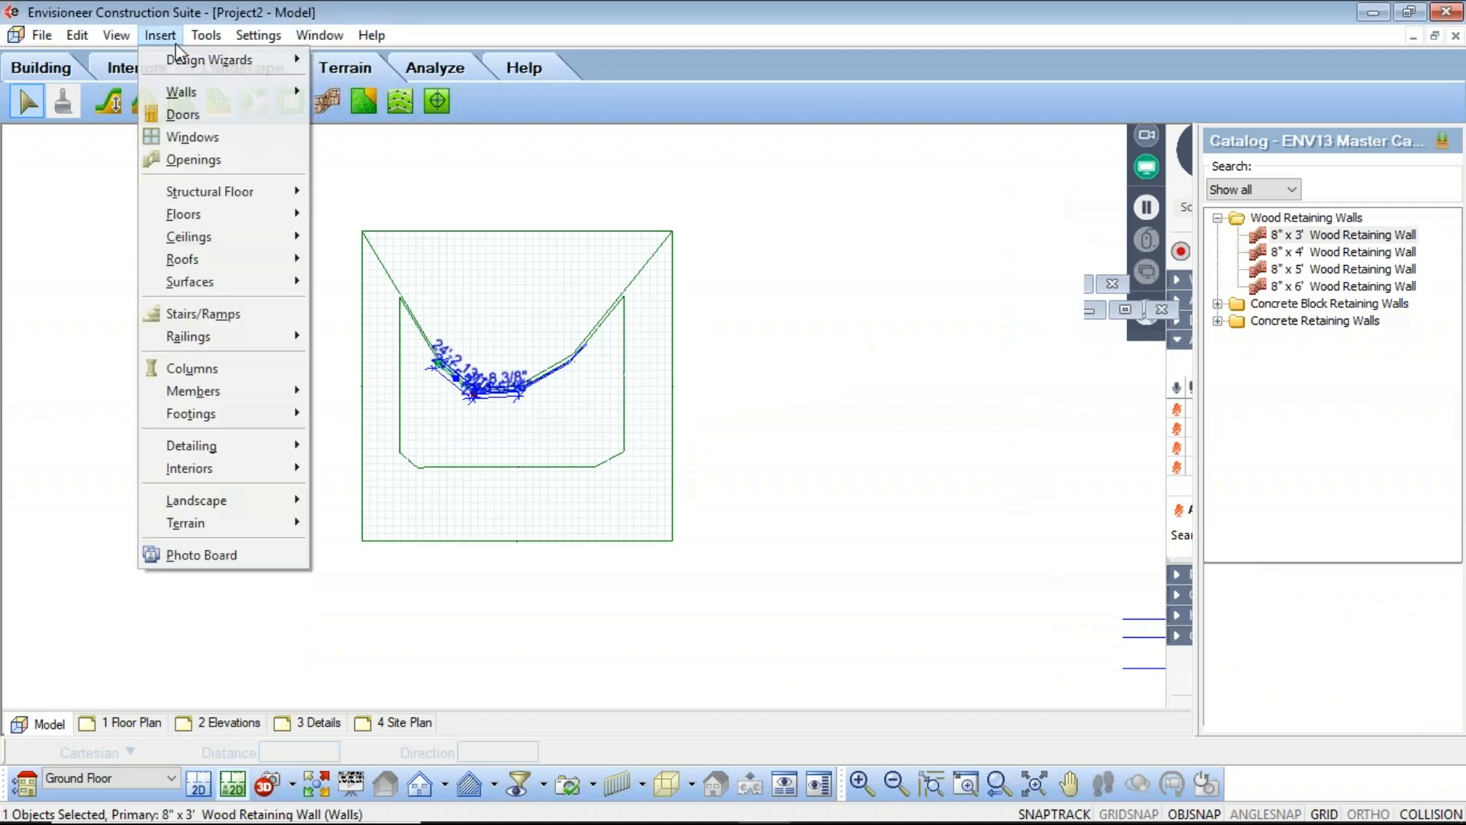
{"action": "mouse_move", "coordinate": [229, 523]}
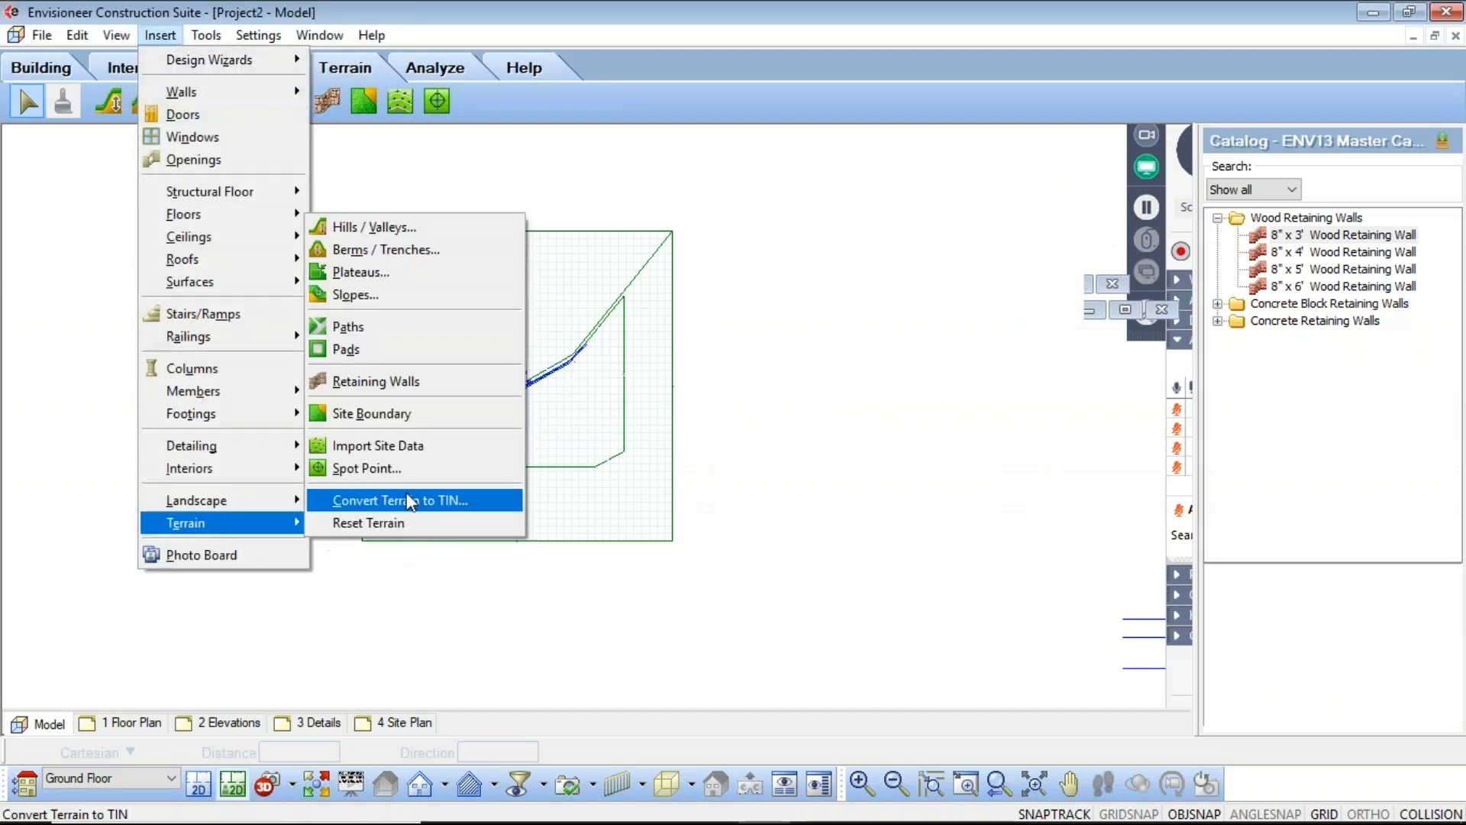
{"action": "left_click", "coordinate": [375, 523]}
Delete all the wood retaining wall segments remaining on the terrain
{"action": "left_click_drag", "start_coordinate": [583, 425], "coordinate": [385, 305]}
{"action": "left_click", "coordinate": [507, 471]}
{"action": "scroll", "coordinate": [530, 465], "scroll_direction": "up", "scroll_amount": 2}
{"action": "scroll", "coordinate": [565, 408], "scroll_direction": "down", "scroll_amount": 1}
{"action": "scroll", "coordinate": [468, 317], "scroll_direction": "up", "scroll_amount": 3}
{"action": "scroll", "coordinate": [468, 356], "scroll_direction": "down", "scroll_amount": 2}
{"action": "left_click_drag", "start_coordinate": [740, 429], "coordinate": [383, 275]}
{"action": "key", "text": "Delete"}
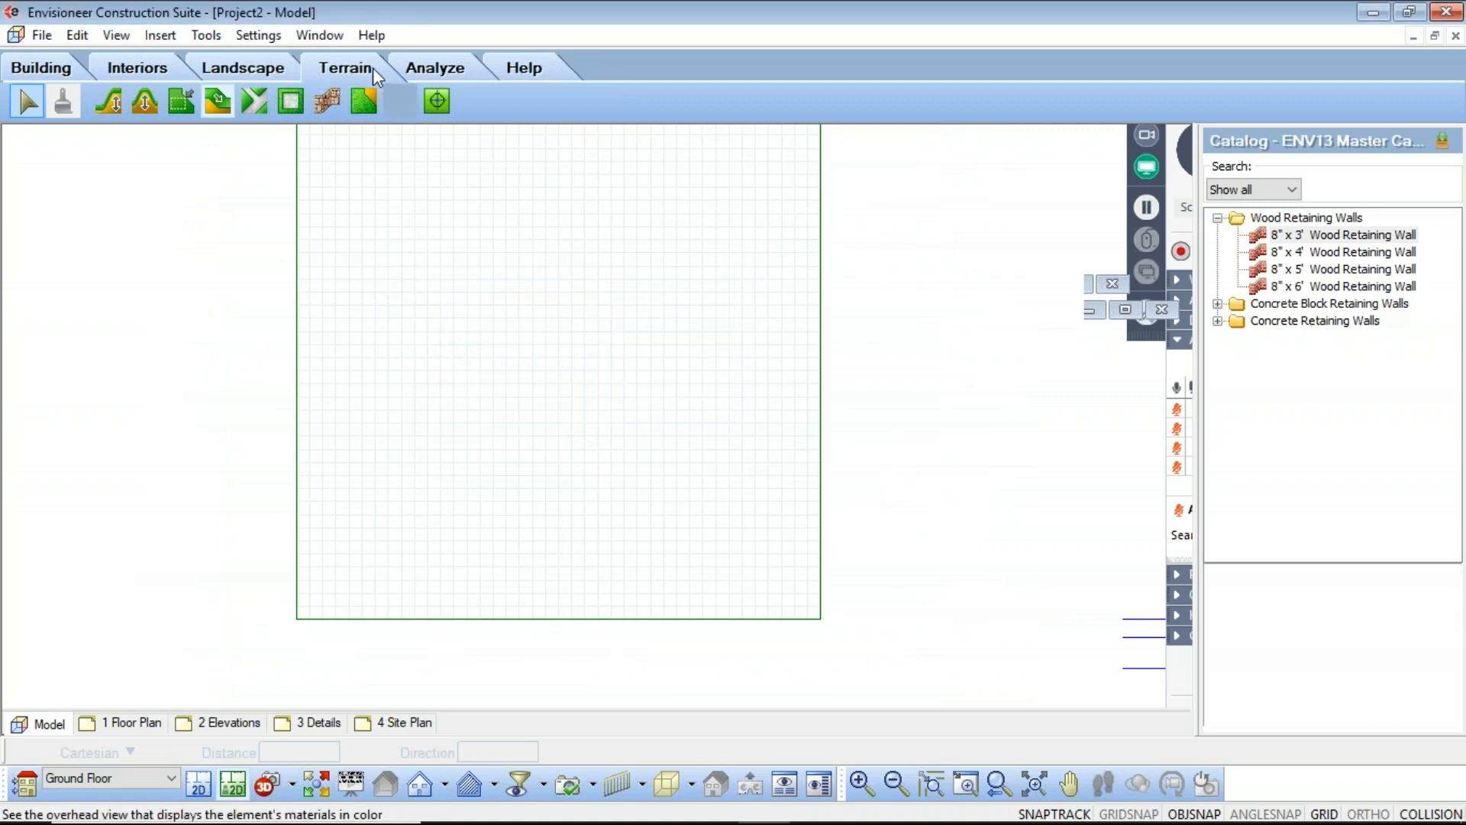
Draw three connected 12" x 6' Concrete Retaining Wall segments in an open U shape near the middle of the terrain
{"action": "left_click", "coordinate": [286, 68]}
{"action": "left_click", "coordinate": [345, 69]}
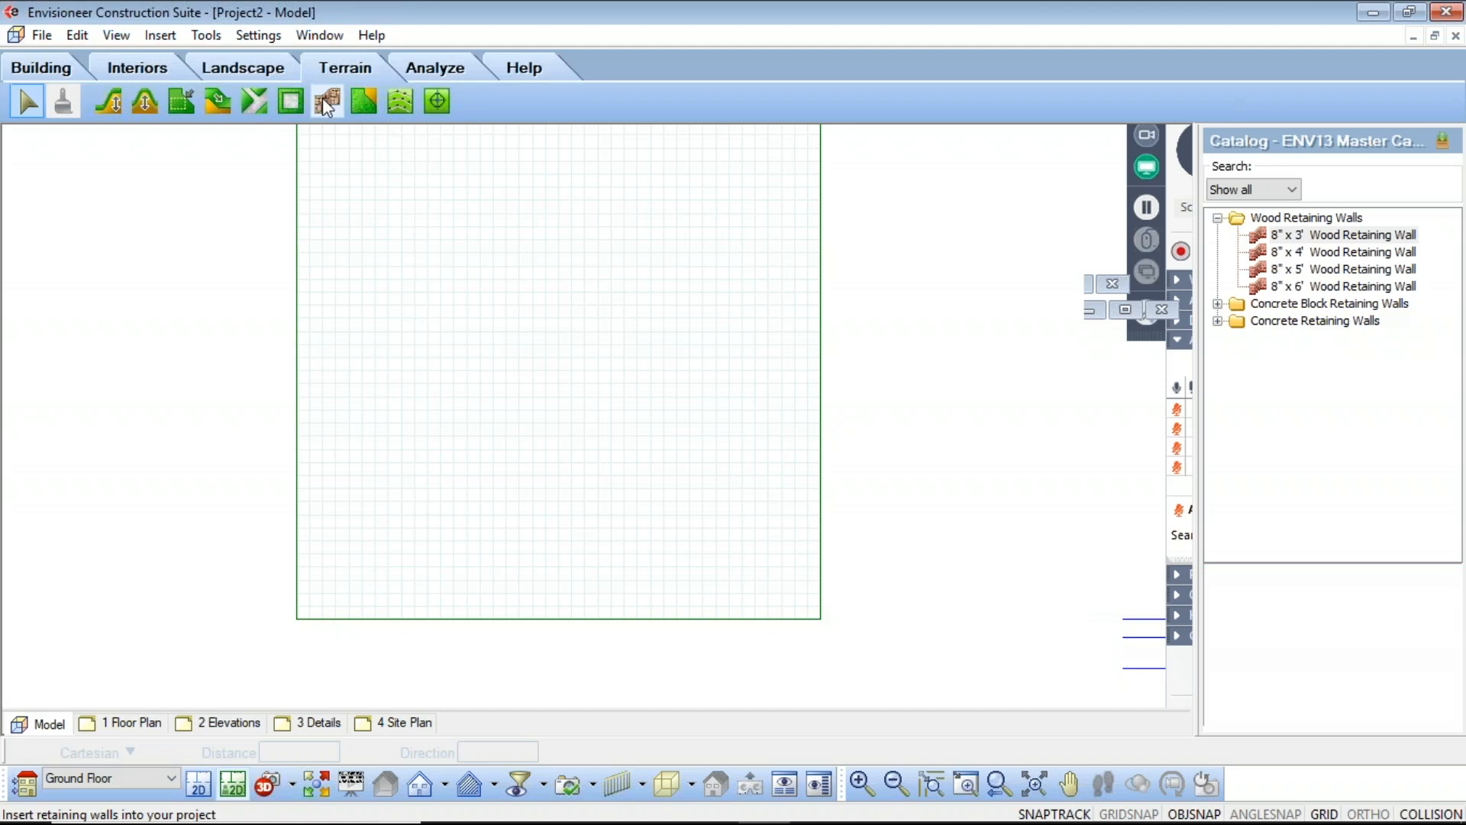
{"action": "left_click", "coordinate": [327, 102]}
{"action": "left_click", "coordinate": [1143, 249]}
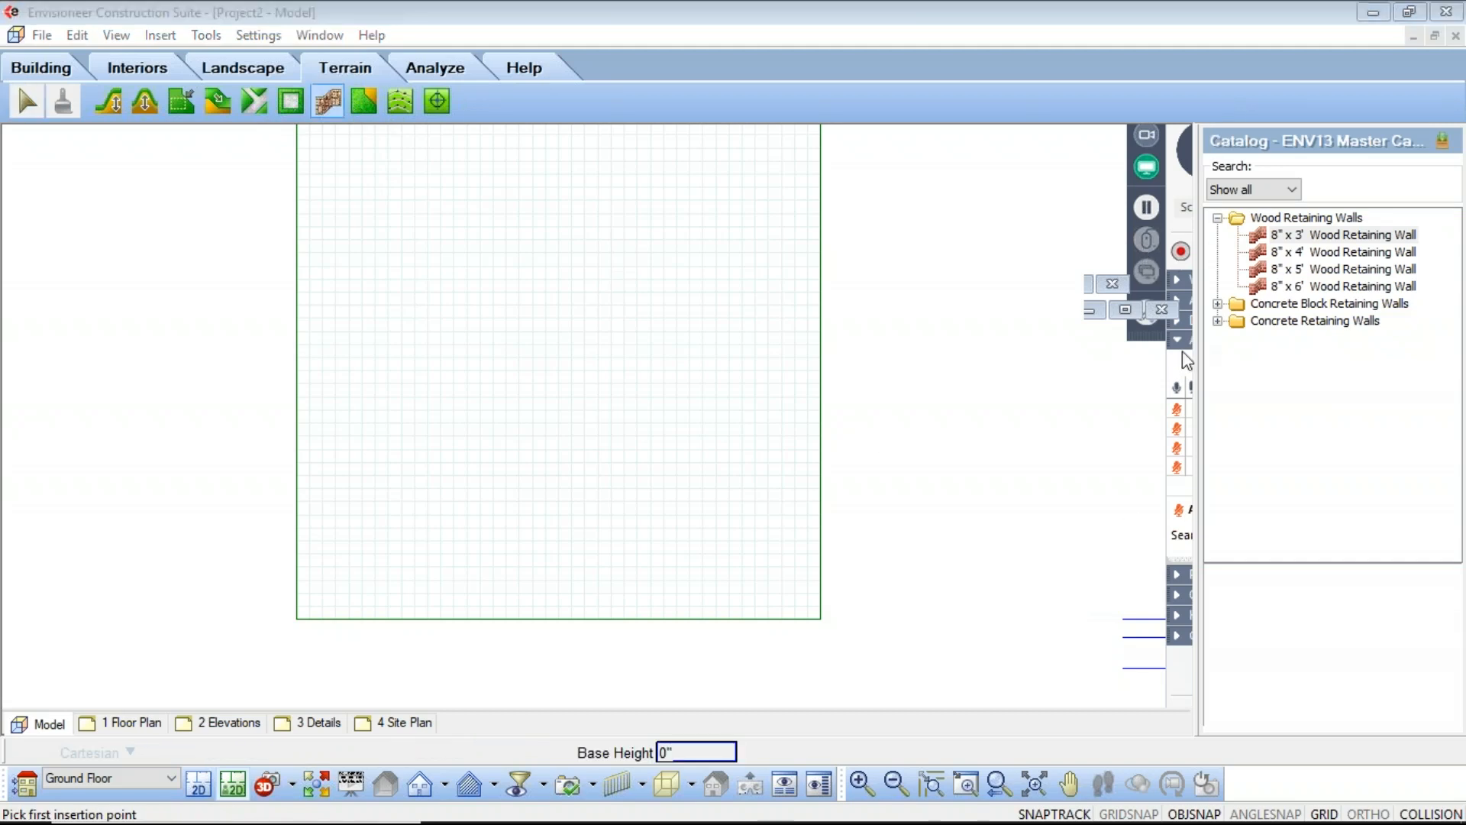
{"action": "left_click", "coordinate": [1218, 321]}
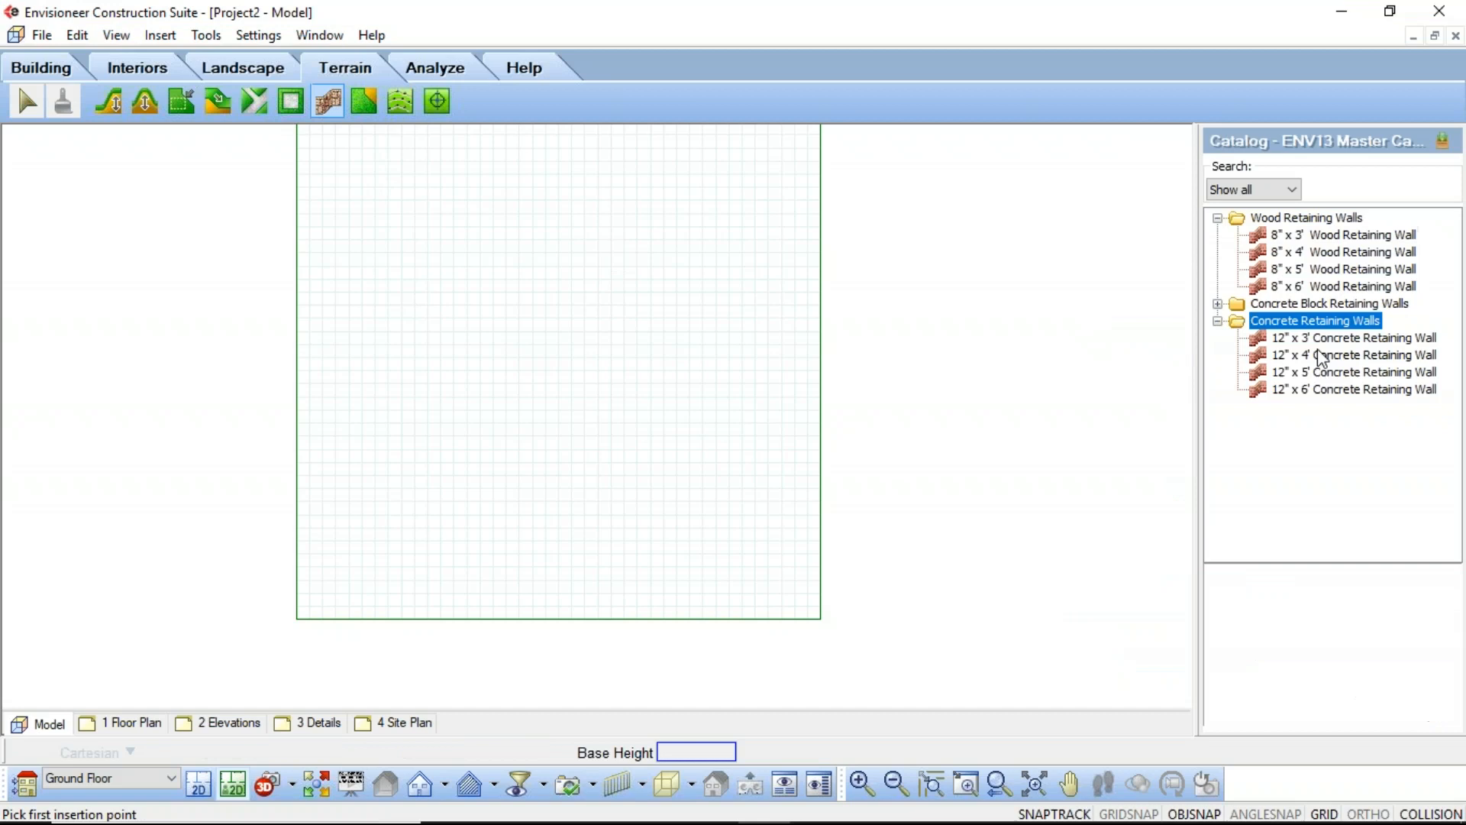
{"action": "left_click", "coordinate": [1330, 391]}
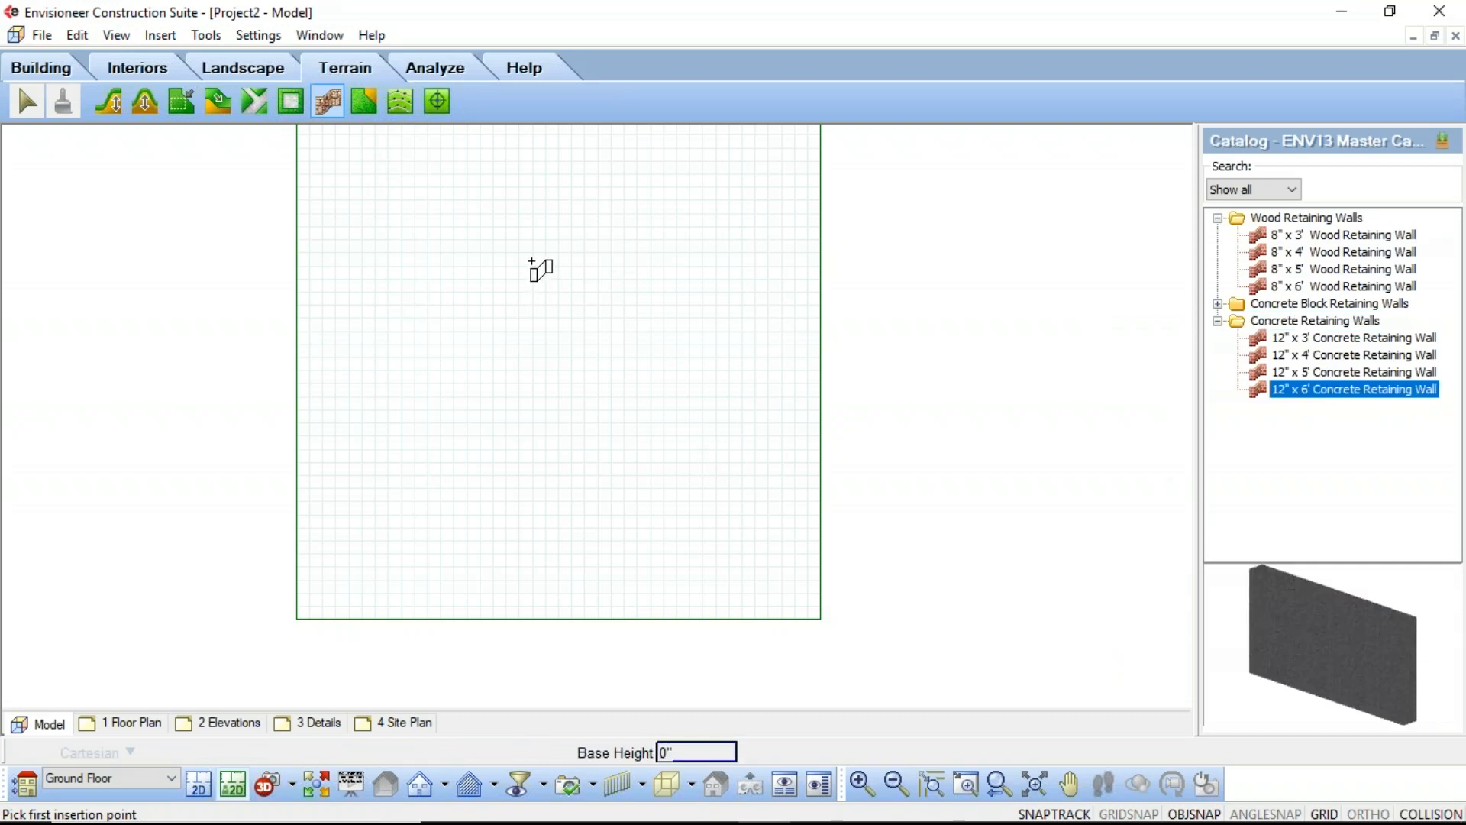
{"action": "left_click", "coordinate": [482, 336]}
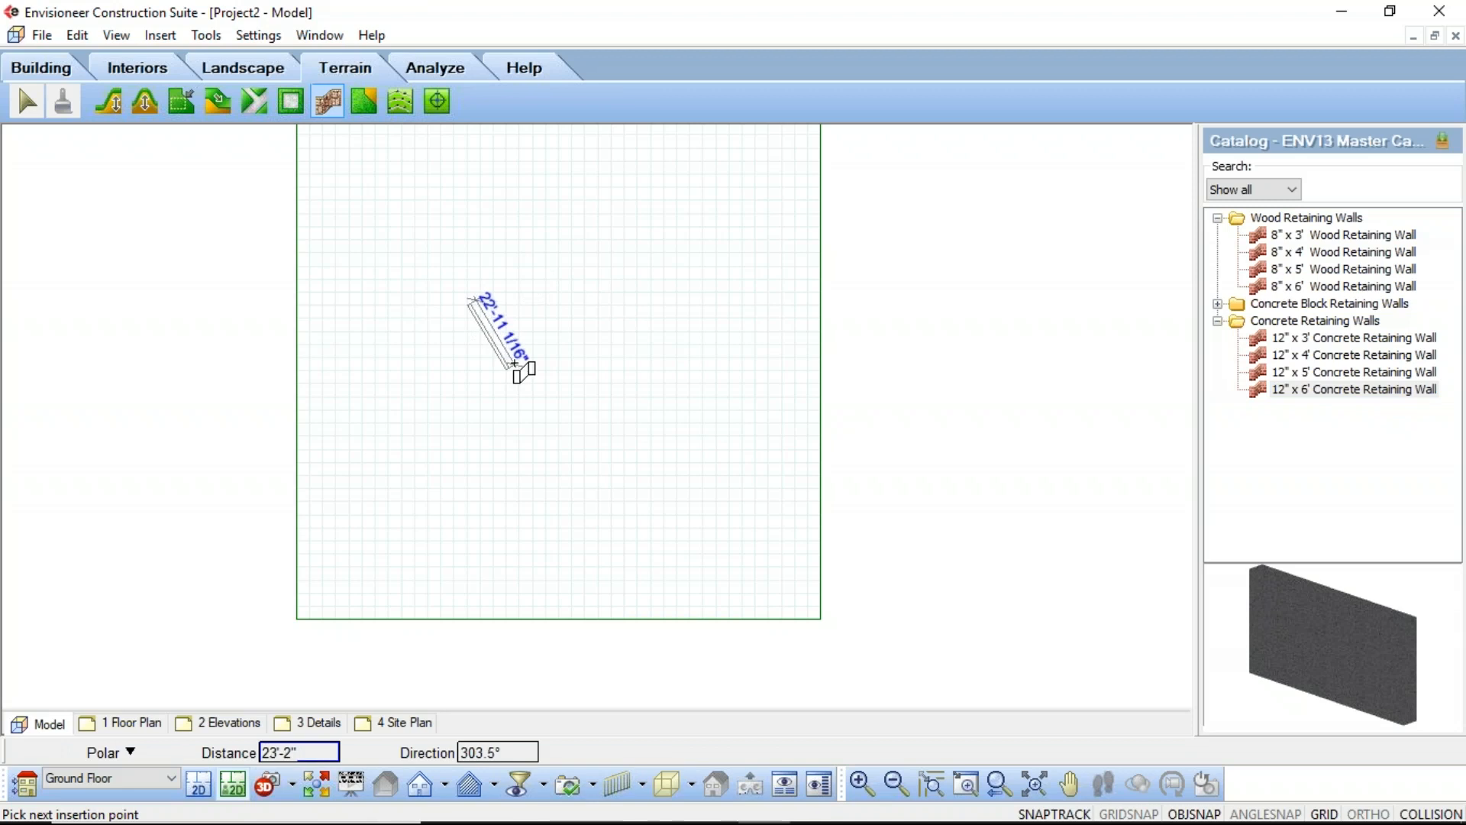
{"action": "left_click", "coordinate": [514, 353]}
{"action": "left_click", "coordinate": [604, 356]}
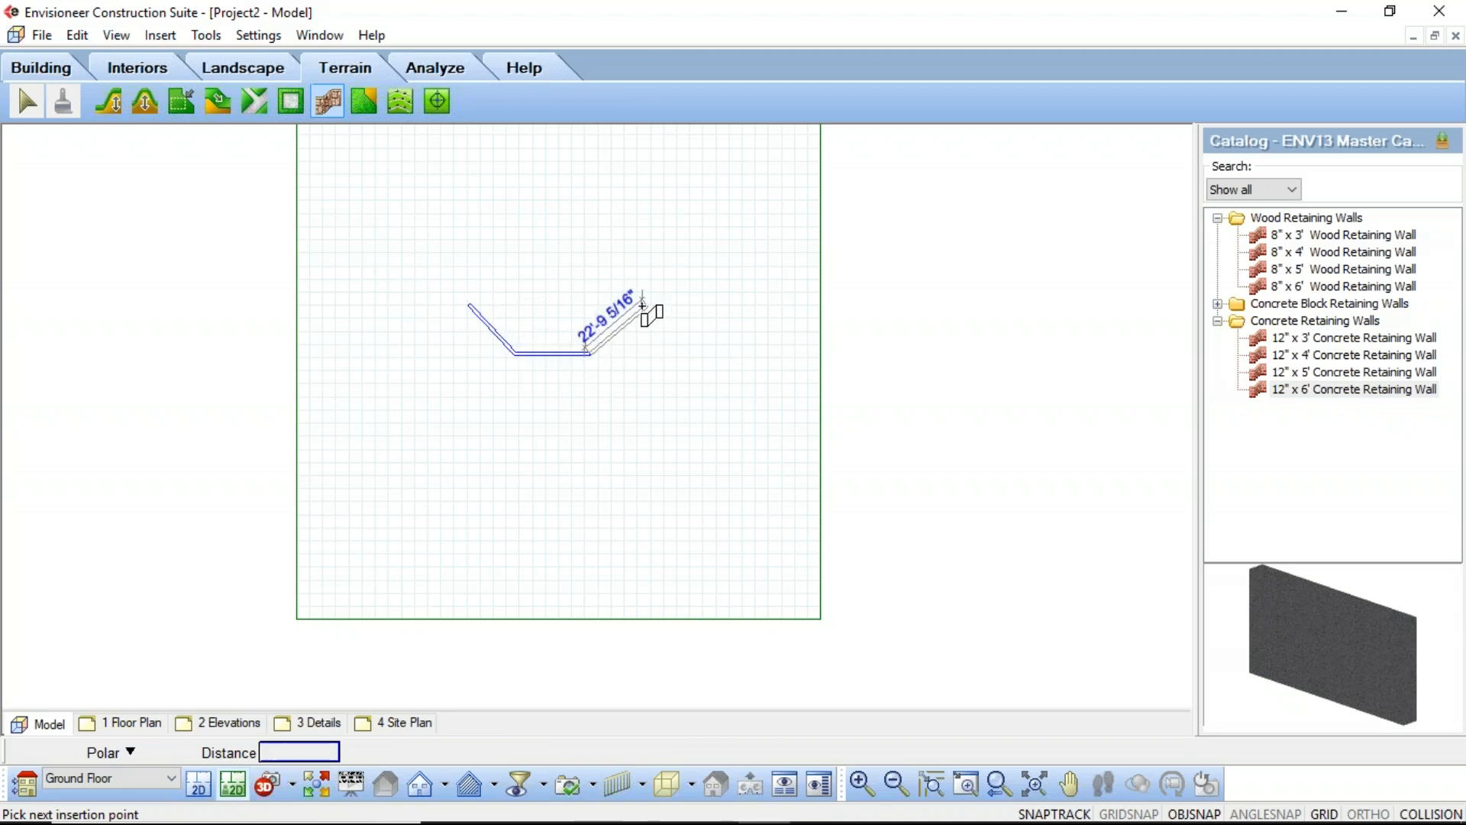
{"action": "left_click", "coordinate": [637, 304]}
{"action": "right_click", "coordinate": [622, 391]}
{"action": "left_click", "coordinate": [671, 410]}
{"action": "scroll", "coordinate": [574, 338], "scroll_direction": "up", "scroll_amount": 3}
{"action": "scroll", "coordinate": [648, 344], "scroll_direction": "up", "scroll_amount": 1}
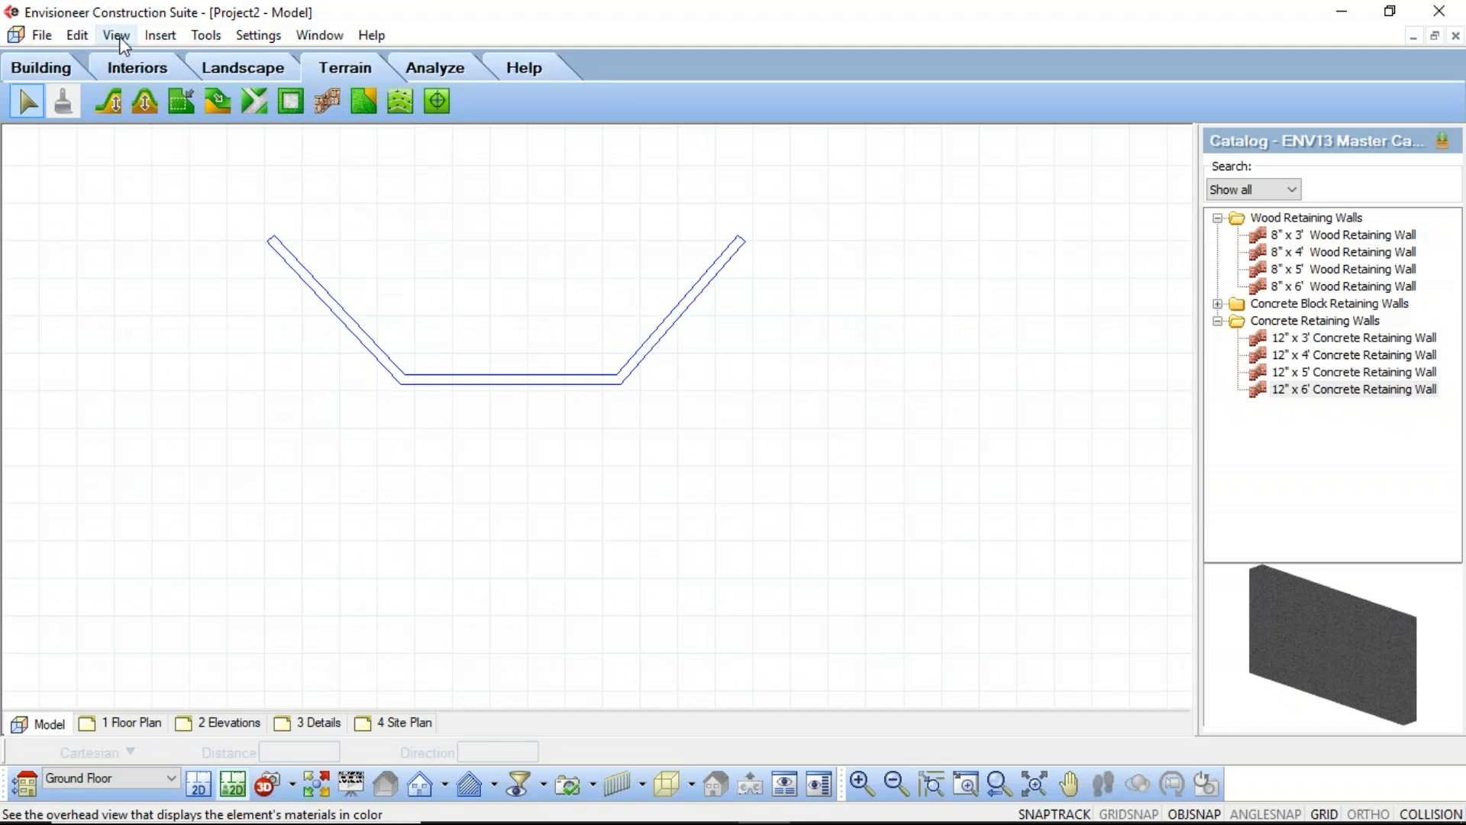
{"action": "left_click", "coordinate": [69, 73]}
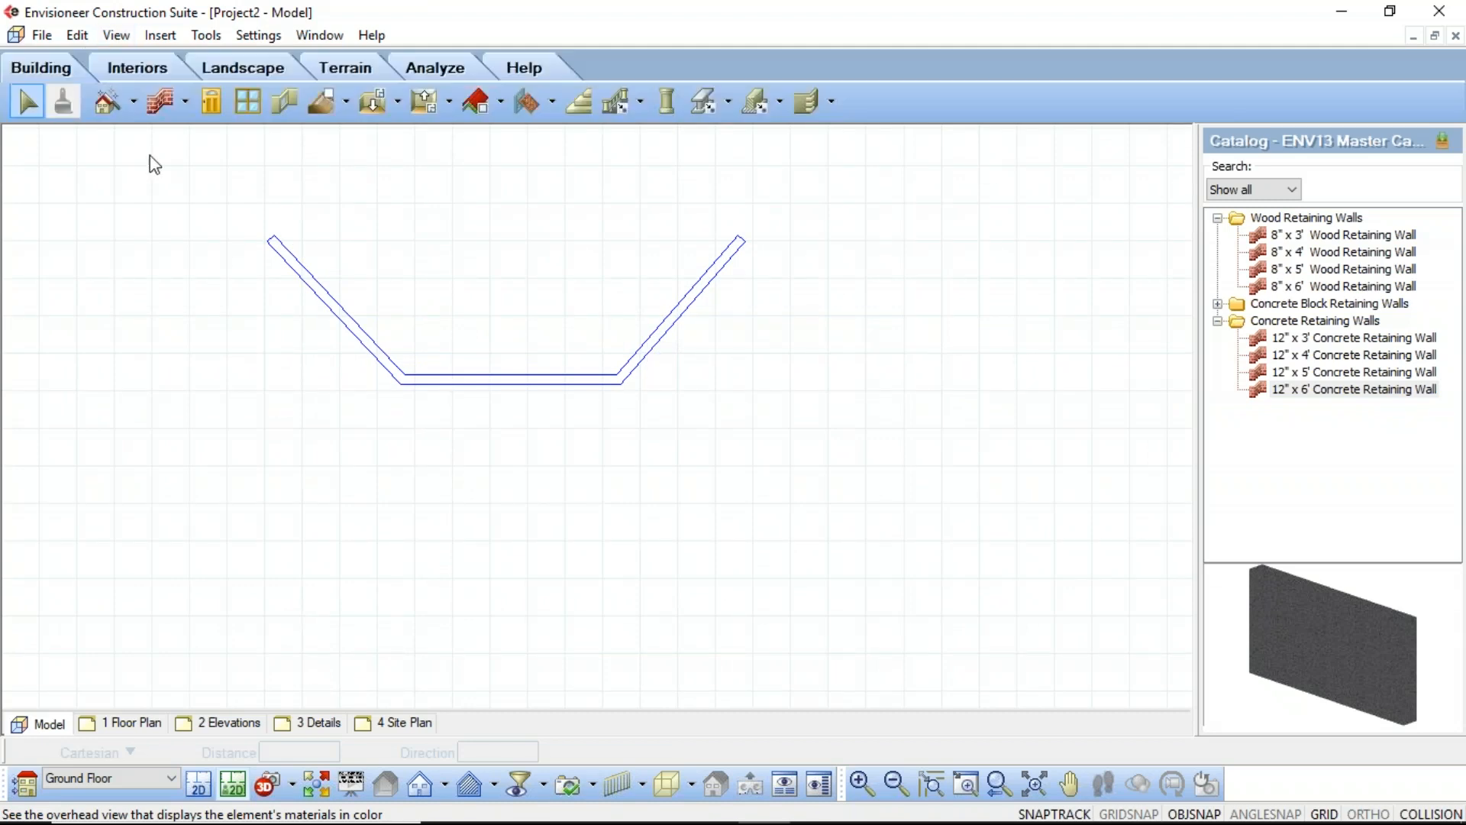
{"action": "left_click", "coordinate": [186, 102]}
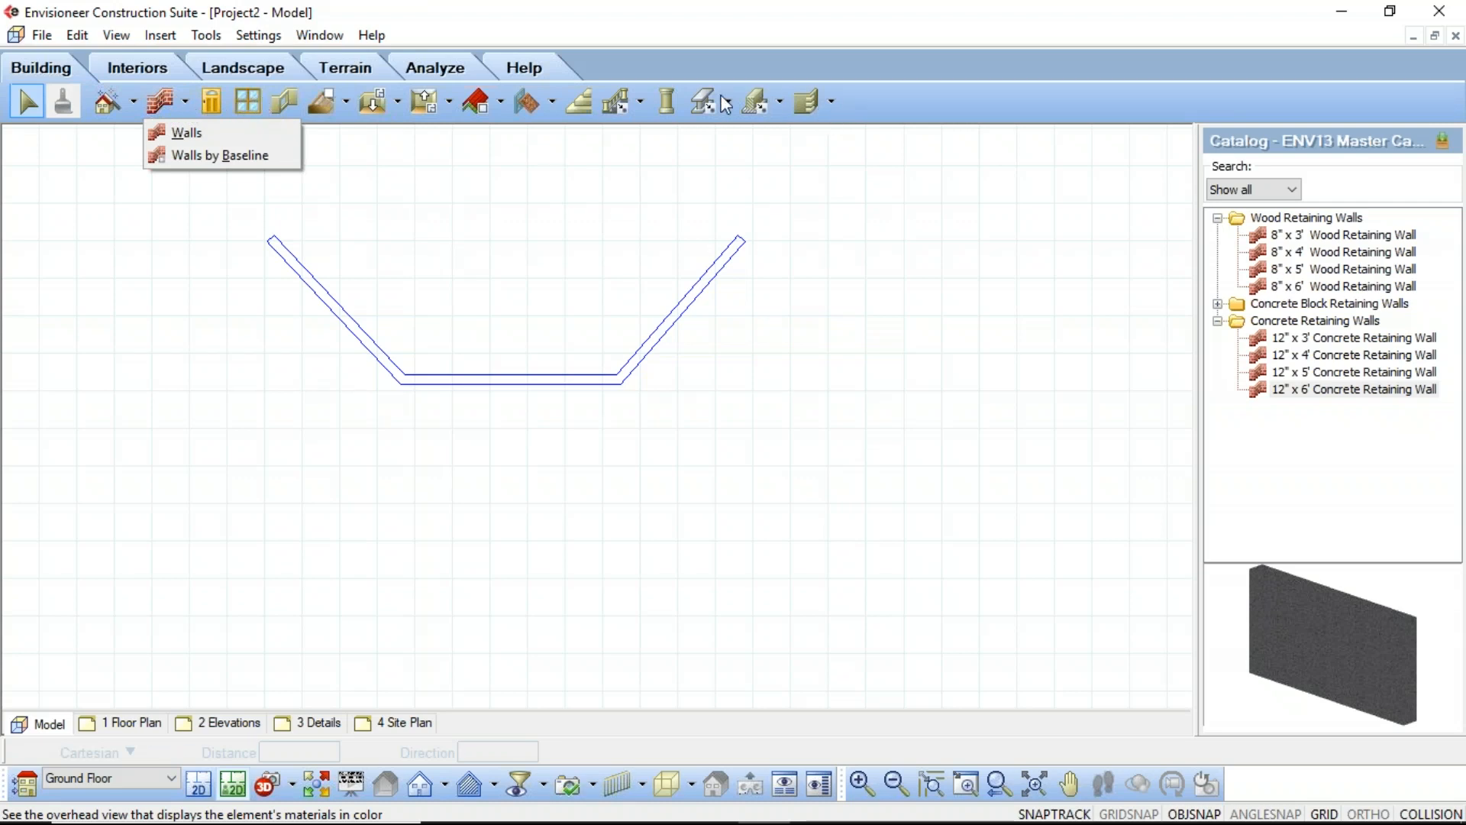
{"action": "left_click", "coordinate": [558, 7]}
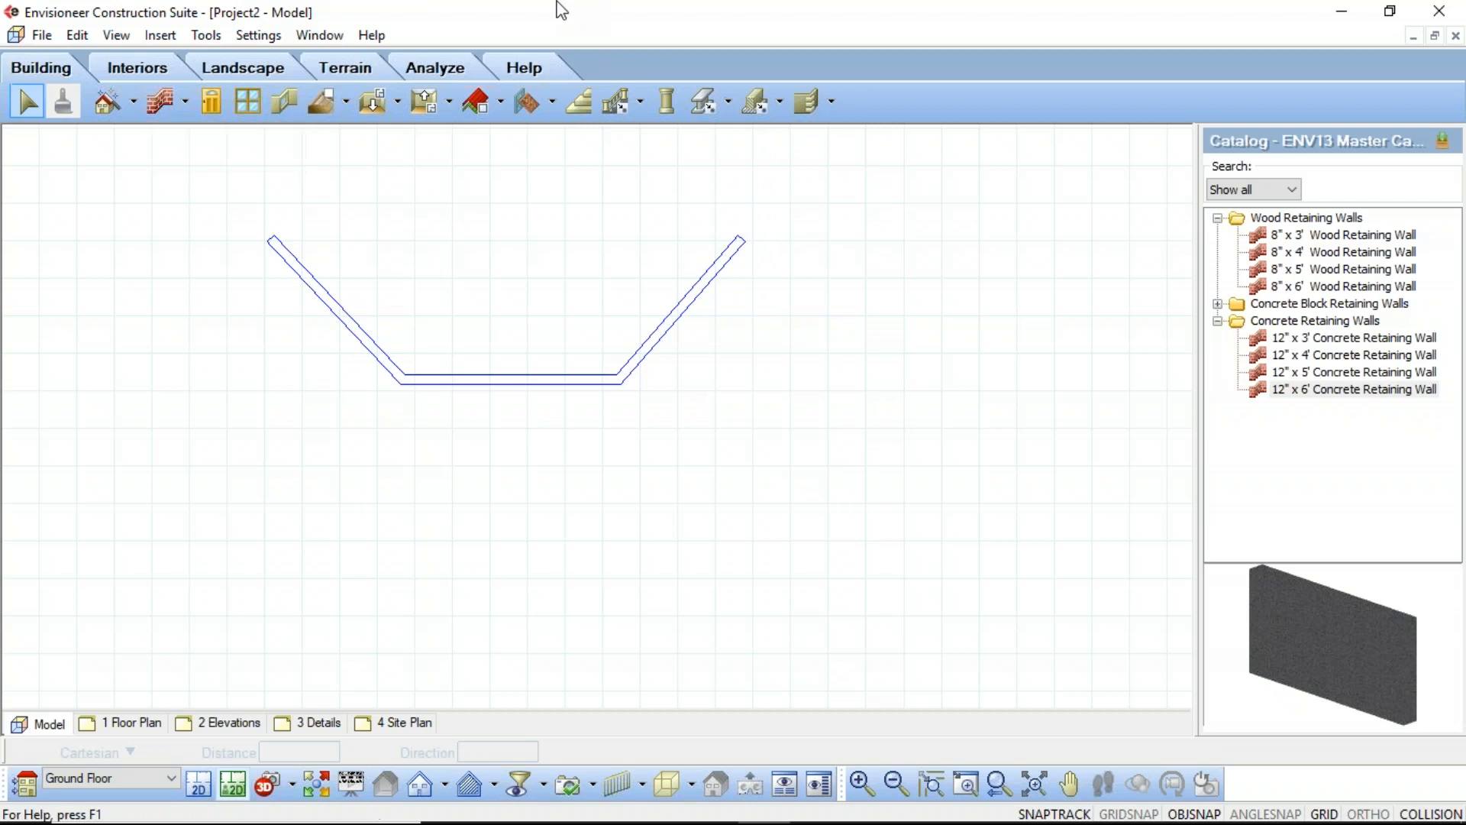
Insert a room division joining the two open ends of the U-shaped concrete retaining walls
{"action": "left_click", "coordinate": [160, 36]}
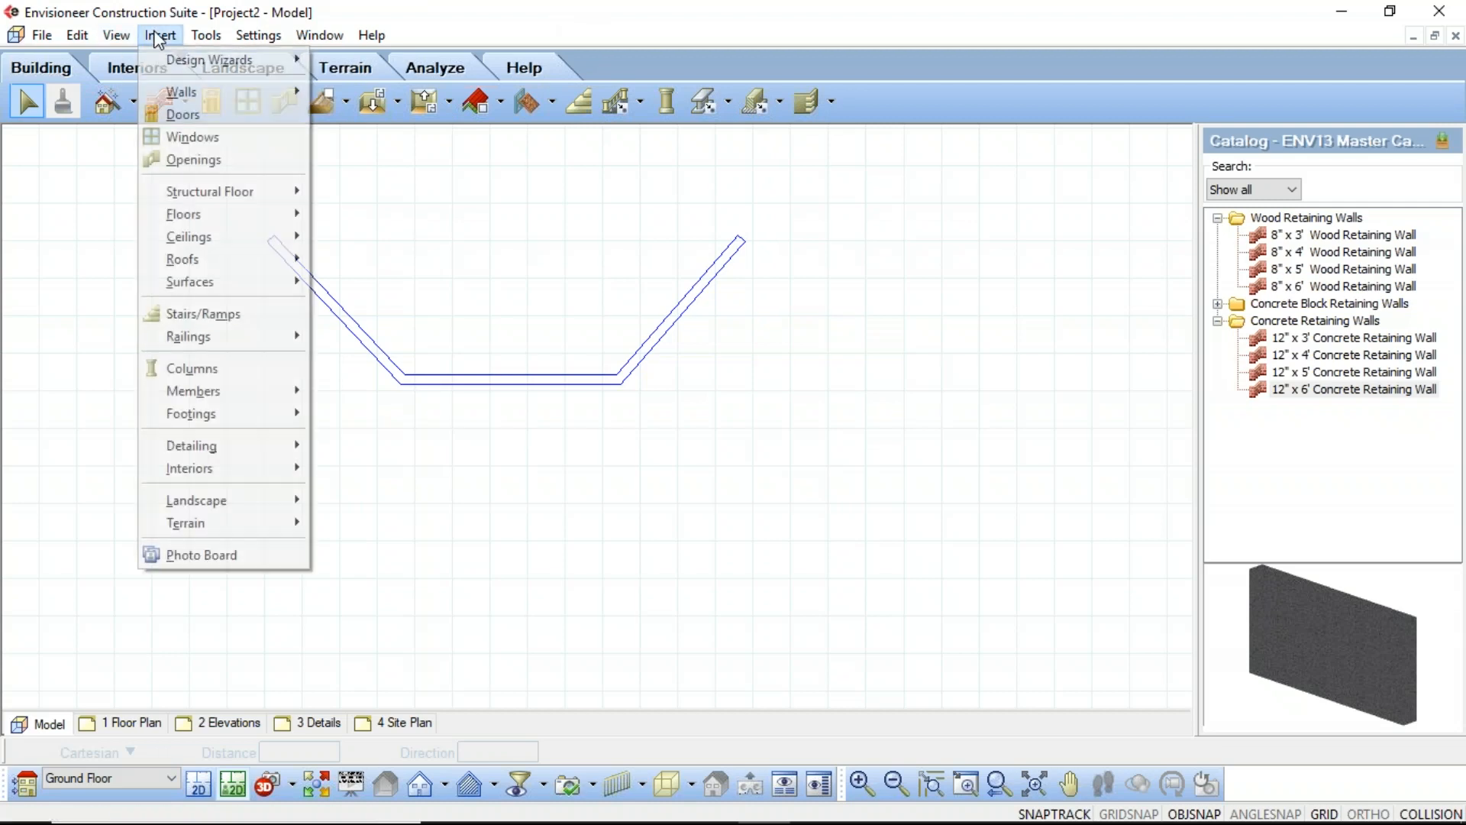
{"action": "mouse_move", "coordinate": [255, 99]}
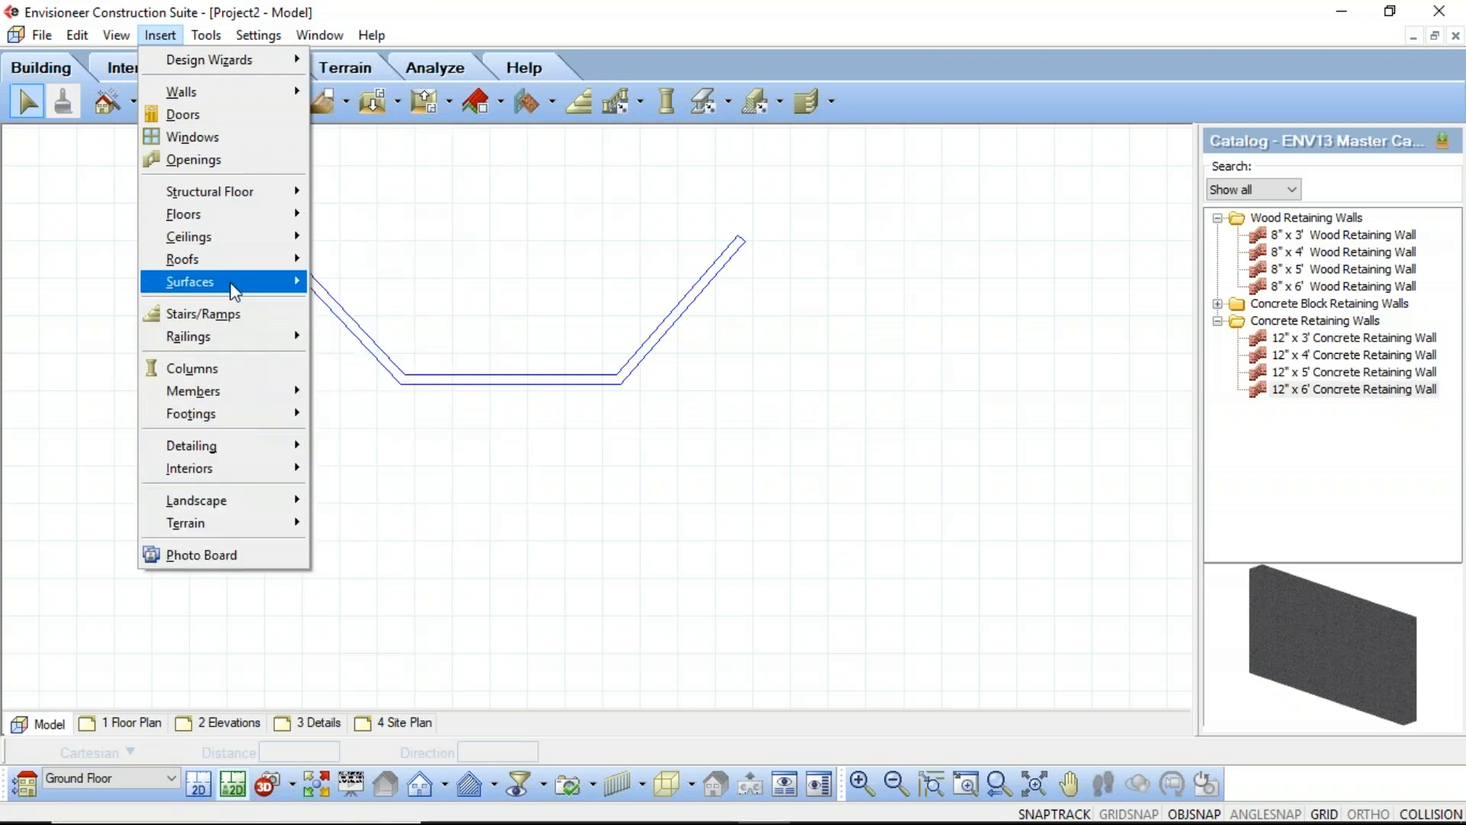
{"action": "mouse_move", "coordinate": [235, 290]}
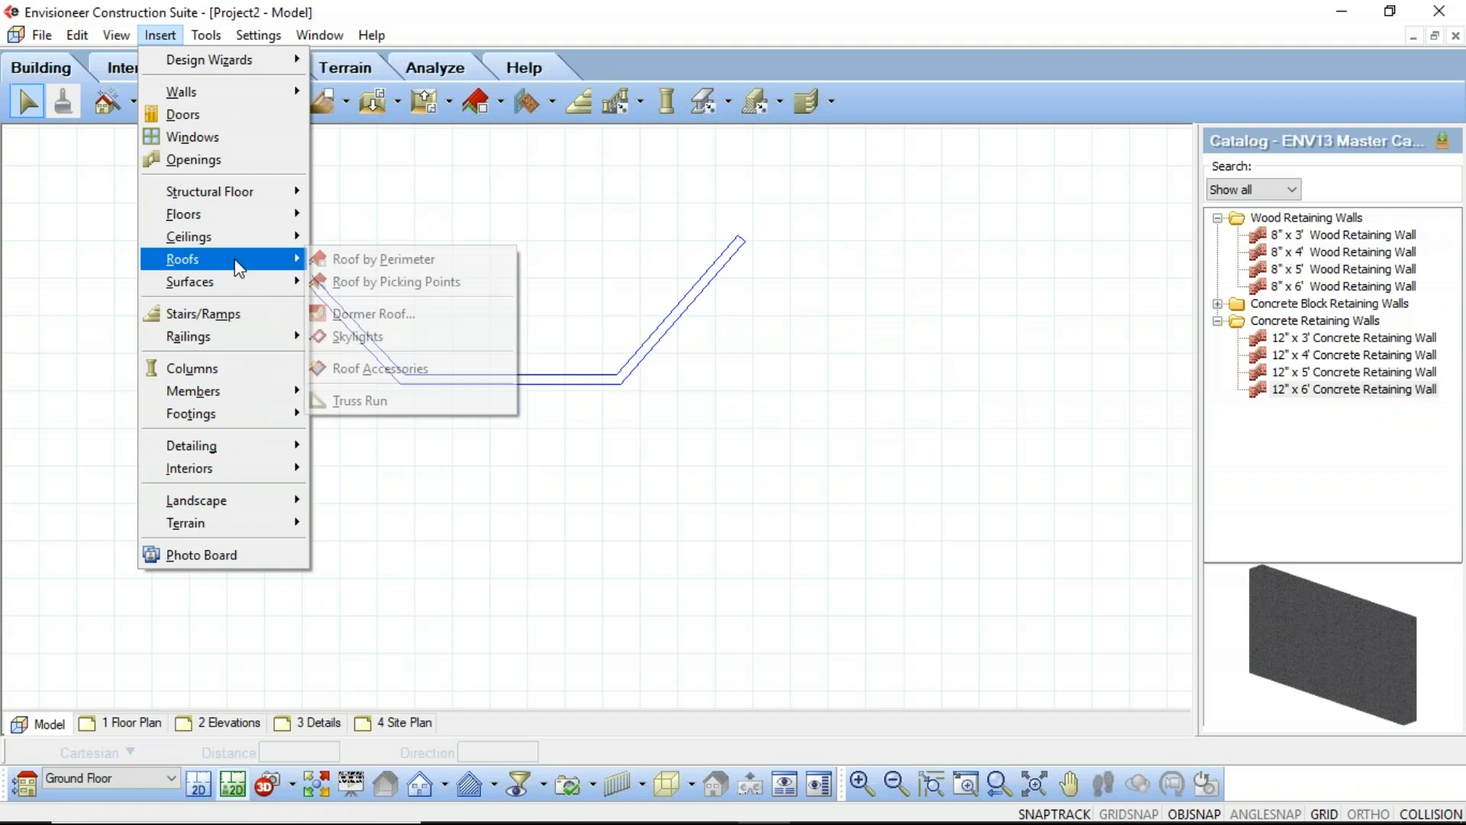
{"action": "mouse_move", "coordinate": [241, 241]}
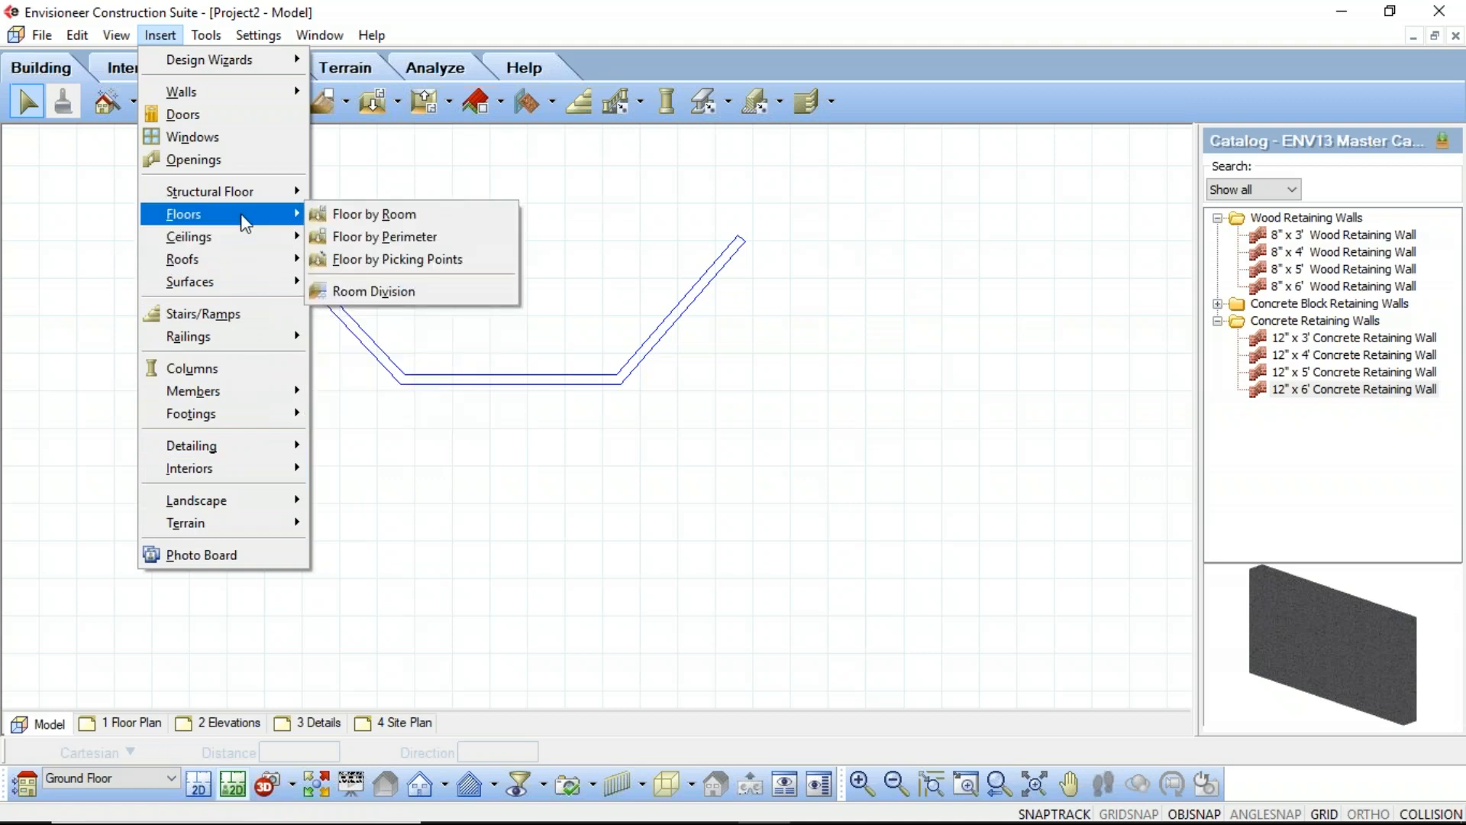
{"action": "left_click", "coordinate": [373, 291]}
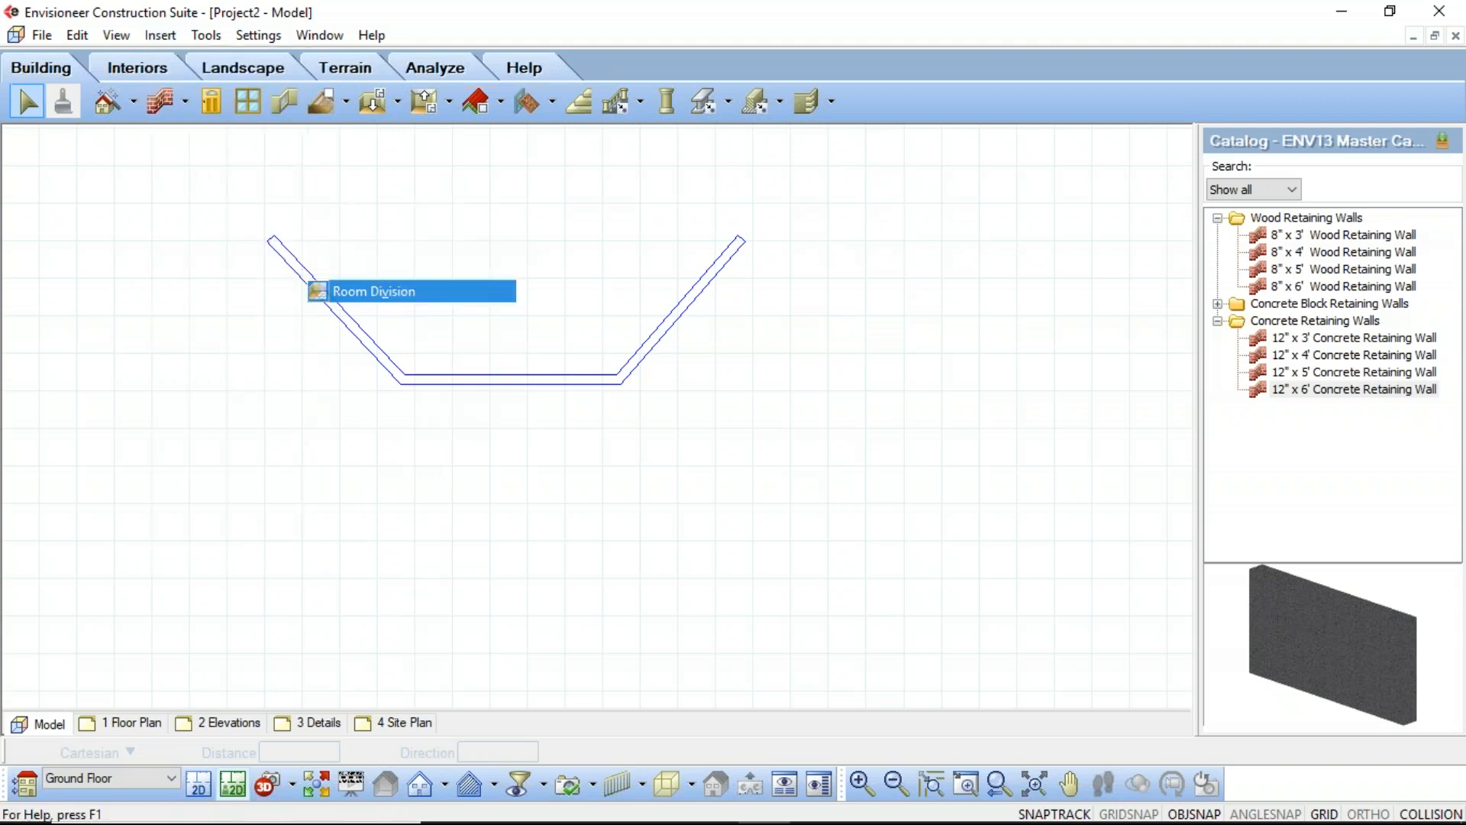
{"action": "left_click", "coordinate": [274, 239]}
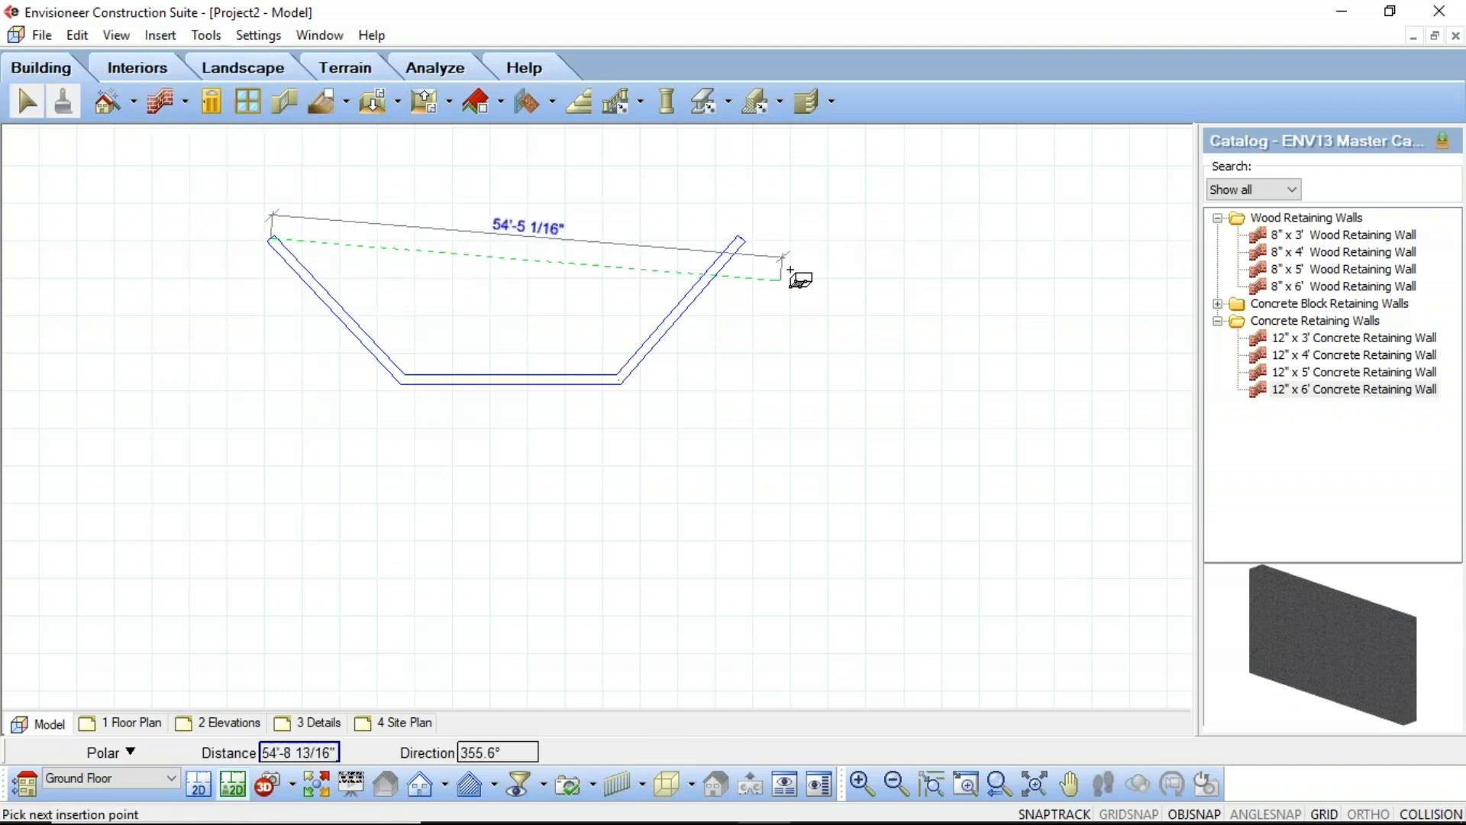
{"action": "left_click", "coordinate": [739, 237]}
{"action": "right_click", "coordinate": [778, 314]}
{"action": "left_click", "coordinate": [791, 331]}
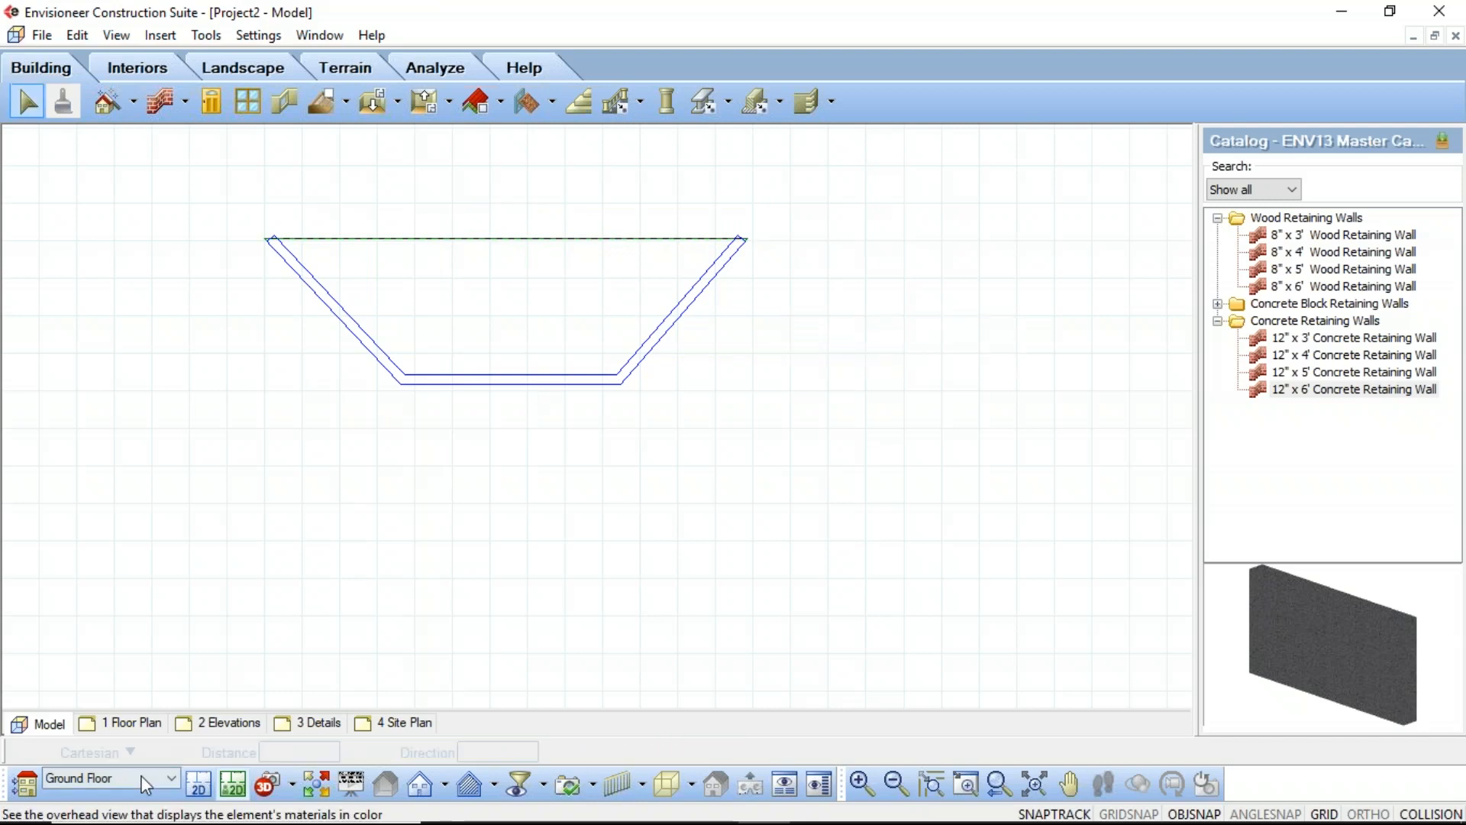
Show the walls in 3D perspective and delete the hardwood floor enclosed by the retaining walls and room division
{"action": "left_click", "coordinate": [264, 786]}
{"action": "left_click", "coordinate": [319, 731]}
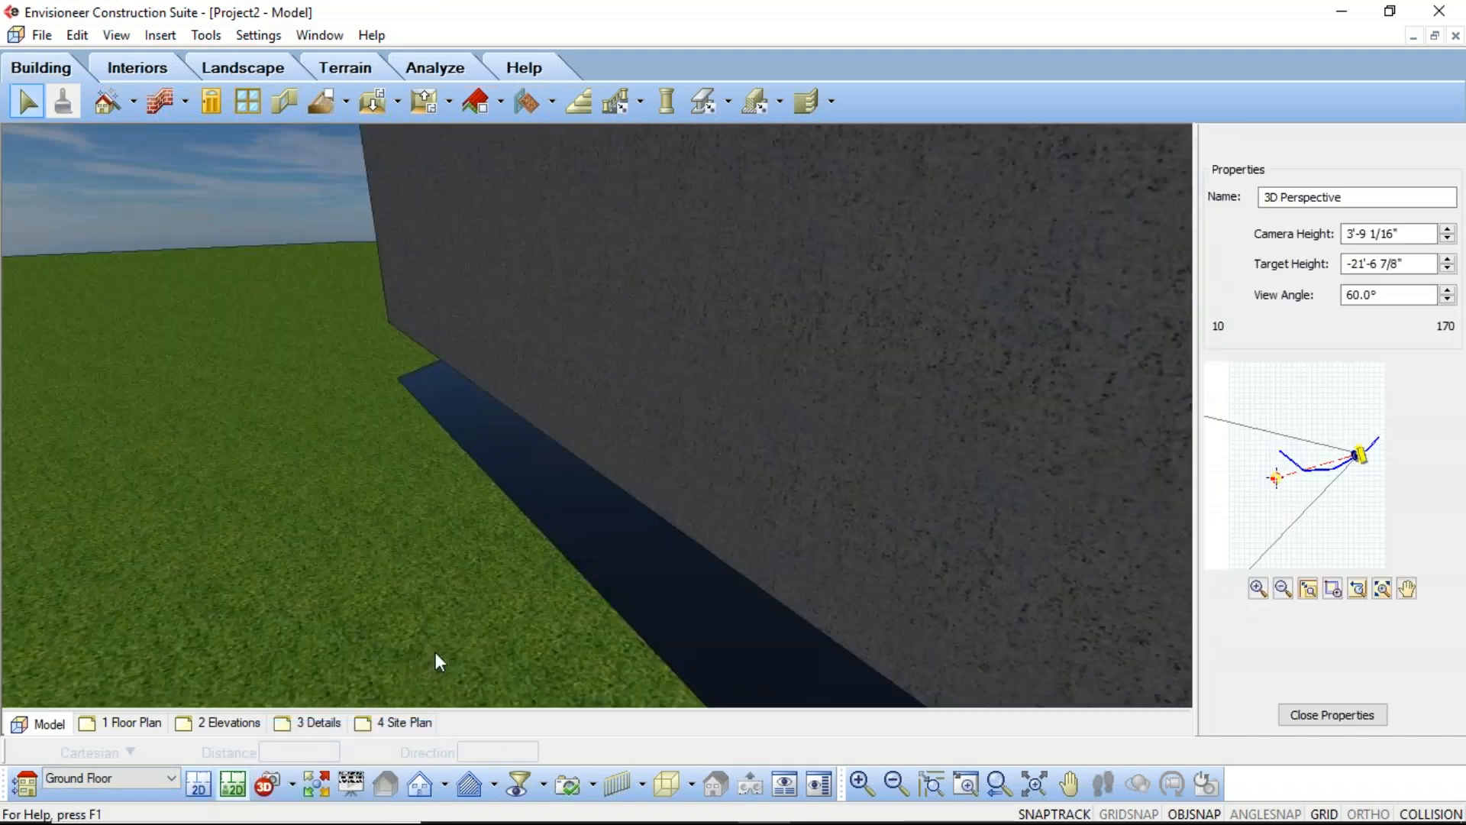
{"action": "left_click", "coordinate": [1069, 783]}
{"action": "left_click_drag", "start_coordinate": [733, 580], "coordinate": [673, 466]}
{"action": "right_click", "coordinate": [674, 465]}
{"action": "left_click", "coordinate": [676, 474]}
{"action": "left_click", "coordinate": [430, 412]}
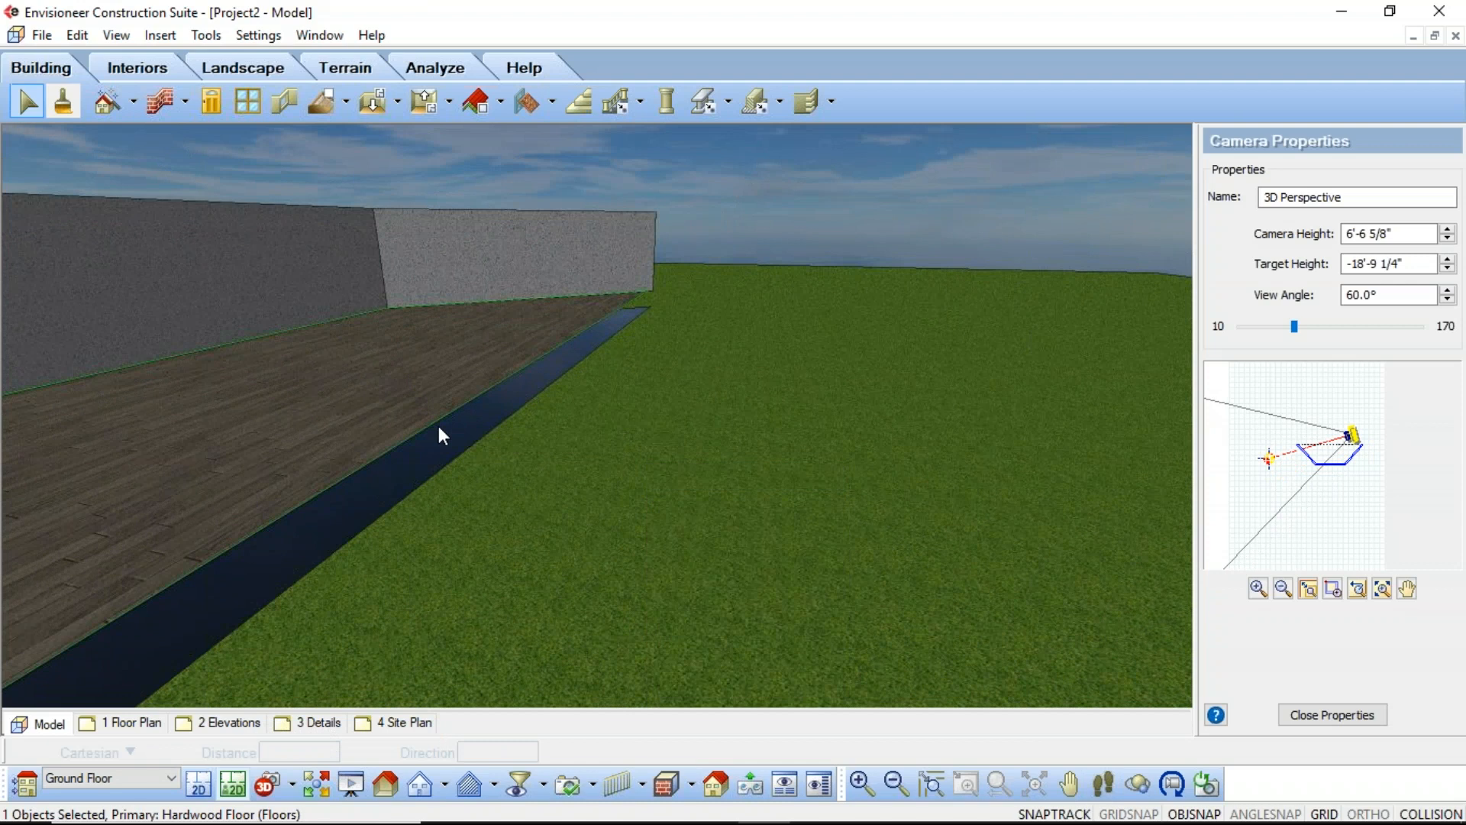
{"action": "key", "text": "Delete"}
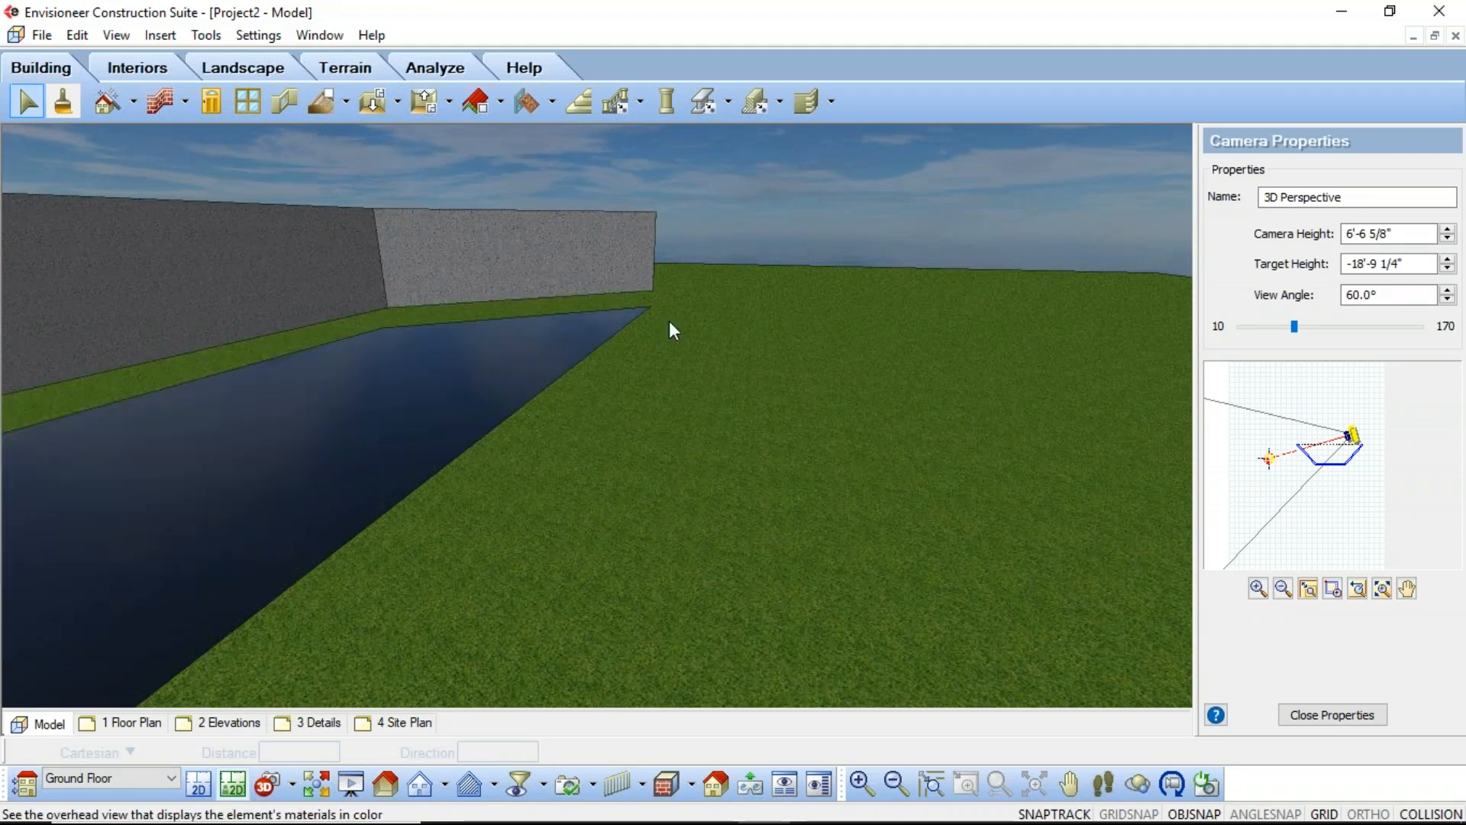
Return to the 2D plan and delete the room division between the wall ends
{"action": "left_click", "coordinate": [198, 783]}
{"action": "scroll", "coordinate": [489, 427], "scroll_direction": "down", "scroll_amount": 2}
{"action": "left_click", "coordinate": [563, 390]}
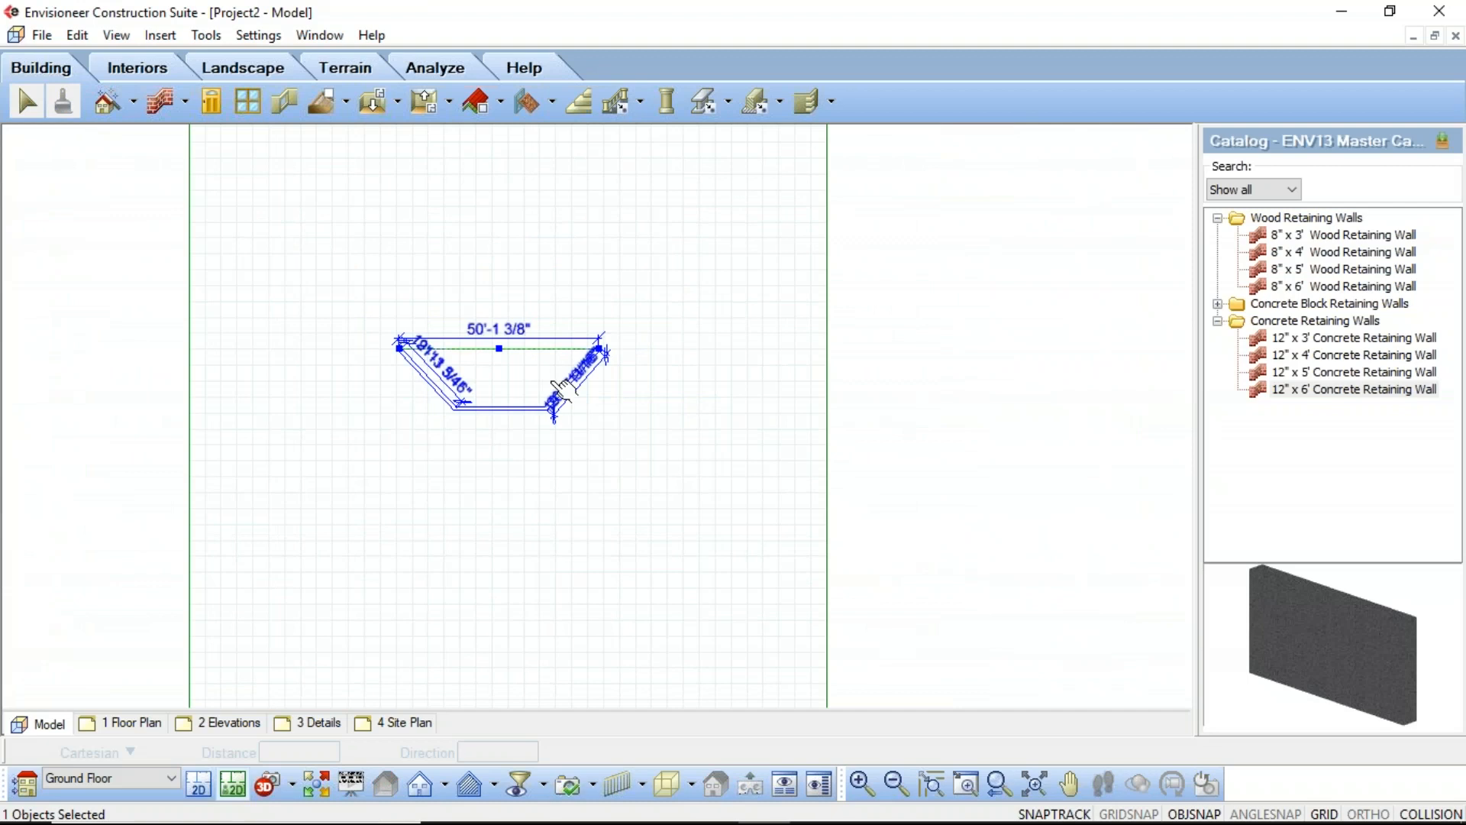
{"action": "key", "text": "Delete"}
Close the open side of the concrete retaining wall layout with a new room division between its two end points
{"action": "scroll", "coordinate": [478, 424], "scroll_direction": "up", "scroll_amount": 2}
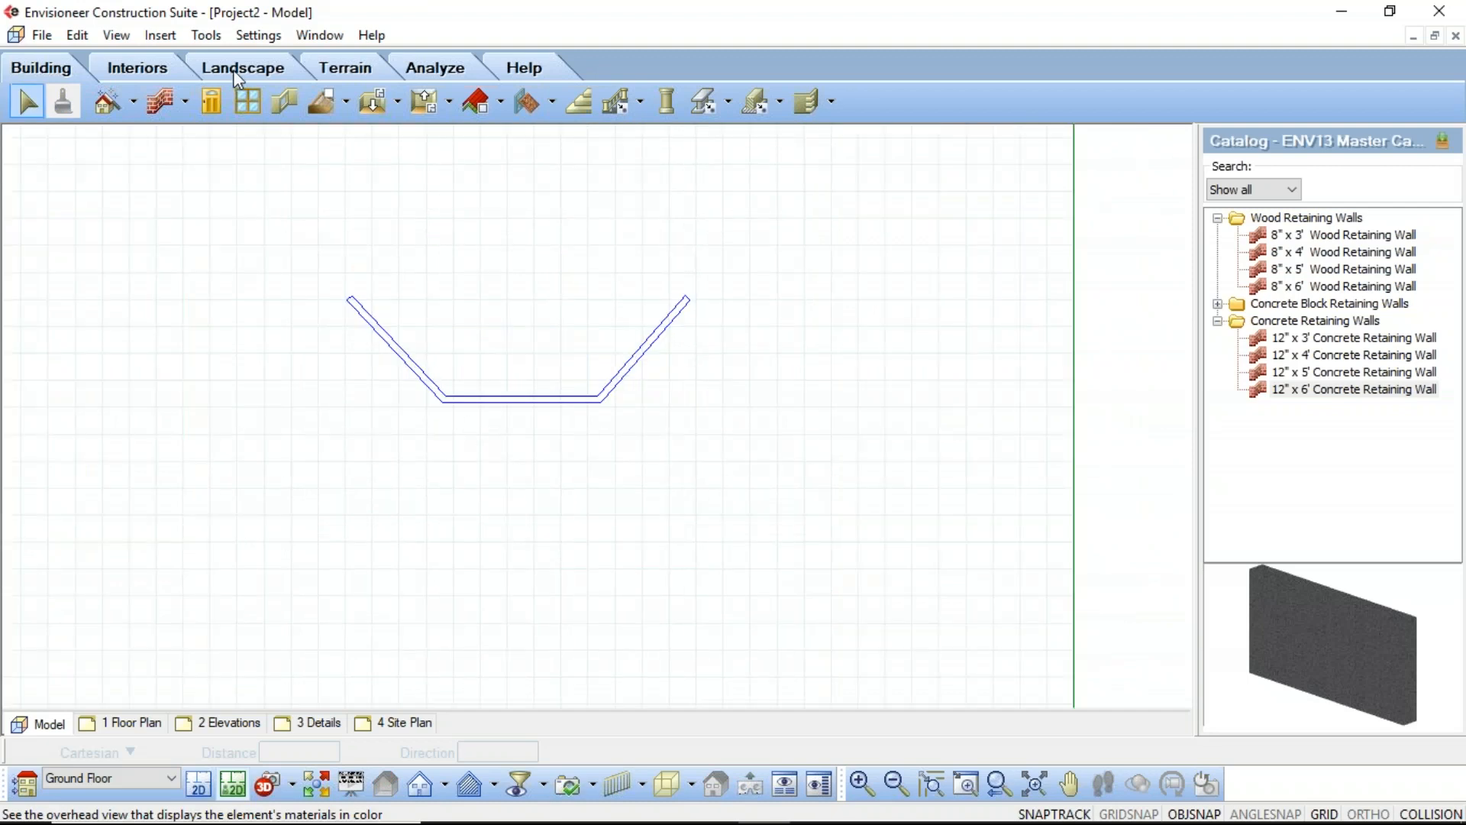
{"action": "left_click", "coordinate": [77, 35]}
{"action": "mouse_move", "coordinate": [114, 41]}
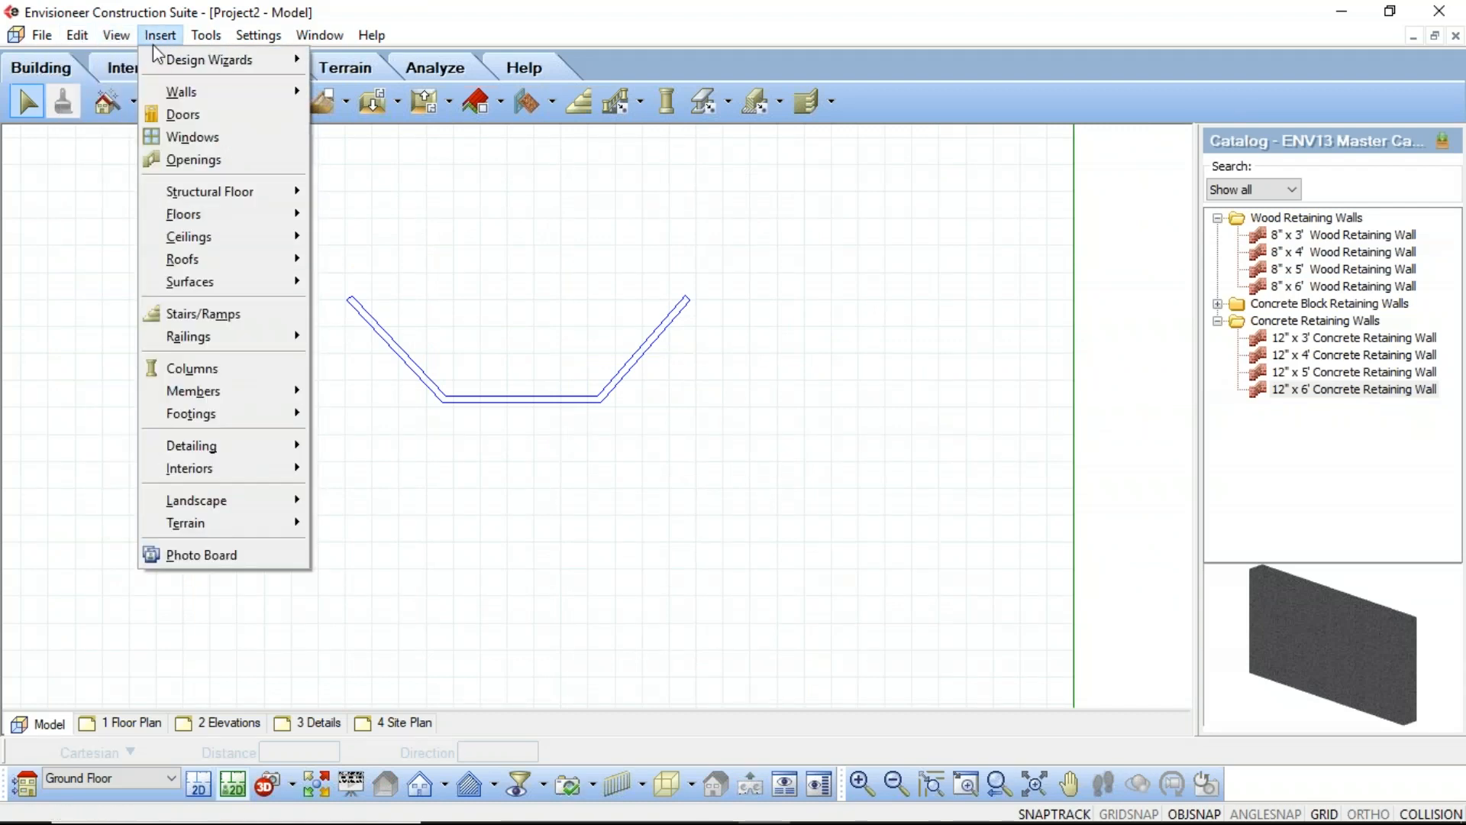
{"action": "mouse_move", "coordinate": [194, 98]}
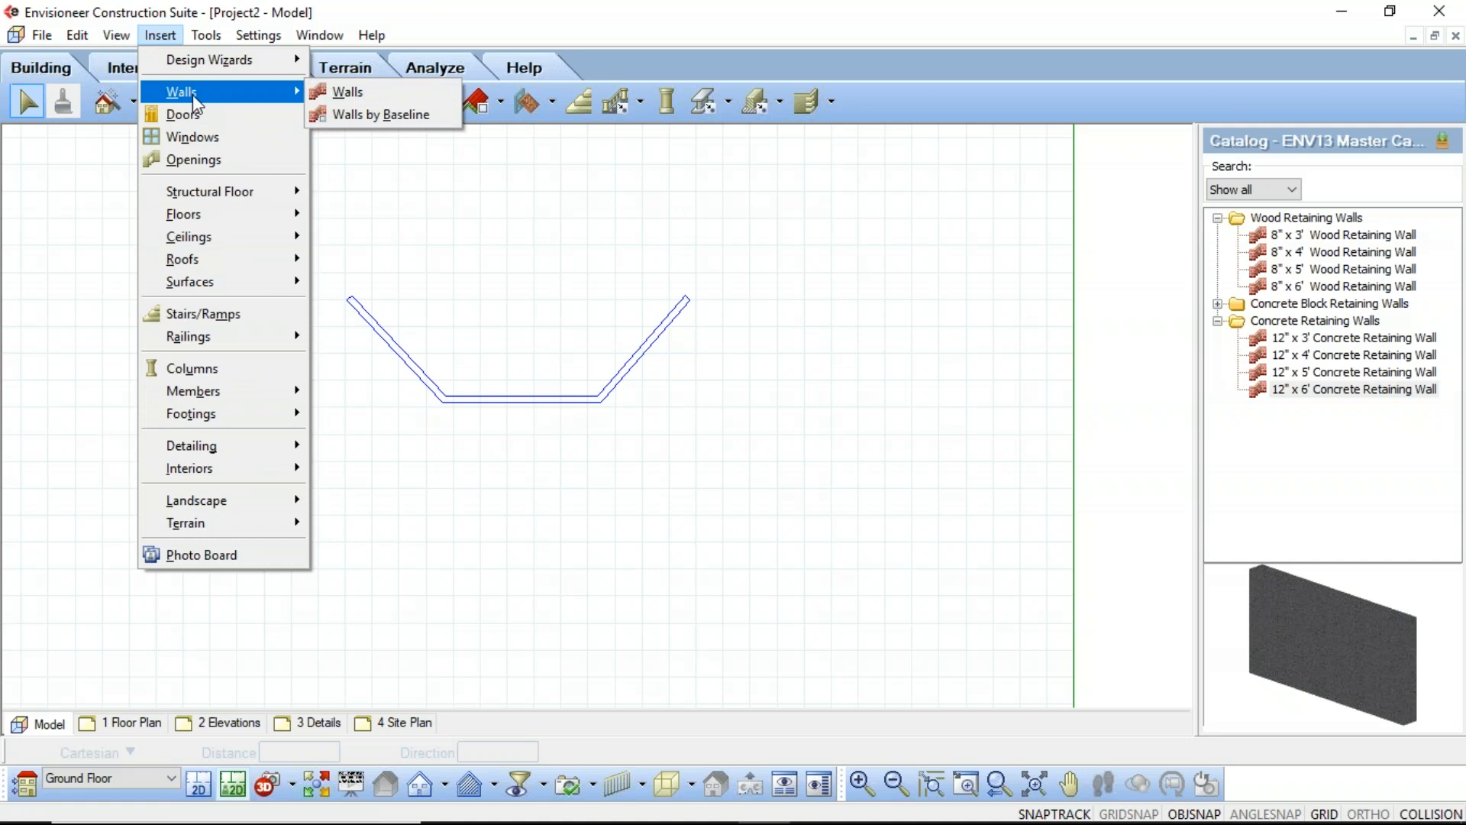
{"action": "mouse_move", "coordinate": [196, 220]}
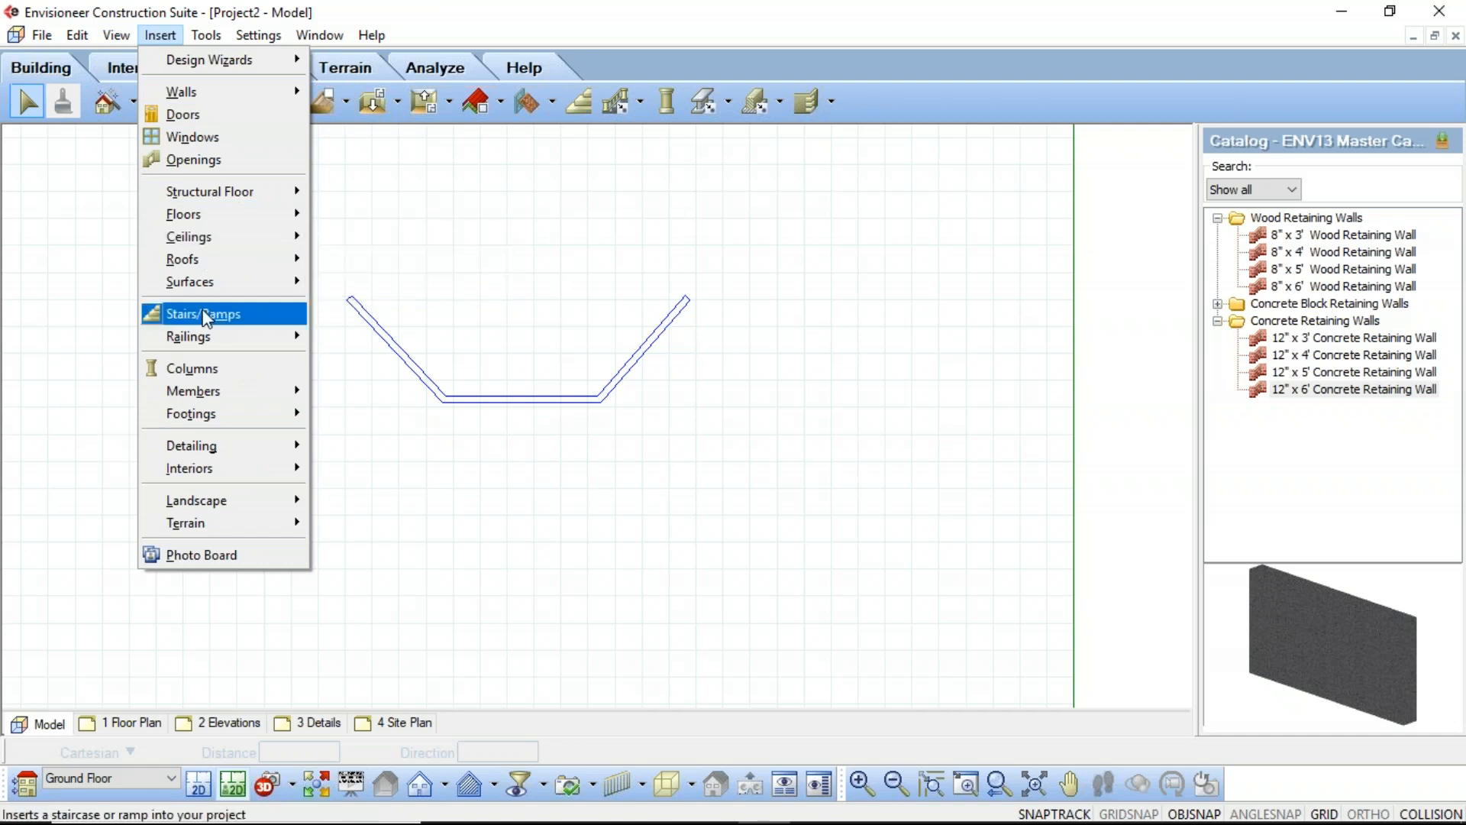
{"action": "mouse_move", "coordinate": [211, 348]}
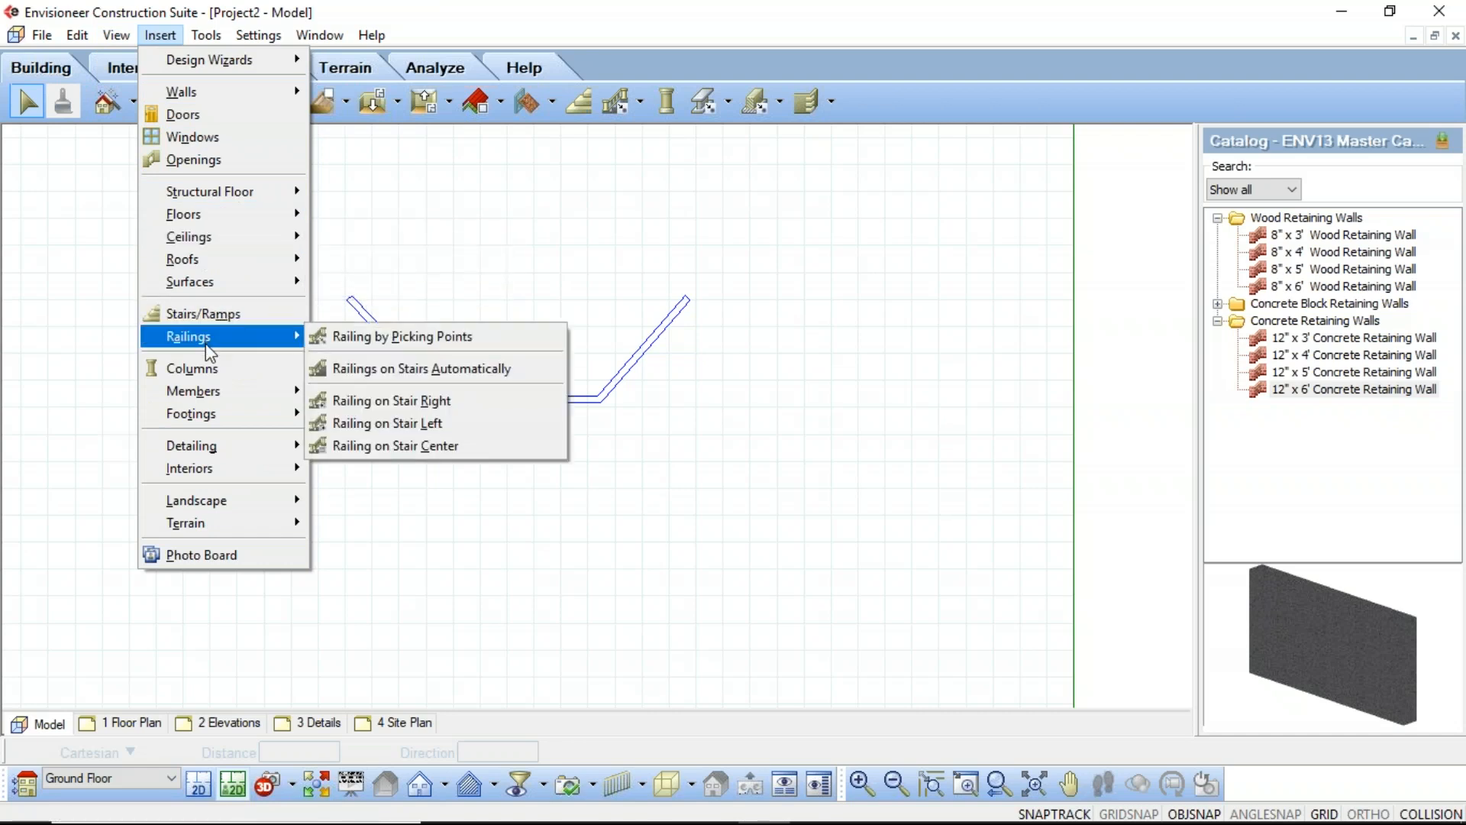
{"action": "mouse_move", "coordinate": [207, 396]}
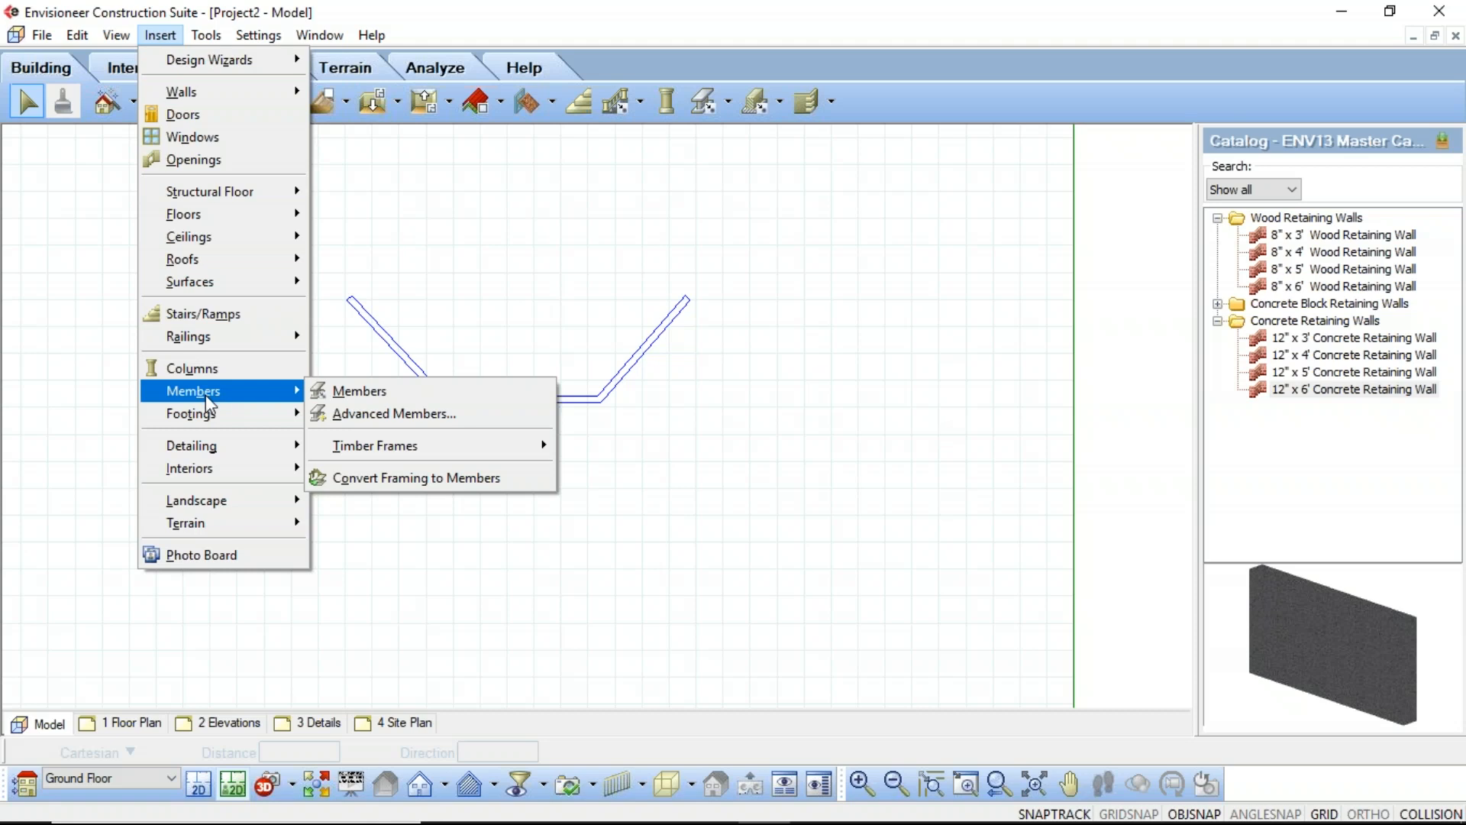
{"action": "mouse_move", "coordinate": [208, 450]}
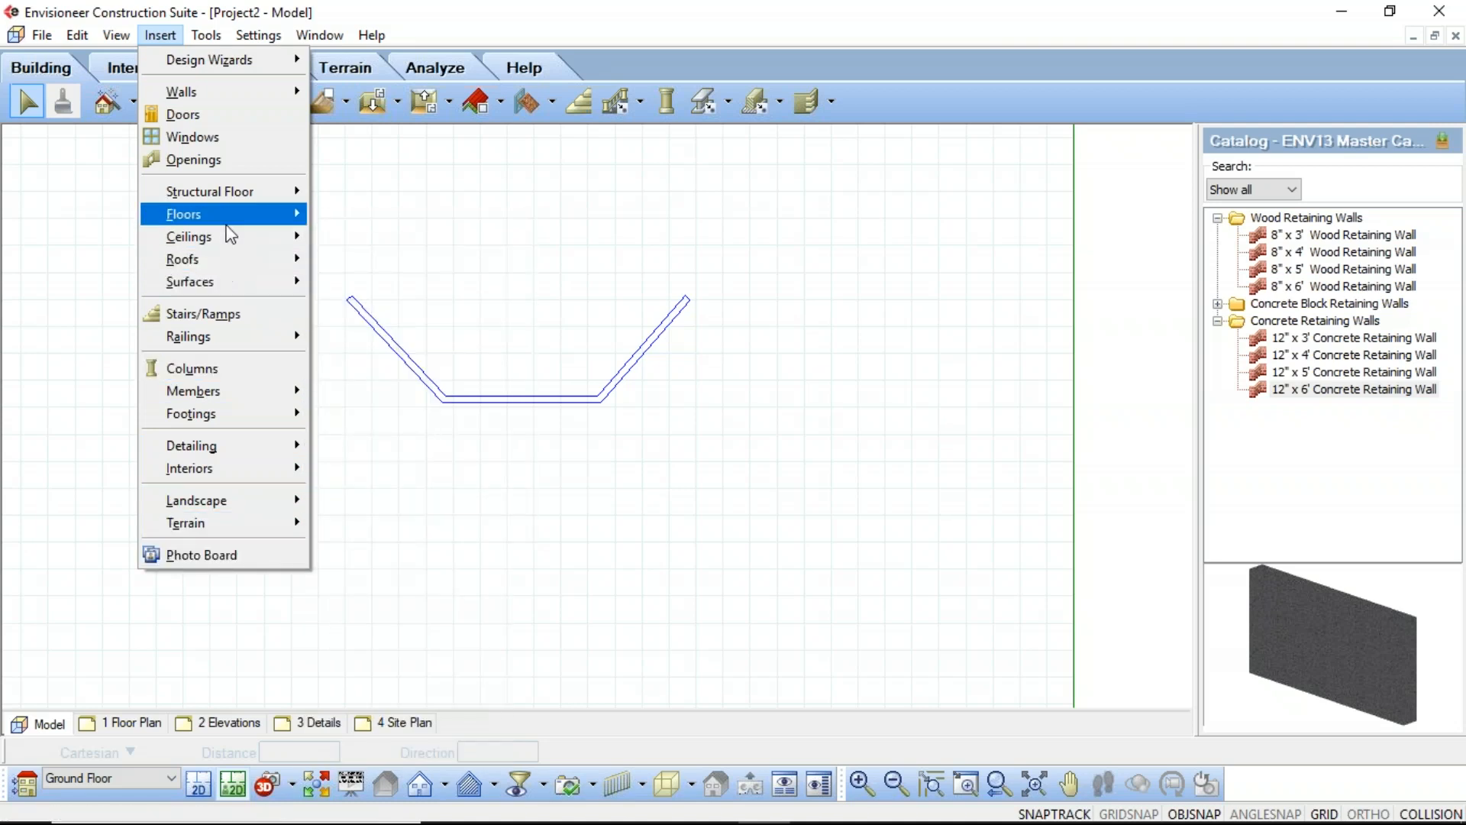
{"action": "left_click", "coordinate": [398, 305]}
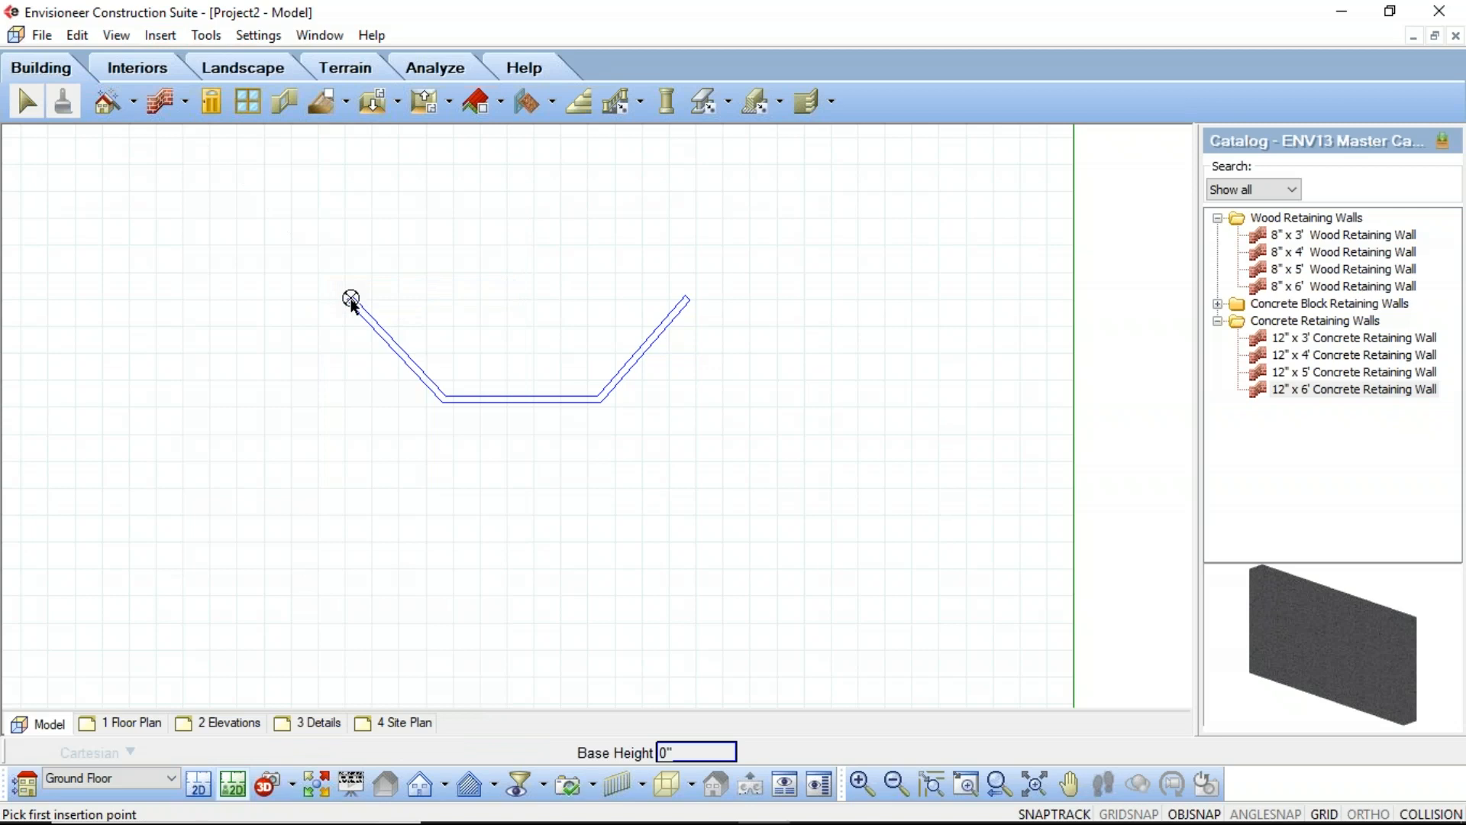
{"action": "left_click", "coordinate": [353, 300]}
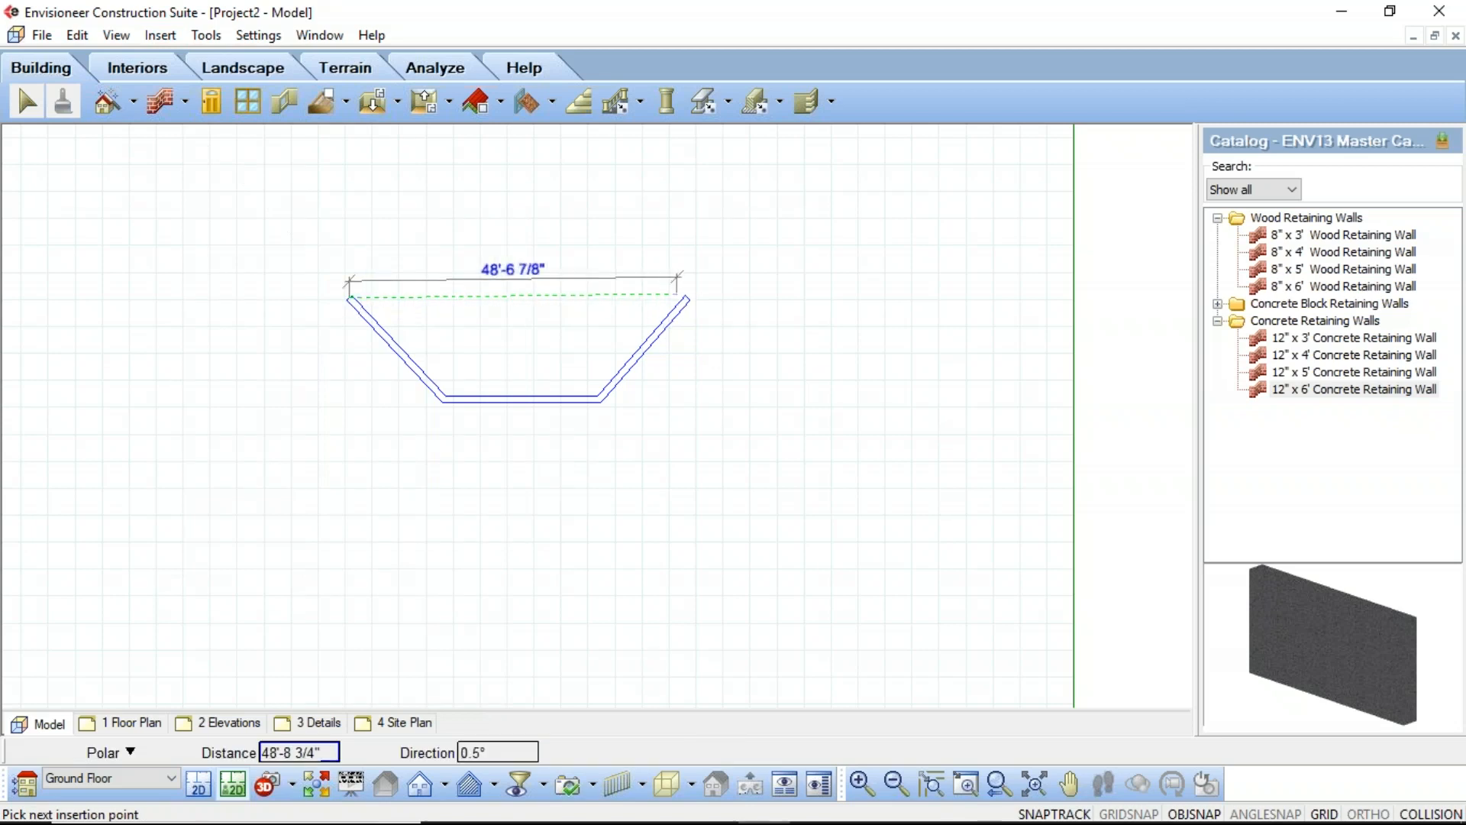
{"action": "left_click", "coordinate": [689, 298]}
{"action": "right_click", "coordinate": [769, 317]}
{"action": "left_click", "coordinate": [801, 330]}
Insert a 6' high terrain slope beside the retaining walls, rising from just below the base wall to just above the room division
{"action": "scroll", "coordinate": [431, 424], "scroll_direction": "down", "scroll_amount": 6}
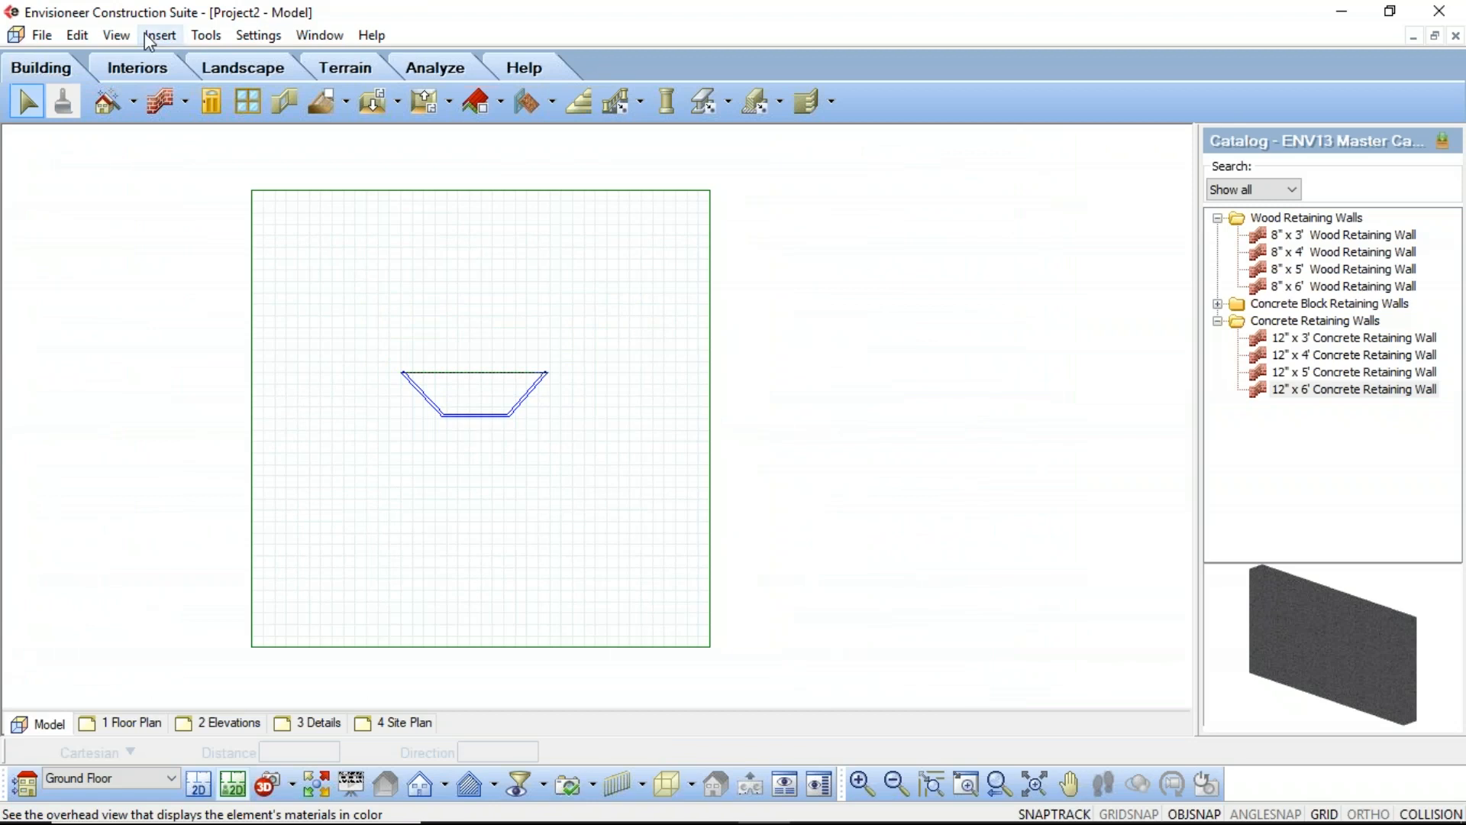
{"action": "left_click", "coordinate": [197, 35]}
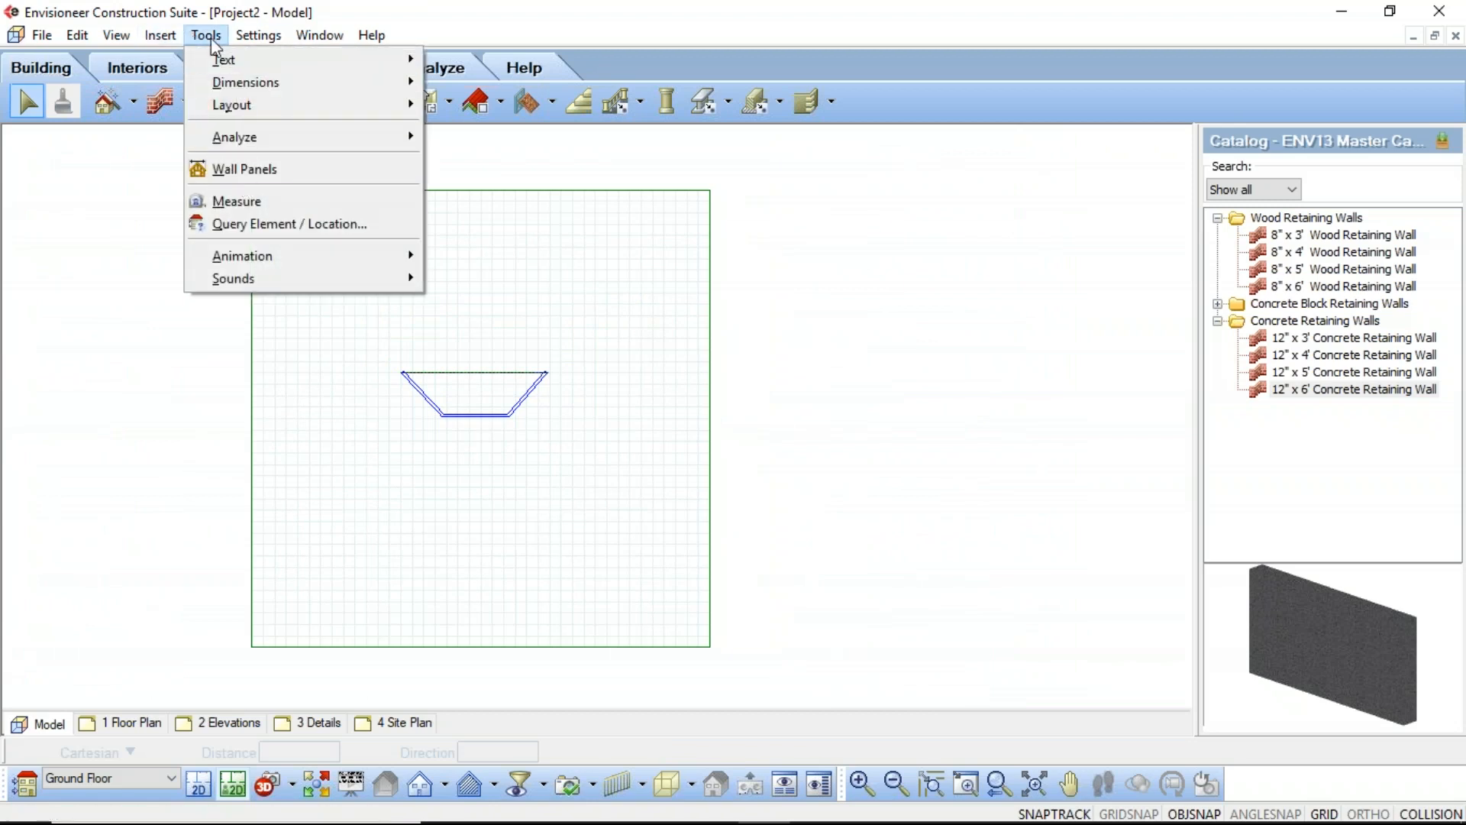
{"action": "left_click", "coordinate": [369, 4]}
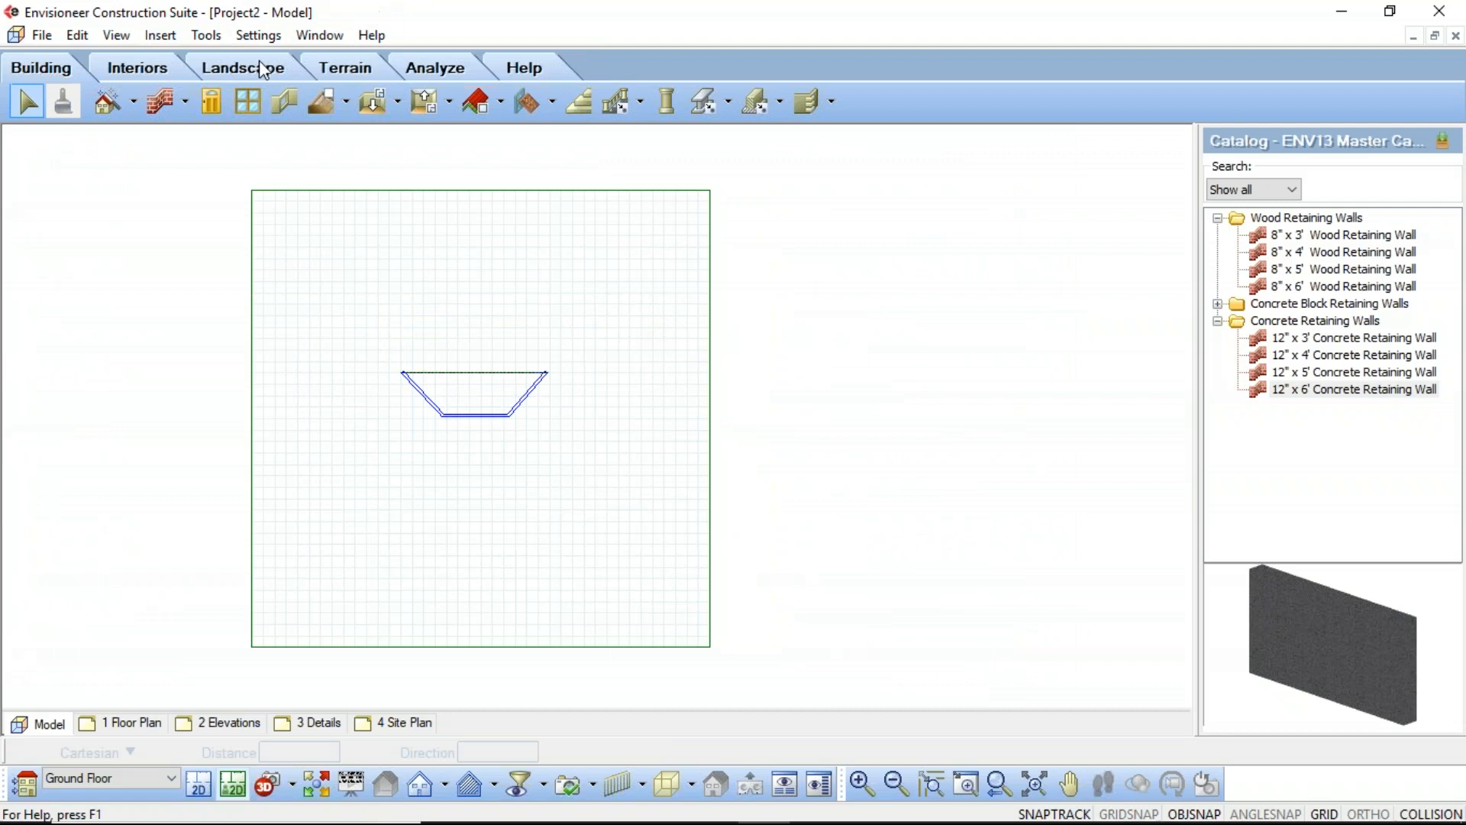
{"action": "left_click", "coordinate": [346, 68]}
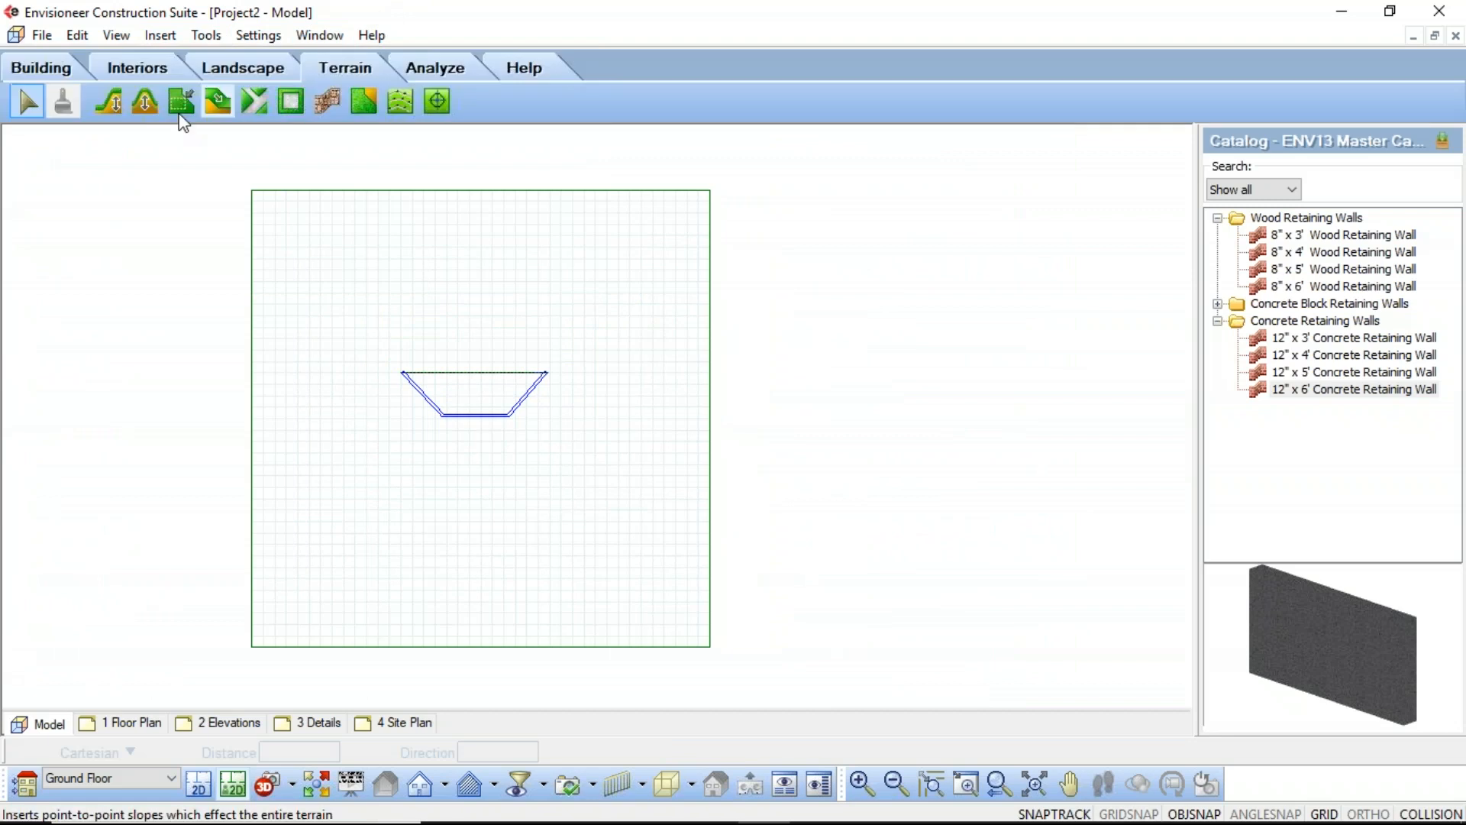
{"action": "left_click", "coordinate": [217, 105]}
{"action": "left_click_drag", "start_coordinate": [676, 377], "coordinate": [510, 403]}
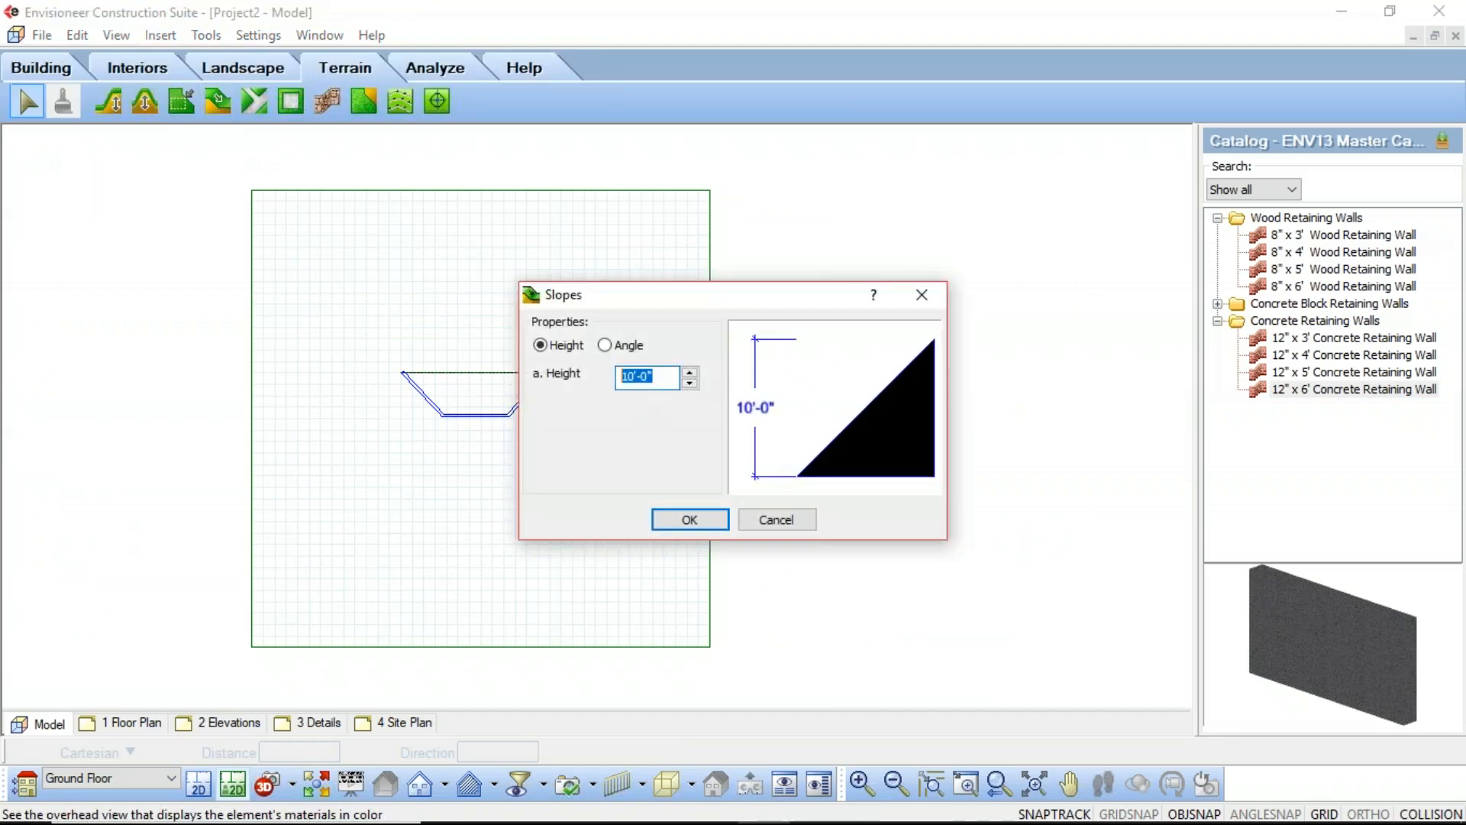
{"action": "type", "text": "6'"}
{"action": "left_click", "coordinate": [661, 522]}
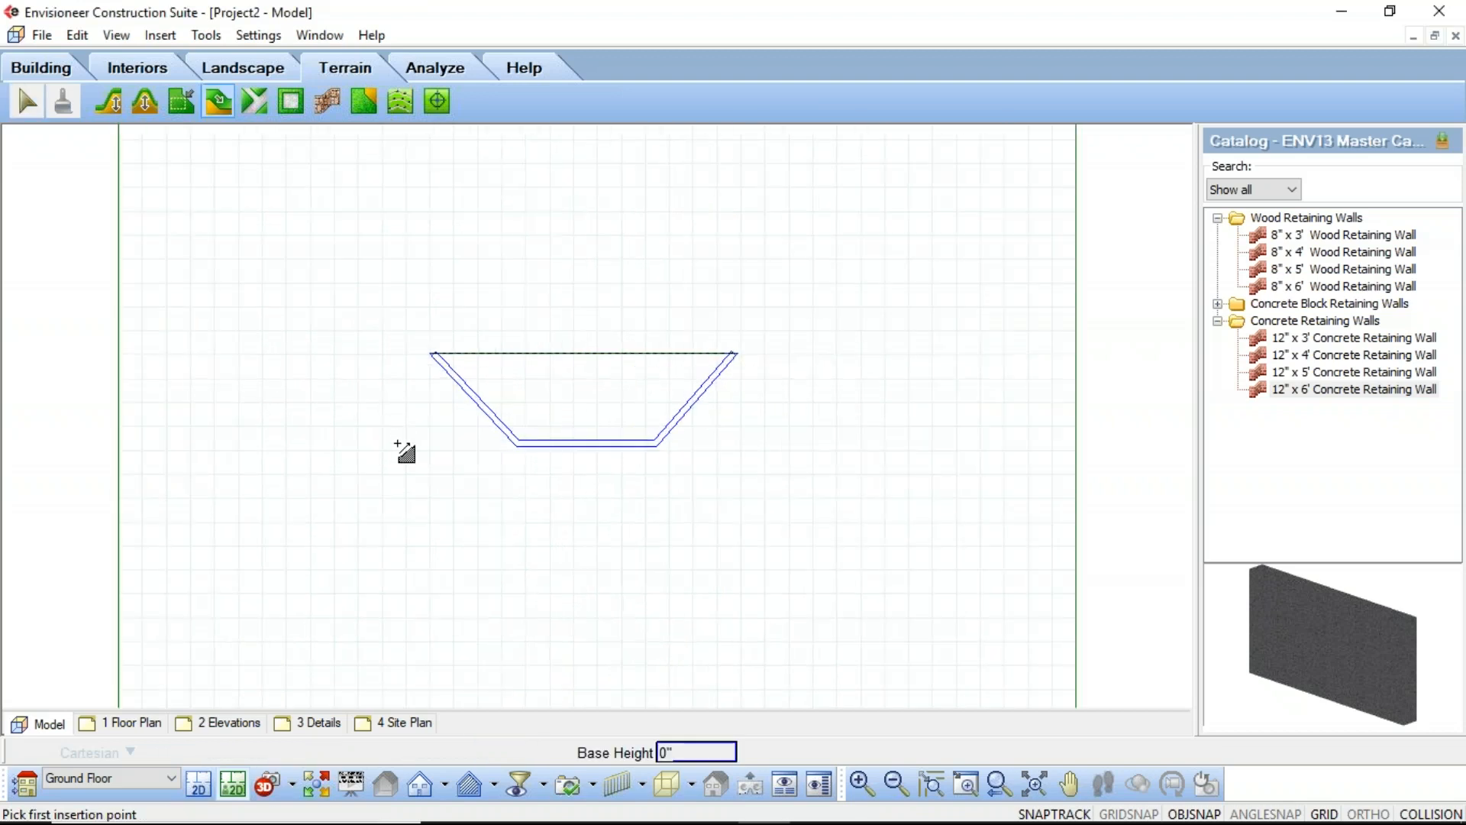
{"action": "left_click", "coordinate": [389, 474]}
{"action": "left_click", "coordinate": [390, 331]}
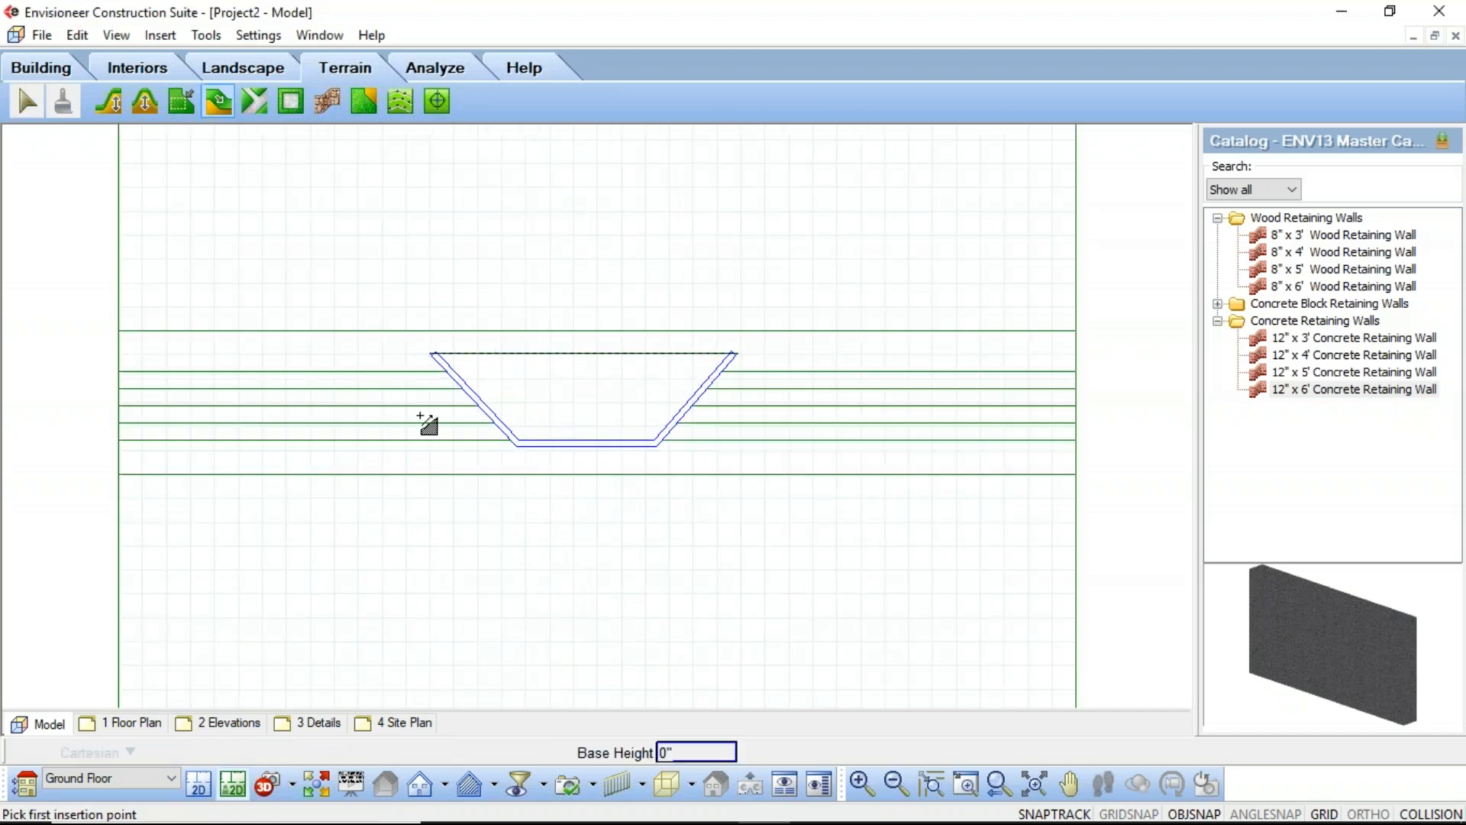
View the retaining walls, enclosed floor and slope in 3D perspective from a raised camera looking over the walls
{"action": "left_click", "coordinate": [263, 785]}
{"action": "left_click", "coordinate": [267, 731]}
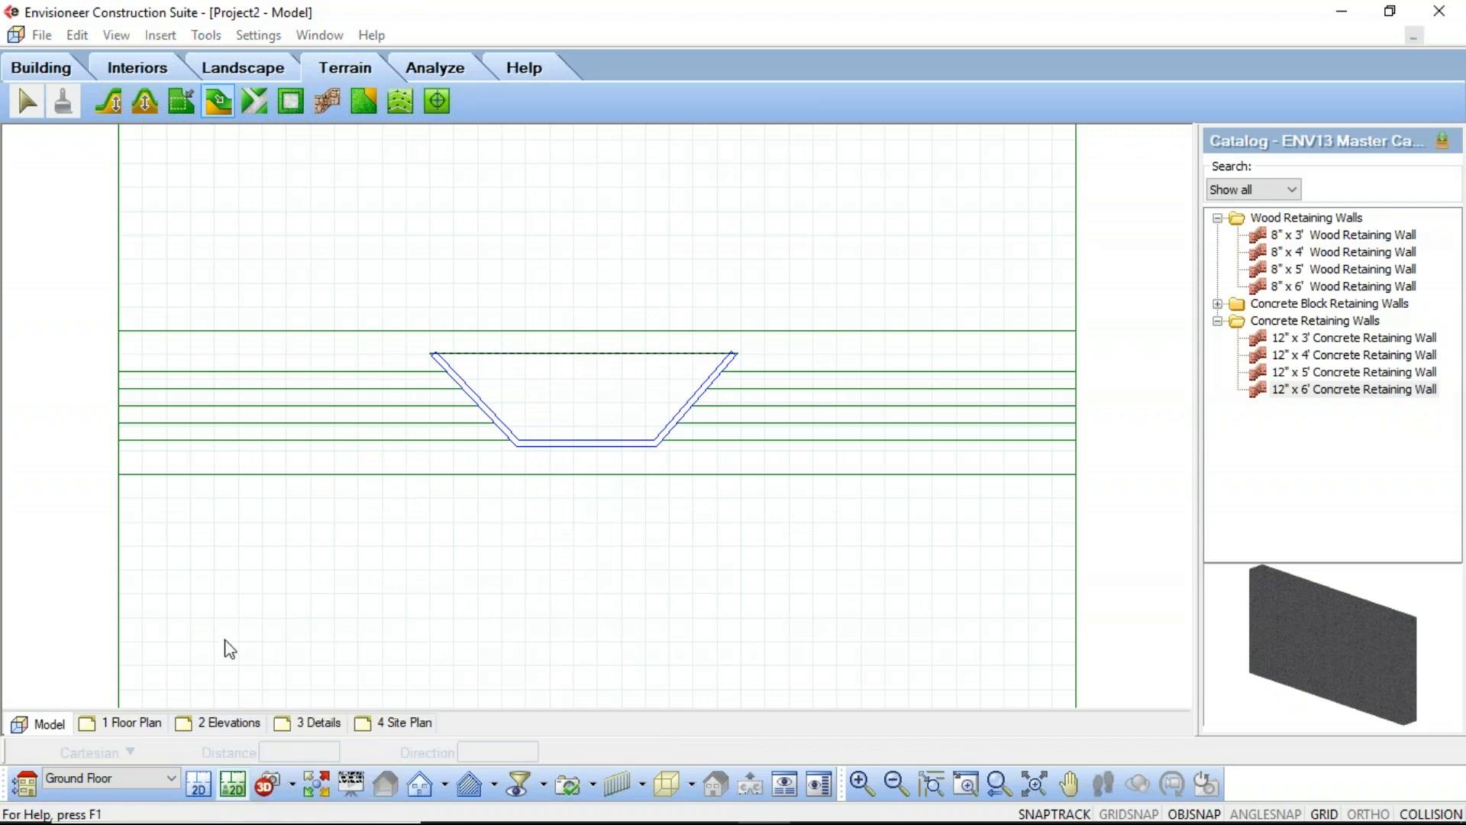
{"action": "left_click", "coordinate": [266, 785]}
{"action": "left_click", "coordinate": [319, 735]}
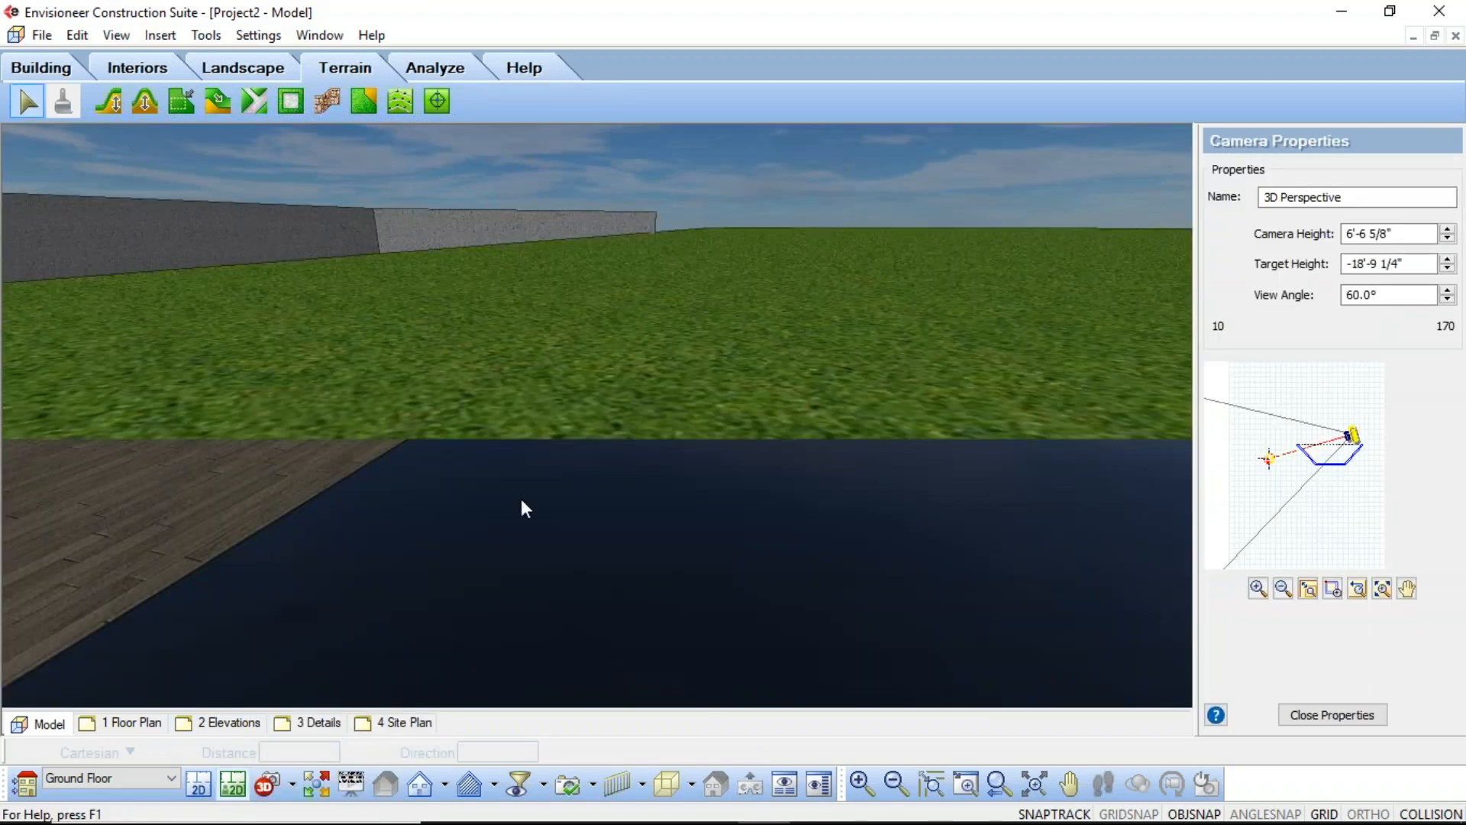
{"action": "left_click", "coordinate": [1100, 785]}
{"action": "left_click_drag", "start_coordinate": [508, 354], "coordinate": [733, 588]}
{"action": "left_click", "coordinate": [1068, 784]}
{"action": "left_click_drag", "start_coordinate": [1054, 334], "coordinate": [806, 221]}
{"action": "right_click", "coordinate": [805, 221]}
{"action": "left_click", "coordinate": [845, 208]}
Check the slope's height properties without changing them, and return to the 2D plan view
{"action": "left_click", "coordinate": [679, 451]}
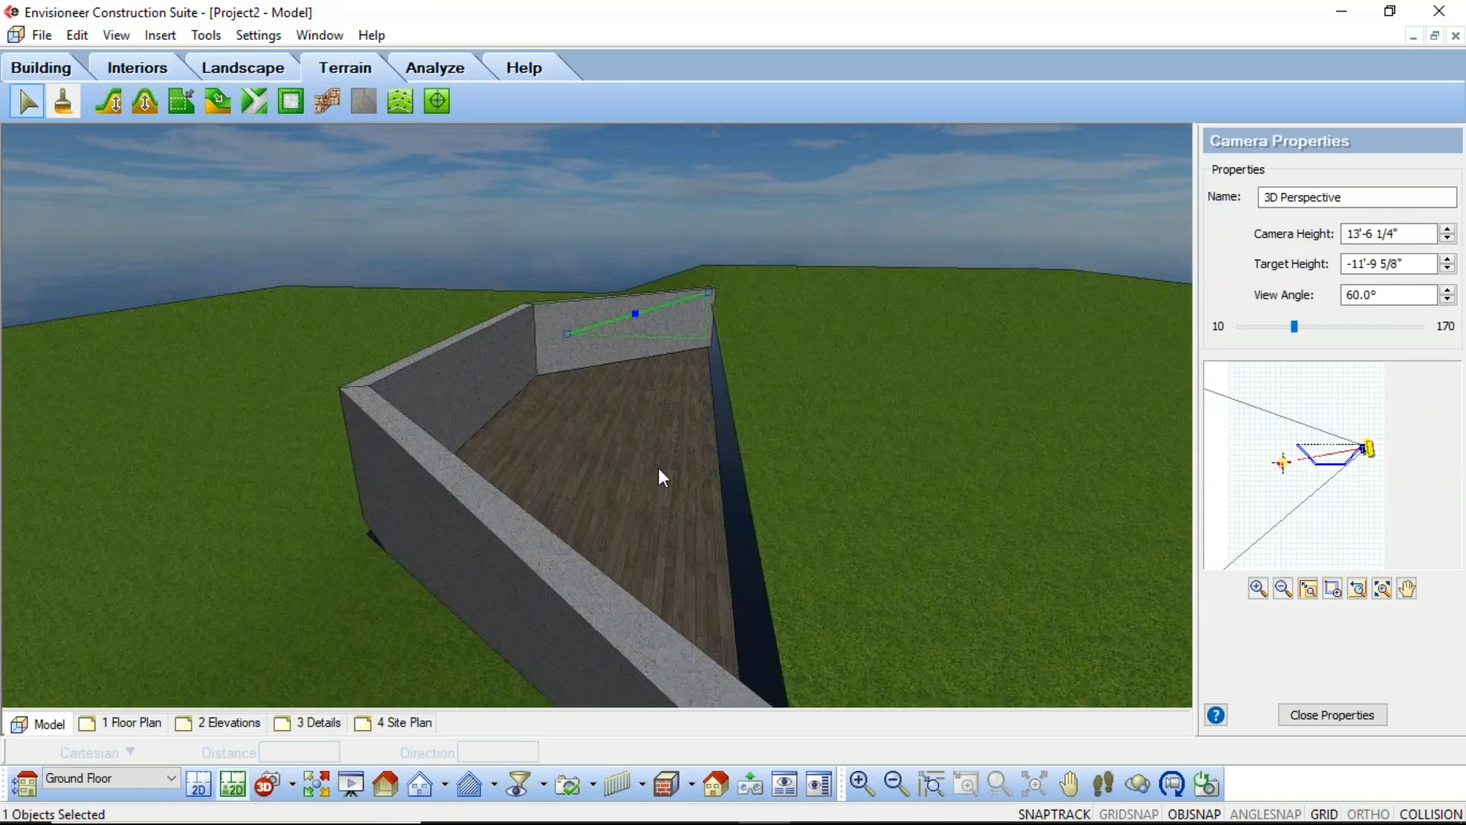
{"action": "double_click", "coordinate": [640, 493]}
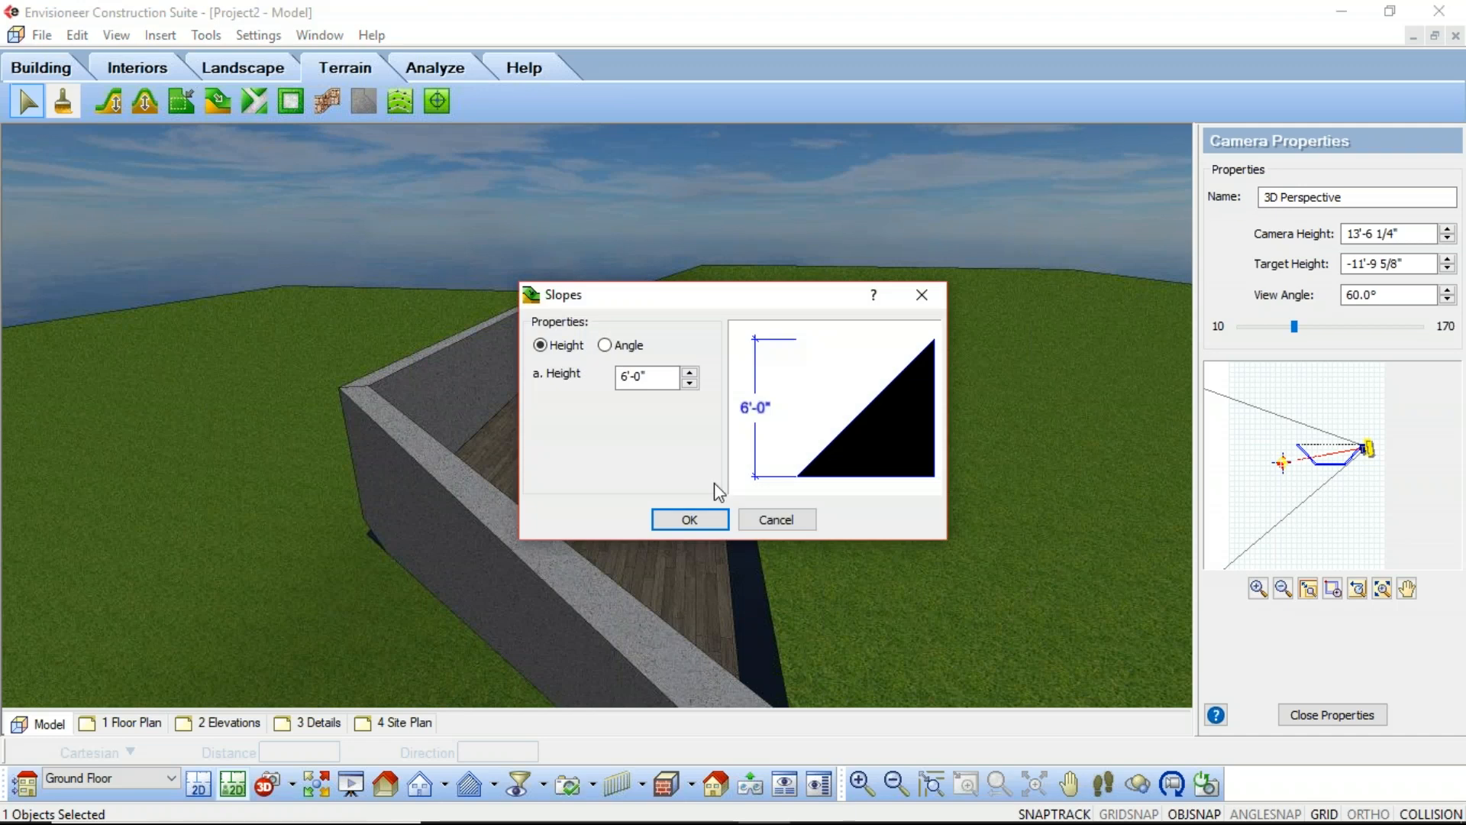
{"action": "left_click", "coordinate": [775, 524]}
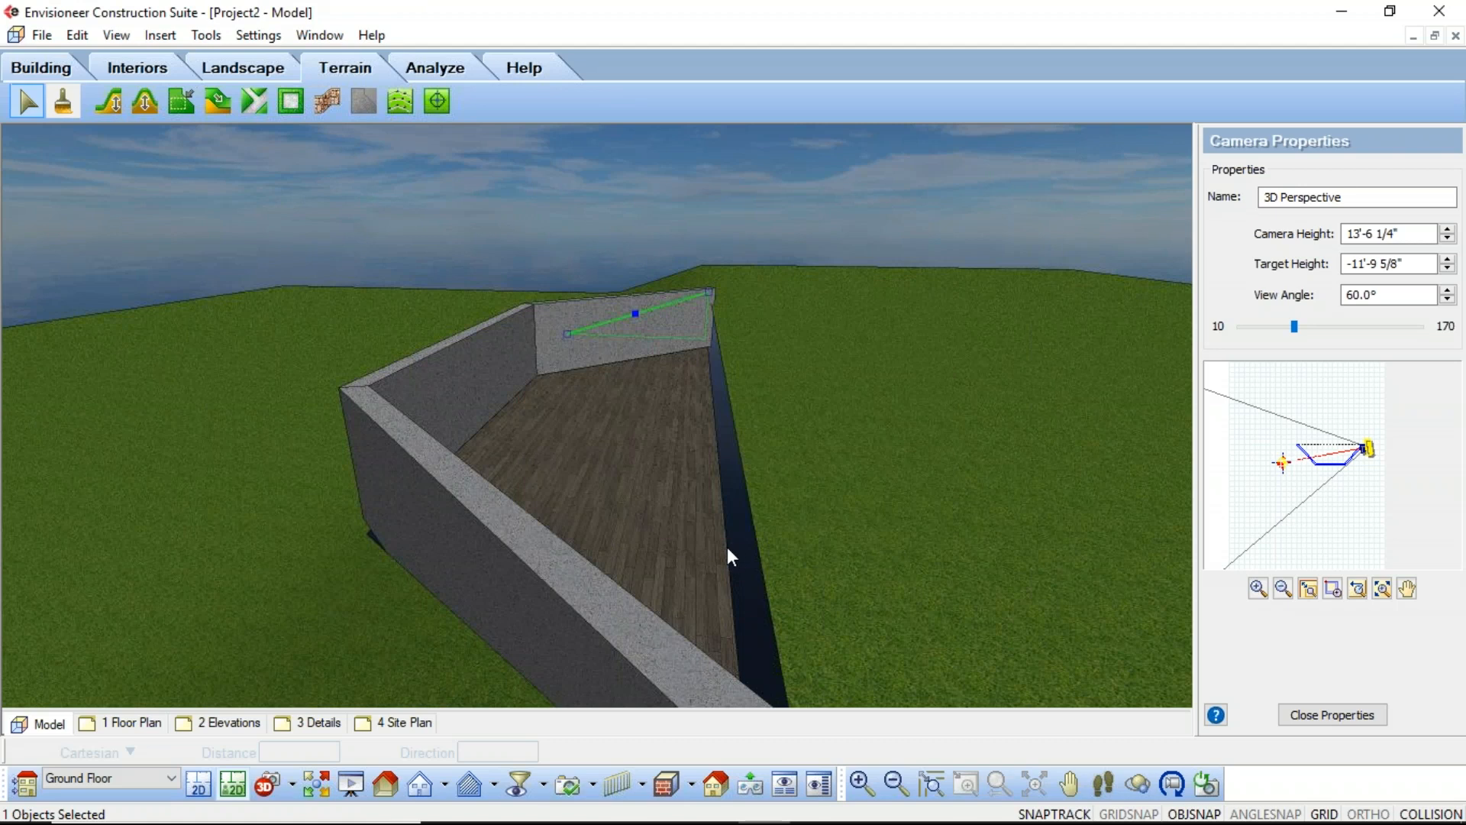
{"action": "left_click", "coordinate": [823, 223]}
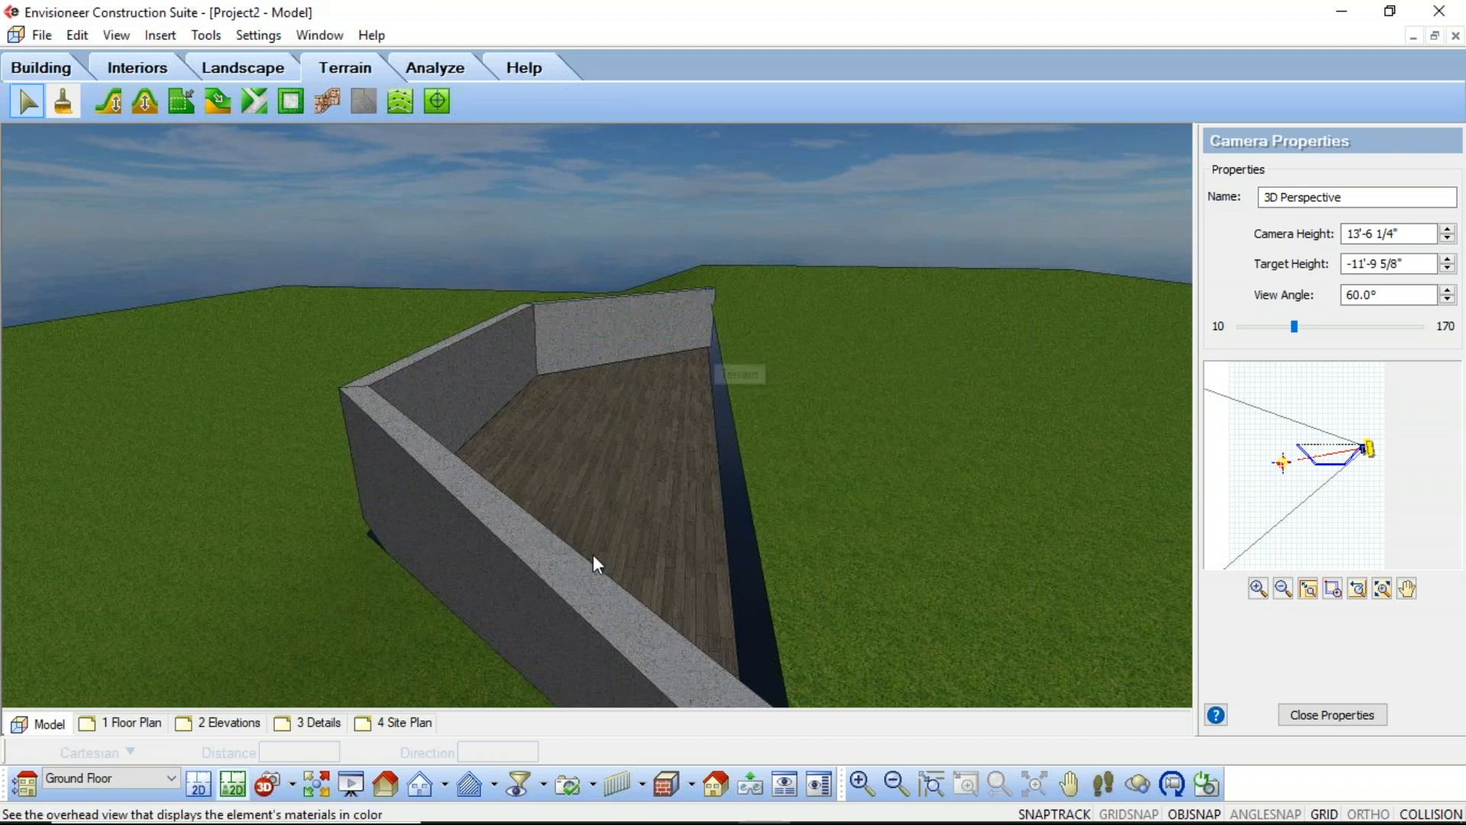
{"action": "left_click", "coordinate": [530, 538]}
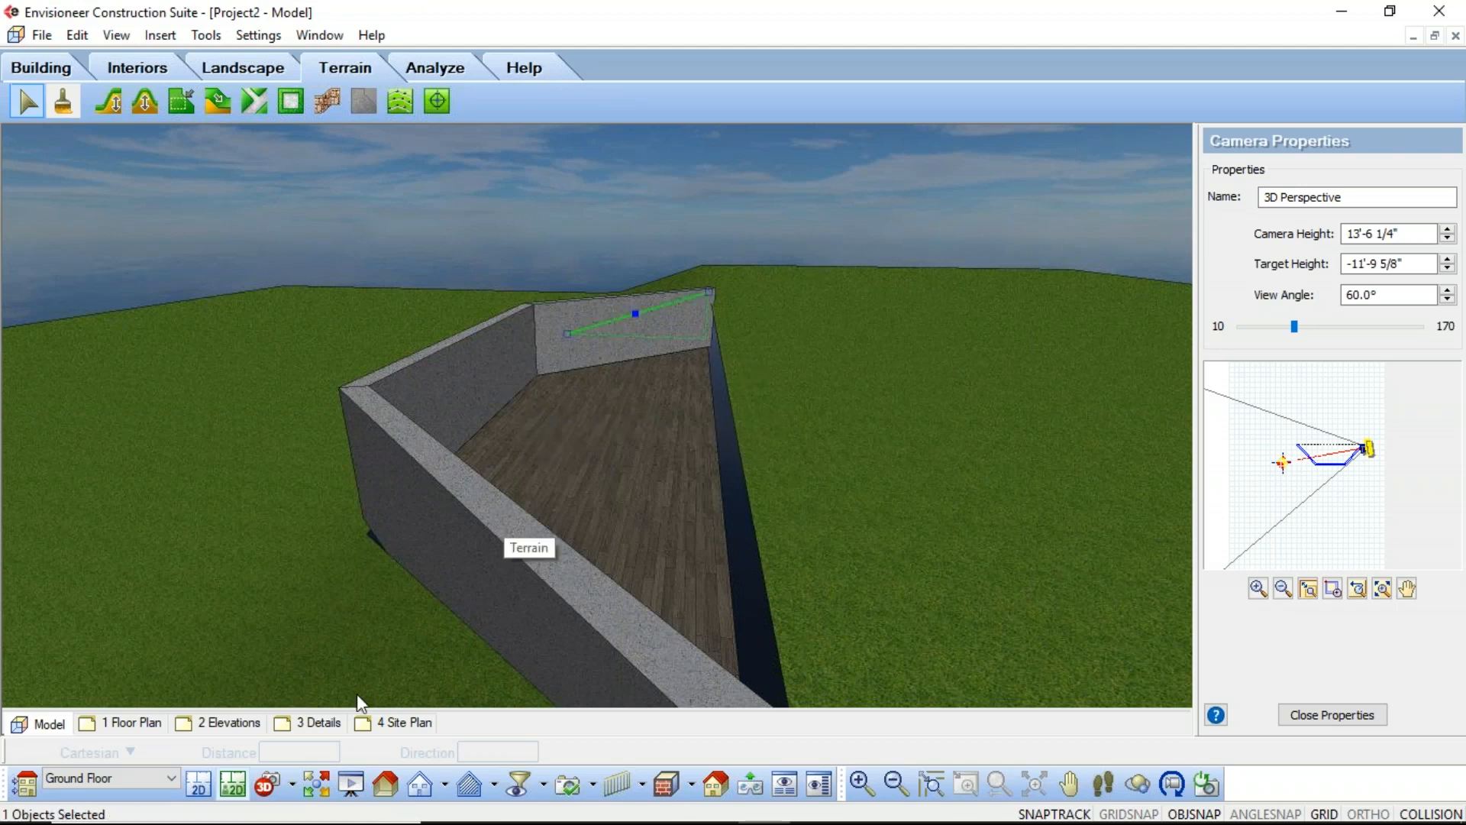
{"action": "left_click", "coordinate": [198, 783]}
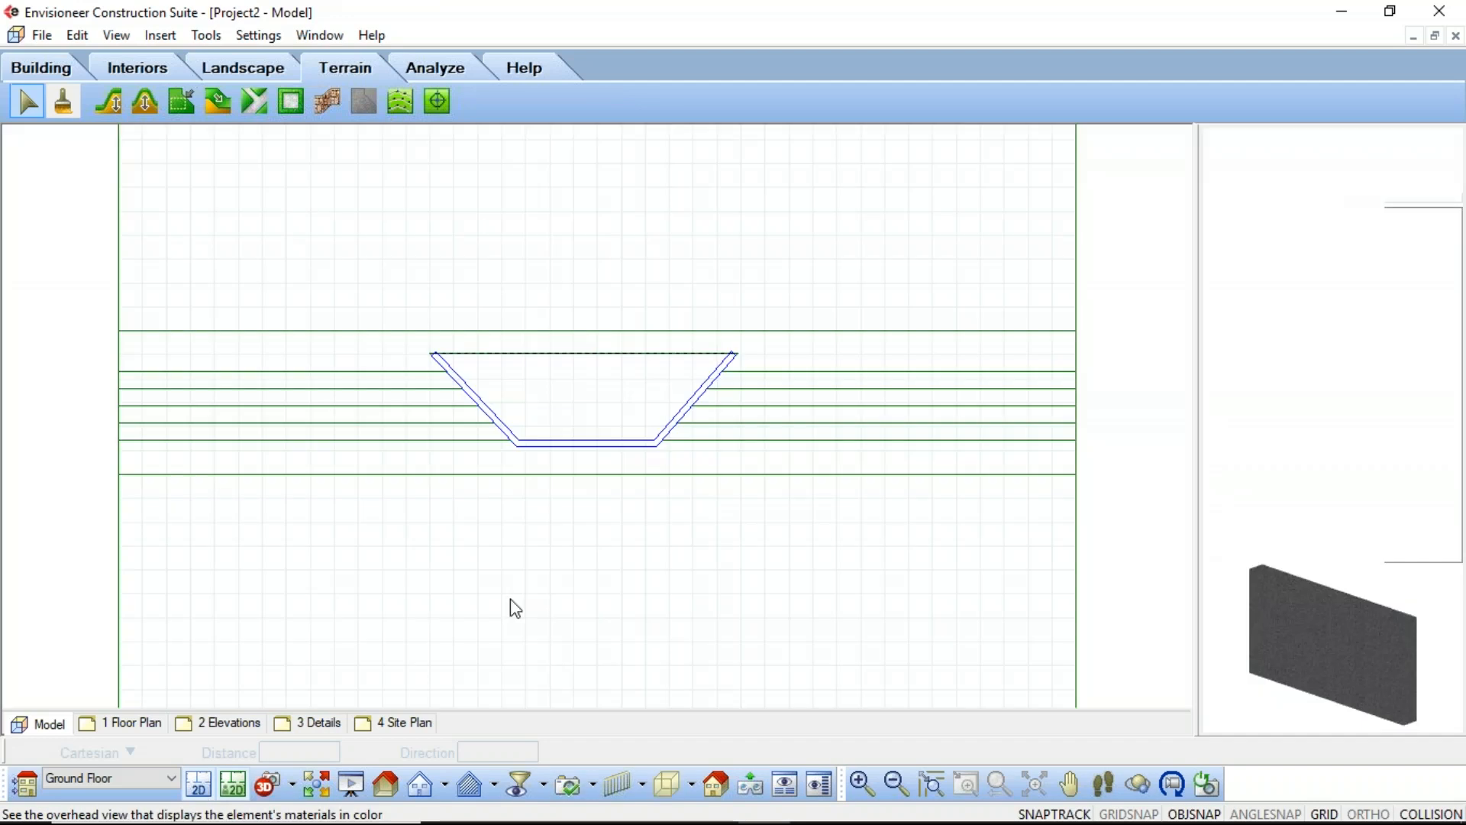
Delete the room division that closes the open side of the concrete retaining walls
{"action": "left_click", "coordinate": [540, 447]}
{"action": "left_click", "coordinate": [537, 441]}
{"action": "left_click", "coordinate": [537, 441]}
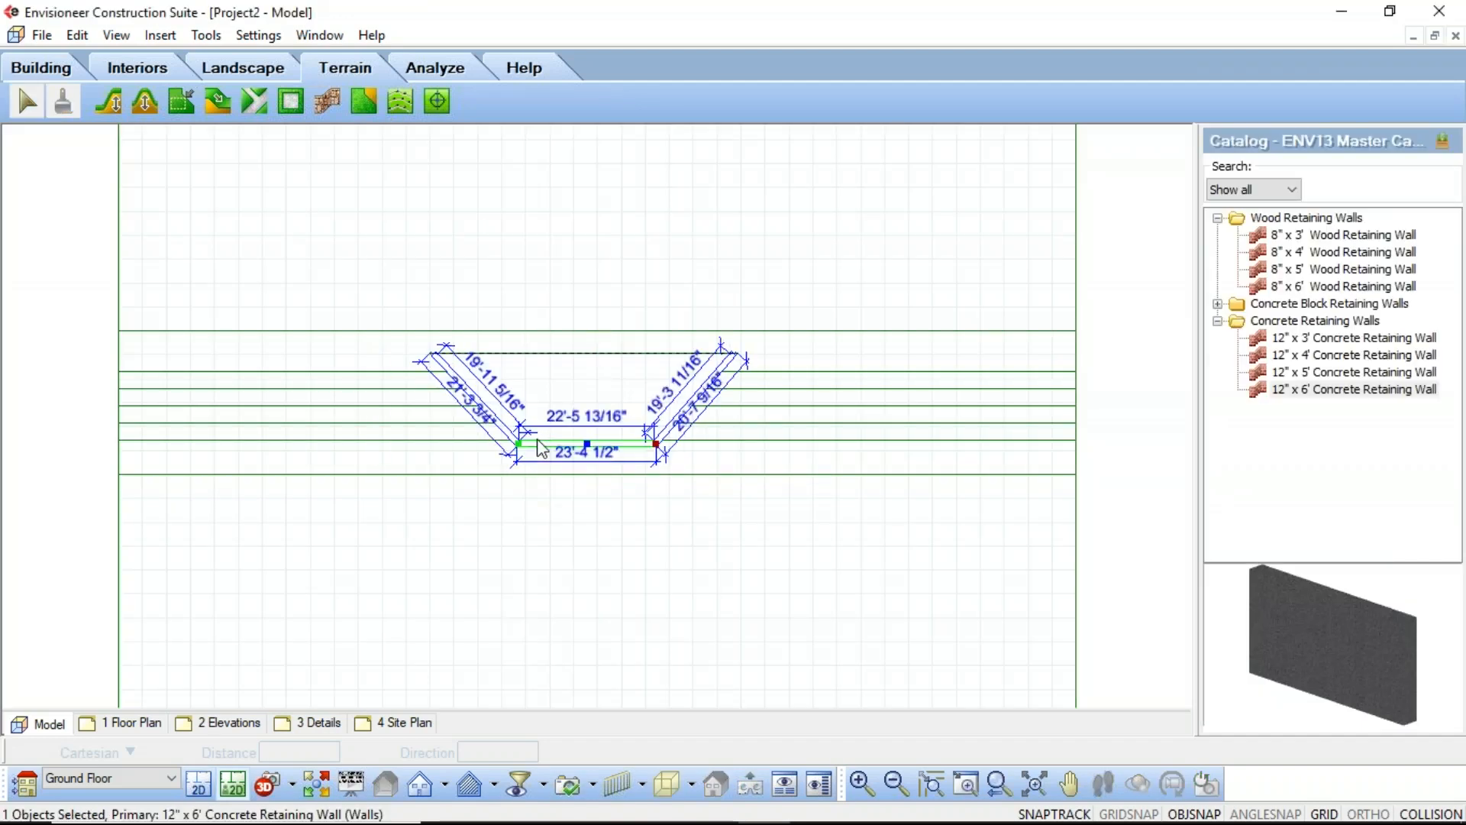
{"action": "left_click", "coordinate": [658, 277]}
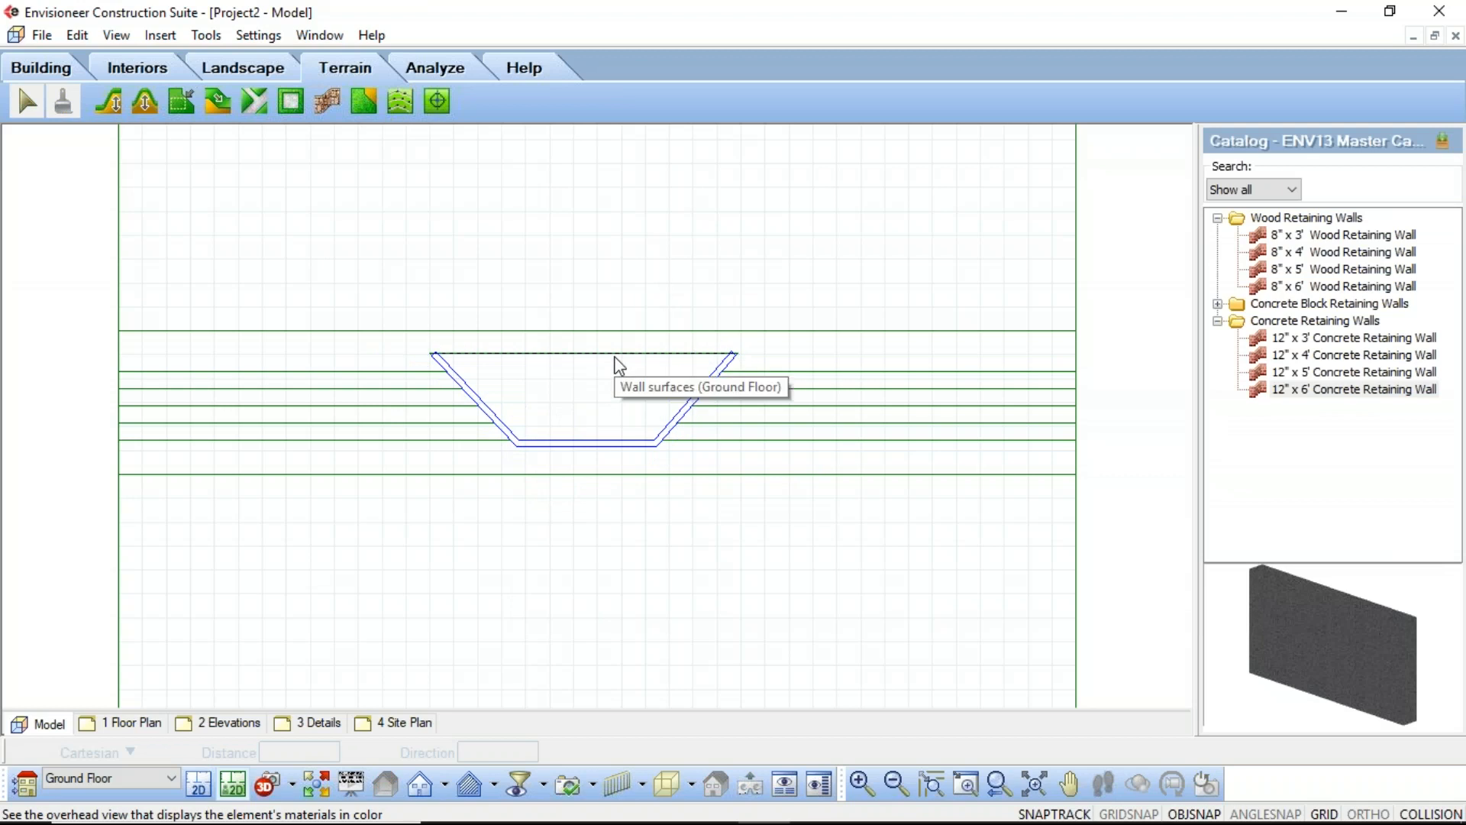
{"action": "left_click", "coordinate": [619, 367]}
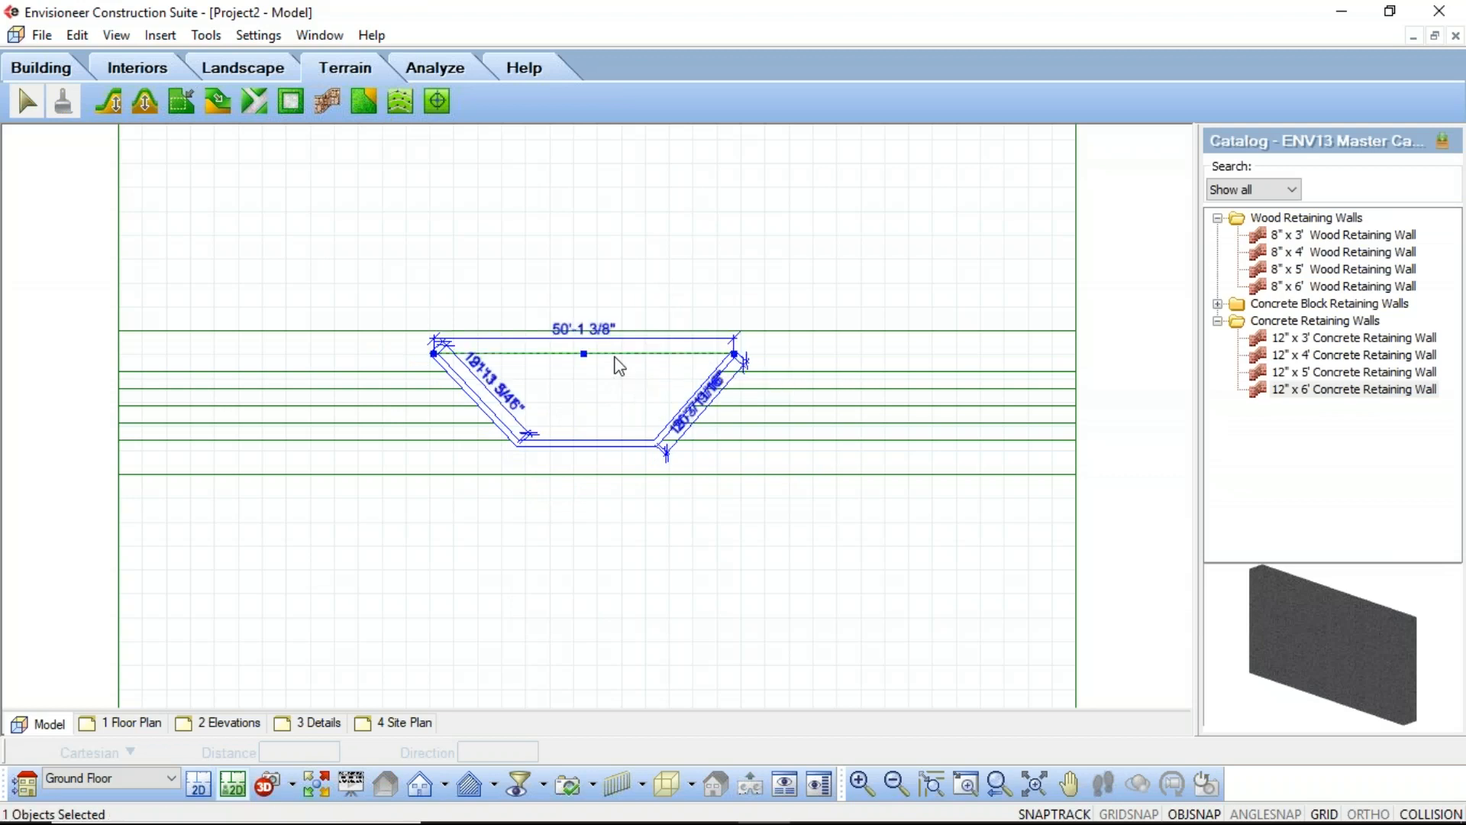
{"action": "key", "text": "Delete"}
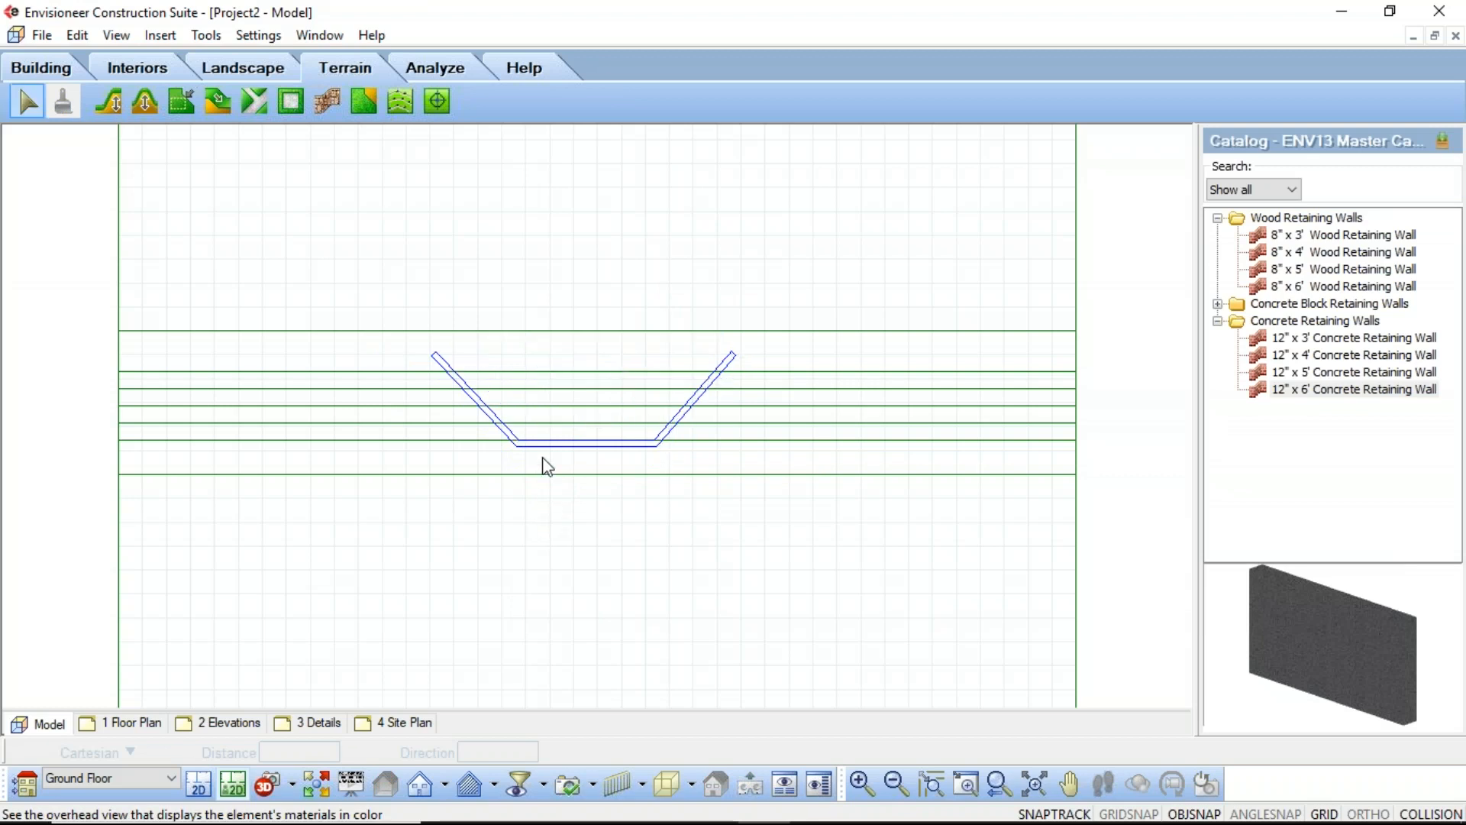
View the open retaining walls and the slope in 3D perspective, and return to the 2D plan view
{"action": "left_click", "coordinate": [292, 784]}
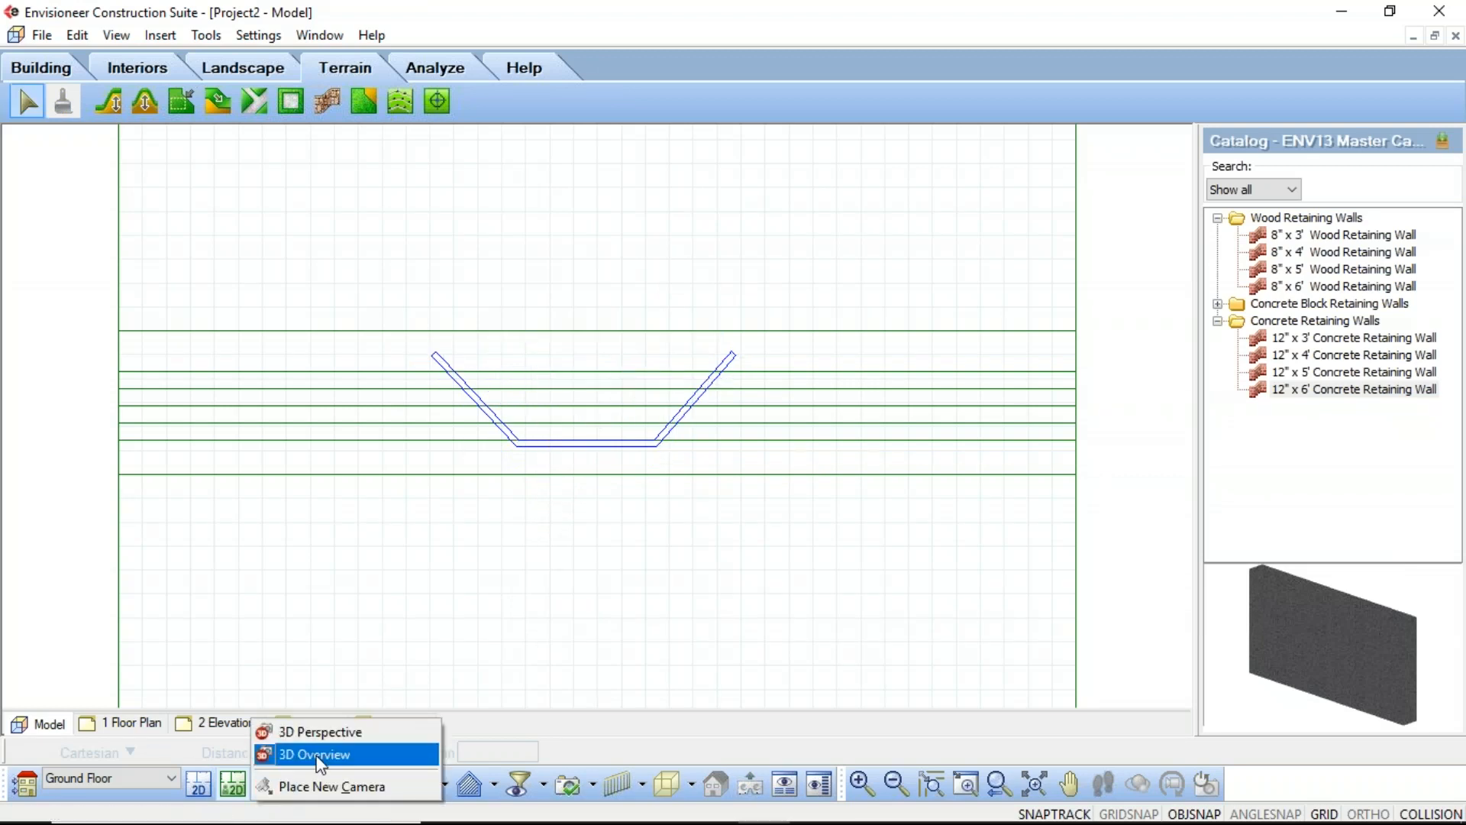
{"action": "left_click", "coordinate": [338, 733]}
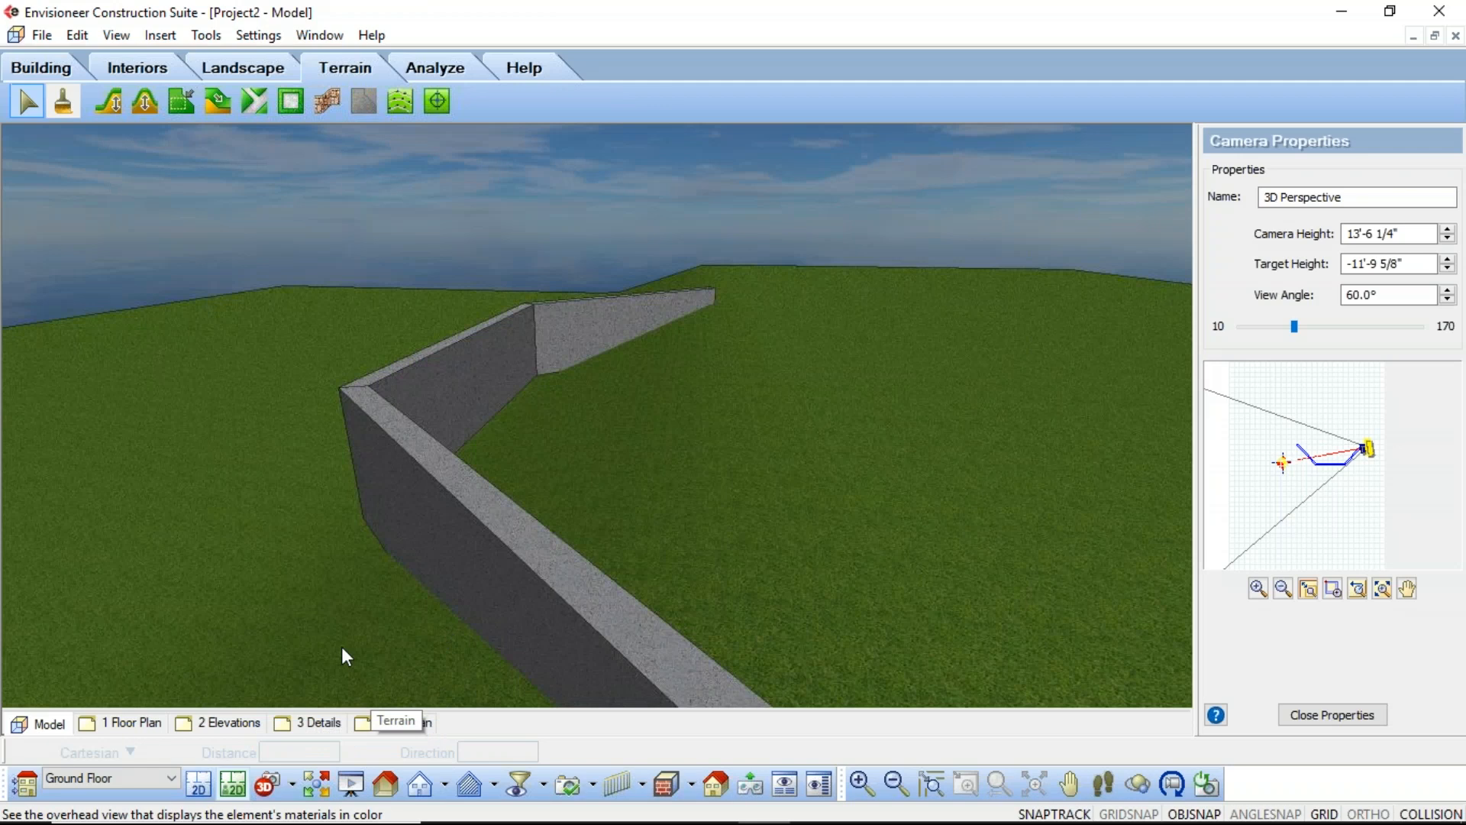
{"action": "left_click", "coordinate": [199, 784]}
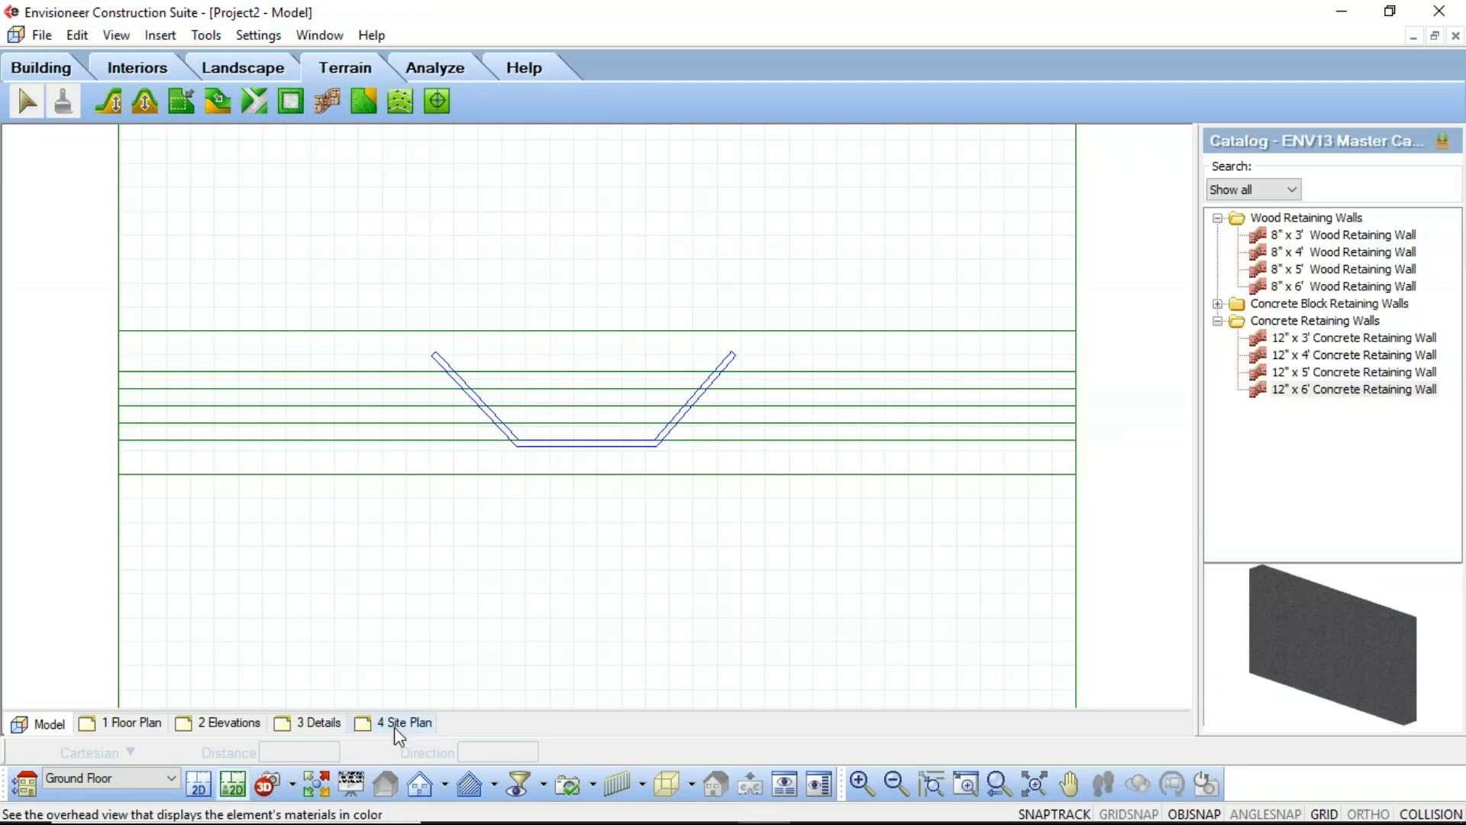
Draw a flat Asphalt Shingle Roof Surface at 0" along the inner corners of the retaining walls, aligning its corner with the inner wall end
{"action": "left_click", "coordinate": [46, 66]}
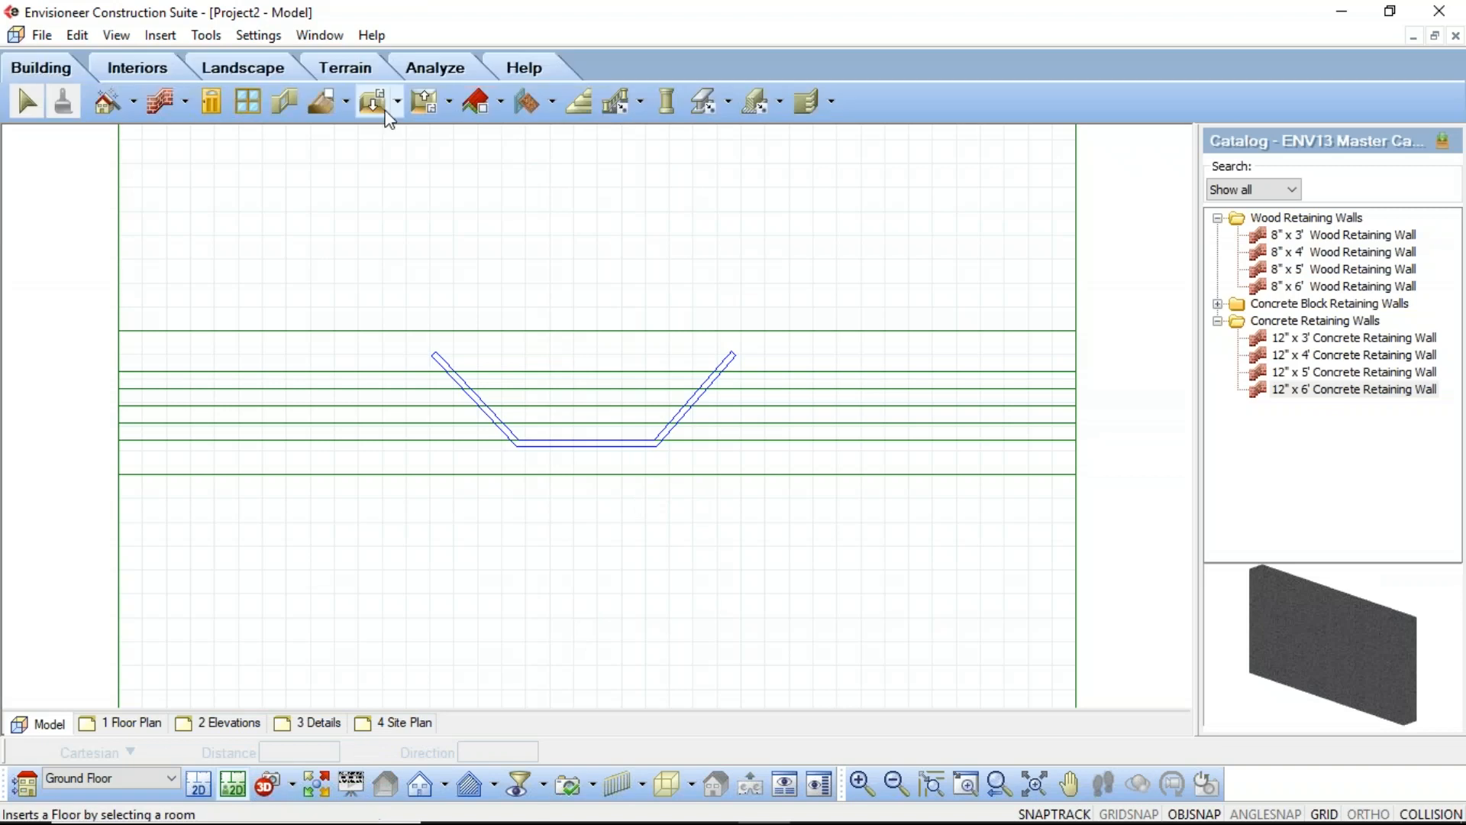
{"action": "left_click", "coordinate": [555, 100]}
{"action": "left_click", "coordinate": [563, 134]}
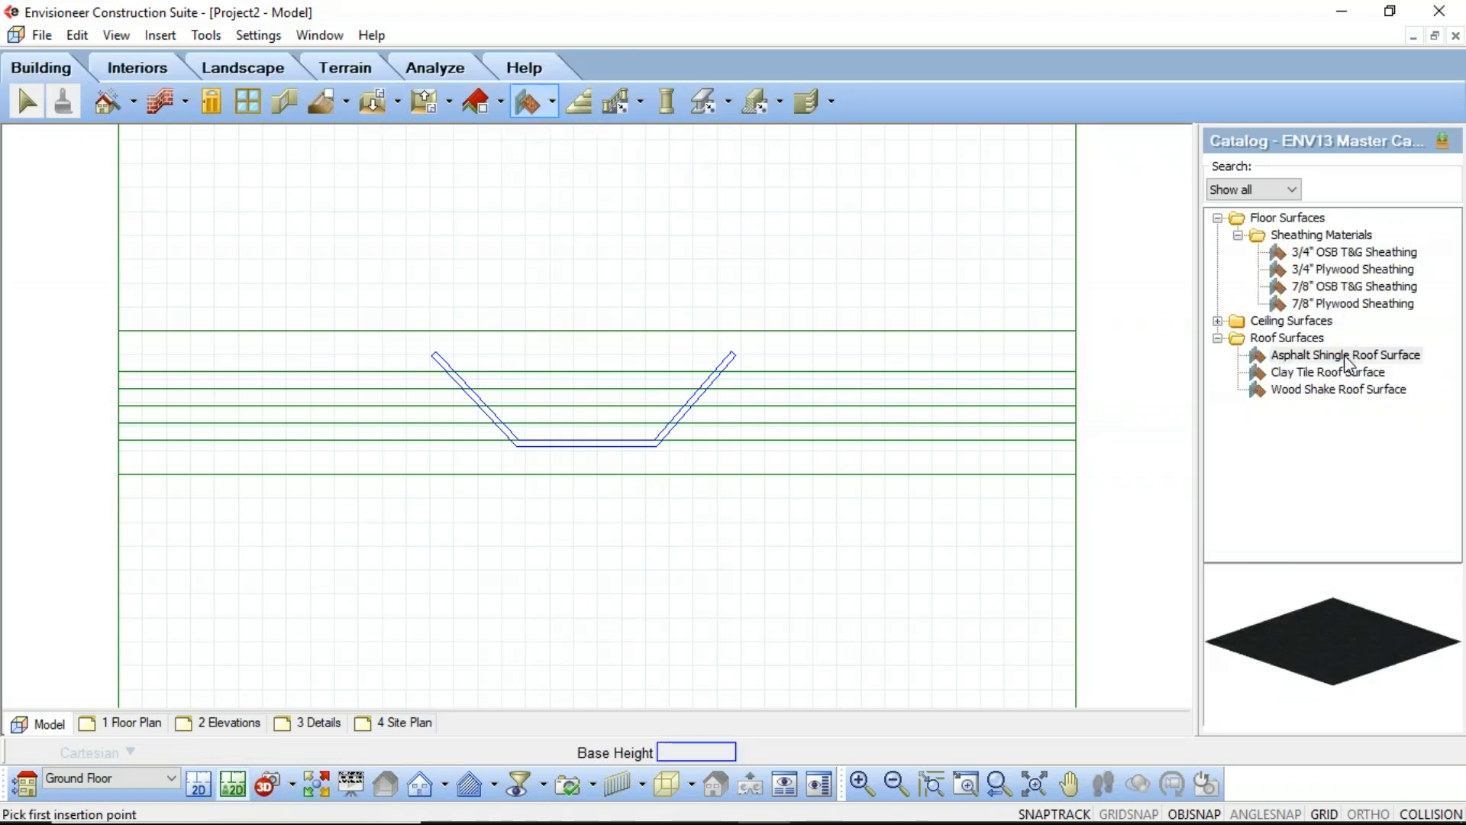
{"action": "left_click", "coordinate": [433, 353]}
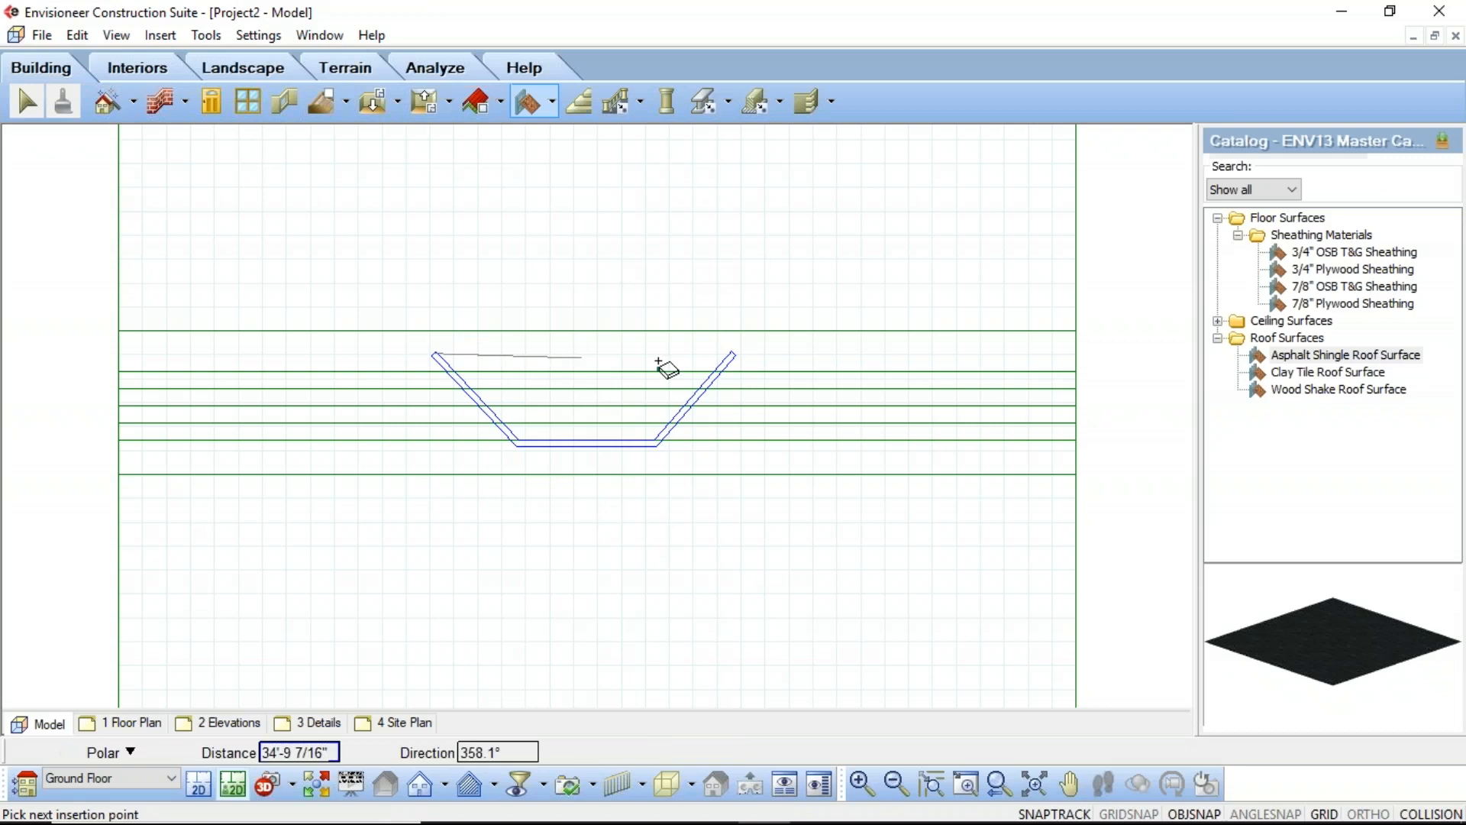
{"action": "scroll", "coordinate": [730, 350], "scroll_direction": "up", "scroll_amount": 1}
{"action": "scroll", "coordinate": [730, 350], "scroll_direction": "up", "scroll_amount": 3}
{"action": "left_click", "coordinate": [735, 359]}
{"action": "scroll", "coordinate": [746, 461], "scroll_direction": "down", "scroll_amount": 5}
{"action": "scroll", "coordinate": [295, 578], "scroll_direction": "up", "scroll_amount": 4}
{"action": "left_click", "coordinate": [295, 579]}
{"action": "right_click", "coordinate": [304, 525]}
{"action": "left_click", "coordinate": [348, 535]}
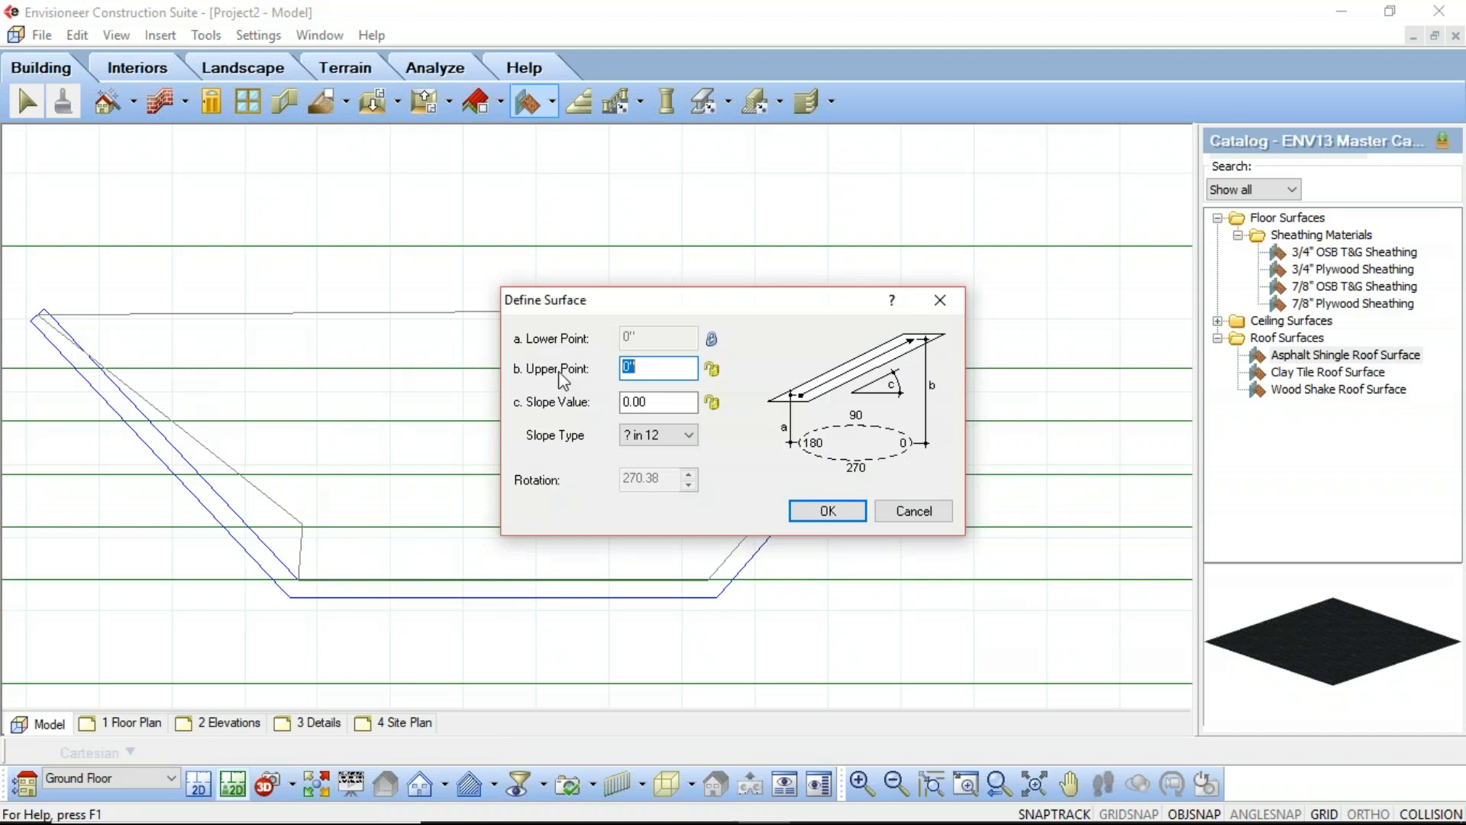
{"action": "left_click", "coordinate": [822, 512]}
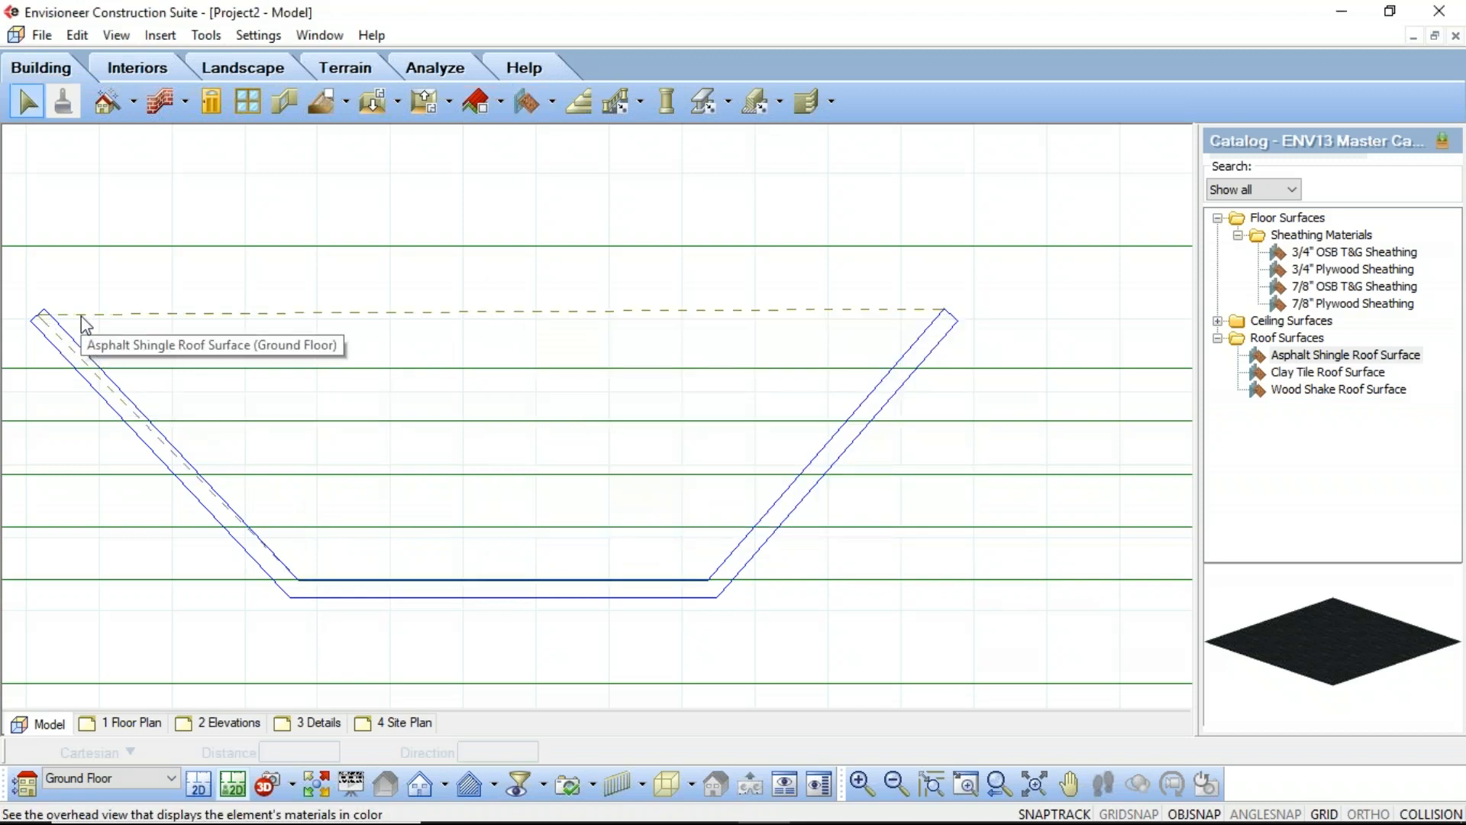
{"action": "scroll", "coordinate": [46, 326], "scroll_direction": "up", "scroll_amount": 2}
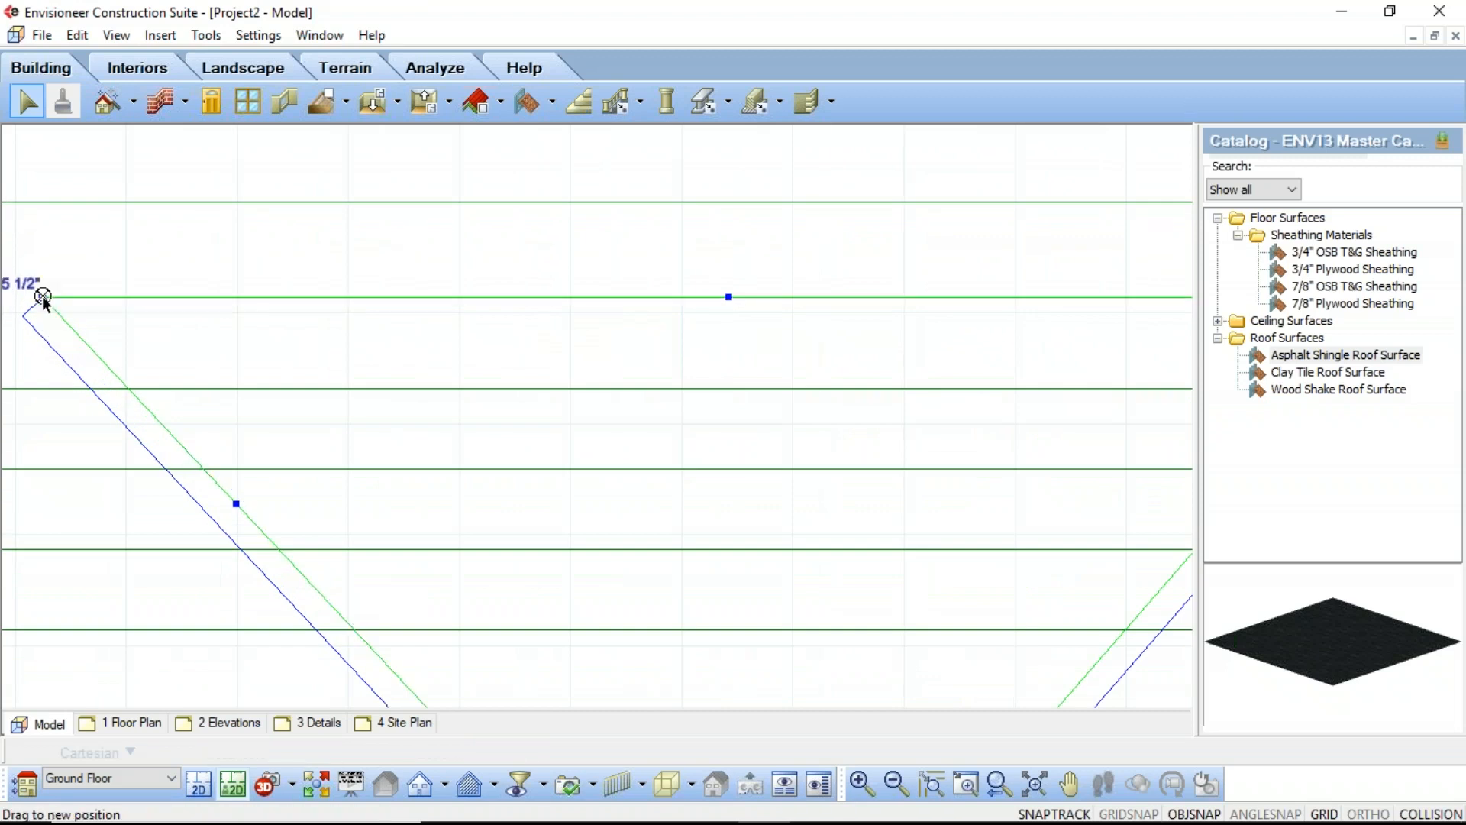
{"action": "scroll", "coordinate": [370, 324], "scroll_direction": "down", "scroll_amount": 2}
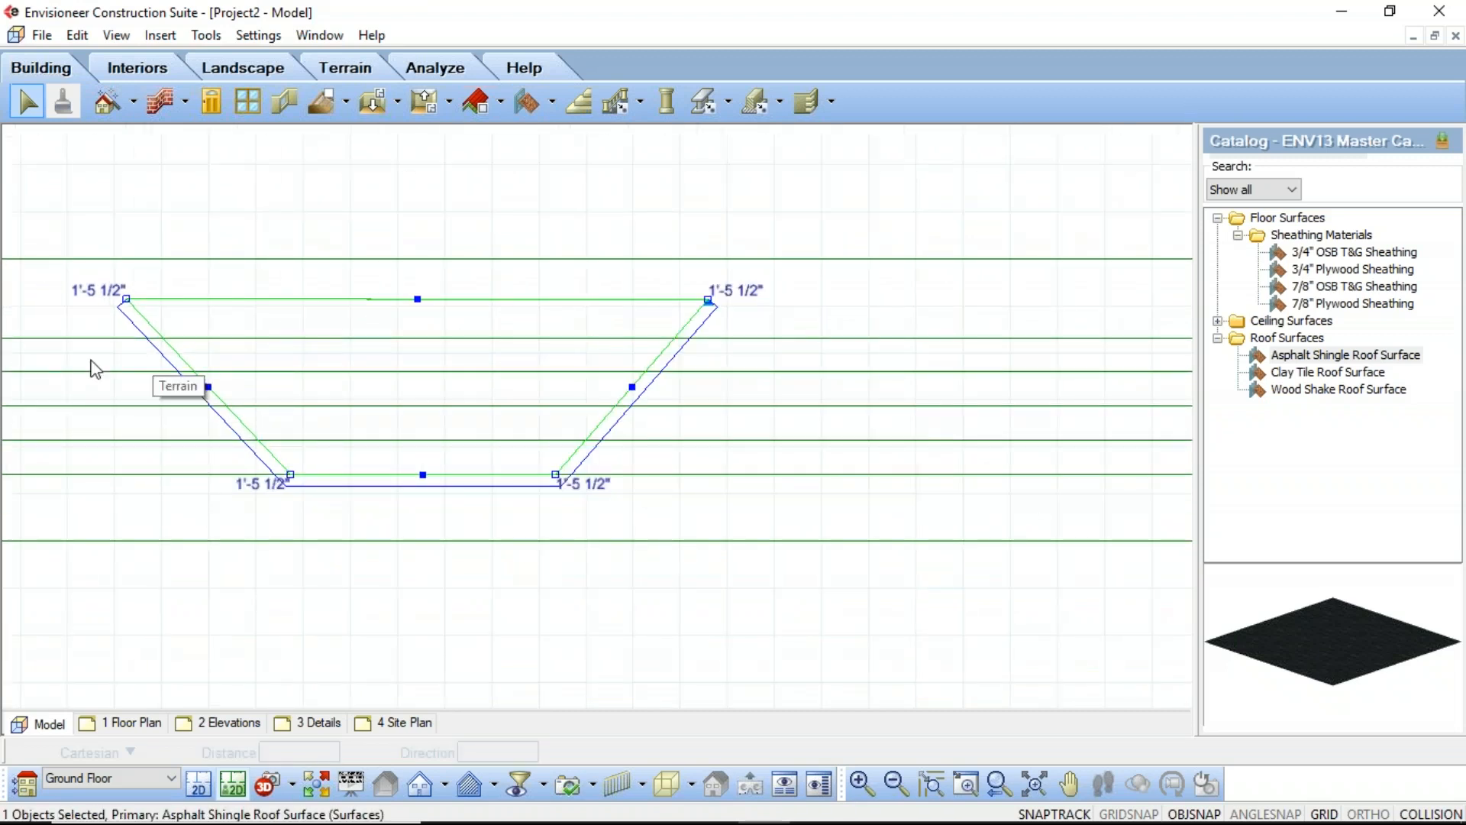
Raise the roof surface in the 3D perspective view by locking its slope value and defining its lower point as 6'
{"action": "left_click", "coordinate": [291, 784]}
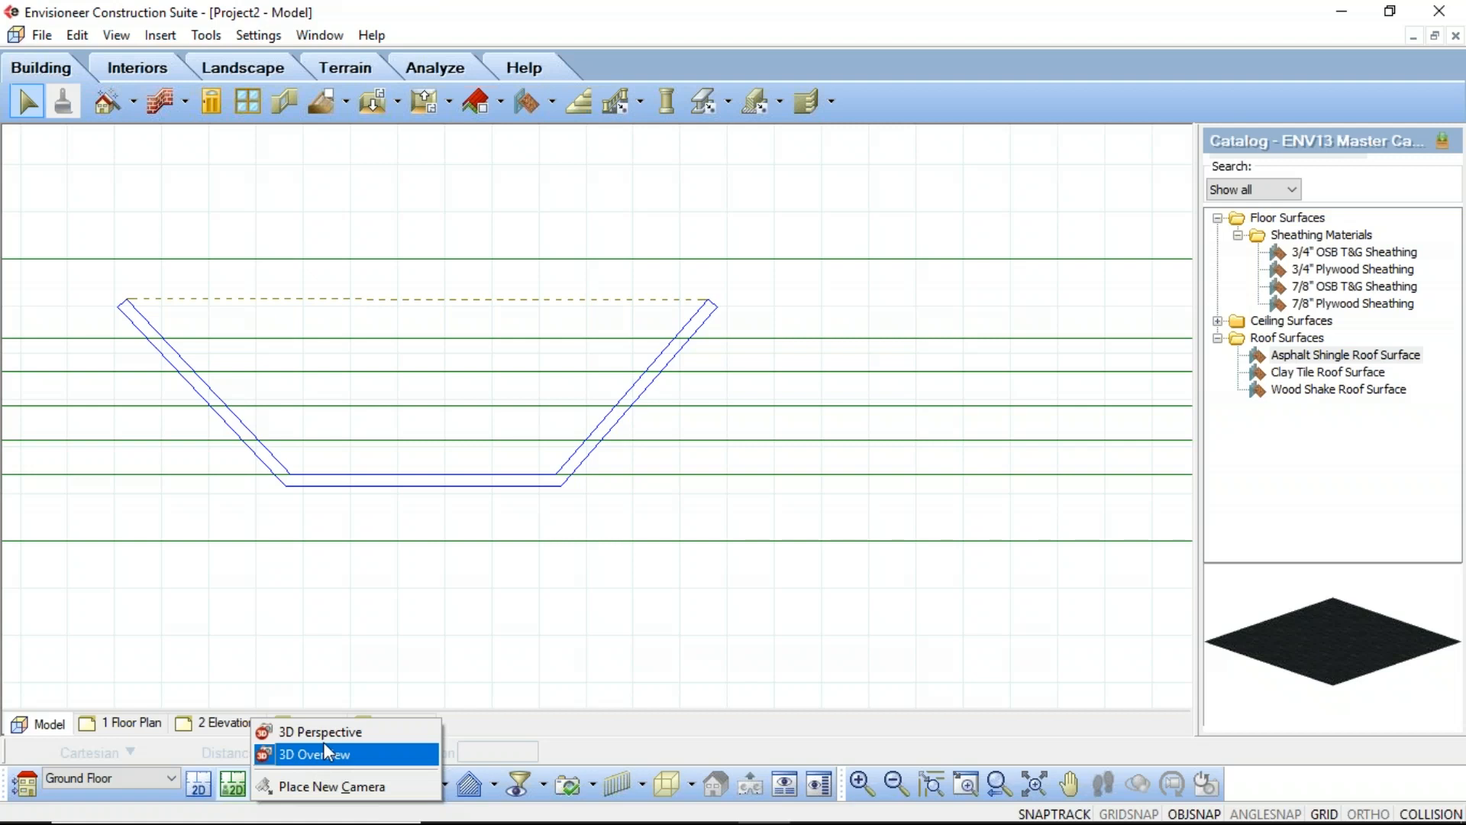
{"action": "left_click", "coordinate": [321, 731]}
{"action": "left_click", "coordinate": [526, 393]}
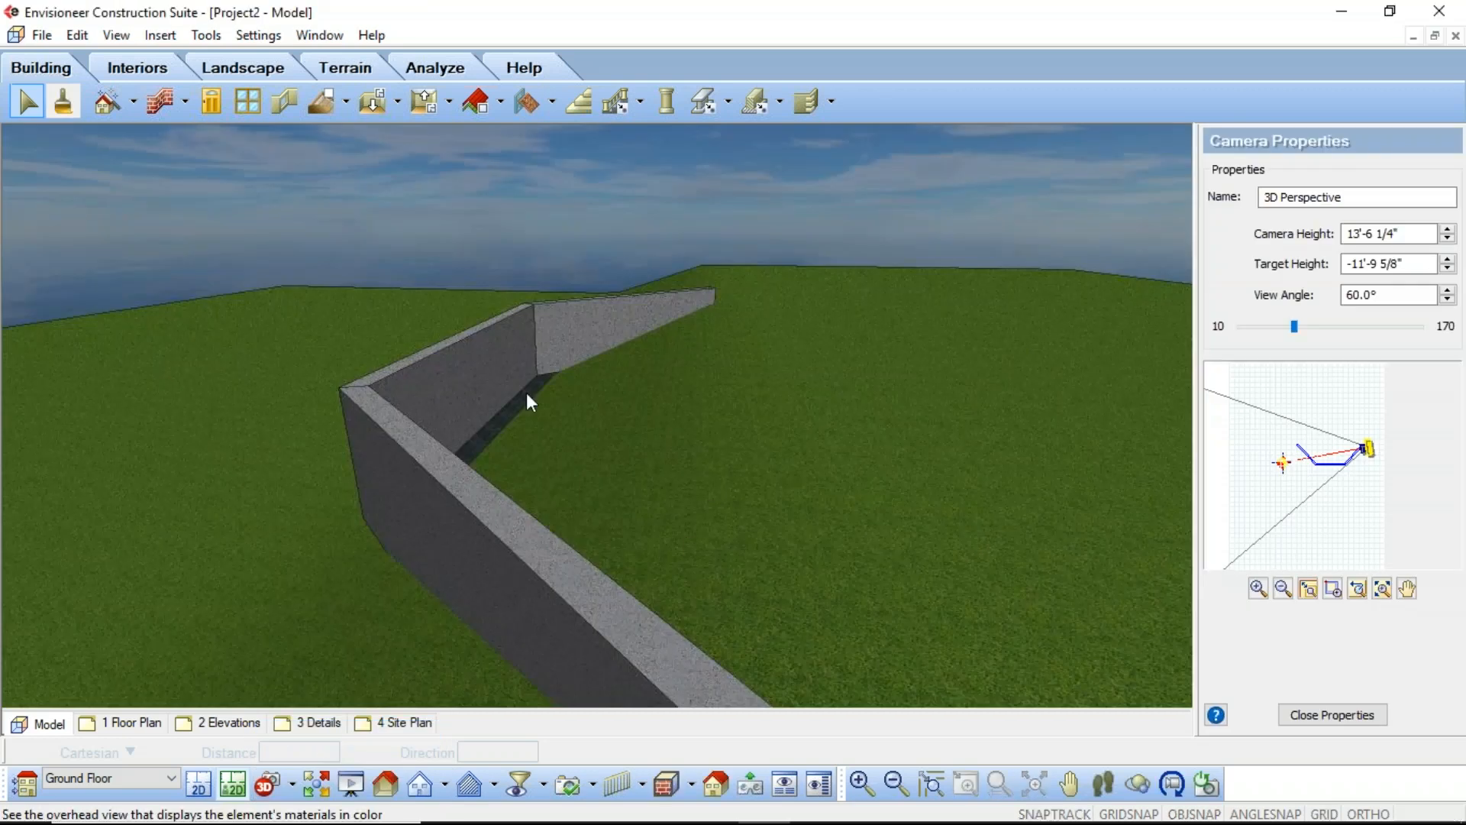
{"action": "right_click", "coordinate": [527, 393]}
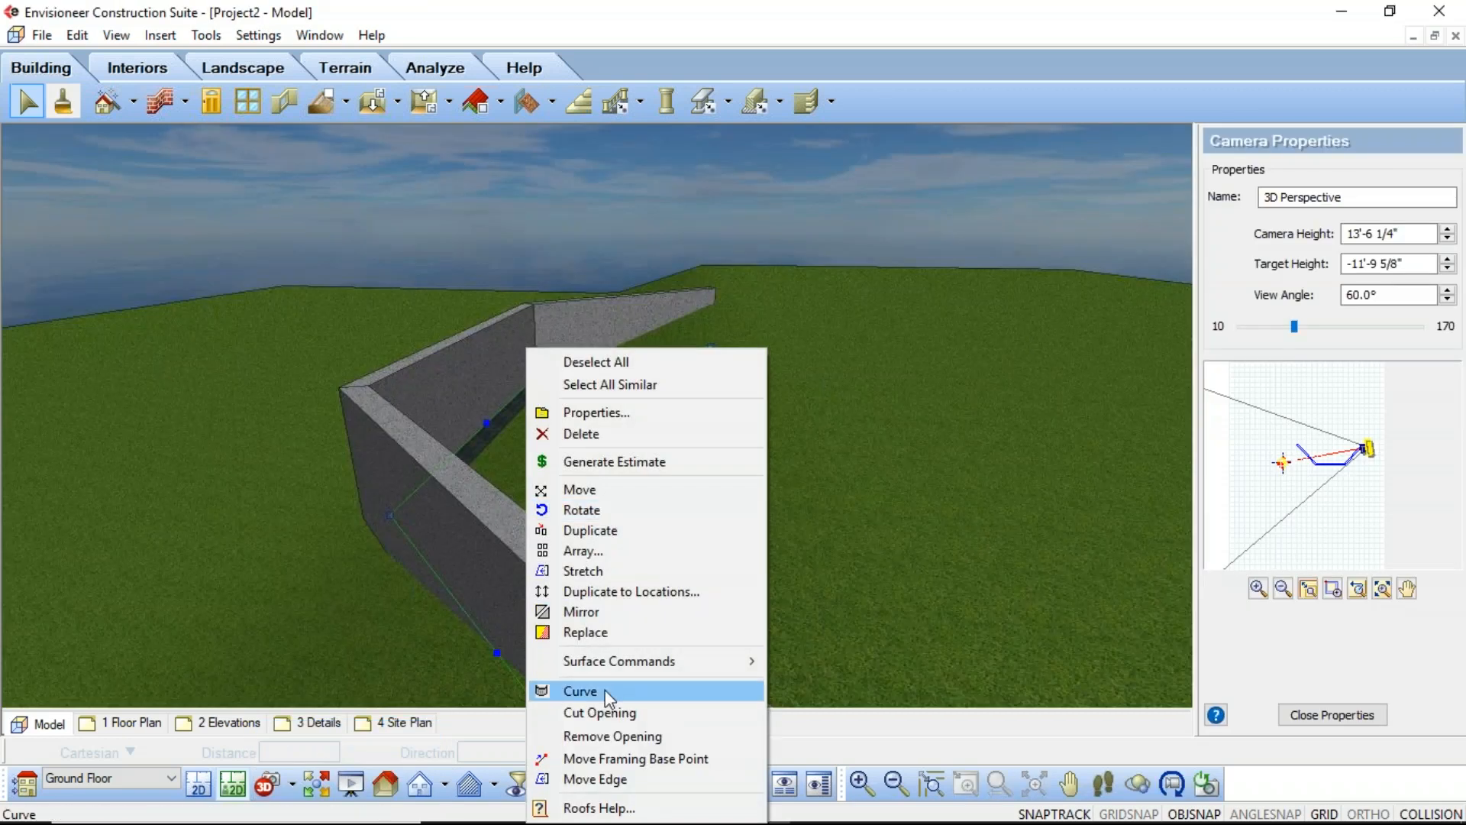
{"action": "mouse_move", "coordinate": [748, 662]}
{"action": "left_click", "coordinate": [841, 661]}
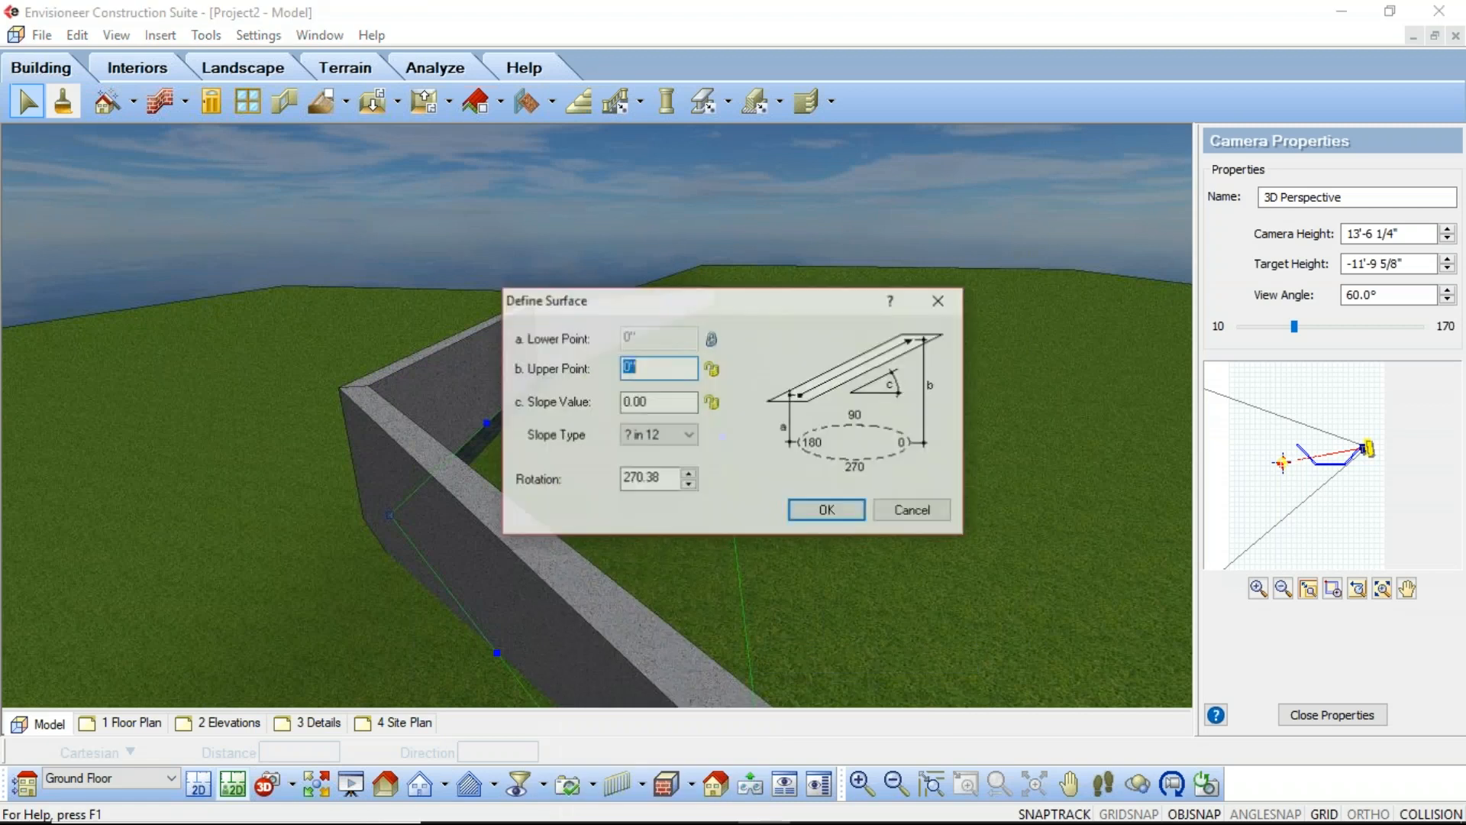
{"action": "left_click", "coordinate": [711, 402]}
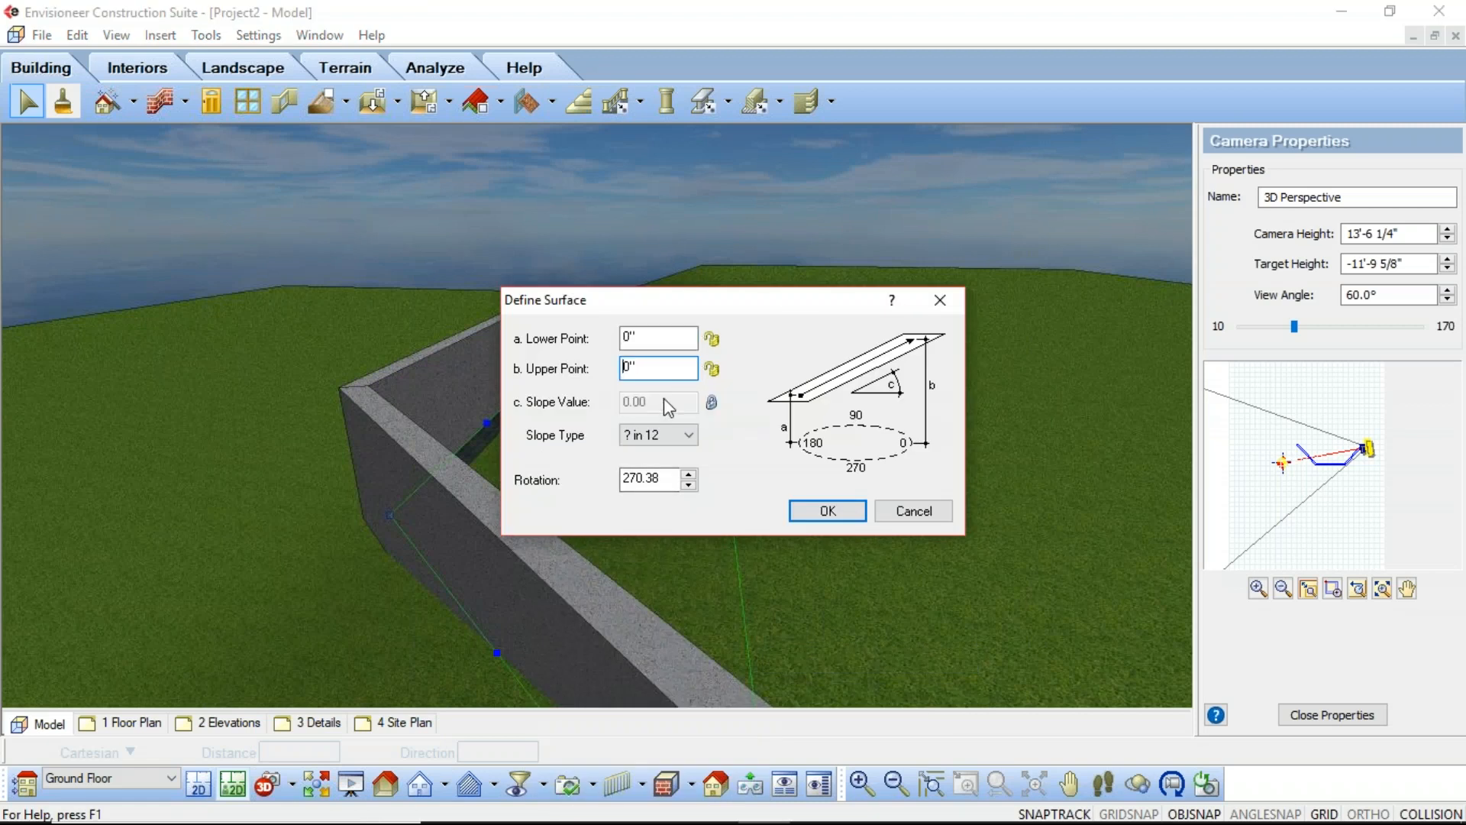
{"action": "double_click", "coordinate": [662, 337]}
{"action": "type", "text": "6'"}
{"action": "left_click", "coordinate": [638, 369]}
{"action": "left_click", "coordinate": [808, 517]}
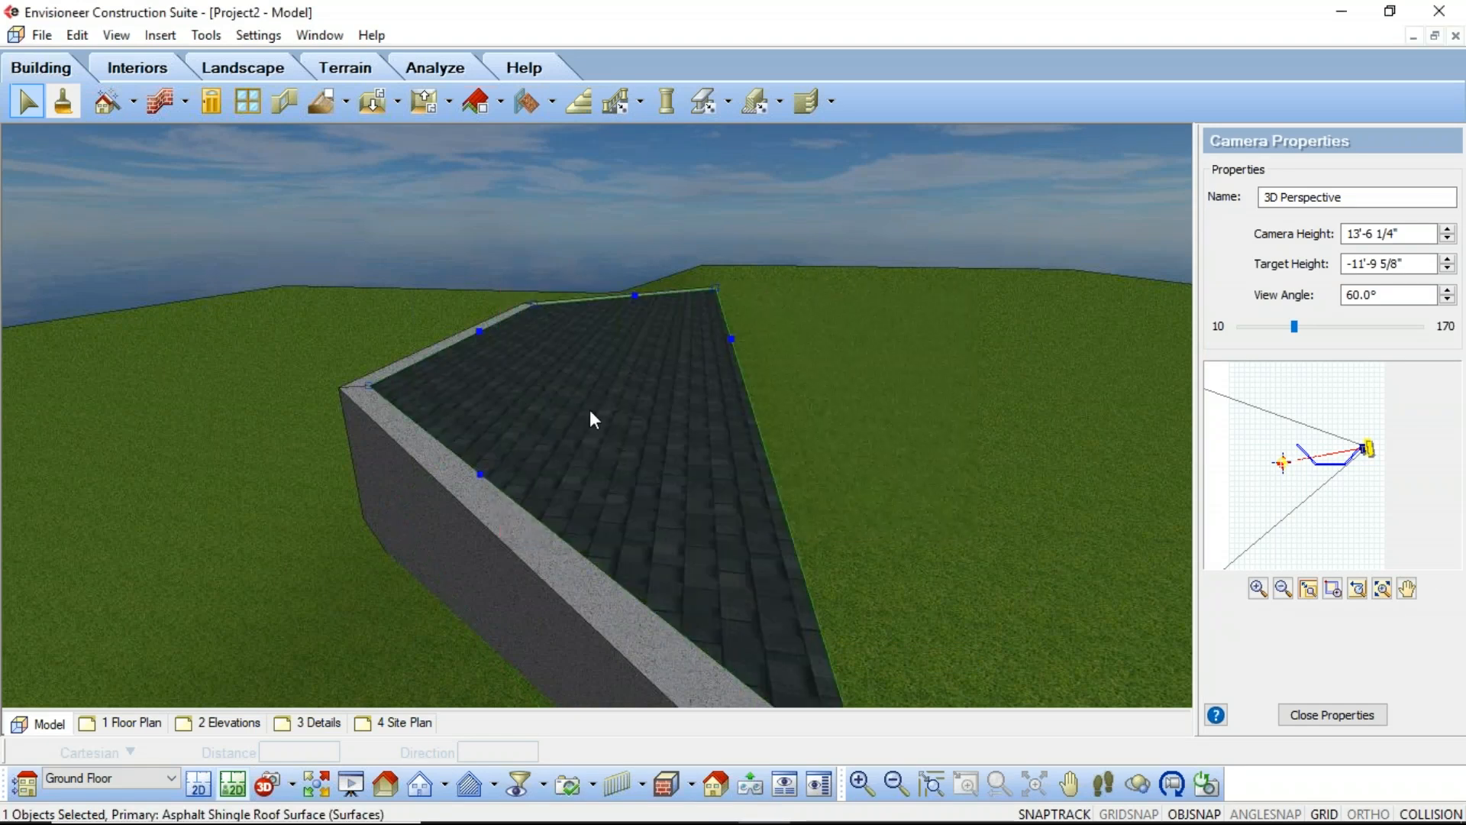
{"action": "right_click", "coordinate": [588, 391]}
{"action": "left_click", "coordinate": [640, 489]}
{"action": "left_click", "coordinate": [69, 105]}
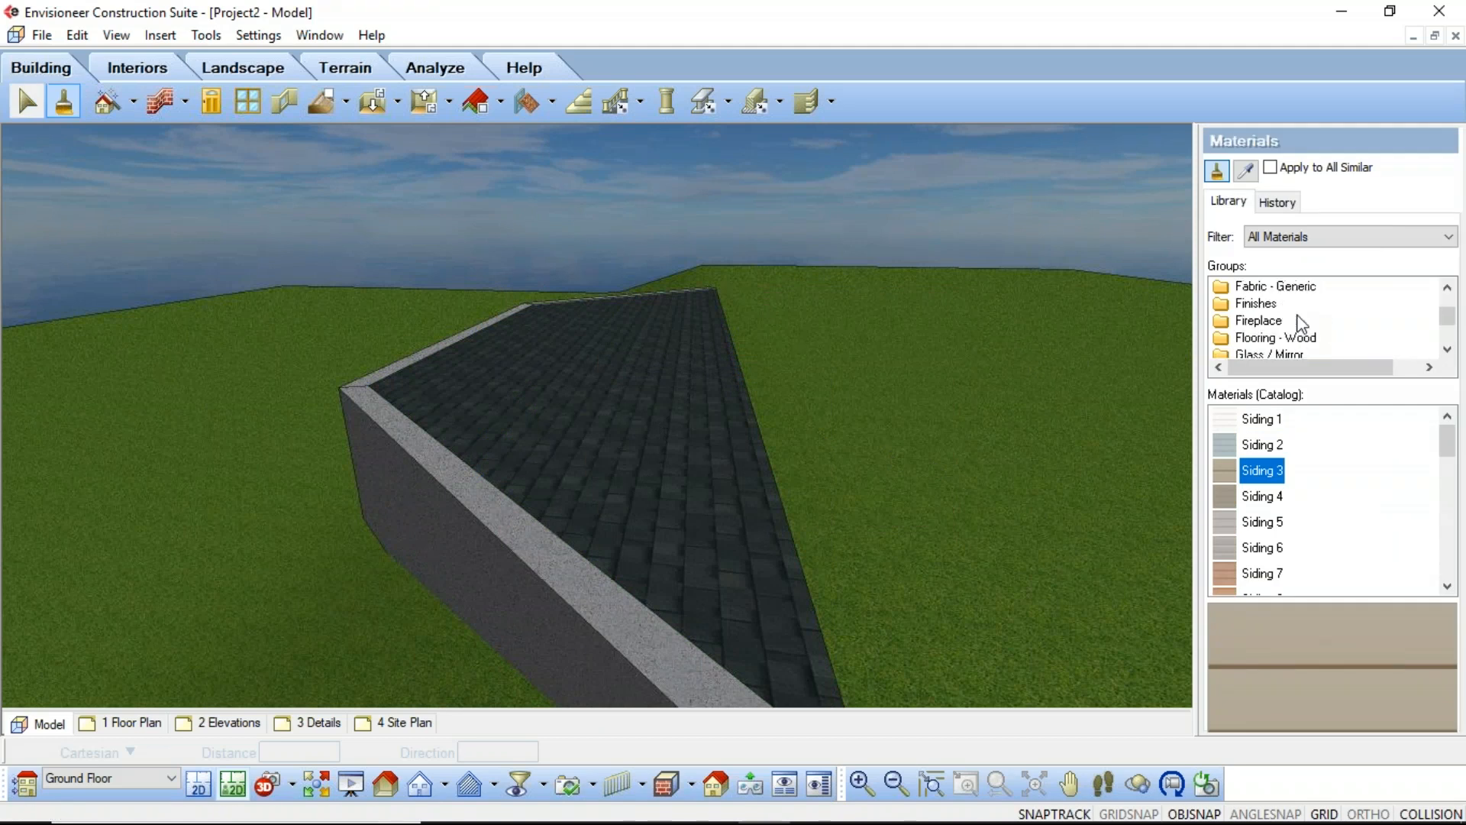
{"action": "scroll", "coordinate": [1300, 322], "scroll_direction": "down", "scroll_amount": 3}
{"action": "left_click", "coordinate": [1337, 330]}
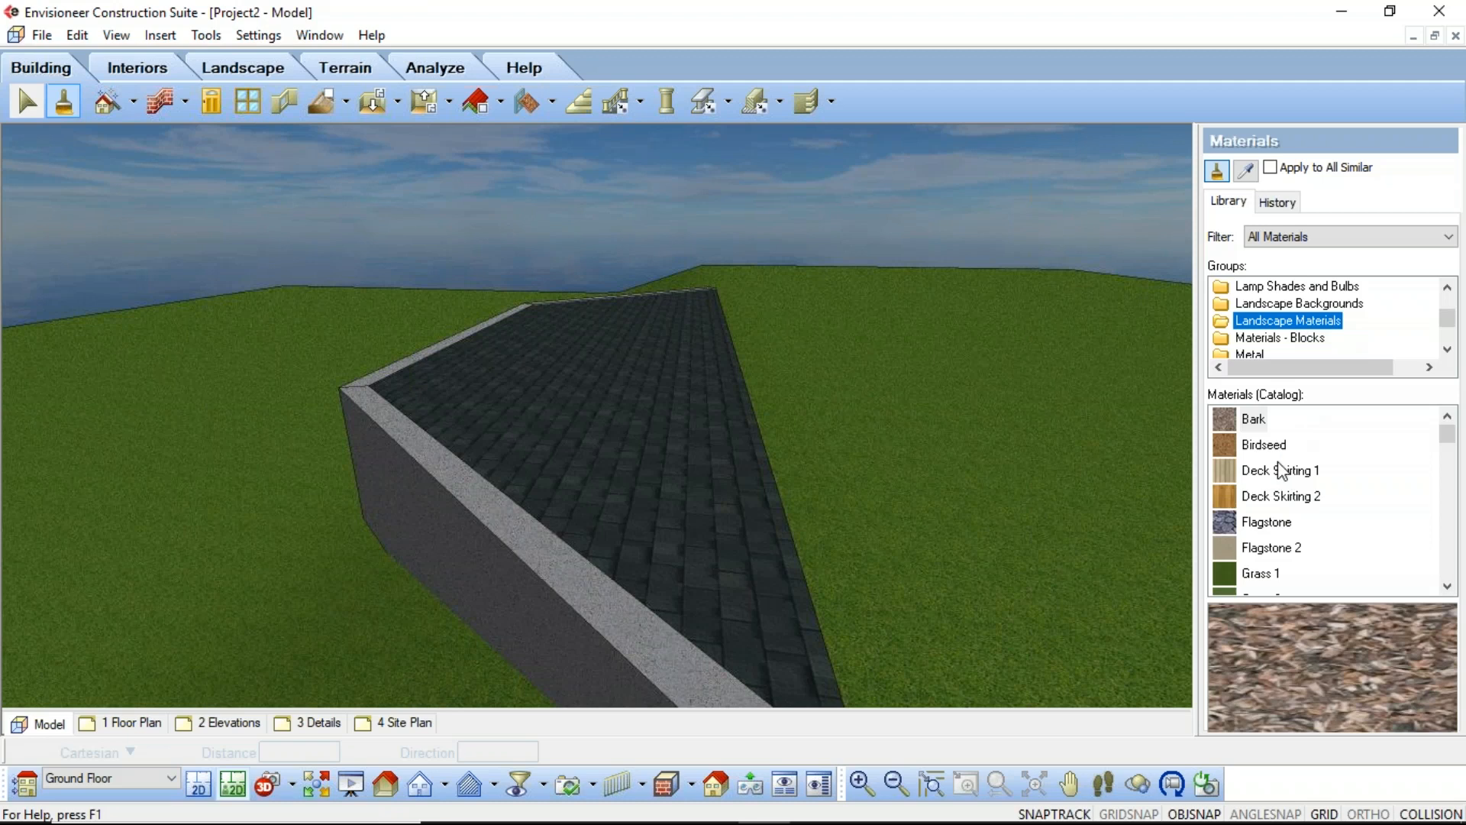
{"action": "scroll", "coordinate": [1275, 541], "scroll_direction": "down", "scroll_amount": 1}
{"action": "left_click", "coordinate": [1273, 500]}
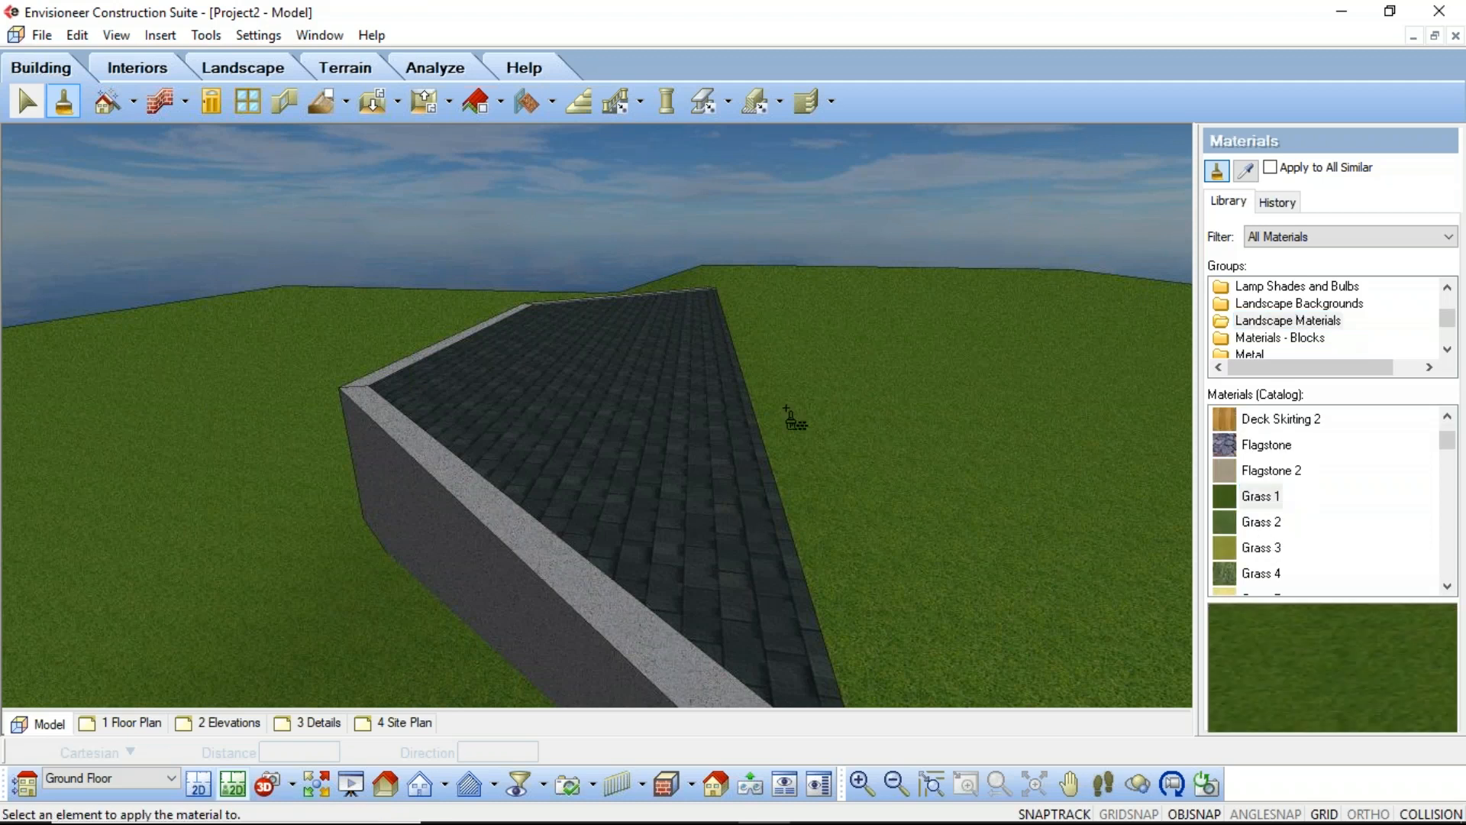
{"action": "right_click", "coordinate": [569, 364]}
{"action": "left_click", "coordinate": [603, 375]}
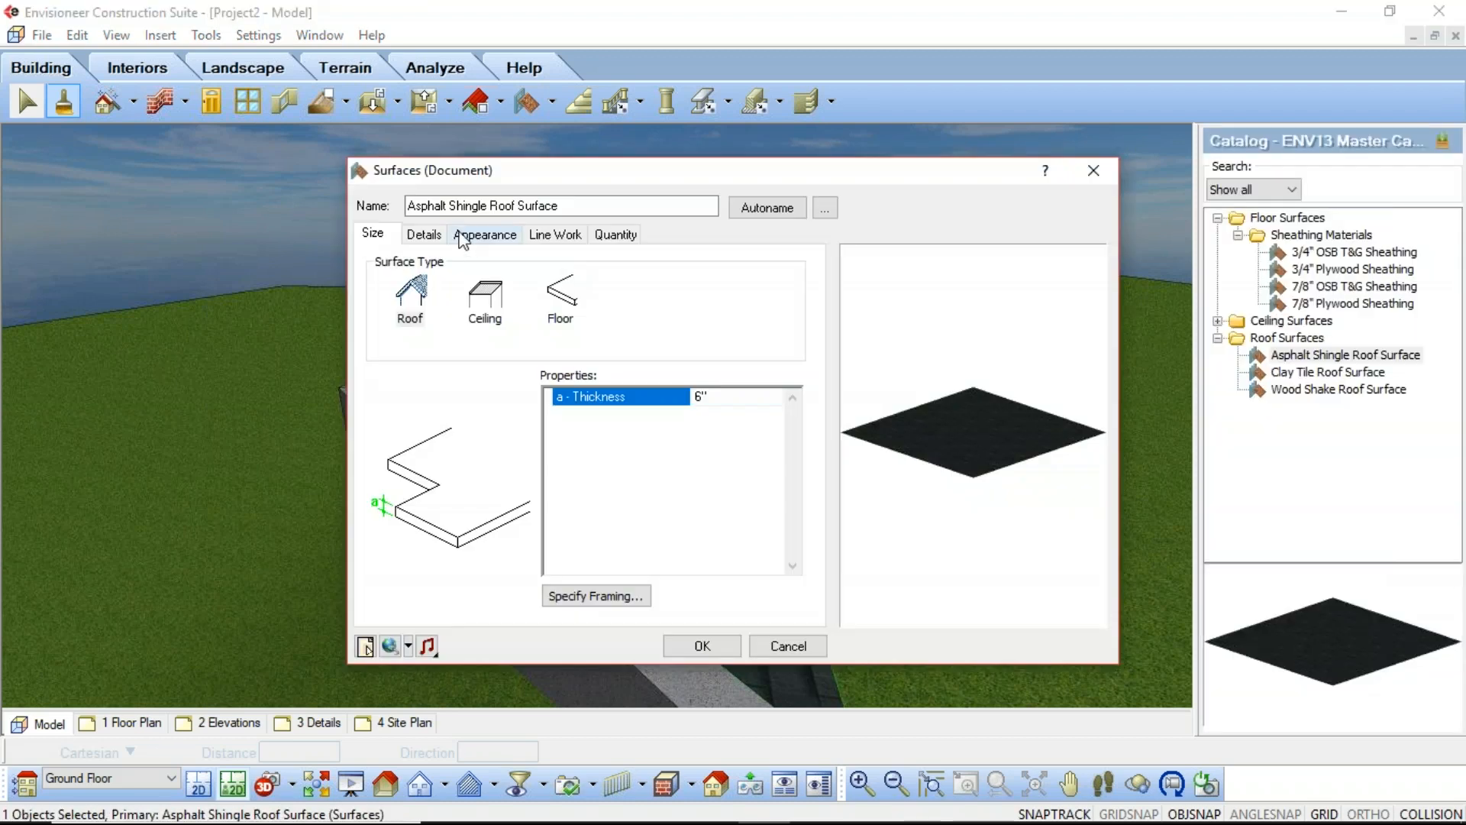
Assign the Grass 1 landscape material to the roof surface's Surface, Reverse Side, Edge/Fascia, Opening and Soffit components
{"action": "left_click", "coordinate": [478, 233]}
{"action": "left_click", "coordinate": [409, 287]}
{"action": "left_click", "coordinate": [389, 358], "text": "shift"}
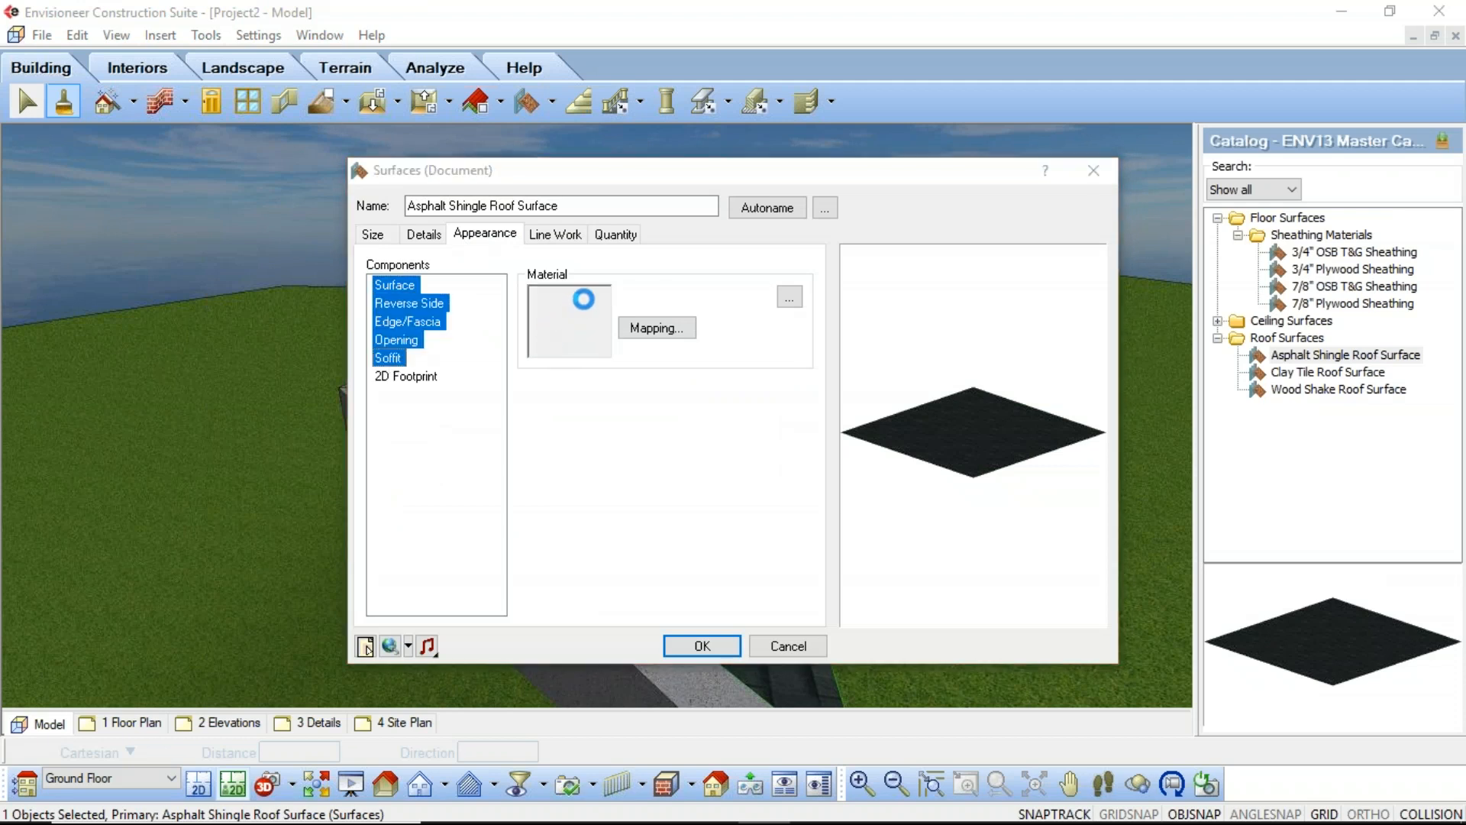
{"action": "scroll", "coordinate": [663, 283], "scroll_direction": "down", "scroll_amount": 6}
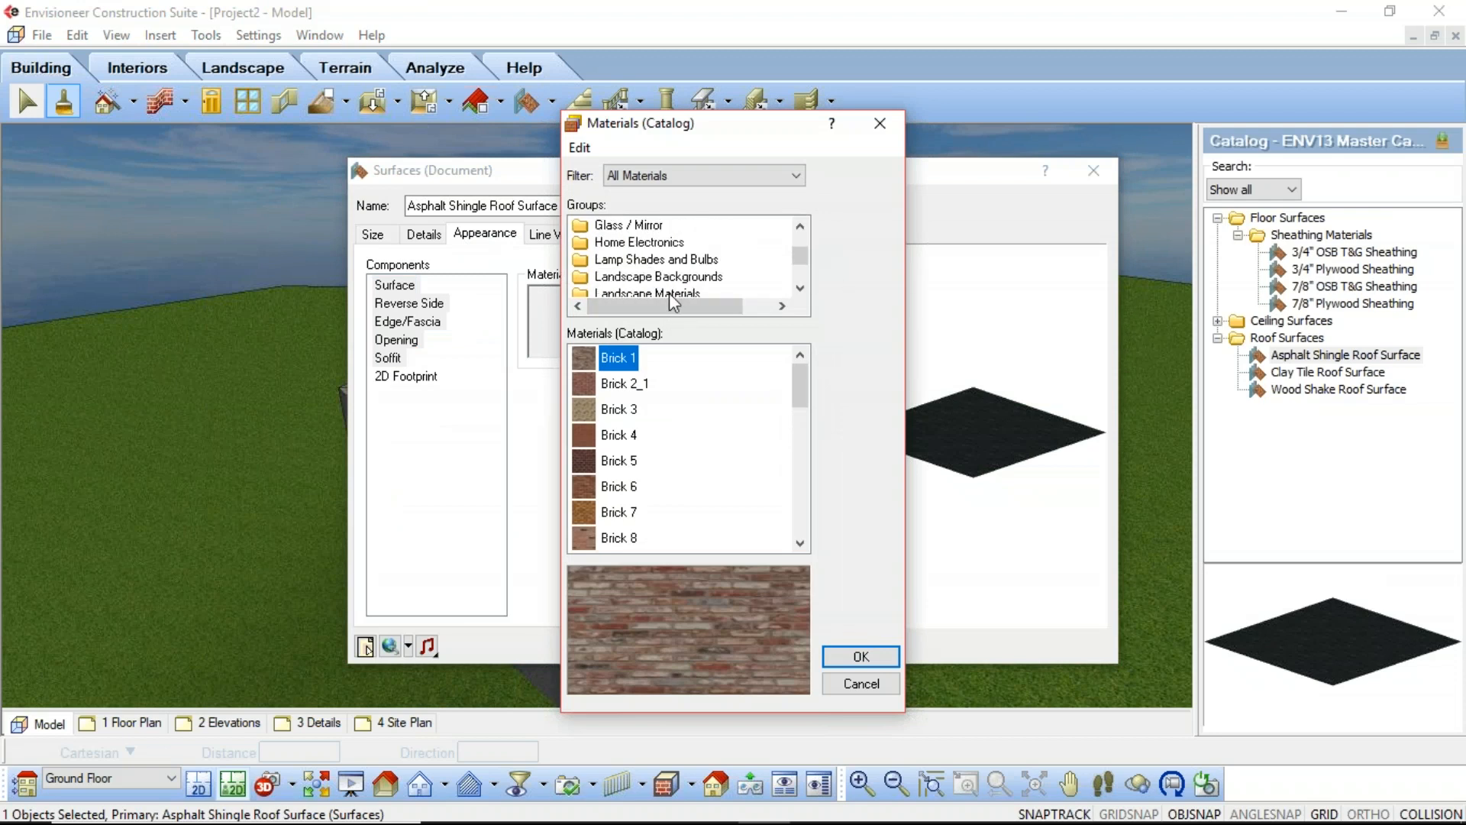
{"action": "left_click", "coordinate": [669, 291]}
{"action": "scroll", "coordinate": [631, 456], "scroll_direction": "down", "scroll_amount": 1}
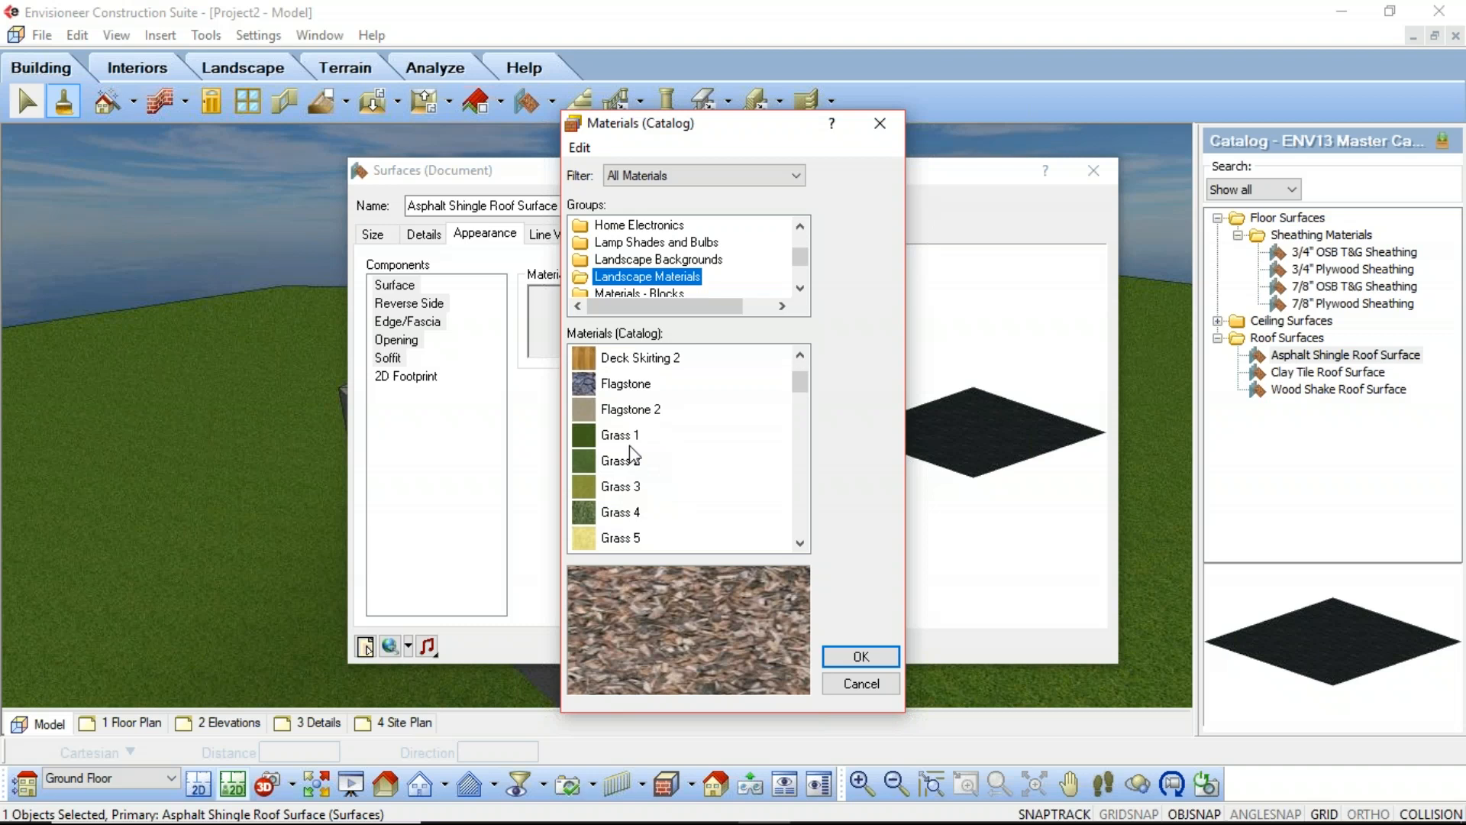
{"action": "left_click", "coordinate": [620, 435]}
{"action": "left_click", "coordinate": [861, 657]}
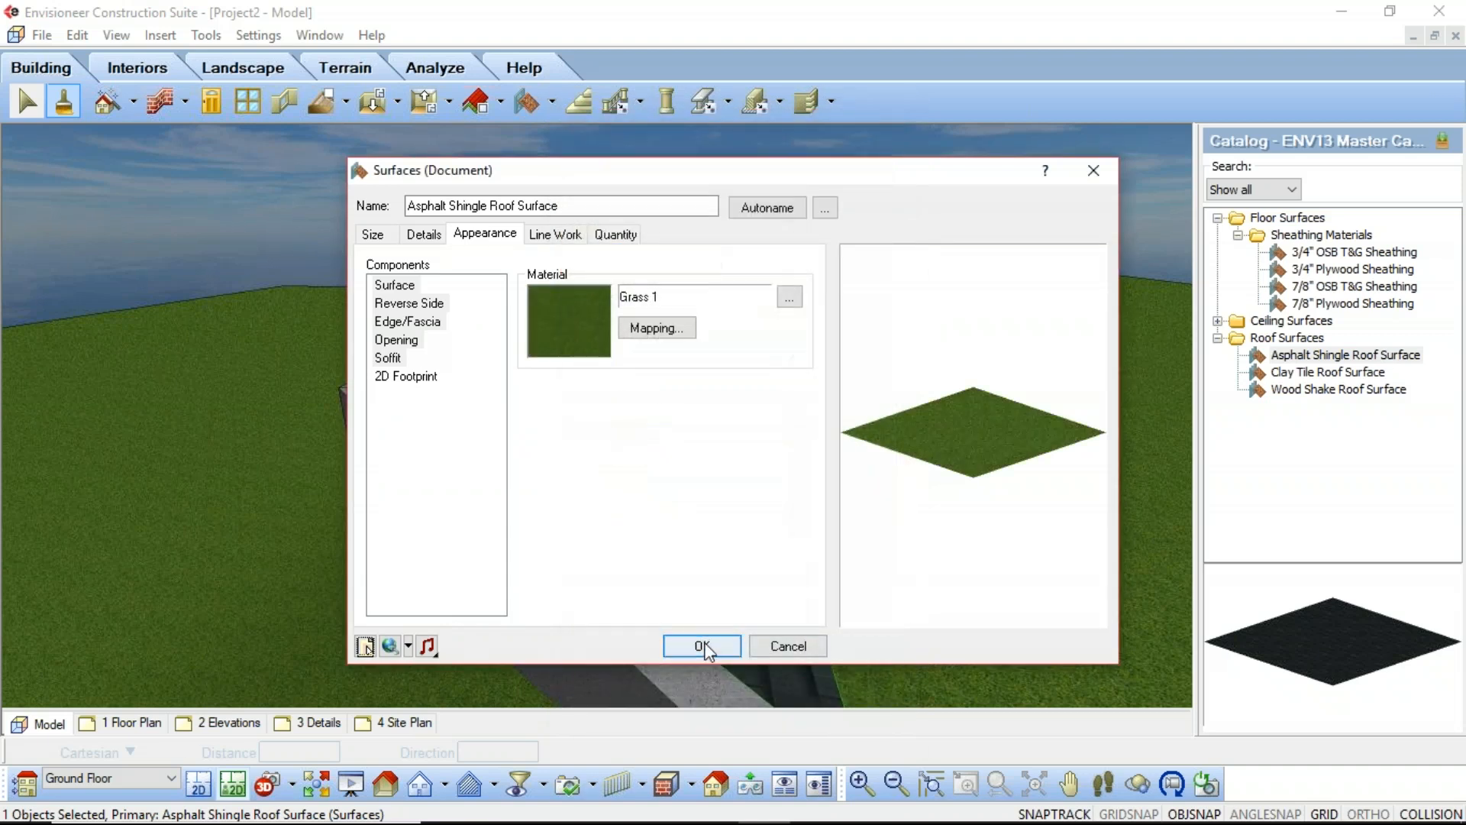
{"action": "left_click", "coordinate": [702, 646]}
Lower the grass surface below the retaining wall tops by locking its slope value and setting its upper point to 5'
{"action": "left_click", "coordinate": [1103, 784]}
{"action": "left_click_drag", "start_coordinate": [764, 489], "coordinate": [713, 264]}
{"action": "right_click", "coordinate": [713, 264]}
{"action": "left_click", "coordinate": [760, 272]}
{"action": "right_click", "coordinate": [584, 389]}
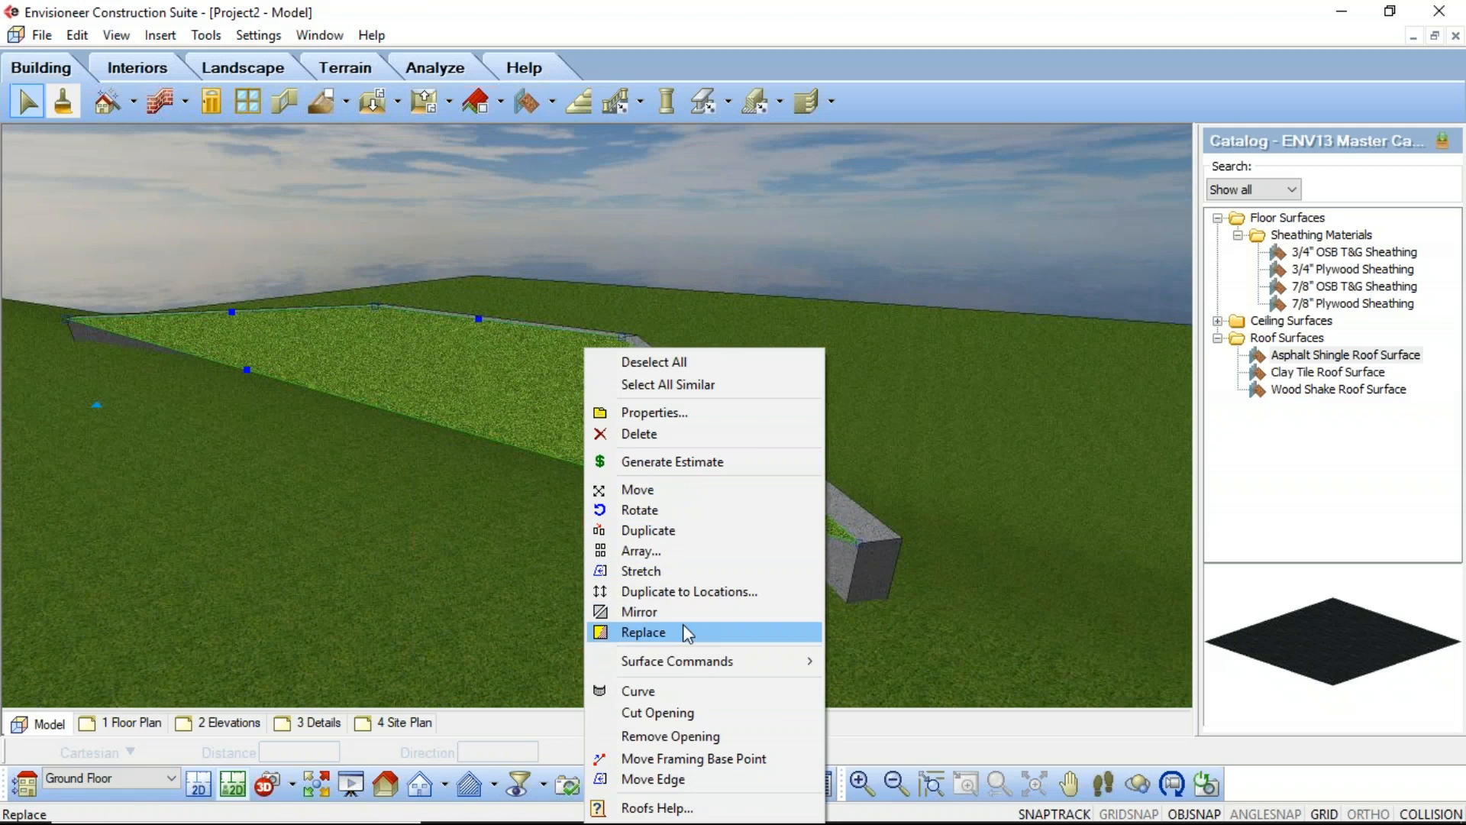
{"action": "mouse_move", "coordinate": [702, 660]}
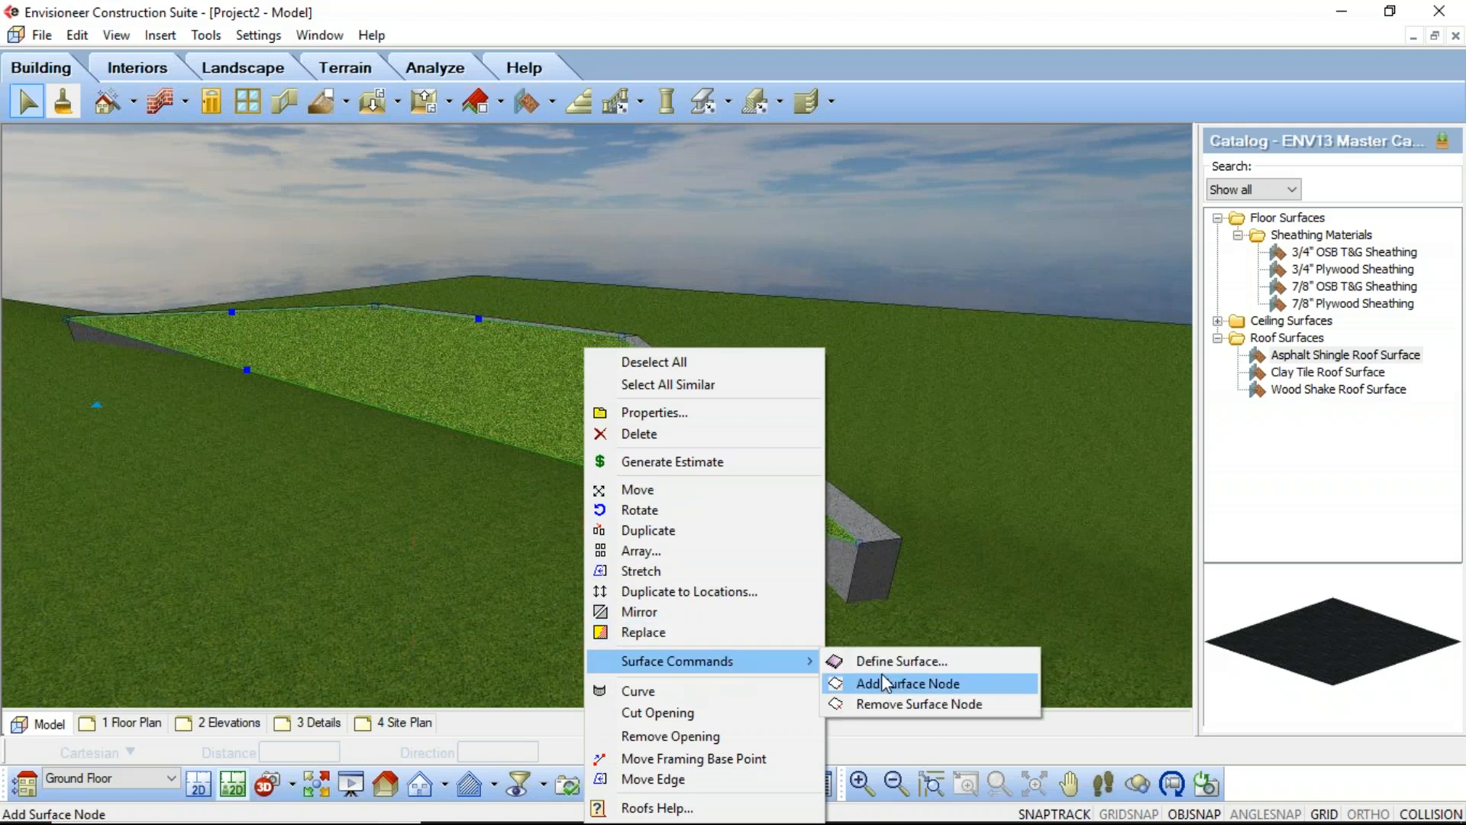
{"action": "left_click", "coordinate": [901, 660]}
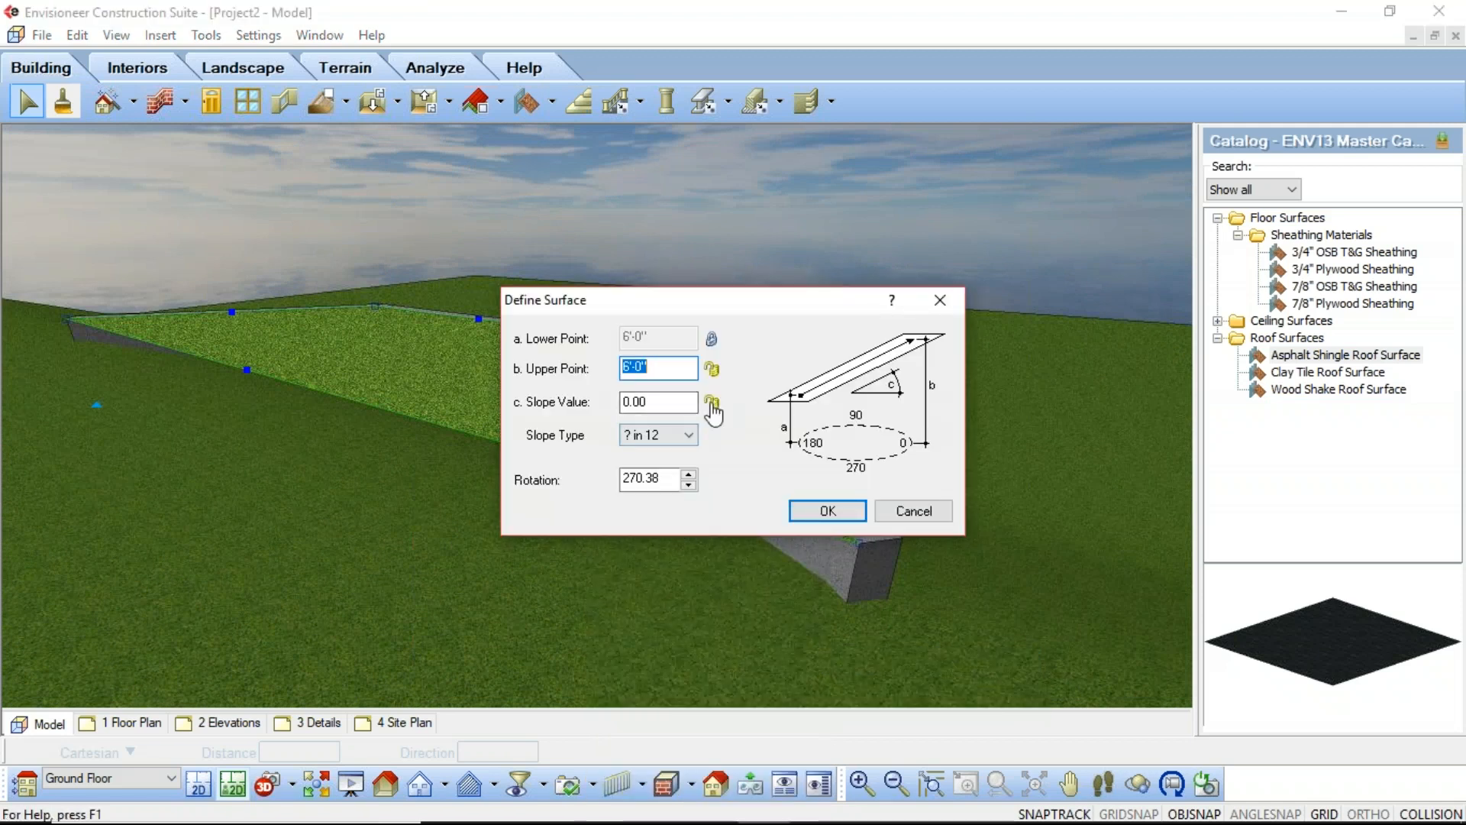
{"action": "left_click", "coordinate": [671, 370]}
{"action": "type", "text": "5"}
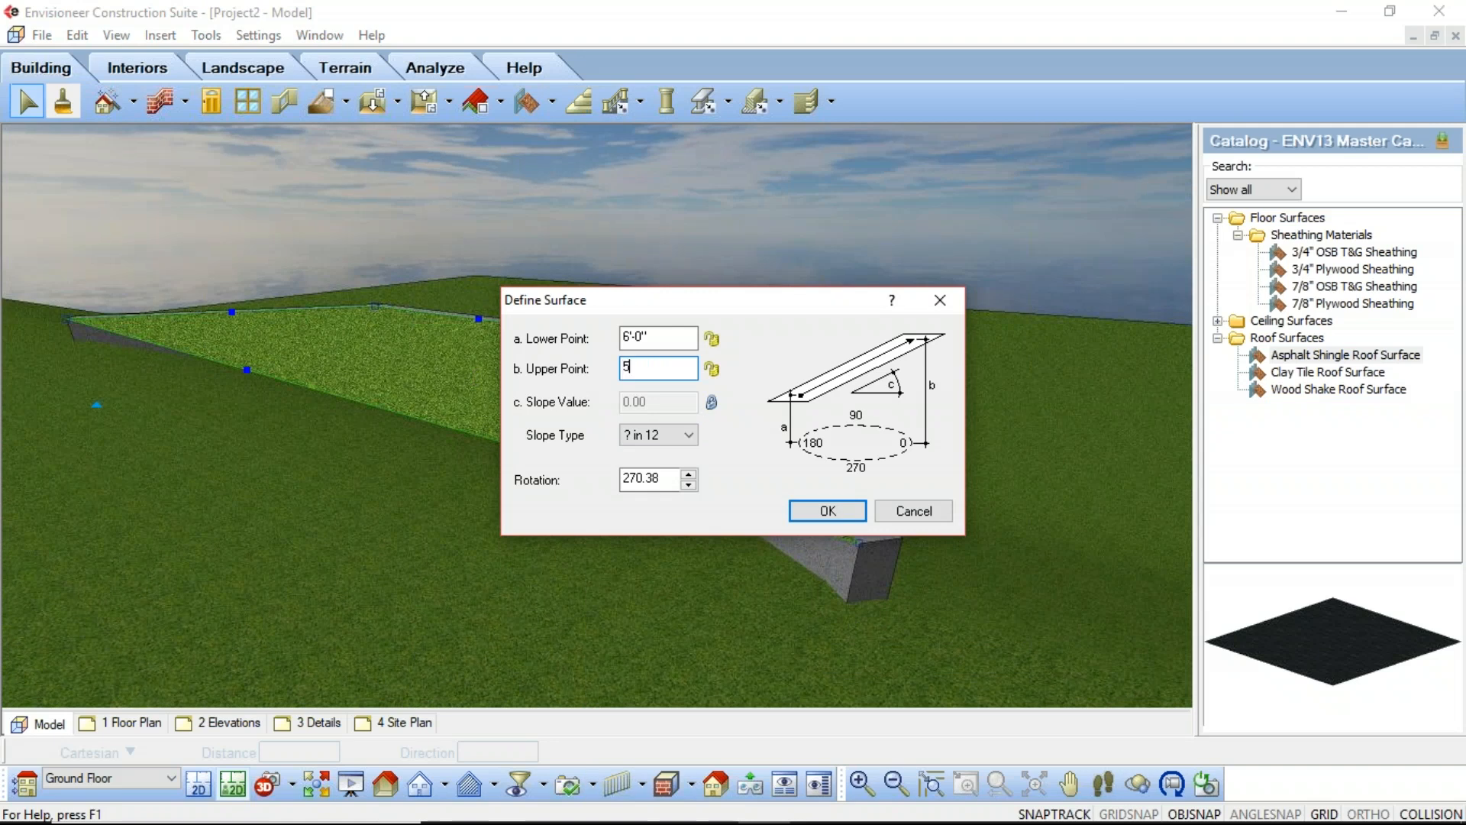
{"action": "left_click", "coordinate": [665, 336]}
{"action": "left_click", "coordinate": [827, 510]}
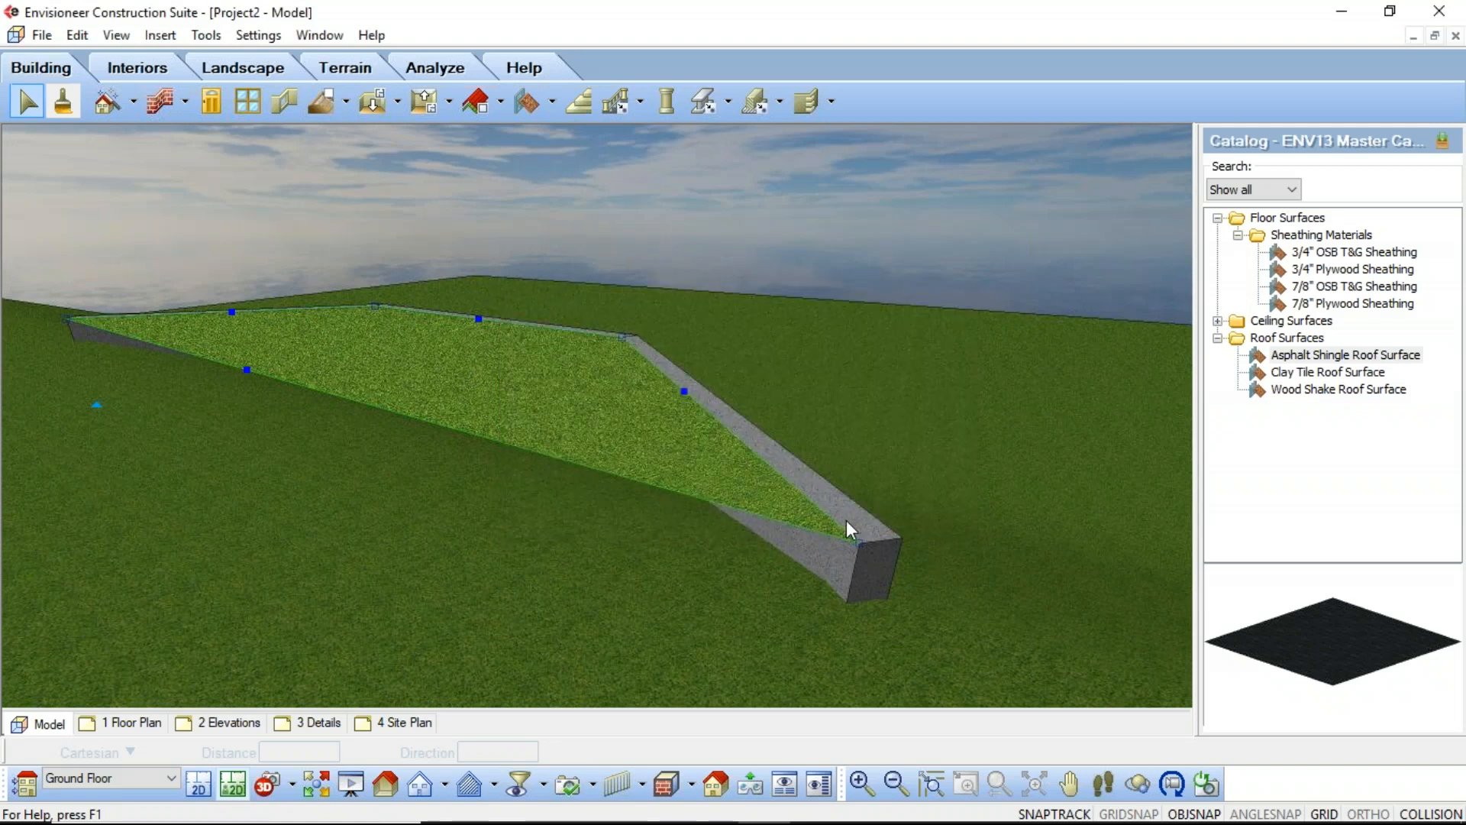
Lower the grass surface further inside the retaining walls by locking its slope value and setting its upper point to 4'
{"action": "right_click", "coordinate": [588, 463]}
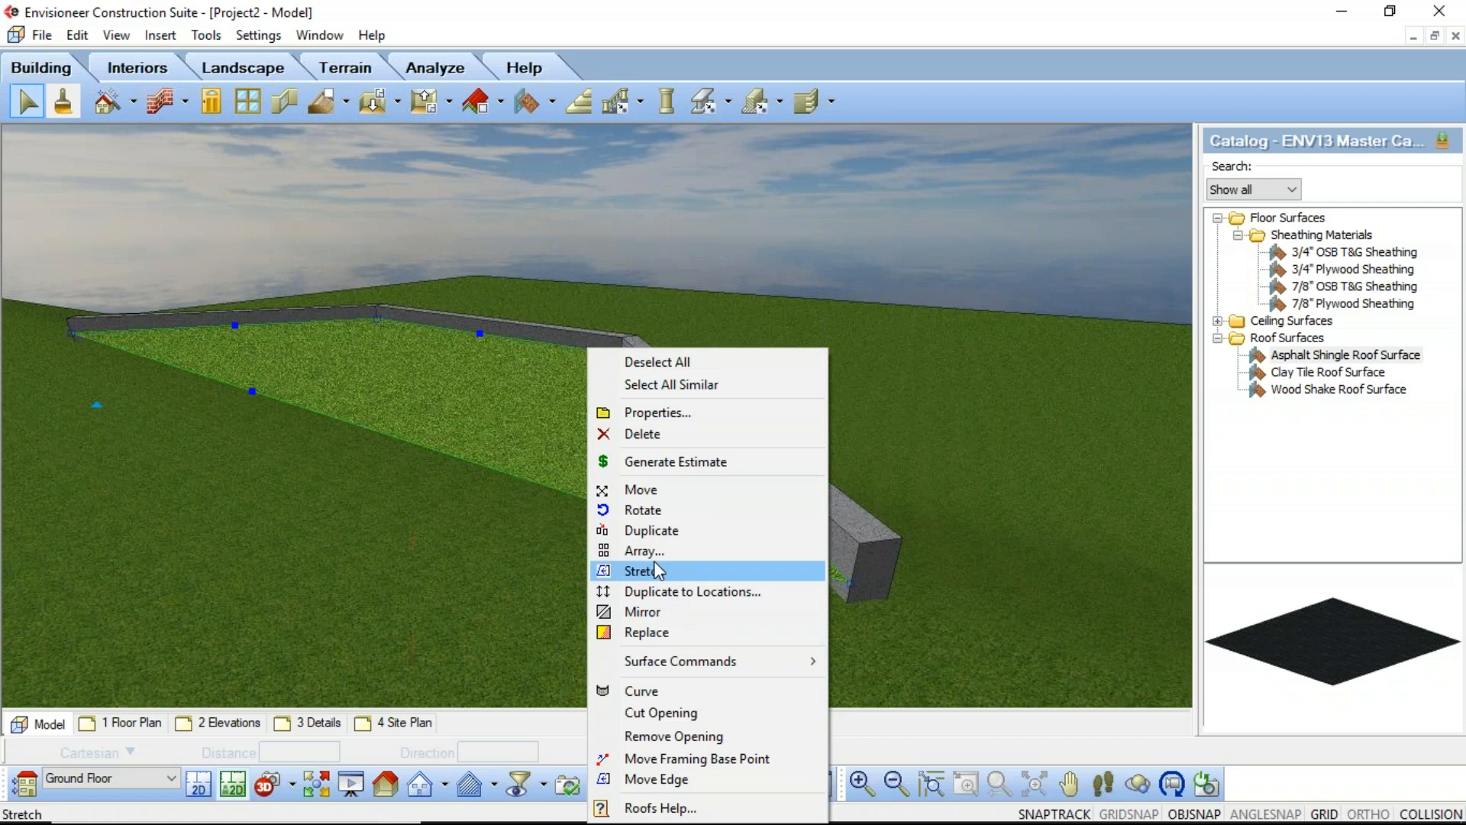
{"action": "mouse_move", "coordinate": [764, 661]}
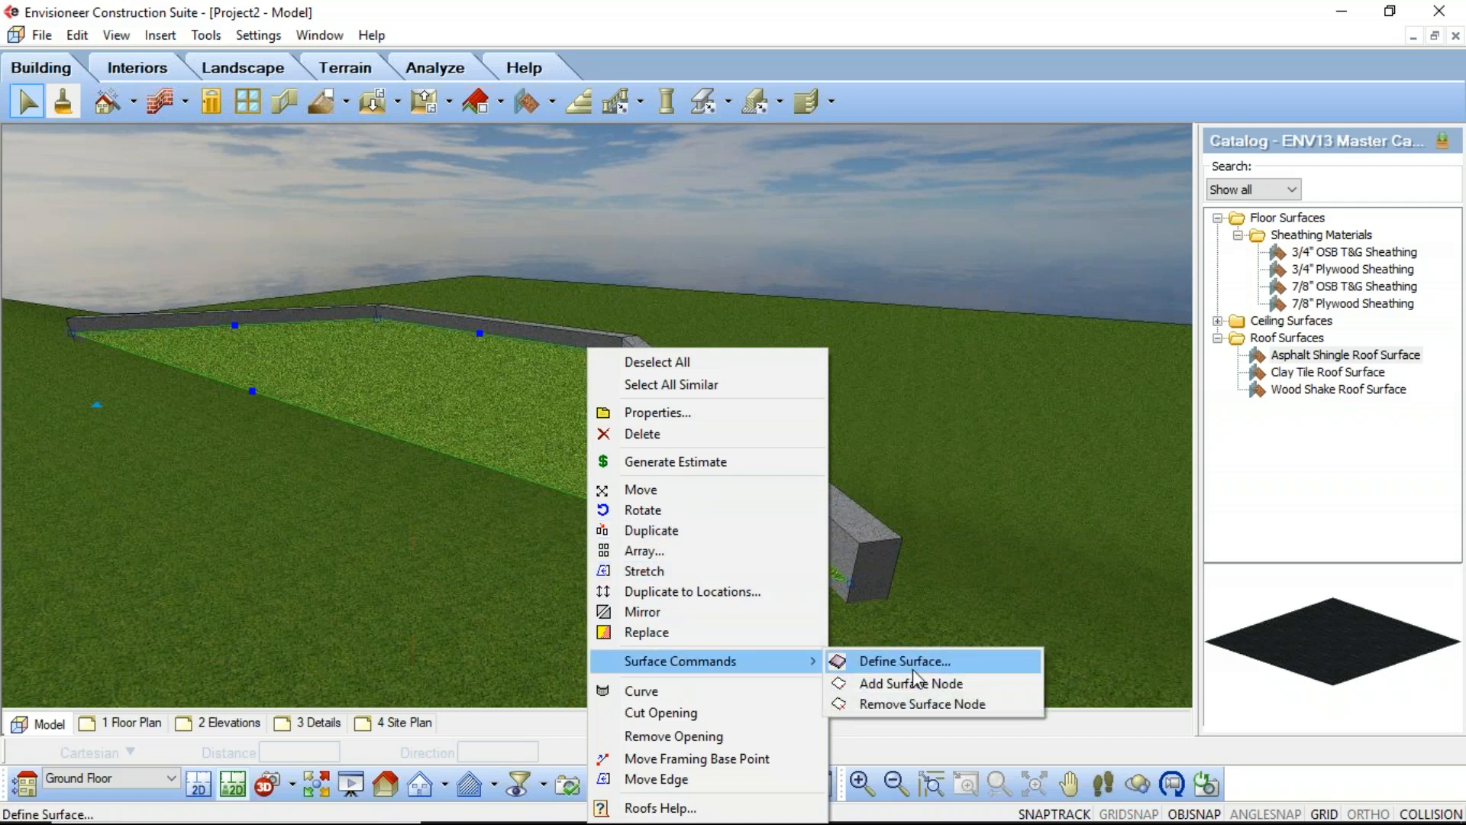
{"action": "left_click", "coordinate": [917, 658]}
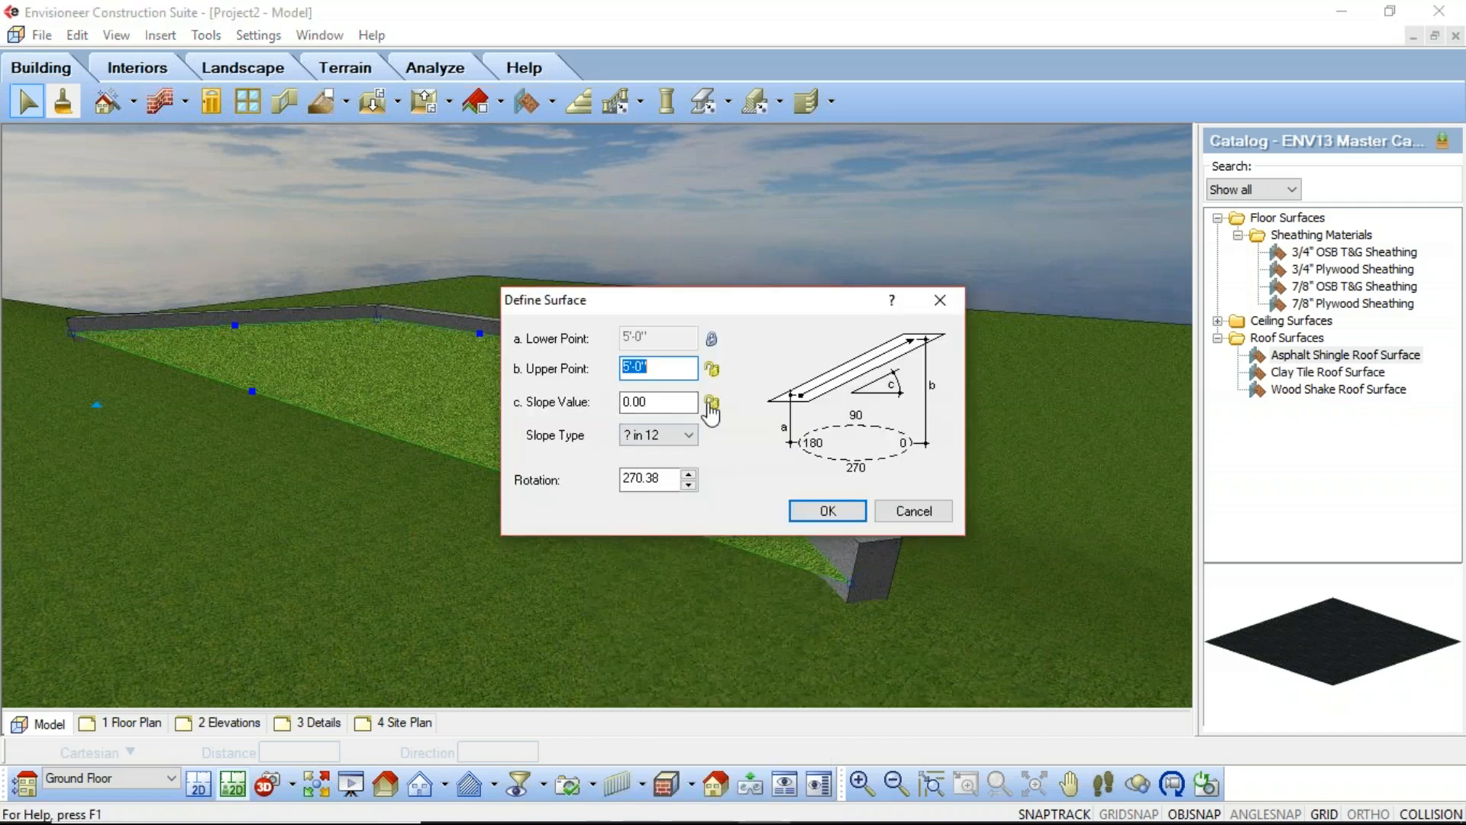
{"action": "left_click", "coordinate": [709, 404]}
{"action": "type", "text": "4"}
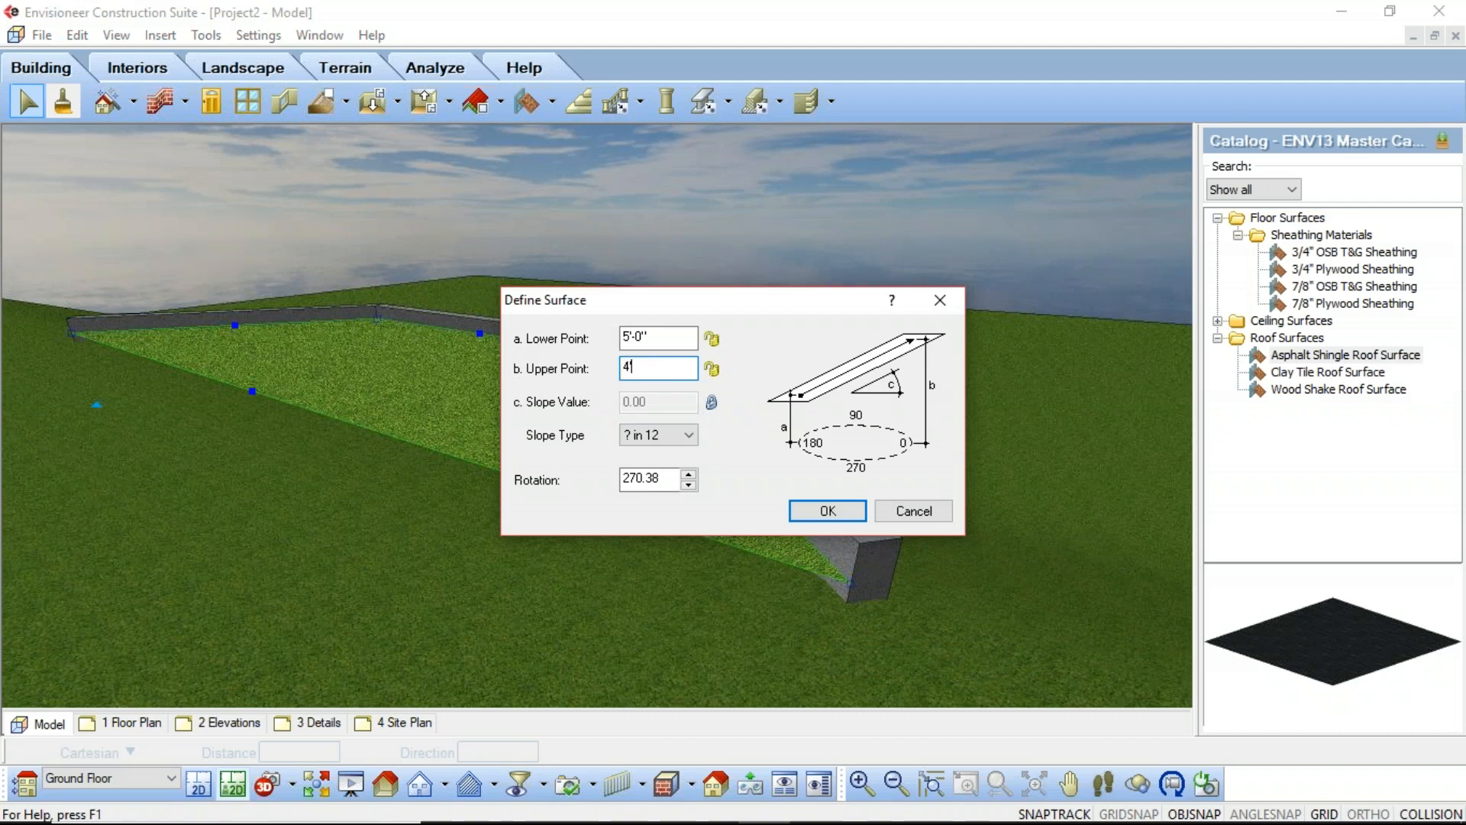
{"action": "left_click", "coordinate": [845, 511]}
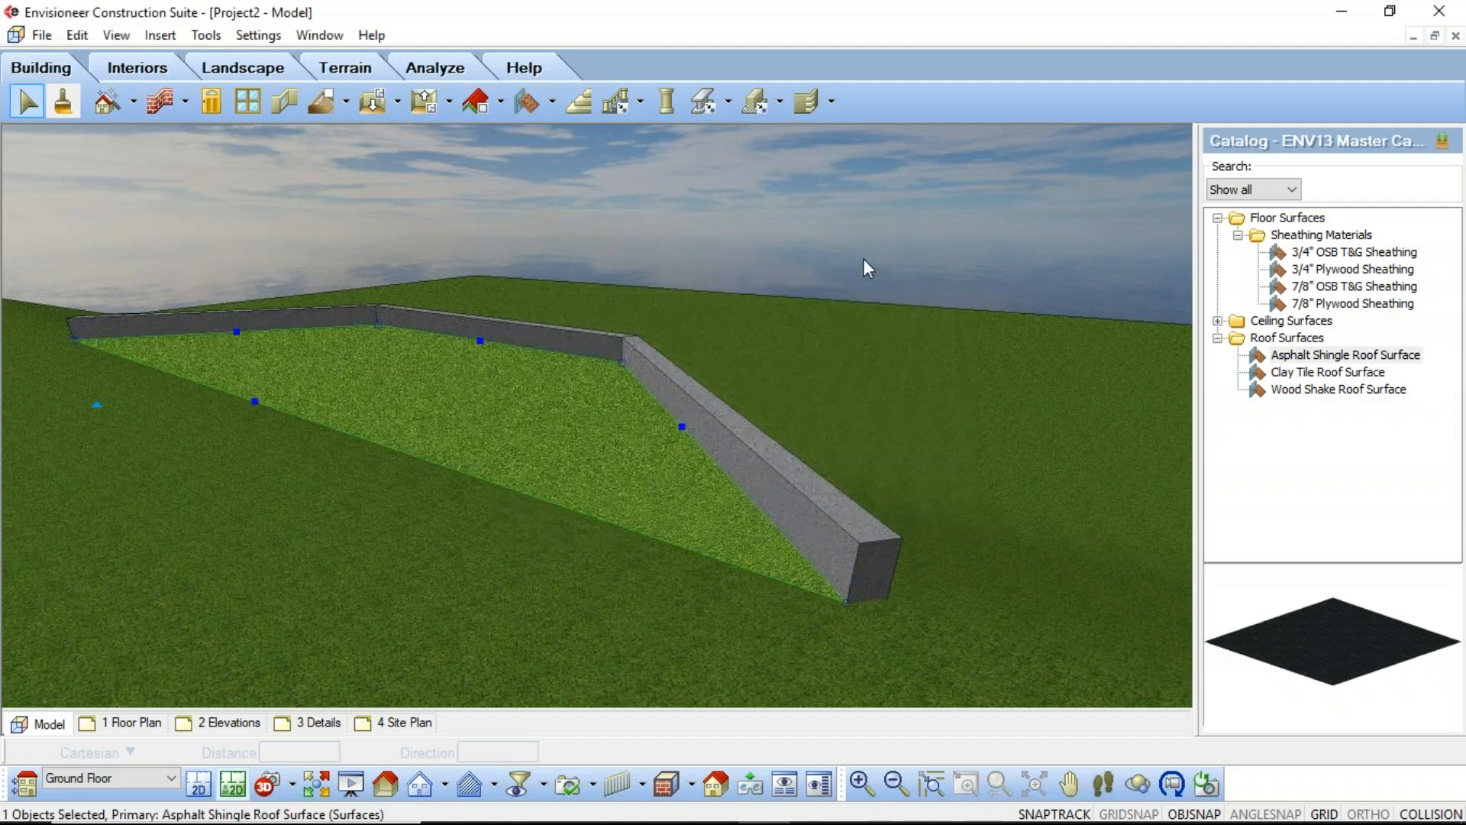
Orbit to the outer side of the retaining walls, render the 3D Perspective in 3D RealView at 800 x 600, and close it without saving
{"action": "left_click", "coordinate": [1100, 785]}
{"action": "left_click_drag", "start_coordinate": [596, 458], "coordinate": [887, 259]}
{"action": "right_click", "coordinate": [887, 259]}
{"action": "left_click", "coordinate": [890, 255]}
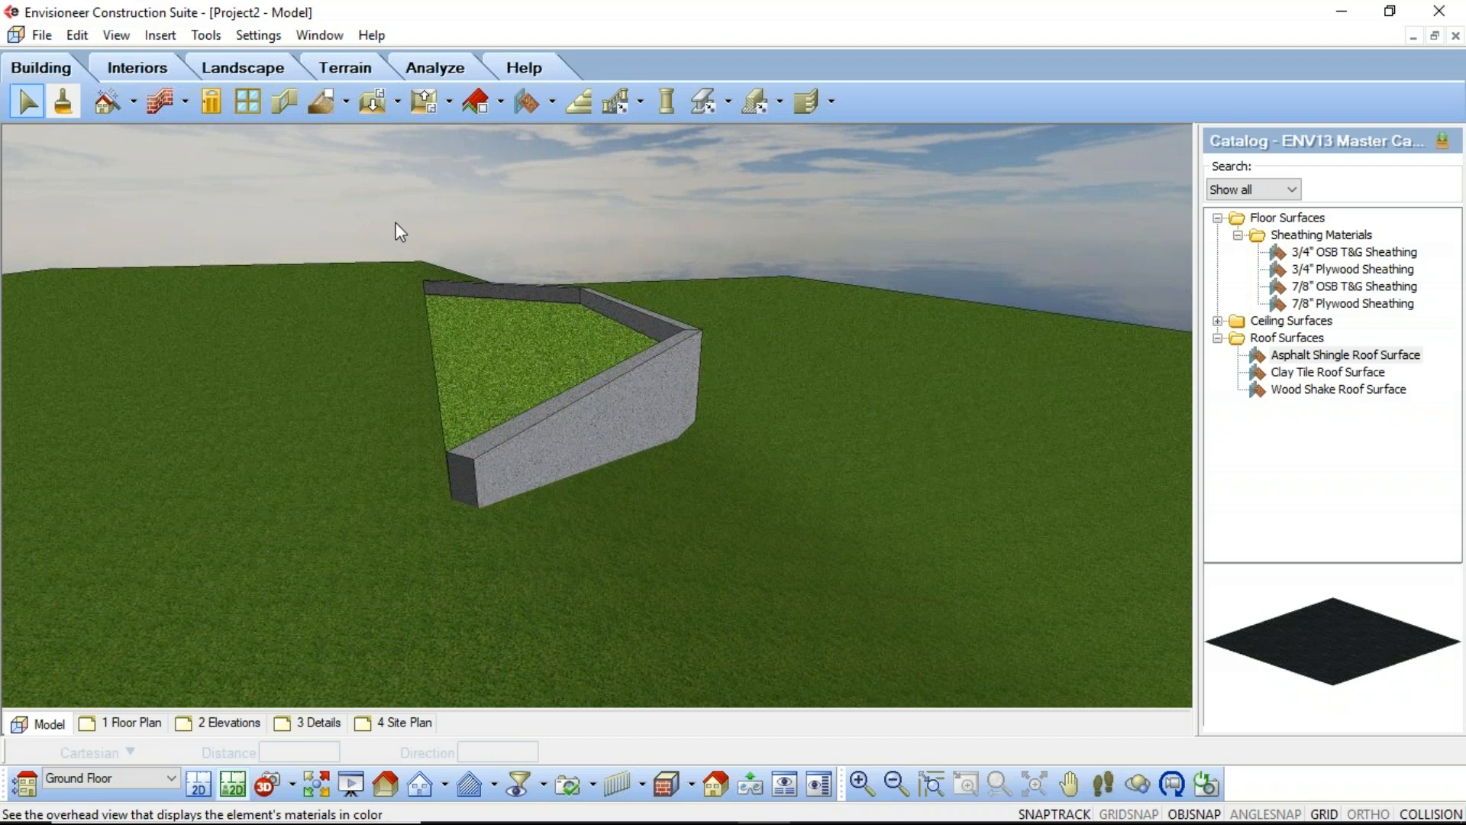
{"action": "left_click", "coordinate": [117, 37]}
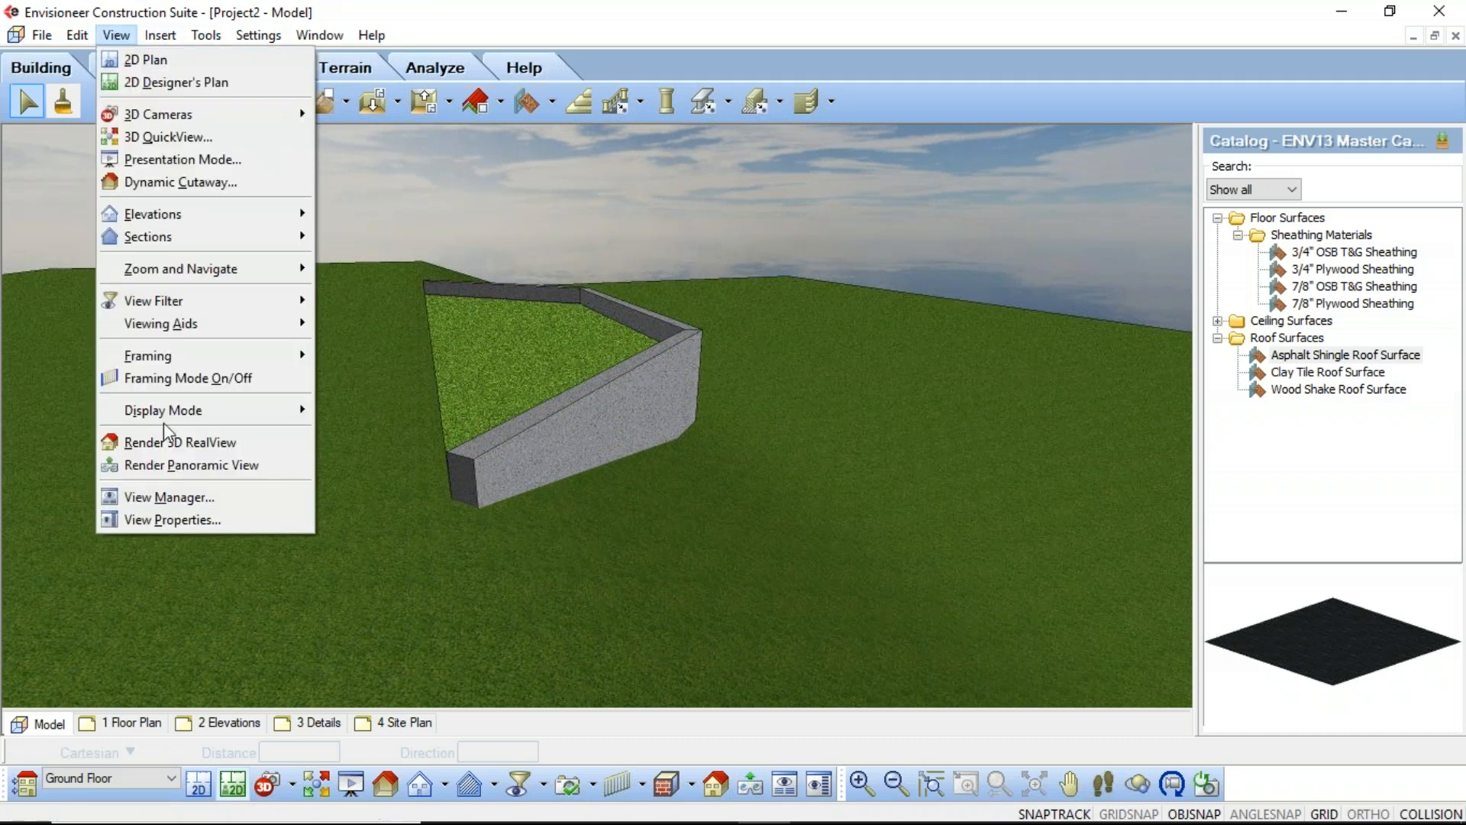
{"action": "left_click", "coordinate": [168, 438]}
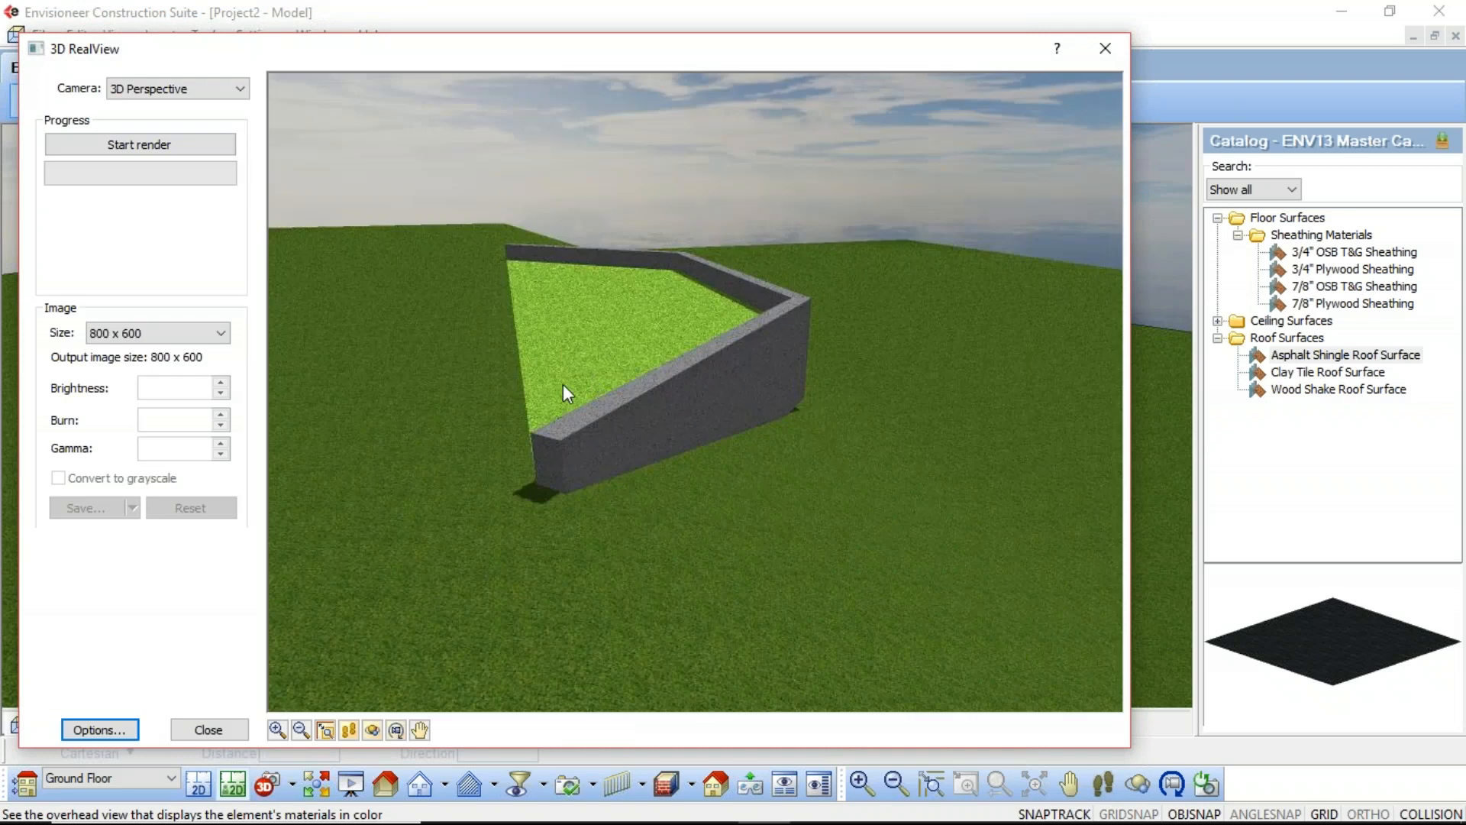
{"action": "left_click", "coordinate": [168, 145]}
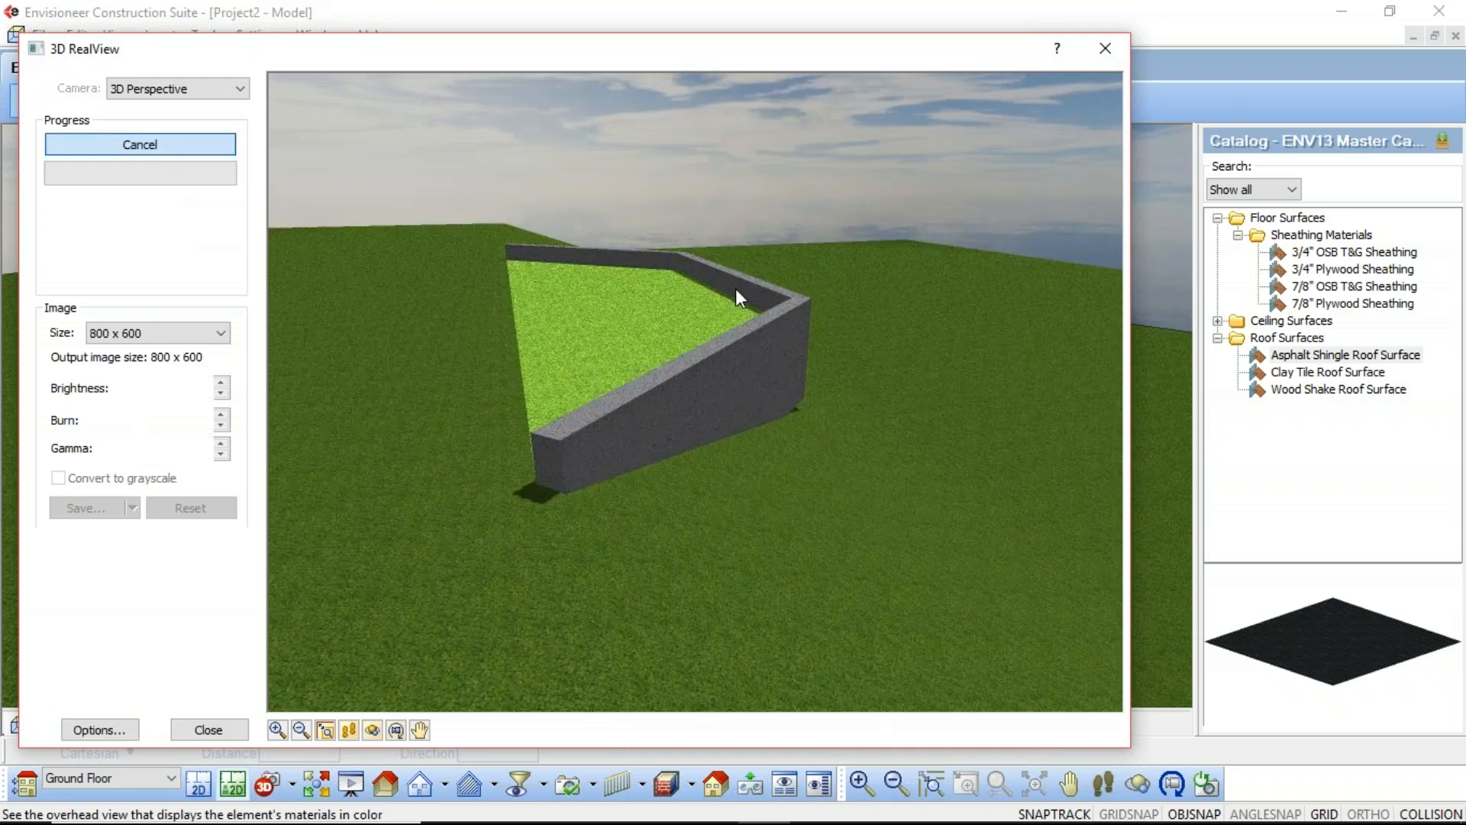
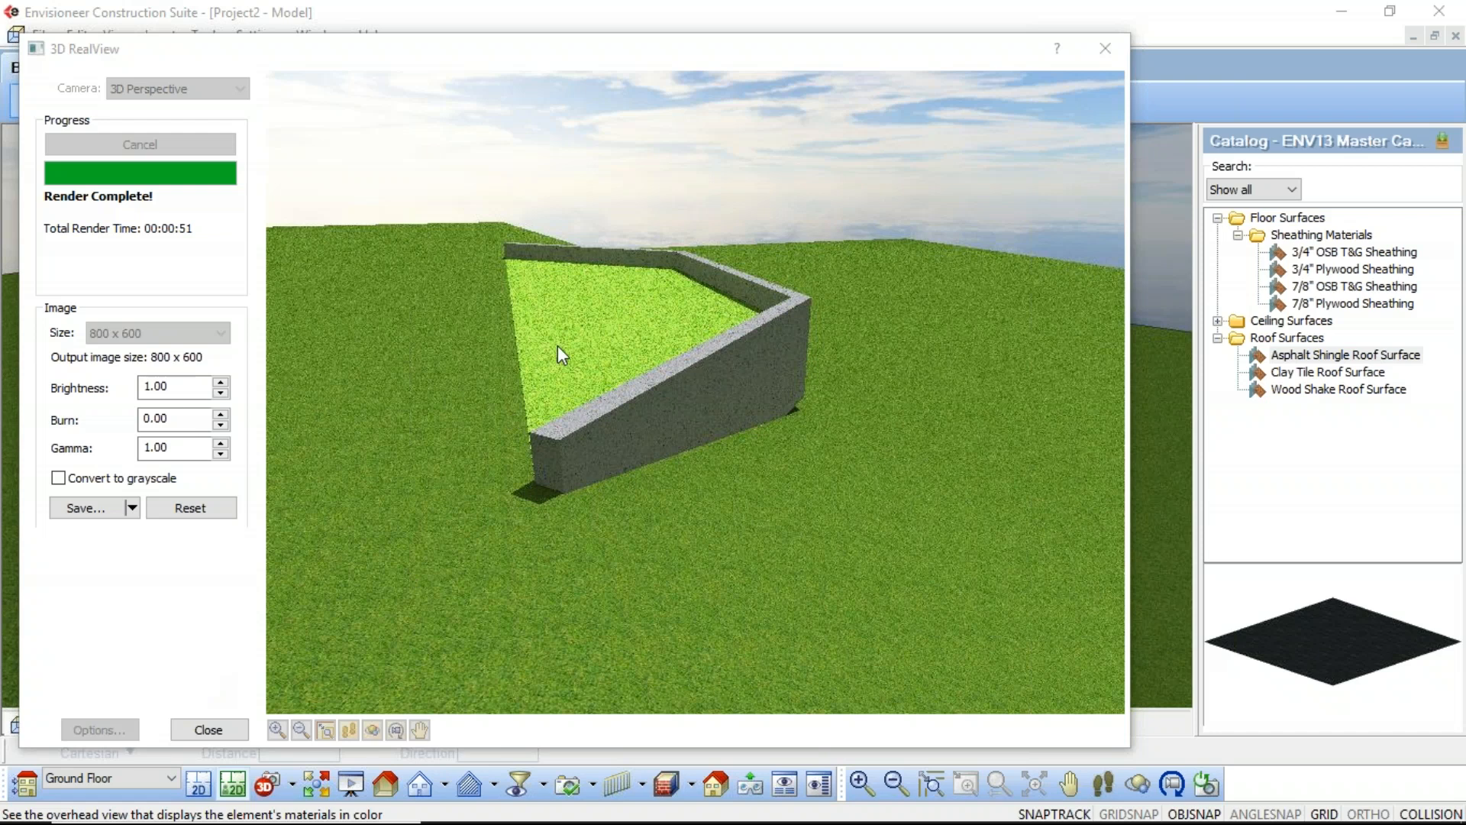
{"action": "left_click", "coordinate": [199, 731]}
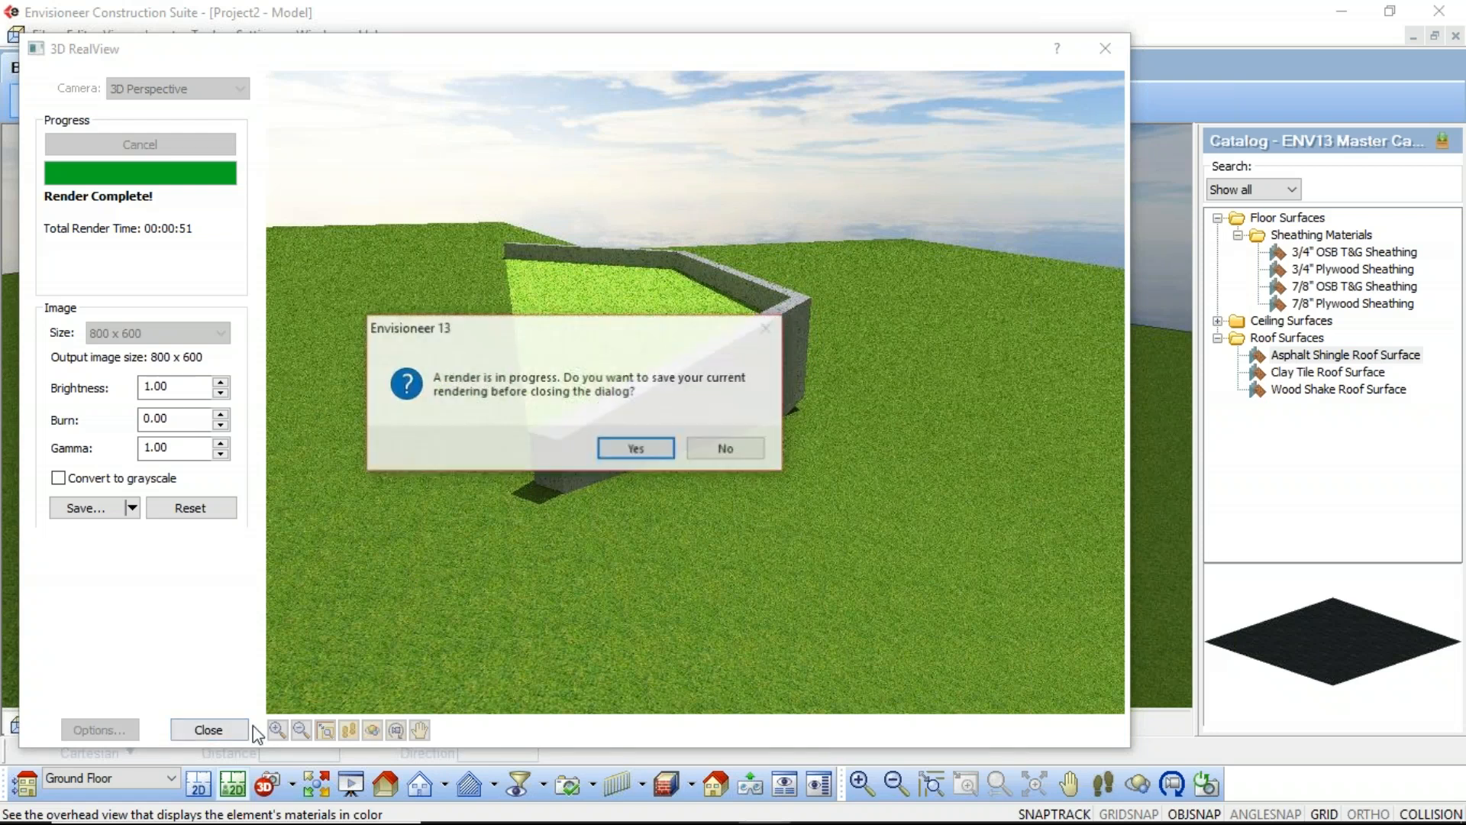
{"action": "left_click", "coordinate": [723, 449]}
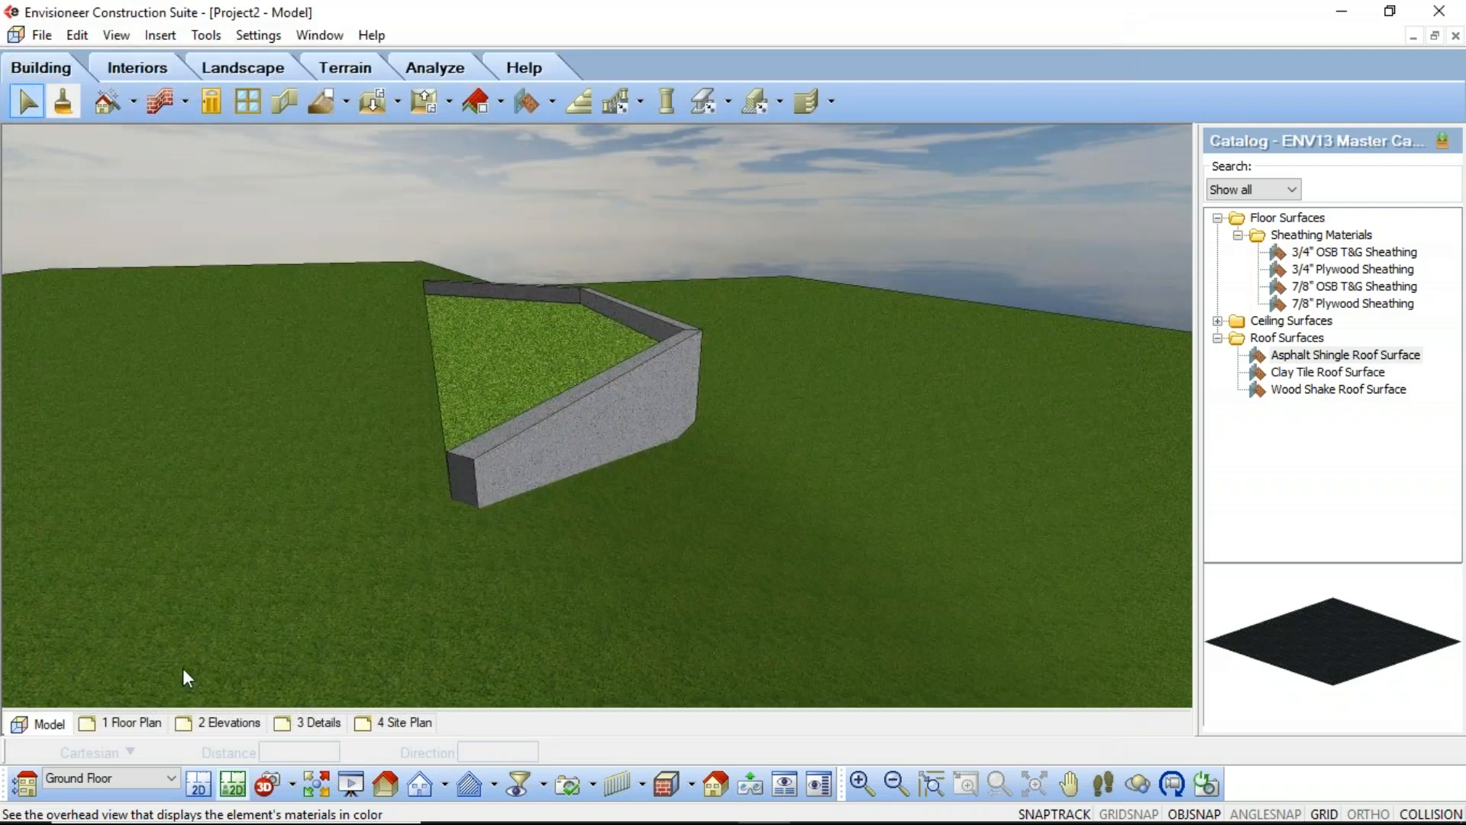
Delete the slope that crosses the terrain behind the retaining walls in the 2D plan view
{"action": "left_click", "coordinate": [199, 784]}
{"action": "scroll", "coordinate": [568, 493], "scroll_direction": "down", "scroll_amount": 2}
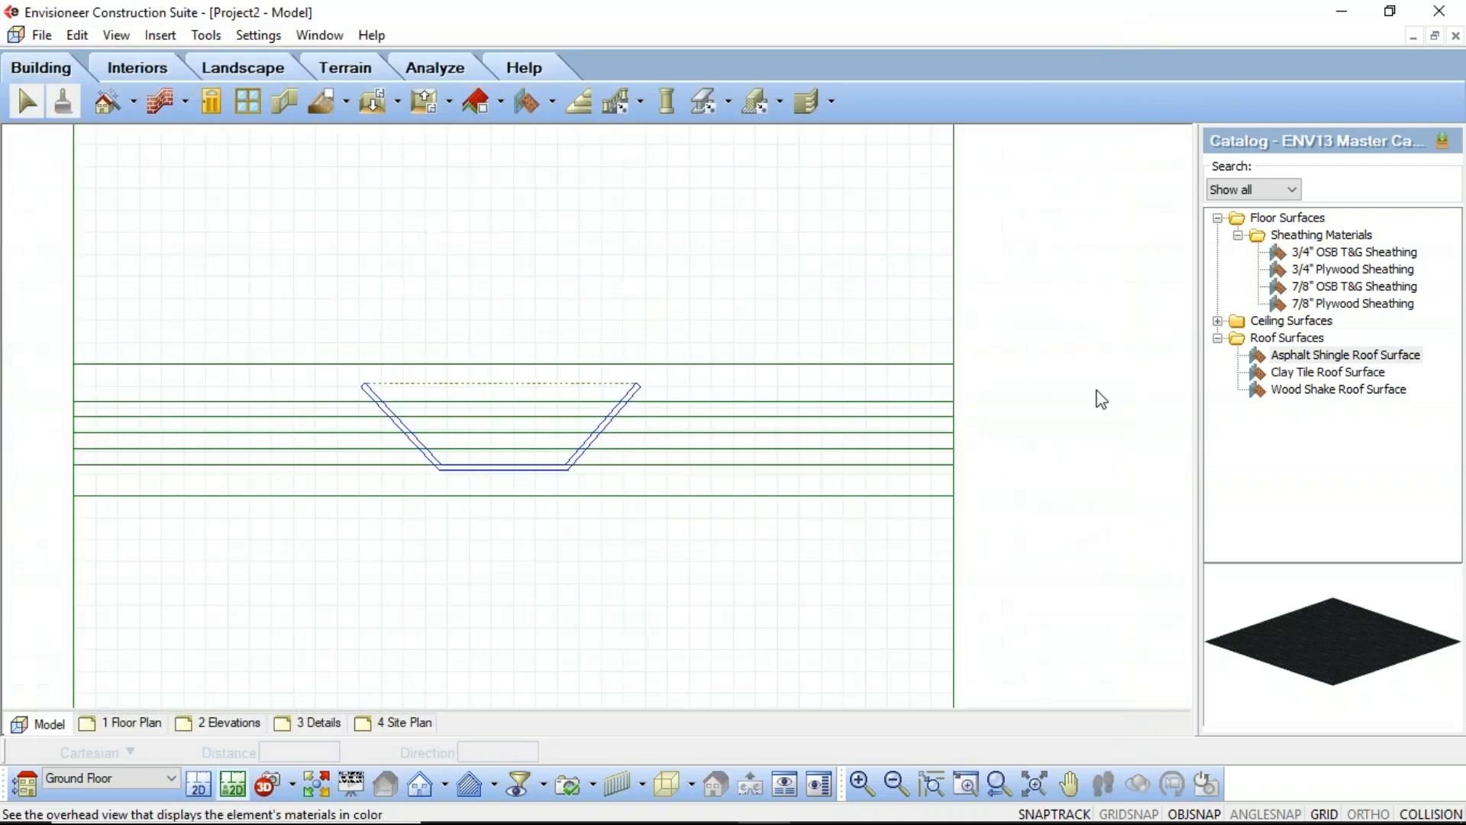
{"action": "left_click", "coordinate": [1454, 255]}
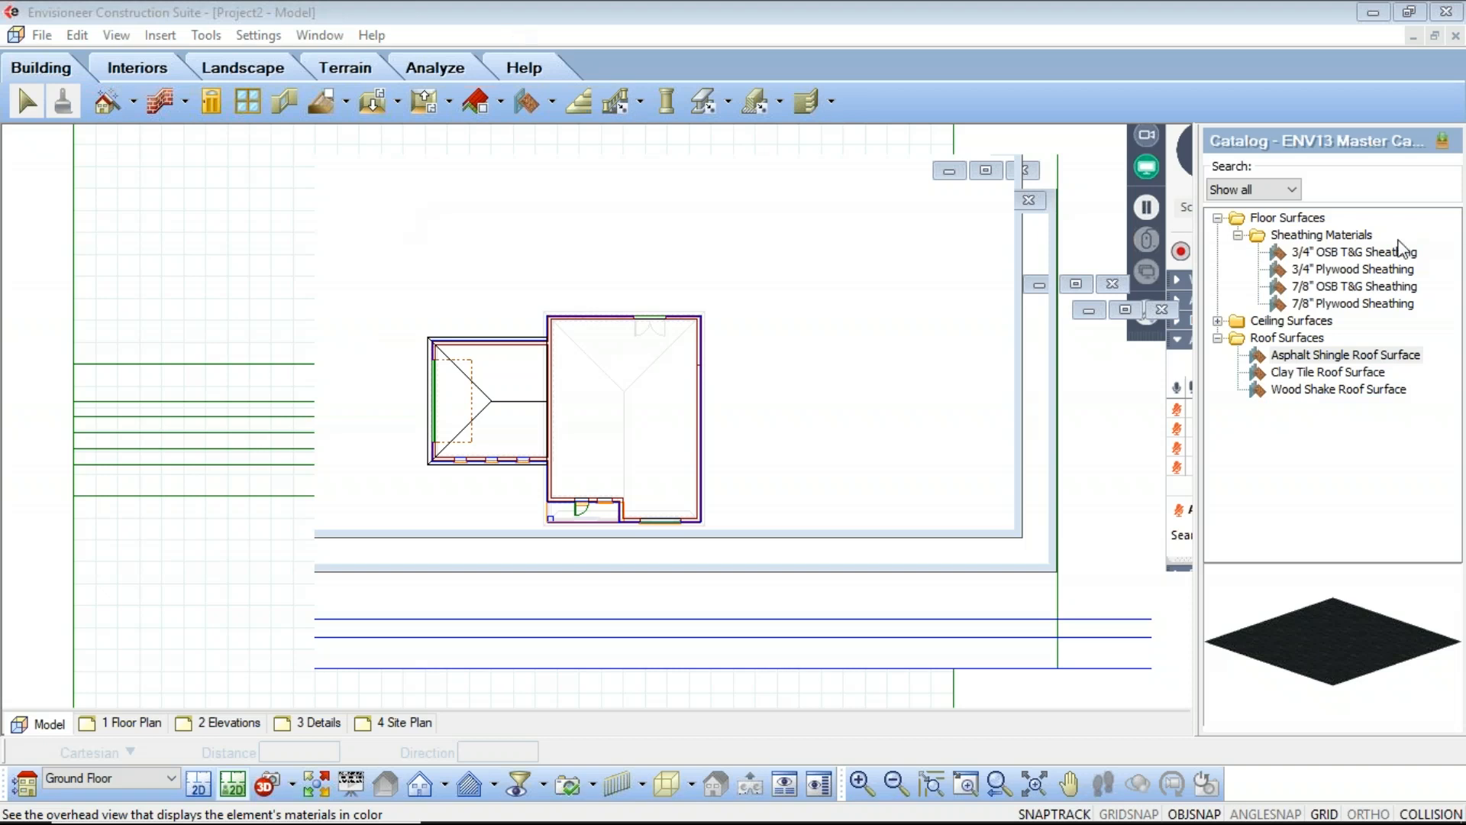
{"action": "scroll", "coordinate": [1036, 218], "scroll_direction": "down", "scroll_amount": 2}
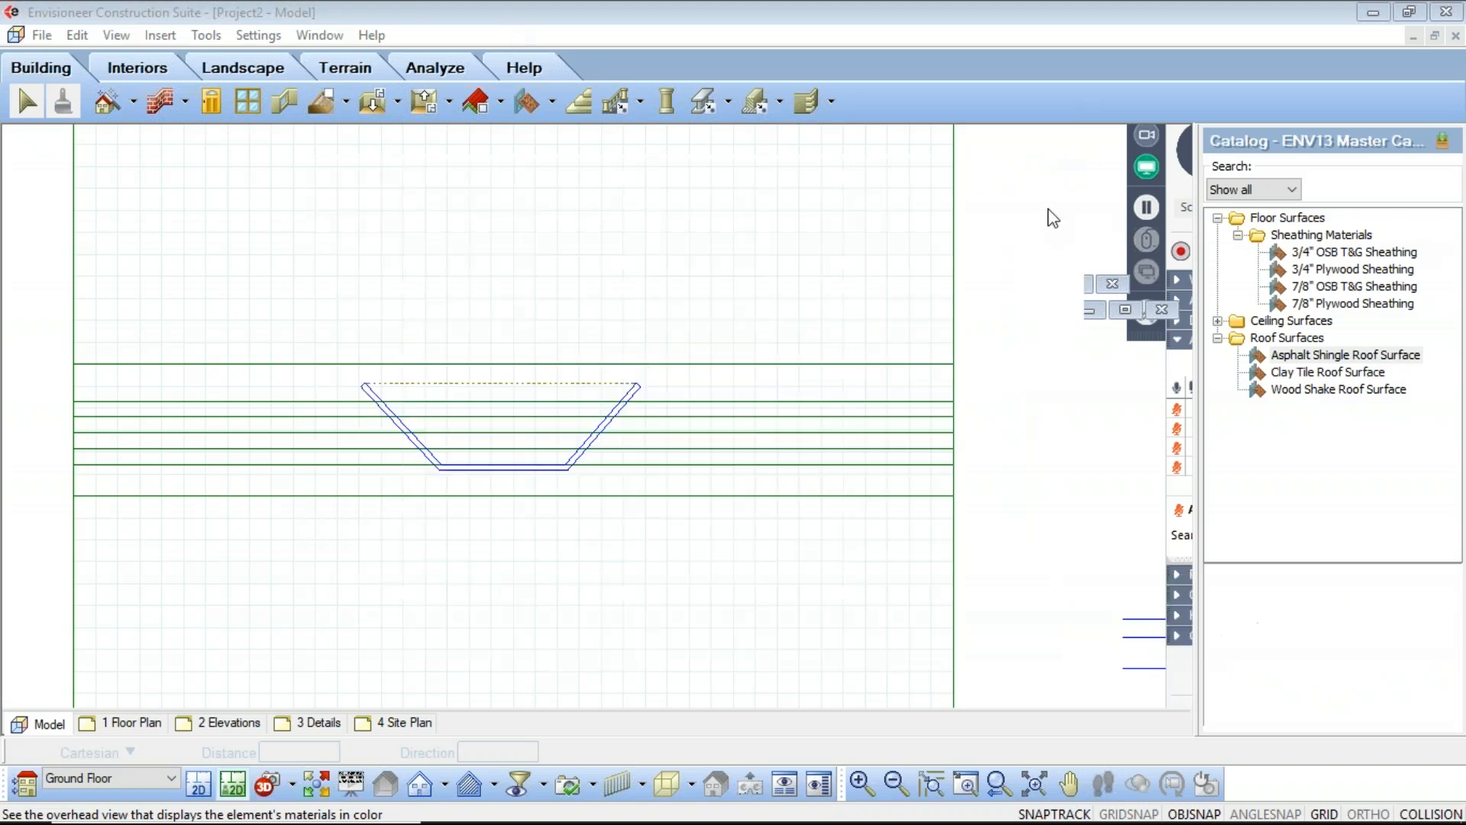
{"action": "scroll", "coordinate": [651, 413], "scroll_direction": "down", "scroll_amount": 3}
{"action": "scroll", "coordinate": [611, 430], "scroll_direction": "down", "scroll_amount": 1}
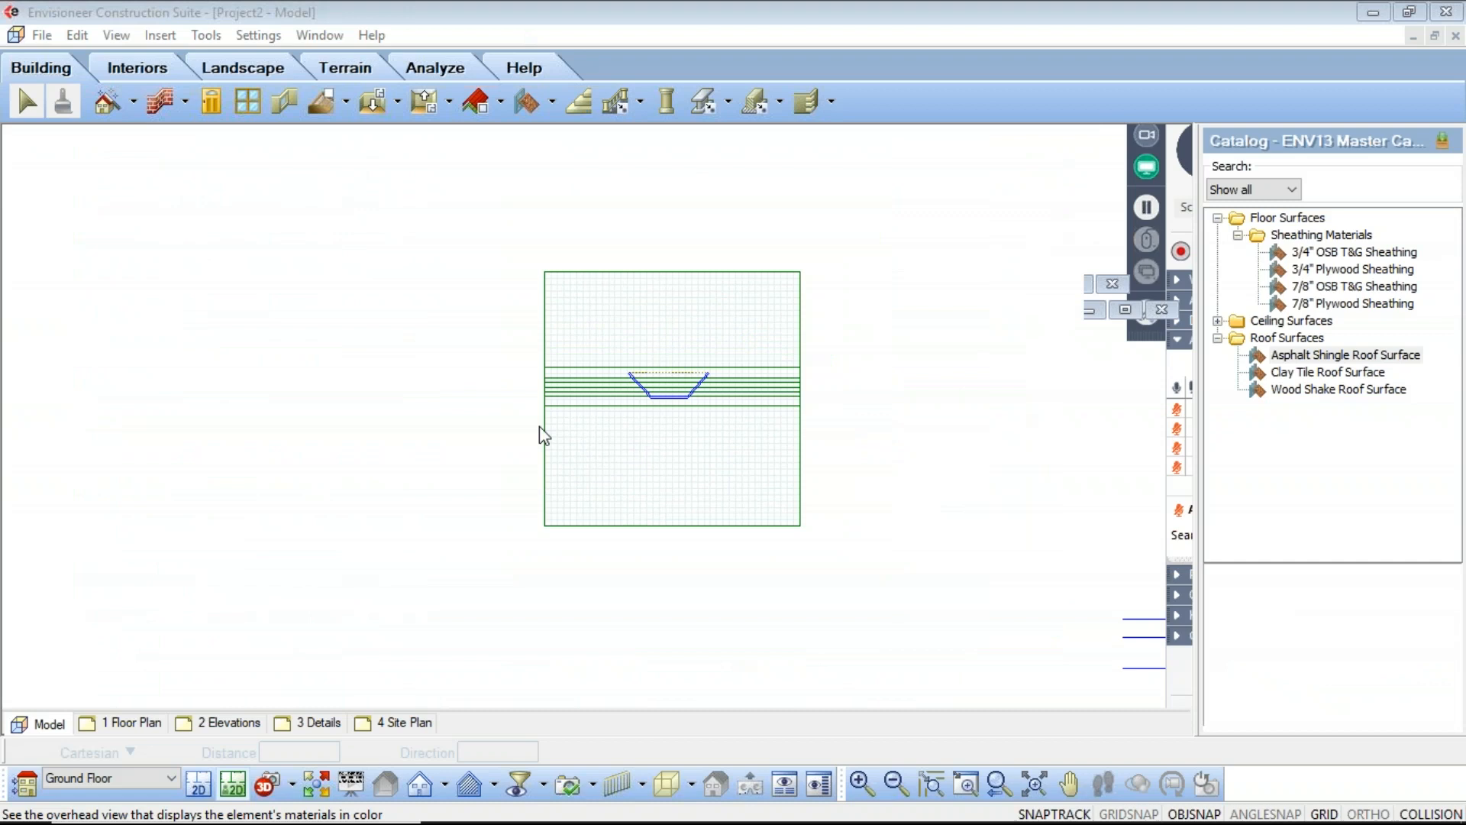
{"action": "left_click", "coordinate": [558, 391]}
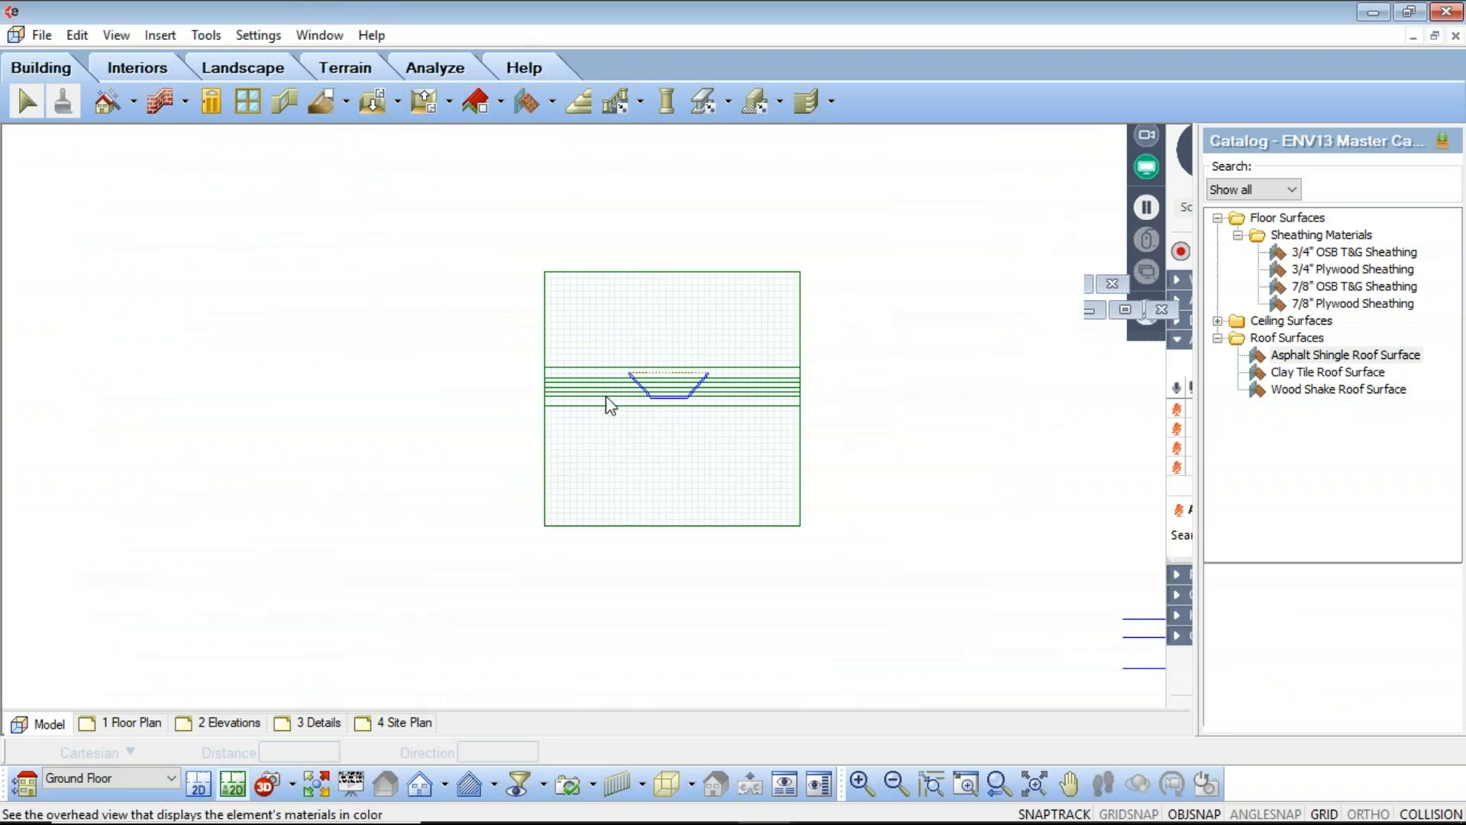
{"action": "key", "text": "Delete"}
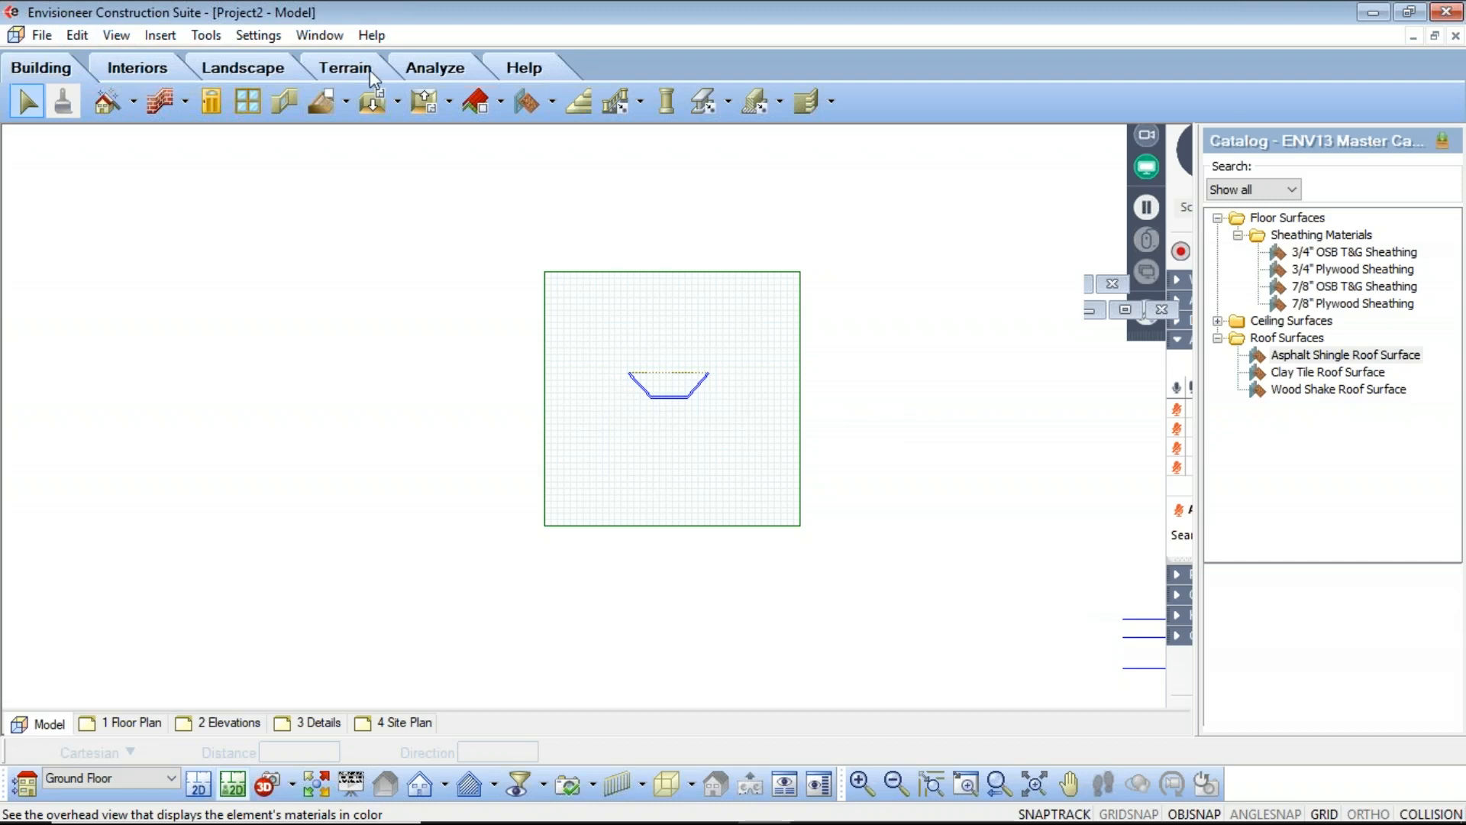
Open the Terrain page of the Document Settings and examine the terrain cutting, mesh, contour and material options
{"action": "left_click", "coordinate": [341, 64]}
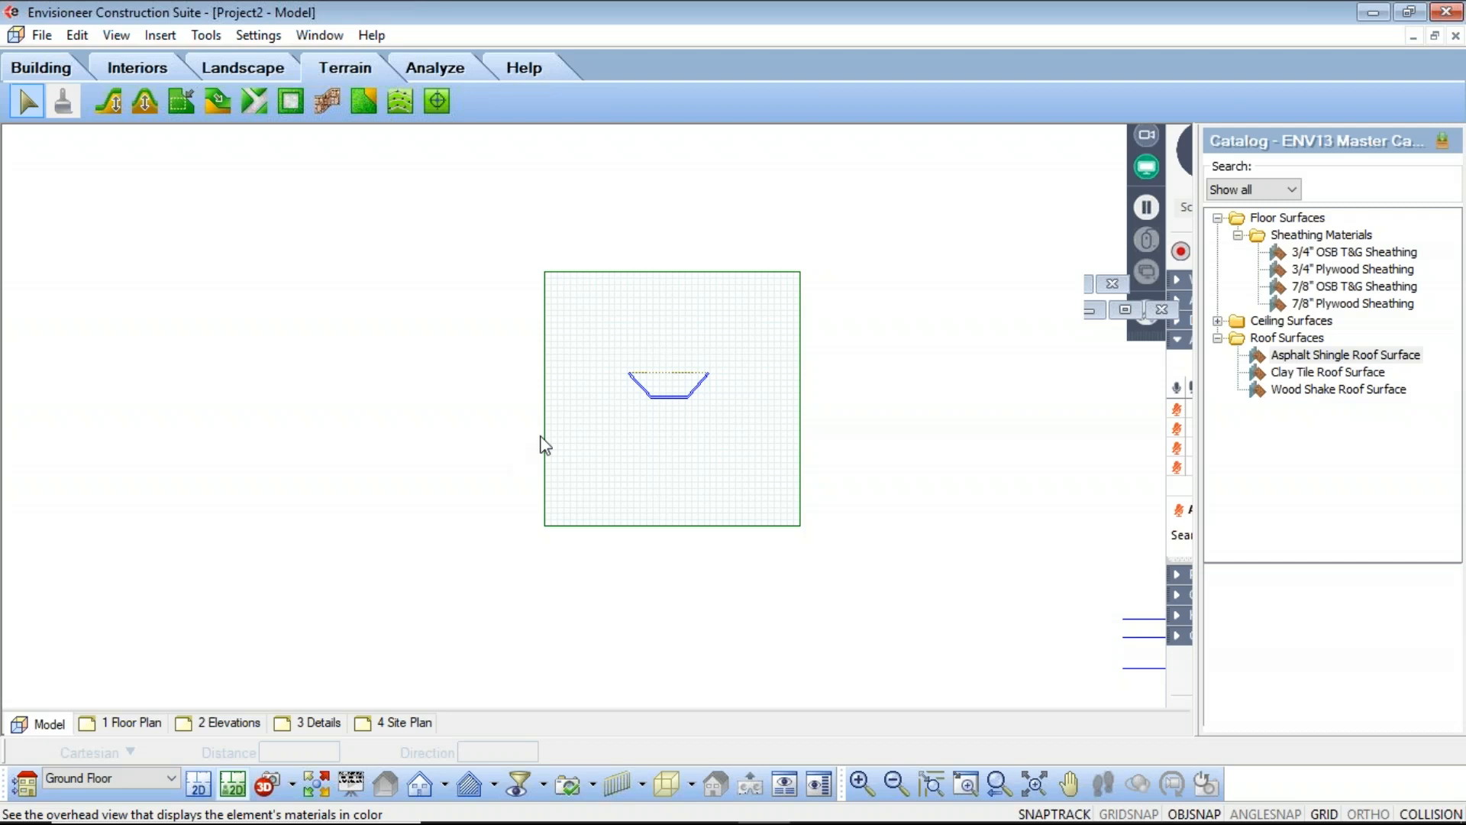
{"action": "left_click", "coordinate": [1186, 451]}
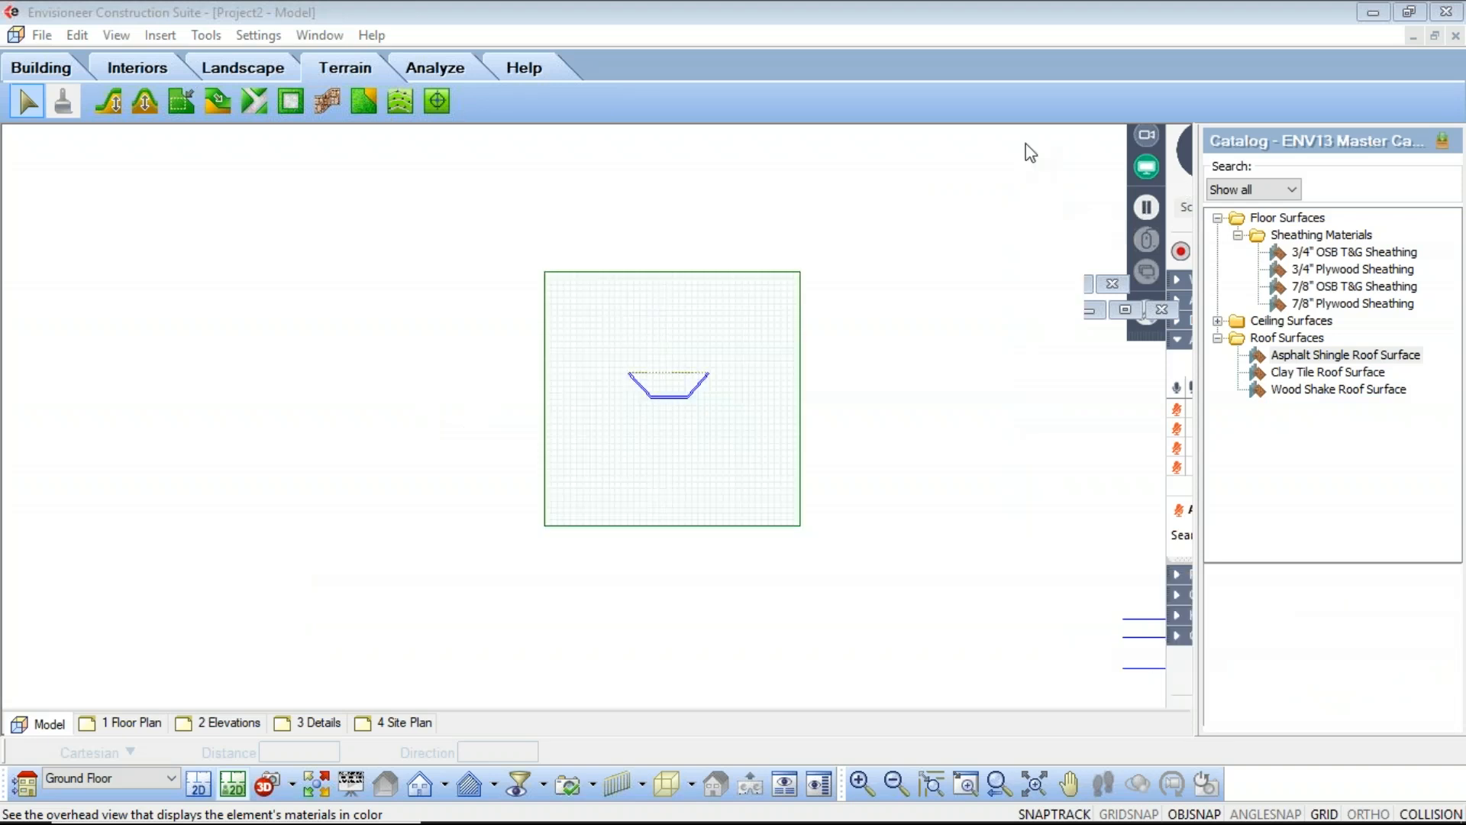
{"action": "left_click", "coordinate": [254, 36]}
{"action": "left_click", "coordinate": [251, 35]}
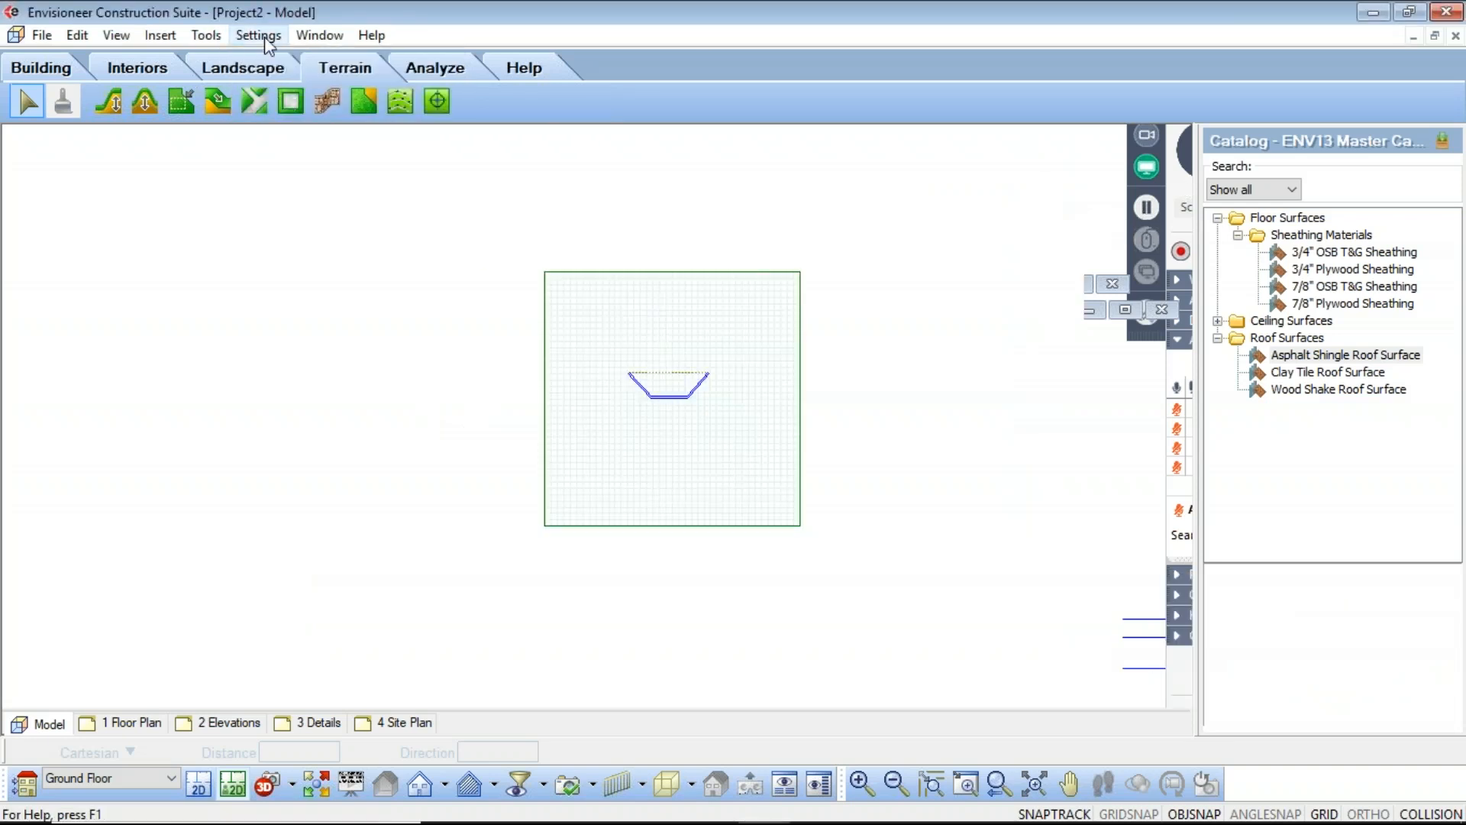
{"action": "left_click", "coordinate": [258, 36]}
{"action": "left_click", "coordinate": [269, 105]}
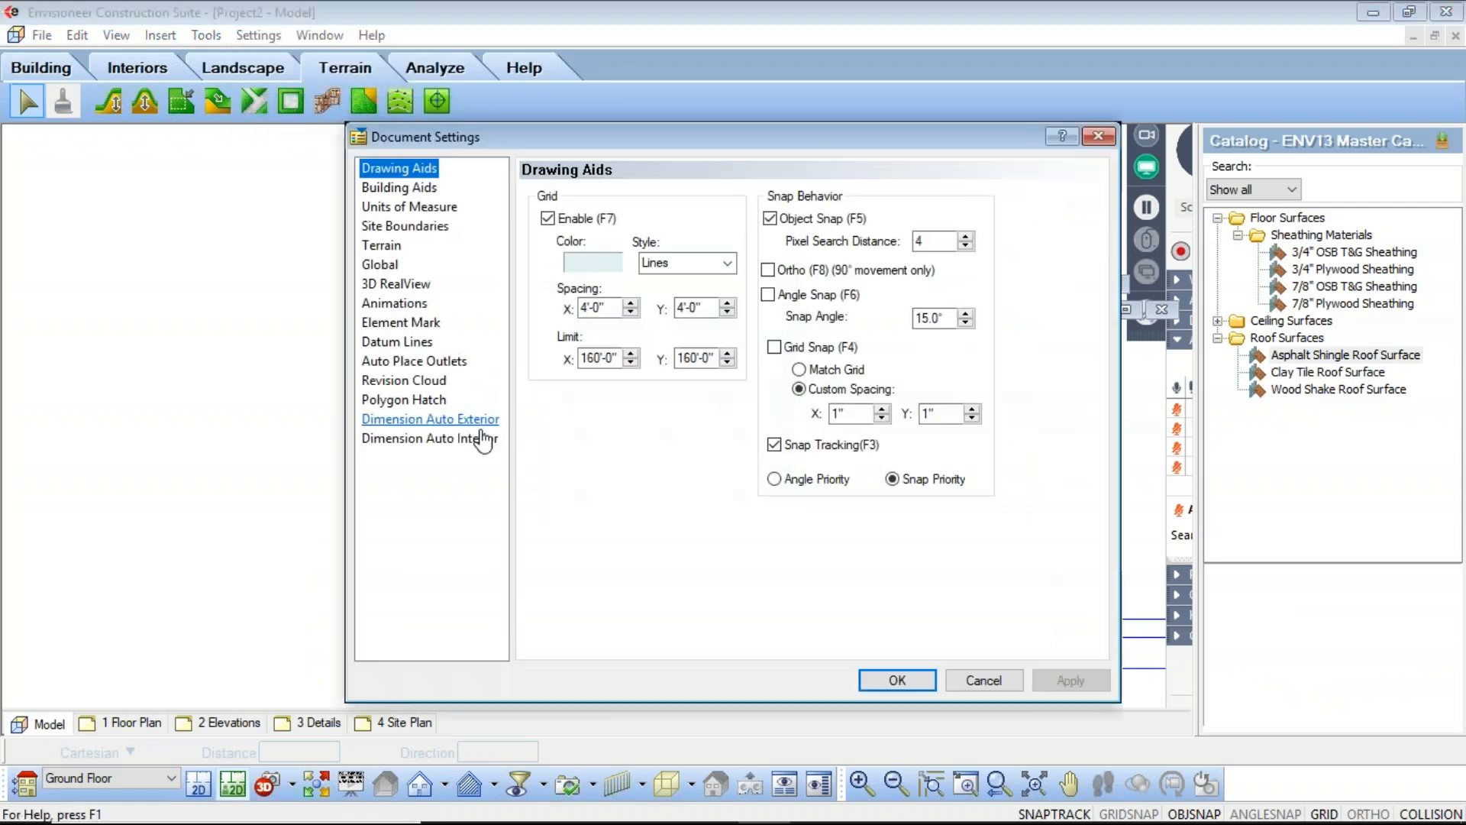
{"action": "left_click", "coordinate": [381, 245]}
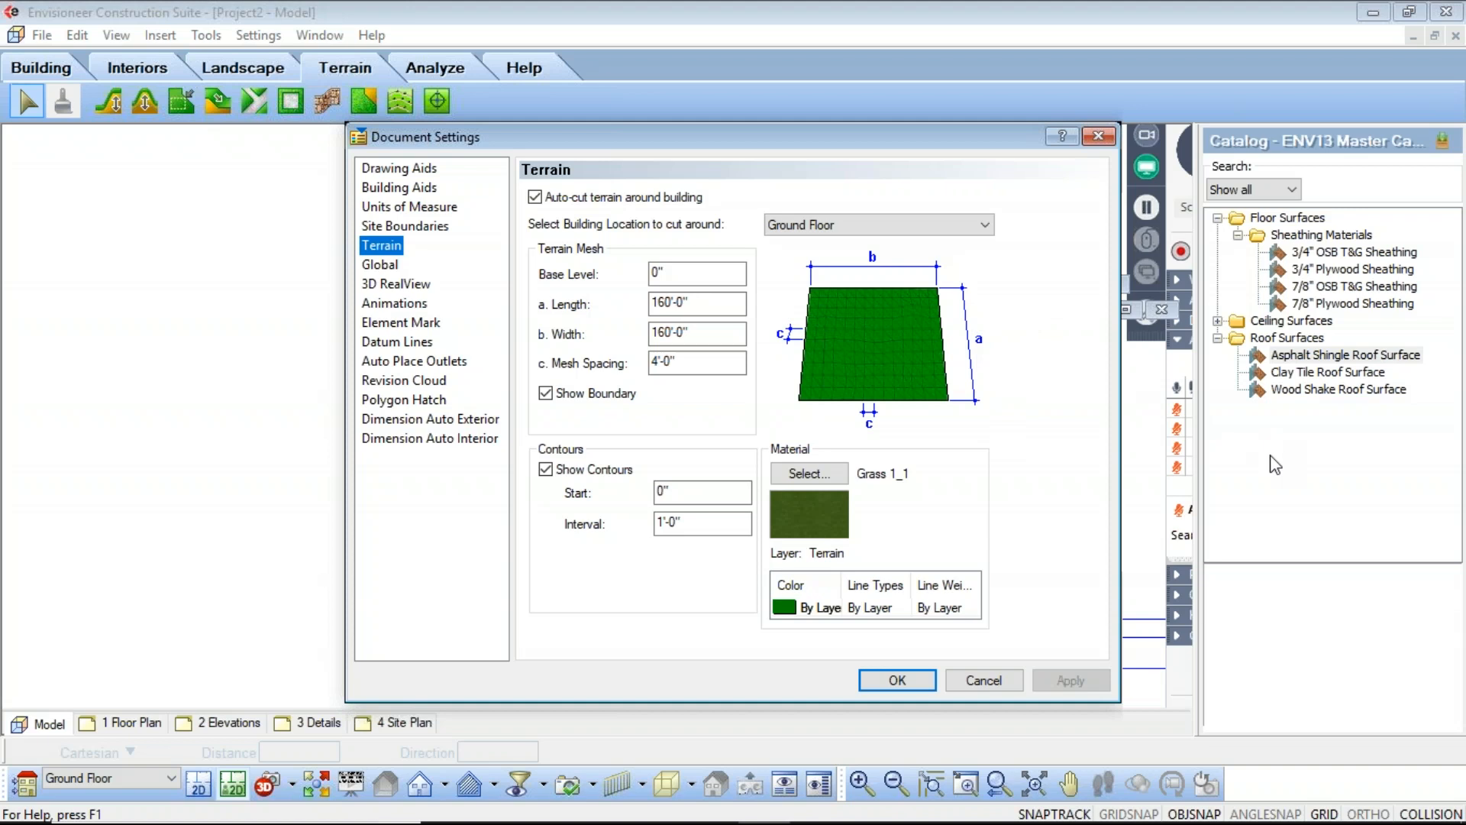
{"action": "left_click", "coordinate": [1223, 450]}
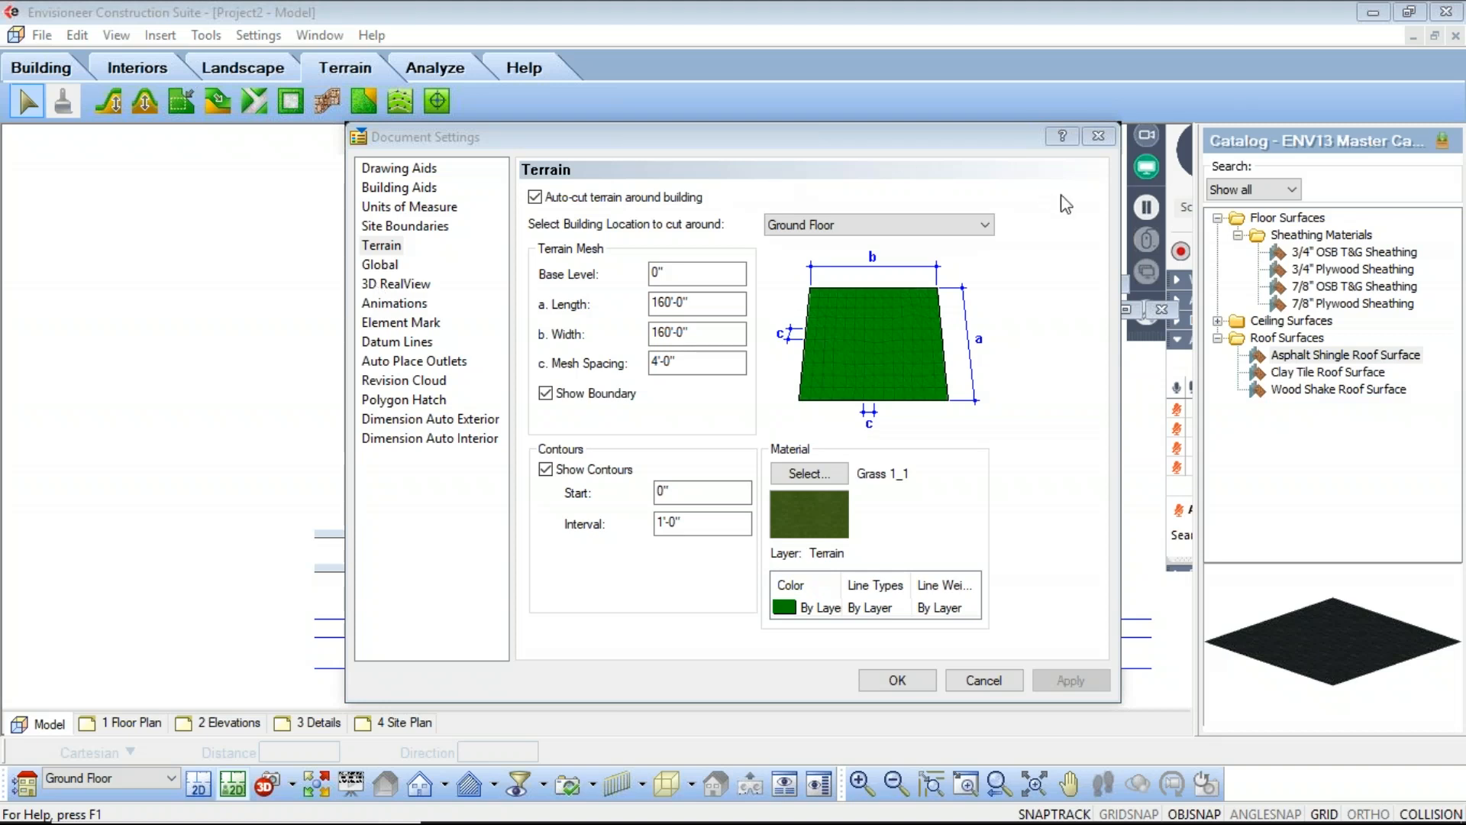
{"action": "left_click", "coordinate": [764, 138]}
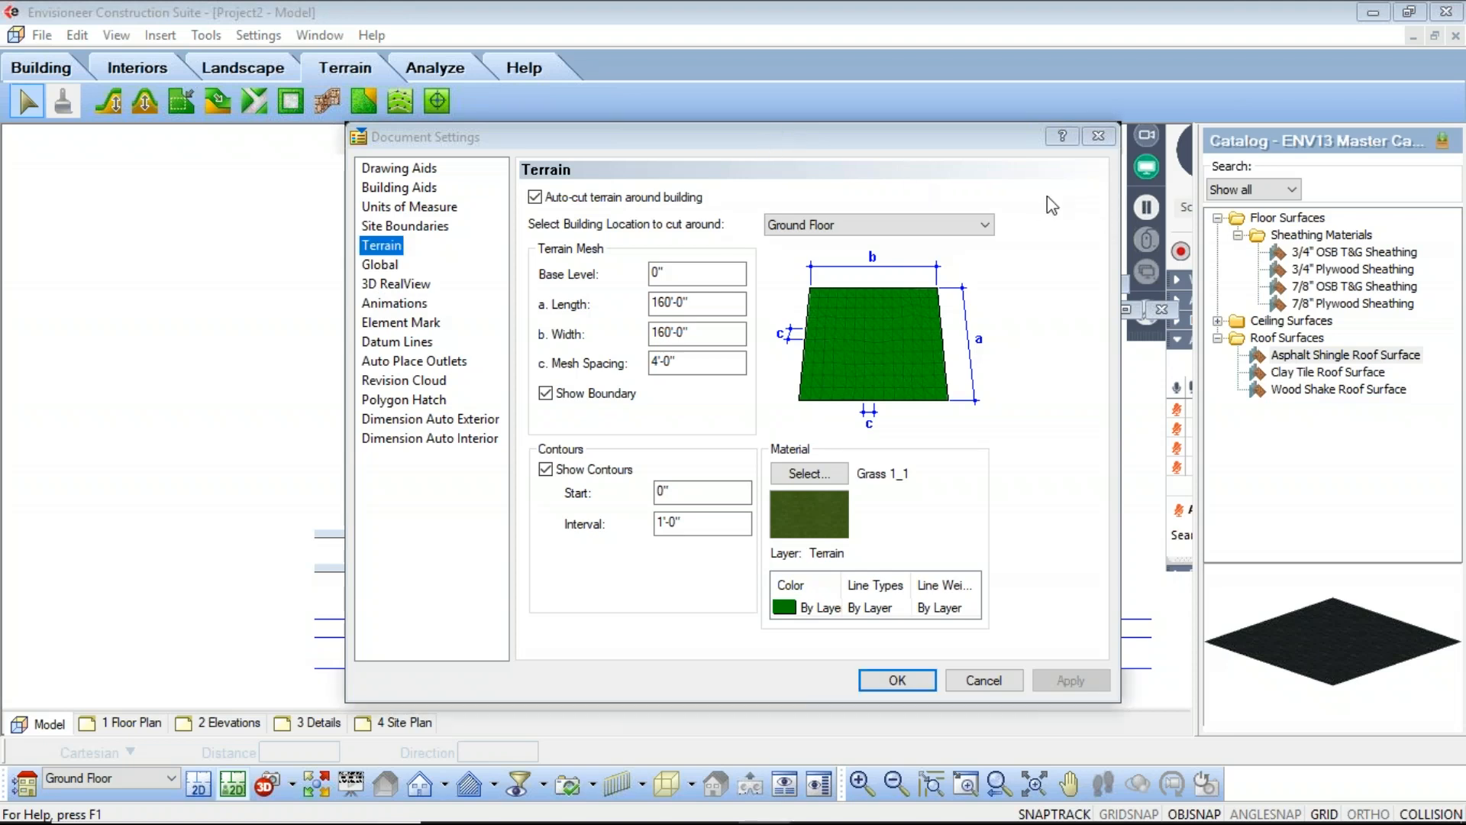